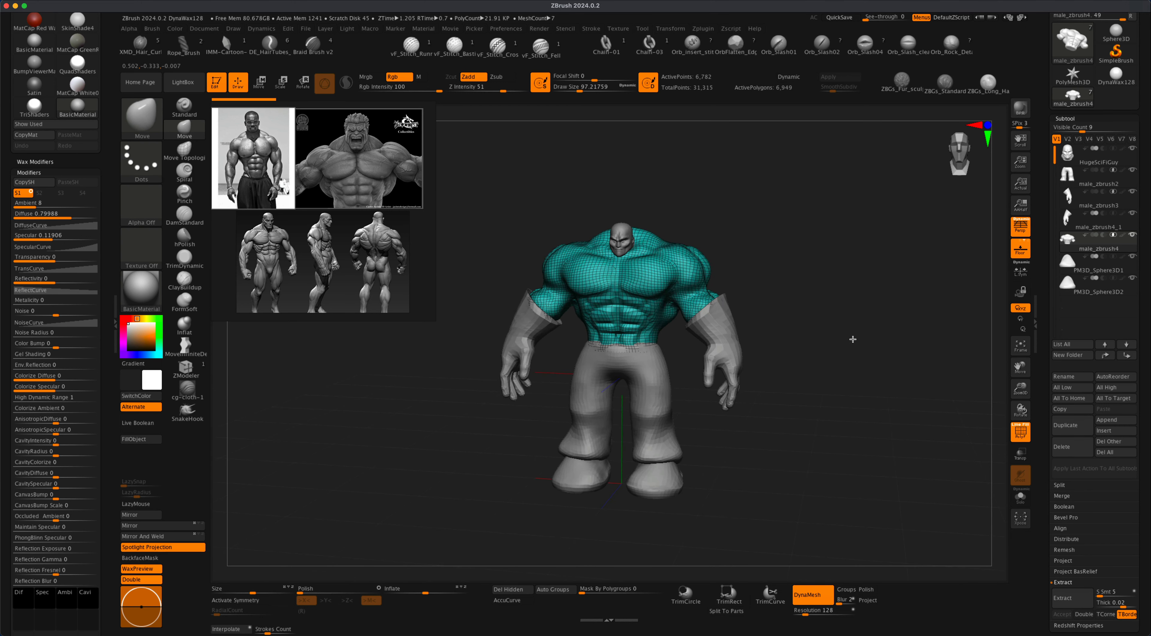
- Switch between the trousers, boot and forearm subtools to examine how the body is split into separate parts
mouse_move(860, 338)
left_mouse_down()
mouse_move(808, 347)
mouse_move(817, 354)
mouse_move(857, 338)
left_mouse_up()
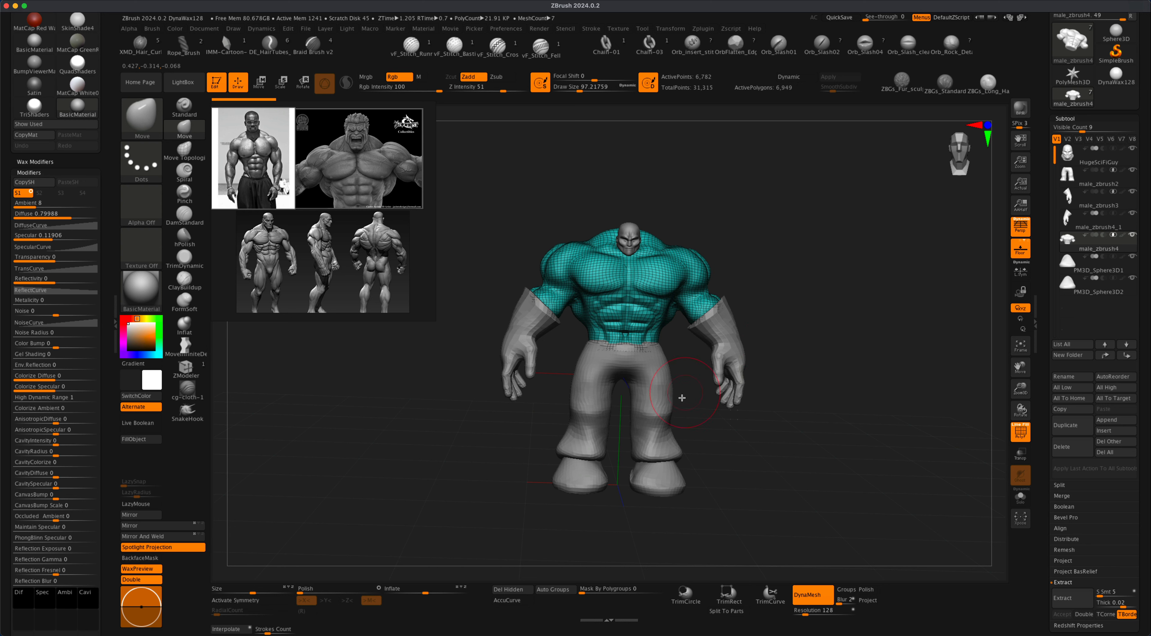
left_click(675, 425, "alt")
left_click(667, 474, "alt")
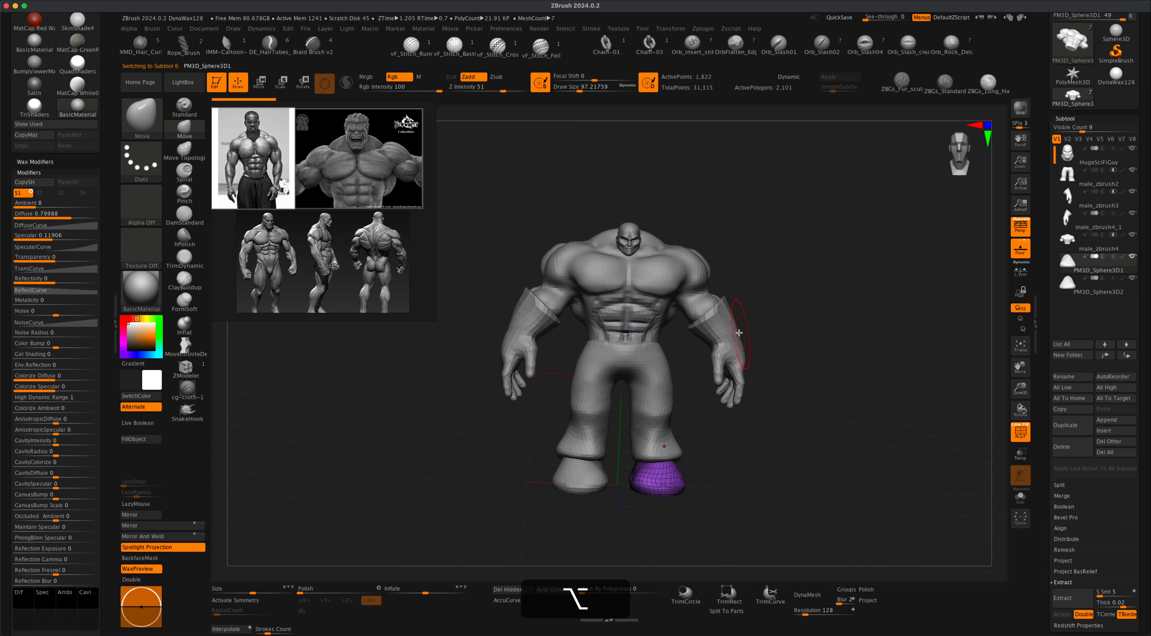
left_click(729, 342, "alt")
left_click(528, 314, "alt")
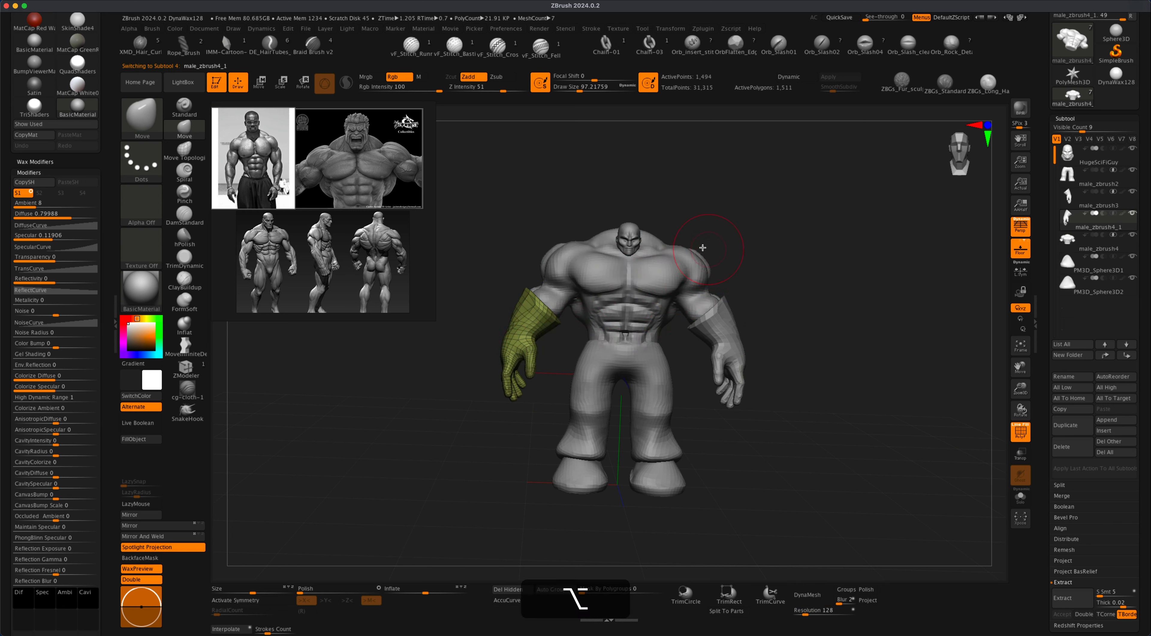
mouse_move(743, 254)
left_mouse_down()
mouse_move(725, 259)
mouse_move(804, 285)
mouse_move(804, 298)
mouse_move(813, 271)
mouse_move(828, 308)
mouse_move(843, 304)
mouse_move(815, 309)
mouse_move(825, 311)
mouse_move(791, 296)
mouse_move(835, 296)
left_mouse_up()
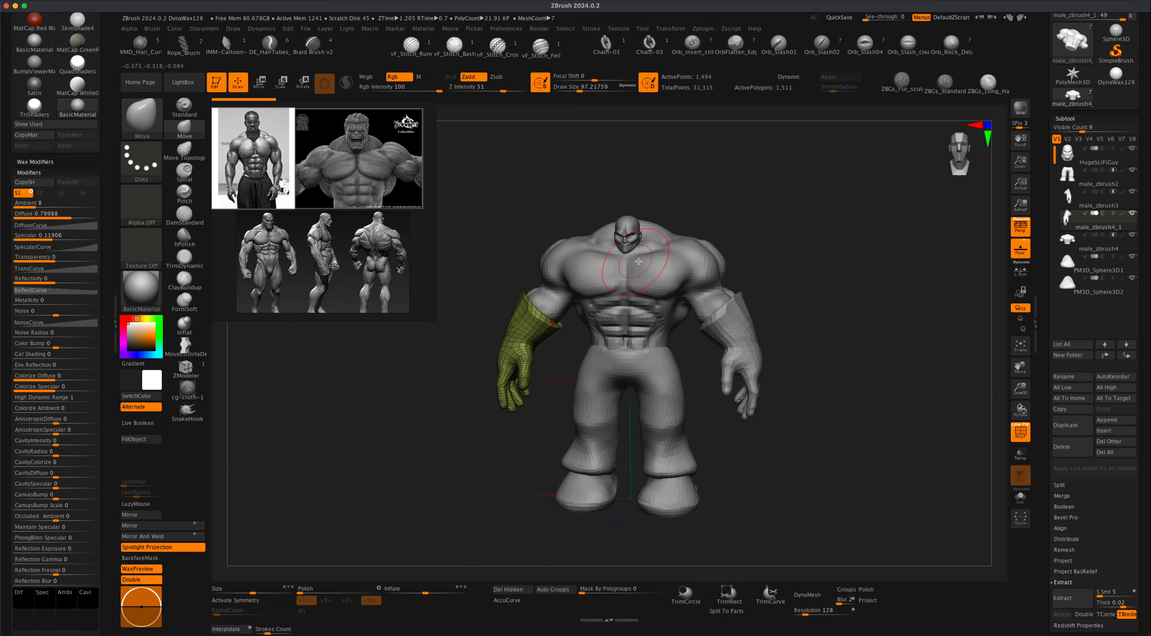
- Make the head the active subtool in a close-up view and open its geometry settings
left_click_drag(638, 261, 592, 300)
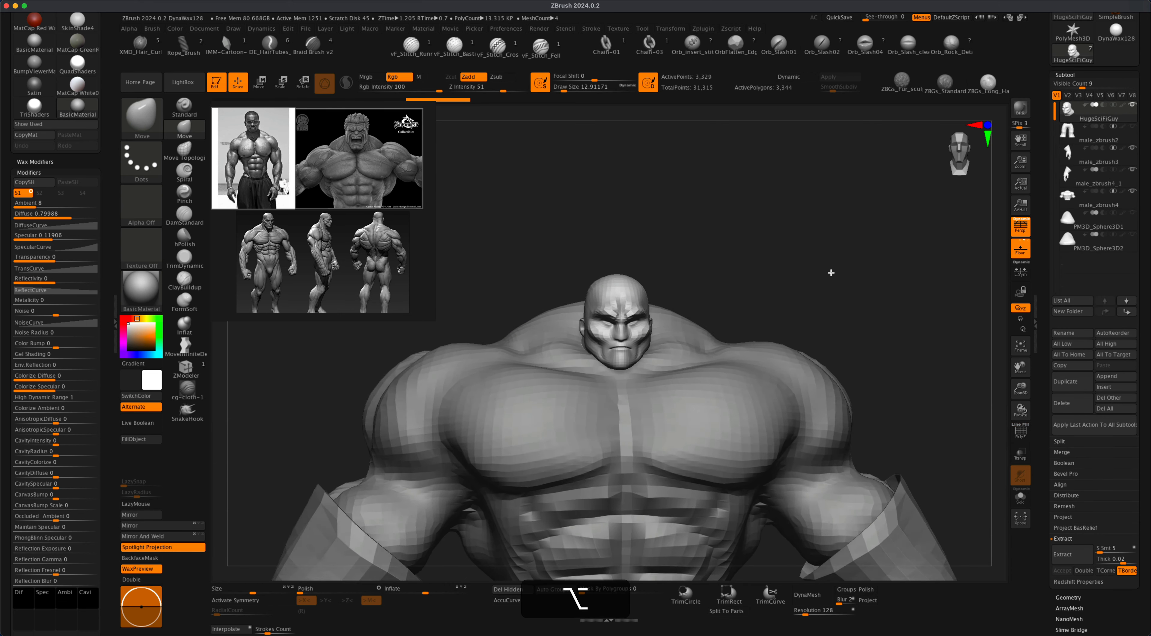
left_click_drag(823, 265, 864, 263, "alt")
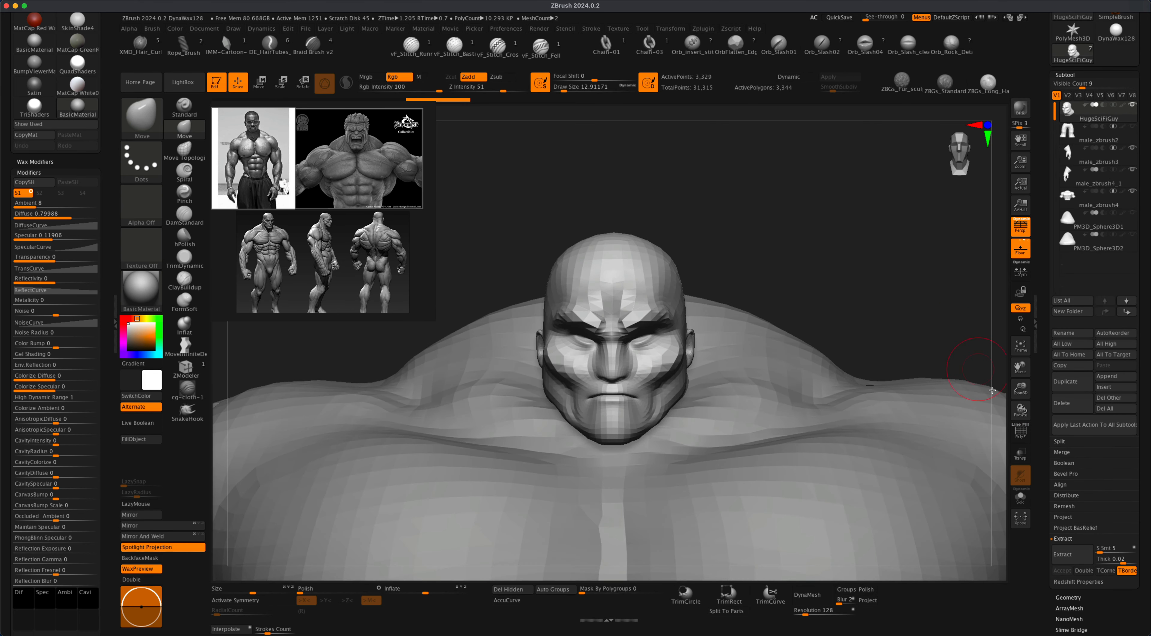
left_click(1068, 597)
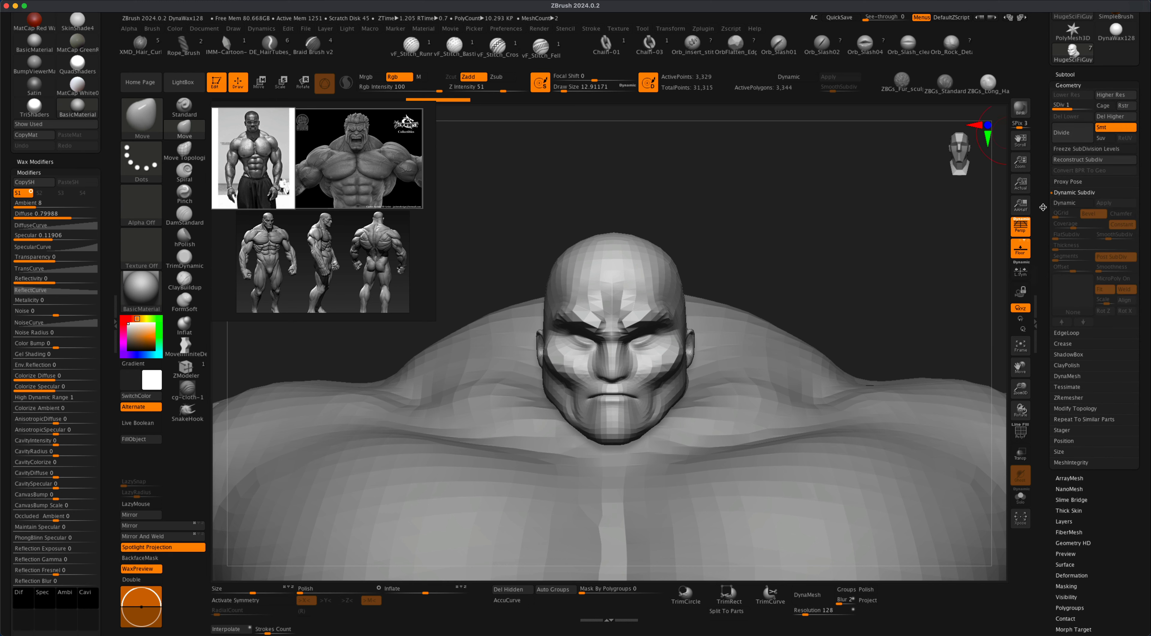
- Show the polygon wireframe on the head and examine its topology from the front and sides
left_click(1021, 431)
mouse_move(895, 306)
left_mouse_down()
mouse_move(838, 327)
mouse_move(880, 309)
left_mouse_up()
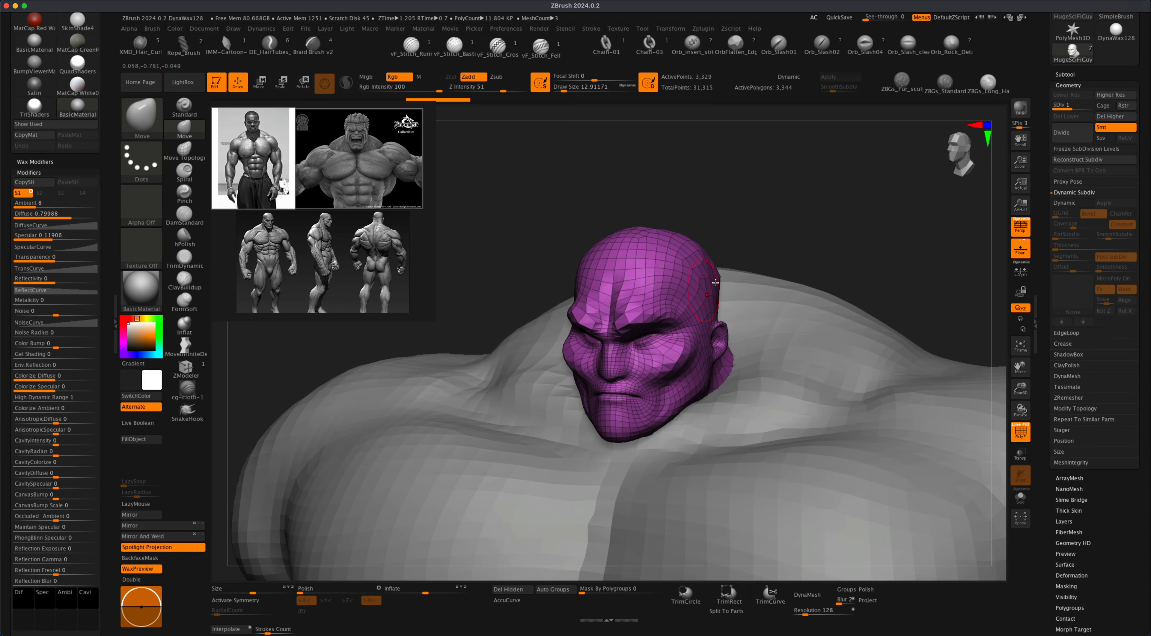
left_click_drag(778, 236, 787, 221)
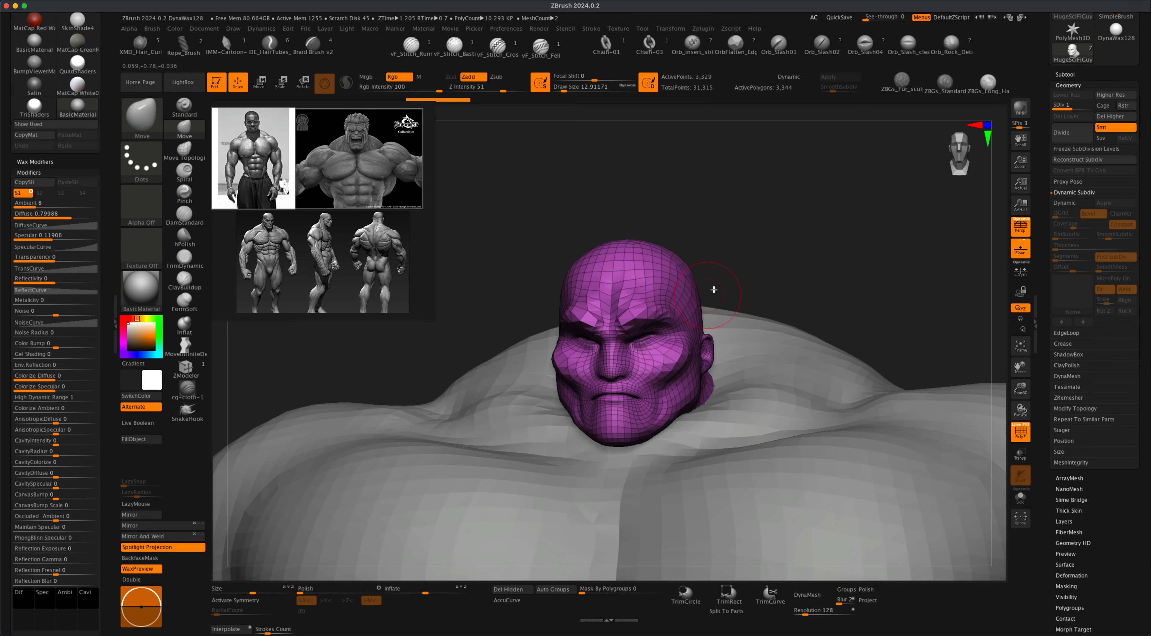
mouse_move(714, 290)
left_mouse_down()
mouse_move(727, 267)
mouse_move(817, 258)
mouse_move(767, 273)
left_mouse_up()
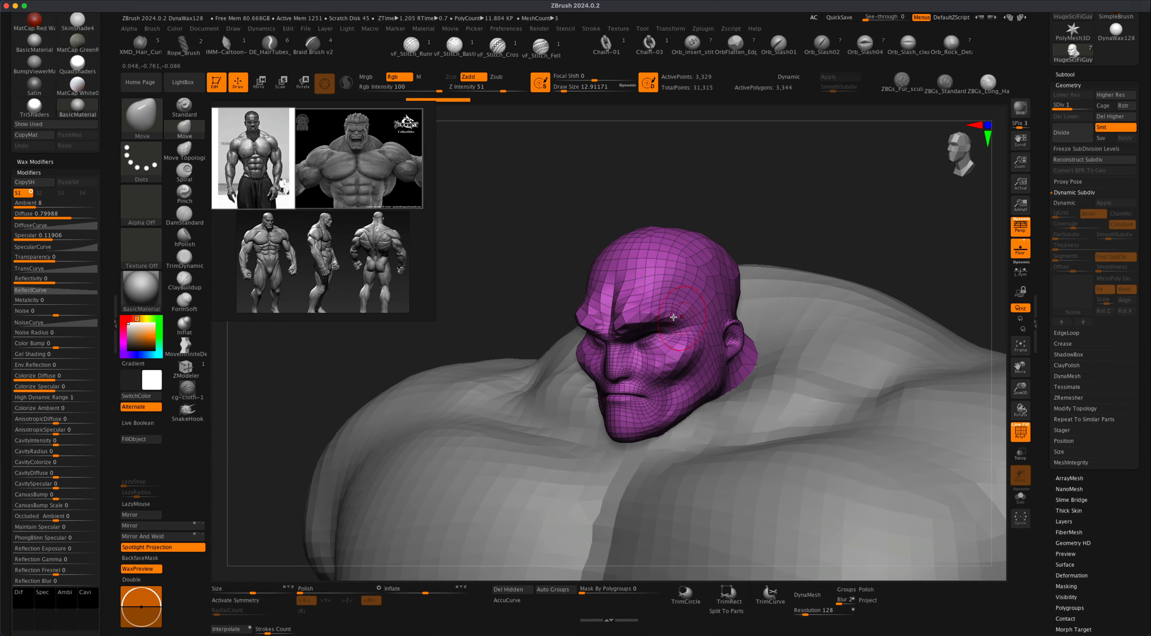
mouse_move(778, 215)
left_mouse_down()
mouse_move(792, 211)
mouse_move(802, 239)
mouse_move(797, 381)
left_mouse_up()
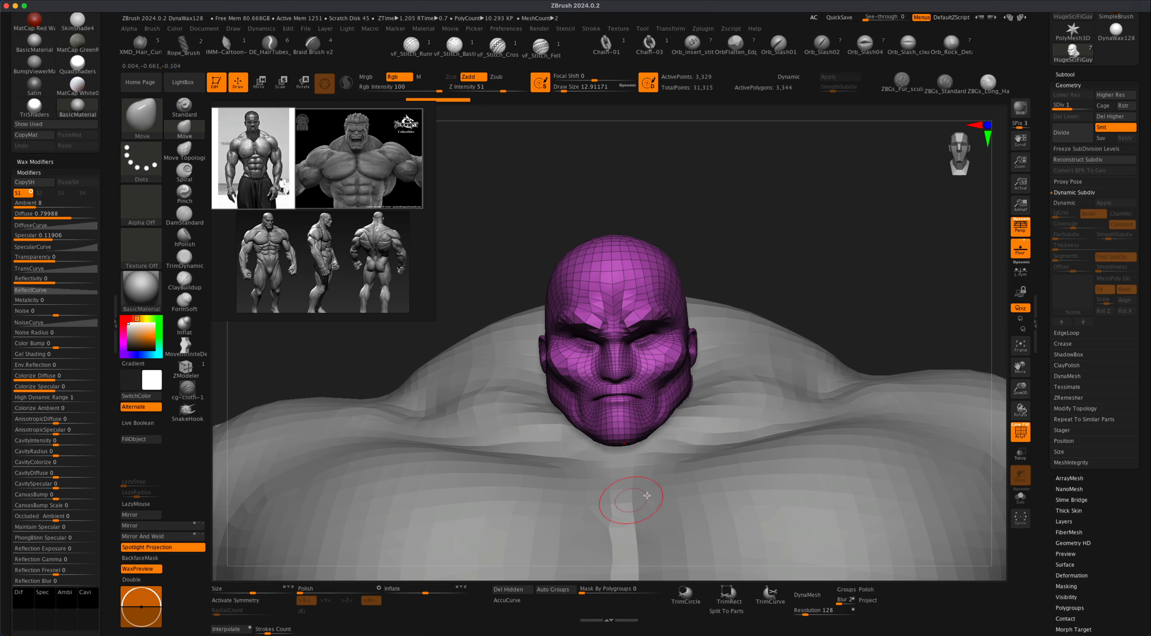
mouse_move(815, 261)
left_mouse_down()
mouse_move(826, 257)
mouse_move(807, 259)
mouse_move(815, 275)
mouse_move(795, 285)
mouse_move(789, 256)
mouse_move(804, 239)
left_mouse_up()
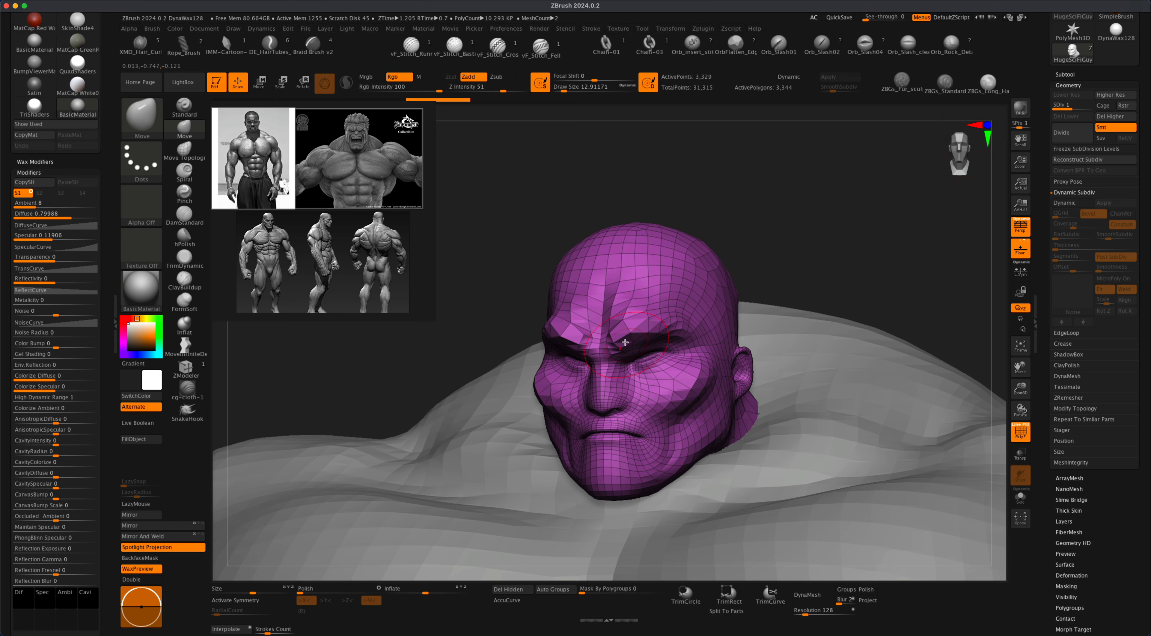
- Bring the head to subdivision level 2, hide the wireframe and divide the mesh up to level 4
left_click(1063, 106)
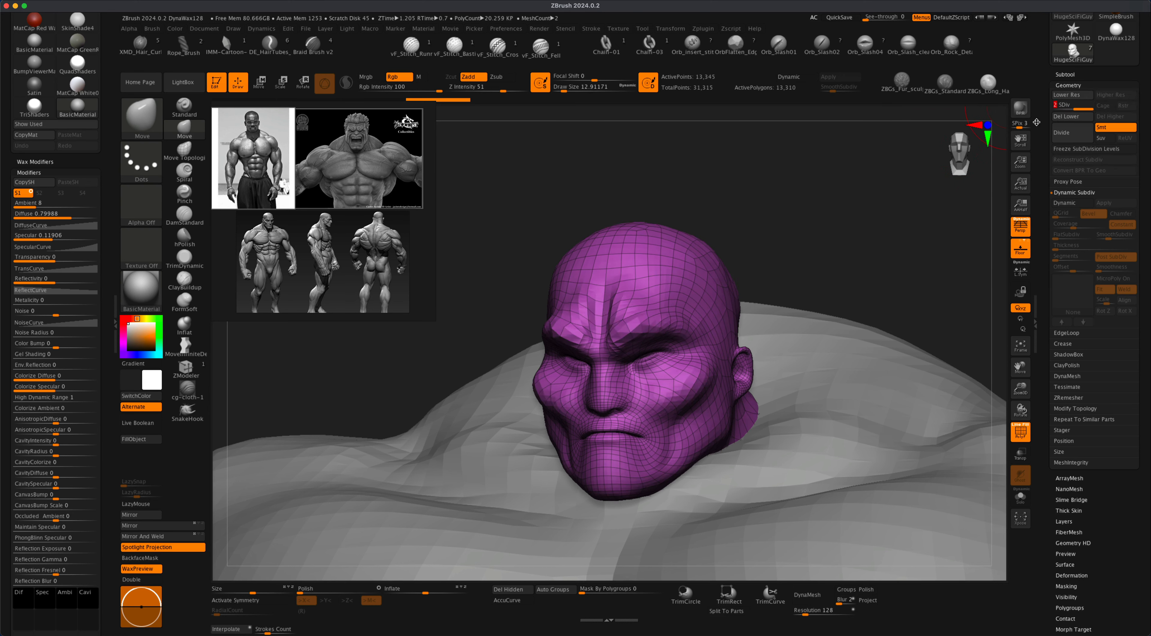
left_click_drag(881, 237, 912, 240)
left_click(1022, 432)
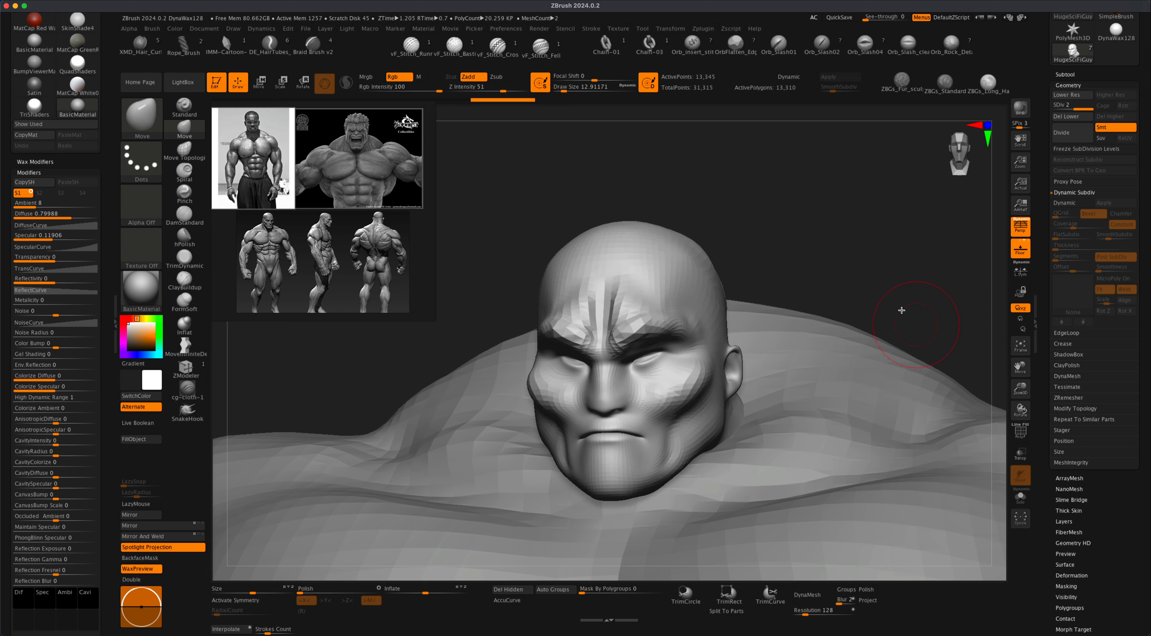
left_click_drag(870, 277, 874, 270)
key("super")
key("super+d")
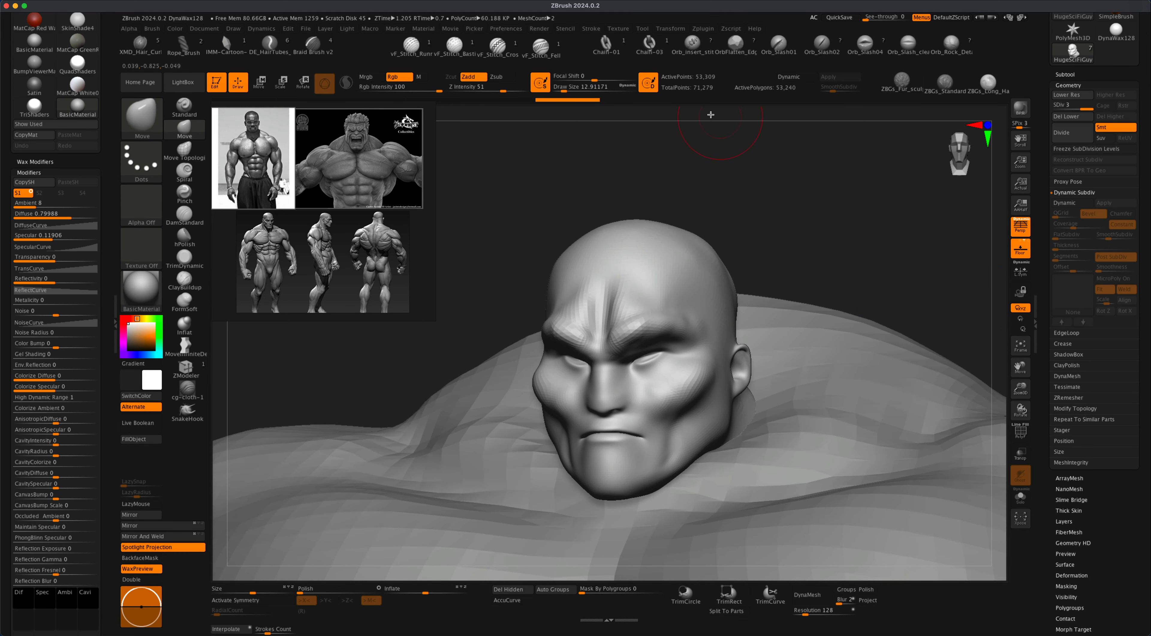
key("super+d")
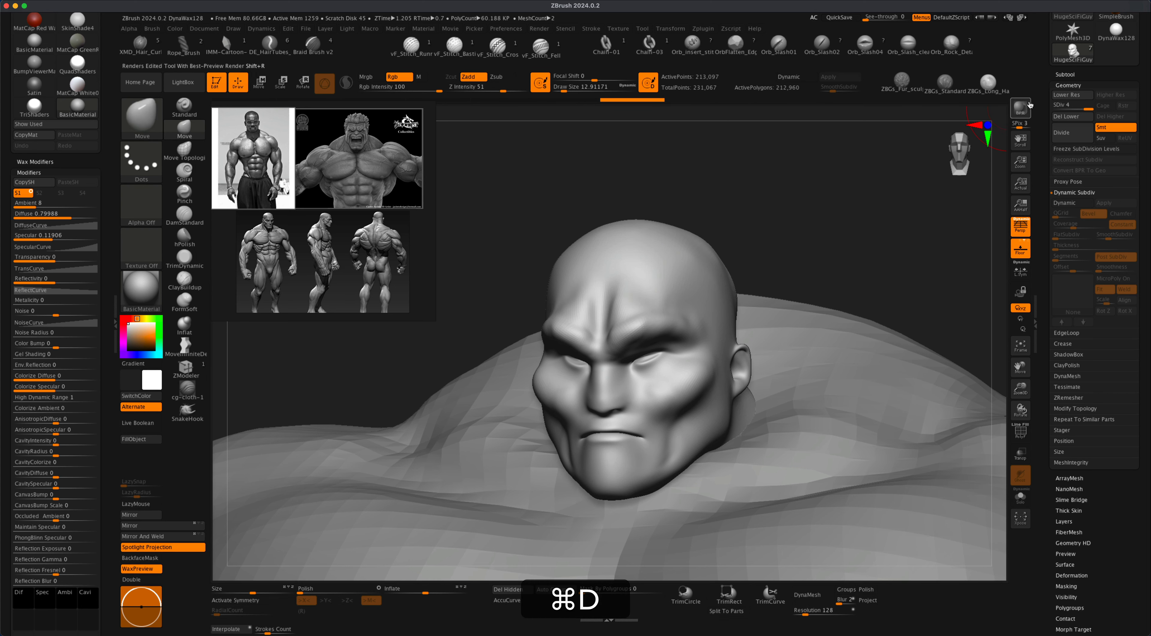
- Isolate the head by hiding all the other subtools of the body
mouse_move(827, 239)
left_mouse_down()
mouse_move(838, 244)
mouse_move(828, 249)
mouse_move(864, 250)
mouse_move(825, 250)
left_mouse_up()
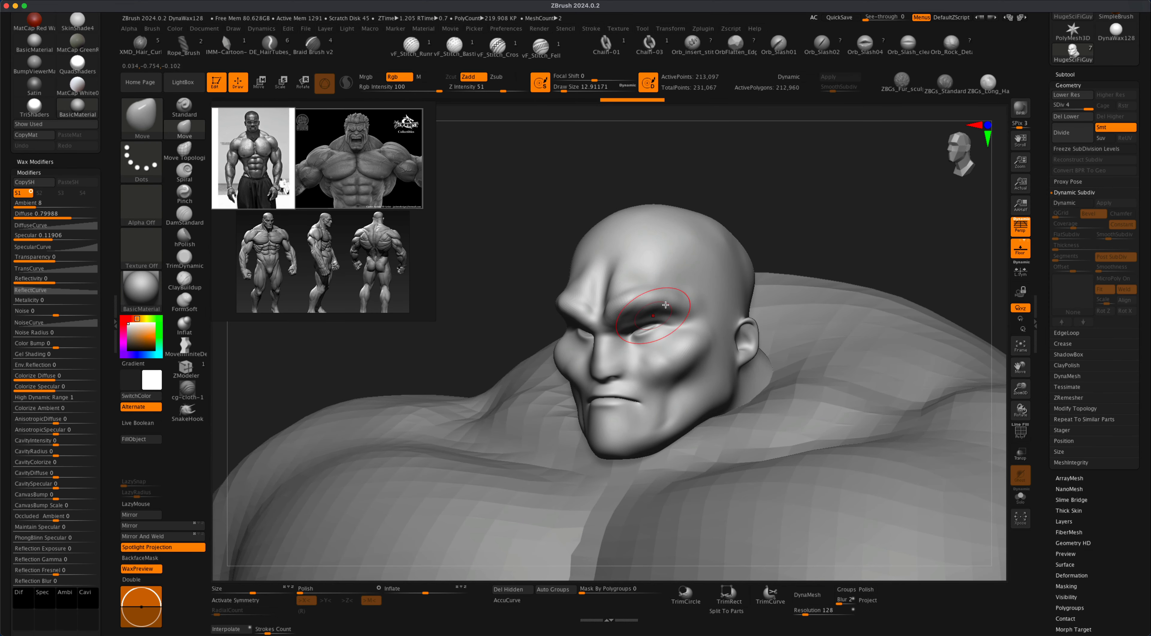
left_click_drag(800, 224, 809, 219)
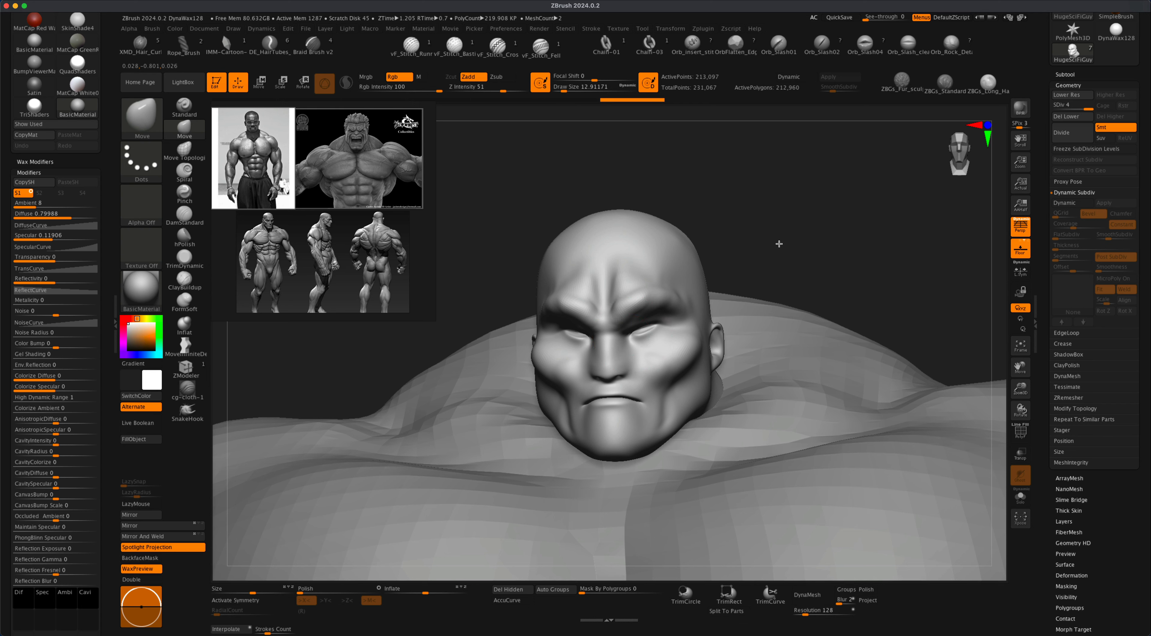
mouse_move(779, 244)
left_mouse_down()
mouse_move(766, 233)
mouse_move(815, 241)
mouse_move(774, 252)
mouse_move(788, 251)
left_mouse_up()
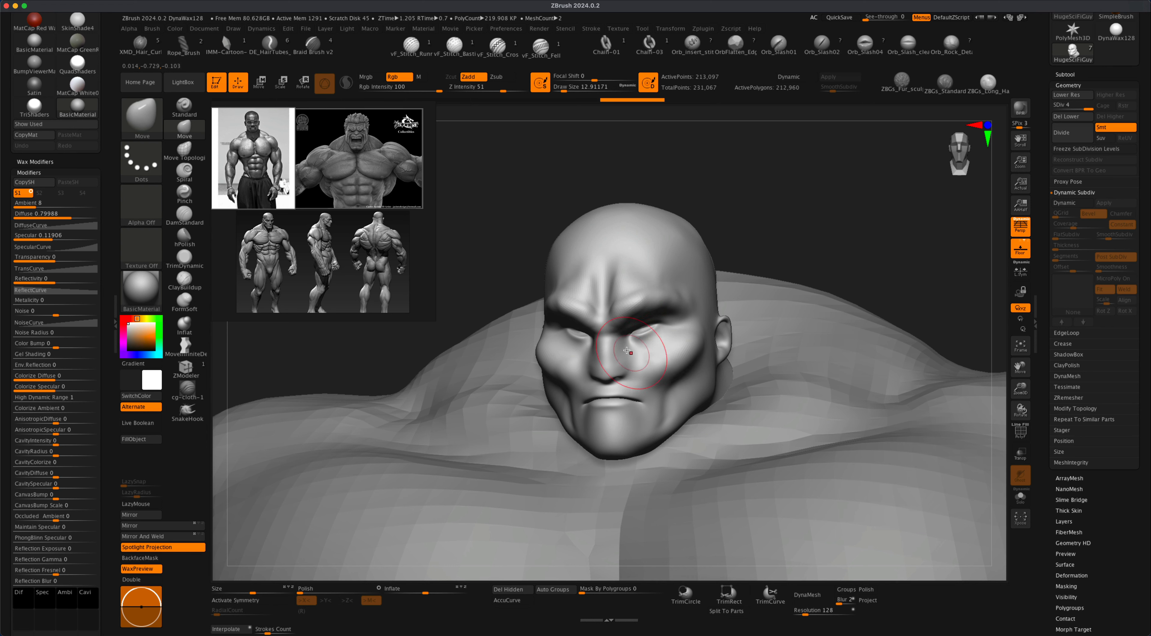
mouse_move(778, 213)
left_mouse_down()
mouse_move(815, 195)
mouse_move(785, 215)
left_mouse_up()
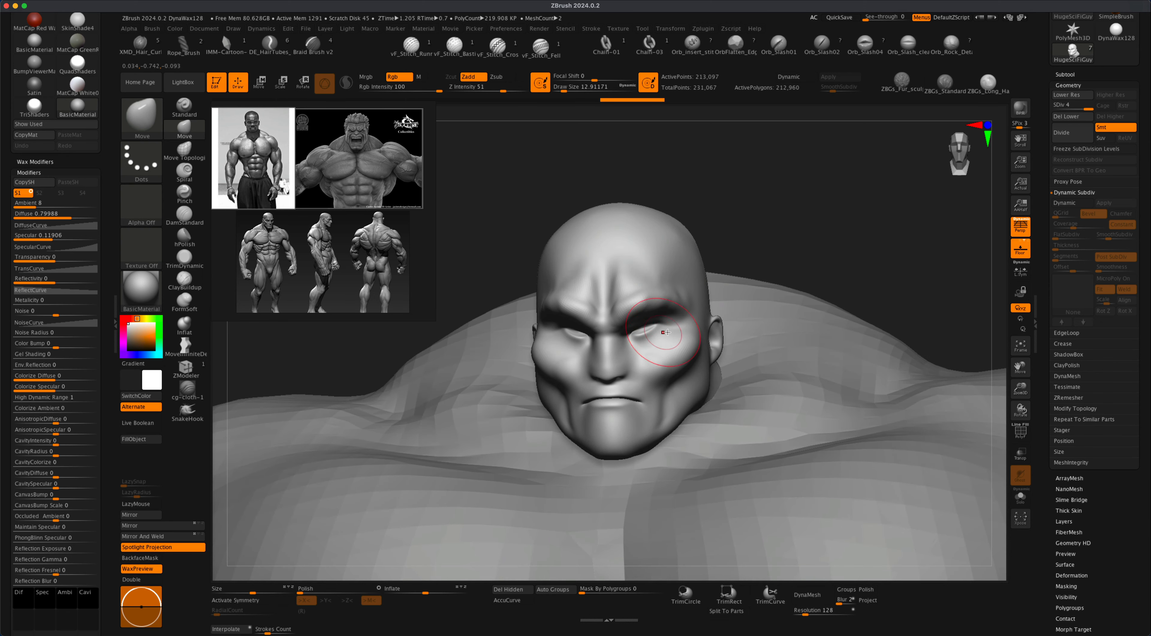
mouse_move(789, 222)
left_mouse_down()
mouse_move(759, 223)
mouse_move(807, 220)
mouse_move(784, 227)
mouse_move(774, 206)
mouse_move(799, 213)
left_mouse_up()
left_click(1091, 77)
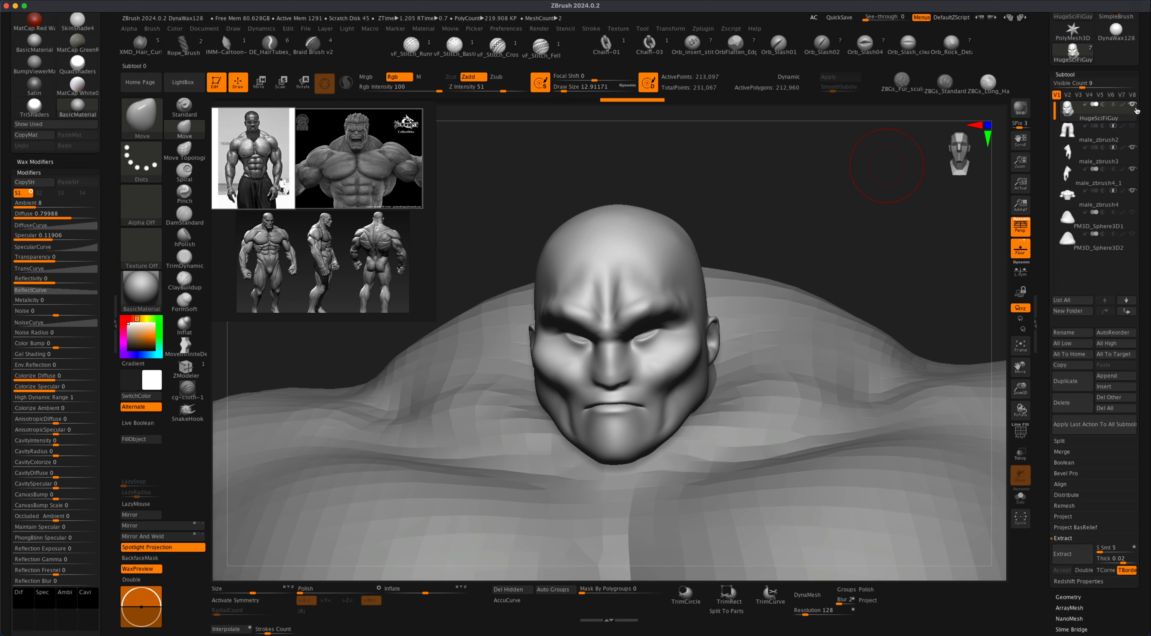
mouse_move(1134, 115)
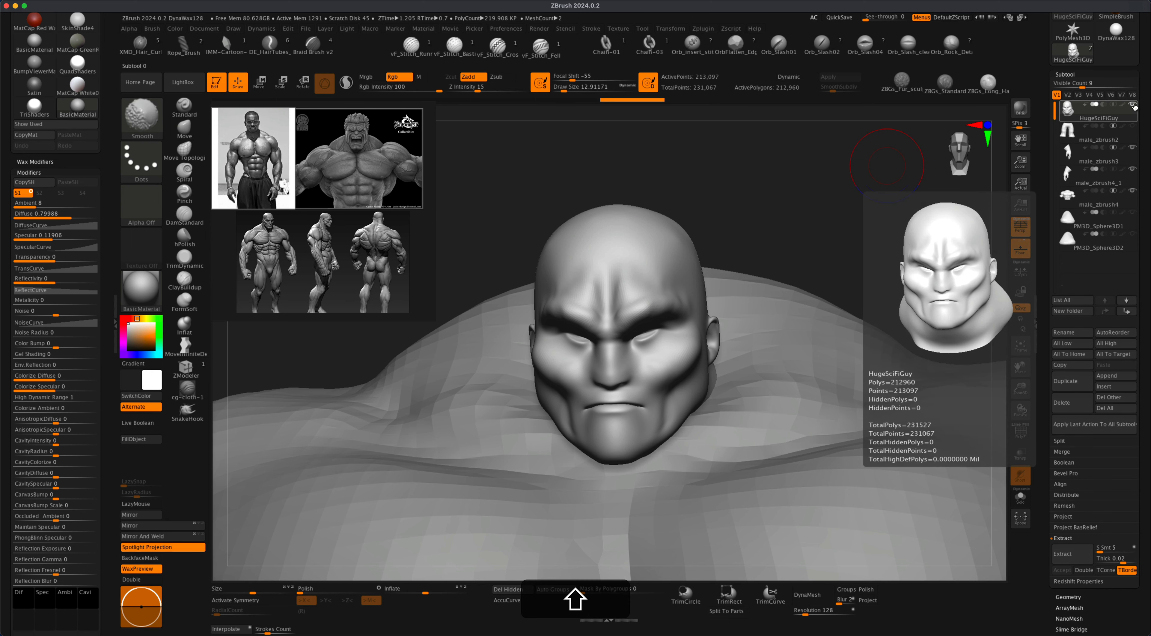
left_click(1135, 106, "shift")
mouse_move(848, 298)
left_mouse_down()
mouse_move(861, 299)
mouse_move(836, 298)
left_mouse_up()
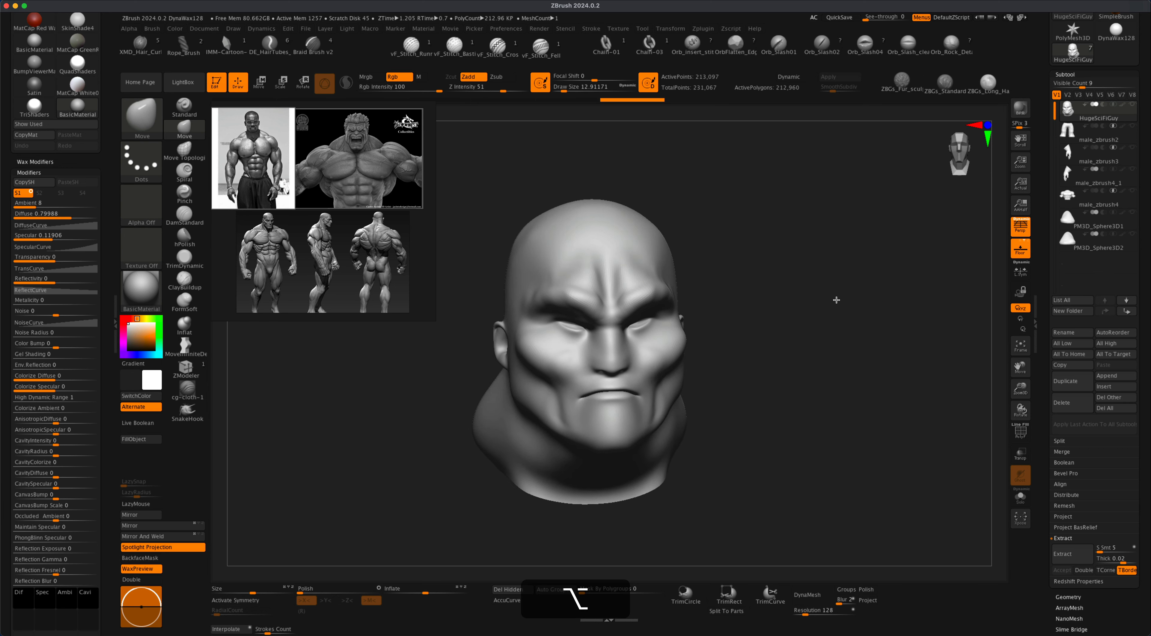
- Set the Move brush's draw size to about 20 and activate symmetry across X for the head
key("s")
left_click_drag(400, 418, 404, 417)
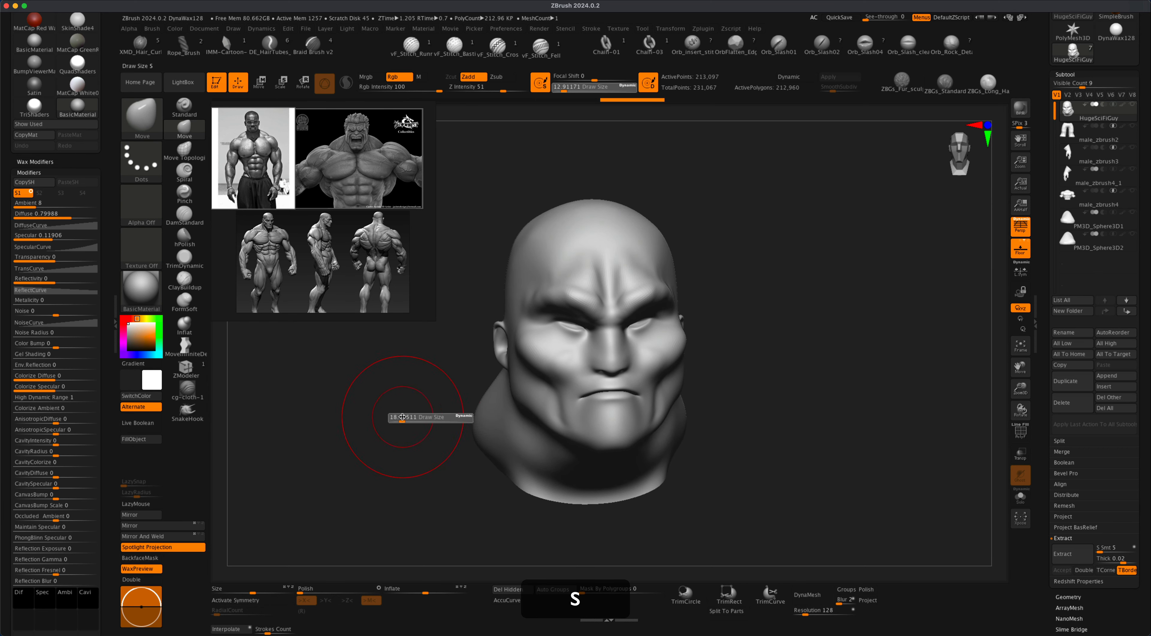
mouse_move(759, 374)
left_mouse_down("alt")
mouse_move(757, 361)
mouse_move(766, 375)
mouse_move(782, 367)
mouse_move(785, 301)
mouse_move(784, 363)
left_mouse_up("alt")
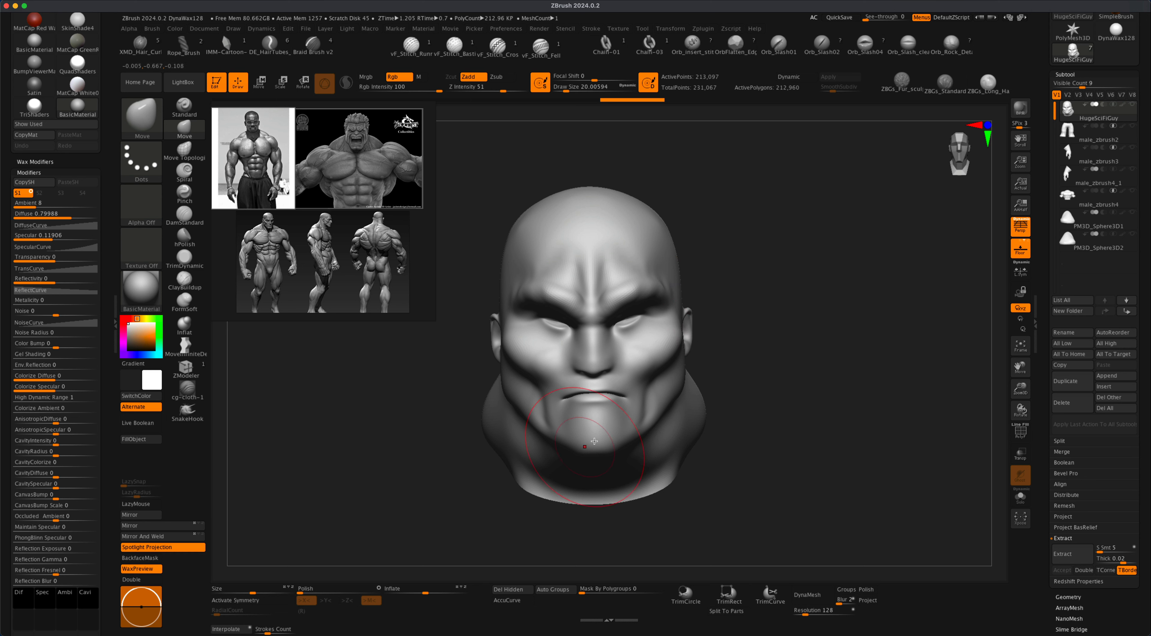
left_click_drag(755, 293, 754, 288)
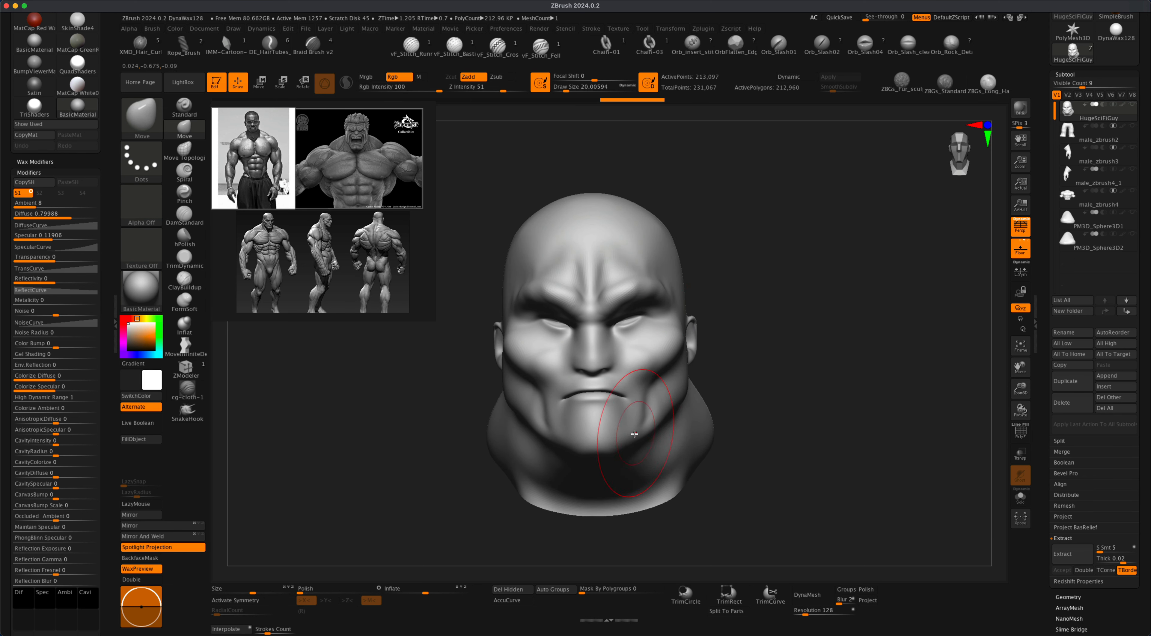
key("x")
left_click_drag(745, 390, 745, 380, "alt")
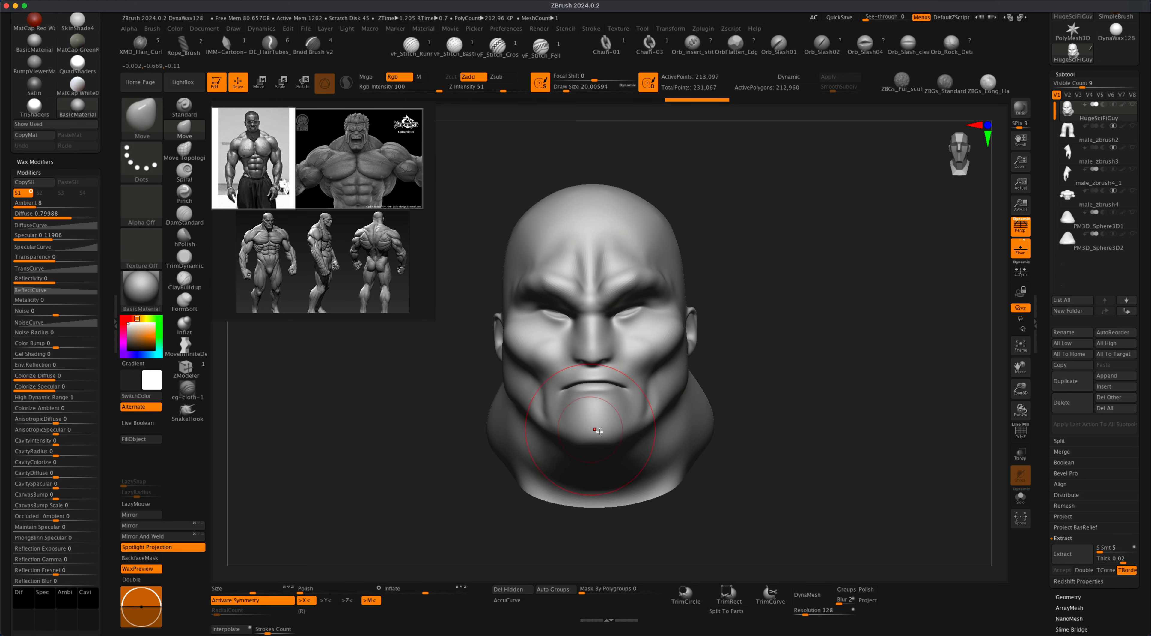
- Reshape the chin's underside from below with the Move brush, using draw sizes of about 41, 15.6 and 32.7
left_click_drag(748, 364, 765, 360)
key("s")
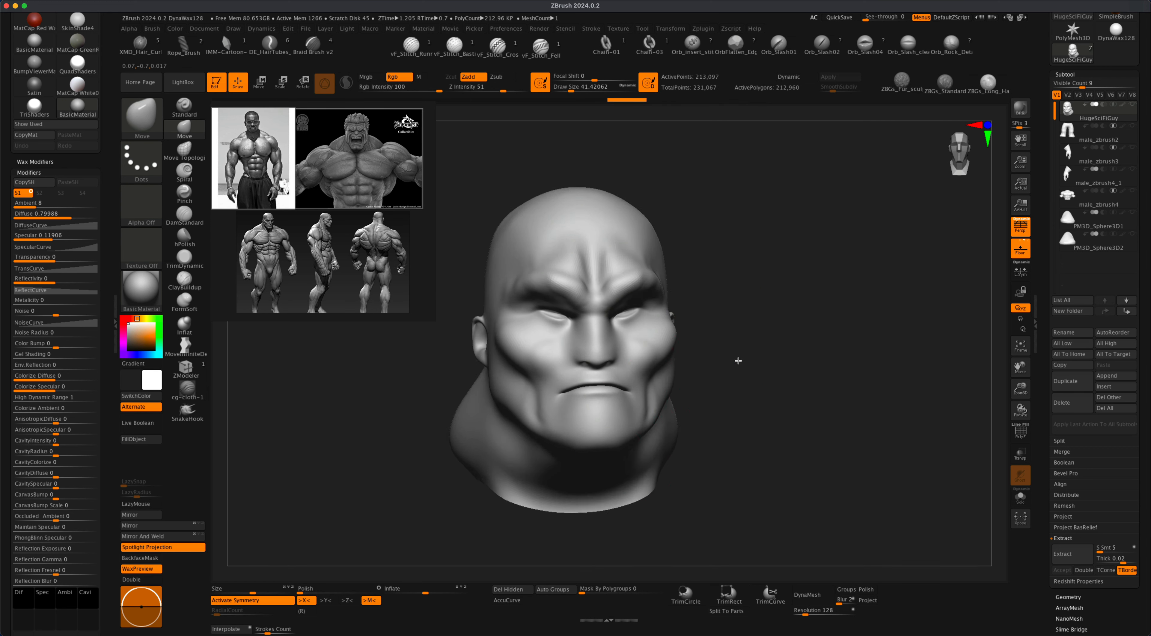
left_click_drag(738, 355, 729, 322)
mouse_move(599, 445)
left_mouse_down()
mouse_move(609, 433)
mouse_move(581, 422)
left_mouse_up()
key("s")
left_click_drag(655, 401, 648, 401)
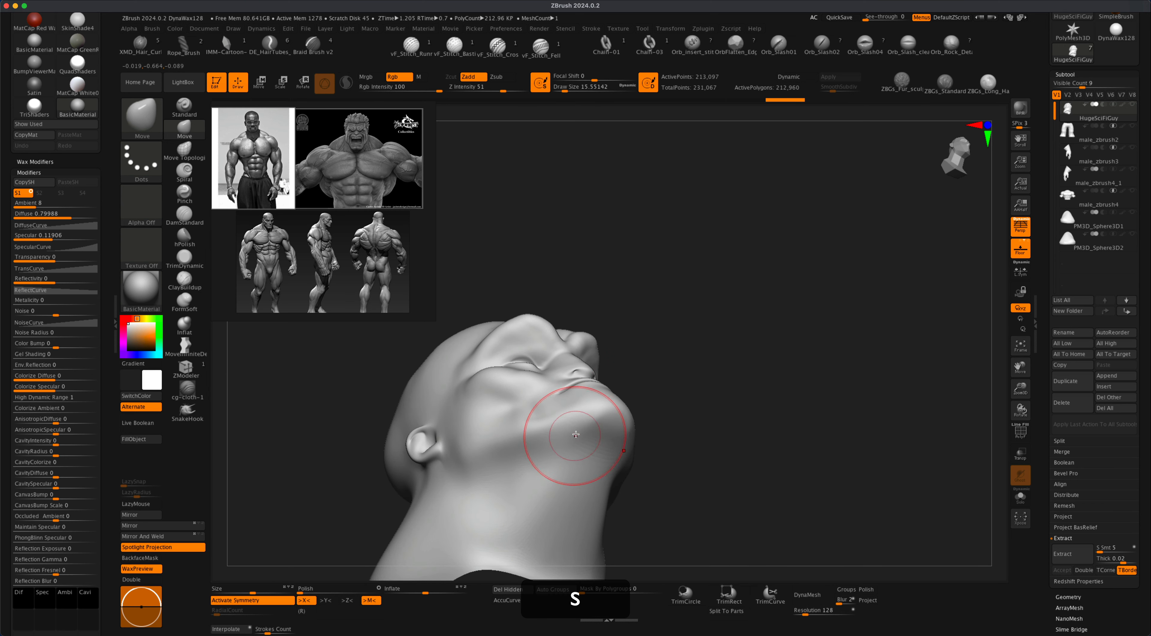
left_click_drag(578, 432, 587, 423)
key("s")
left_click_drag(679, 375, 684, 375)
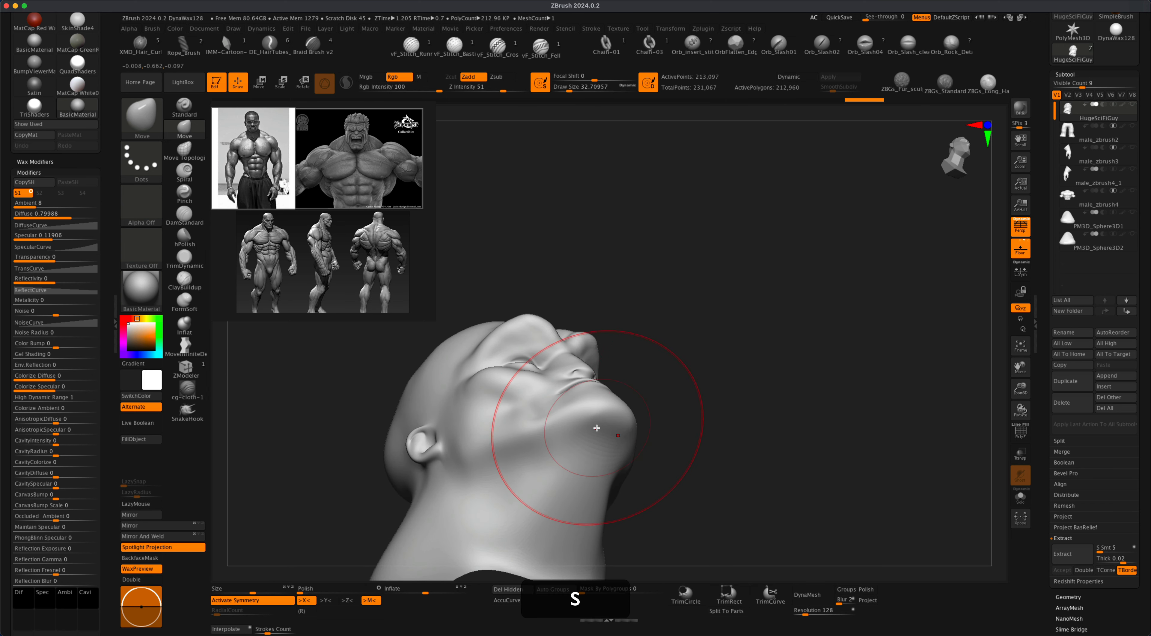
left_click_drag(564, 431, 577, 422)
- Reshape the sides of the chin and jaw from the front with the Move brush, reducing the draw size to about 17
left_click_drag(687, 347, 747, 376, "shift")
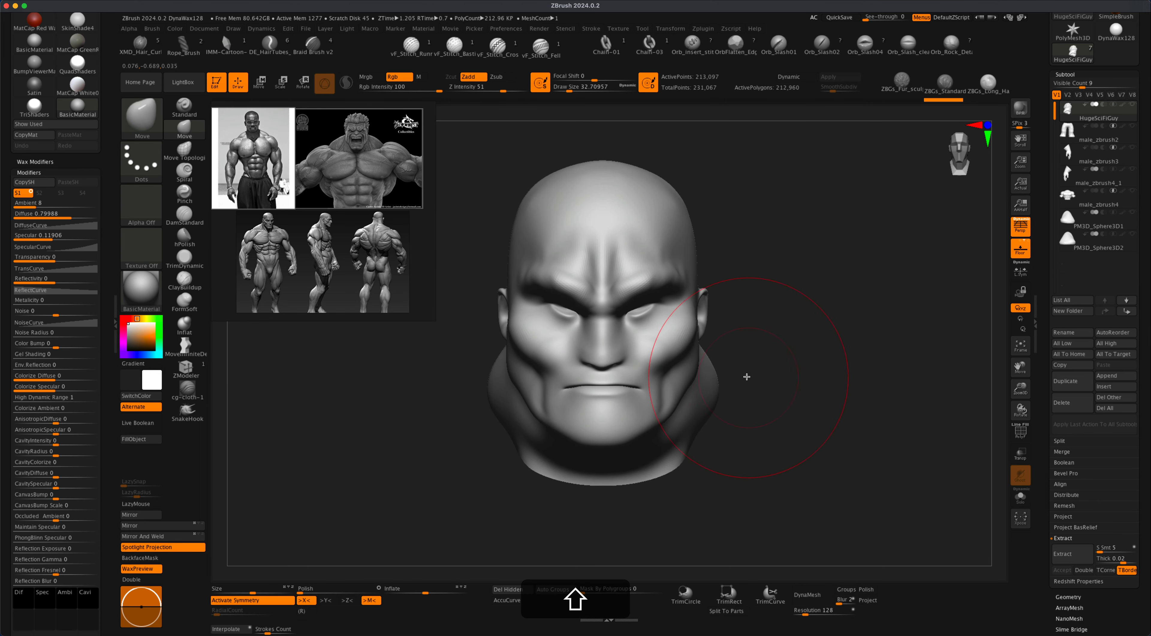
left_click_drag(637, 431, 644, 439)
key("s")
mouse_move(776, 375)
left_mouse_down("alt")
mouse_move(769, 396)
mouse_move(764, 368)
mouse_move(732, 381)
left_mouse_up("alt")
key("s")
key("s")
key("s")
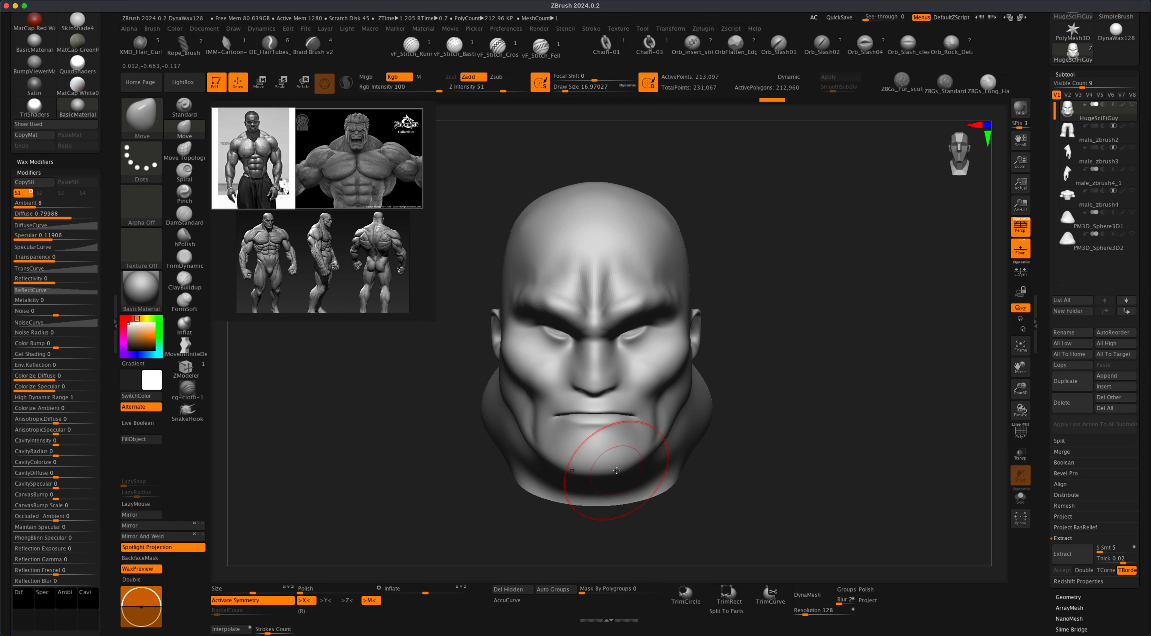
left_click_drag(747, 400, 699, 415)
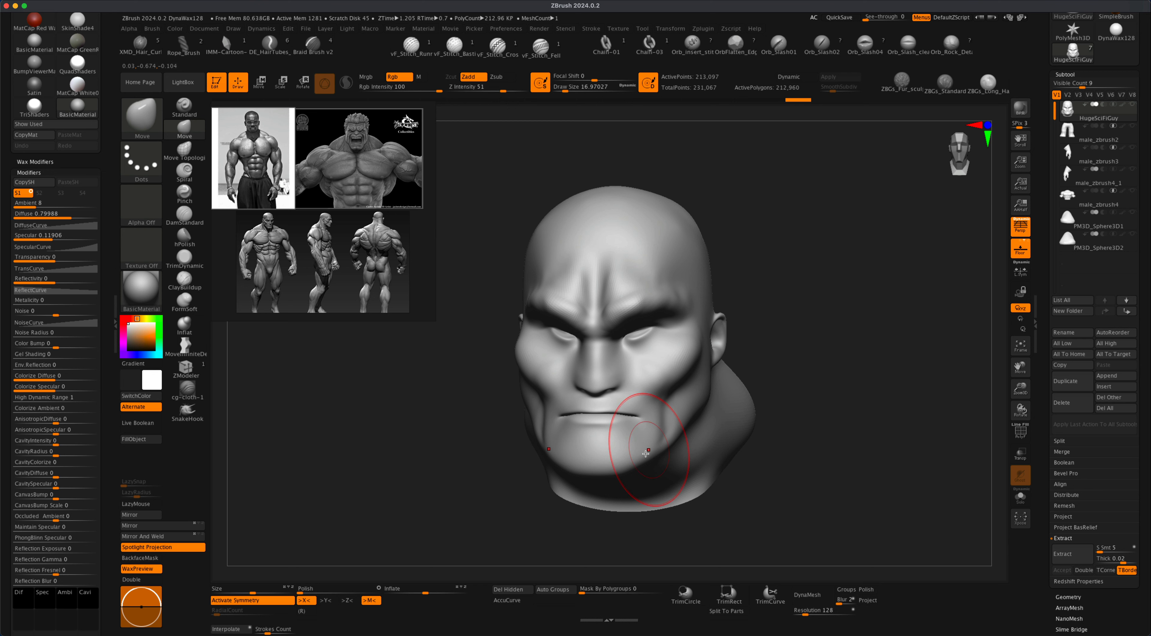
left_click_drag(776, 383, 725, 405)
- Pull the mouth corners down and refine the chin's shape with the Move brush at a draw size of about 15.6
mouse_move(614, 514)
left_mouse_down()
mouse_move(594, 504)
mouse_move(604, 487)
mouse_move(599, 503)
mouse_move(648, 496)
left_mouse_up()
key("s")
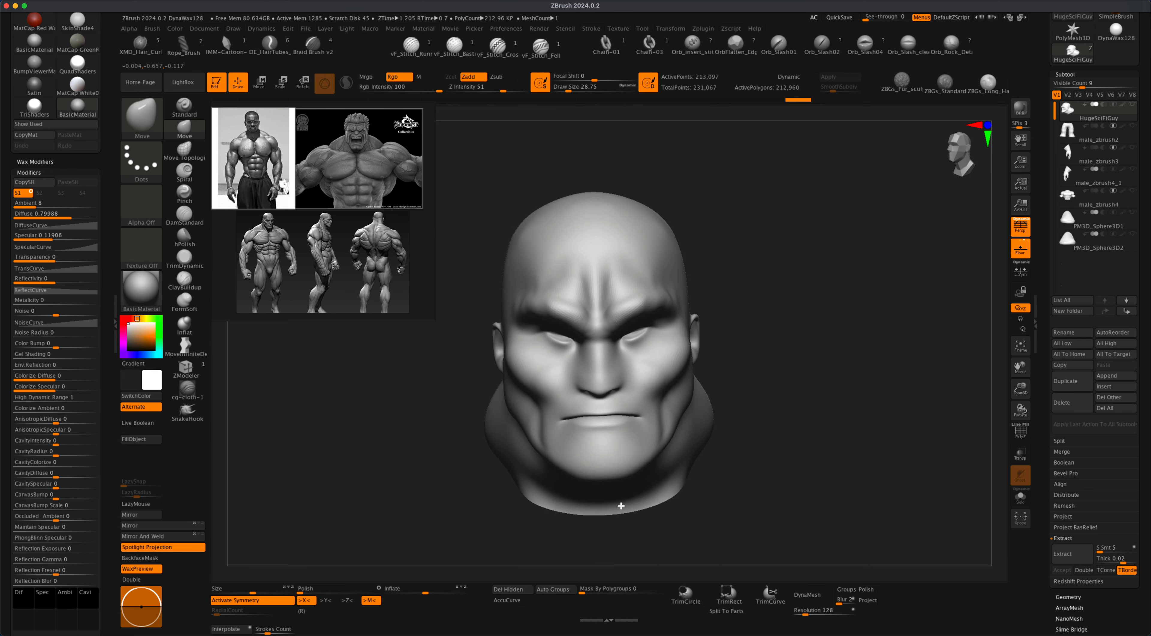
key("s")
left_click_drag(721, 399, 697, 400)
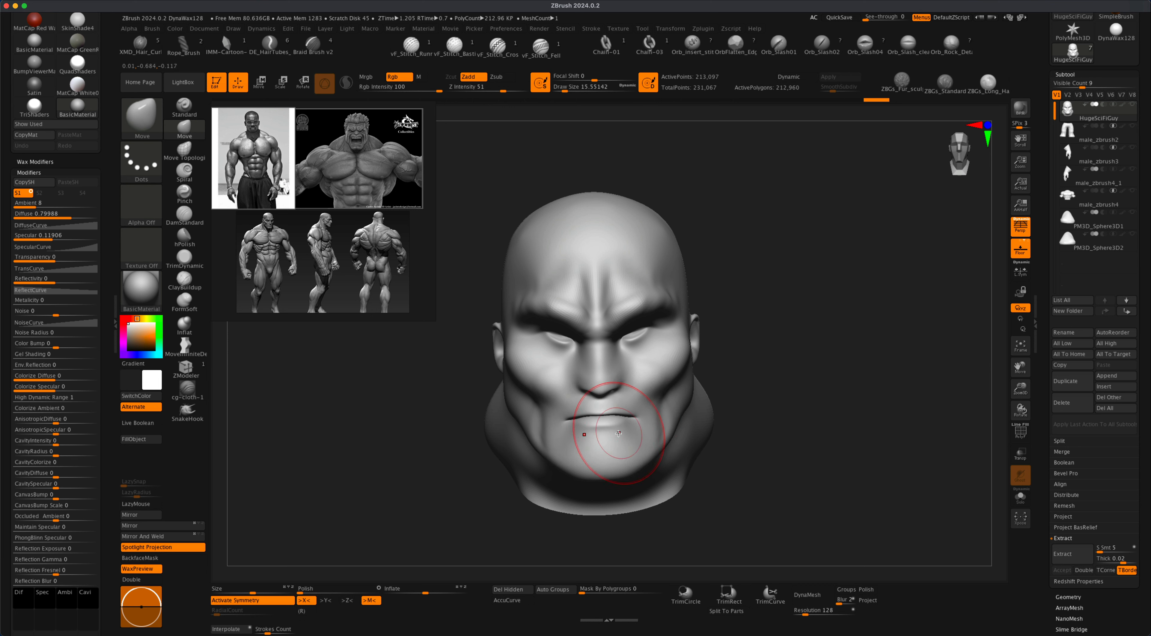
mouse_move(767, 378)
left_mouse_down()
mouse_move(626, 431)
mouse_move(642, 428)
left_mouse_up()
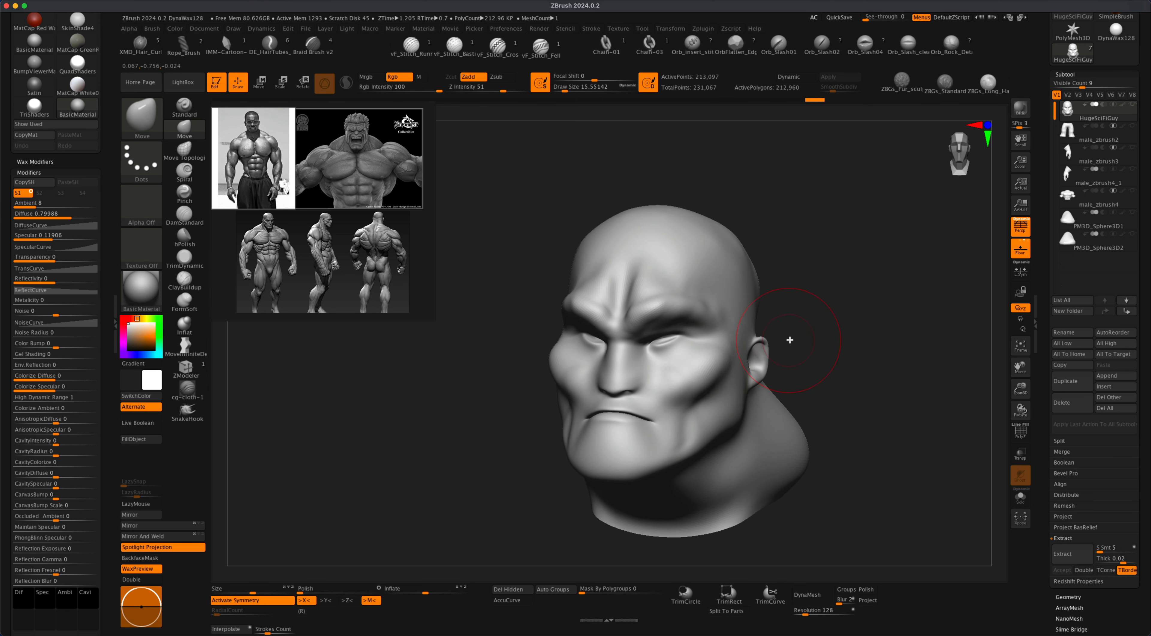
mouse_move(791, 339)
left_mouse_down()
mouse_move(812, 344)
mouse_move(773, 330)
left_mouse_up()
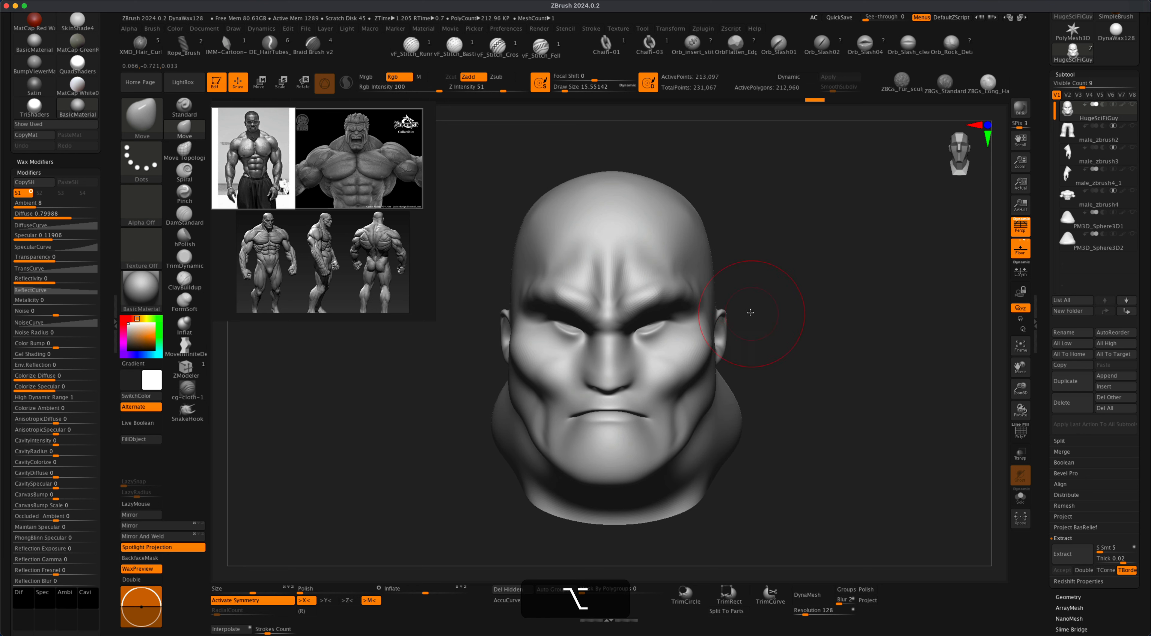
- Reshape the underside of the chin and jaw in profile with the Move brush, starting at a draw size of about 30.7
mouse_move(807, 283)
left_mouse_down()
mouse_move(830, 276)
mouse_move(794, 285)
mouse_move(804, 250)
mouse_move(730, 414)
left_mouse_up()
mouse_move(655, 533)
left_mouse_down("alt")
mouse_move(648, 520)
mouse_move(665, 510)
mouse_move(653, 497)
mouse_move(673, 457)
left_mouse_up("alt")
key("alt+s")
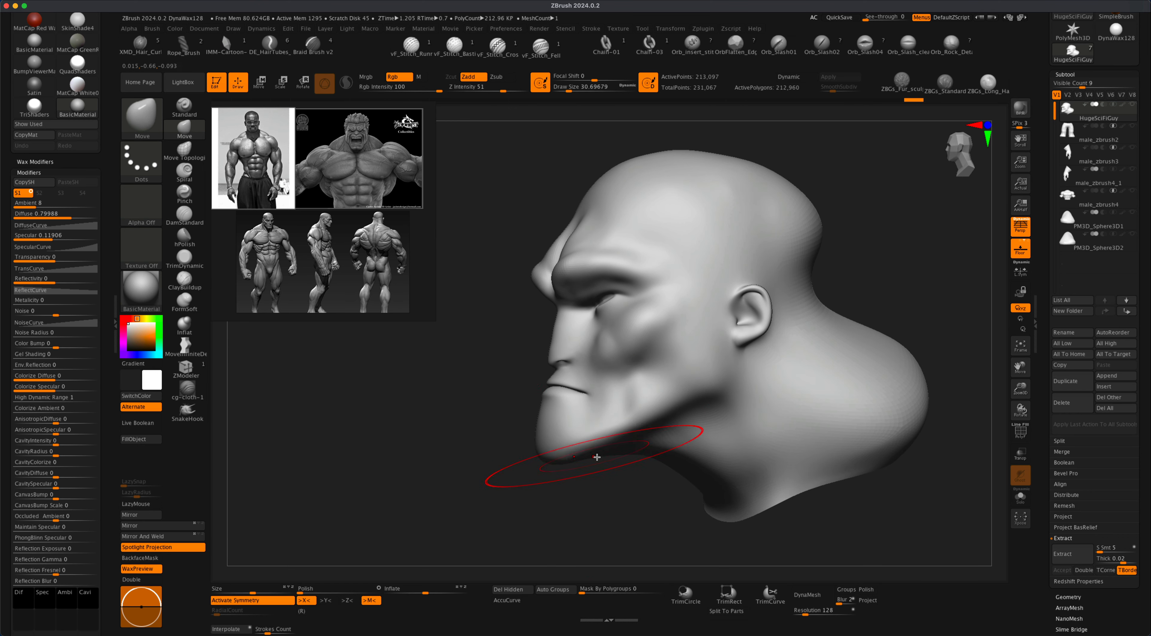
key("s")
left_click_drag(608, 486, 607, 465)
- Reshape the forehead and temples with the Move brush, reducing the draw size to about 17
key("s")
left_click_drag(804, 301, 801, 301)
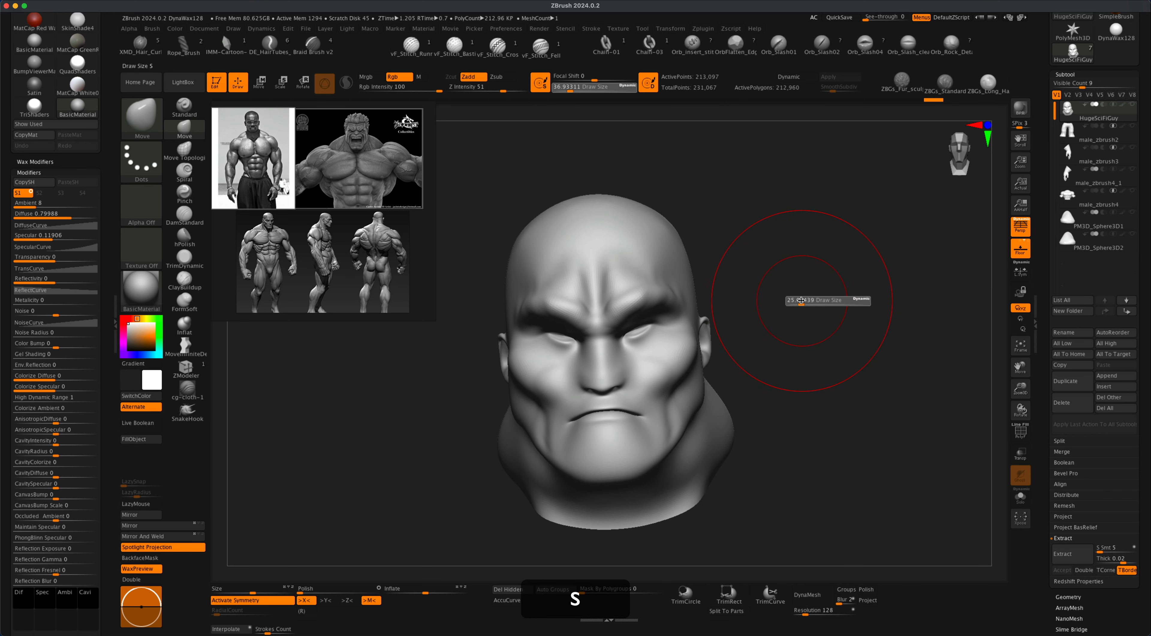
mouse_move(760, 236)
left_mouse_down()
mouse_move(704, 262)
mouse_move(756, 249)
mouse_move(750, 265)
mouse_move(759, 215)
left_mouse_up()
key("s")
key("s")
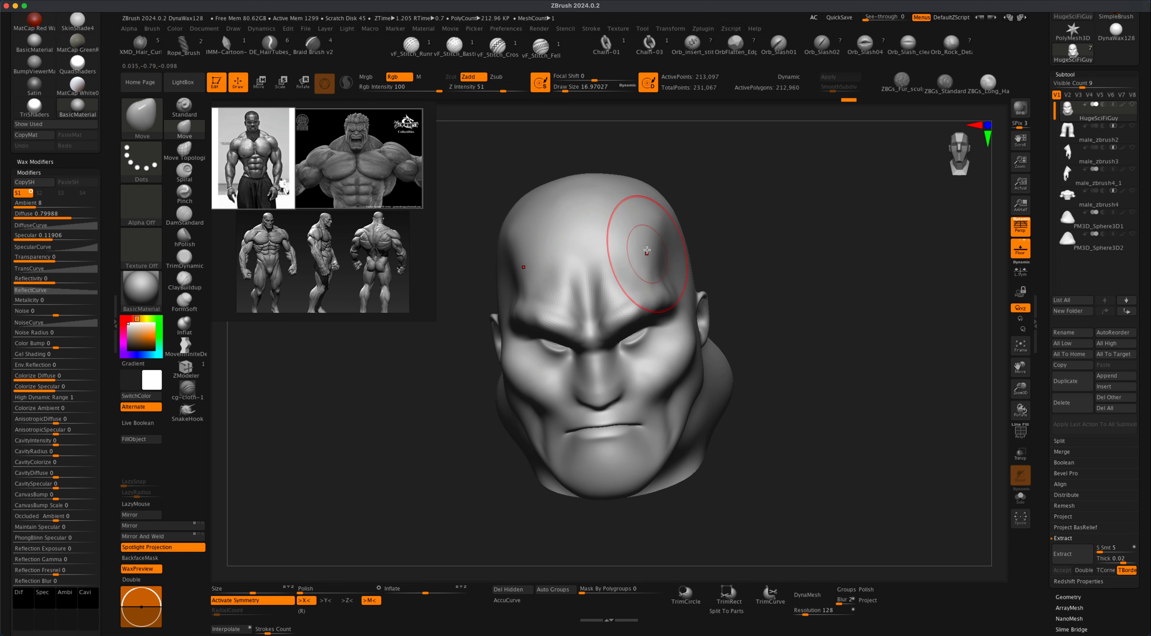
mouse_move(684, 217)
left_mouse_down()
mouse_move(746, 198)
mouse_move(608, 260)
left_mouse_up()
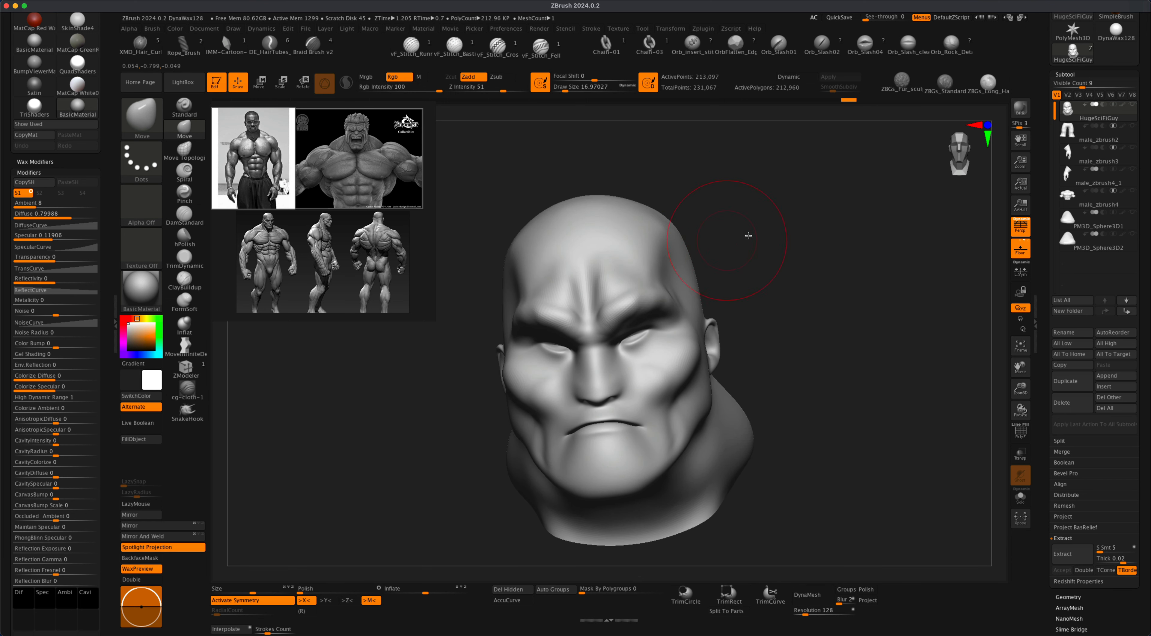
- Adjust the brow and the bridge of the nose with the Move brush at a draw size of about 11.7
mouse_move(749, 236)
left_mouse_down()
mouse_move(789, 250)
mouse_move(786, 262)
mouse_move(830, 250)
mouse_move(707, 299)
mouse_move(738, 277)
mouse_move(752, 280)
mouse_move(702, 305)
left_mouse_up()
key("s")
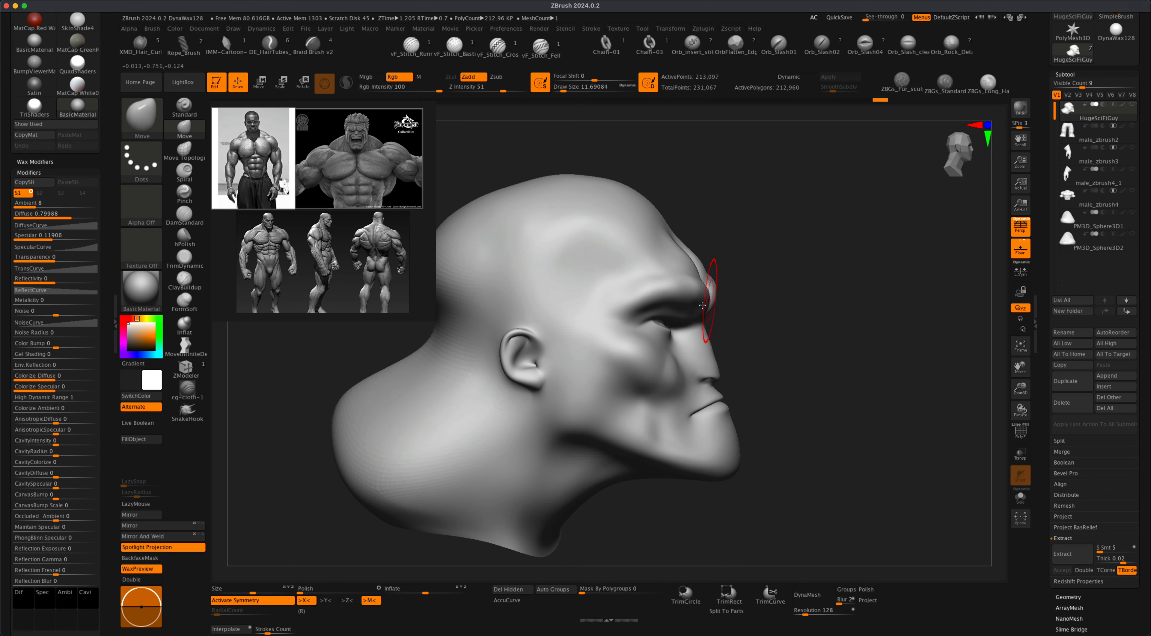
left_click_drag(782, 283, 765, 308)
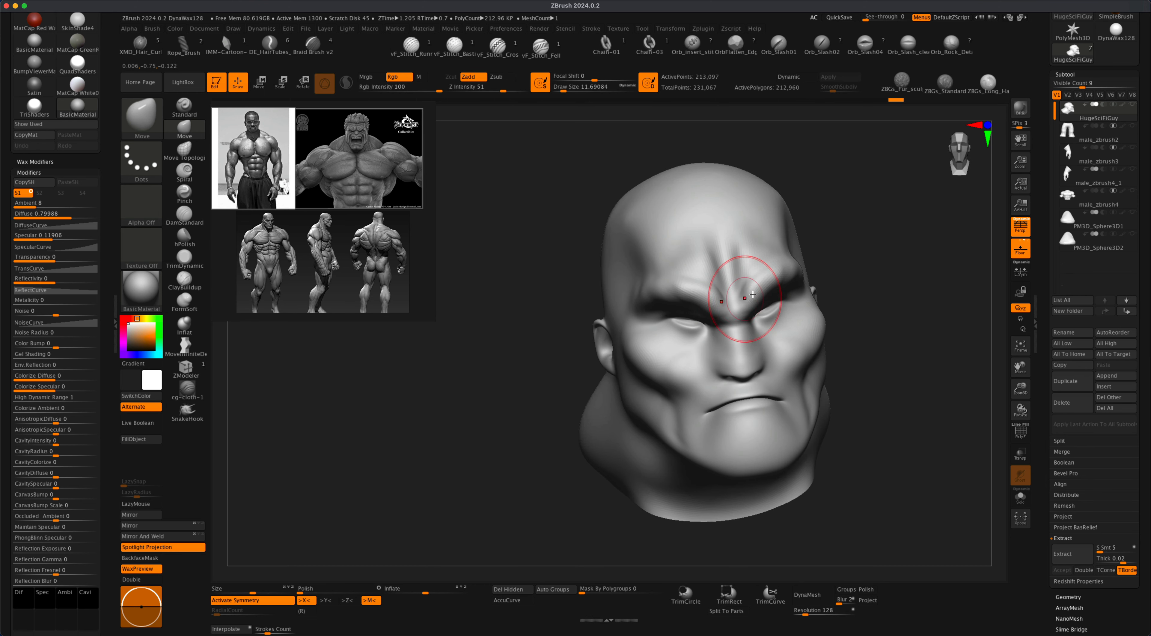
mouse_move(834, 263)
left_mouse_down()
mouse_move(823, 272)
mouse_move(827, 259)
mouse_move(802, 263)
mouse_move(835, 259)
mouse_move(823, 278)
mouse_move(757, 291)
left_mouse_up()
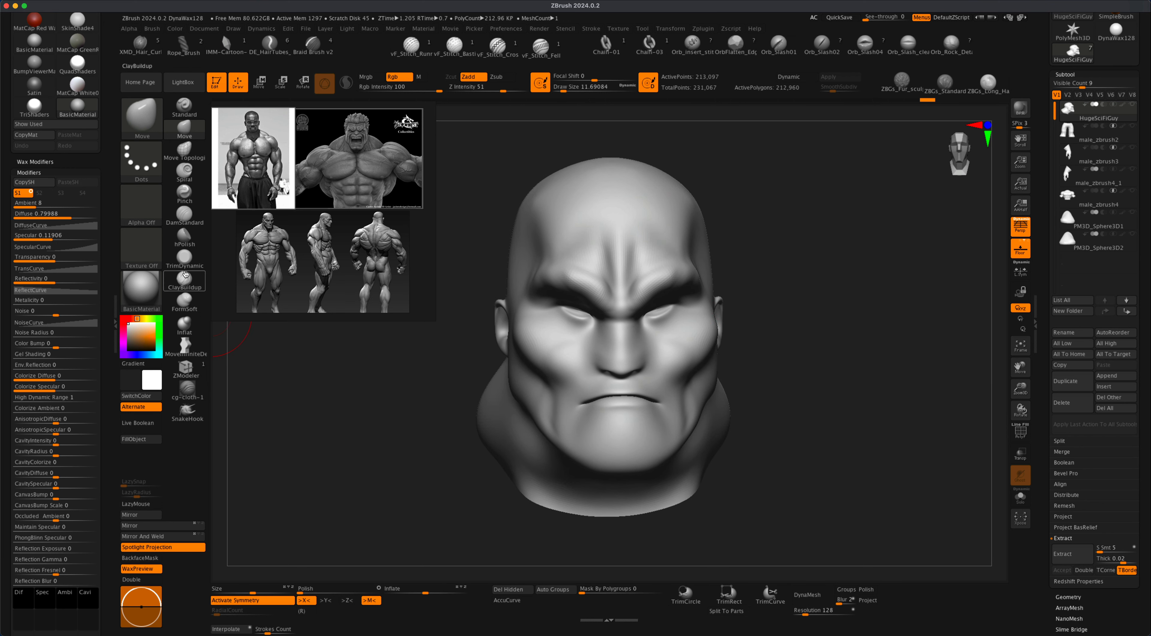
- Switch to the DamStandard brush for the mouth with a draw size of about 4.3 and a LazyRadius of 18, undoing the test stroke
left_click(183, 217)
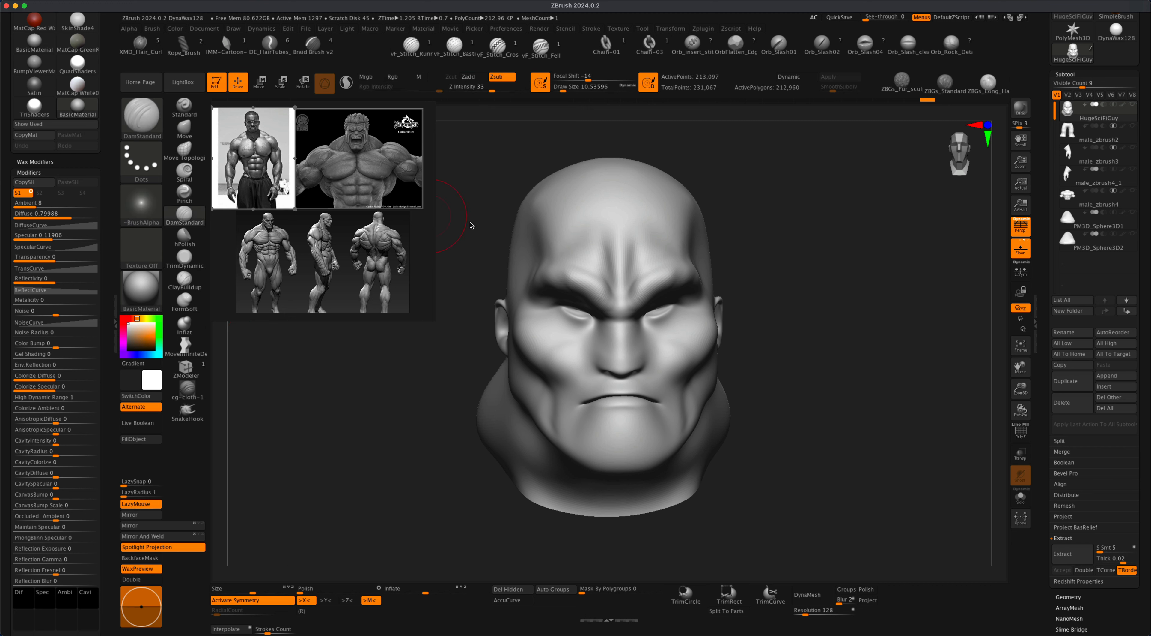
mouse_move(781, 301)
left_mouse_down("alt")
mouse_move(804, 324)
mouse_move(818, 313)
mouse_move(825, 331)
mouse_move(826, 307)
mouse_move(830, 320)
left_mouse_up("alt")
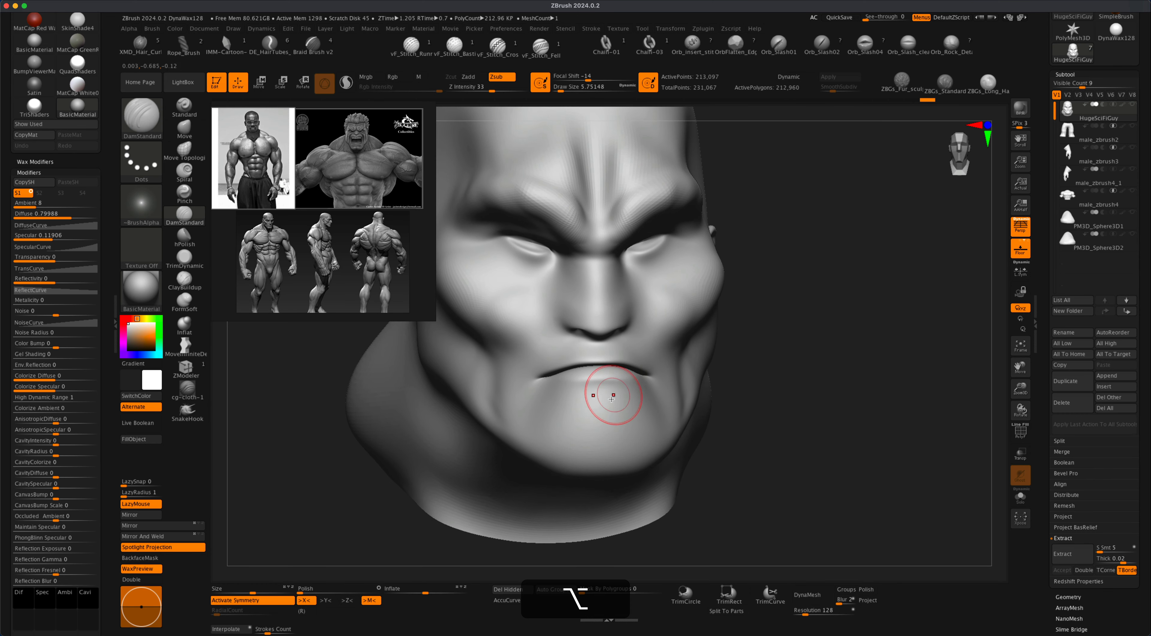
key("s")
left_click(599, 404)
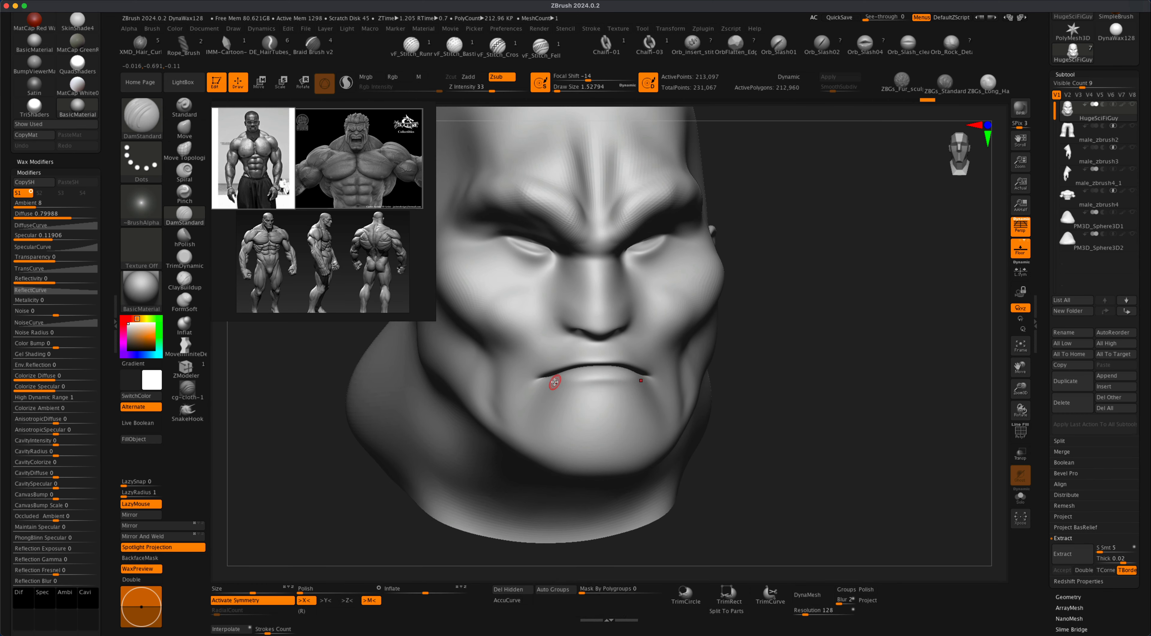
left_click(125, 493)
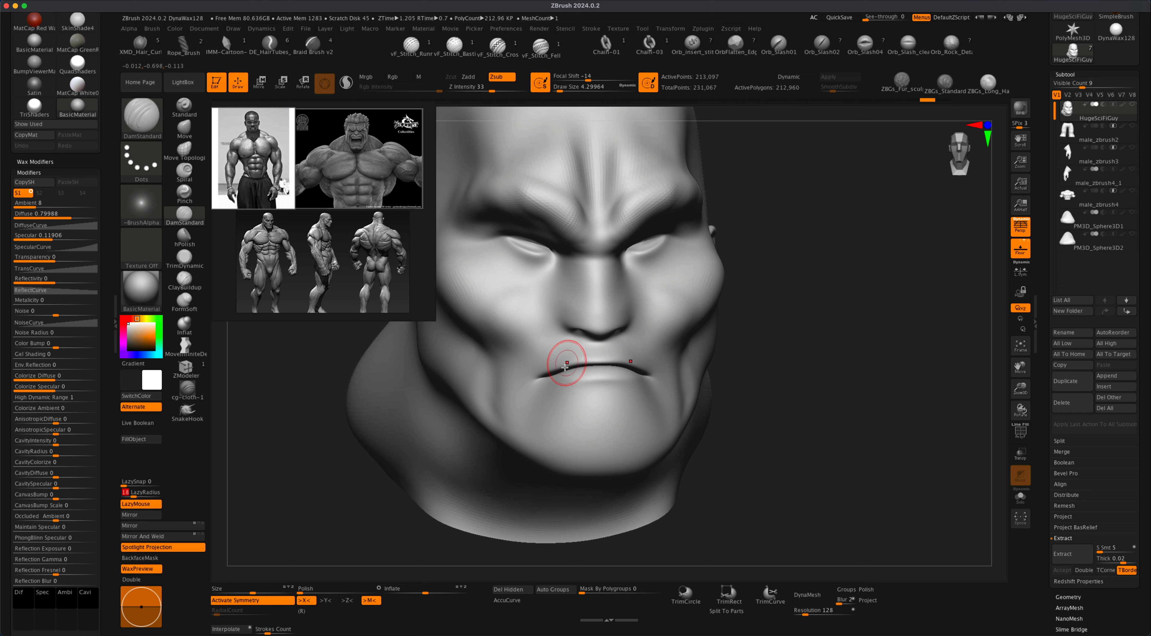
type("18")
key("Return")
key("alt+super+z")
- Raise ridges along the edges of the lips with inverted DamStandard strokes and smooth the mouth corners
left_click_drag(542, 380, 565, 383, "alt")
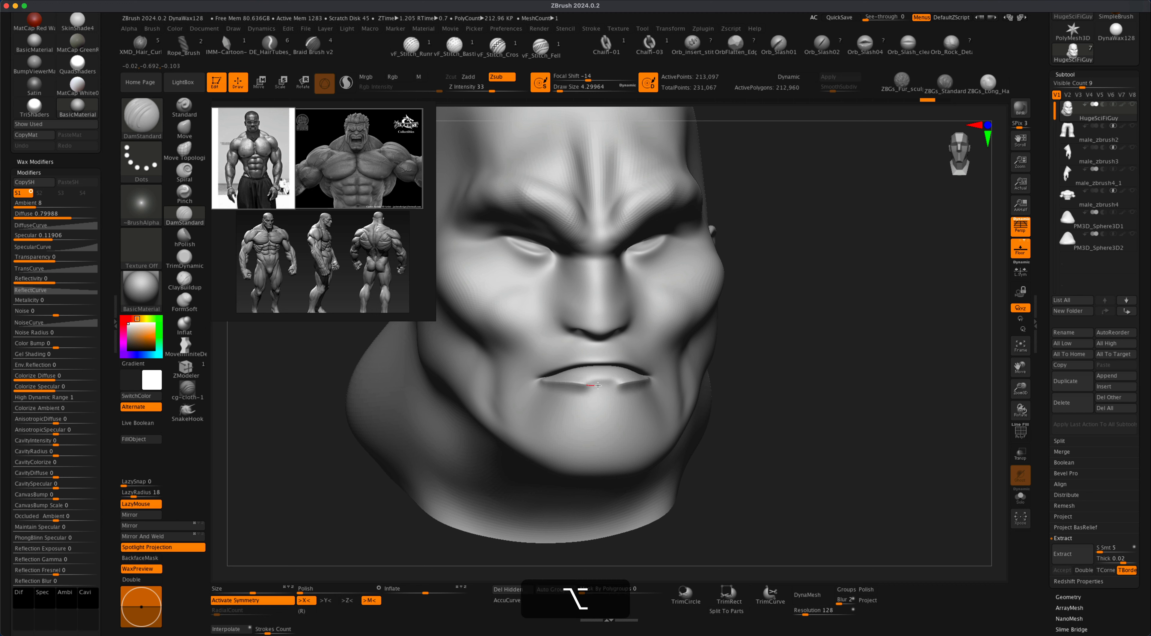
left_click_drag(655, 378, 657, 378, "alt")
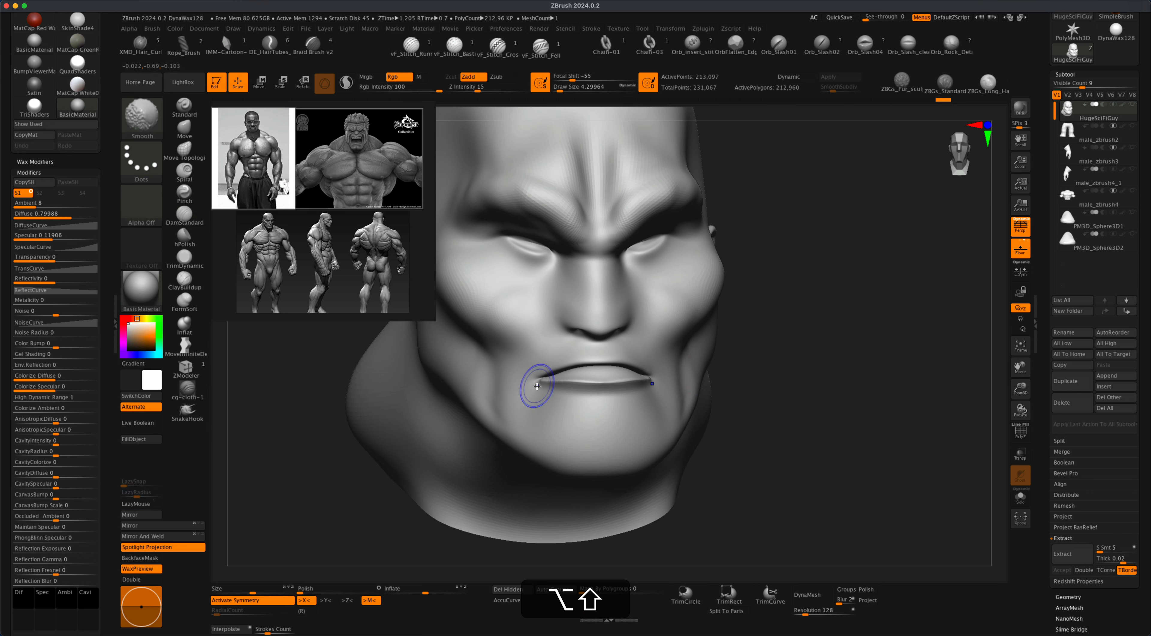
mouse_move(371, 470)
left_mouse_down()
mouse_move(291, 474)
mouse_move(509, 477)
left_mouse_up()
mouse_move(850, 336)
left_mouse_down()
mouse_move(735, 329)
mouse_move(787, 331)
left_mouse_up()
mouse_move(528, 381)
left_mouse_down("alt")
mouse_move(597, 364)
mouse_move(604, 374)
mouse_move(671, 367)
left_mouse_up("alt")
key("shift")
left_click_drag(863, 340, 794, 326)
- Fill out the lips with the Inflat brush, undoing the stroke at draw size 5.75 and continuing at about 3.7
left_click(184, 325)
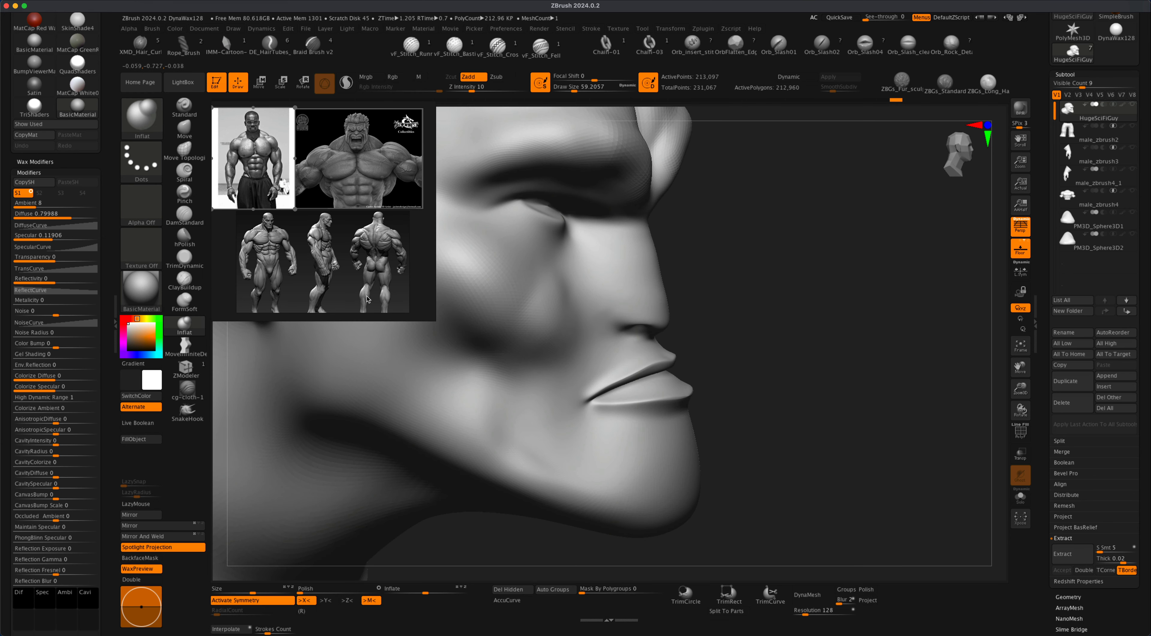
key("s")
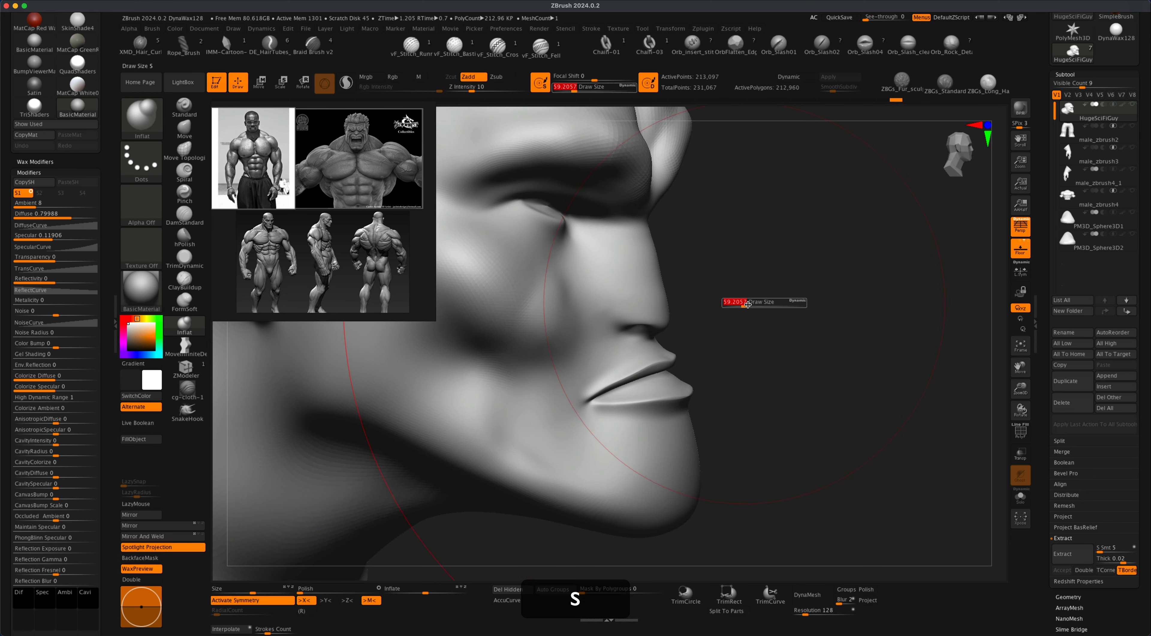
left_click_drag(759, 300, 744, 300)
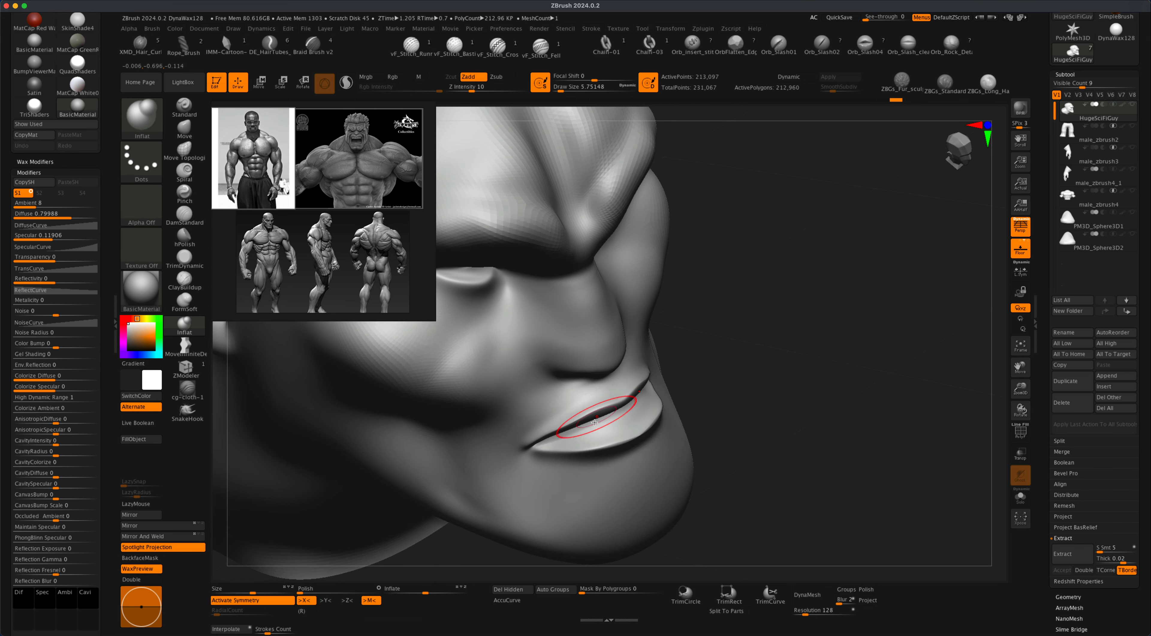
key("super+z")
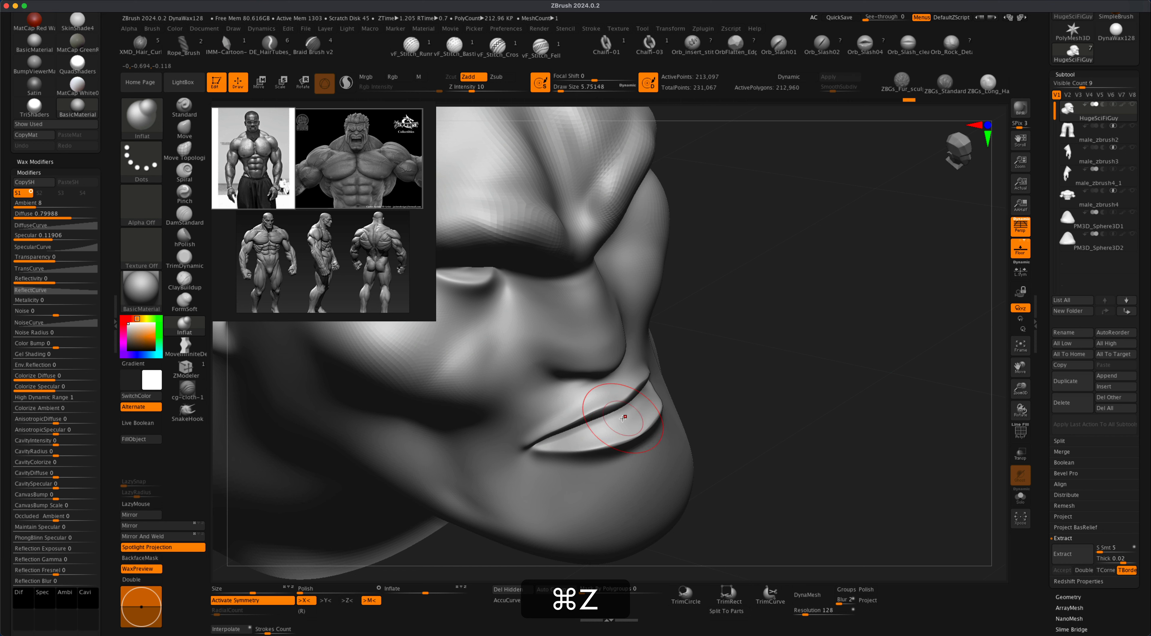
key("s")
left_click_drag(625, 416, 650, 404)
mouse_move(595, 434)
left_mouse_down()
mouse_move(648, 405)
mouse_move(577, 437)
mouse_move(635, 413)
left_mouse_up()
mouse_move(720, 353)
left_mouse_down()
mouse_move(740, 352)
mouse_move(679, 358)
left_mouse_up()
left_click_drag(669, 400, 607, 430)
left_click_drag(805, 286, 839, 266, "shift")
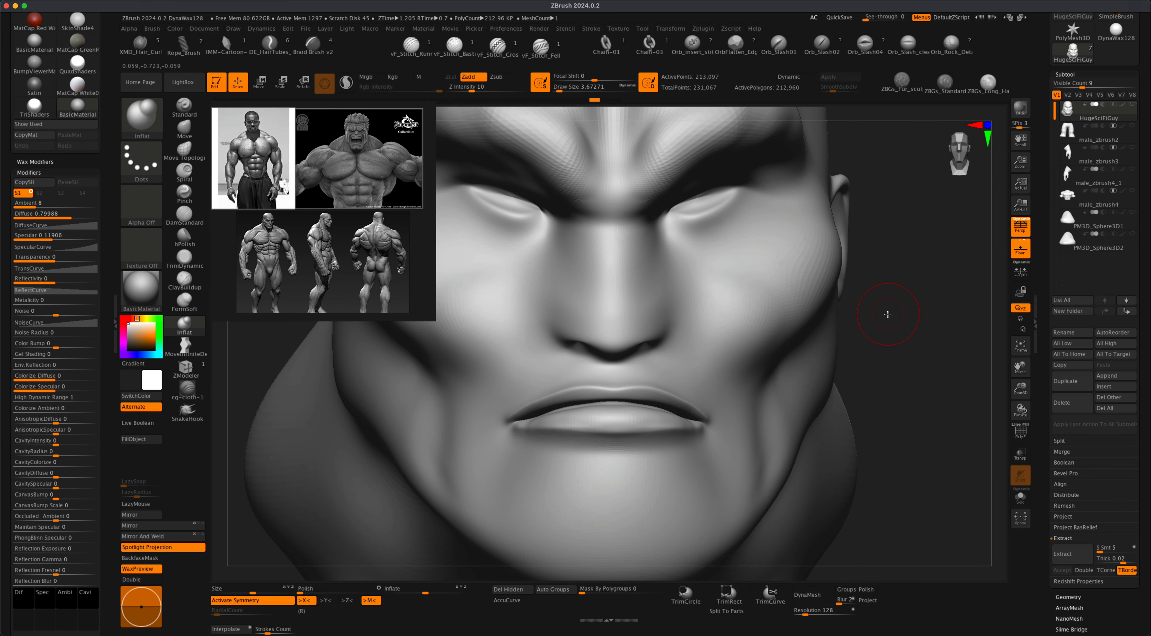
- Sculpt the philtrum above the upper lip with the Inflat brush at a draw size of about 1.8, then smooth it at about 3.1
key("s")
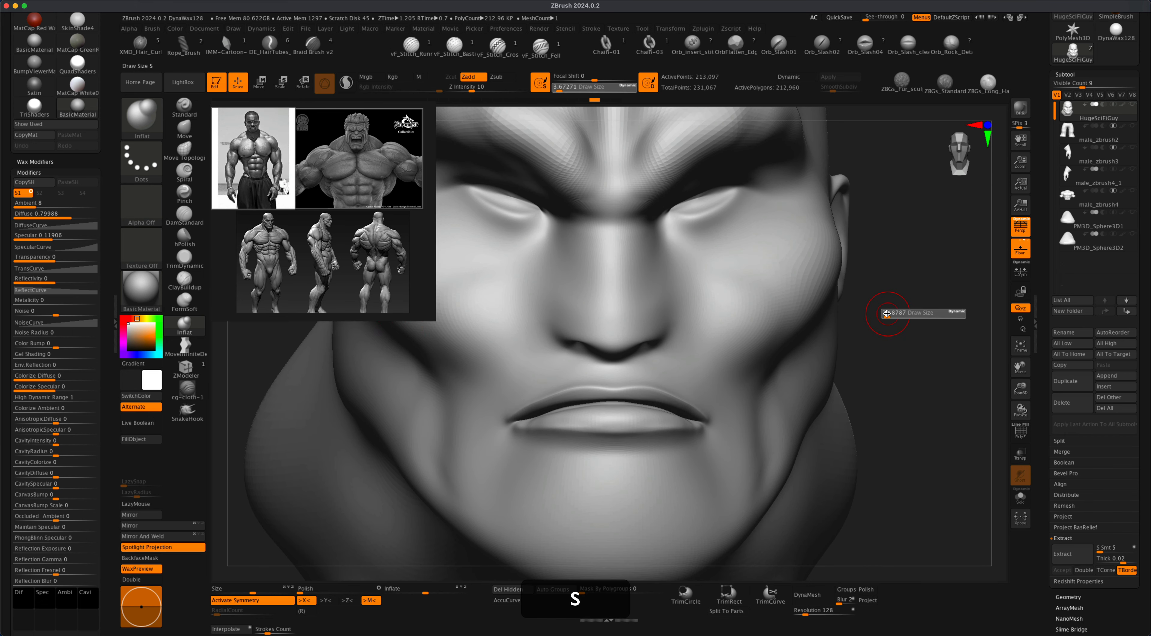
left_click_drag(888, 314, 886, 314)
key("alt")
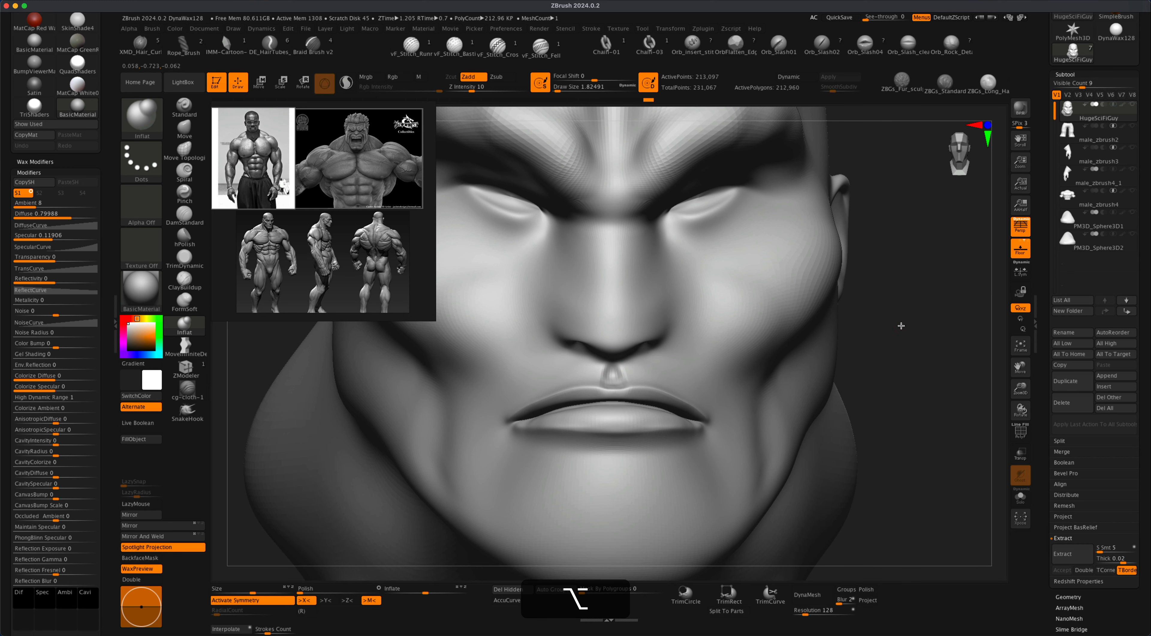
left_click_drag(901, 326, 893, 295, "alt")
key("s")
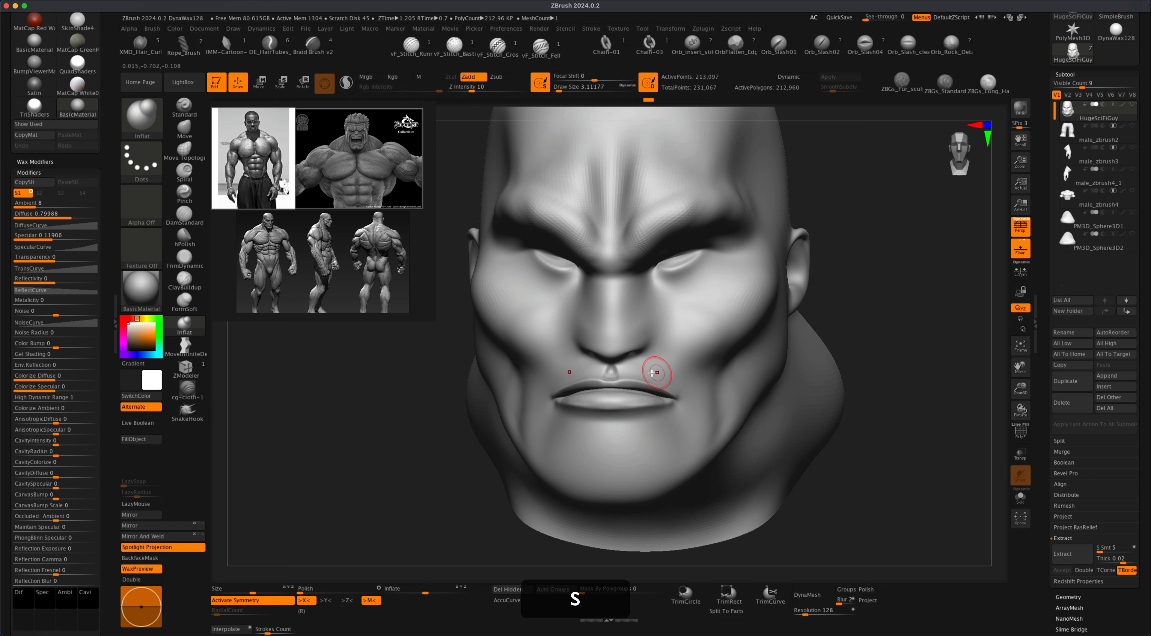
mouse_move(604, 373)
left_mouse_down("shift")
mouse_move(633, 369)
mouse_move(623, 374)
left_mouse_up("shift")
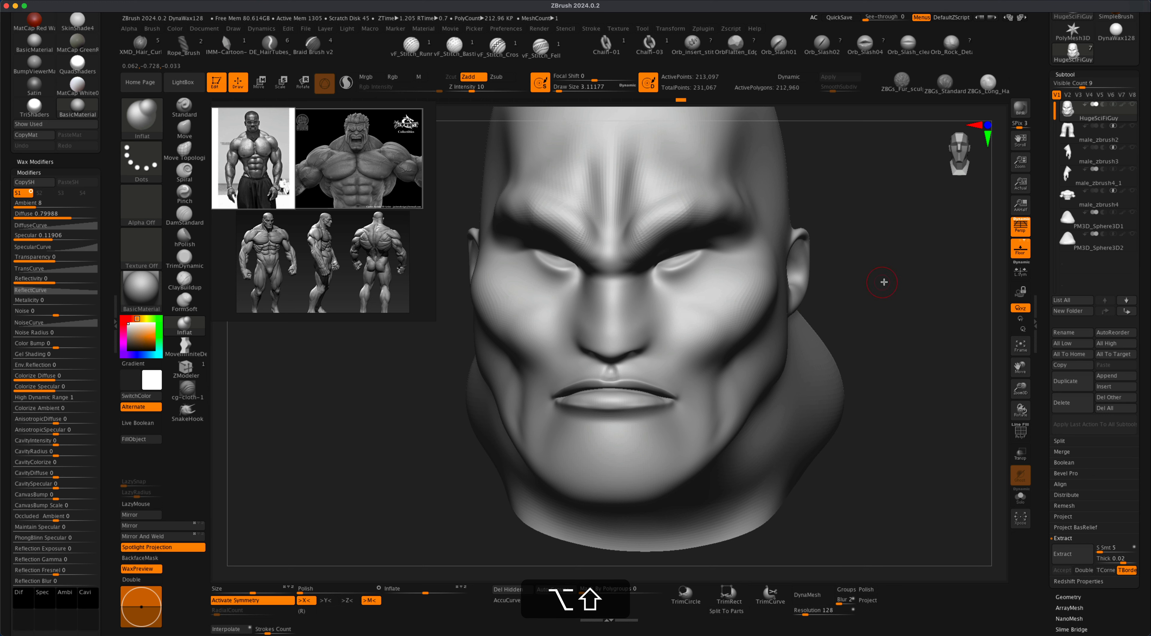
mouse_move(885, 282)
left_mouse_down("alt+shift")
mouse_move(897, 263)
mouse_move(893, 272)
left_mouse_up("alt+shift")
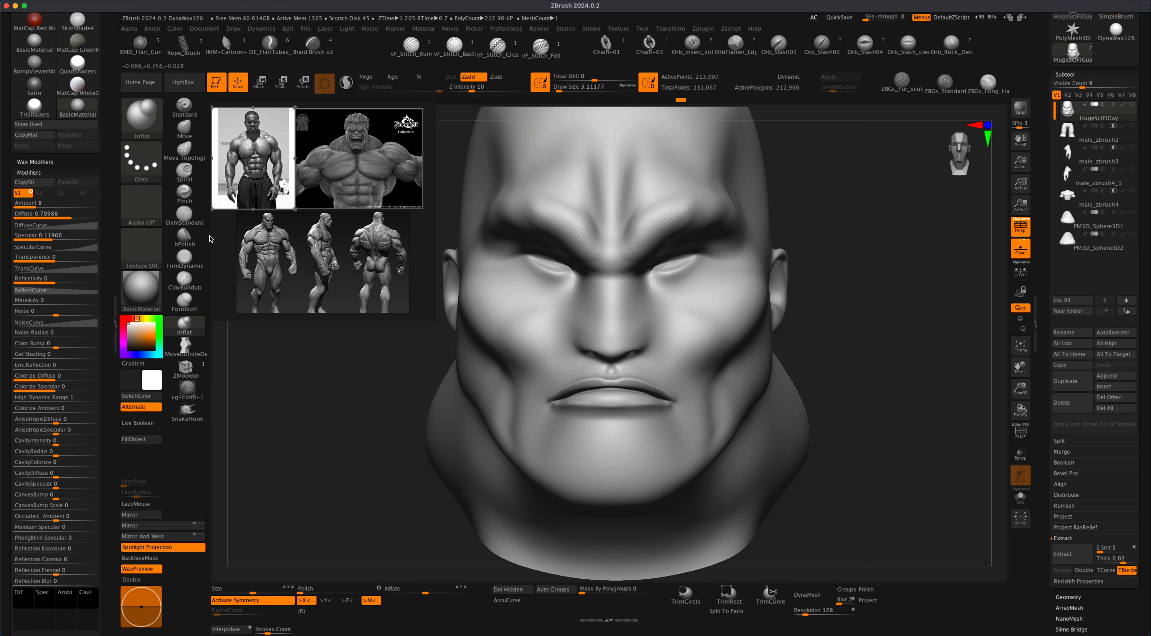
- Carve nasolabial folds from the nose down past the mouth corners with the DamStandard brush at draw size about 2.6, and smooth them
left_click(185, 216)
key("super+z")
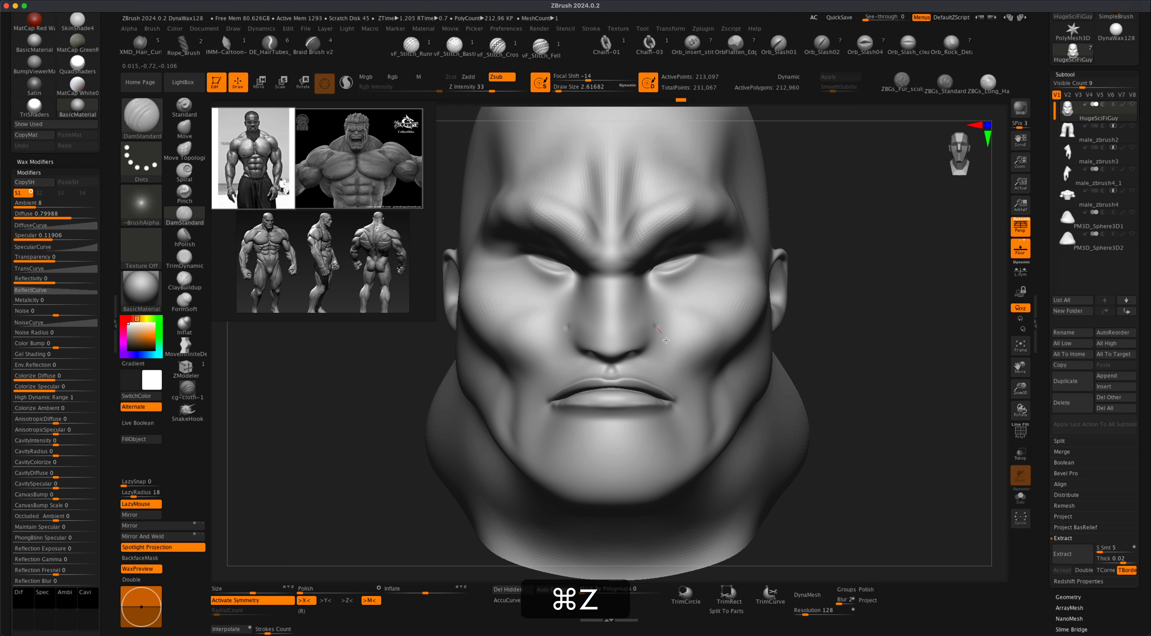
left_click_drag(666, 340, 686, 403)
key("shift")
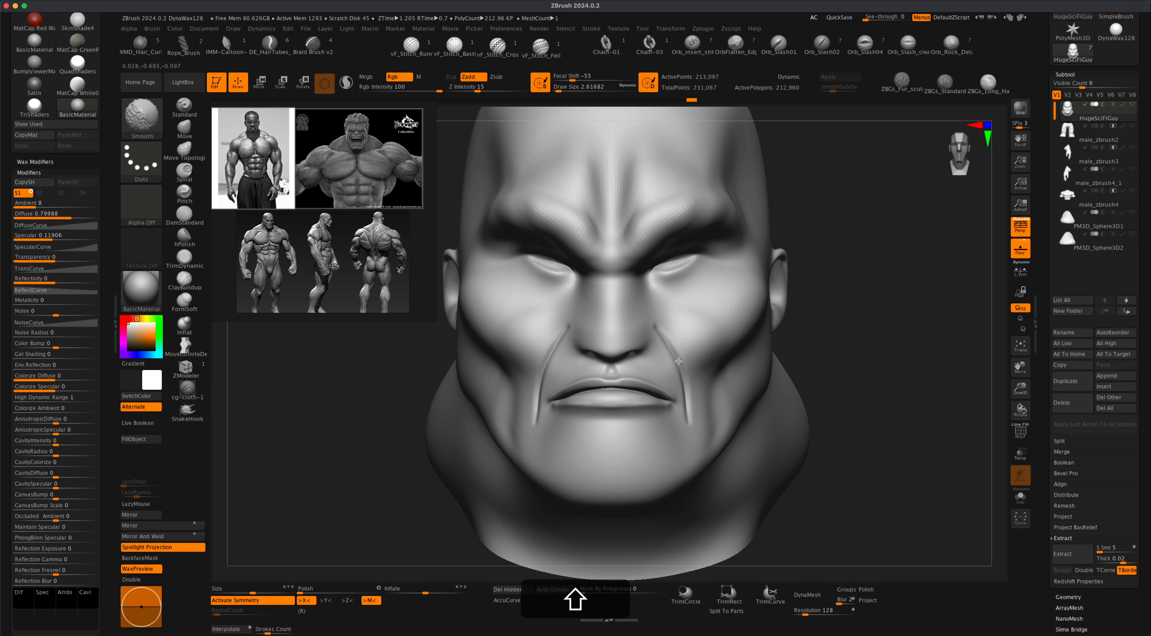
key("shift+s")
- Build up the areas around the mouth folds with the Inflat brush at a draw size of about 9.4, undoing the last stroke
mouse_move(832, 326)
left_mouse_down("alt")
mouse_move(838, 265)
mouse_move(852, 313)
mouse_move(812, 319)
mouse_move(871, 328)
left_mouse_up("alt")
key("b")
key("i")
key("n")
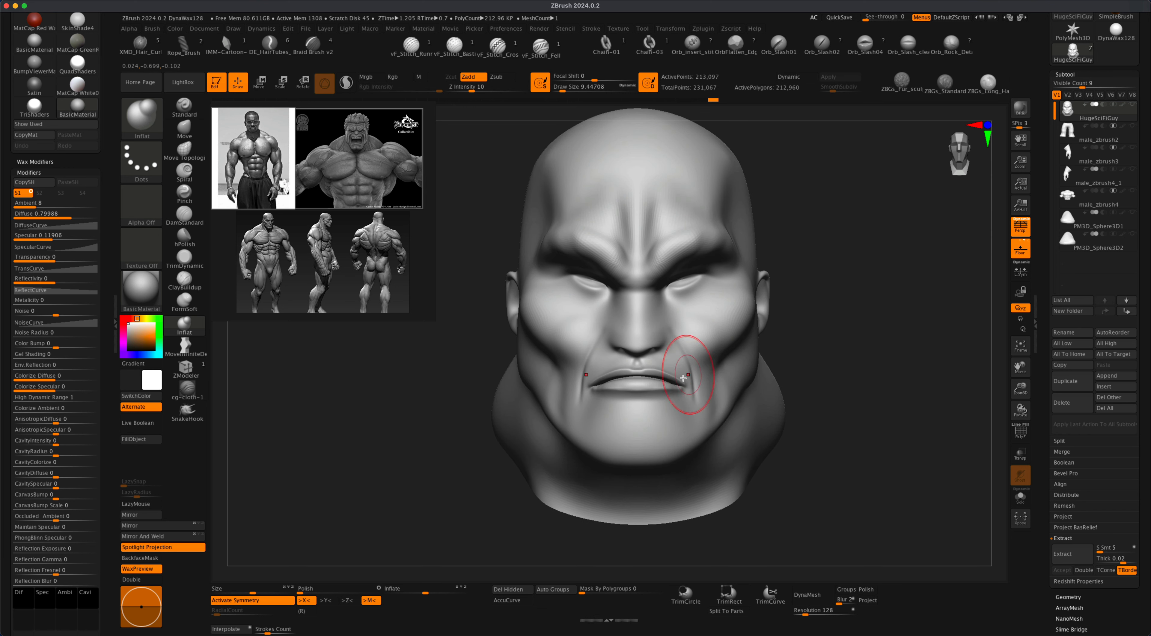
key("alt")
key("alt+super+z")
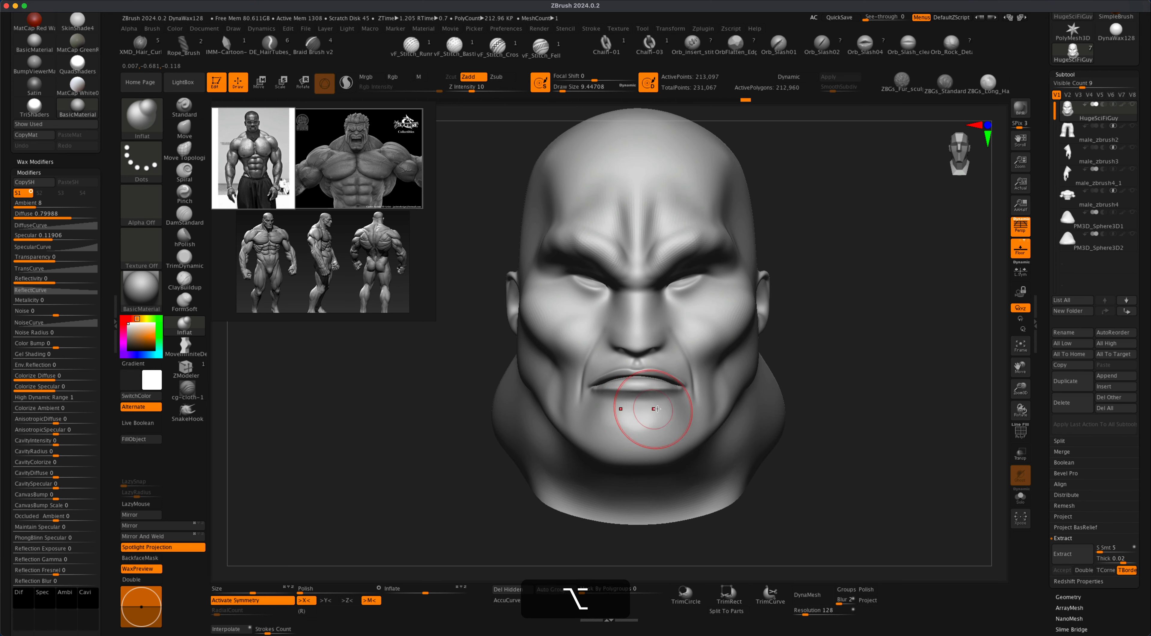
- Switch to the DamStandard brush for the chin and set its draw size to about 5.75
mouse_move(857, 348)
left_mouse_down()
mouse_move(851, 334)
mouse_move(521, 491)
mouse_move(645, 415)
mouse_move(571, 442)
mouse_move(804, 394)
mouse_move(773, 387)
left_mouse_up()
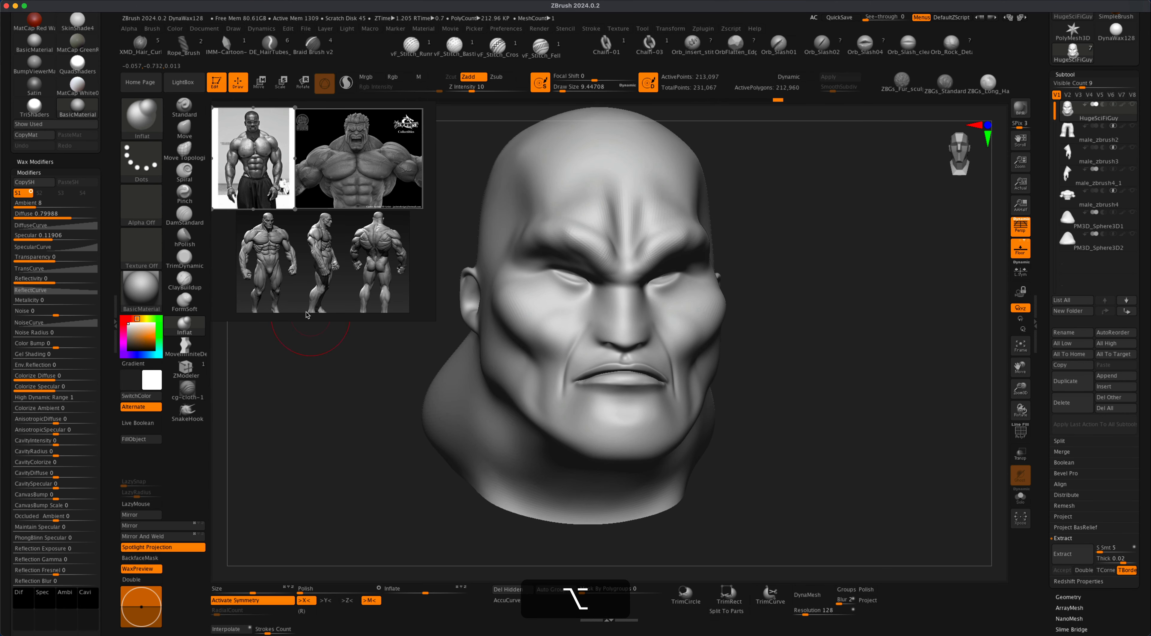
left_click(184, 215)
key("s")
left_click_drag(618, 422, 589, 420)
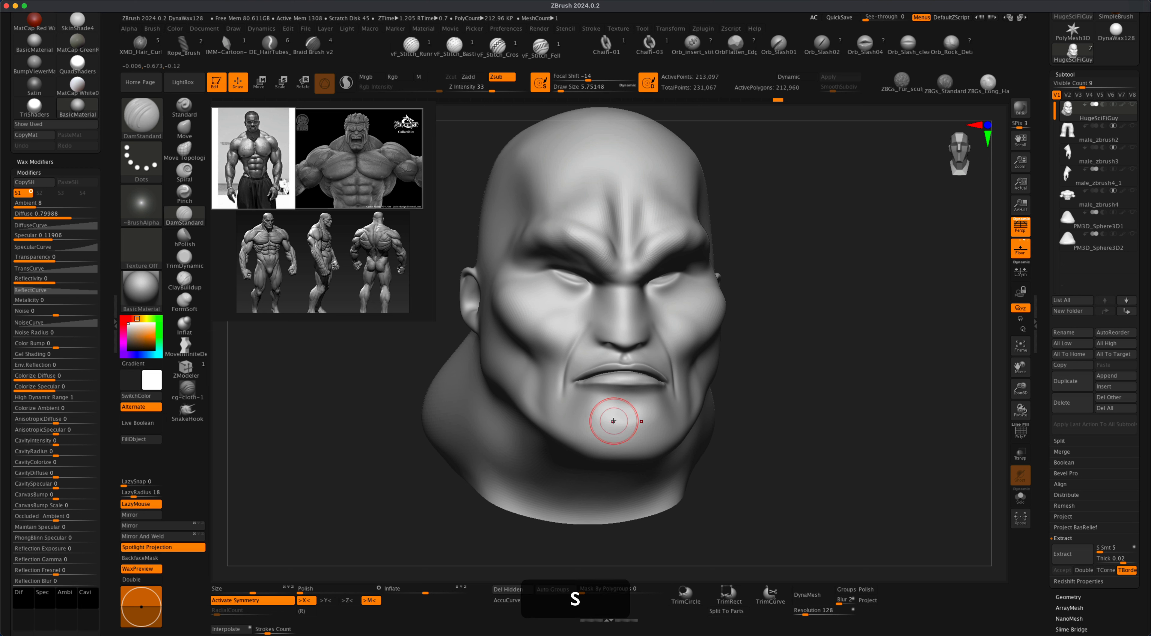
- Try to raise a horizontal ridge across the chin with an inverted DamStandard stroke, and undo it
key("alt")
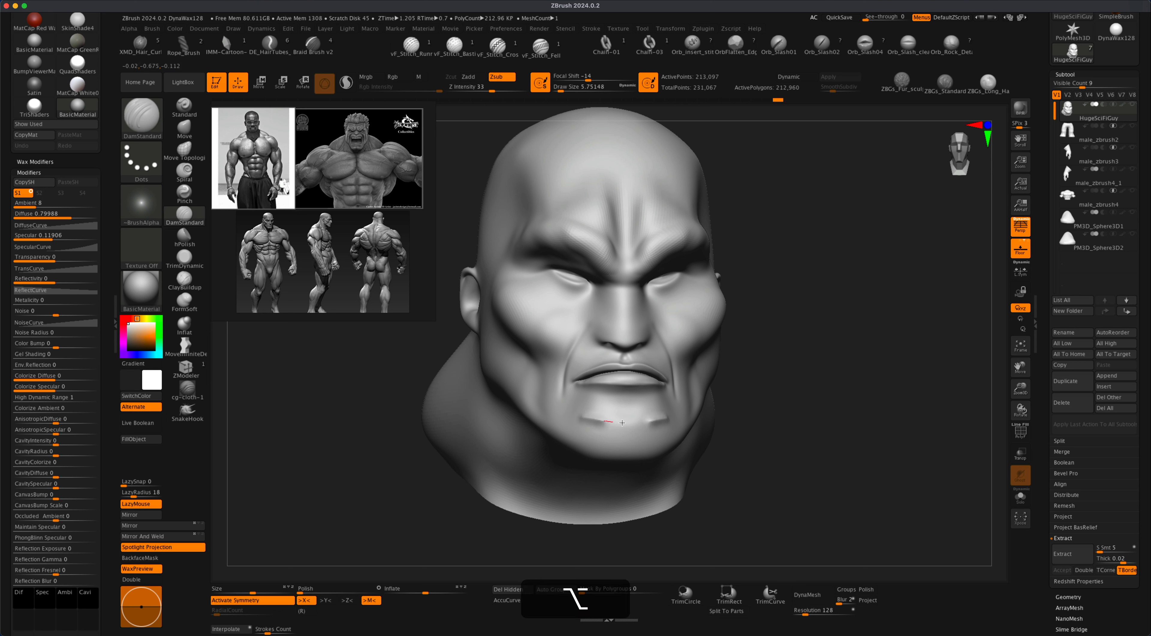
key("alt+super+z")
key("super+z")
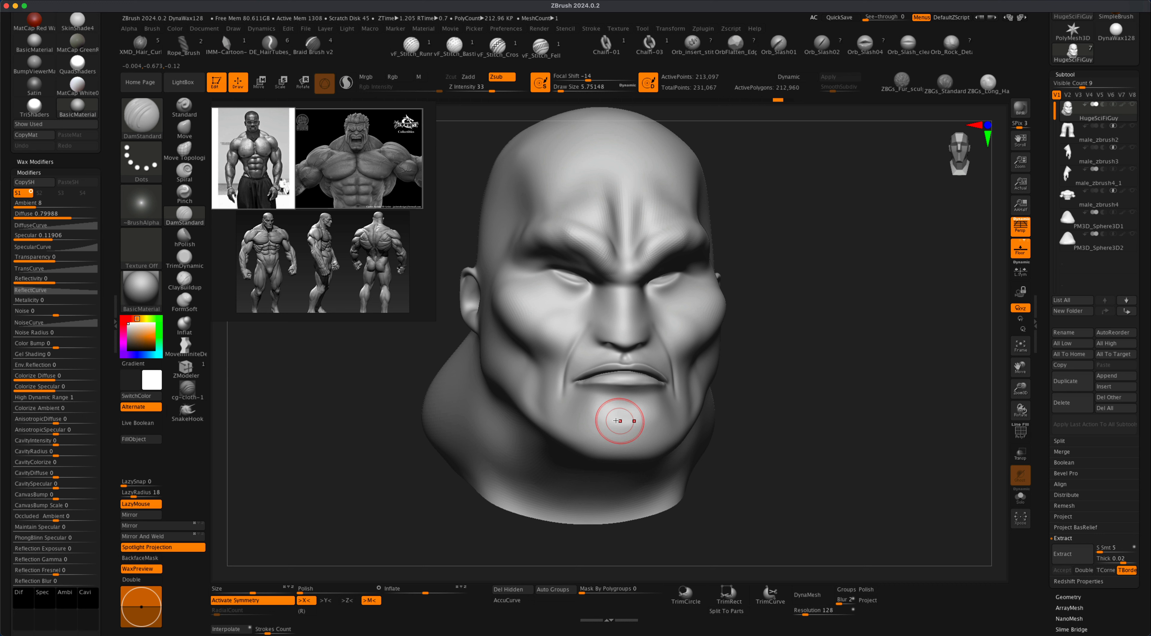
- Raise a horizontal ridge across the chin with an inverted DamStandard stroke, and smooth it
key("alt")
key("shift")
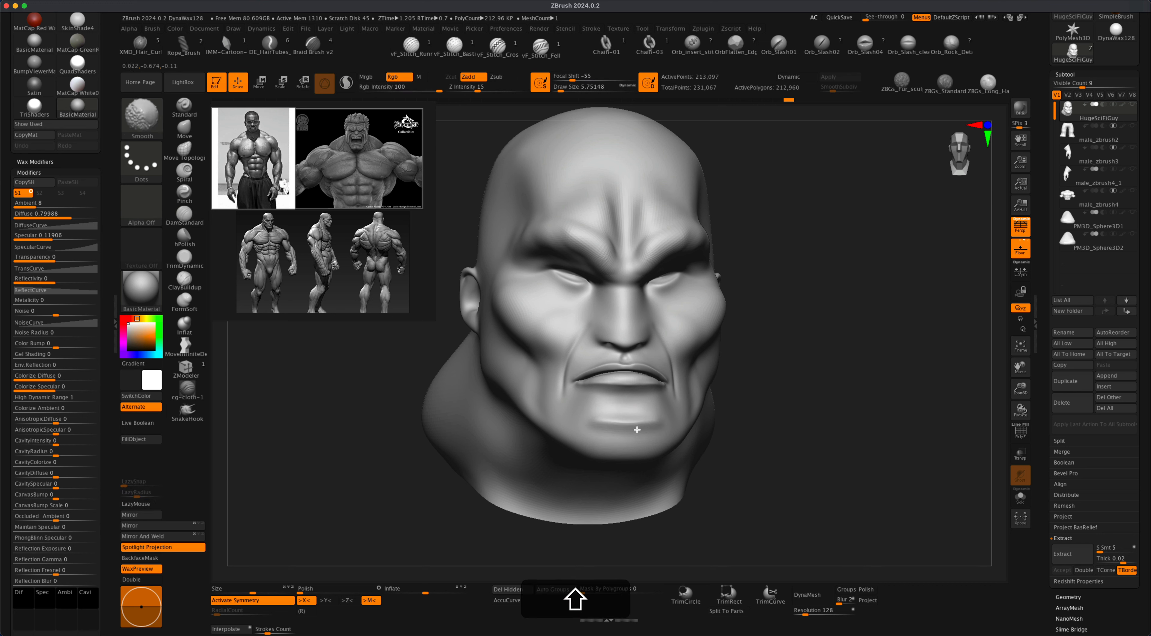
mouse_move(809, 396)
left_mouse_down()
mouse_move(799, 392)
mouse_move(832, 396)
left_mouse_up()
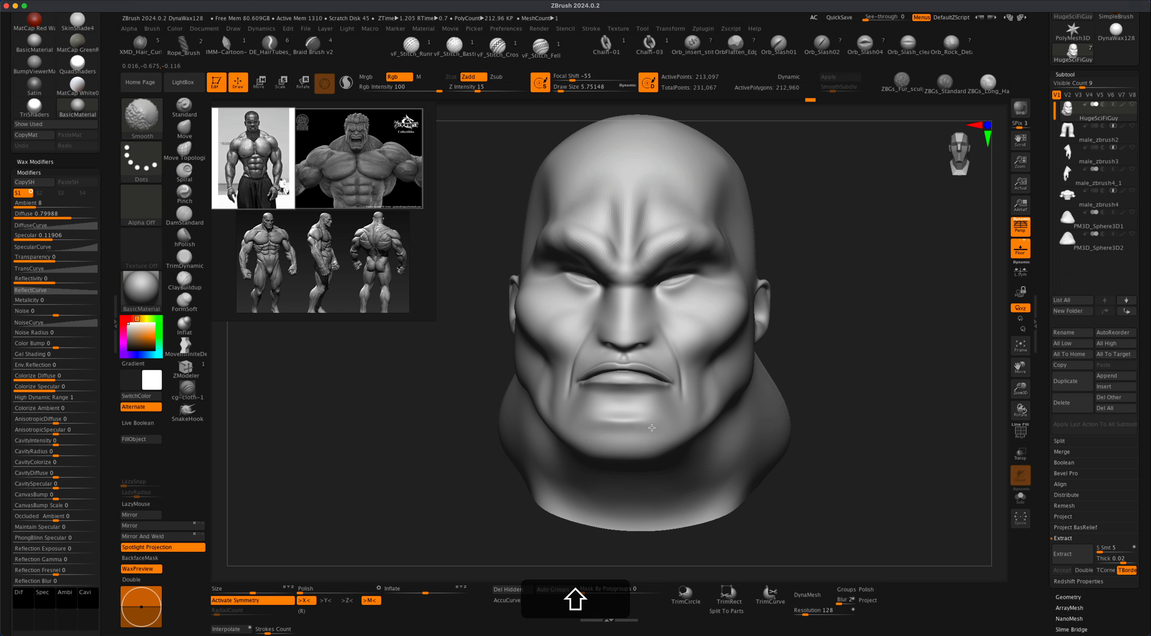
mouse_move(827, 355)
left_mouse_down()
mouse_move(853, 345)
mouse_move(898, 353)
left_mouse_up()
mouse_move(802, 370)
left_mouse_down()
mouse_move(823, 373)
mouse_move(639, 428)
mouse_move(675, 404)
mouse_move(797, 380)
mouse_move(579, 453)
mouse_move(476, 453)
mouse_move(593, 365)
left_mouse_up()
key("shift")
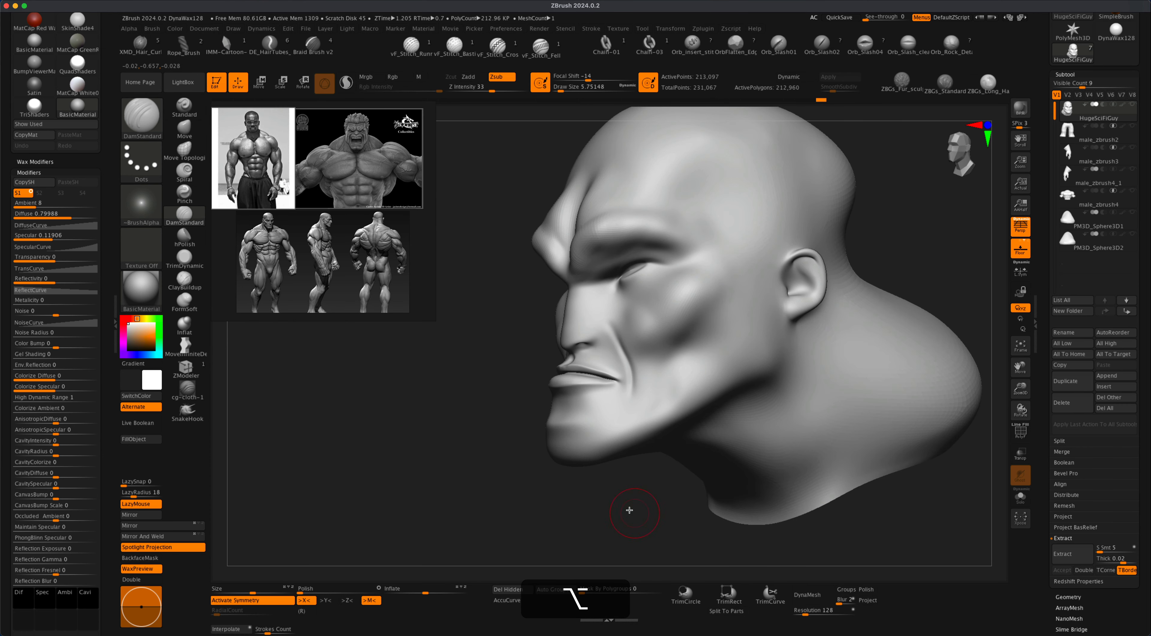
- Sharpen the jawline from below the ear to the chin with inverted DamStandard strokes at a draw size of about 5.75
left_click_drag(629, 510, 664, 377)
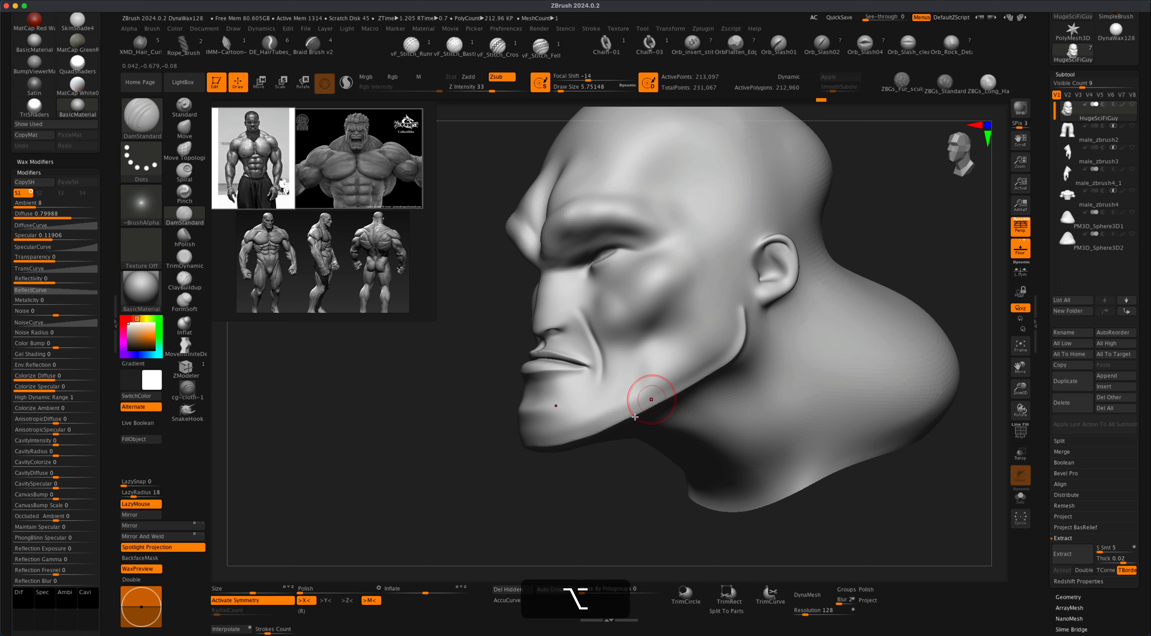
left_click_drag(635, 417, 617, 432)
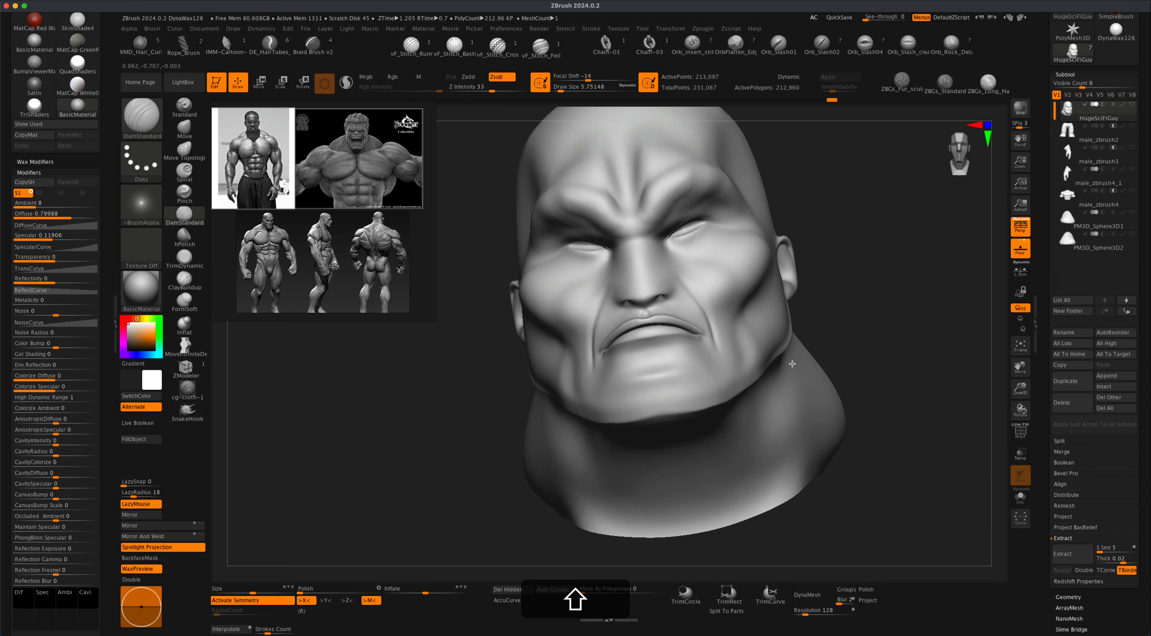
left_click_drag(793, 364, 696, 408, "shift")
left_click_drag(612, 457, 530, 473, "alt")
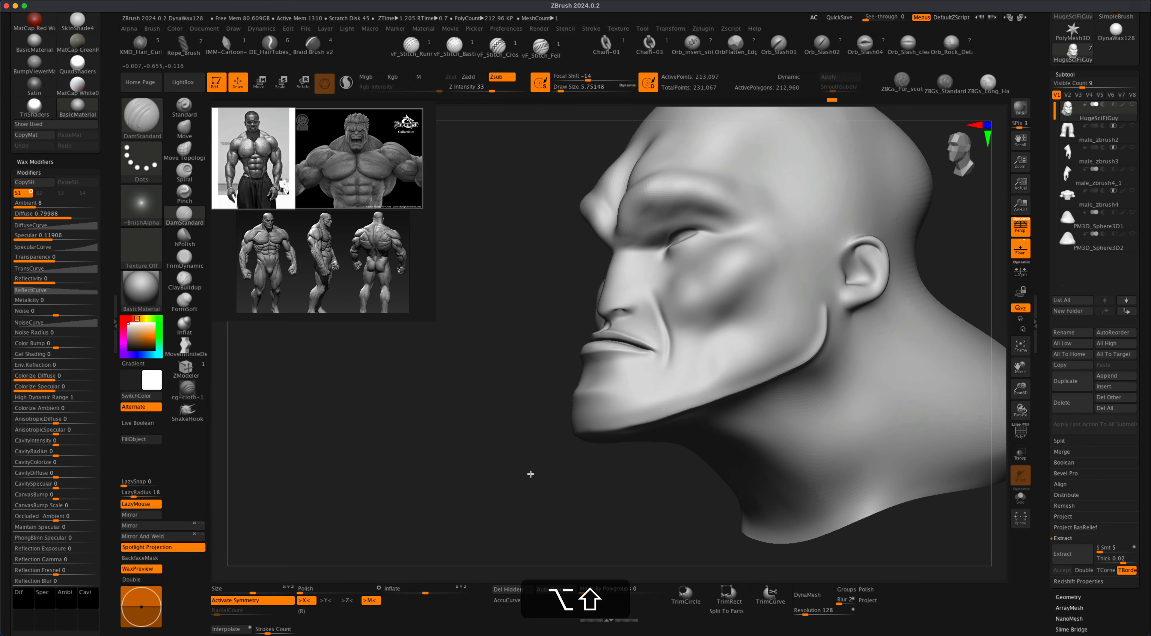
key("super+z")
key("super+shift+z")
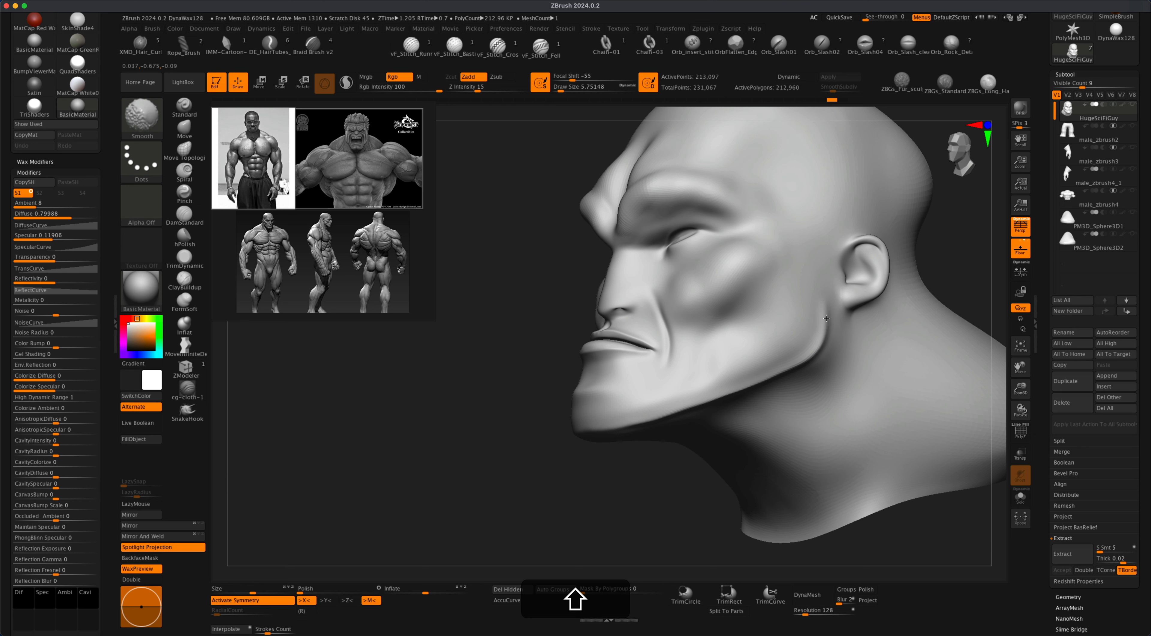
- Smooth the rear corner of the jaw below the ear and the adjoining lower jaw edge
mouse_move(827, 318)
left_mouse_down("shift")
mouse_move(820, 297)
mouse_move(815, 316)
left_mouse_up("shift")
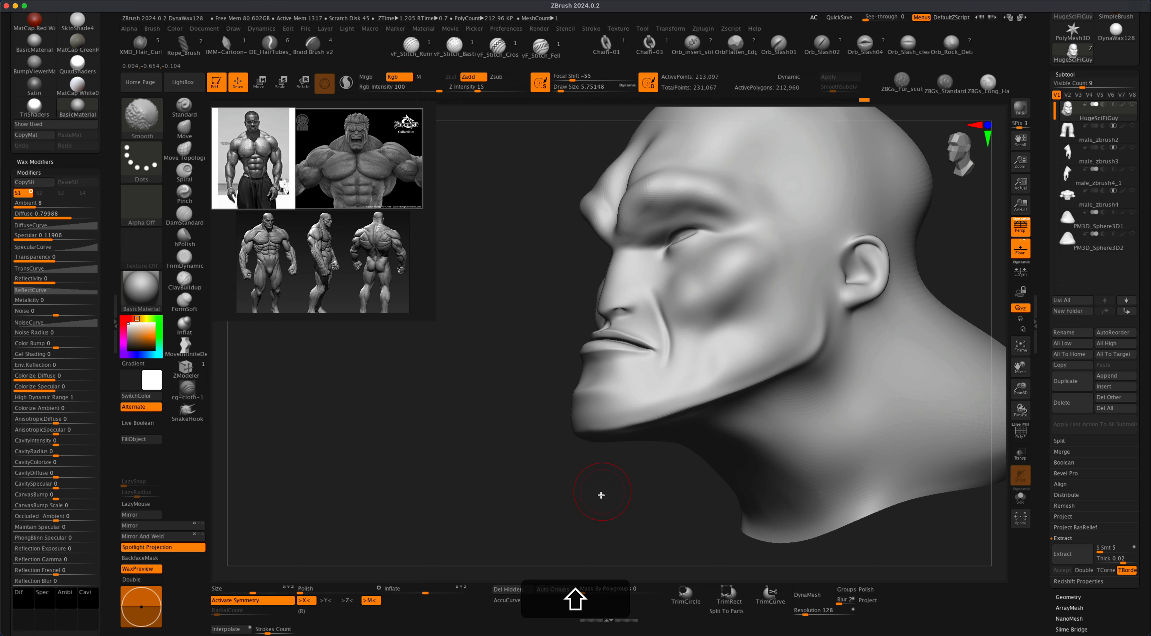
mouse_move(601, 494)
left_mouse_down()
mouse_move(602, 473)
mouse_move(600, 520)
left_mouse_up()
left_click_drag(817, 333, 827, 318, "shift")
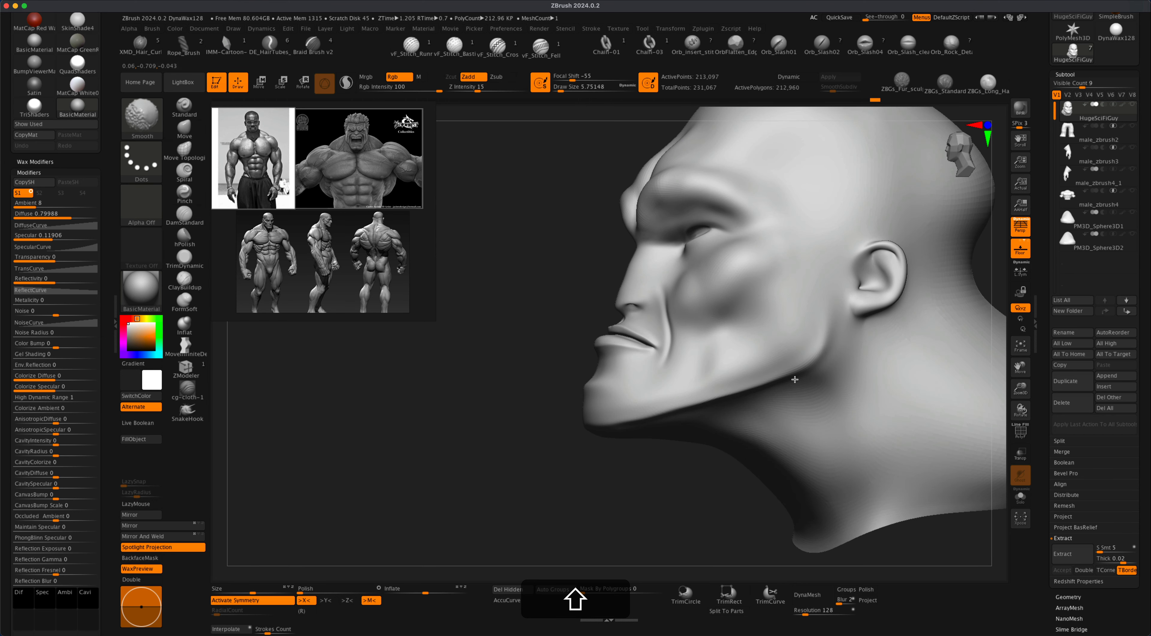
left_click_drag(670, 469, 878, 331, "shift")
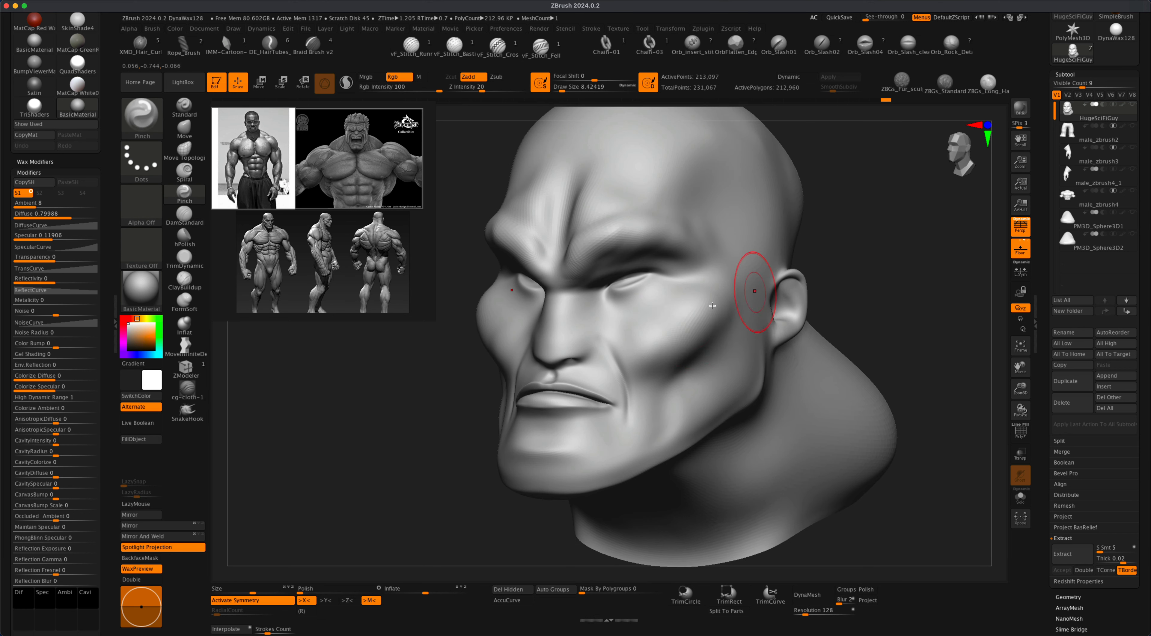
- Tighten the underside of the cheekbone with the Pinch brush at a draw size of about 8.42, and smooth the cheek
left_click_drag(666, 337, 724, 300)
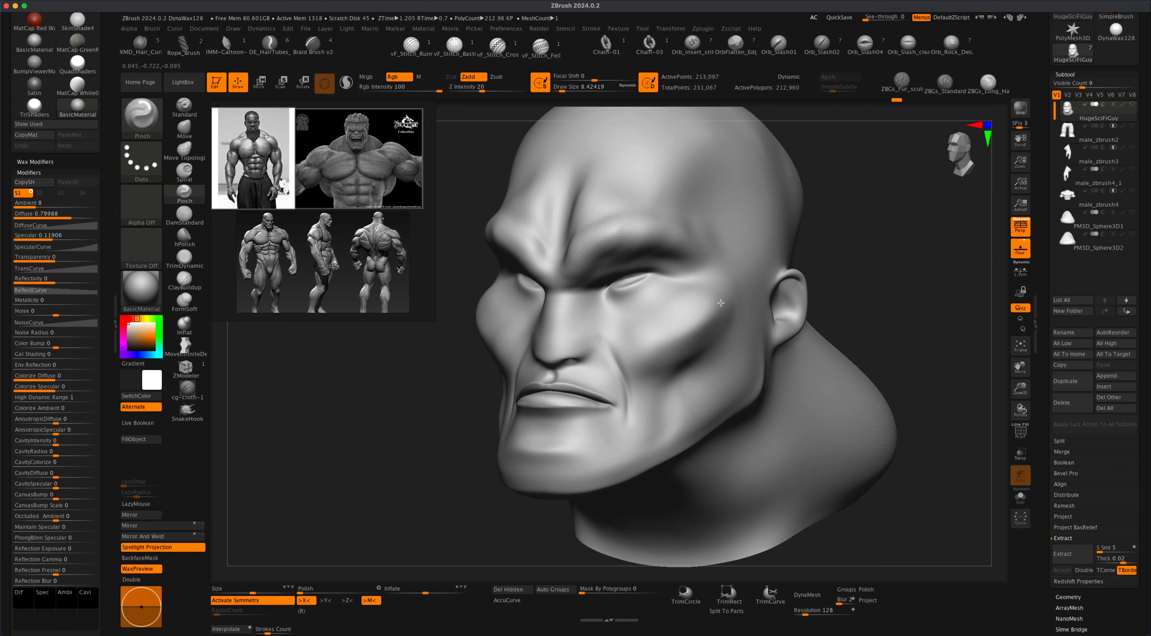
left_click_drag(676, 333, 719, 305)
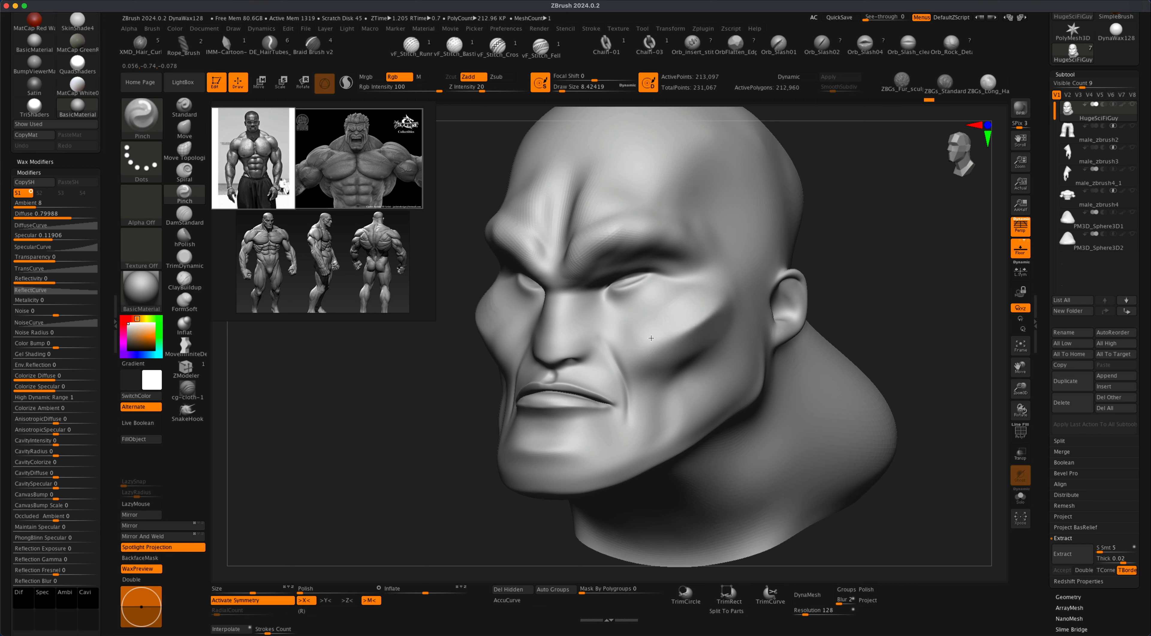
key("shift")
left_click_drag(699, 292, 694, 335, "shift")
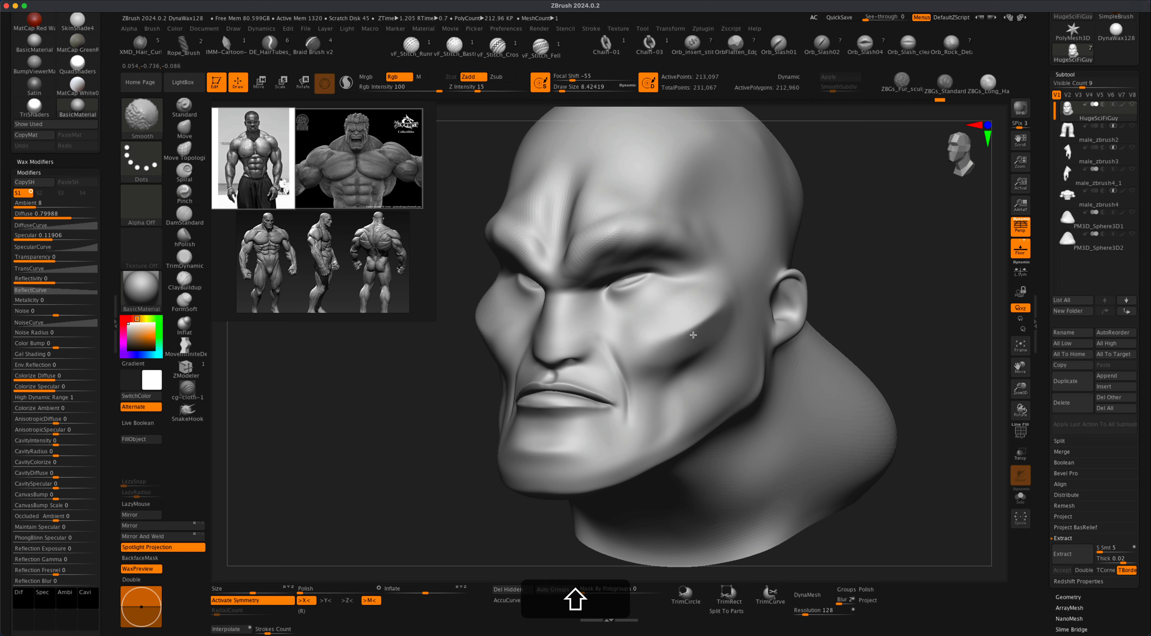
mouse_move(874, 288)
left_mouse_down("shift")
mouse_move(895, 285)
mouse_move(836, 295)
left_mouse_up("shift")
- Try a Pinch stroke on the nasolabial fold at a draw size of about 5.75, and undo it
key("s")
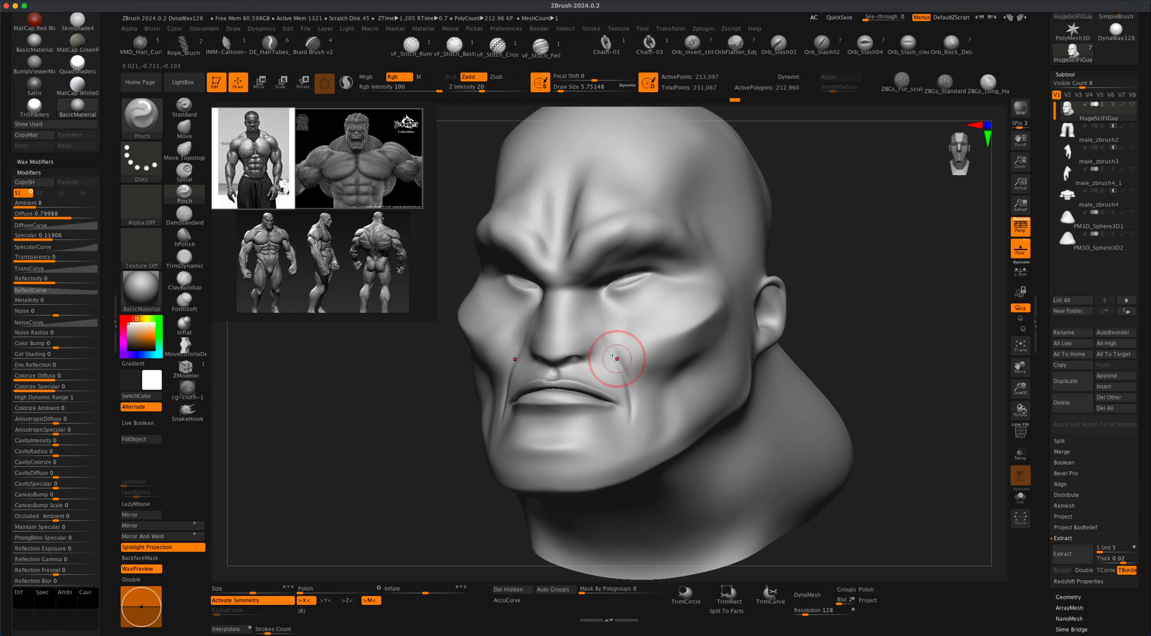
key("super+z")
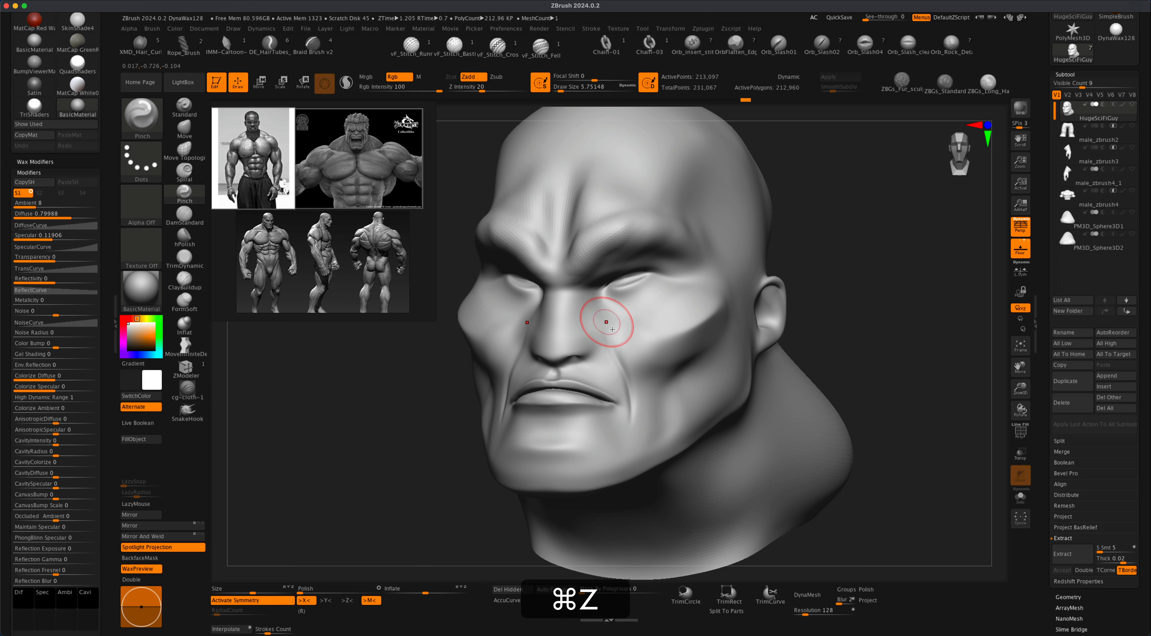
- Define the nostril wings with the DamStandard brush at a draw size of about 3.11, and smooth the side of the nose
left_click_drag(795, 296, 851, 311)
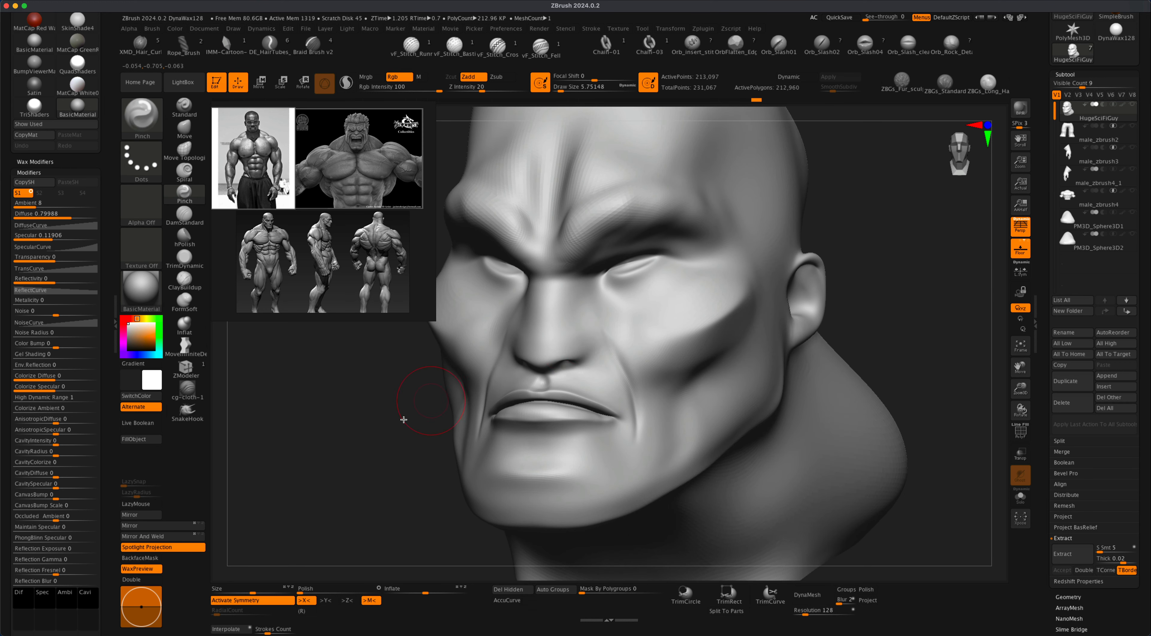
left_click(189, 220)
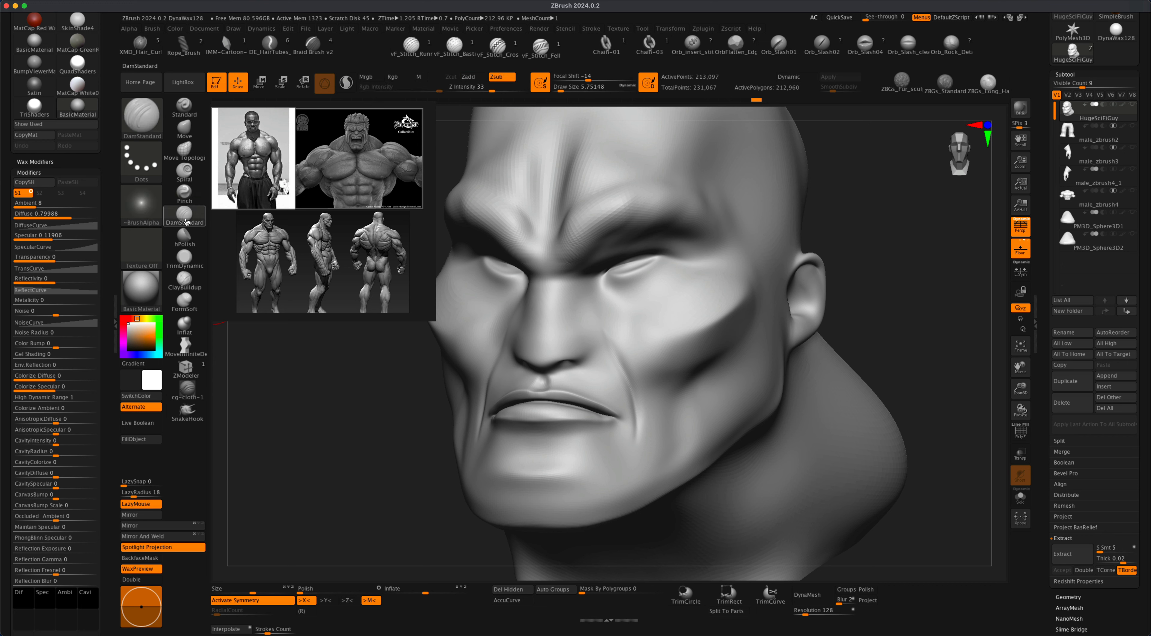
key("s")
left_click_drag(405, 437, 403, 430)
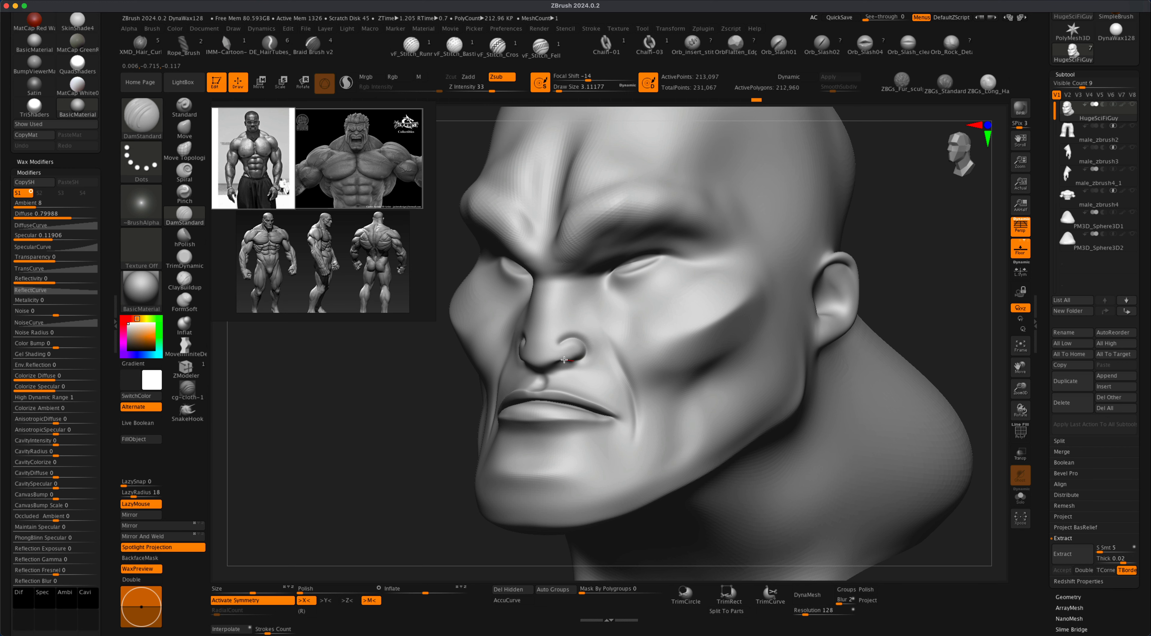
key("shift")
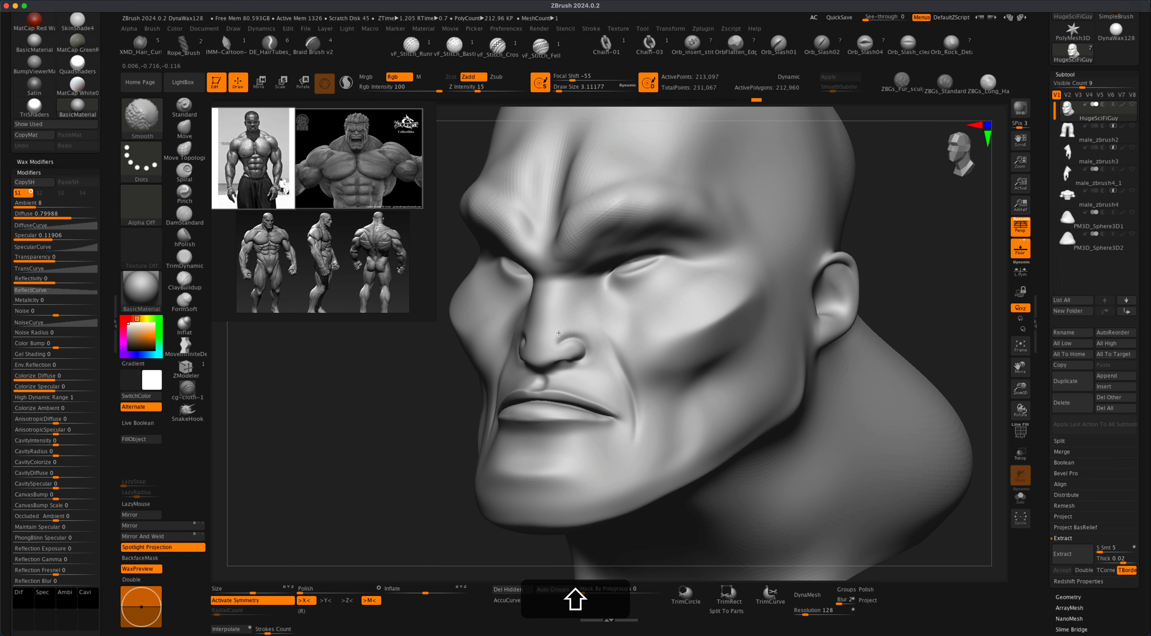
mouse_move(424, 404)
left_mouse_down("shift")
mouse_move(555, 326)
mouse_move(539, 306)
mouse_move(563, 308)
left_mouse_up("shift")
- Raise short horizontal wrinkles across the bridge of the nose with inverted DamStandard strokes, undoing the last stroke
key("alt")
mouse_move(523, 296)
left_mouse_down("alt")
mouse_move(559, 303)
mouse_move(543, 292)
mouse_move(559, 293)
left_mouse_up("alt")
key("alt+super+z")
- Soften the horizontal wrinkles on the nose bridge with light smoothing strokes
key("shift")
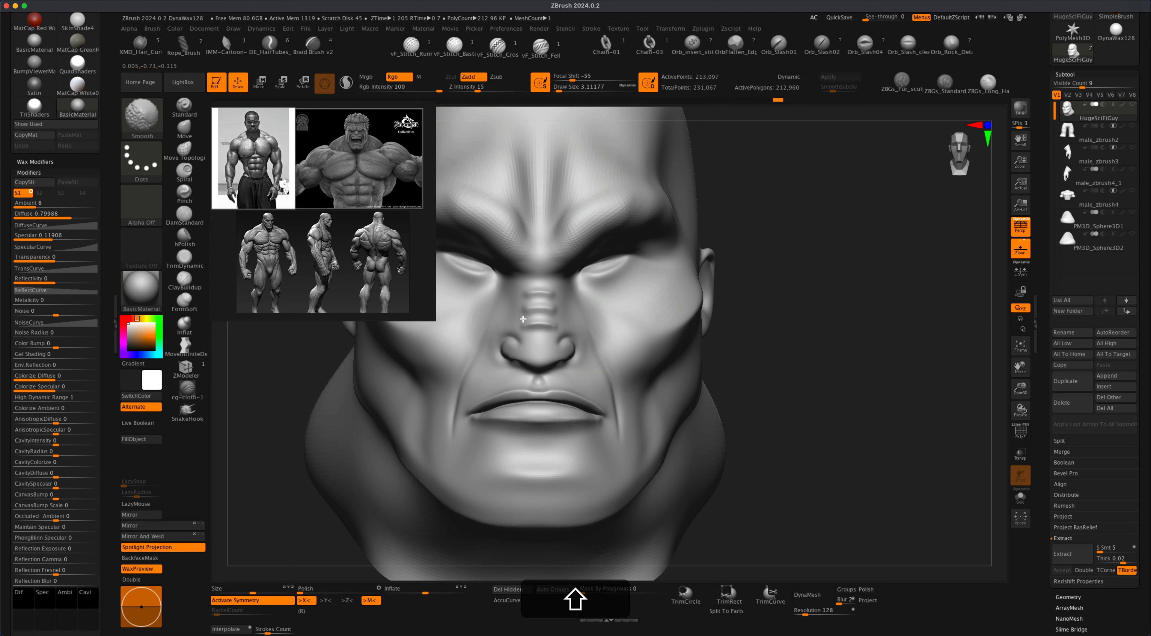
left_click_drag(551, 320, 555, 317, "shift")
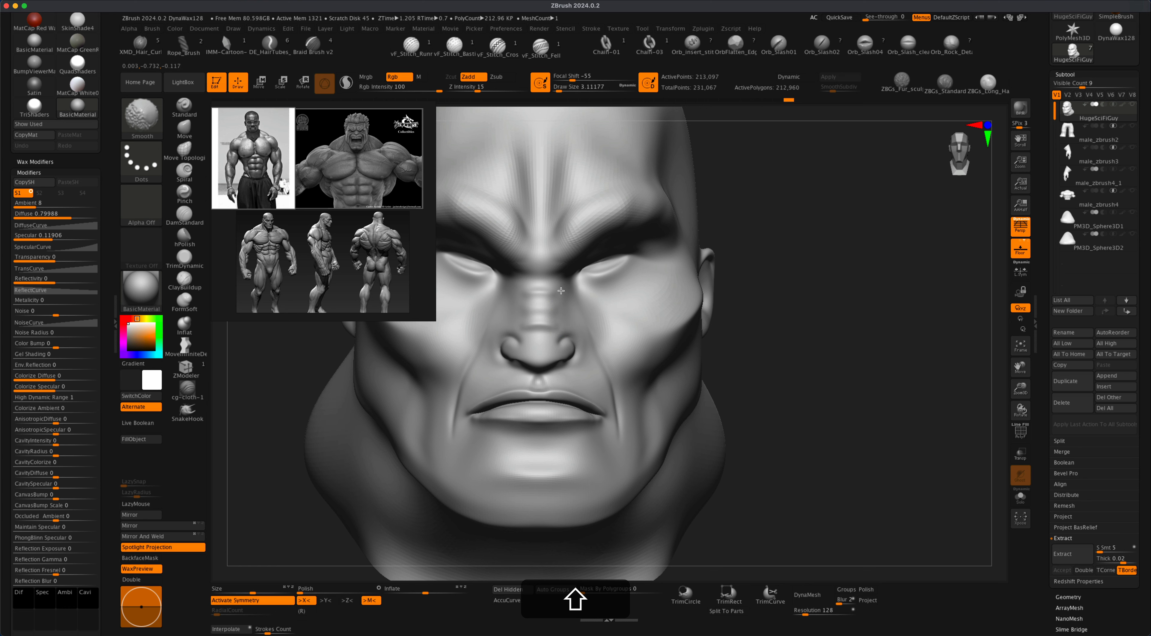
left_click_drag(812, 289, 755, 293, "shift")
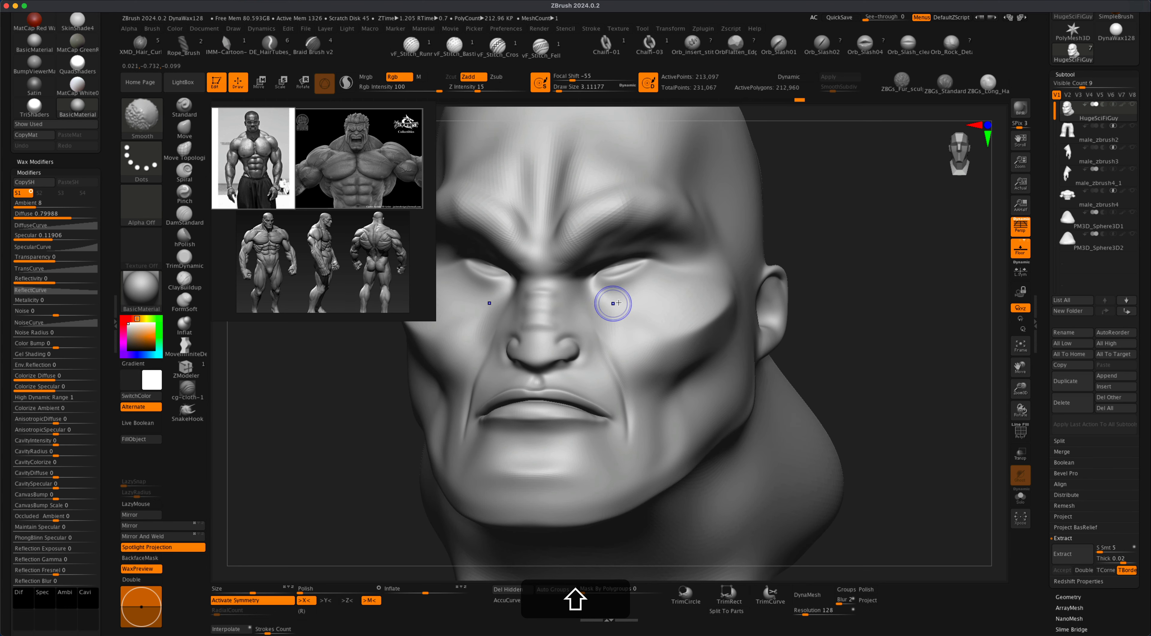
key("s")
key("shift")
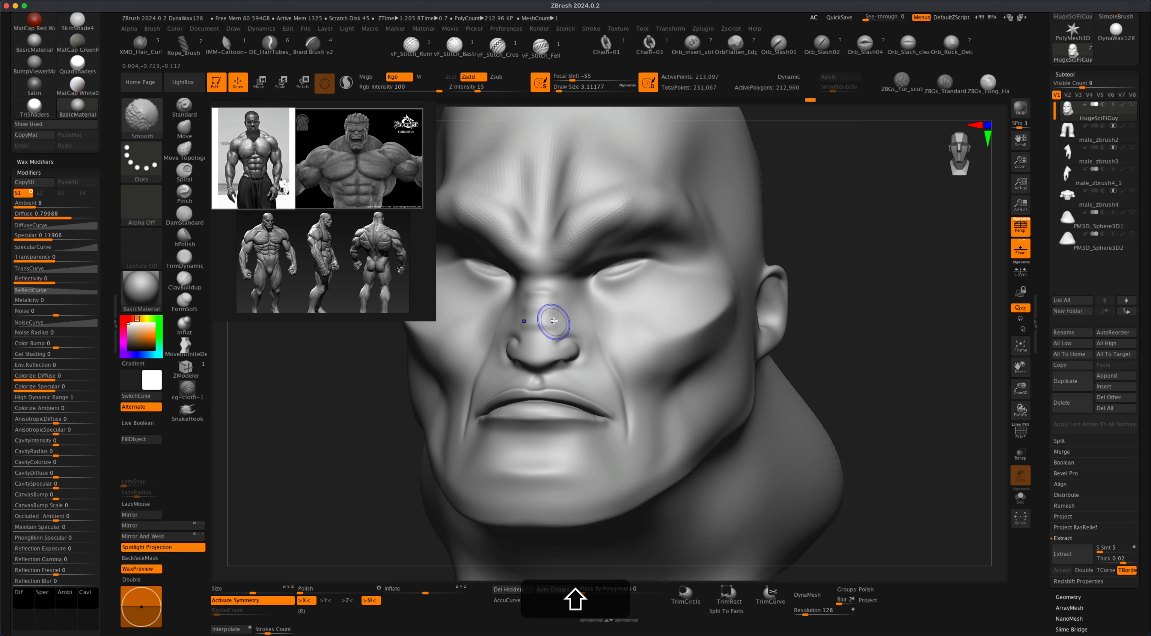
left_click_drag(796, 244, 830, 250, "shift")
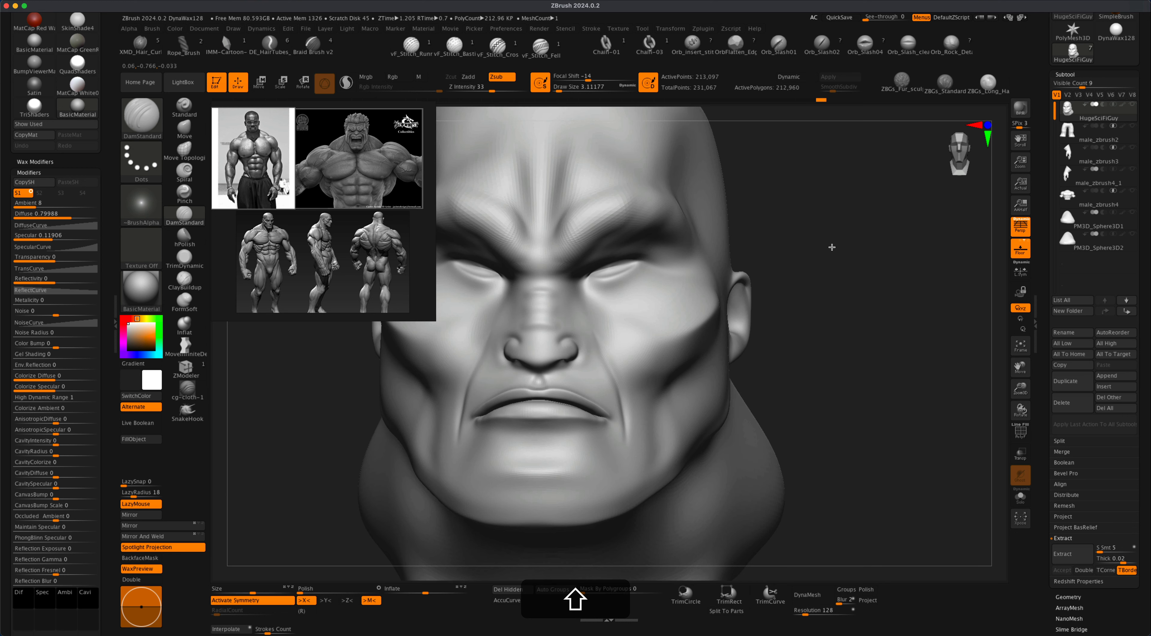
- Smooth the vertical furrows above the nose at a draw size of about 6.58, undoing a trial stroke between the brows
key("shift")
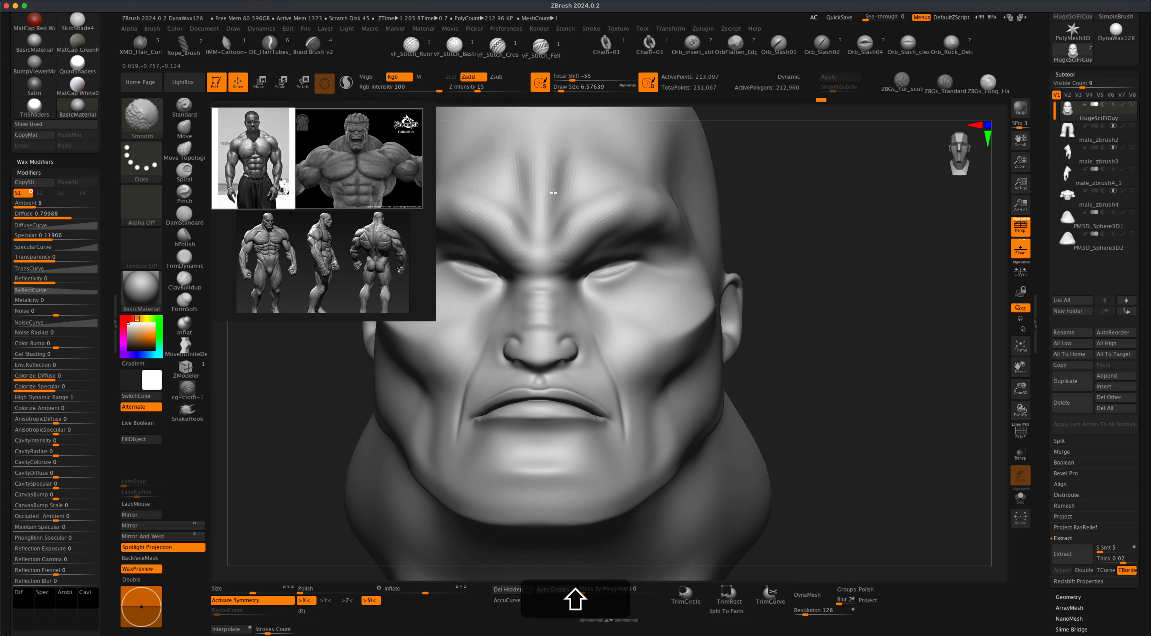
left_click_drag(811, 204, 825, 219, "alt")
left_click_drag(546, 241, 553, 254)
key("super+z")
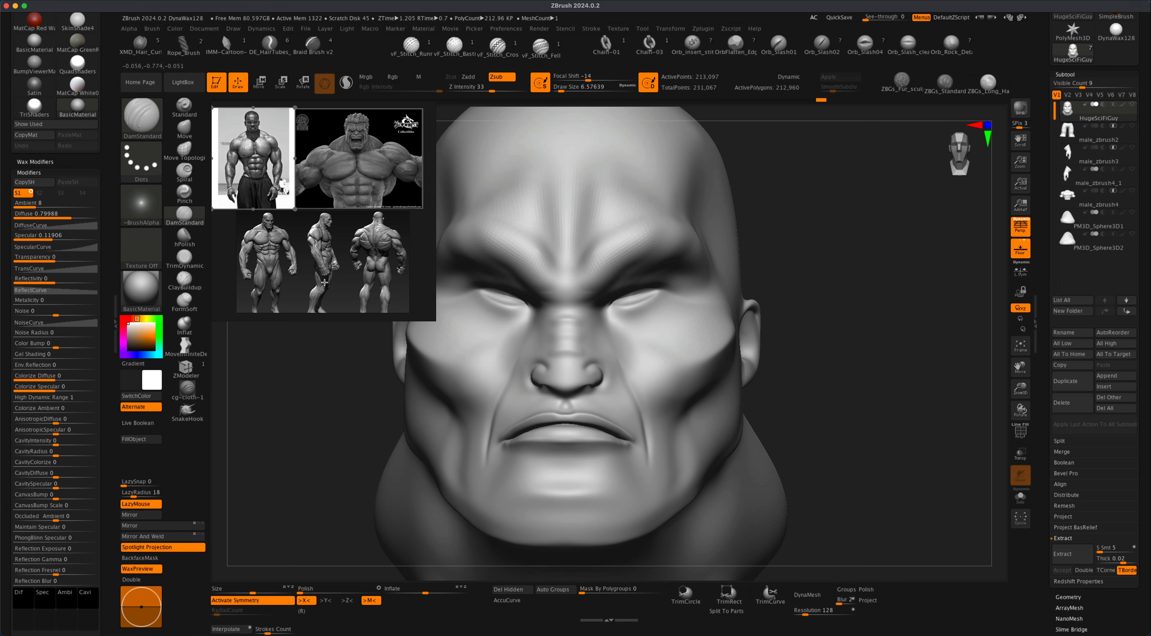
key("super+z")
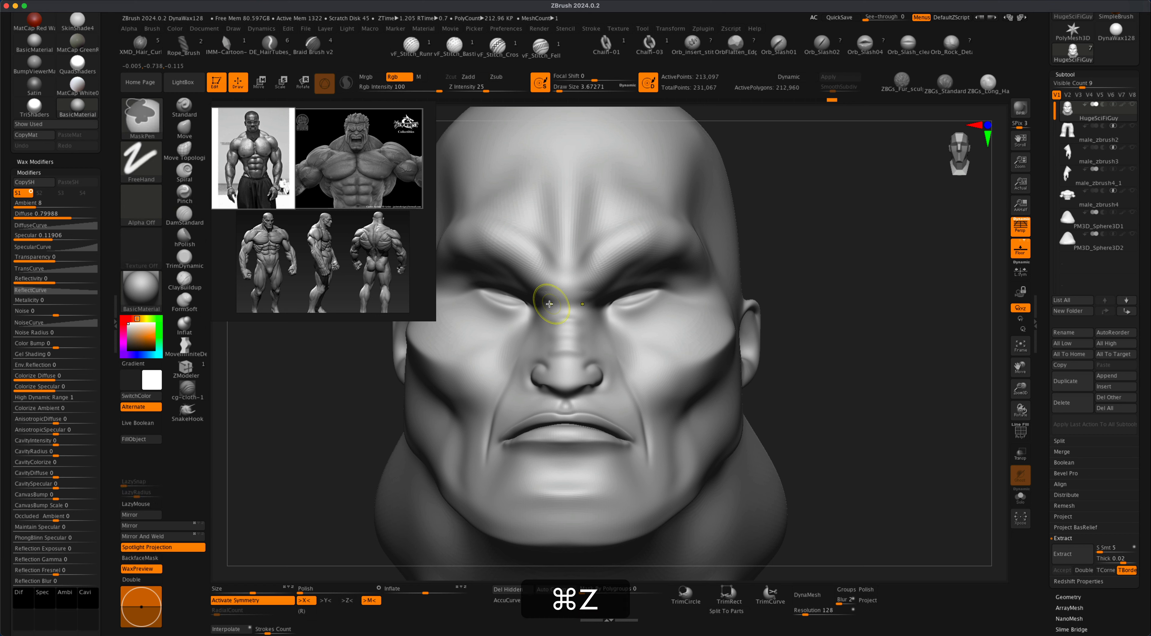
- Carve arched frown creases from the inner brows up the forehead with DamStandard at a draw size of about 3.67, and smooth them
key("shift")
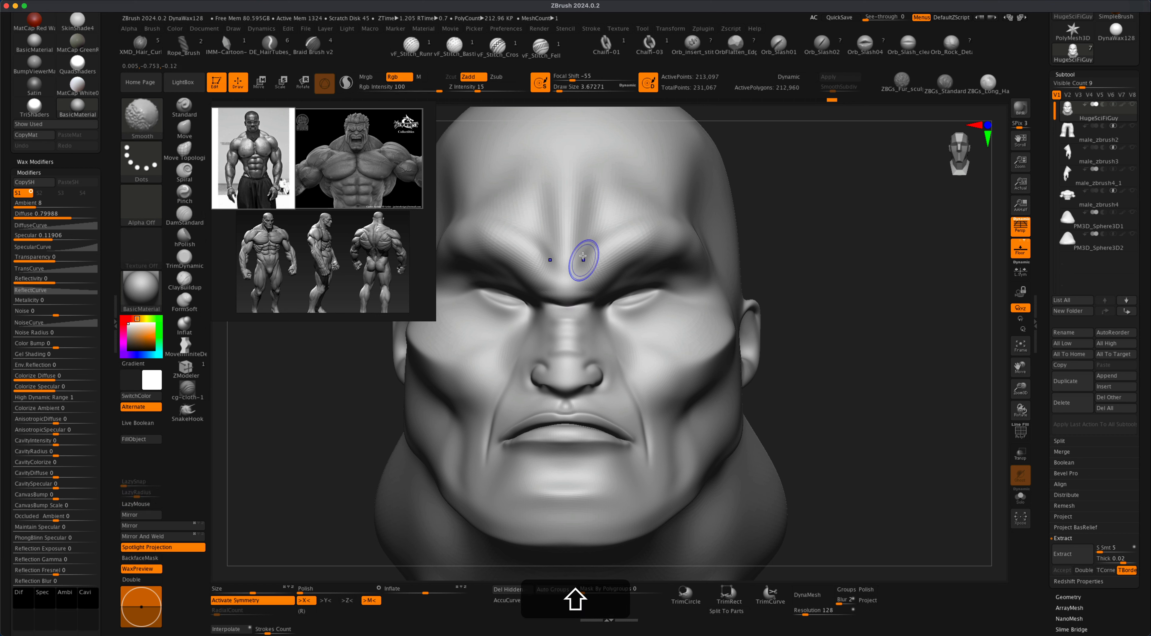
key("super+z")
mouse_move(590, 296)
left_mouse_down()
mouse_move(585, 263)
mouse_move(616, 223)
left_mouse_up()
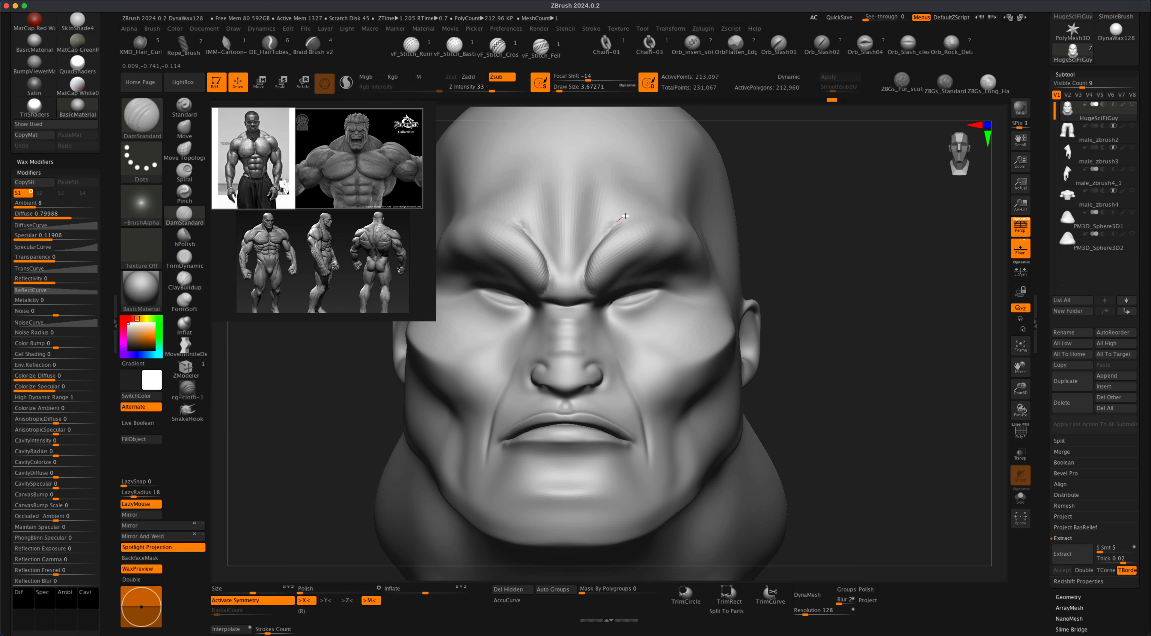
key("shift")
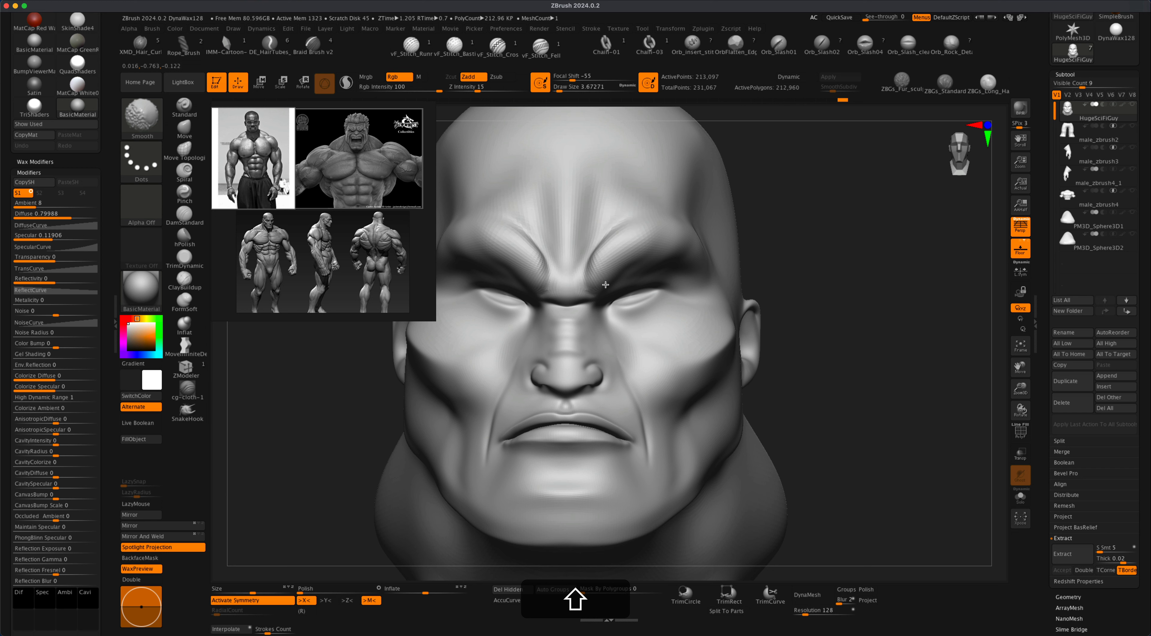
- Subdivide the head once and recarve the arched frown creases above the inner brows, undoing the first stroke
key("super+d")
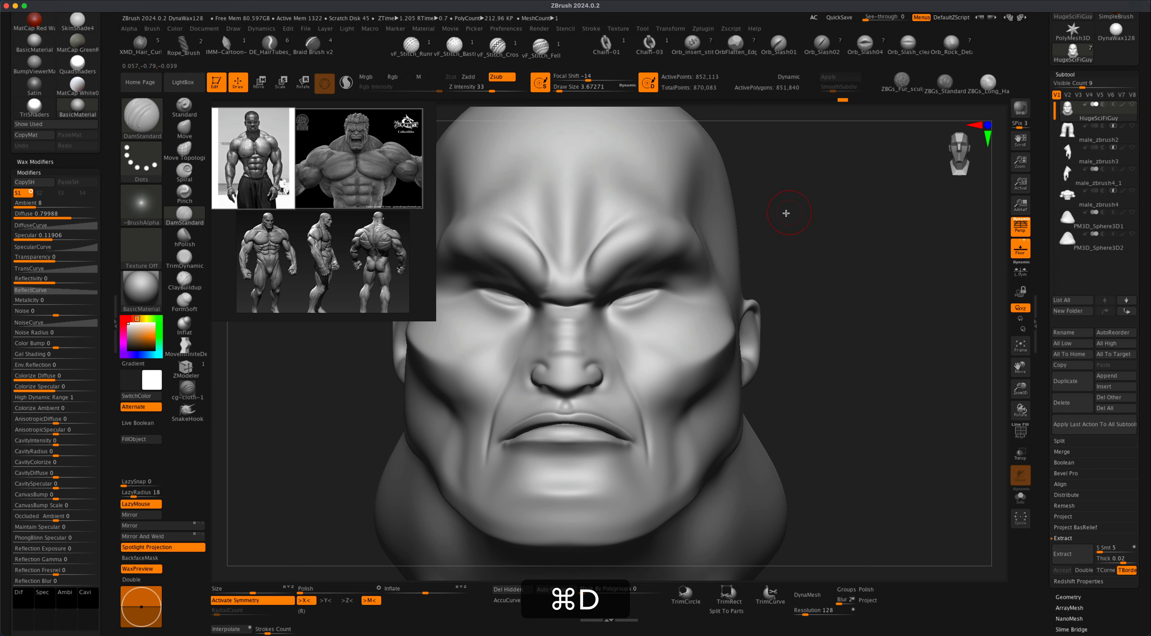
mouse_move(596, 299)
left_mouse_down()
mouse_move(588, 248)
mouse_move(618, 222)
left_mouse_up()
key("super+z")
mouse_move(596, 298)
left_mouse_down()
mouse_move(591, 250)
mouse_move(640, 206)
left_mouse_up()
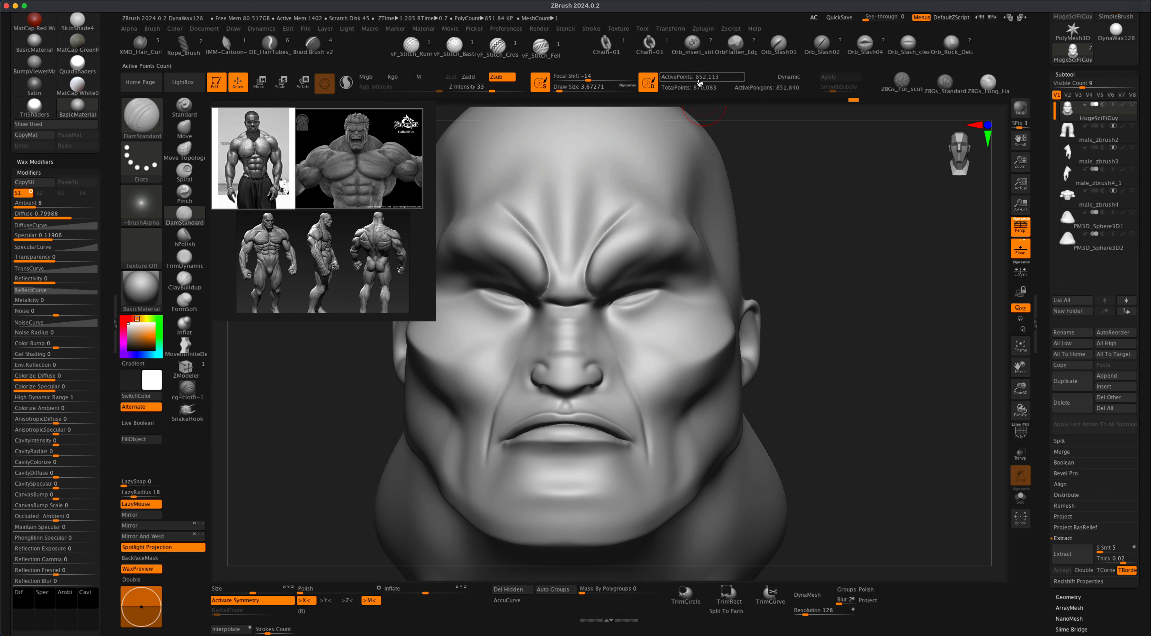
key("shift")
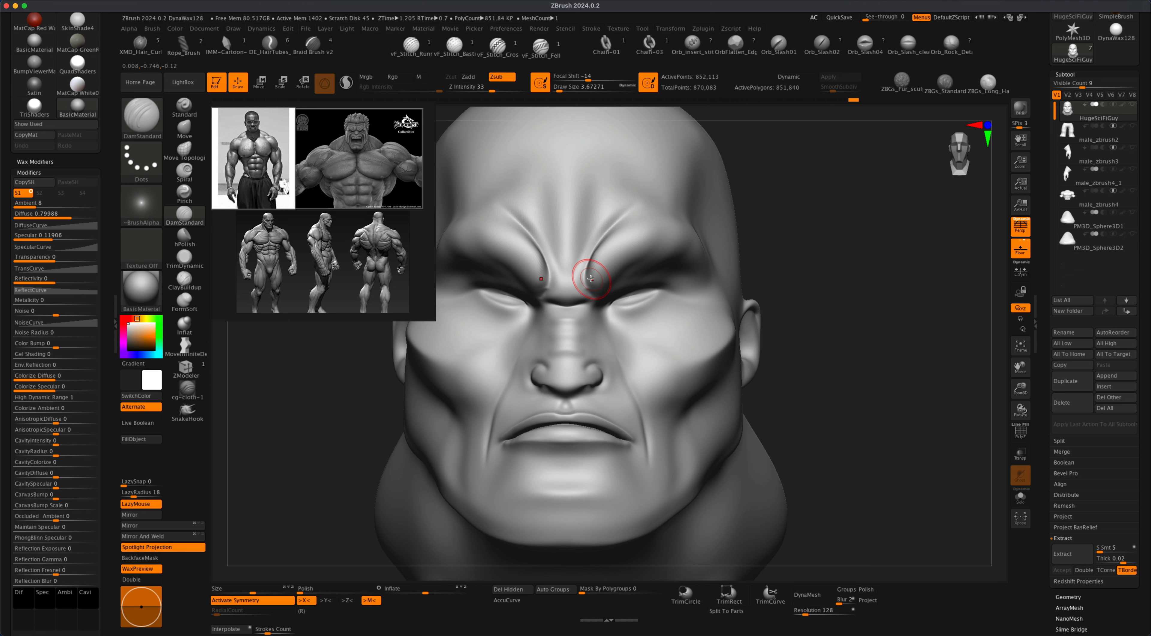
- Open the head's Geometry settings and set its subdivision level to 1
left_click(1068, 597)
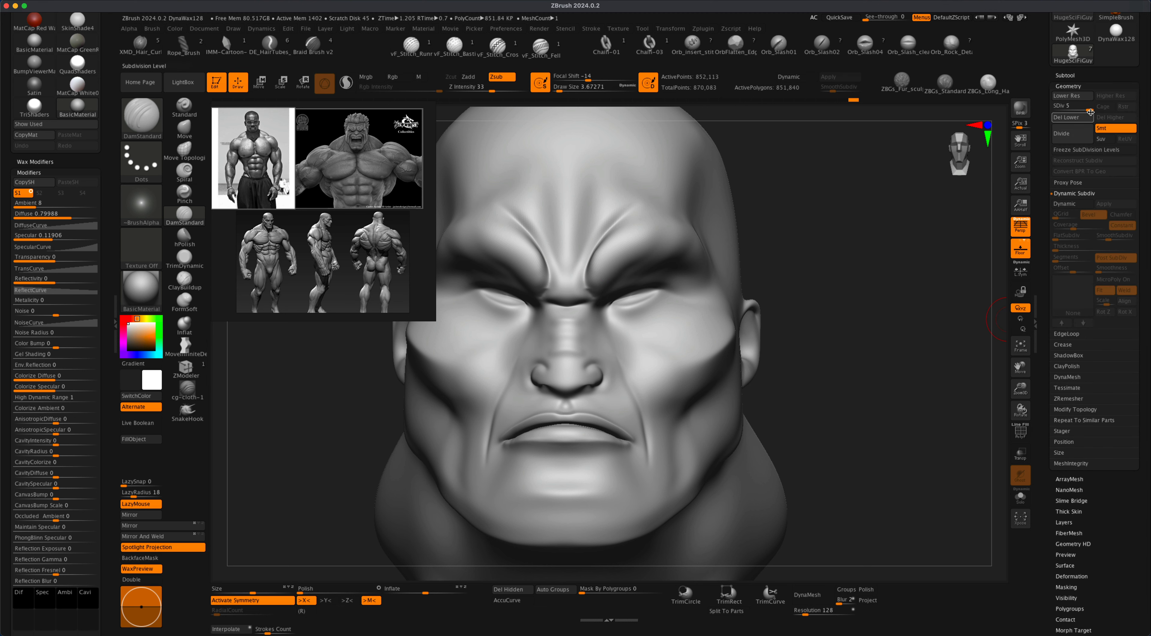
left_click(1059, 107)
left_click_drag(878, 271, 827, 271)
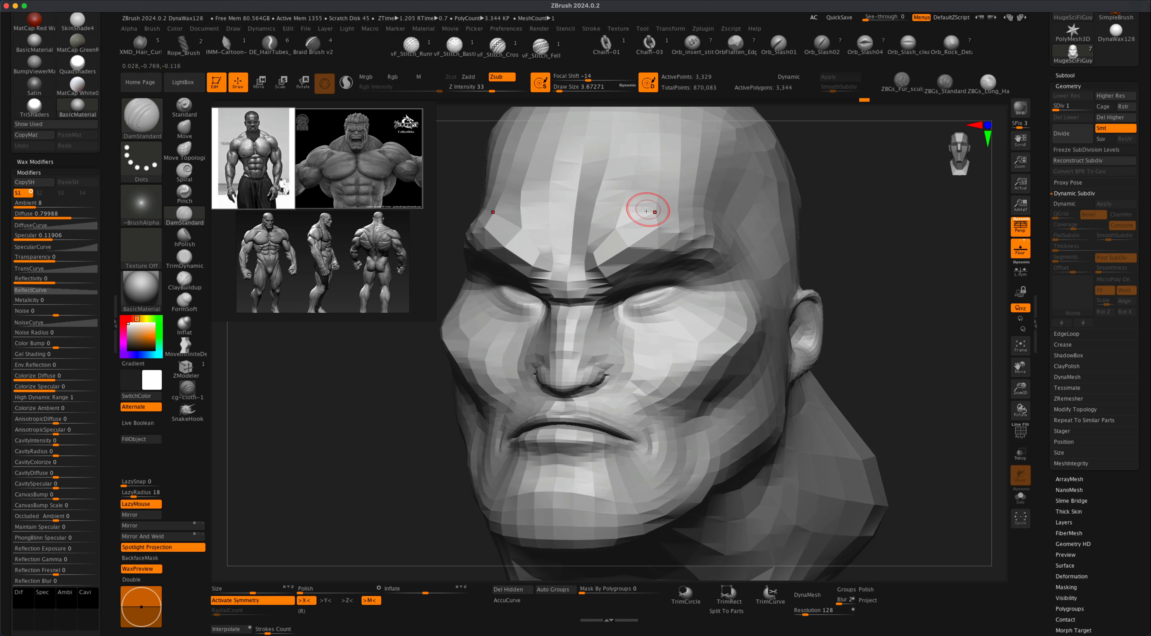
- Check the head's wireframe at subdivision level 1, and set the subdivision level back to 5
left_click(1022, 432)
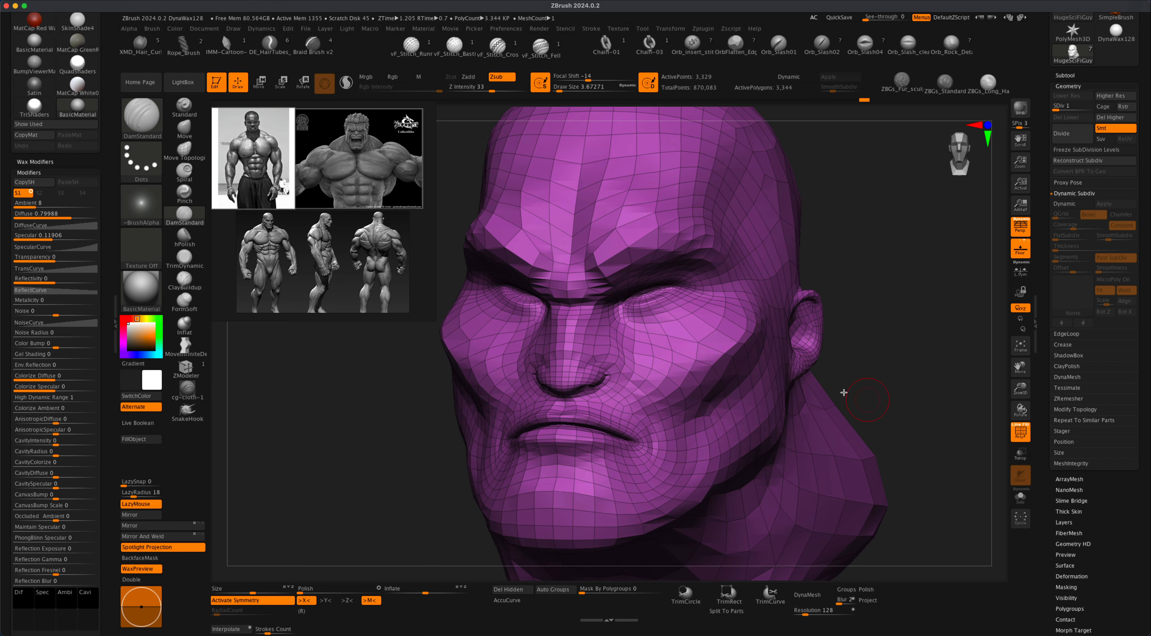
left_click(1019, 432)
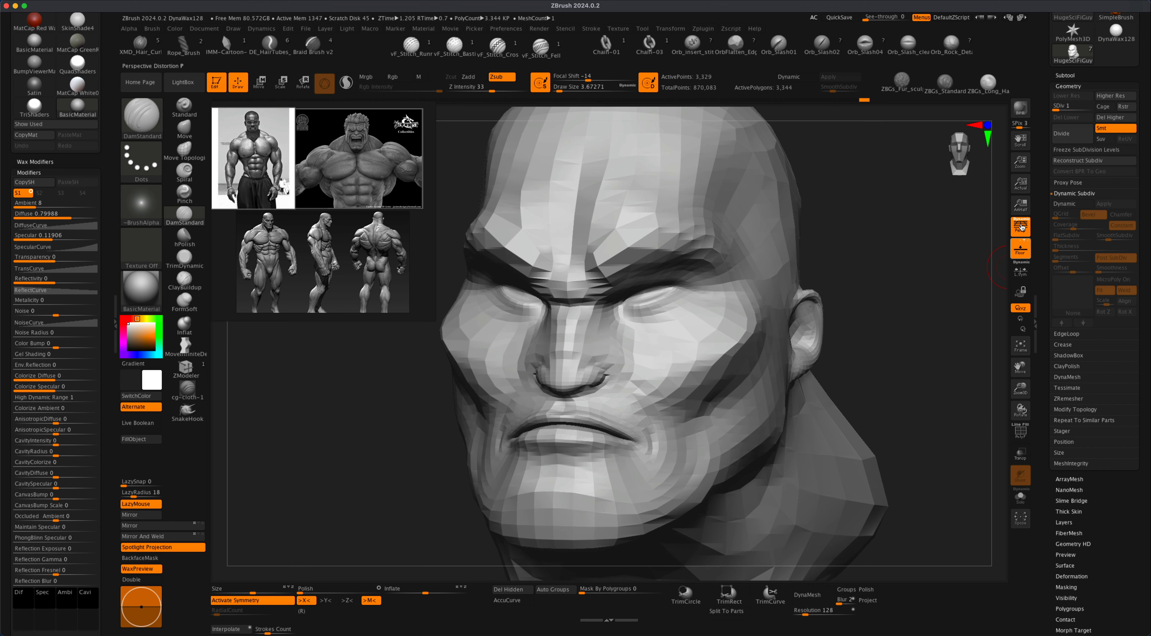
left_click(1088, 112)
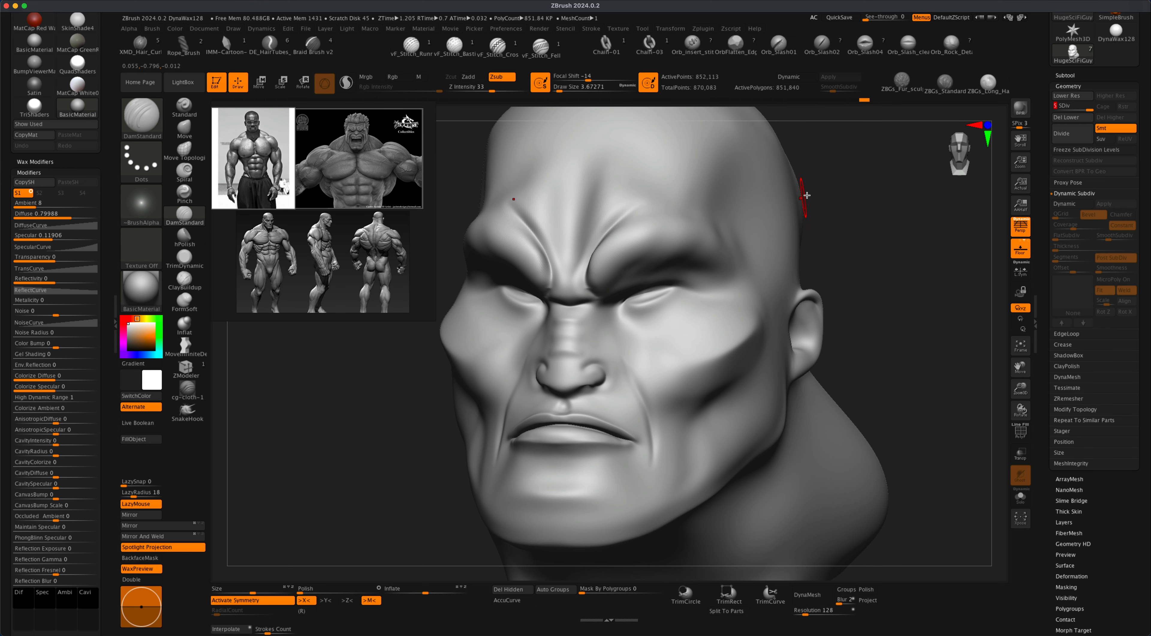
- Compare the head's overall forms at subdivision level 1 with those at level 5
mouse_move(869, 243)
left_mouse_down()
mouse_move(885, 244)
mouse_move(874, 244)
left_mouse_up()
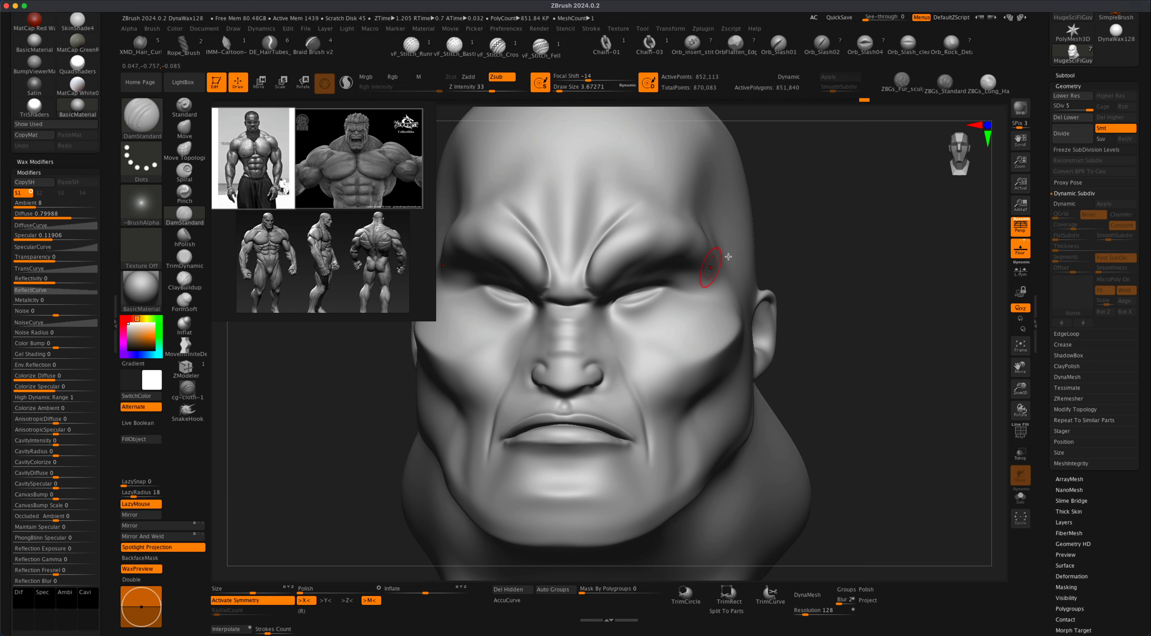
left_click(1069, 107)
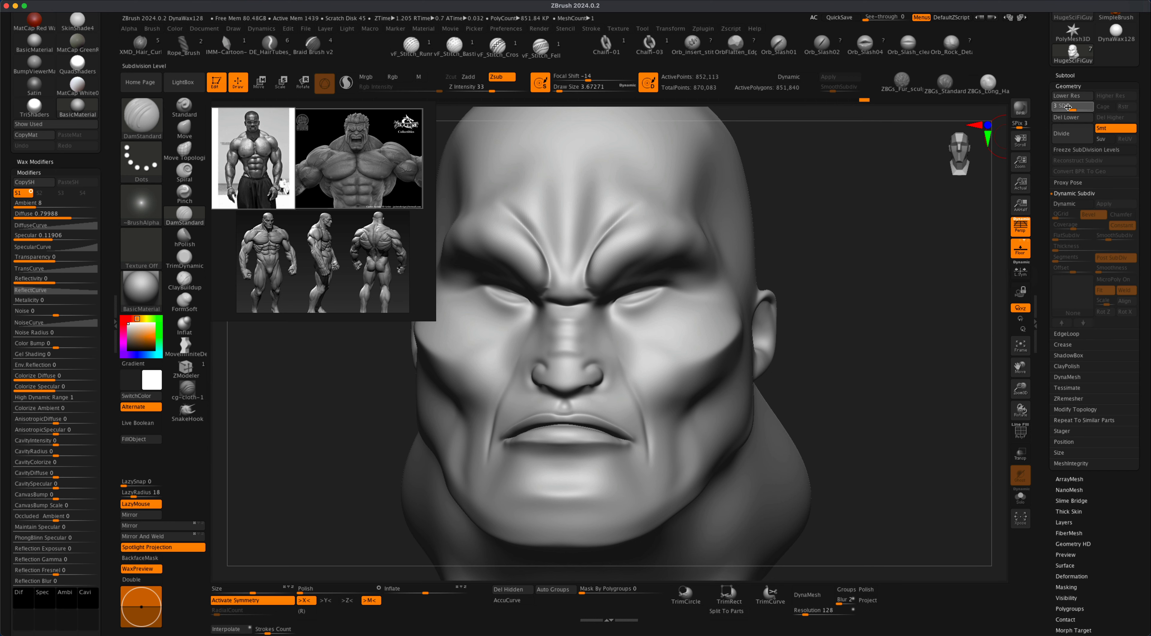
left_click(1054, 108)
left_click_drag(842, 285, 798, 292)
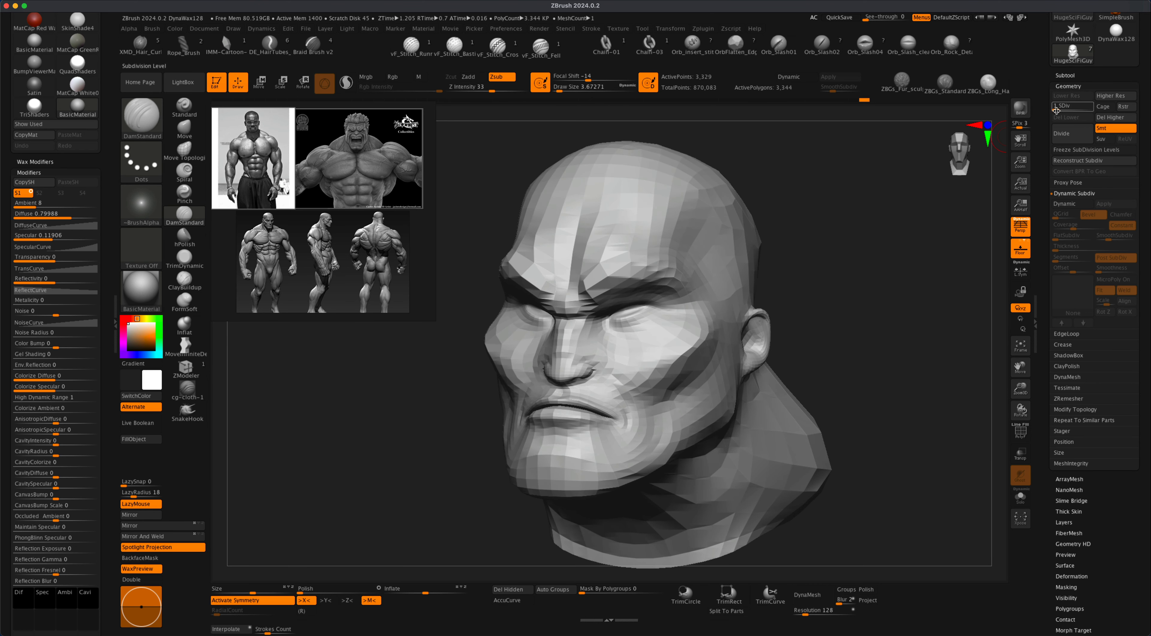
left_click_drag(1097, 114, 1098, 113)
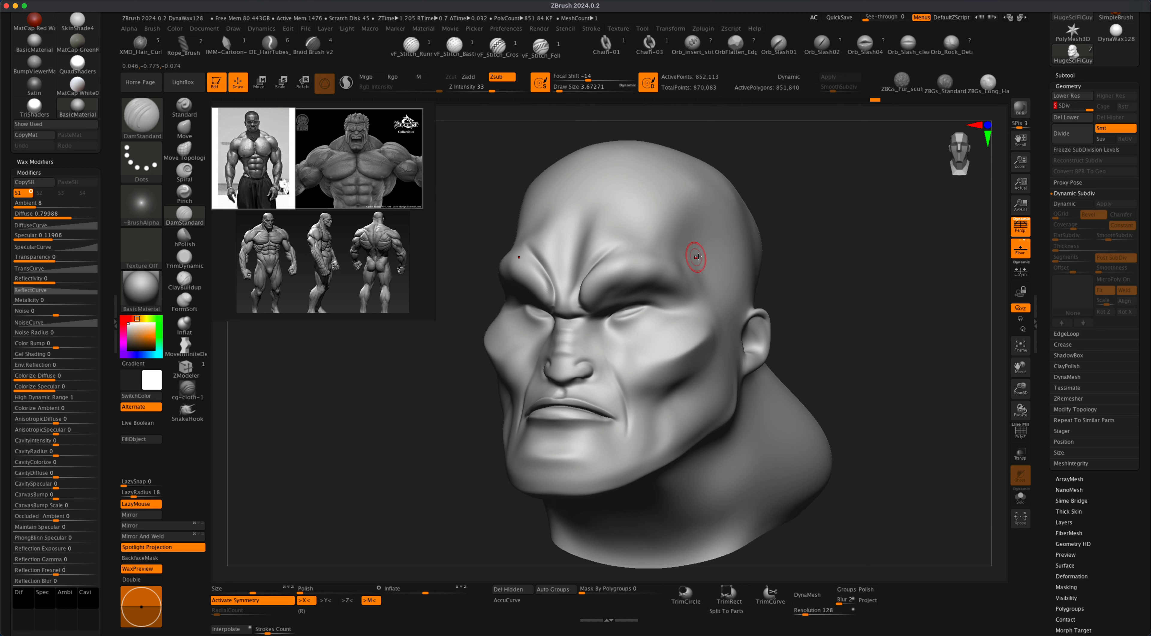
- Refine the frown creases between and above the inner brows with DamStandard and smoothing, undoing a trial stroke
left_click_drag(817, 265, 737, 254, "shift")
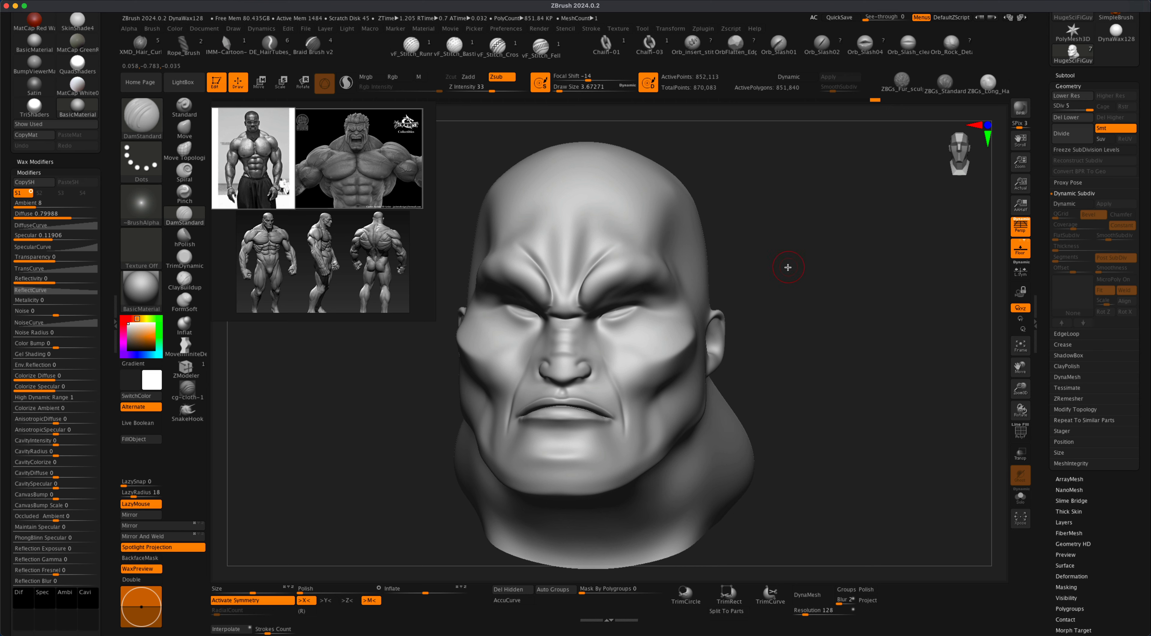
left_click_drag(788, 267, 841, 273)
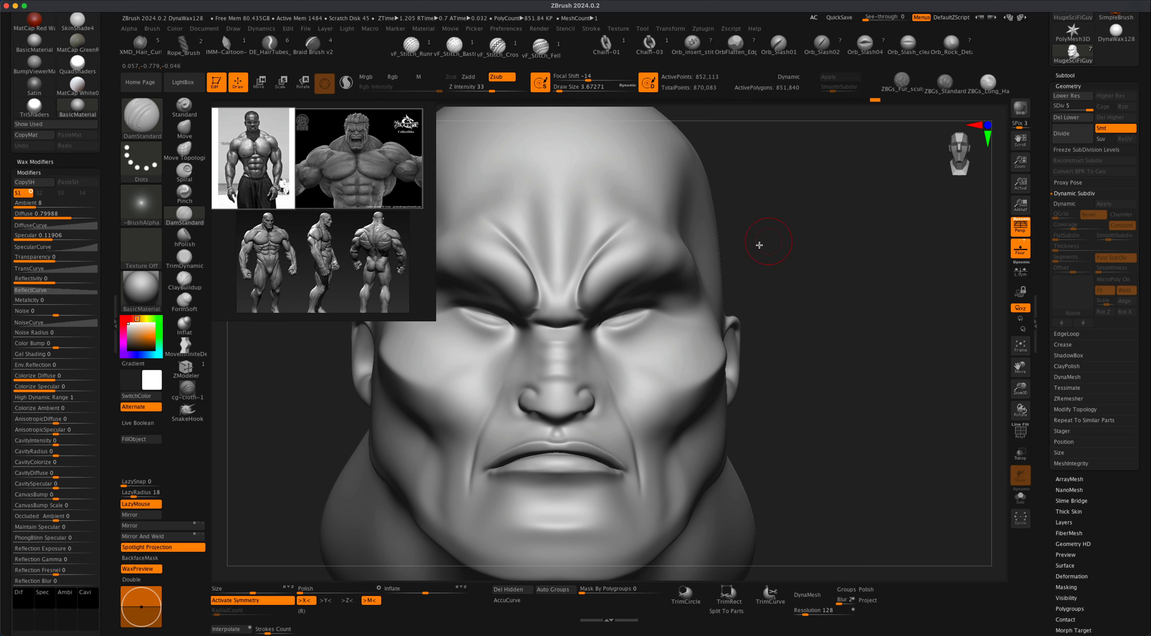
key("shift")
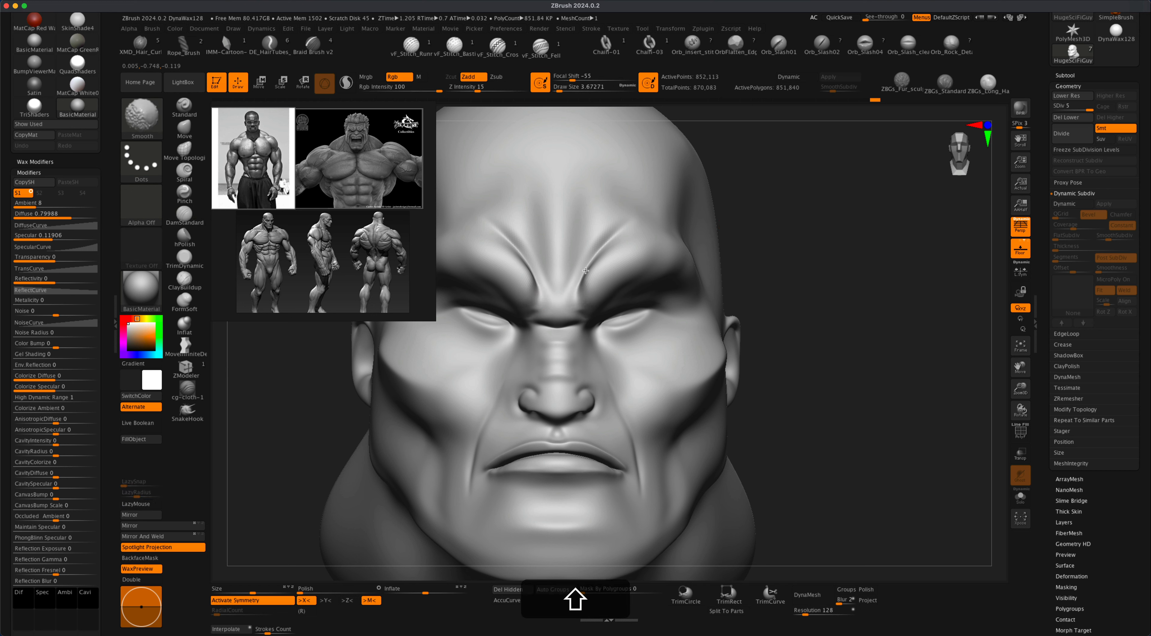
left_click_drag(579, 302, 579, 295, "shift")
key("super+z")
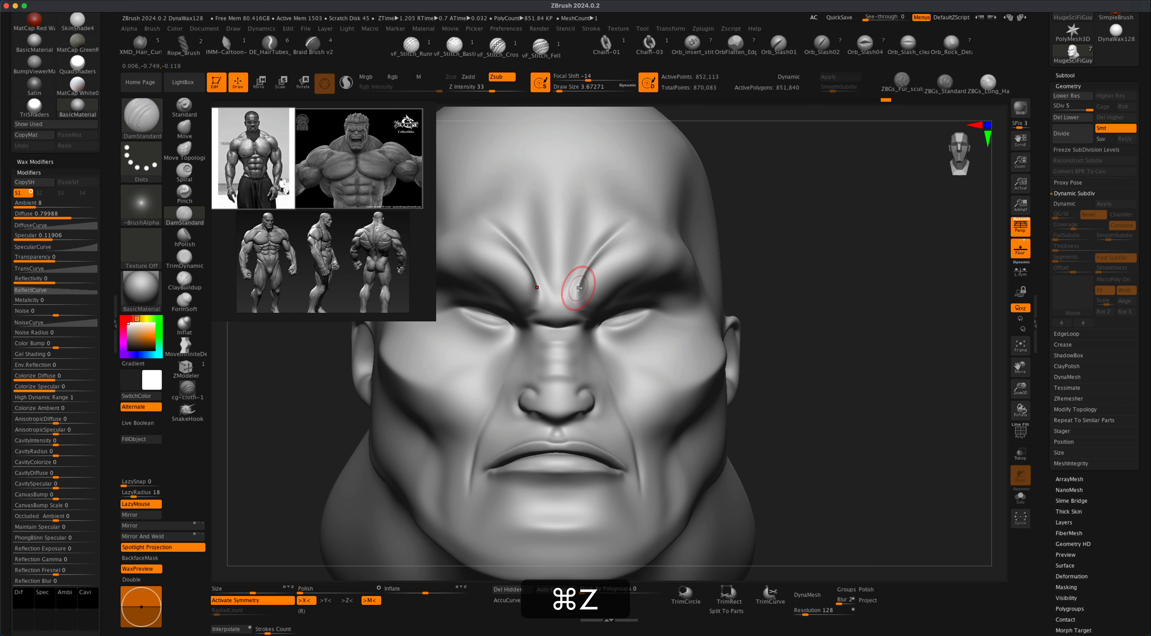
key("shift")
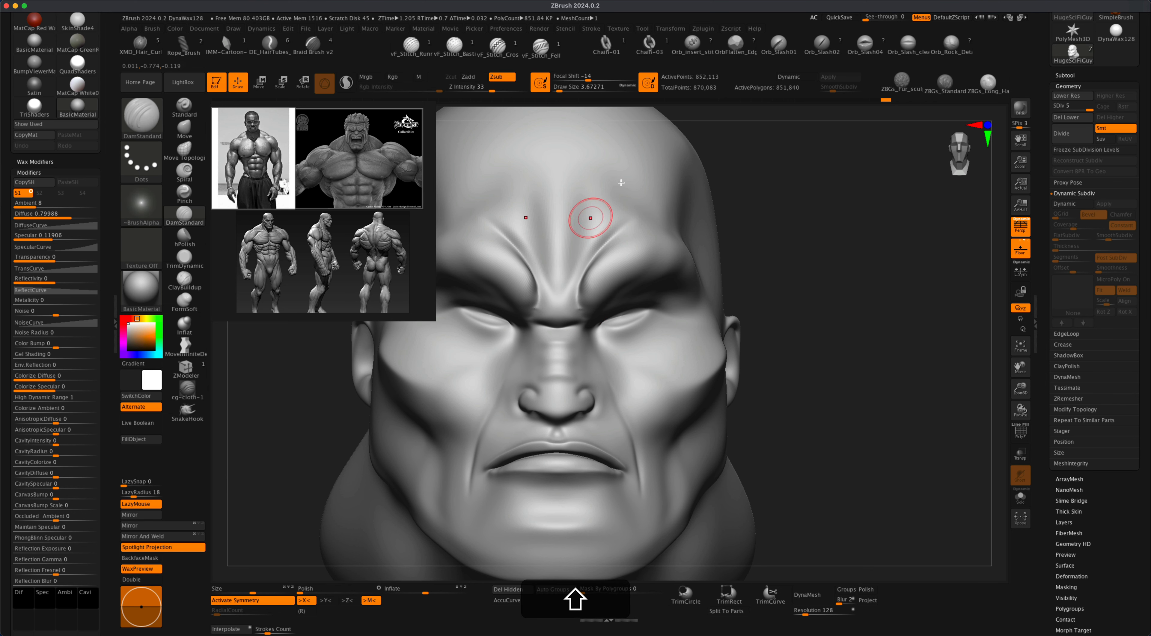
key("shift")
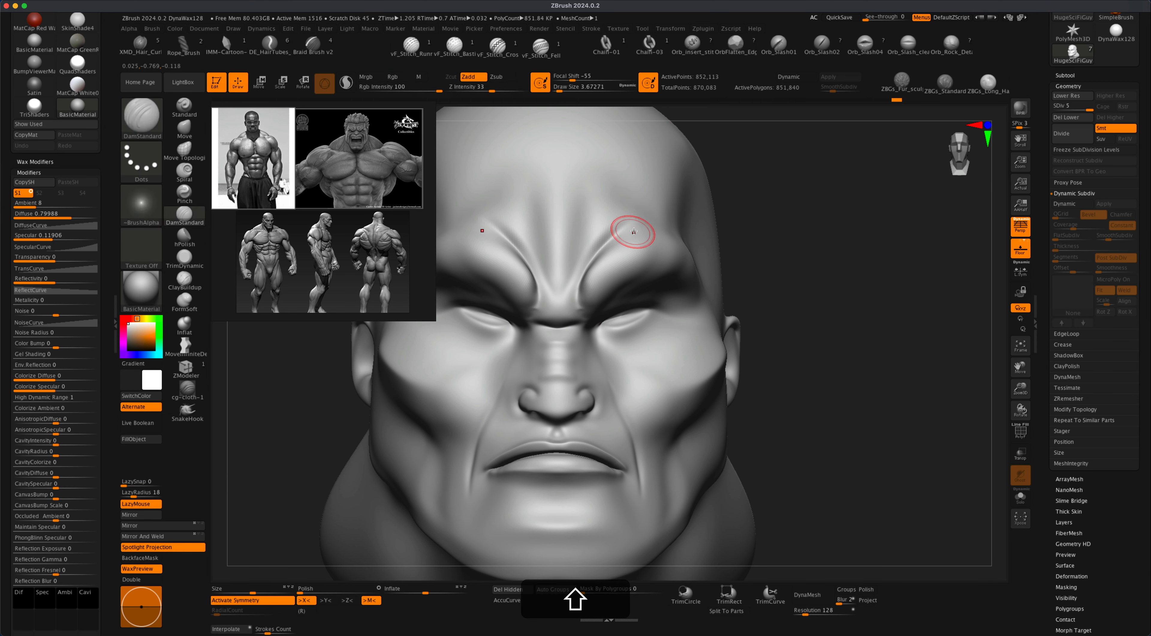
key("shift")
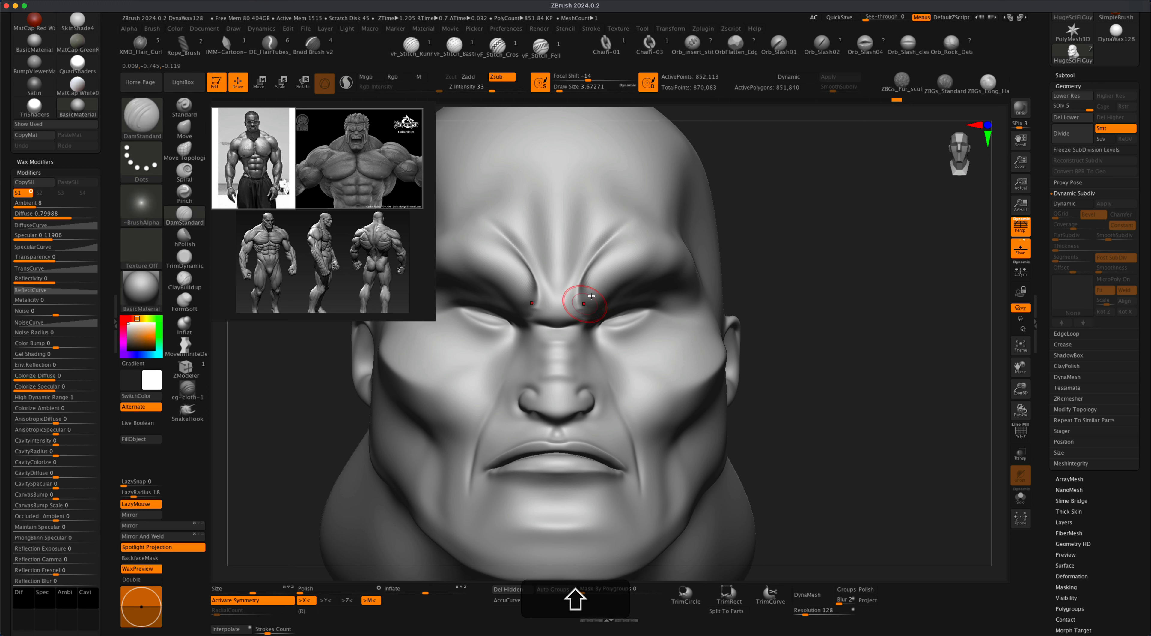
- Carve a wrinkle from the outer eye corner towards the temple with DamStandard, undoing the trial strokes, and smooth it
mouse_move(803, 254)
left_mouse_down()
mouse_move(742, 259)
mouse_move(812, 252)
mouse_move(721, 287)
left_mouse_up()
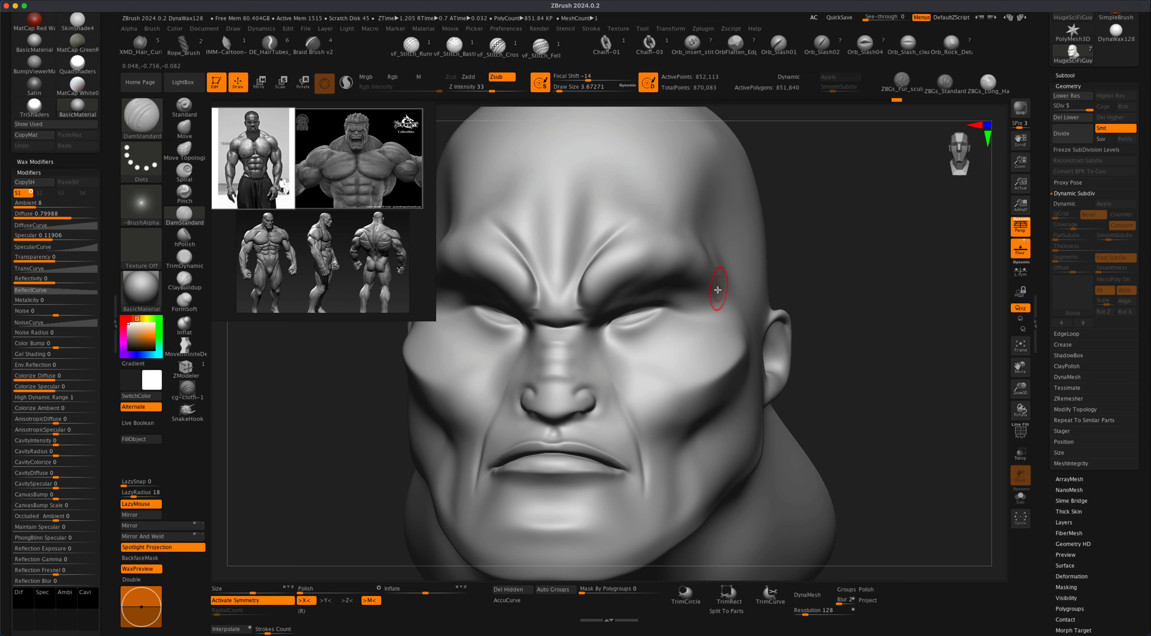
mouse_move(870, 260)
left_mouse_down()
mouse_move(727, 303)
mouse_move(784, 284)
left_mouse_up()
key("super+z")
mouse_move(716, 296)
left_mouse_down()
mouse_move(773, 261)
mouse_move(750, 316)
mouse_move(788, 309)
left_mouse_up()
key("super+z")
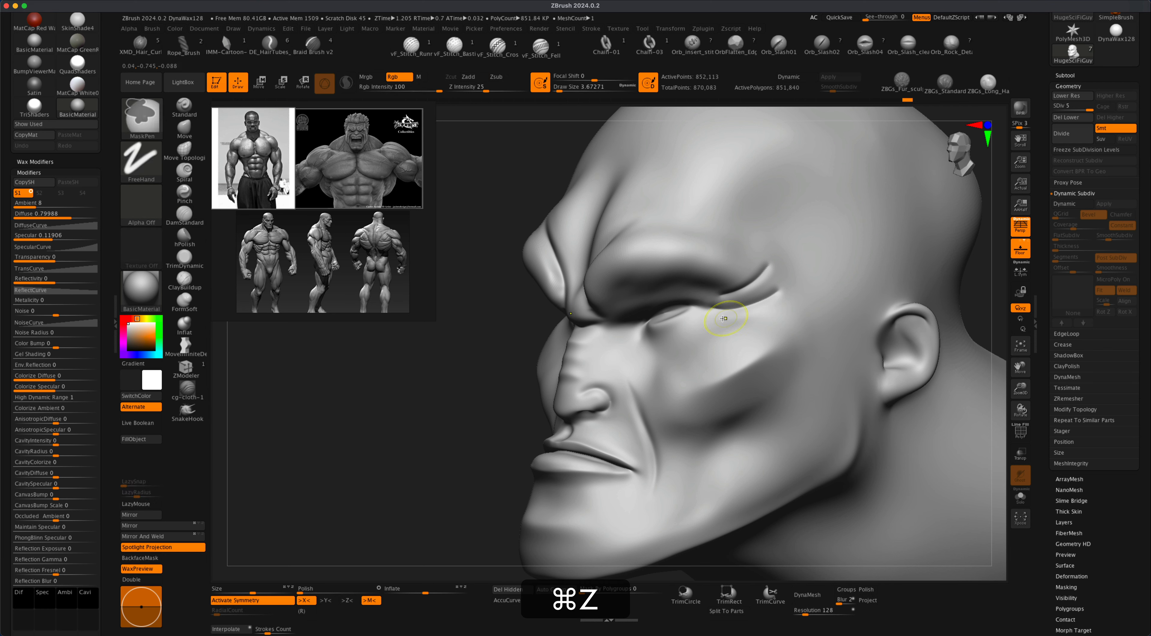
mouse_move(712, 315)
left_mouse_down()
mouse_move(775, 316)
mouse_move(767, 311)
mouse_move(801, 329)
left_mouse_up()
key("super+z")
mouse_move(482, 402)
left_mouse_down()
mouse_move(496, 406)
mouse_move(483, 403)
left_mouse_up()
key("shift")
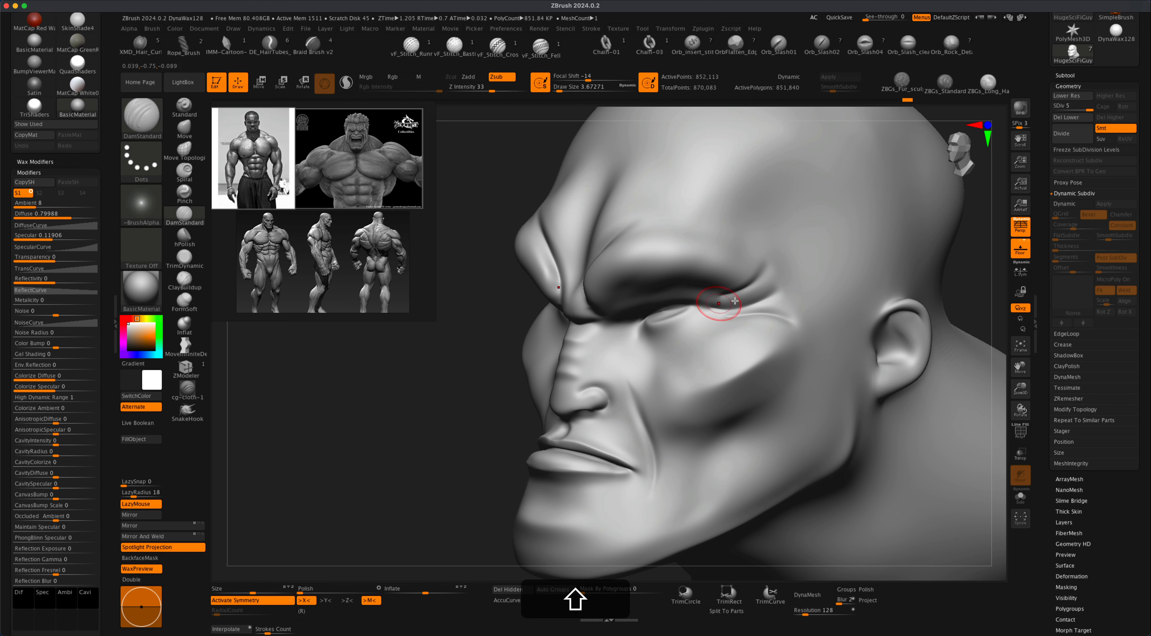
key("shift")
left_click_drag(798, 324, 726, 326, "shift")
- Define the lower eyelids under the eyes with DamStandard, undoing trial strokes, and smooth their outer ends
left_click_drag(488, 397, 894, 244)
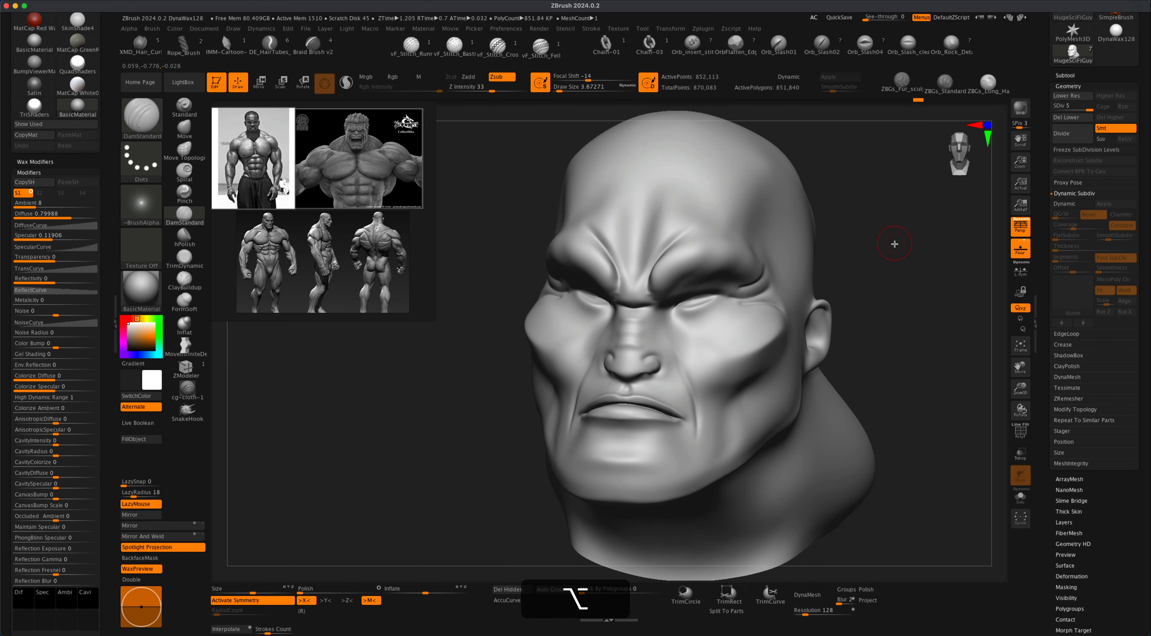
key("super+z")
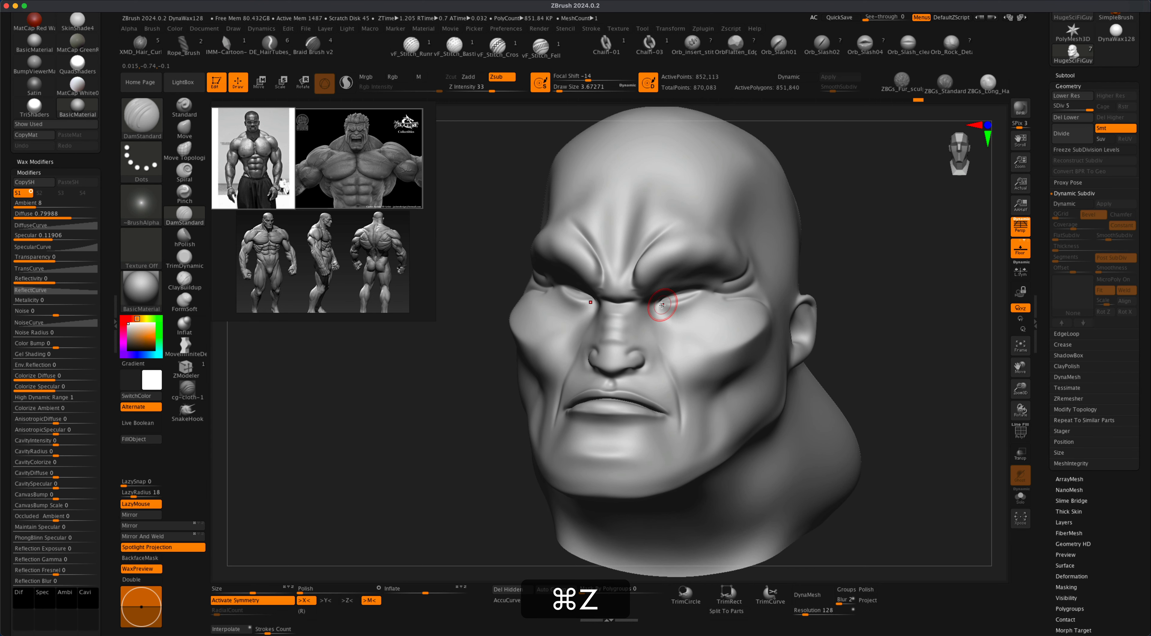
key("super+z")
key("super+z")
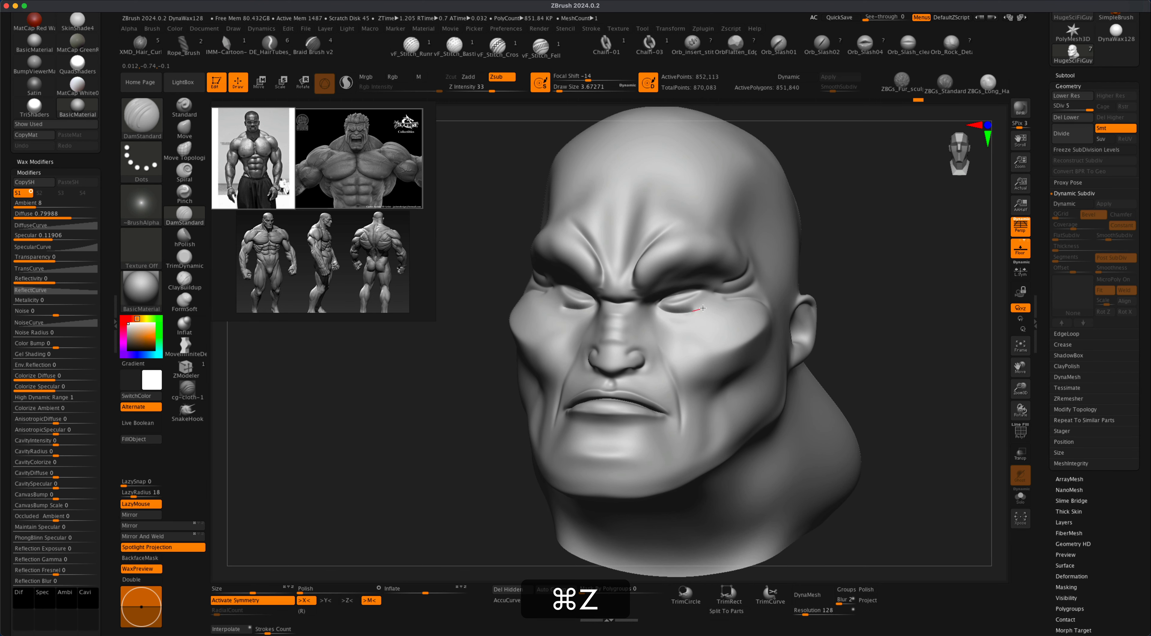
key("shift")
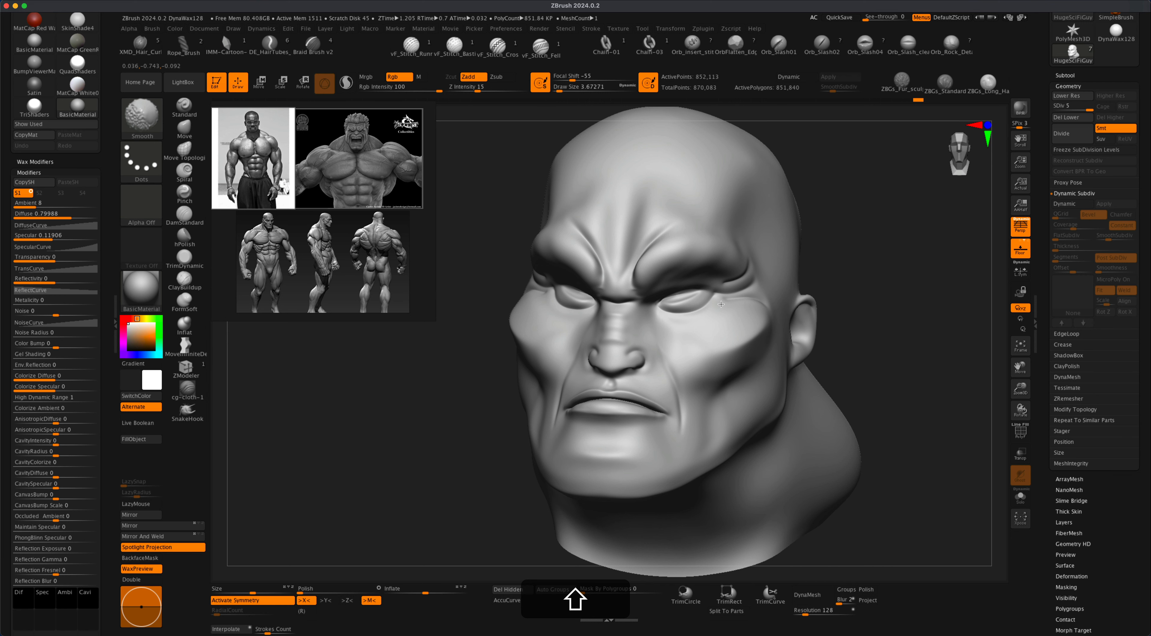
- Tighten the wrinkles beside the outer eye corner with the Pinch brush at a draw size of about 1.82
mouse_move(939, 257)
left_mouse_down()
mouse_move(876, 254)
mouse_move(905, 272)
mouse_move(876, 283)
mouse_move(863, 261)
mouse_move(887, 257)
mouse_move(867, 269)
left_mouse_up()
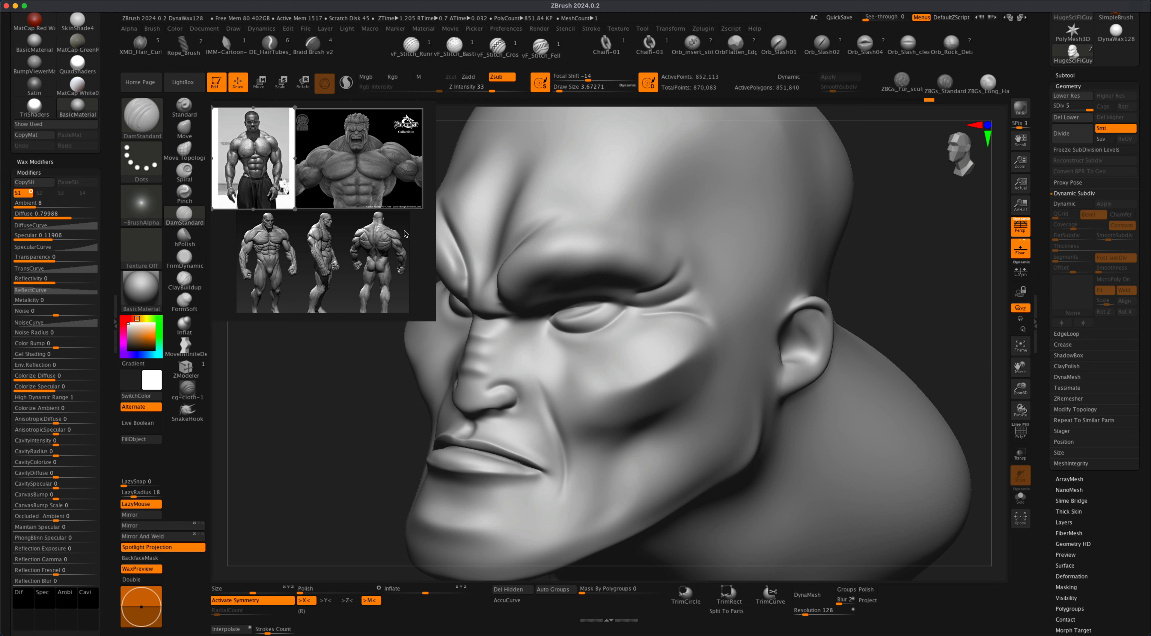
key("shift")
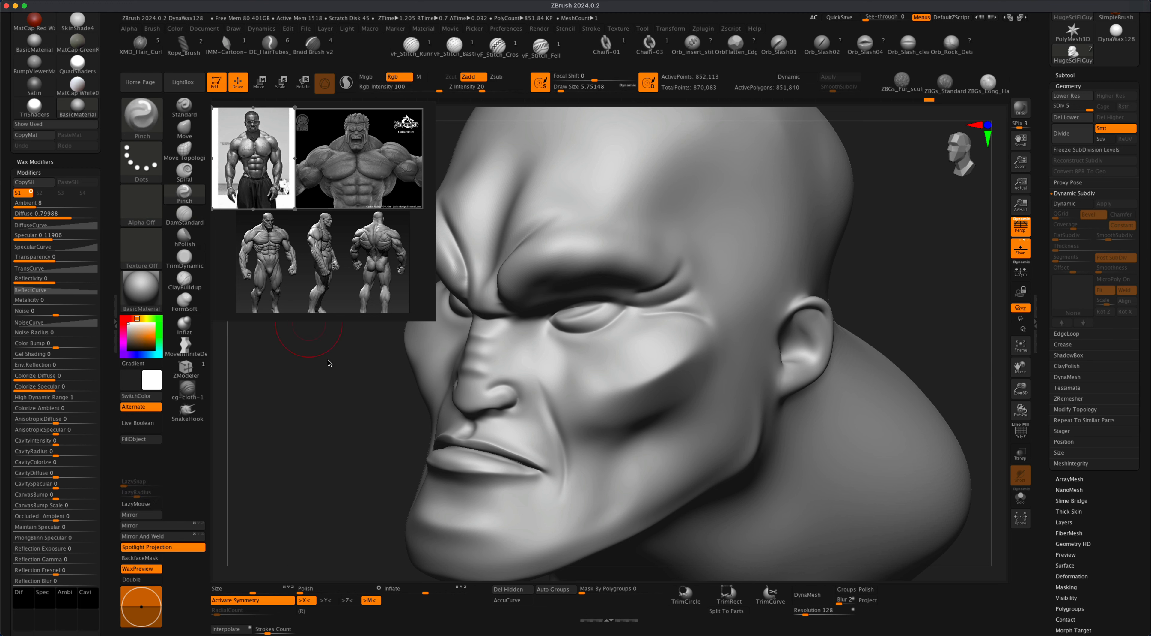
key("s")
left_click_drag(350, 388, 345, 388)
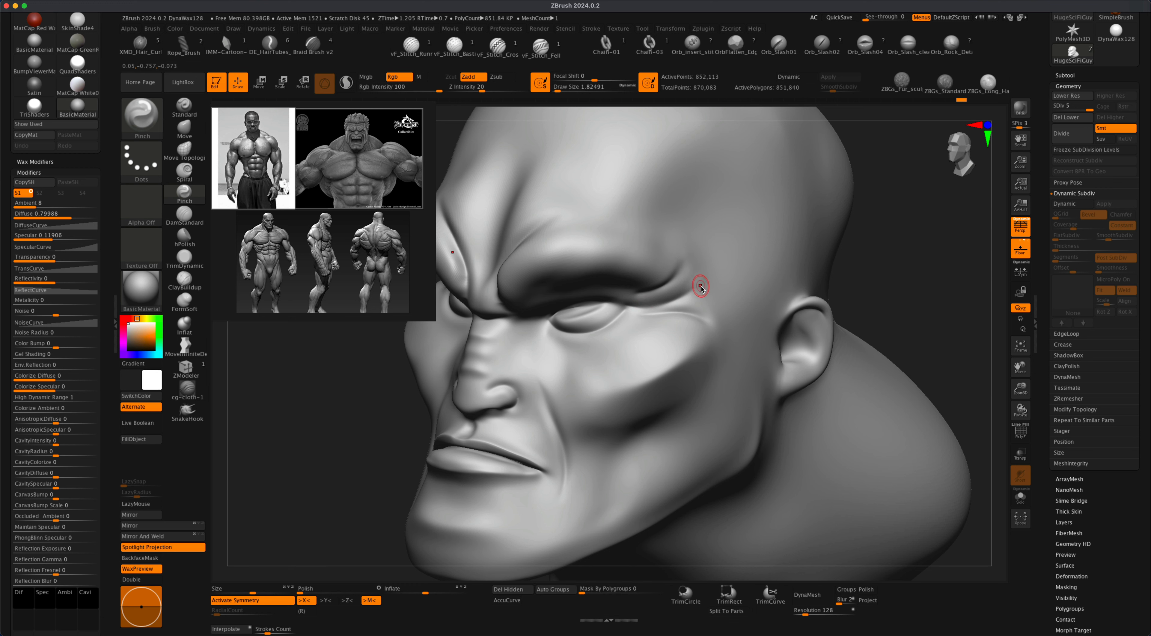
left_click_drag(869, 264, 859, 266, "shift")
- Sharpen the outer eye and brow folds with the Pinch brush at a draw size of about 4.30, and smooth the surrounding area
key("s")
left_click_drag(399, 379, 404, 378)
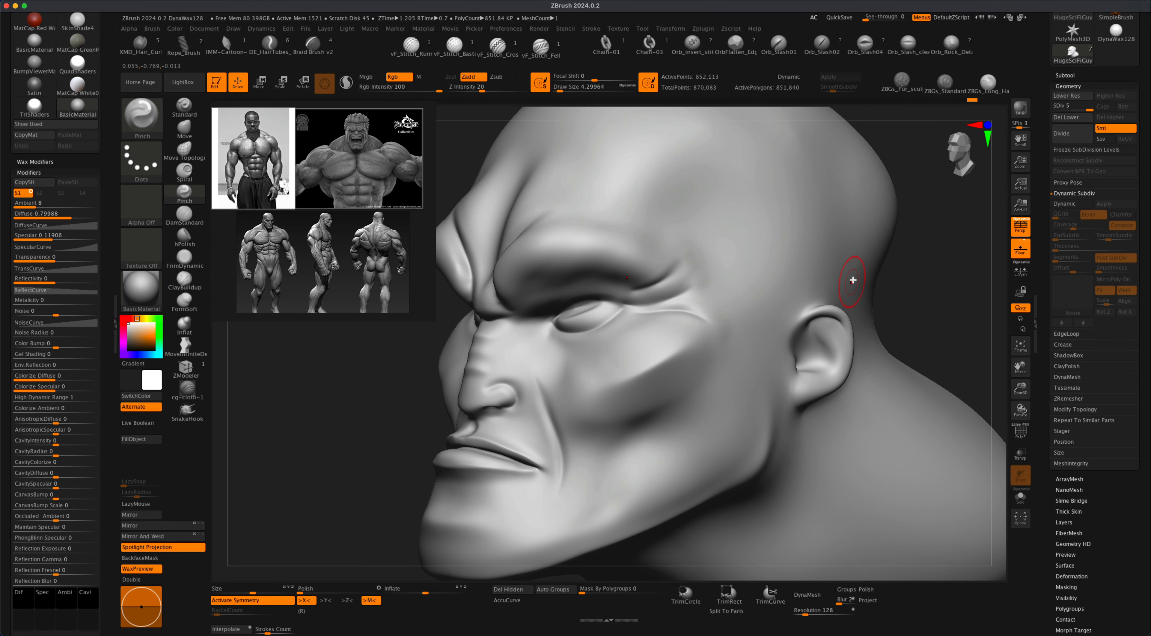
mouse_move(941, 284)
left_mouse_down("alt")
mouse_move(952, 310)
mouse_move(943, 284)
mouse_move(934, 298)
left_mouse_up("alt")
mouse_move(934, 298)
right_mouse_down()
mouse_move(951, 295)
mouse_move(930, 298)
right_mouse_up()
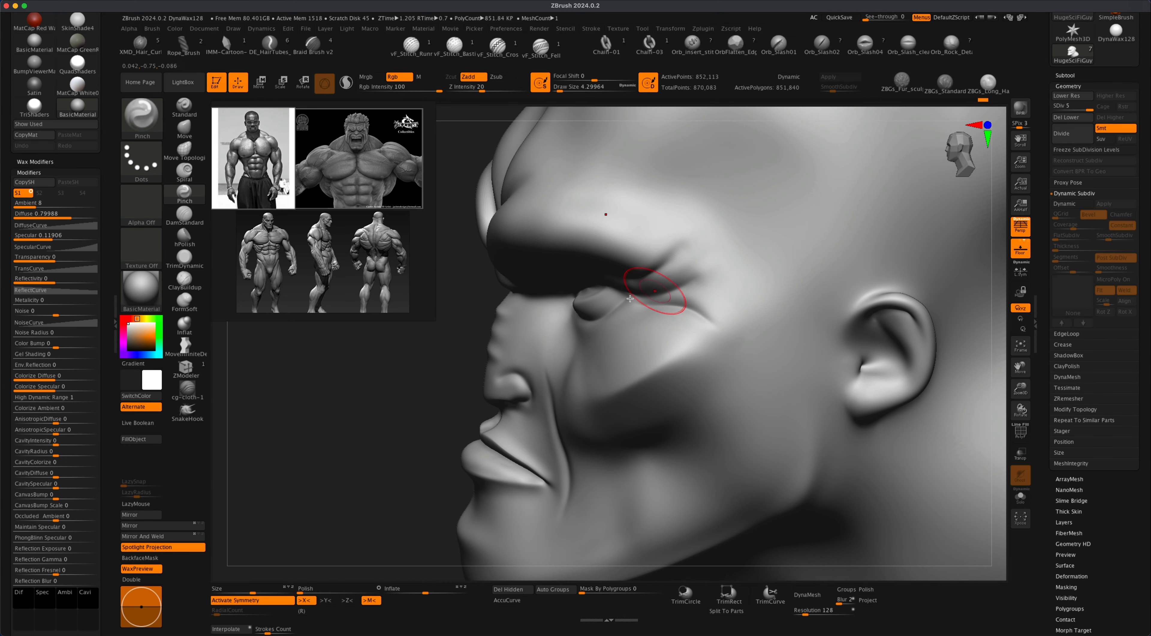
left_click_drag(380, 398, 398, 404)
key("shift")
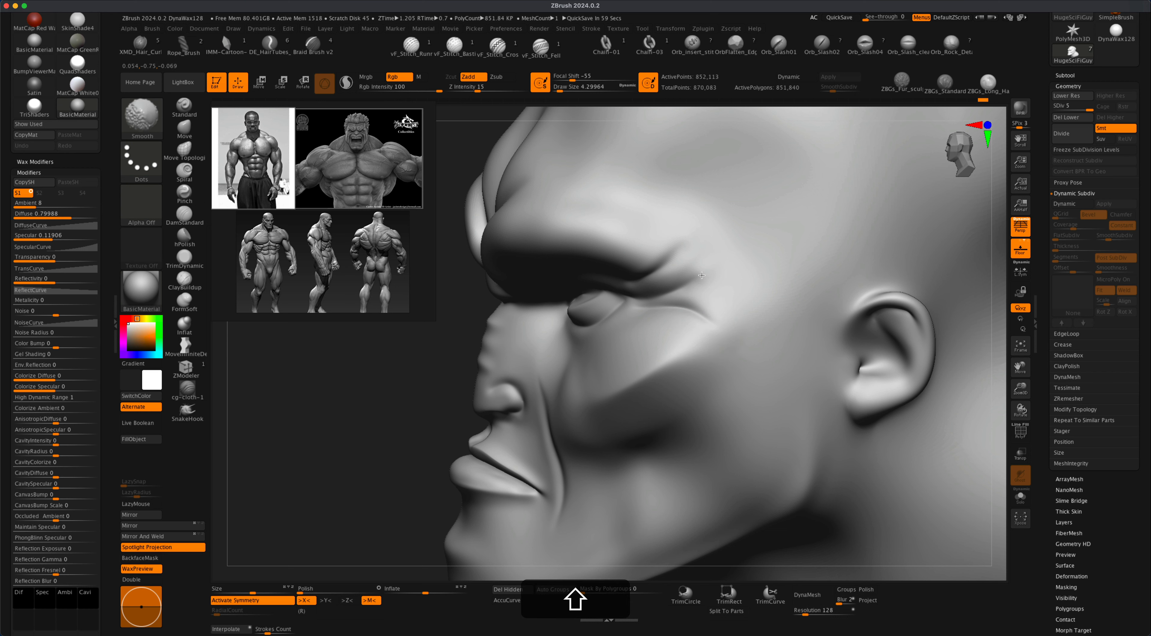
mouse_move(352, 437)
left_mouse_down()
mouse_move(396, 433)
mouse_move(470, 373)
left_mouse_up()
key("shift")
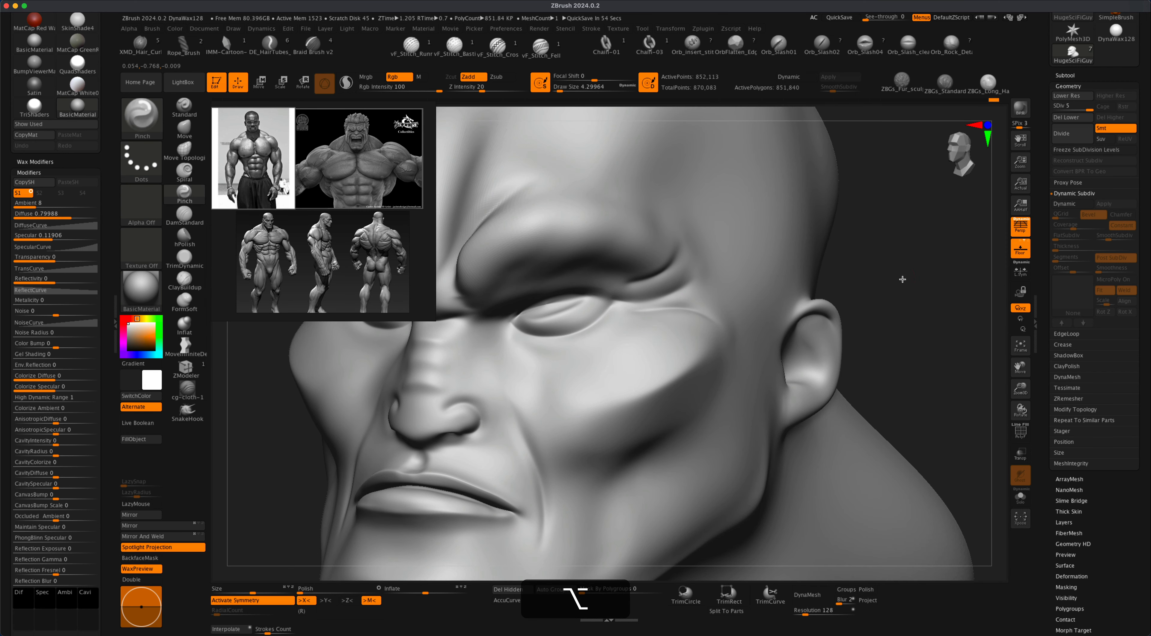
- Define the ear's rim and front edge with DamStandard at a draw size of about 3.11, undoing a trial stroke
mouse_move(903, 279)
left_mouse_down("alt")
mouse_move(856, 260)
mouse_move(867, 268)
mouse_move(835, 301)
mouse_move(838, 282)
mouse_move(842, 311)
mouse_move(833, 309)
mouse_move(856, 301)
mouse_move(863, 328)
mouse_move(861, 311)
mouse_move(899, 290)
mouse_move(820, 298)
mouse_move(851, 291)
mouse_move(819, 285)
mouse_move(862, 282)
mouse_move(787, 263)
left_mouse_up("alt")
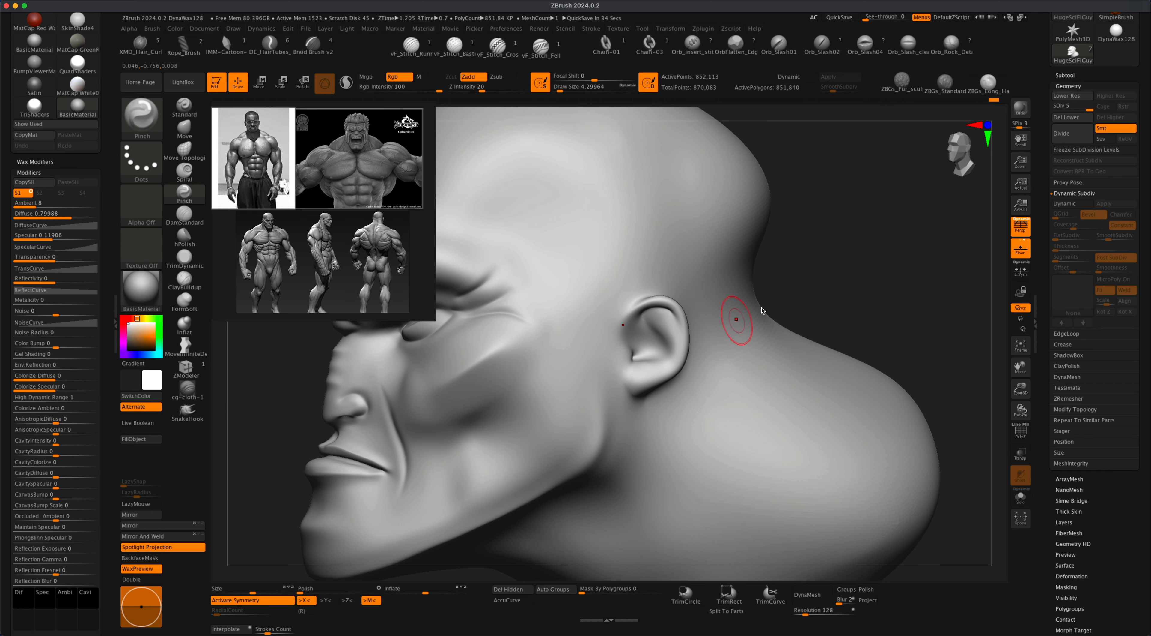
mouse_move(862, 260)
left_mouse_down()
mouse_move(869, 250)
mouse_move(871, 260)
left_mouse_up()
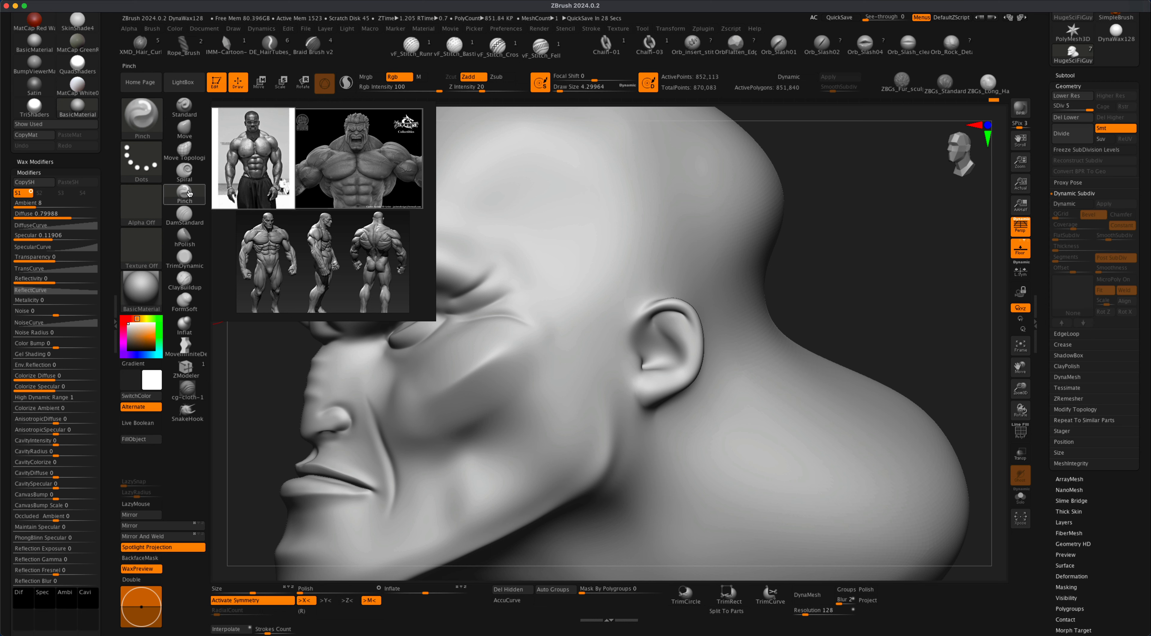
left_click(185, 215)
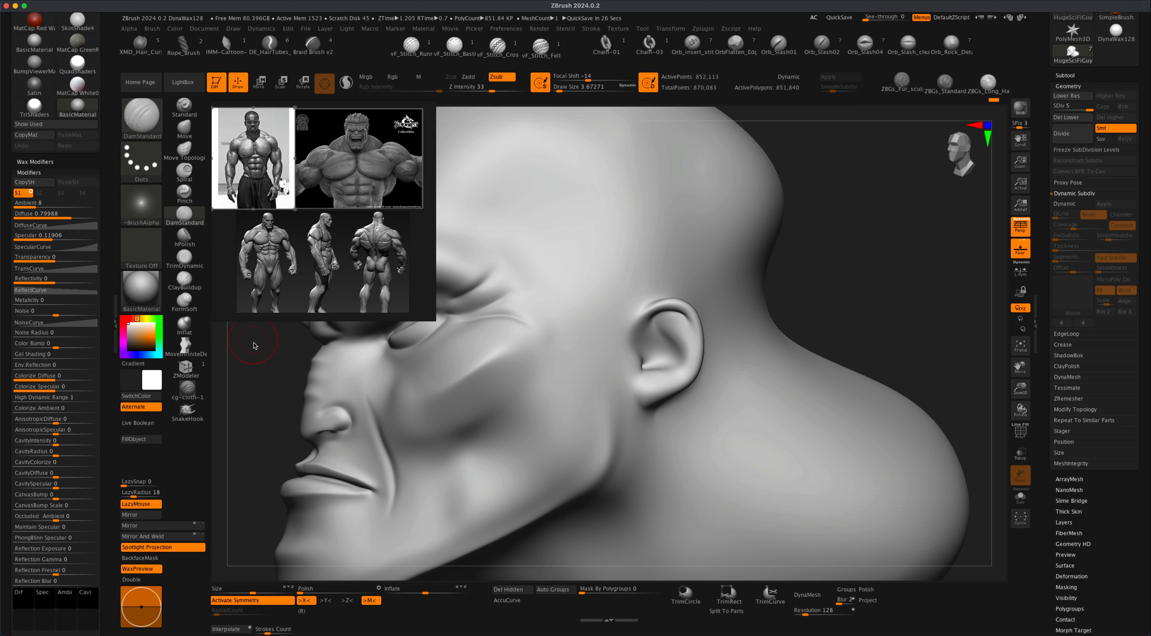
key("s")
left_click(263, 355)
key("super+z")
key("alt+super+z")
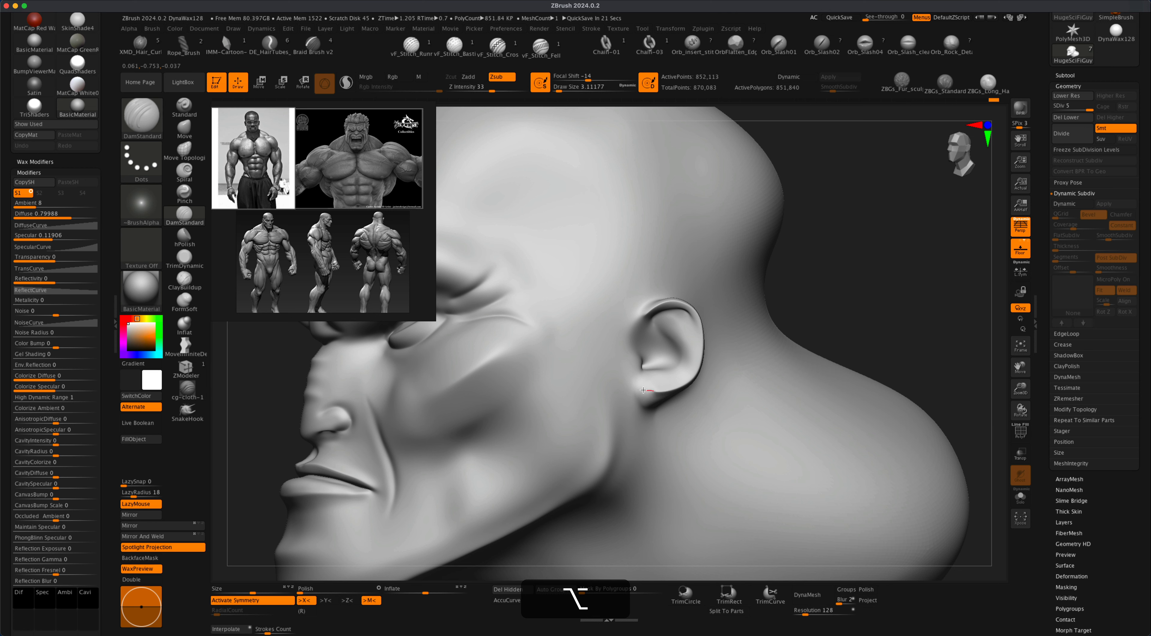
key("alt+super+z")
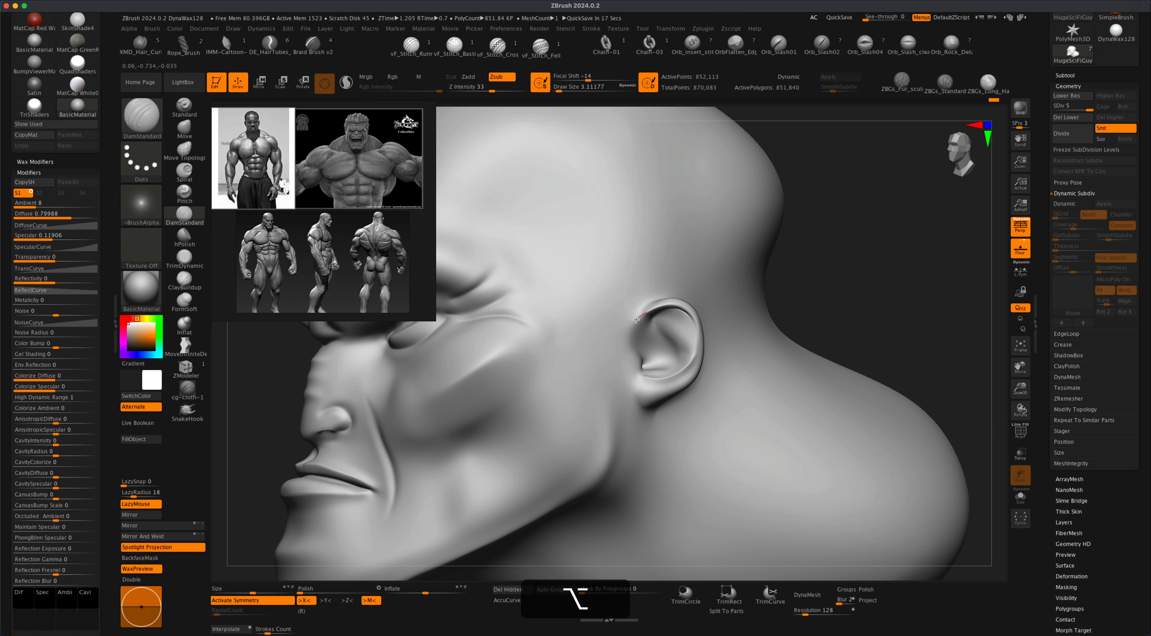
- Smooth the ear's lower inner hollow and raise a ridge above the lobe with inverted DamStandard
key("shift")
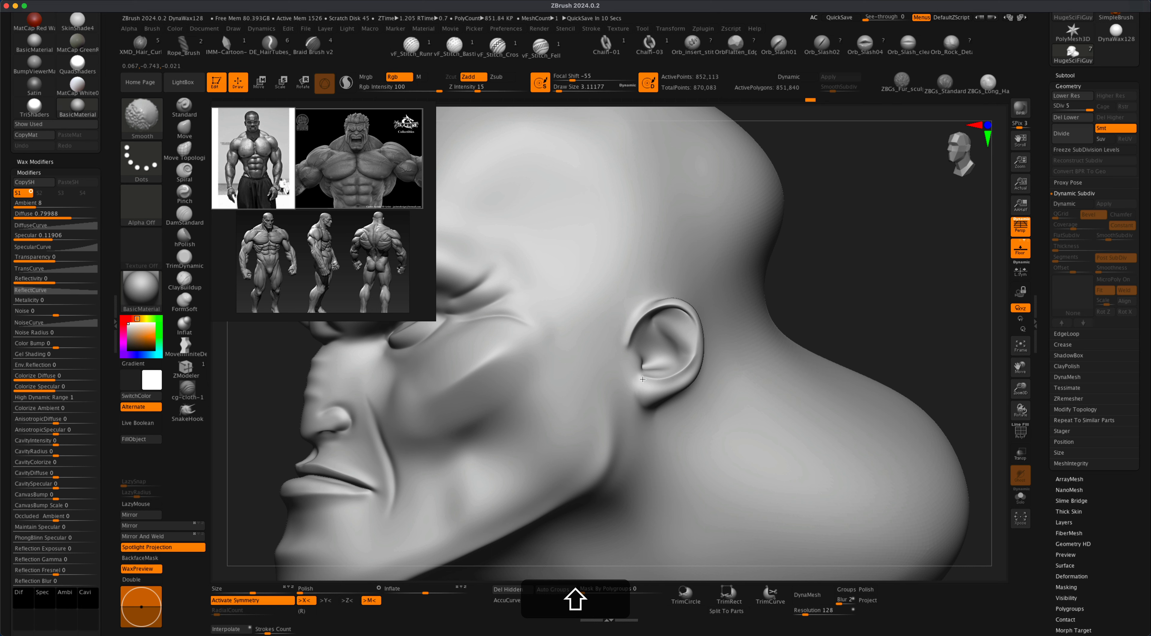
key("alt")
left_click_drag(666, 393, 690, 374, "alt")
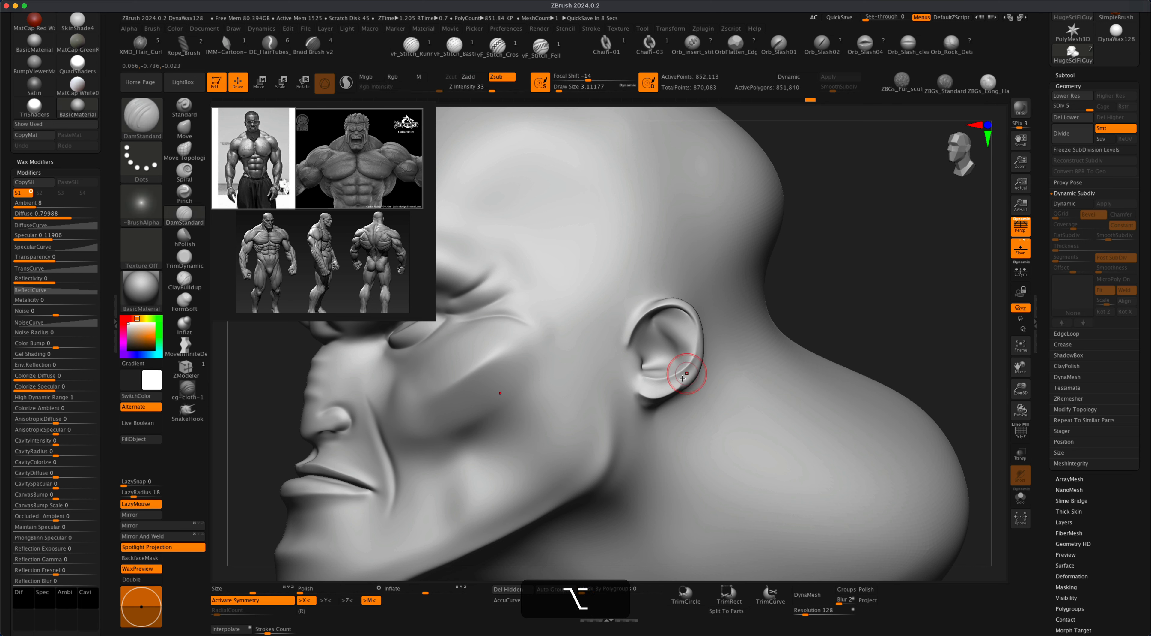
- Raise the curved inner ridge of the ear with inverted DamStandard, undoing trial strokes, and smooth the earlobe and inner hollow
key("shift")
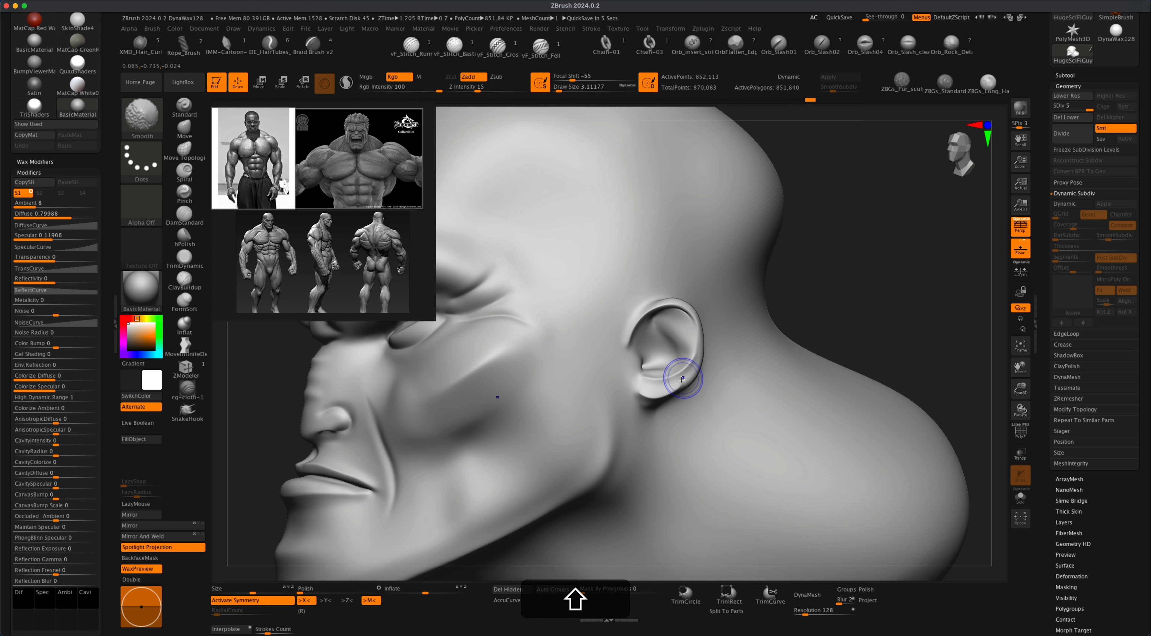
left_click_drag(671, 383, 669, 374, "shift")
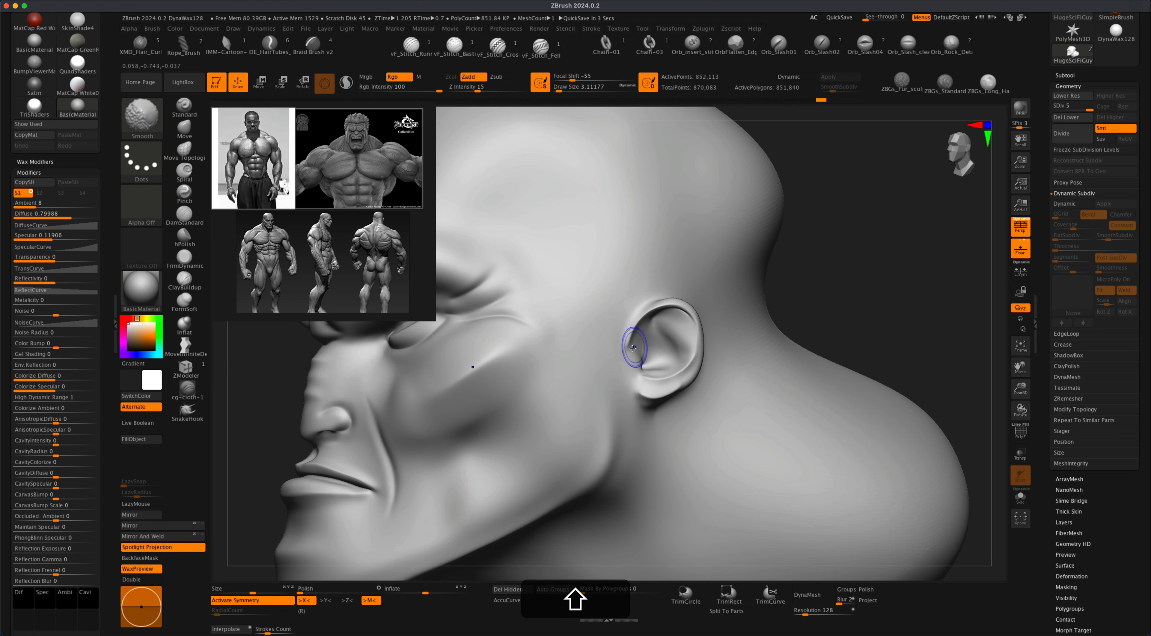
key("alt")
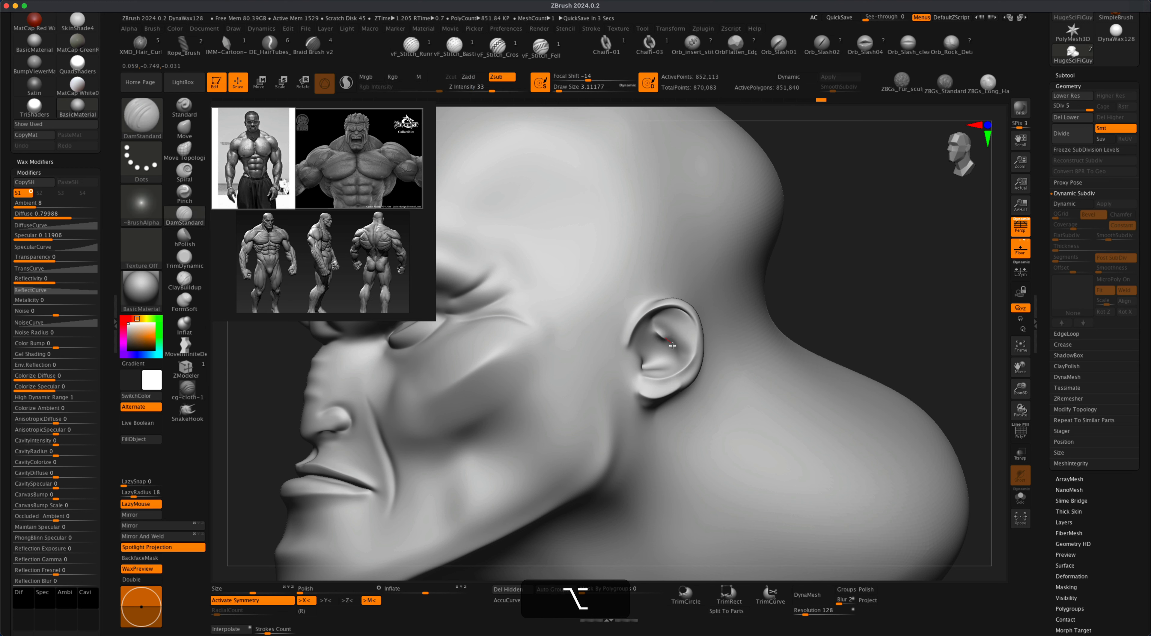
key("alt+super+z")
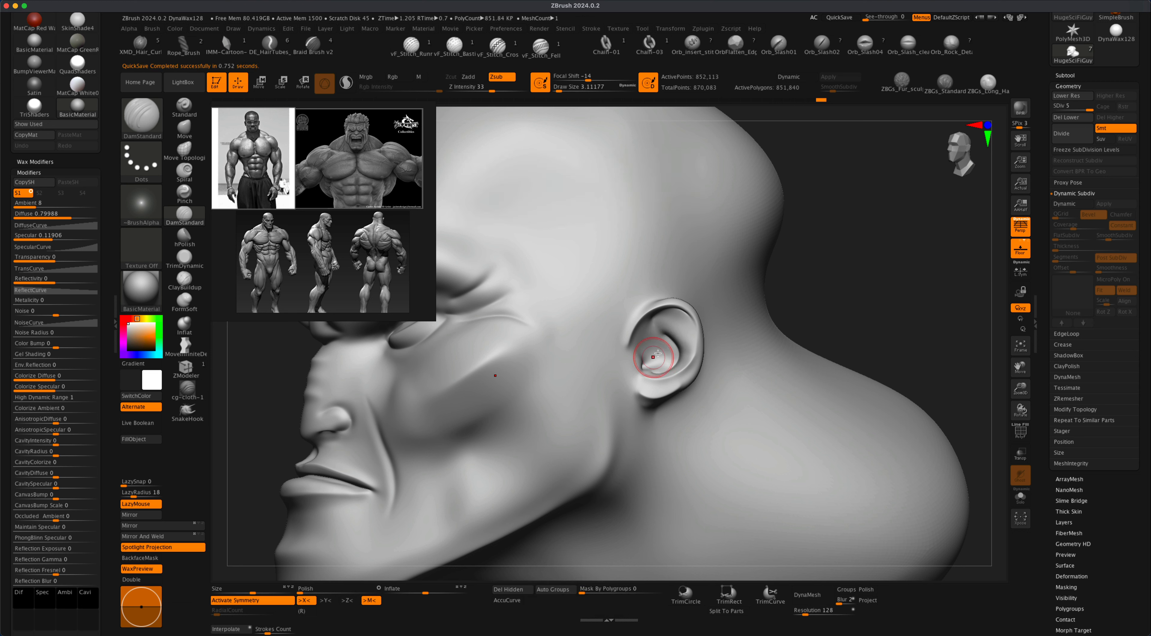
key("super+z")
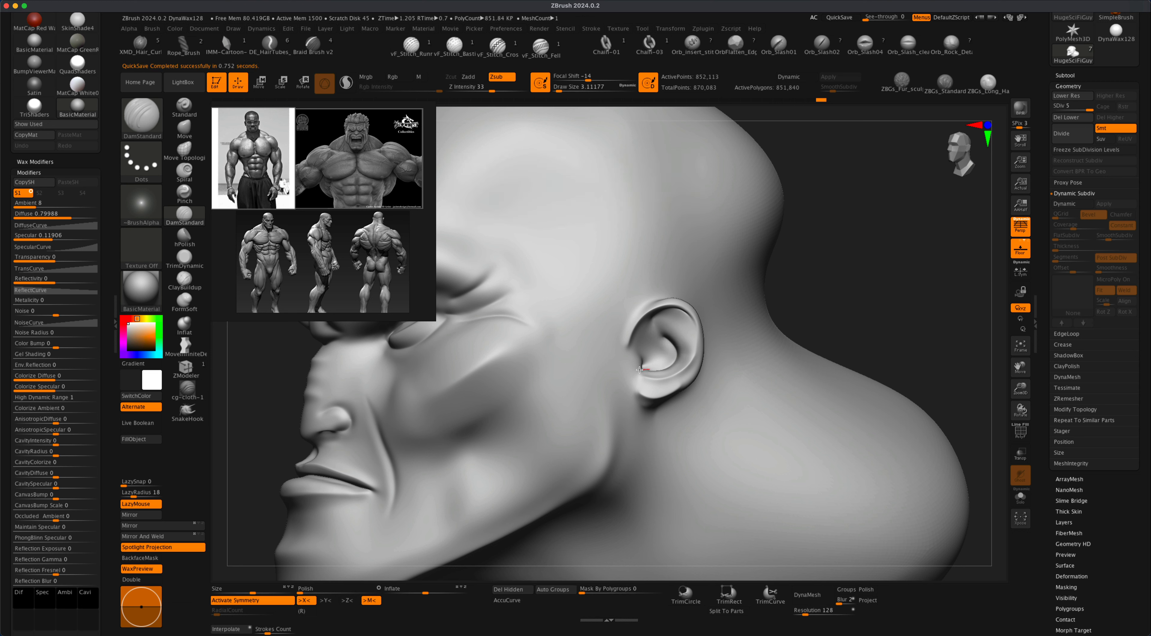
key("shift")
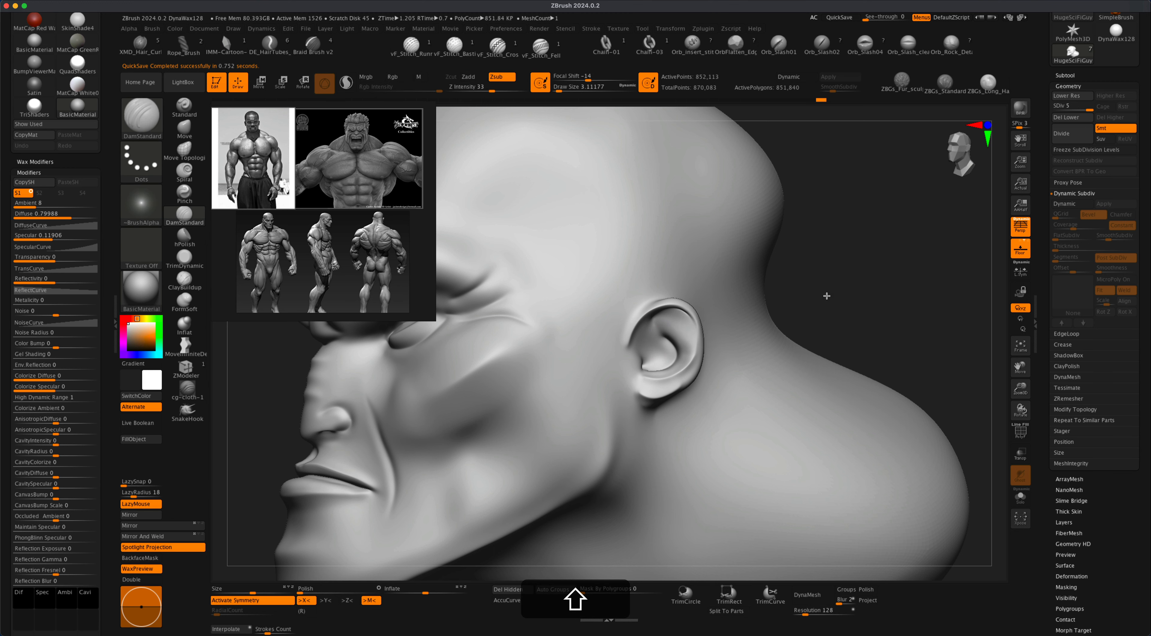
left_click_drag(648, 371, 674, 361, "shift")
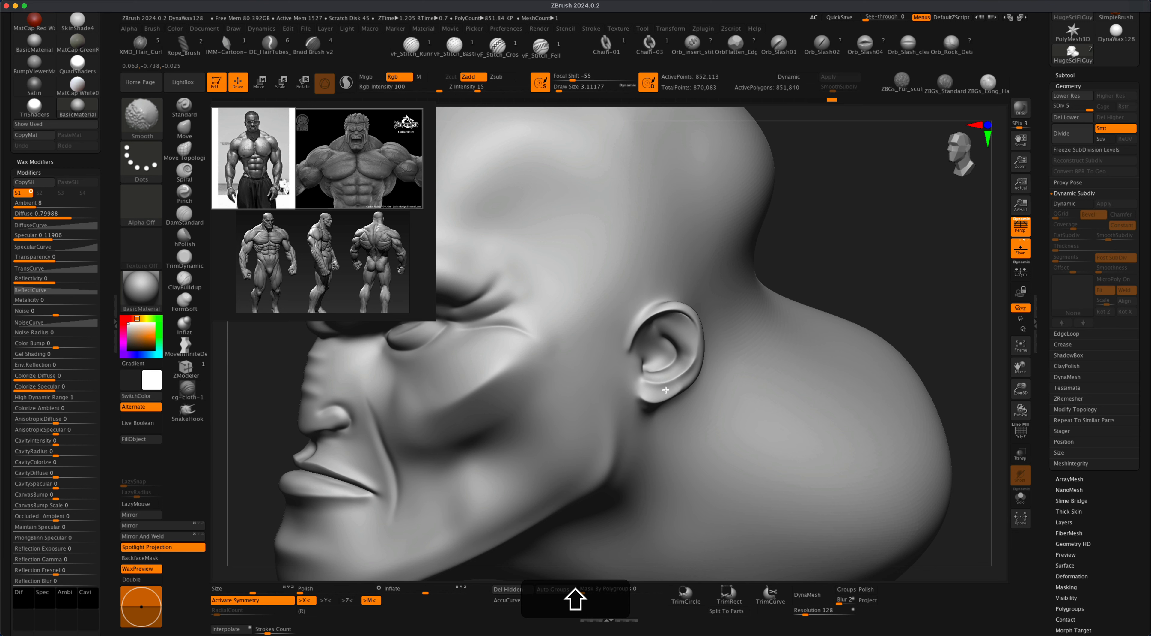
left_click_drag(687, 348, 689, 332, "shift")
- Build up the small form inside the ear's inner hollow with the Inflat brush at a draw size of about 3.11
left_click_drag(851, 229, 818, 237, "shift")
left_click_drag(850, 273, 817, 288)
left_click(182, 324)
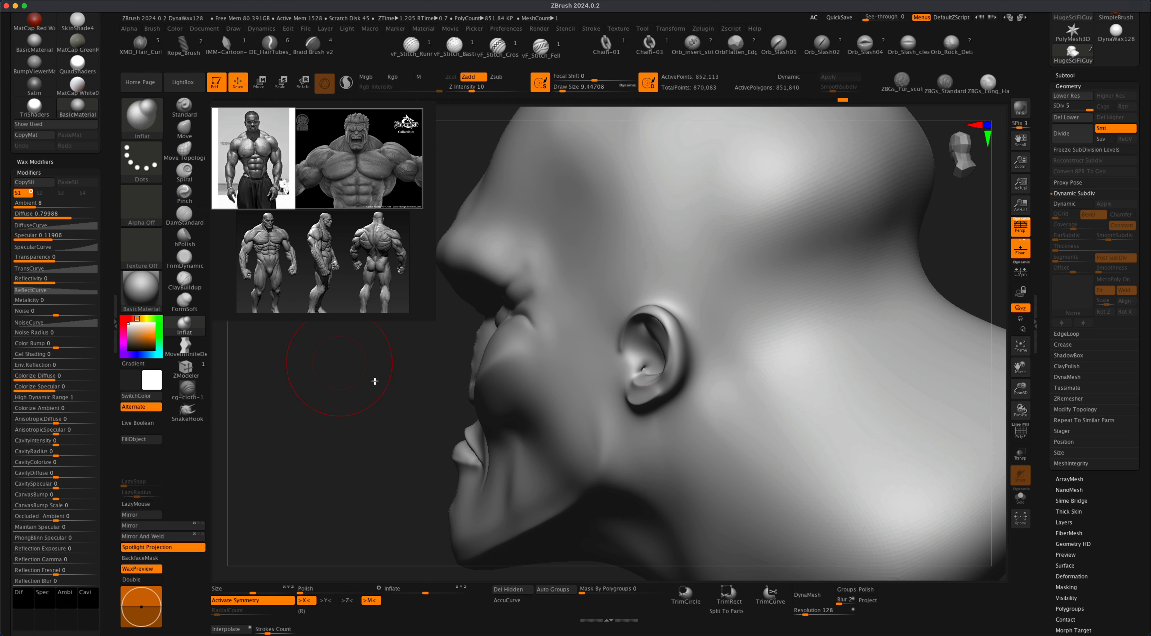
key("s")
mouse_move(389, 392)
left_mouse_down()
mouse_move(395, 414)
mouse_move(422, 399)
left_mouse_up()
key("s")
key("s")
key("alt")
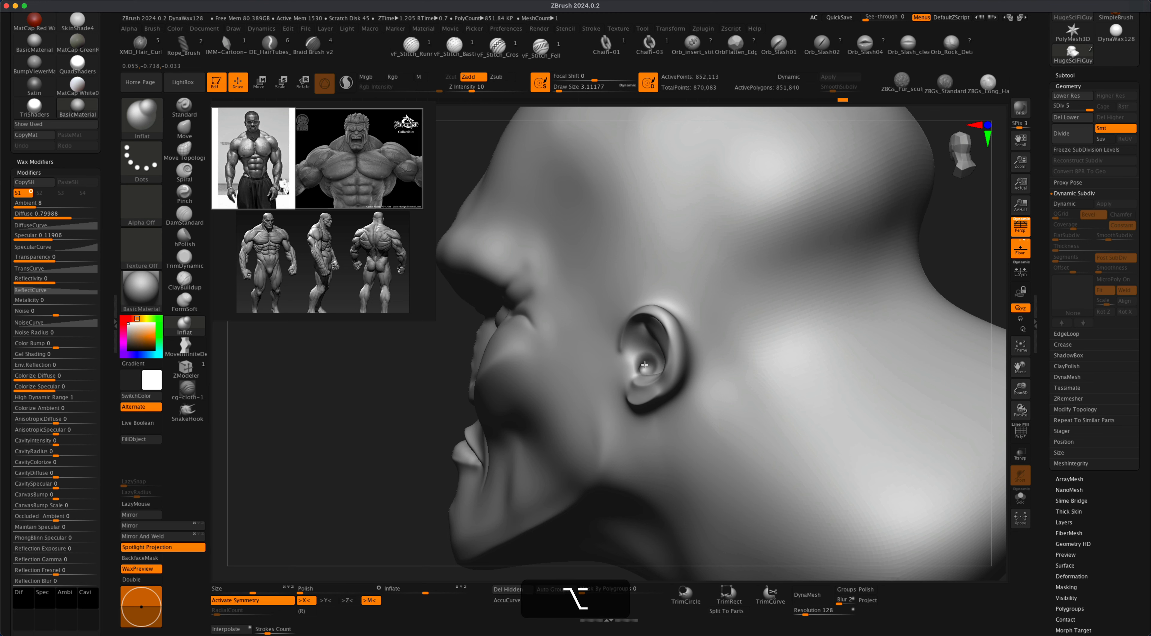
left_click_drag(451, 403, 434, 421)
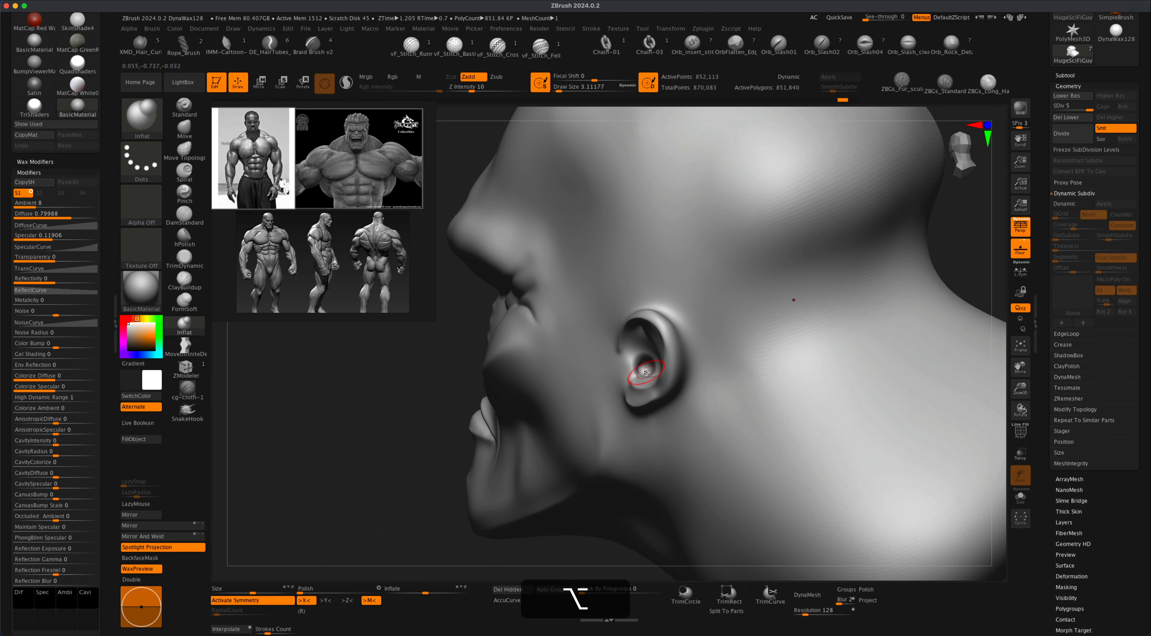
key("alt+super+z")
key("alt+shift+super+z")
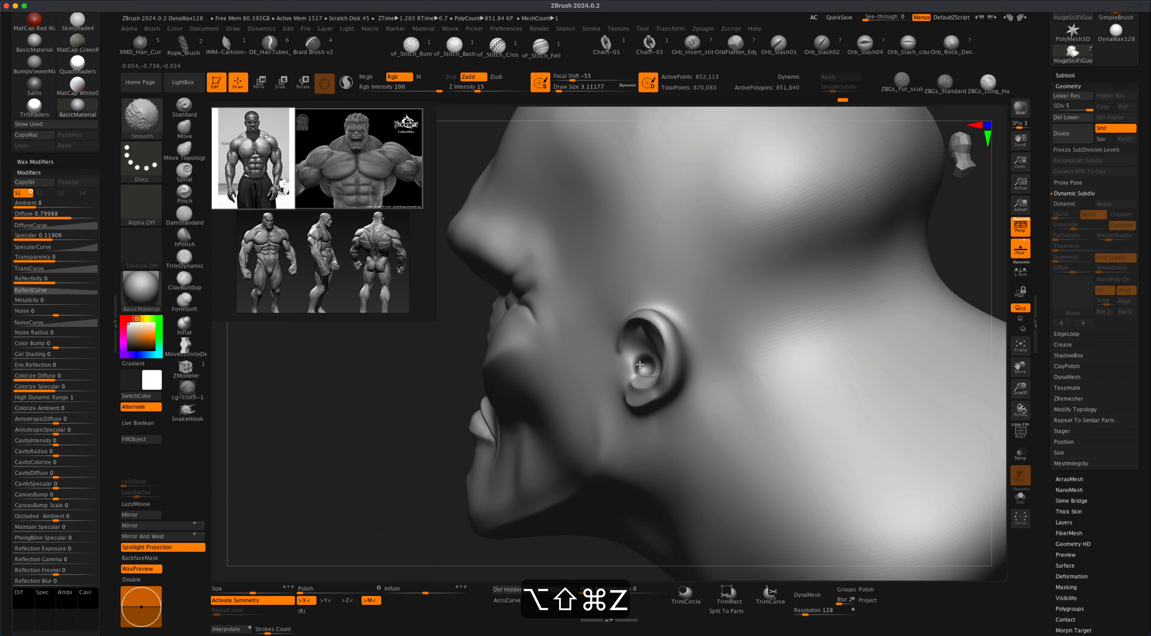
left_click_drag(402, 439, 413, 428)
mouse_move(865, 262)
left_mouse_down()
mouse_move(910, 242)
mouse_move(908, 270)
mouse_move(932, 279)
mouse_move(850, 284)
mouse_move(858, 335)
mouse_move(897, 267)
mouse_move(867, 286)
left_mouse_up()
left_click(184, 195)
left_click(181, 217)
mouse_move(581, 357)
right_mouse_down()
mouse_move(630, 378)
mouse_move(558, 340)
mouse_move(694, 278)
mouse_move(581, 268)
right_mouse_up()
key("shift+super+z")
- Lower the mesh to subdivision level 4 and then 3, and smooth the skin beneath the earlobe
left_click(184, 130)
mouse_move(669, 368)
right_mouse_down()
mouse_move(514, 417)
mouse_move(797, 388)
right_mouse_up()
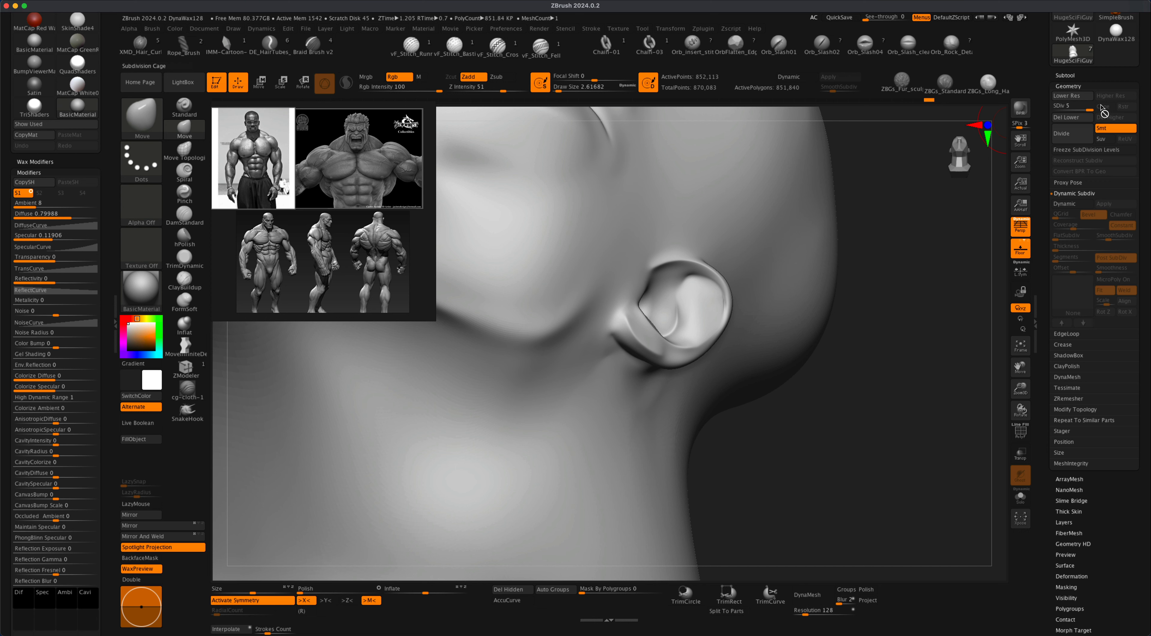
left_click_drag(1092, 110, 1086, 109)
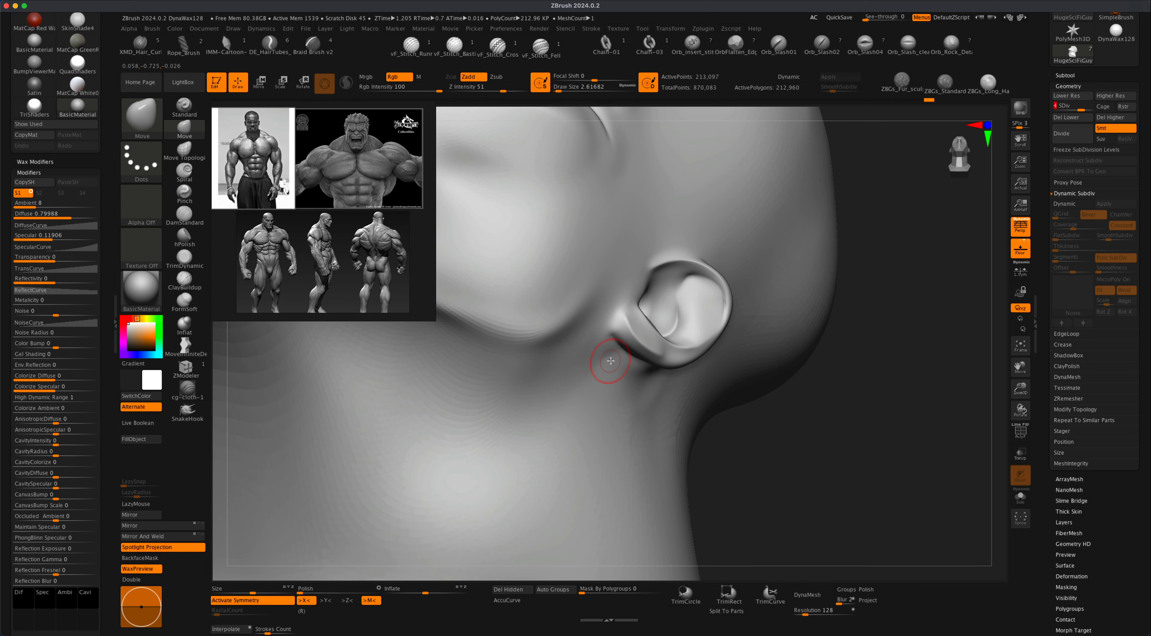
key("shift")
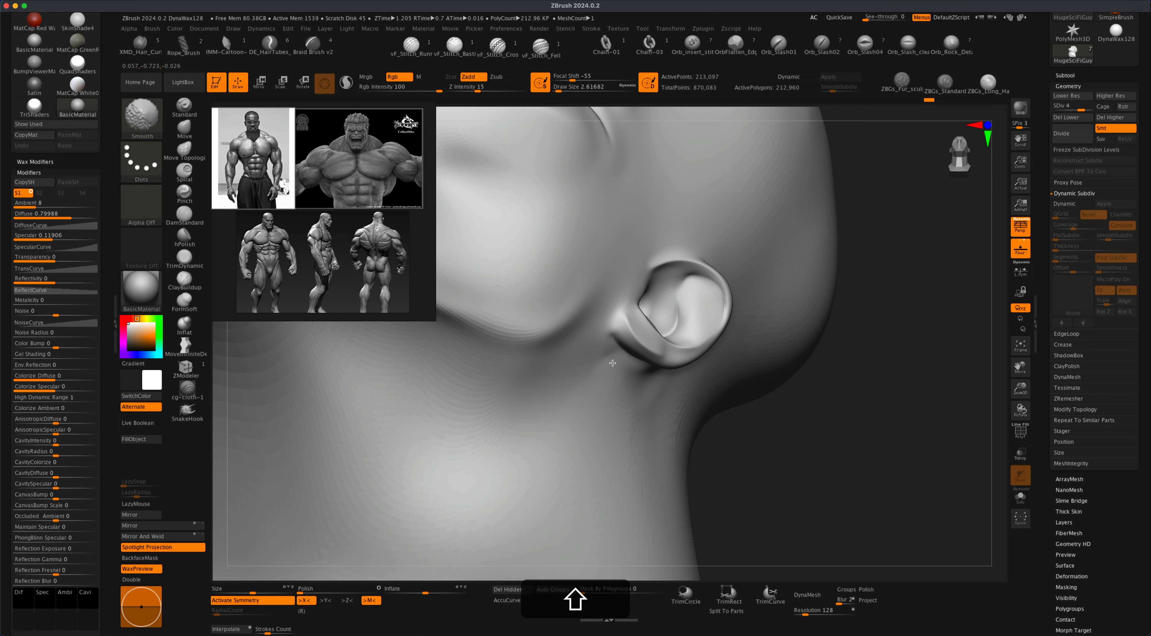
left_click_drag(1083, 109, 1072, 108)
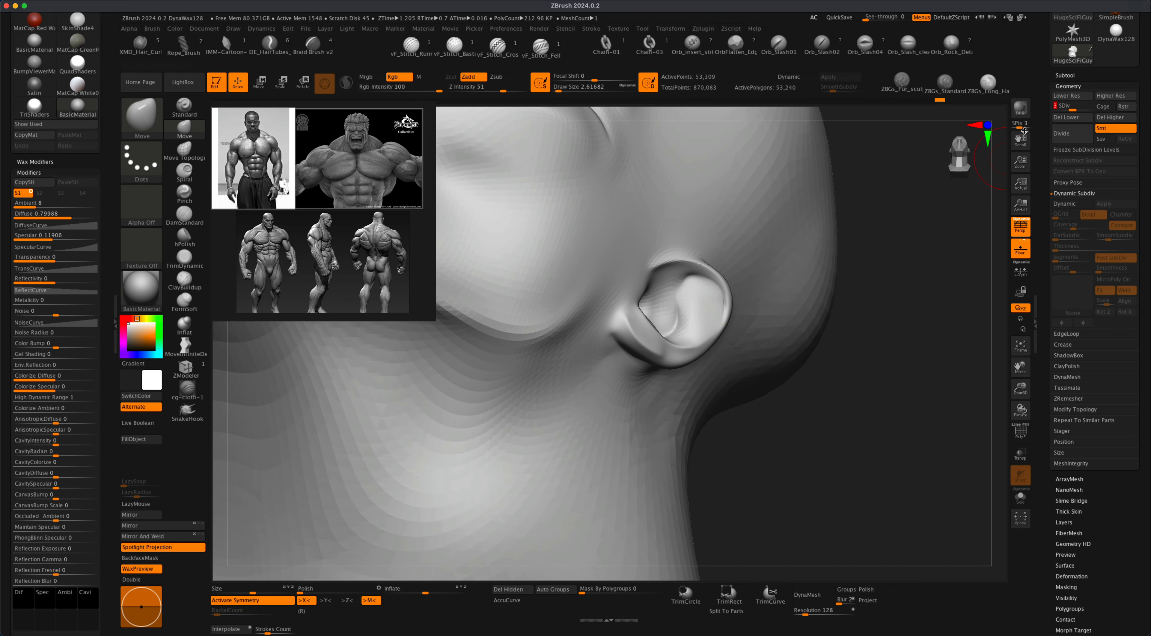
key("shift")
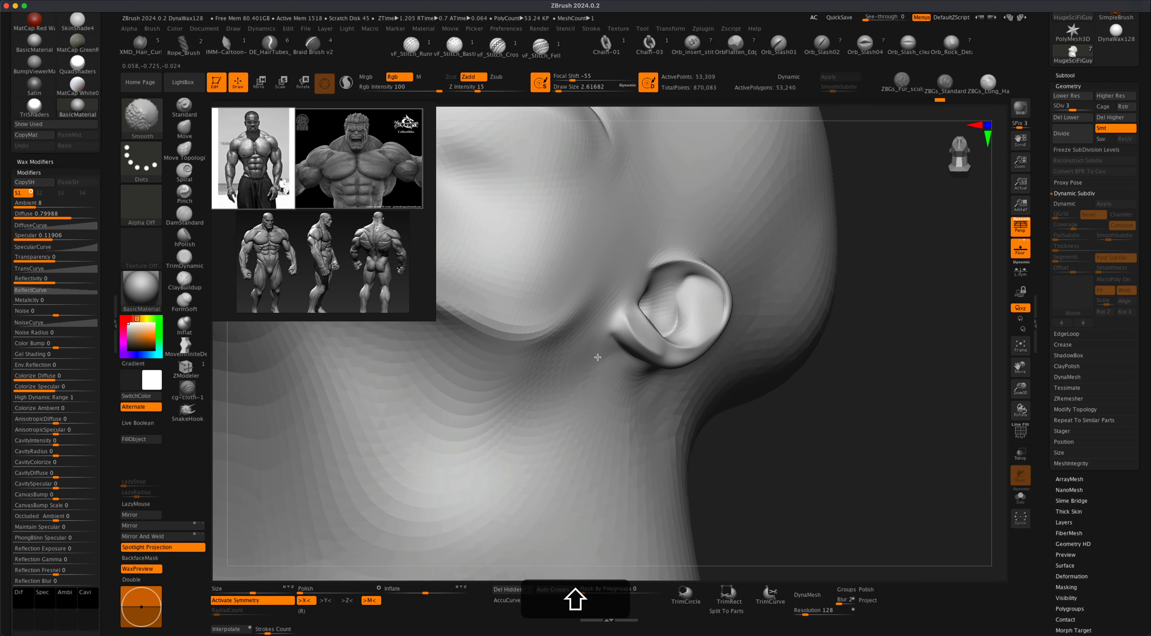
left_click_drag(603, 359, 612, 372, "shift")
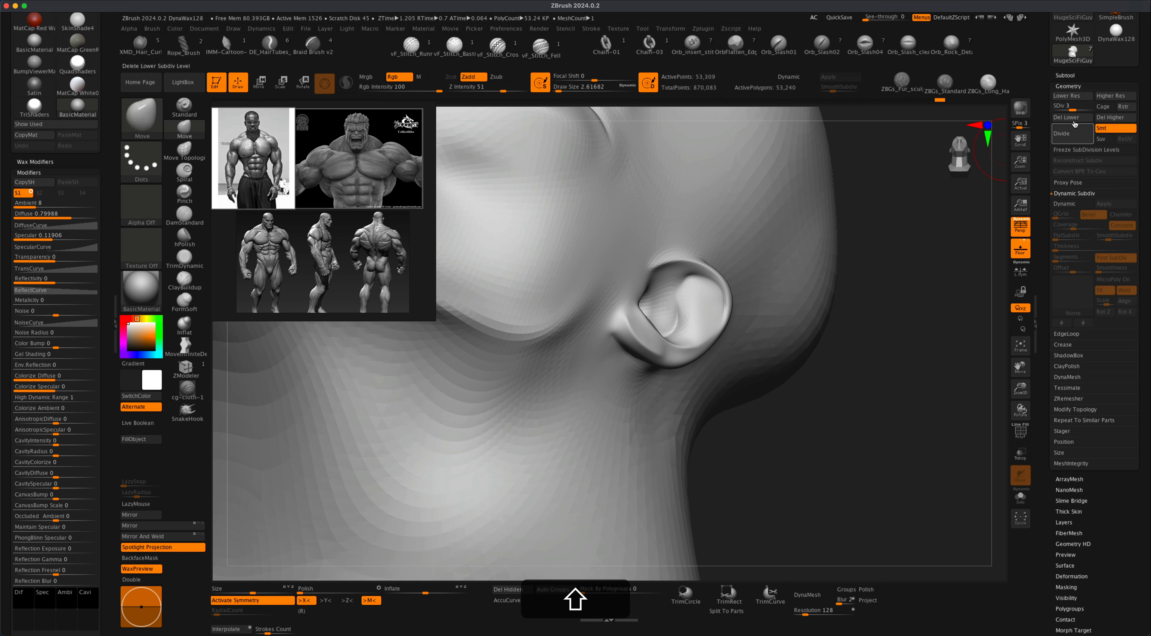
- Return the mesh to subdivision level 5 and smooth the transition from the earlobe into the jaw and neck
left_click_drag(1073, 109, 1094, 109)
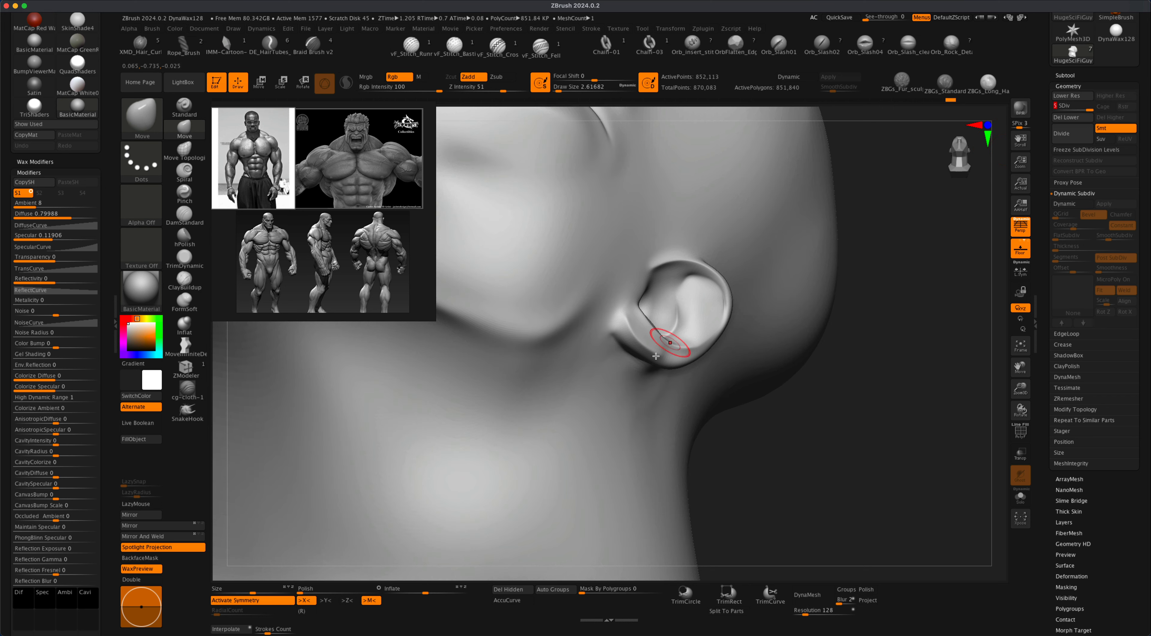
left_click_drag(627, 362, 611, 359, "shift")
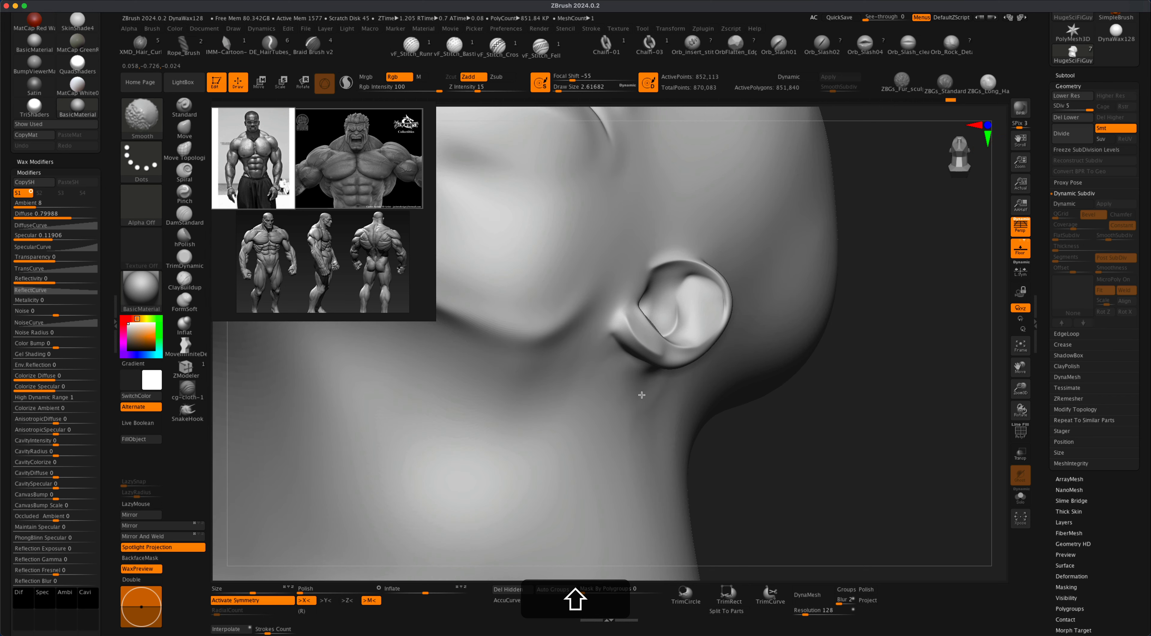
mouse_move(610, 358)
left_mouse_down("shift")
mouse_move(591, 361)
mouse_move(630, 348)
left_mouse_up("shift")
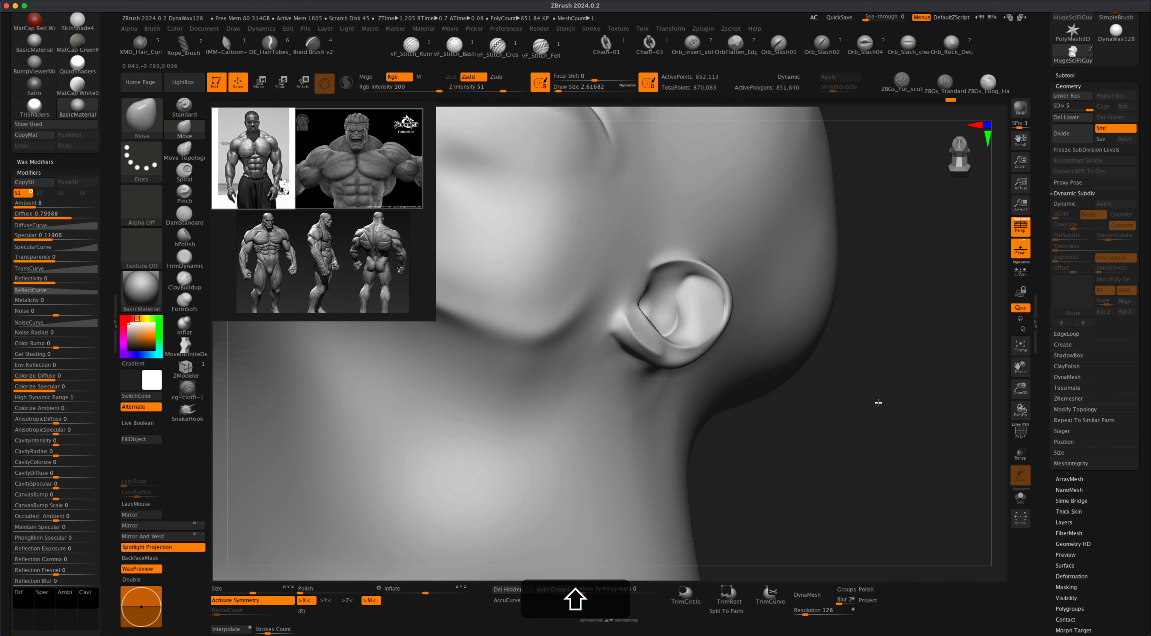
- Carve horizontal wrinkles across the forehead with DamStandard at a draw size of about 3.11
mouse_move(881, 399)
left_mouse_down()
mouse_move(887, 435)
mouse_move(847, 419)
mouse_move(820, 332)
left_mouse_up()
mouse_move(807, 373)
left_mouse_down("alt")
mouse_move(874, 366)
mouse_move(840, 363)
mouse_move(869, 362)
mouse_move(871, 329)
mouse_move(894, 349)
mouse_move(913, 252)
mouse_move(924, 272)
left_mouse_up("alt")
left_click(184, 192)
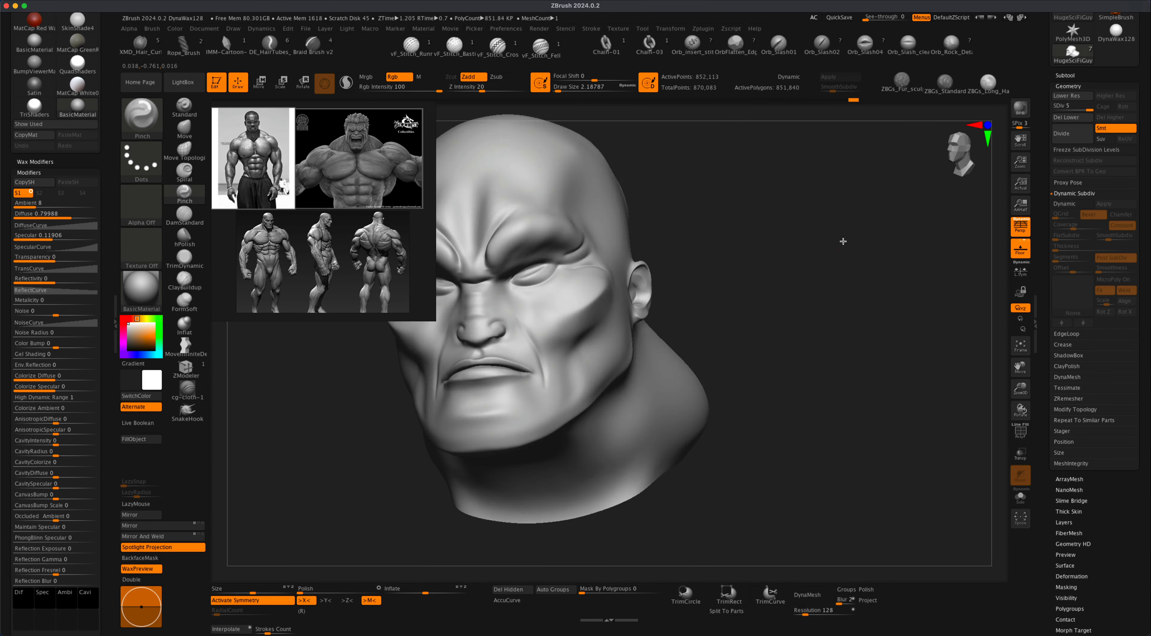
left_click(185, 213)
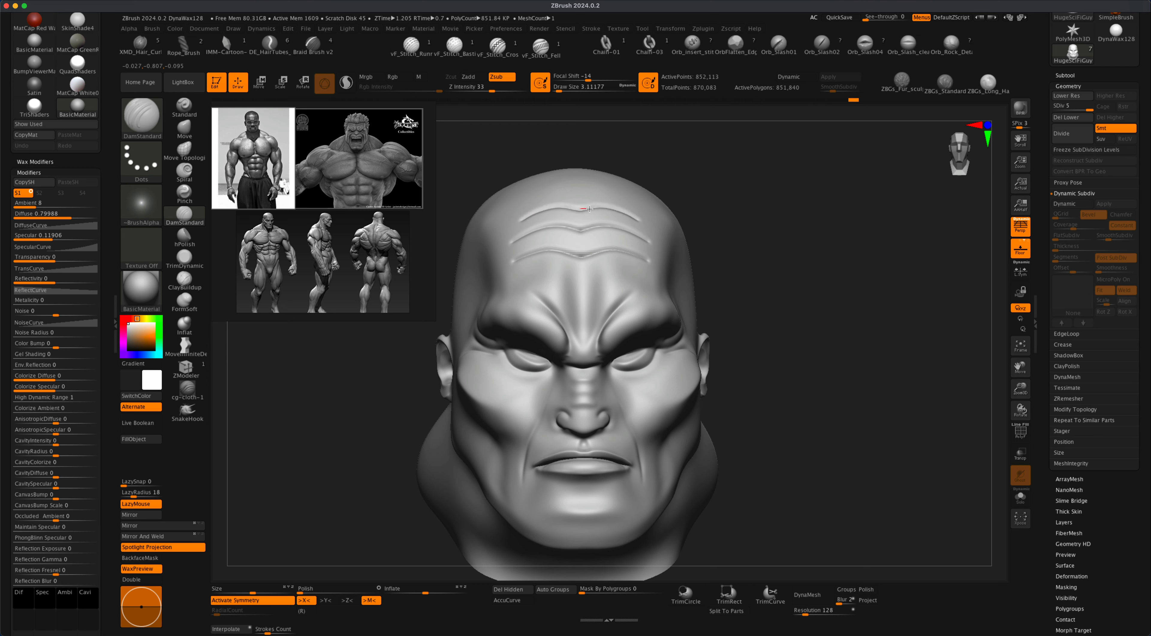
left_click_drag(864, 227, 859, 265, "alt")
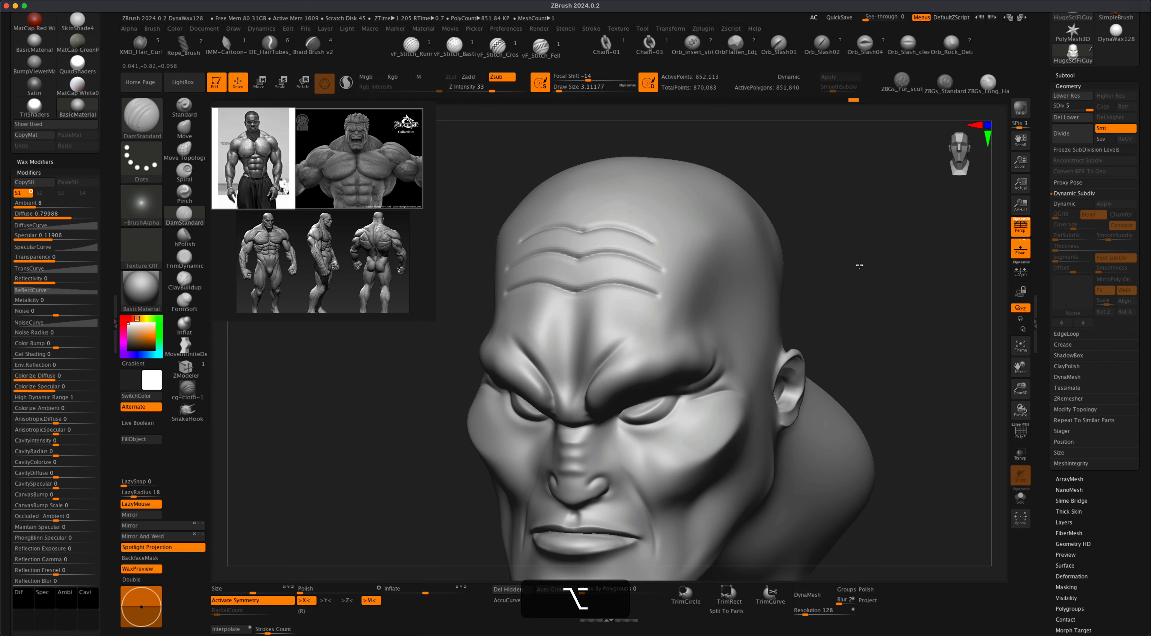
- Soften the horizontal forehead wrinkles with the Smooth brush at a draw size of about 8.42
left_click_drag(956, 165, 943, 185, "alt")
key("shift+s")
mouse_move(655, 275)
left_mouse_down("shift")
mouse_move(556, 258)
mouse_move(653, 270)
left_mouse_up("shift")
key("s")
mouse_move(644, 286)
left_mouse_down("shift")
mouse_move(659, 298)
mouse_move(697, 265)
left_mouse_up("shift")
key("shift+s")
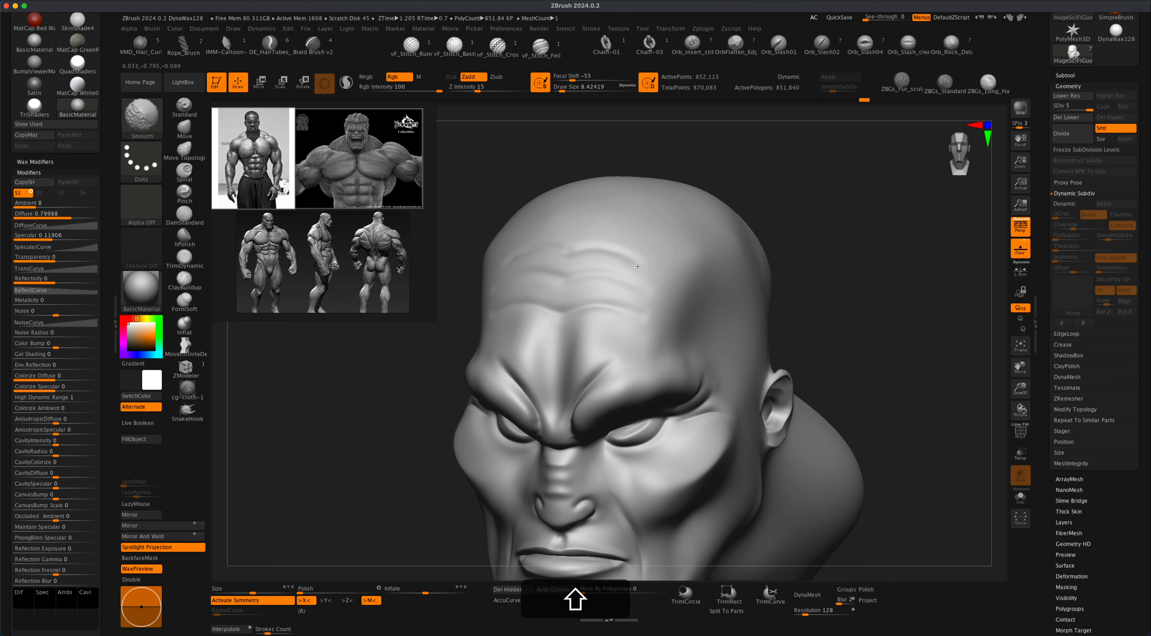
- Raise a ridge along the upper edge of the brow with inverted DamStandard at a draw size of about 4.99, undoing trial strokes
mouse_move(841, 249)
left_mouse_down("shift")
mouse_move(848, 244)
mouse_move(825, 226)
left_mouse_up("shift")
mouse_move(796, 315)
left_mouse_down()
mouse_move(799, 326)
mouse_move(832, 303)
mouse_move(727, 300)
mouse_move(851, 257)
mouse_move(632, 353)
mouse_move(663, 328)
left_mouse_up()
key("super+z")
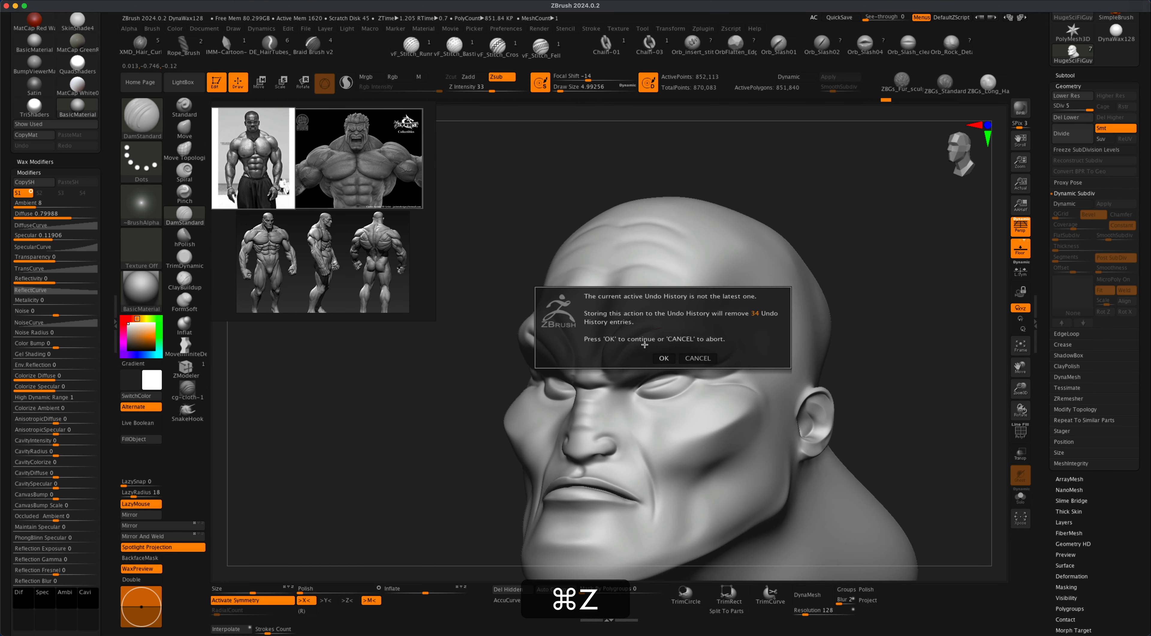
left_click(669, 357)
key("super+z")
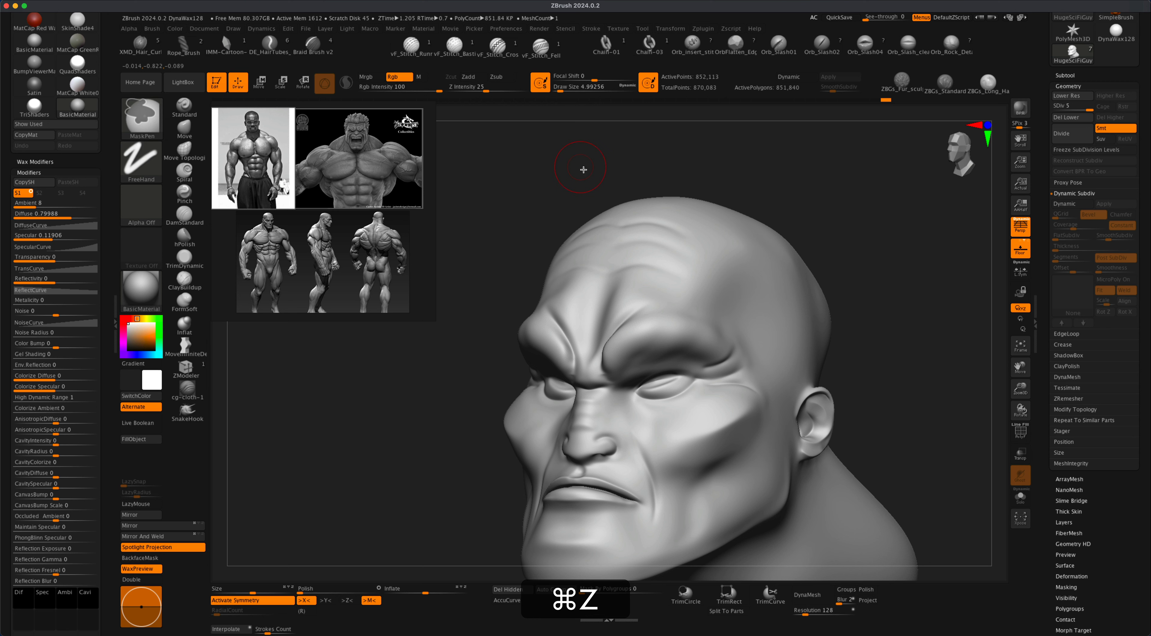
key("alt")
left_click_drag(624, 349, 699, 330, "alt")
key("alt+super+z")
mouse_move(613, 367)
left_mouse_down("alt")
mouse_move(643, 335)
mouse_move(673, 322)
mouse_move(621, 347)
mouse_move(697, 328)
left_mouse_up("alt")
key("alt+super+z")
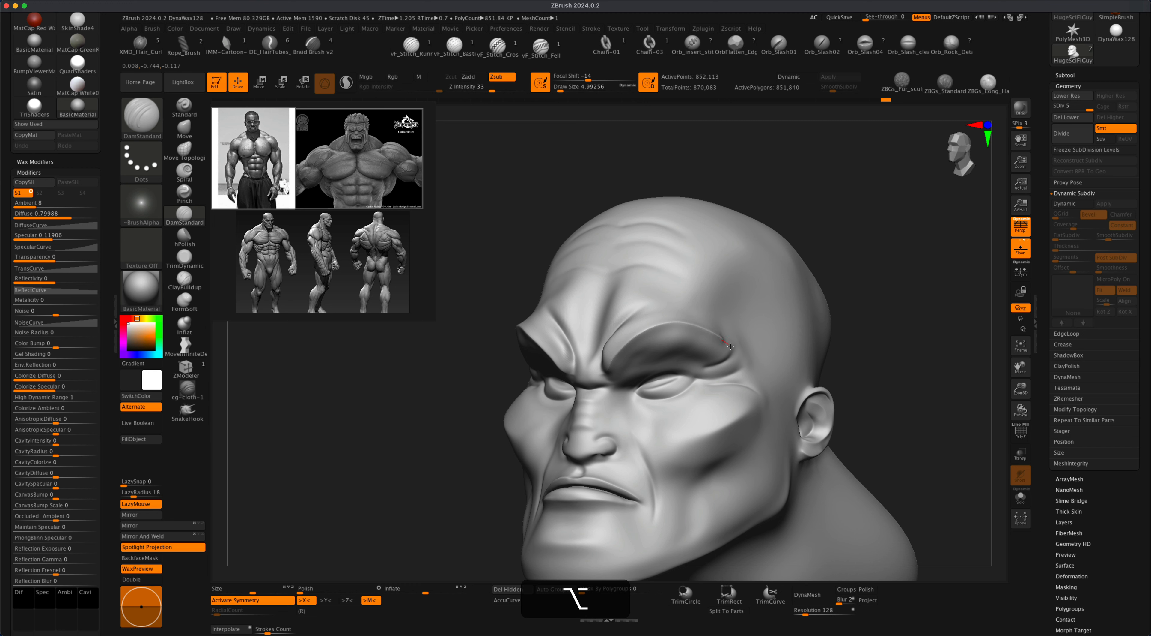
- Smooth the raised brow ridge from its outer end toward the middle of the brow
key("shift")
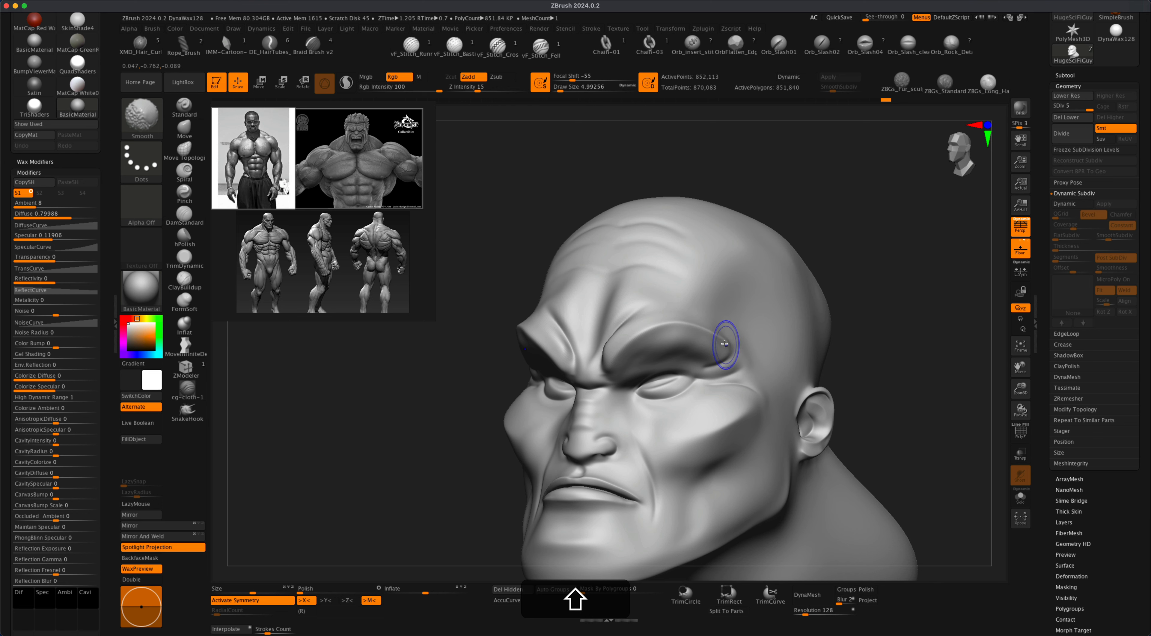
right_click_drag(789, 326, 729, 345)
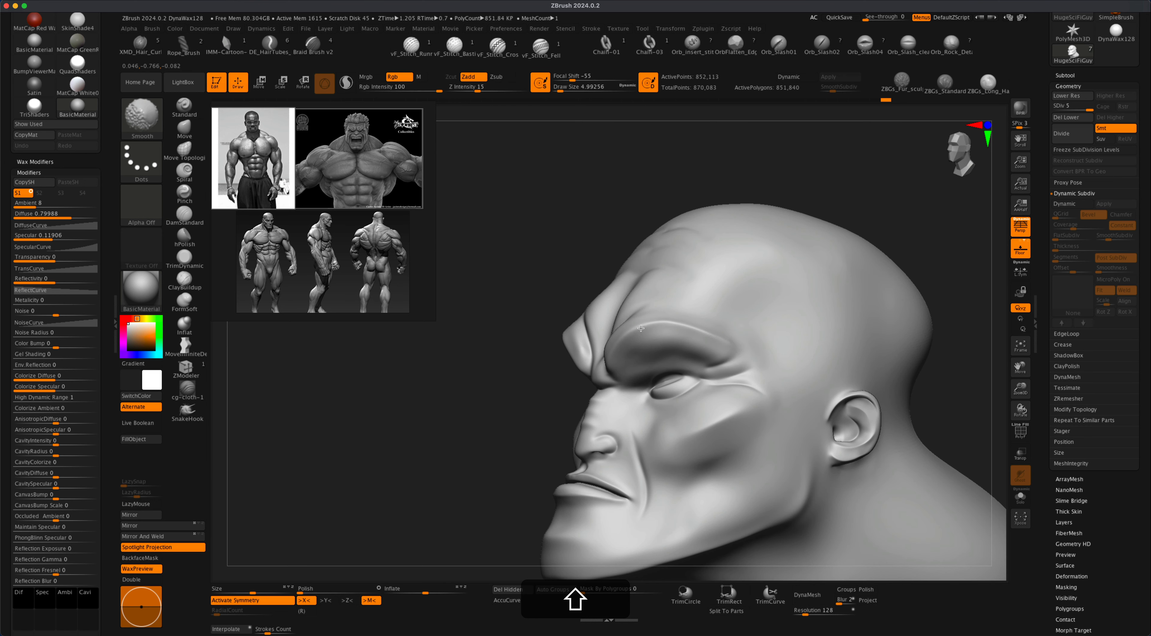
mouse_move(641, 328)
right_mouse_down("shift")
mouse_move(494, 419)
mouse_move(508, 420)
right_mouse_up("shift")
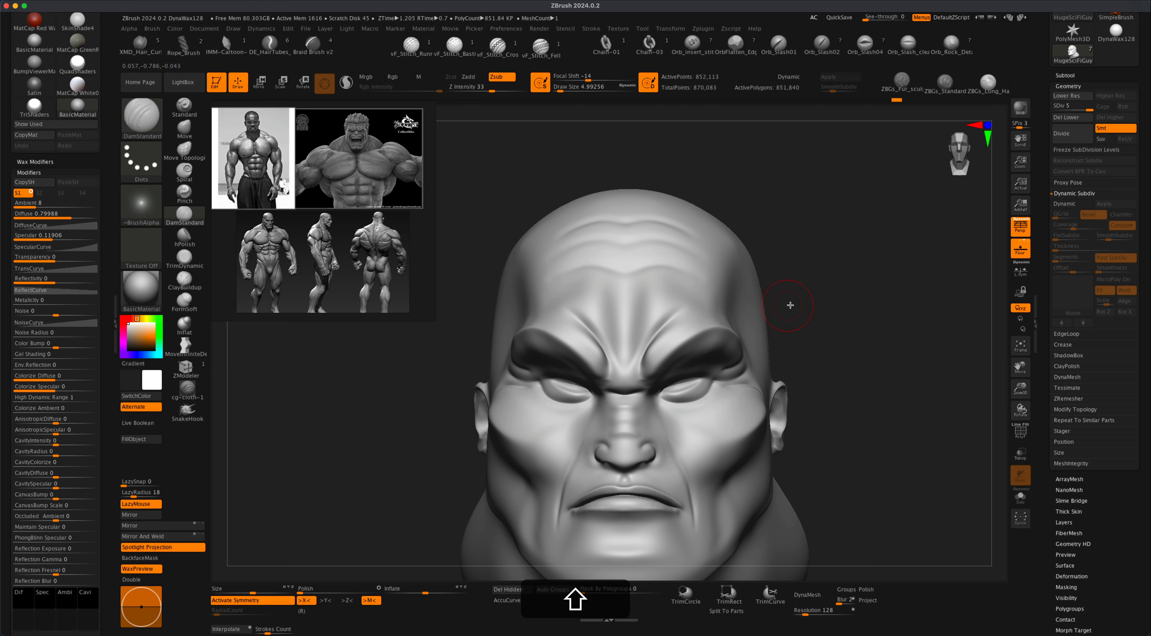
- Carve creases across the nape of the neck with DamStandard at a draw size of about 4.99, undoing a trial stroke
mouse_move(827, 268)
right_mouse_down("alt")
mouse_move(821, 226)
mouse_move(799, 307)
mouse_move(778, 299)
mouse_move(774, 318)
mouse_move(740, 329)
mouse_move(803, 301)
mouse_move(788, 305)
right_mouse_up("alt")
mouse_move(599, 424)
left_mouse_down()
mouse_move(608, 409)
mouse_move(679, 396)
left_mouse_up()
key("super+z")
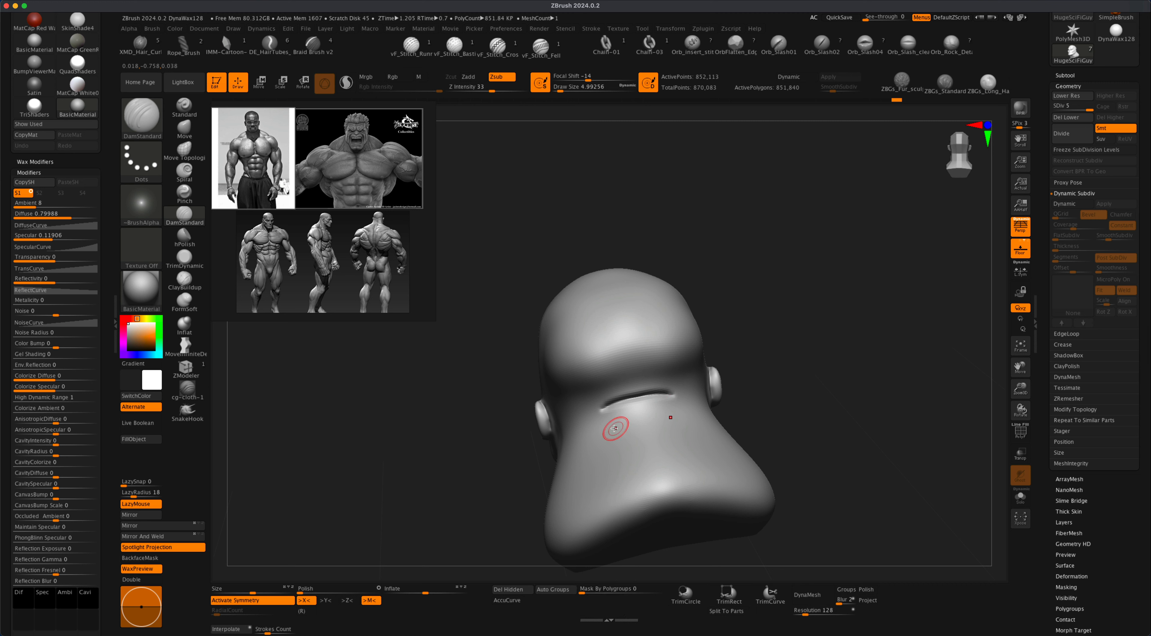
- Set the draw size to about 15.55 and smooth the creases across the nape
key("s")
left_click_drag(753, 352, 763, 353)
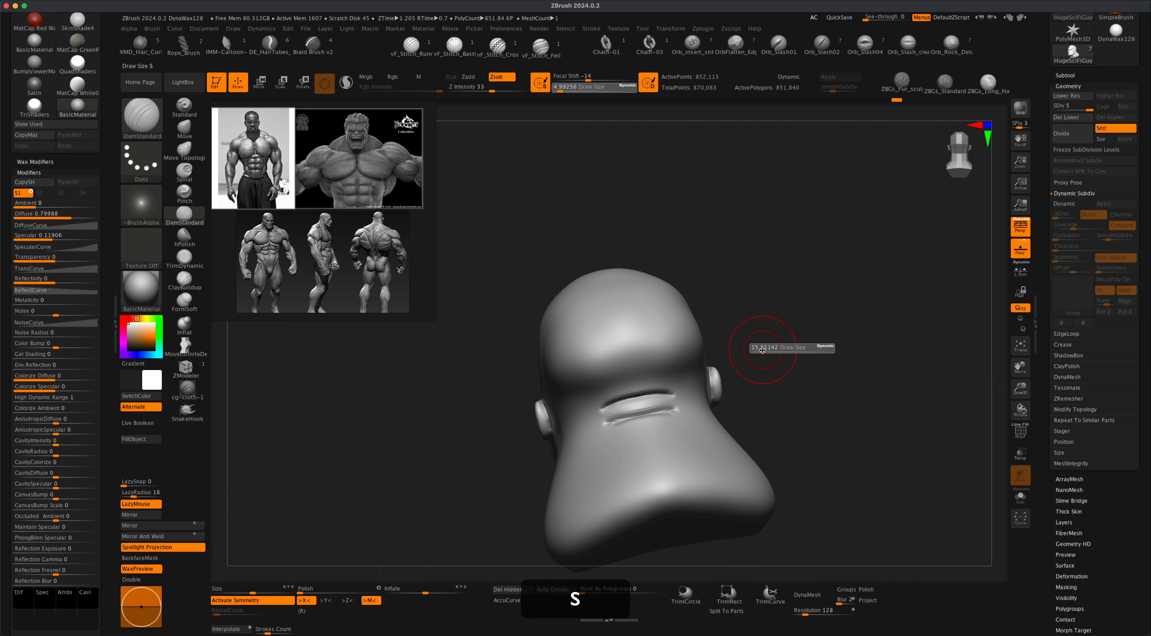
left_click_drag(608, 417, 688, 406, "shift")
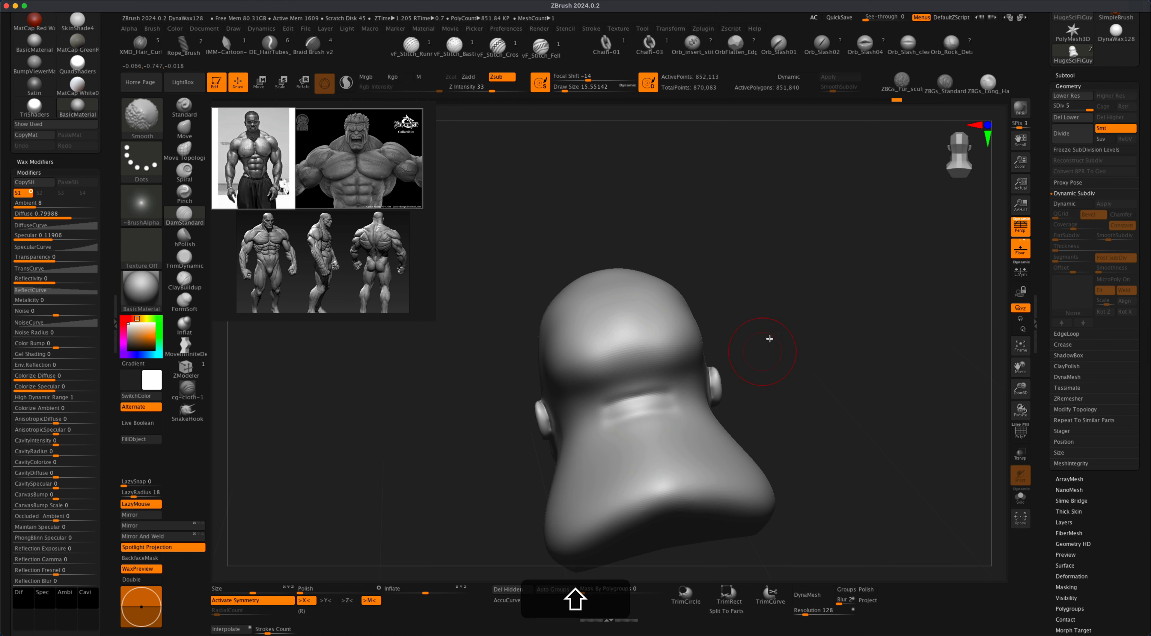
- Carve a broad crease across the base of the skull with DamStandard at a draw size of about 7.47
key("shift+s")
left_click_drag(780, 330, 760, 330)
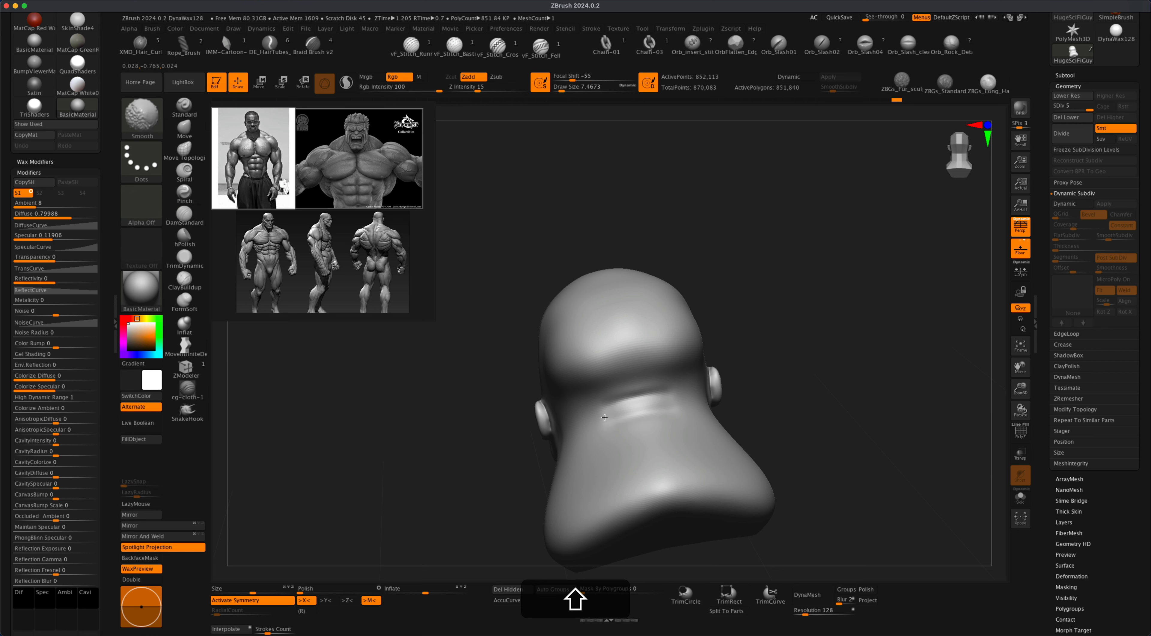
mouse_move(579, 368)
left_mouse_down()
mouse_move(697, 344)
mouse_move(682, 343)
mouse_move(804, 296)
mouse_move(711, 358)
left_mouse_up()
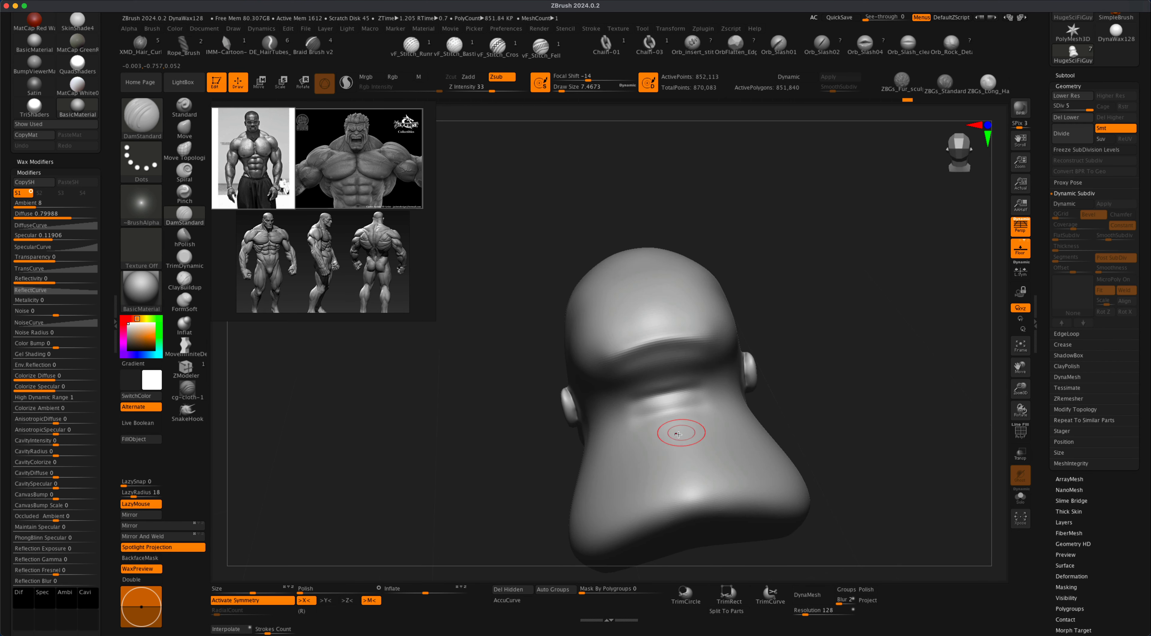
- Move the reference image board down beside the lower half of the face
mouse_move(795, 295)
left_mouse_down()
mouse_move(805, 278)
mouse_move(813, 309)
mouse_move(774, 302)
mouse_move(766, 274)
mouse_move(748, 326)
mouse_move(763, 288)
mouse_move(707, 311)
left_mouse_up()
mouse_move(784, 332)
left_mouse_down()
mouse_move(771, 314)
mouse_move(753, 336)
mouse_move(758, 356)
mouse_move(763, 291)
mouse_move(755, 354)
mouse_move(768, 345)
mouse_move(773, 354)
mouse_move(758, 343)
mouse_move(773, 360)
mouse_move(784, 337)
mouse_move(745, 341)
left_mouse_up()
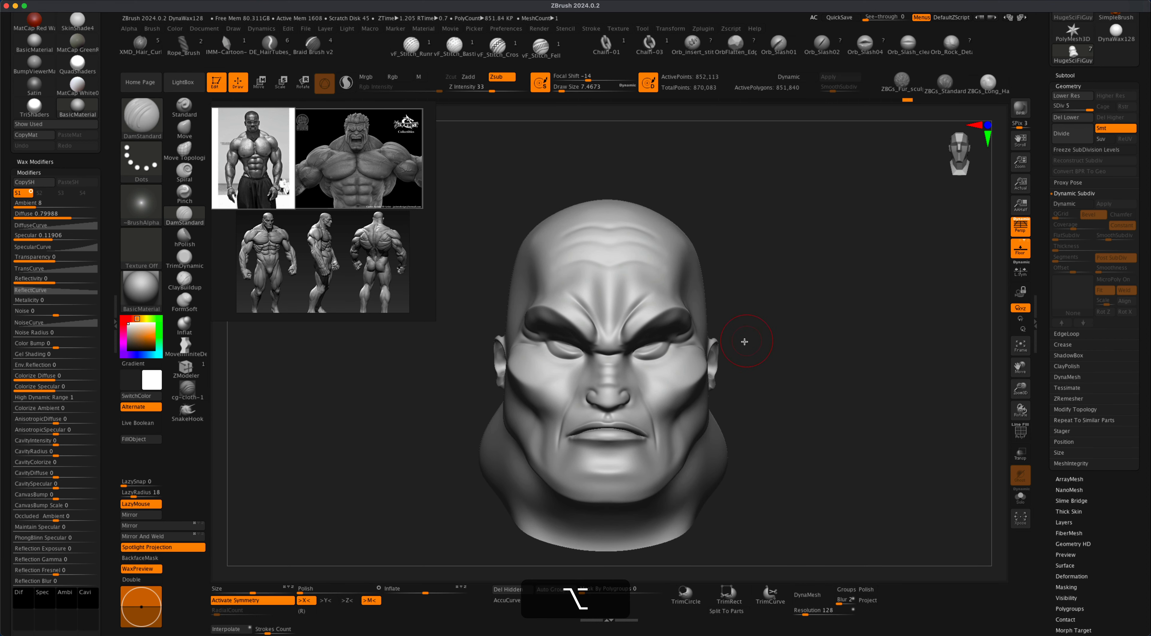
right_click_drag(394, 448, 412, 464)
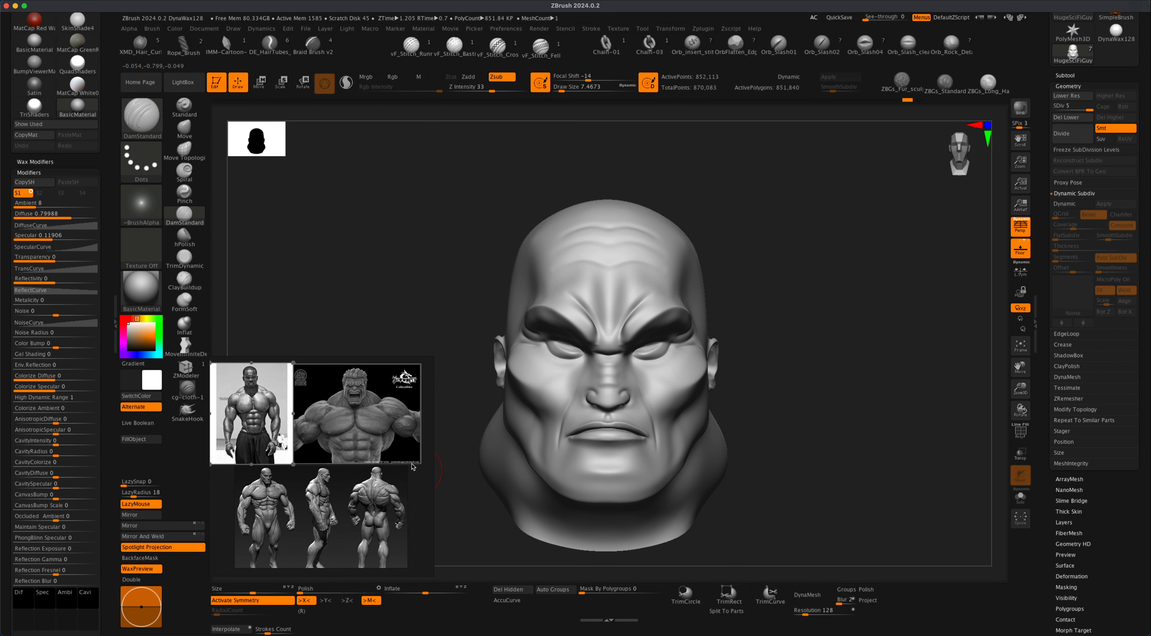
- Choose the IMM MachineParts insert brush with the first RecessedDial mesh and try it on the eye
left_click(145, 118)
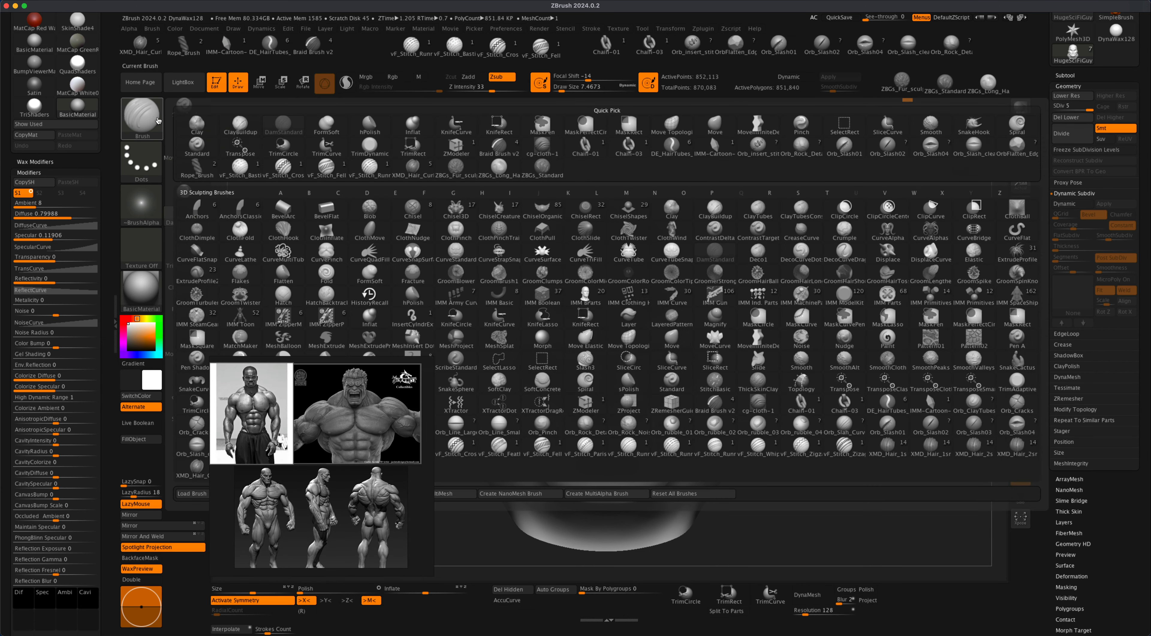
key("i")
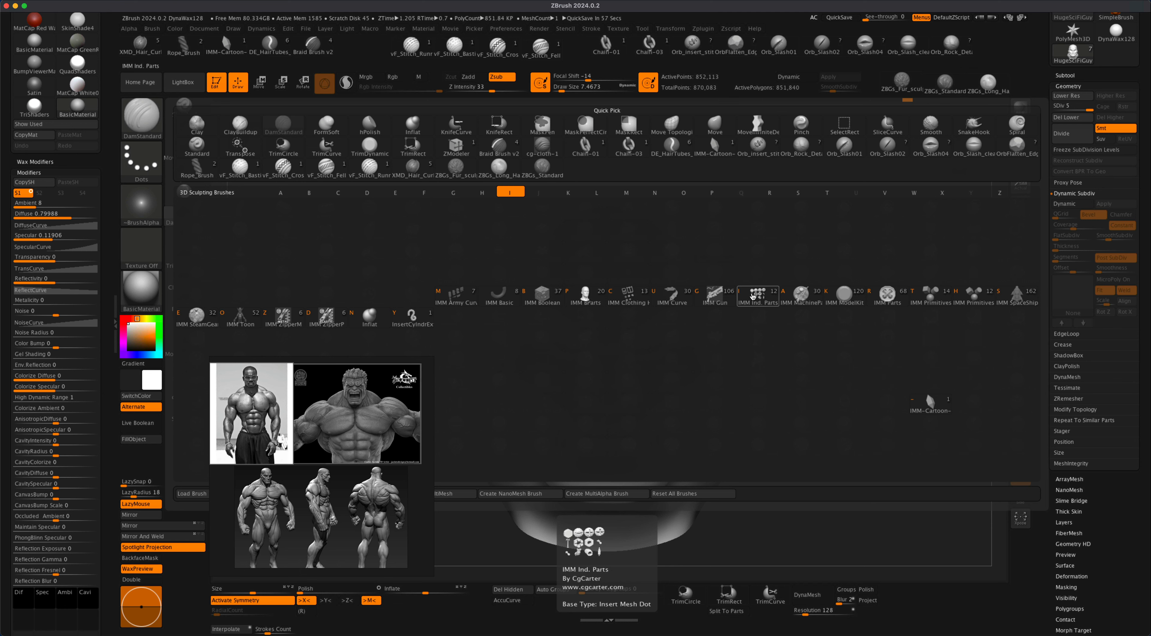
left_click(800, 293)
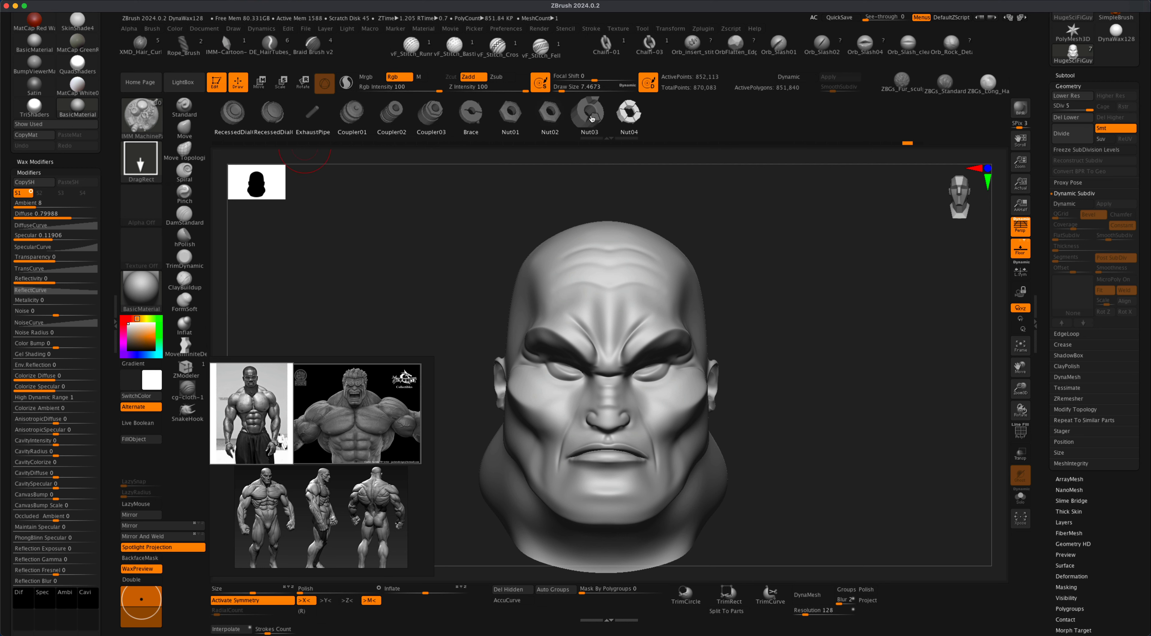
left_click(233, 117)
left_click(660, 371)
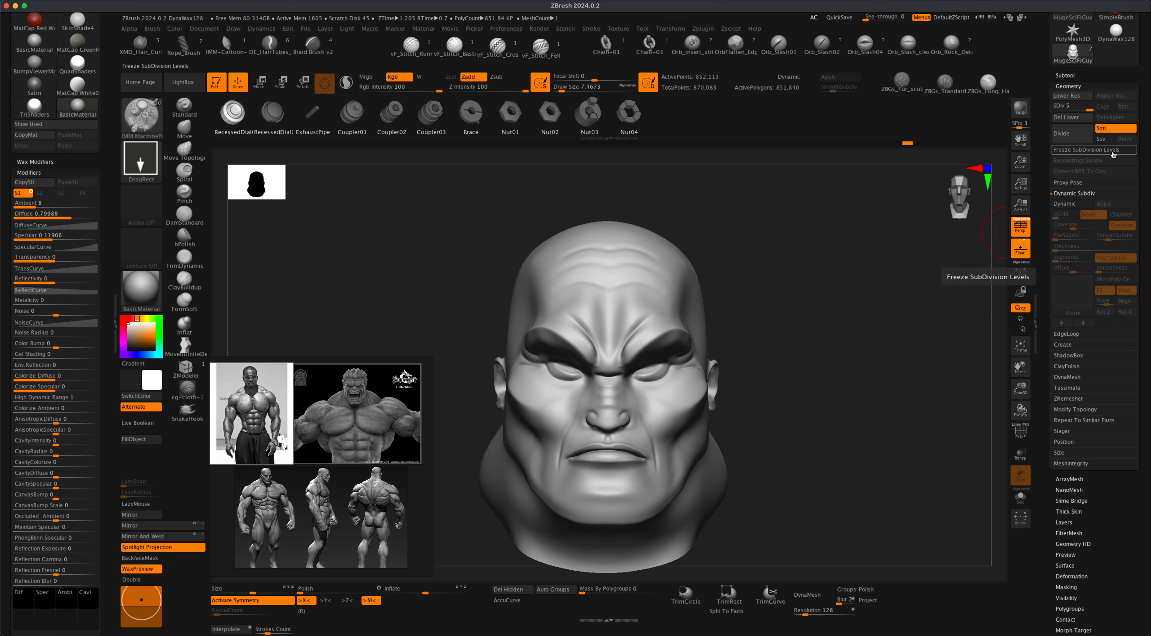
- Freeze the head's subdivision levels and try a mirrored pair of dials over the eyes, undoing the insertion
left_click(1083, 153)
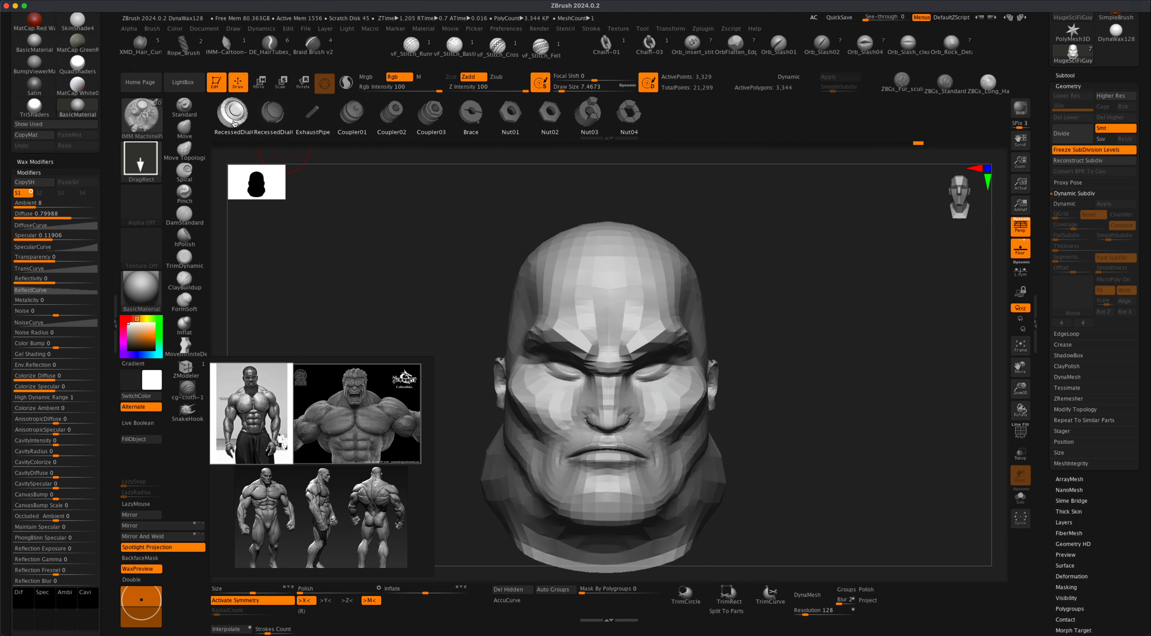
left_click_drag(649, 365, 639, 404)
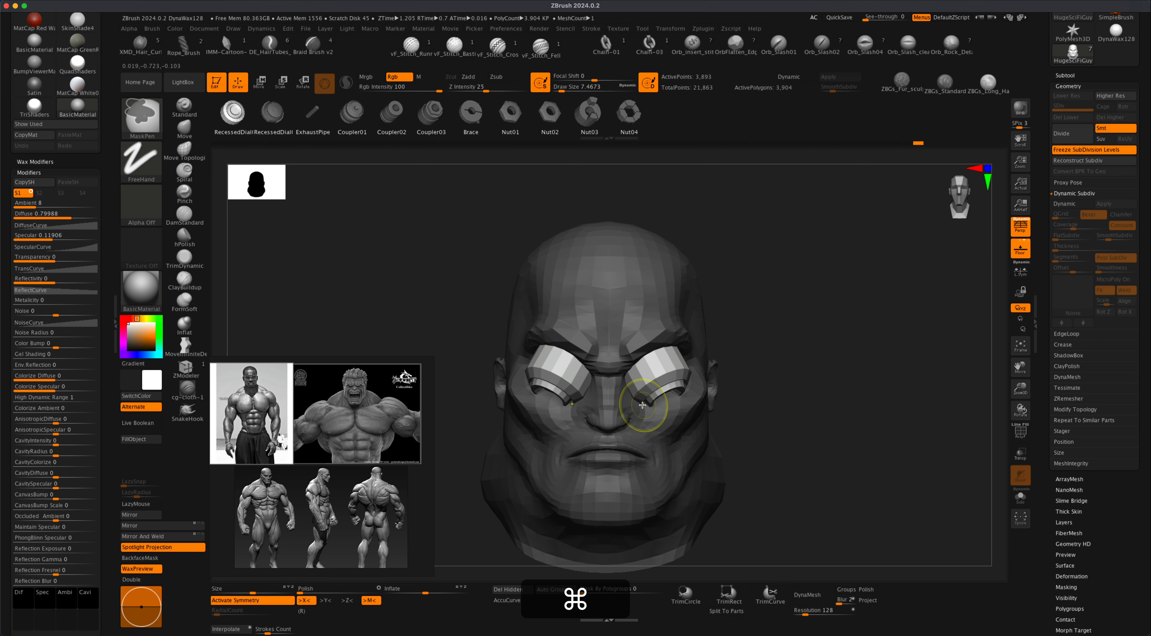
key("super+z")
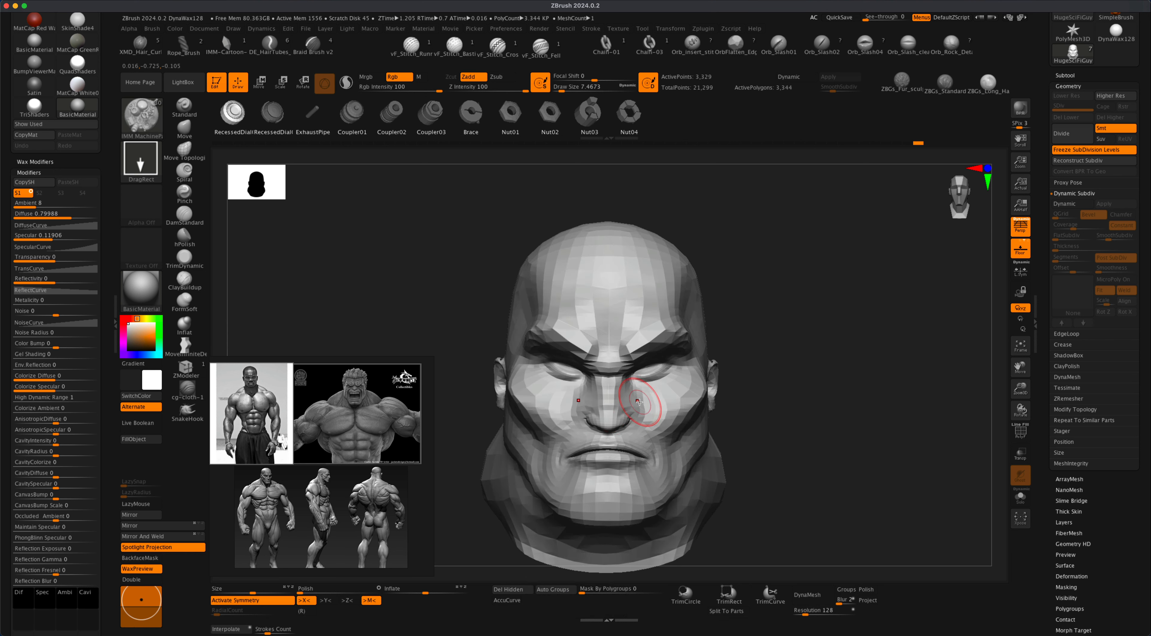
- Turn off symmetry and insert a single RecessedDial mesh between the eyes at the bridge of the nose
key("x")
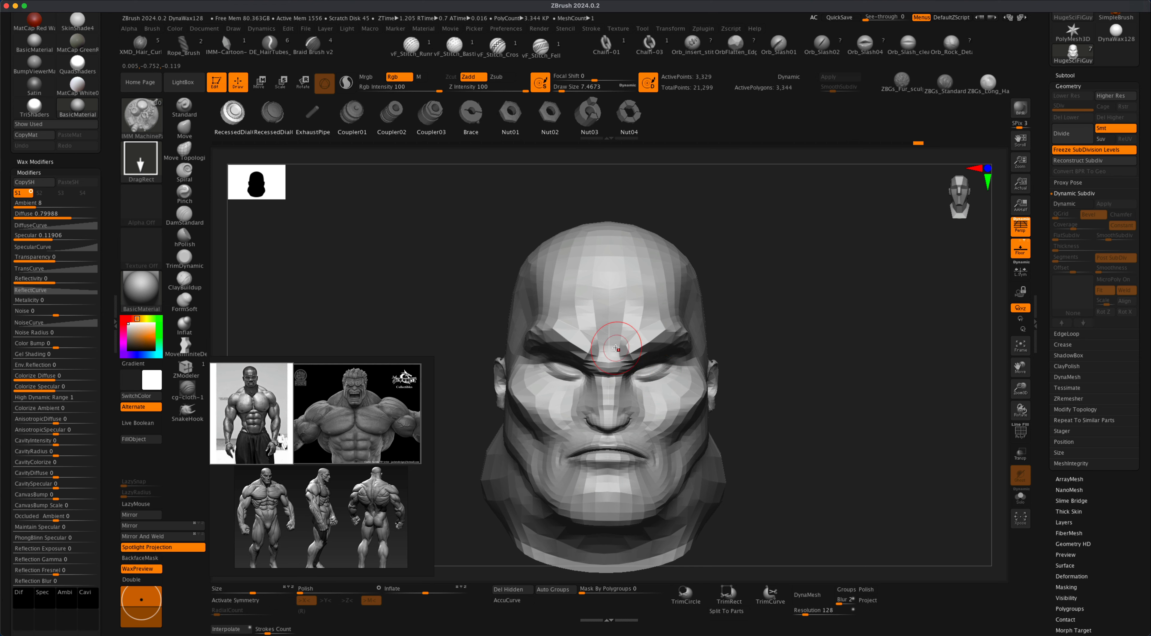
mouse_move(800, 379)
left_mouse_down("alt")
mouse_move(813, 403)
mouse_move(847, 394)
mouse_move(853, 406)
mouse_move(840, 406)
left_mouse_up("alt")
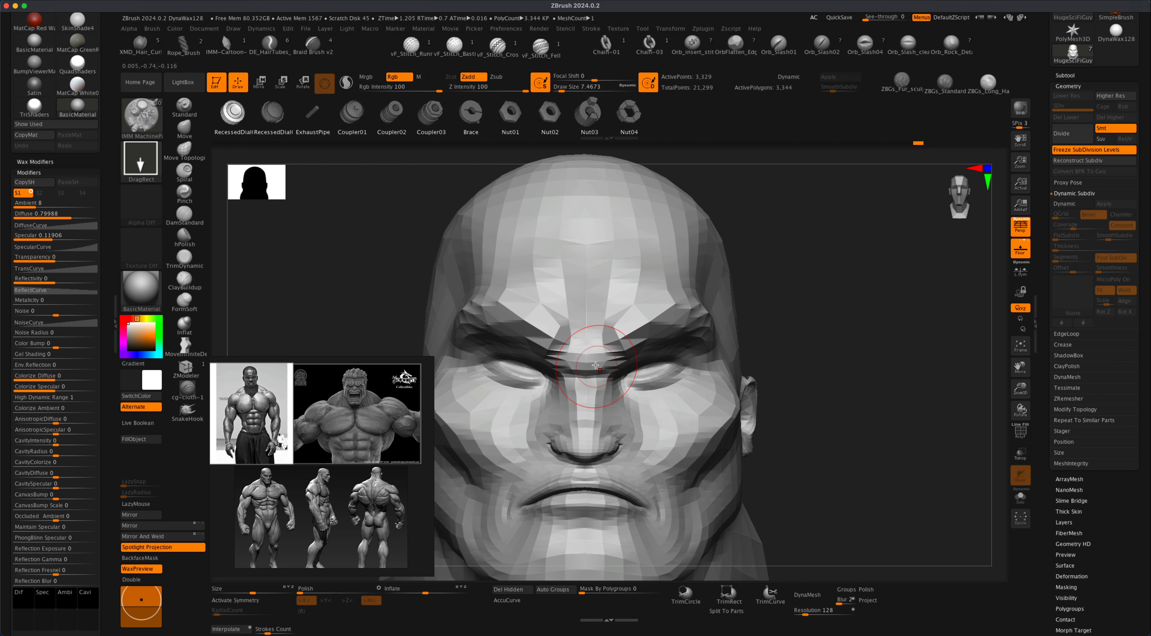
left_click_drag(595, 355, 581, 412)
mouse_move(904, 422)
left_mouse_down()
mouse_move(915, 422)
mouse_move(872, 426)
mouse_move(906, 424)
left_mouse_up()
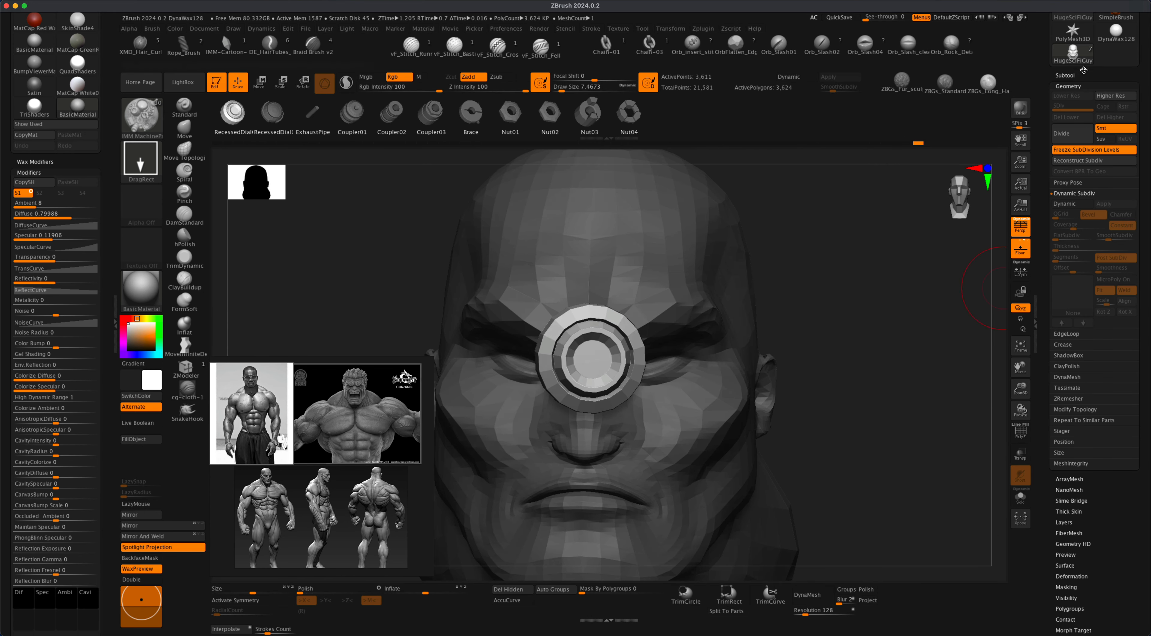
- Split the unmasked dial from the head into its own subtool and make it visible
left_click(1071, 75)
left_click(1082, 484)
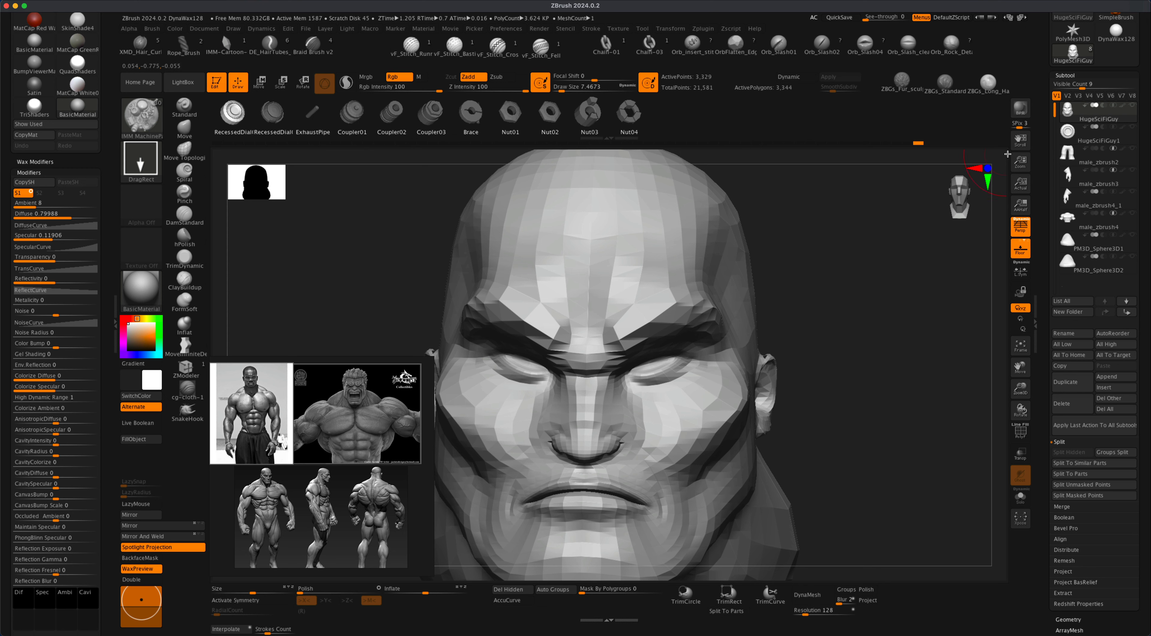
left_click(1132, 127)
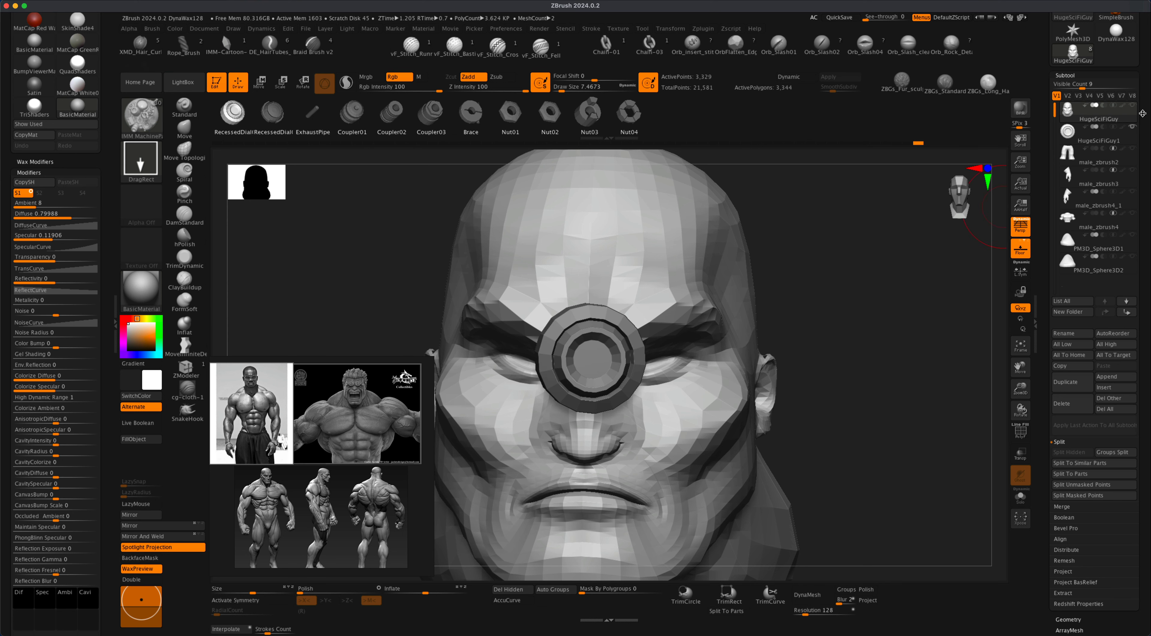
mouse_move(1126, 116)
- Unfreeze the head's subdivision levels to bring back its sculpted detail
left_click(1077, 619)
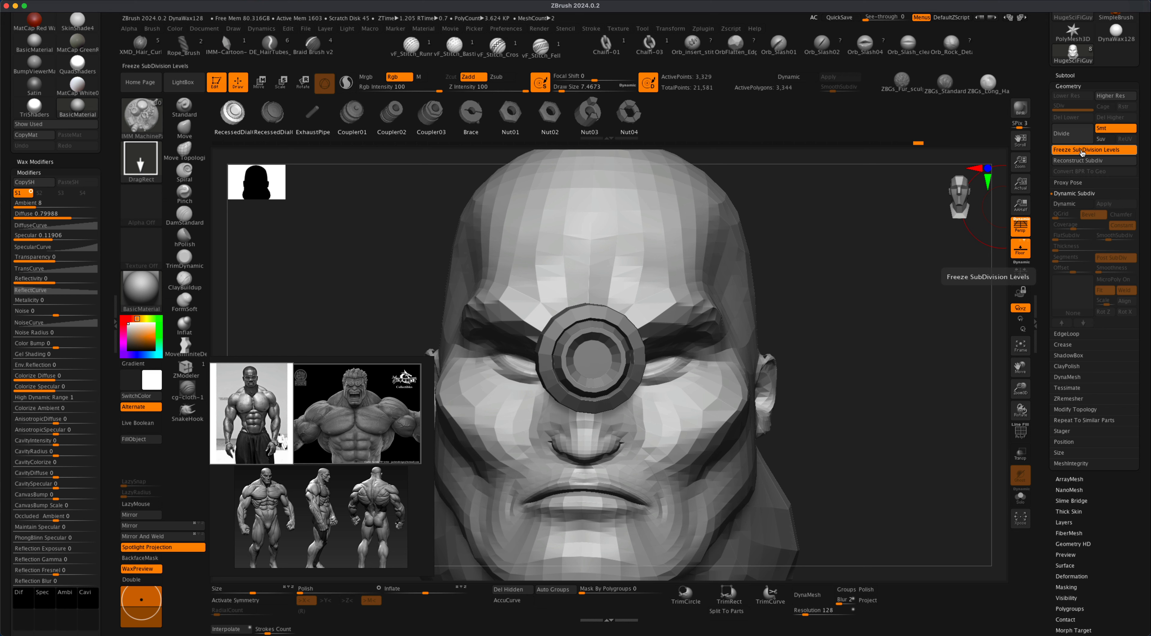
left_click(1094, 153)
left_click_drag(786, 336, 811, 364)
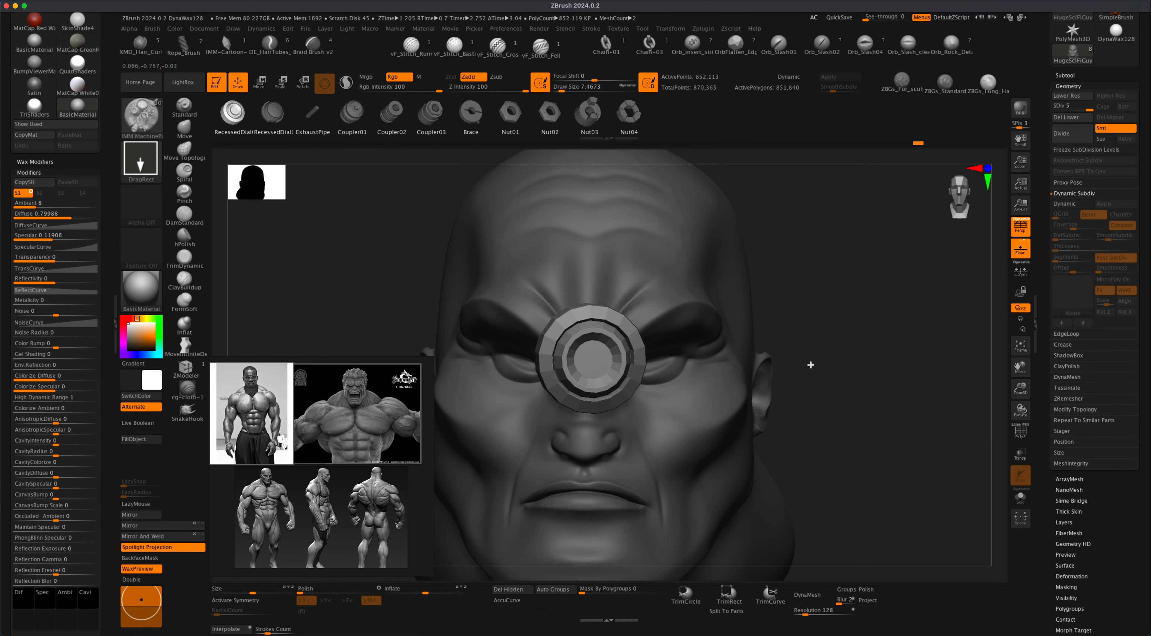
- Select the dial subtool and inspect its mesh with the polyframe display
left_click(1066, 76)
left_click(1072, 132)
left_click_drag(804, 329, 892, 417)
key("shift+f")
left_click(1022, 432)
left_click_drag(901, 370, 890, 438)
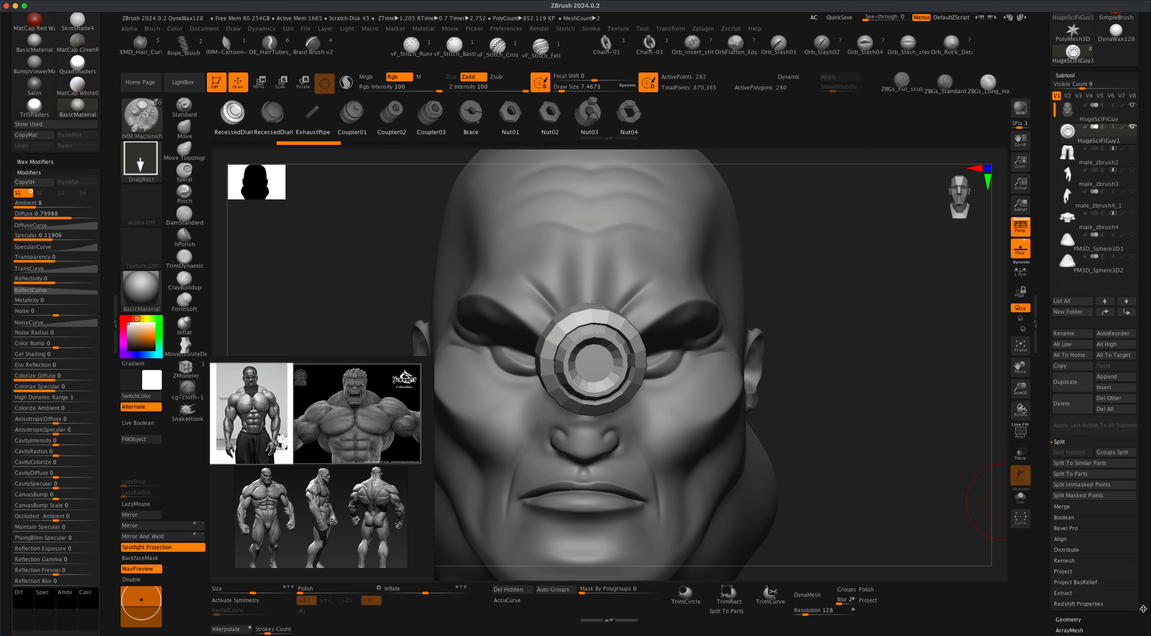
- Enable Dynamic Subdivision on the dial and raise its SmoothSubdiv level
left_click_drag(1140, 611, 1146, 576)
left_click(1074, 581)
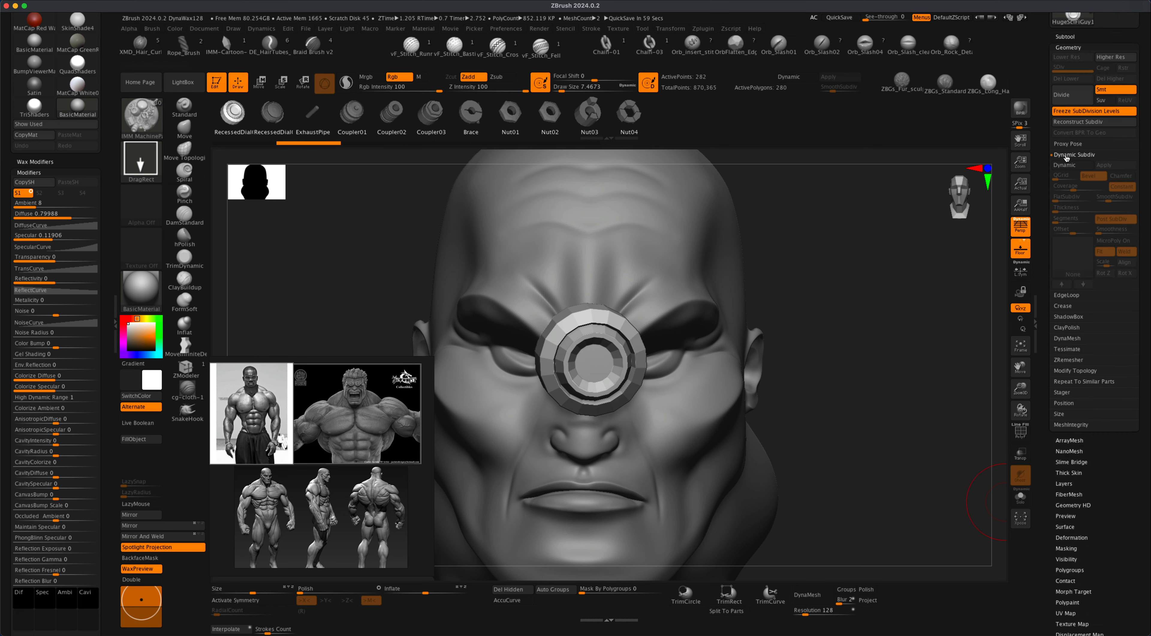
left_click(1073, 166)
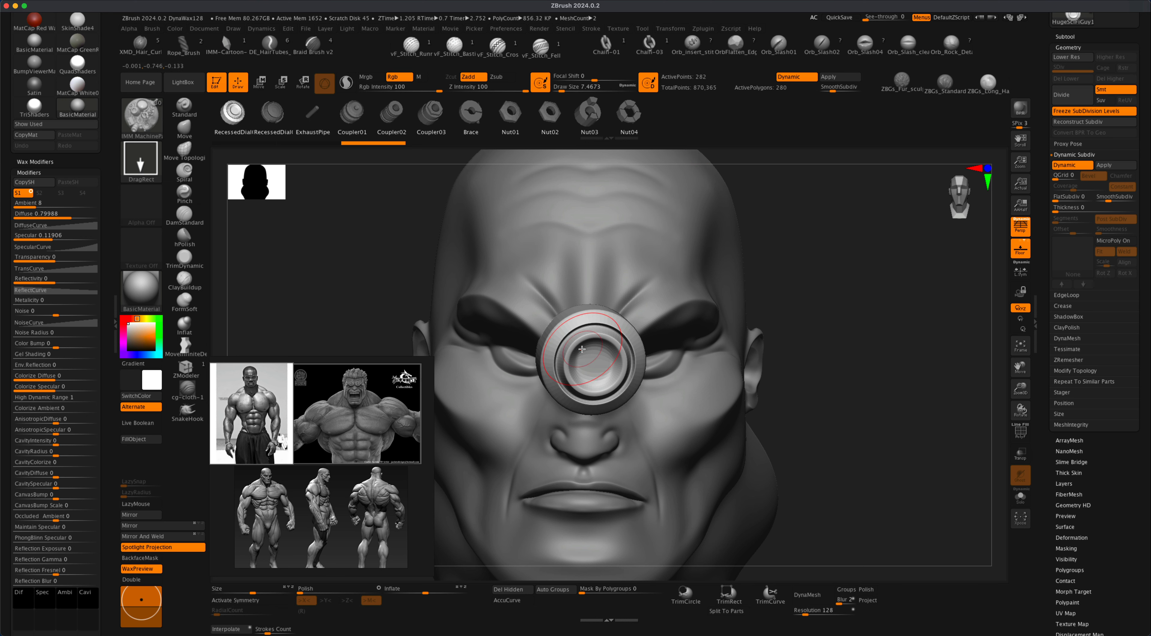
left_click(1113, 198)
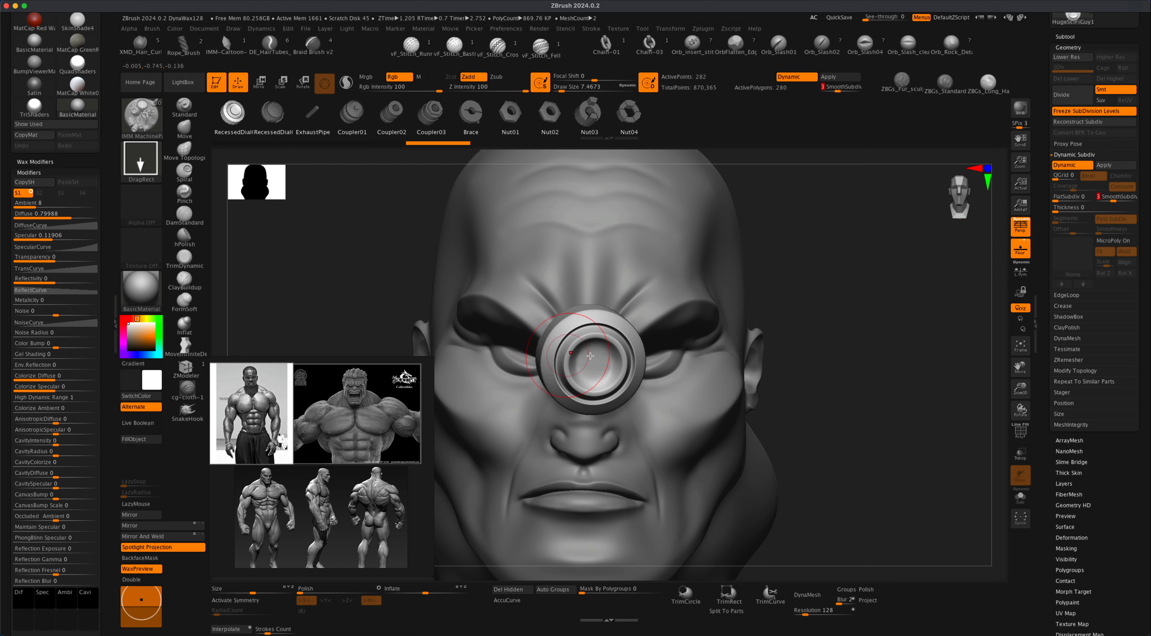
mouse_move(901, 414)
left_mouse_down()
mouse_move(930, 416)
mouse_move(871, 414)
left_mouse_up()
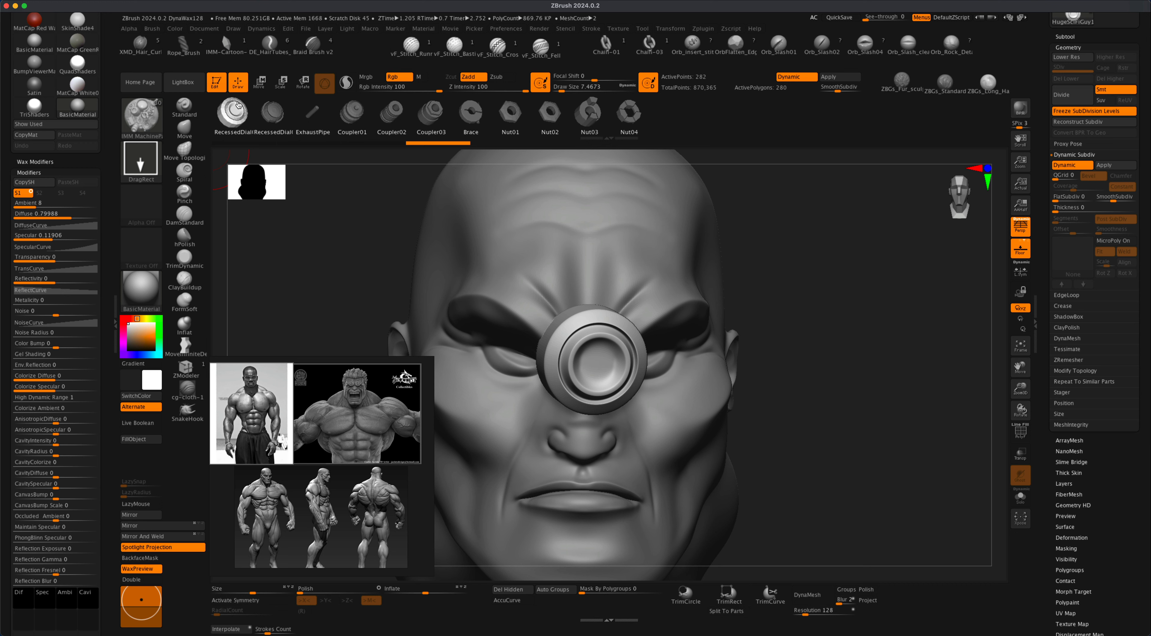
- Rotate the dial slightly to align it with the face and move it over the character's left eye
left_click(303, 83)
left_click_drag(580, 361, 589, 360)
left_click_drag(877, 406, 827, 405)
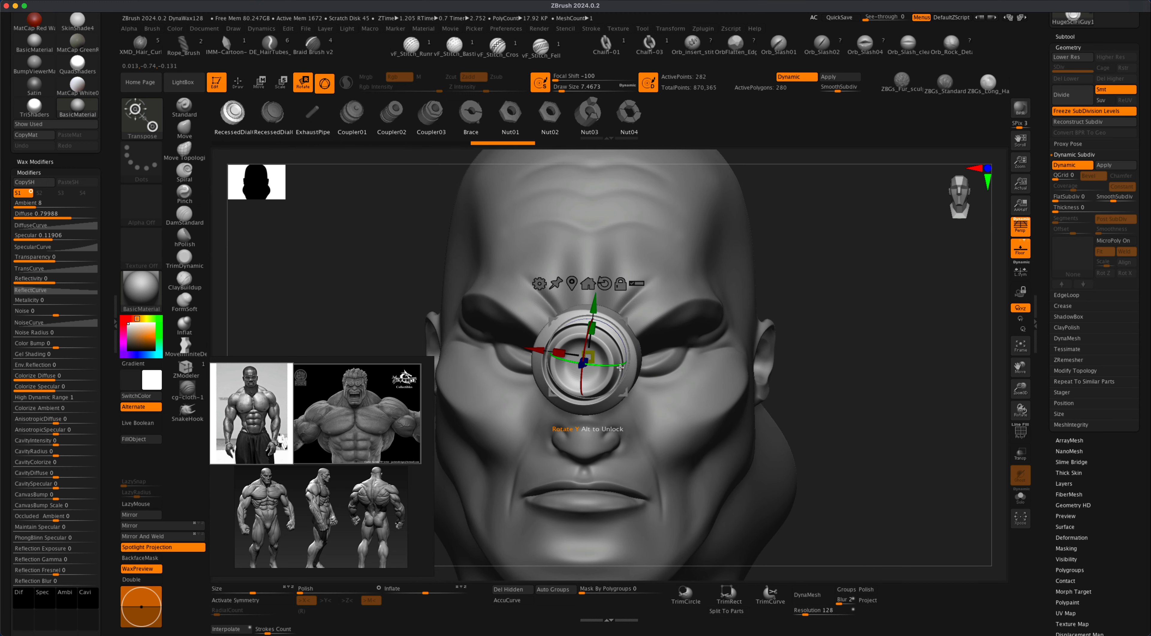
left_click_drag(597, 364, 584, 376)
left_click(259, 81)
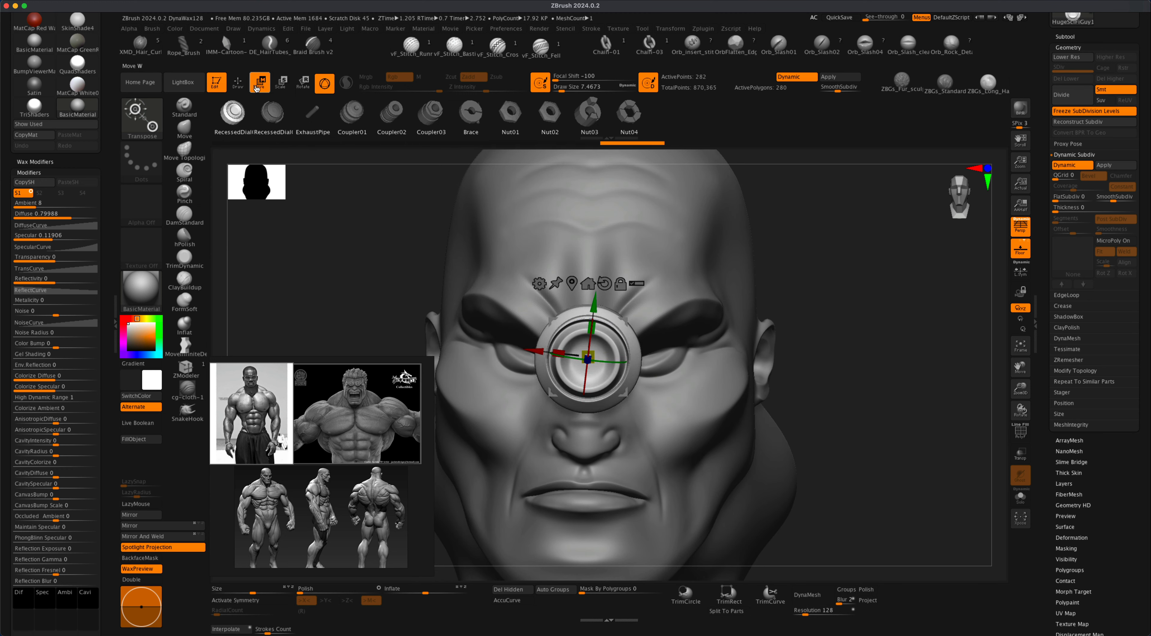
left_click_drag(621, 317, 701, 316)
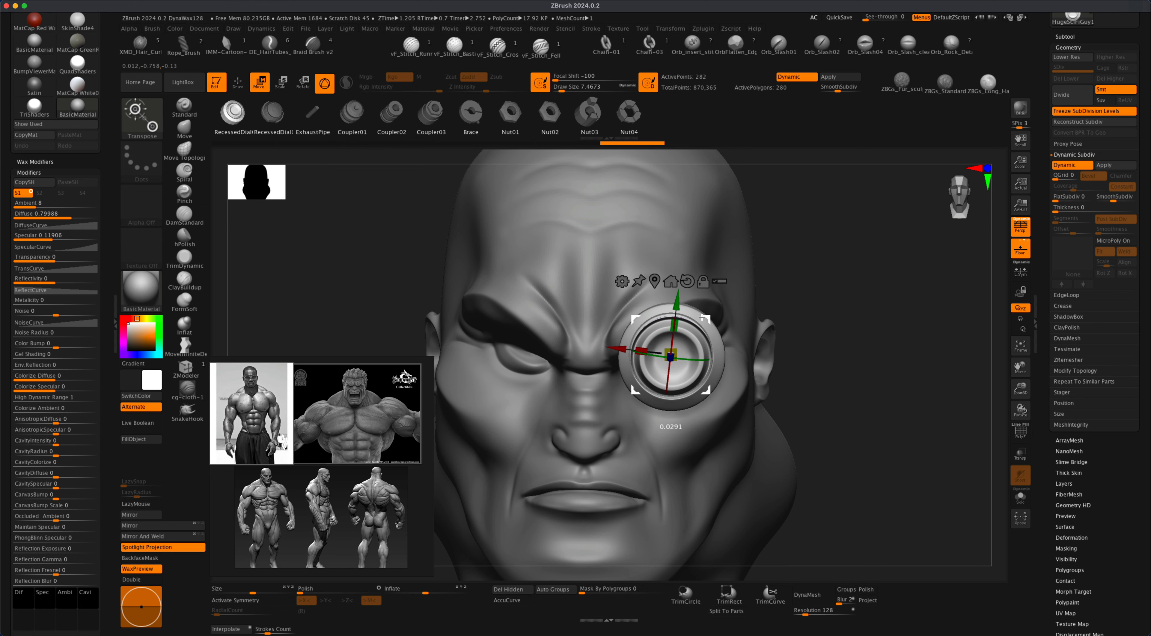
- Push the dial back into the left eye socket so that it sits against the face
left_click_drag(900, 373, 831, 376)
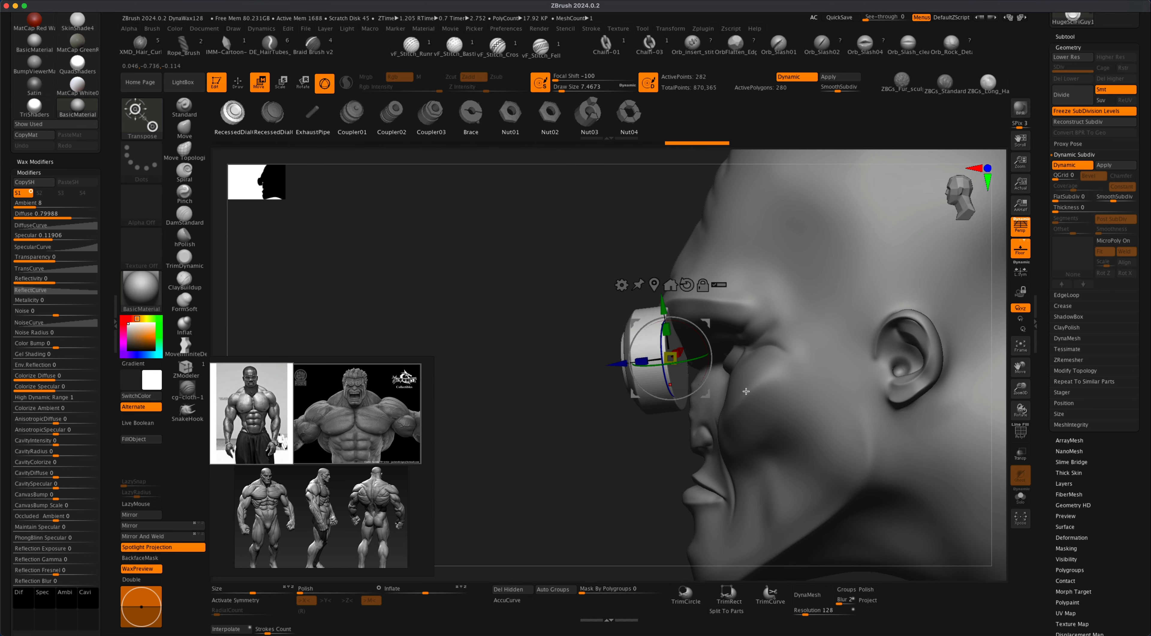
left_click_drag(679, 363, 689, 363)
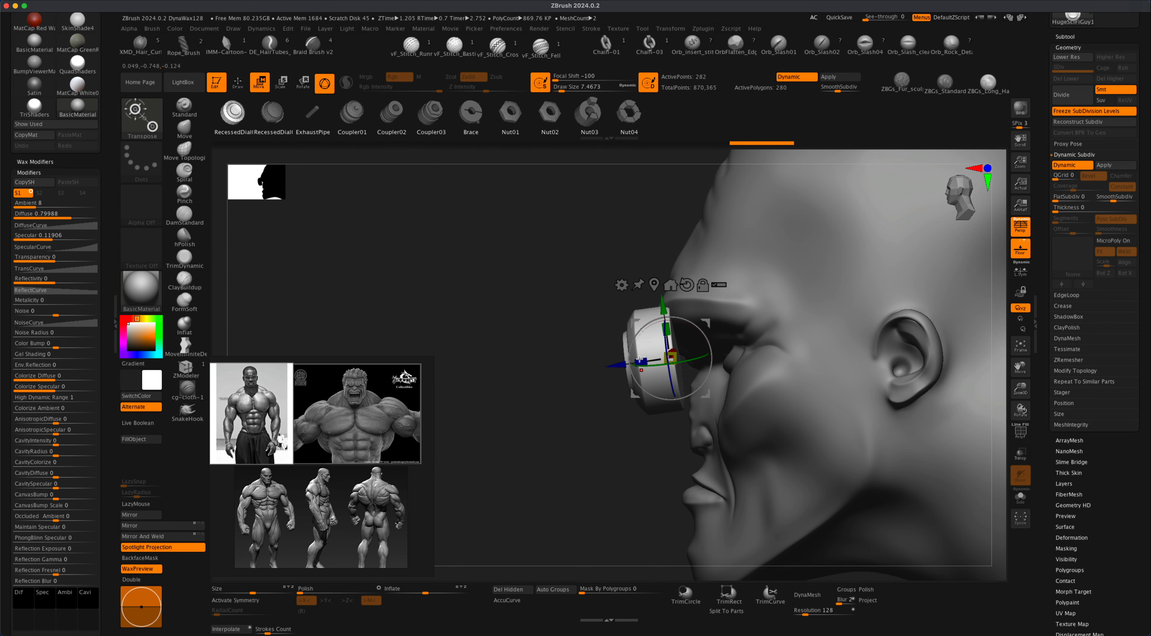
left_click_drag(620, 364, 683, 367)
left_click_drag(509, 415, 552, 411)
left_click_drag(908, 407, 813, 365)
left_click_drag(533, 440, 649, 410)
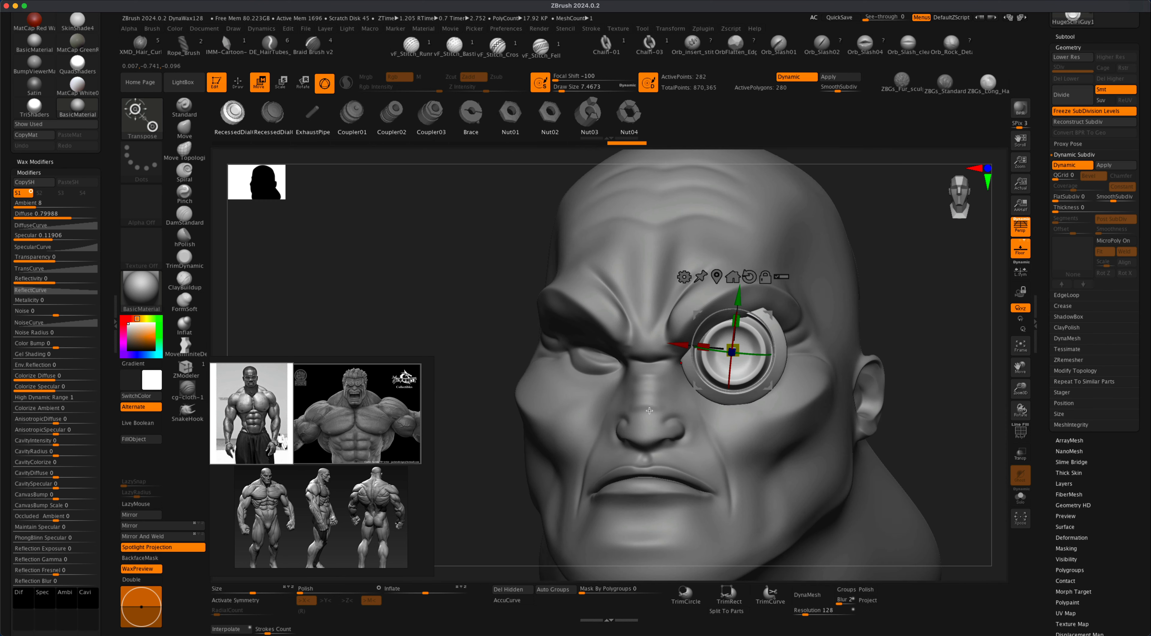
- Fine-tune the dial's position and rotation in the left eye socket, checking the fit from the front and side
left_click_drag(917, 410, 730, 381)
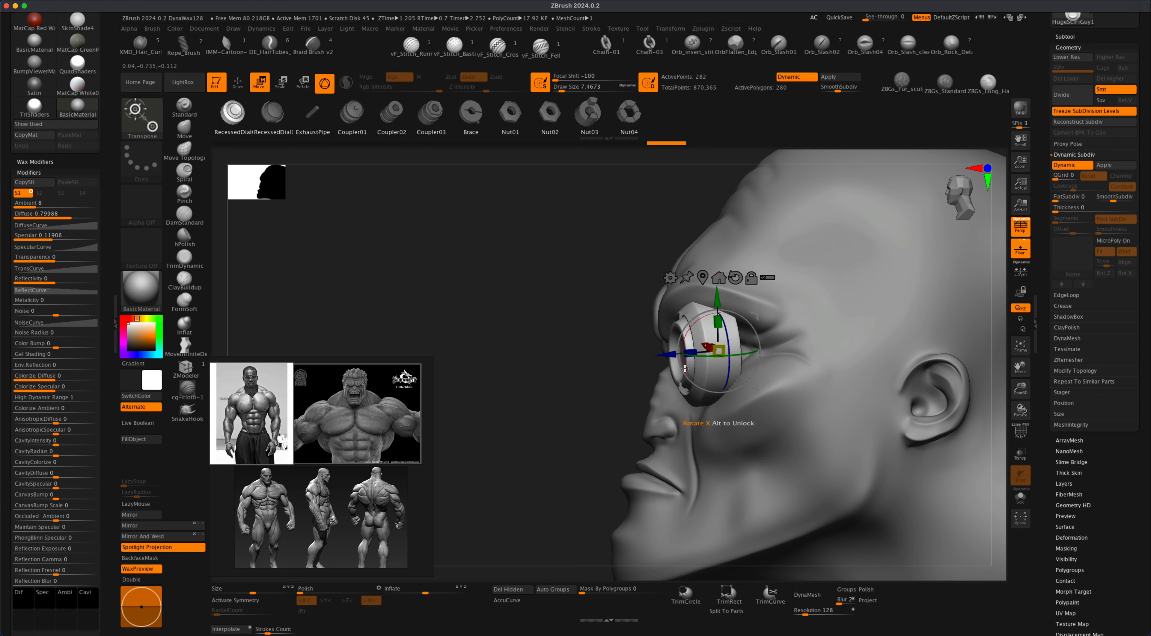
left_click_drag(575, 355, 773, 292)
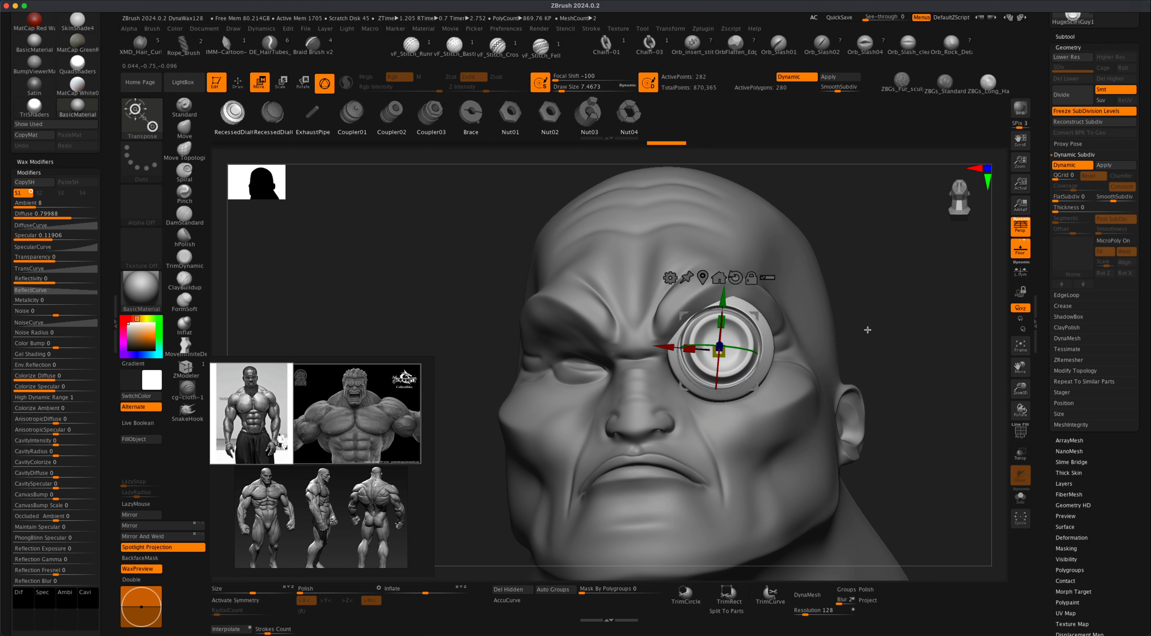
left_click_drag(867, 329, 726, 363)
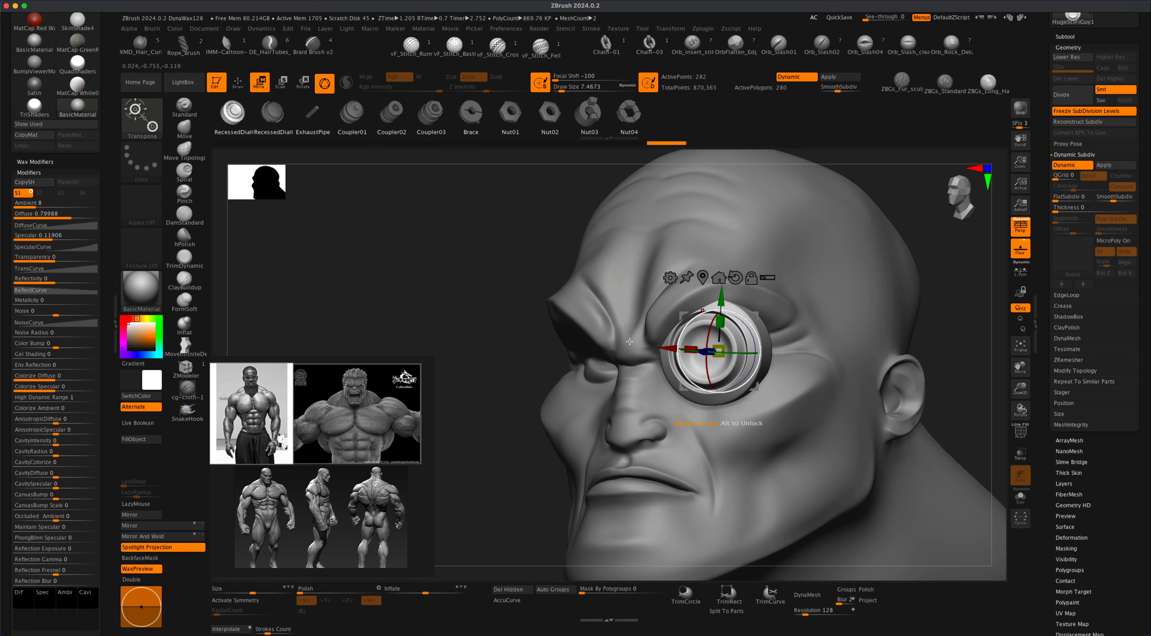
left_click_drag(479, 422, 774, 334)
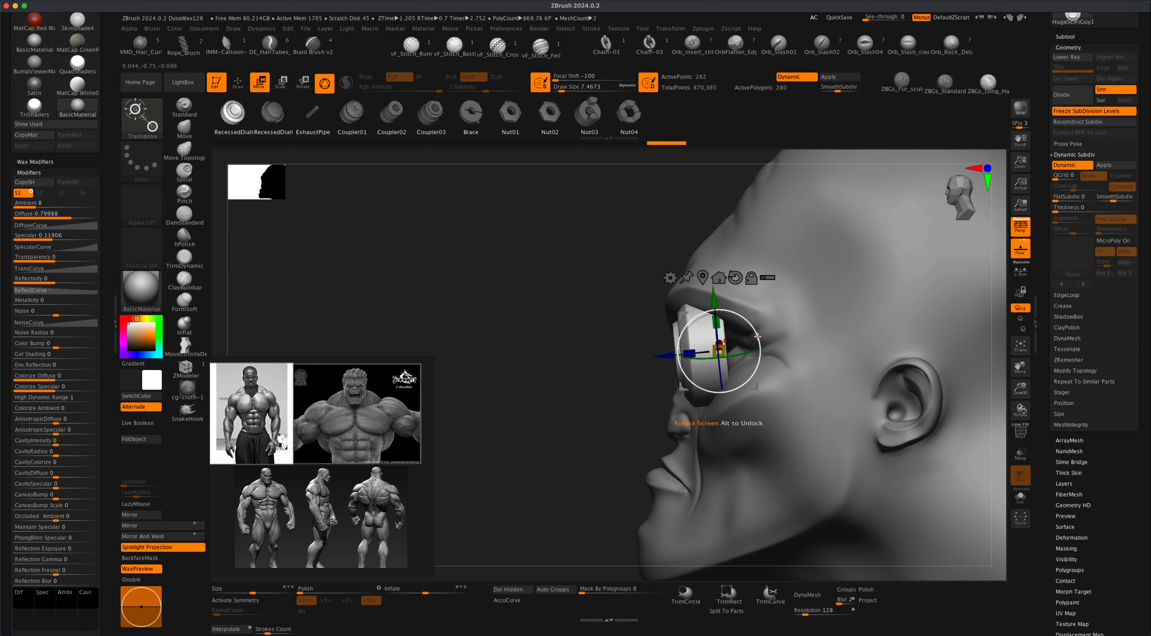
mouse_move(597, 407)
left_mouse_down()
mouse_move(724, 411)
mouse_move(613, 418)
left_mouse_up()
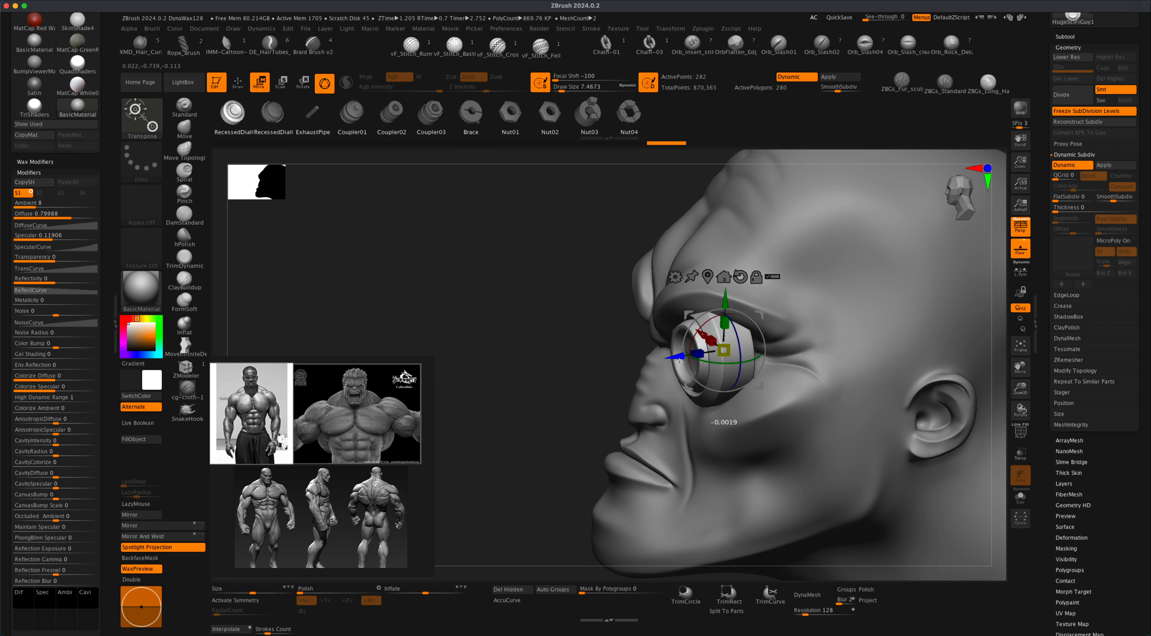
left_click_drag(552, 399, 909, 389)
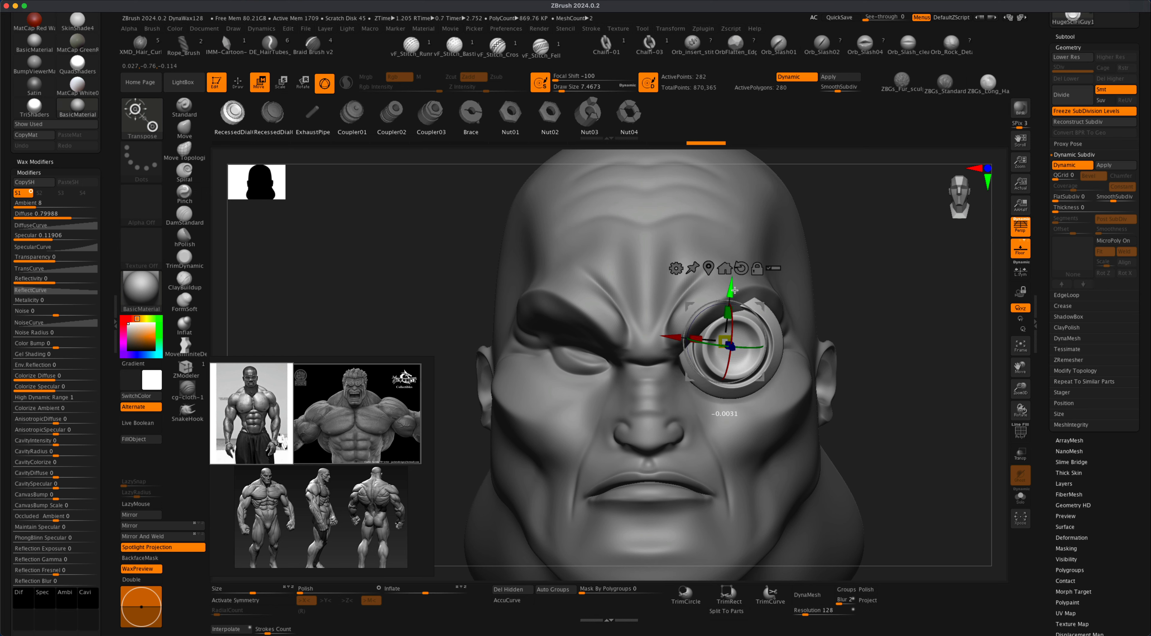
left_click_drag(912, 378, 921, 379)
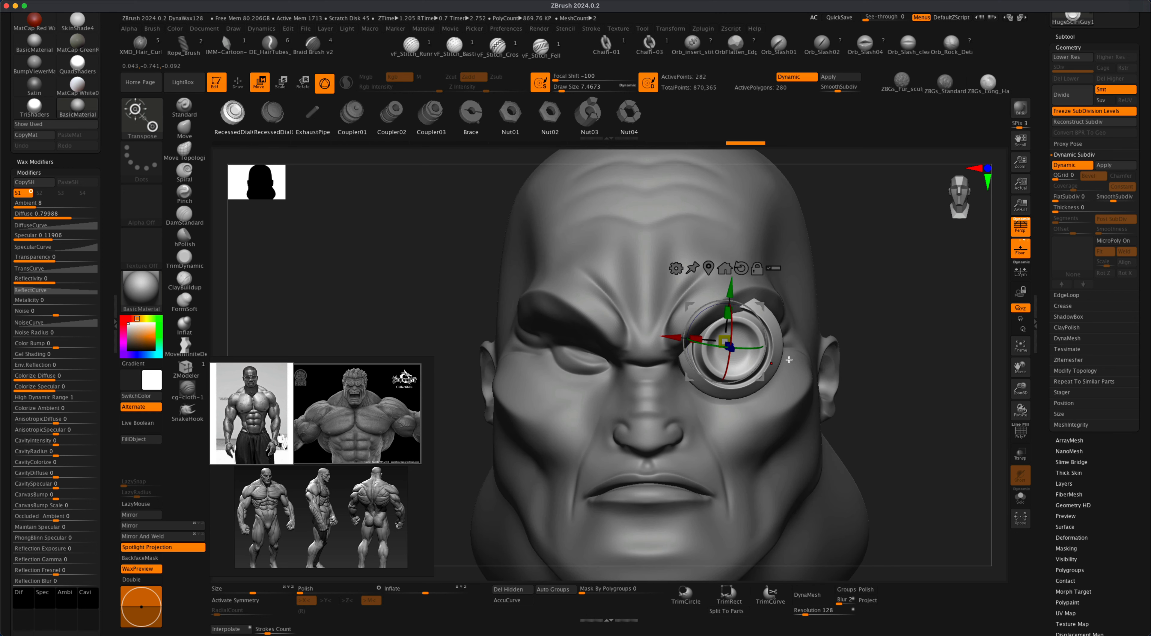
left_click_drag(730, 334, 757, 346)
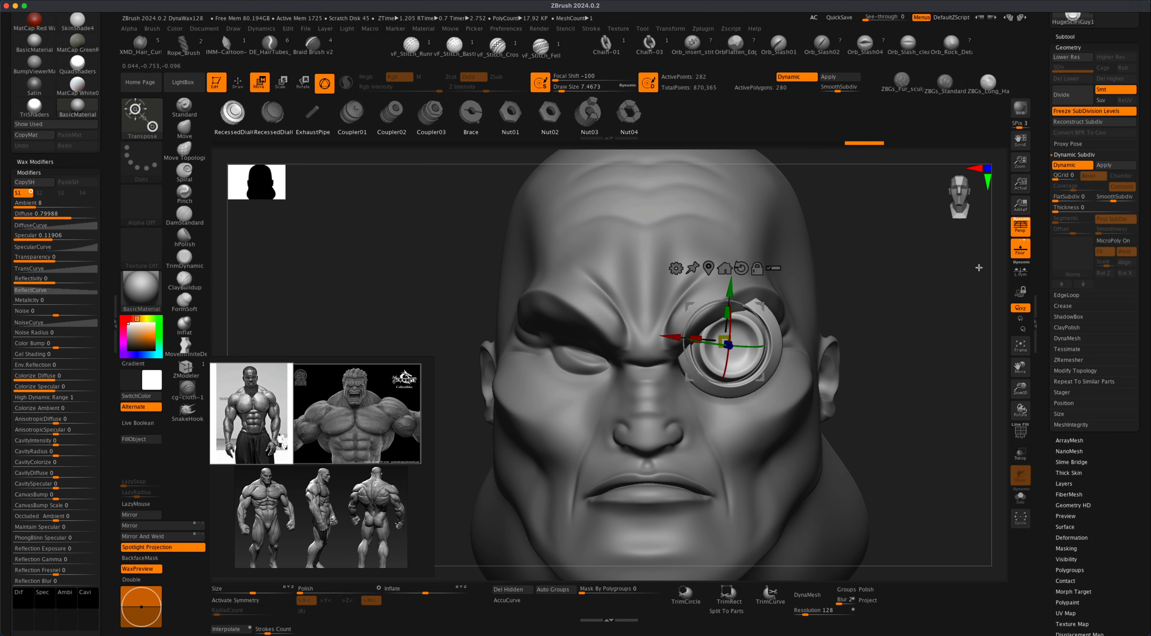
- Return to draw mode with the Move brush and make the head the active subtool instead of the dial
key("q")
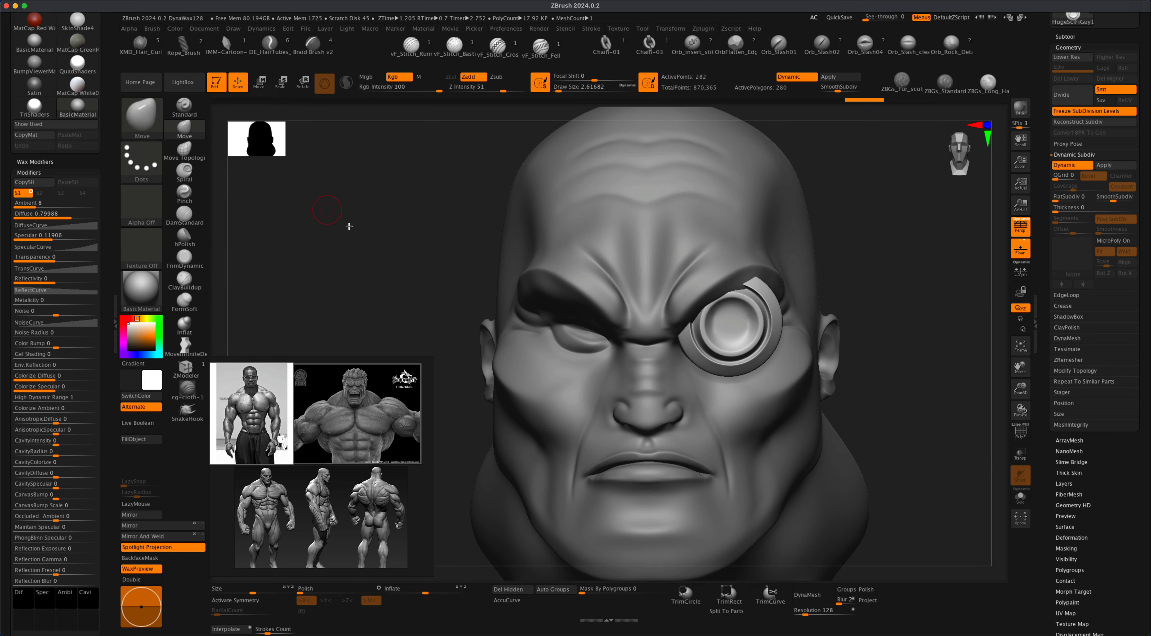
key("s")
left_click_drag(392, 258, 401, 257)
left_click(738, 231, "alt")
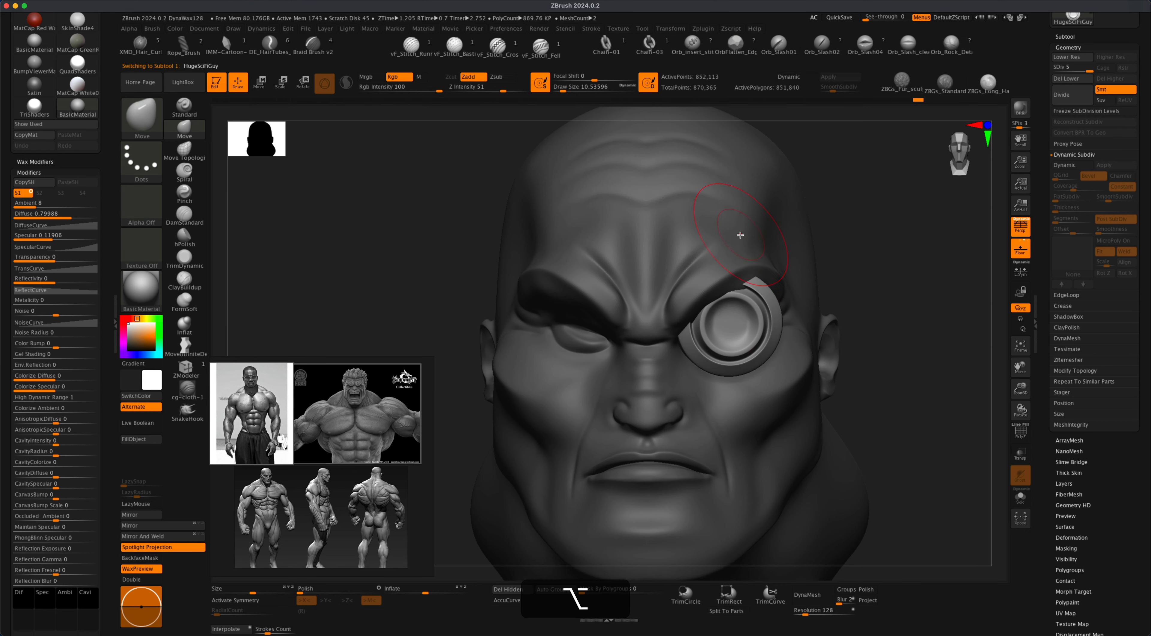
left_click_drag(890, 234, 931, 291, "super")
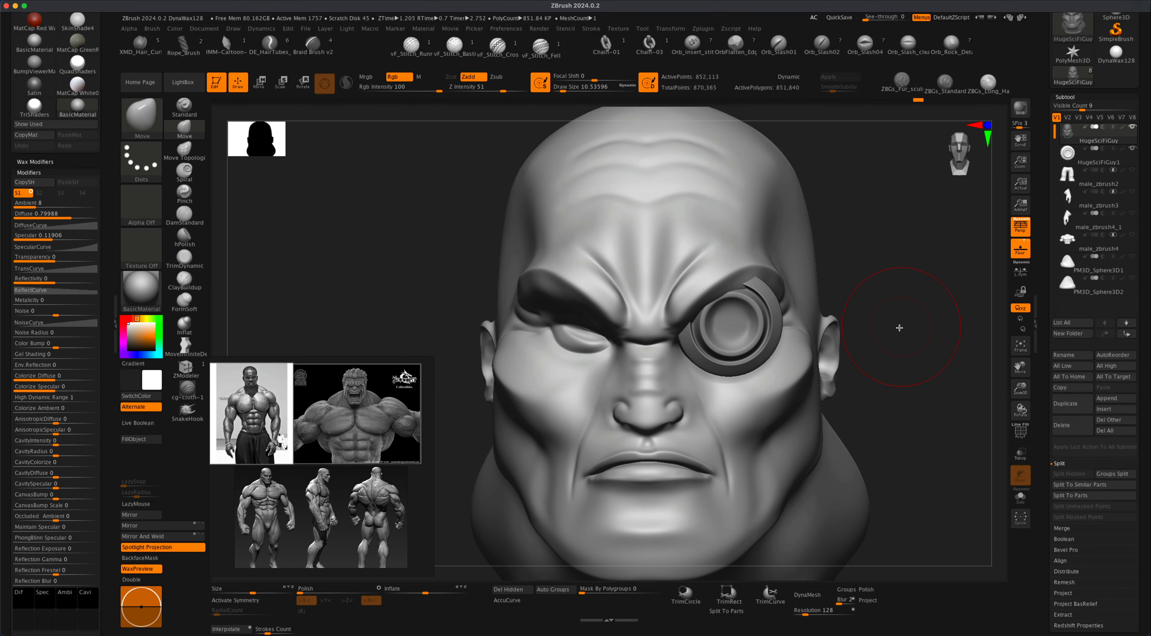
- Reshape the left brow with the Move brush at varying sizes so that it arches around the dial's upper rim
left_click_drag(540, 340, 550, 346)
key("s")
left_click_drag(898, 285, 898, 286)
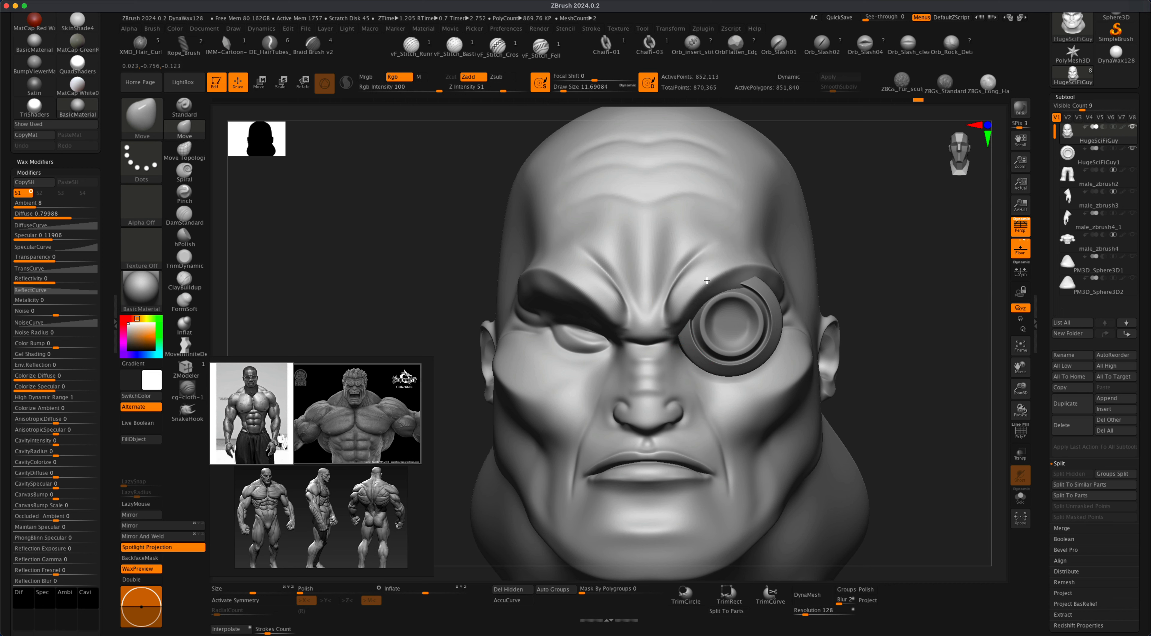
key("s")
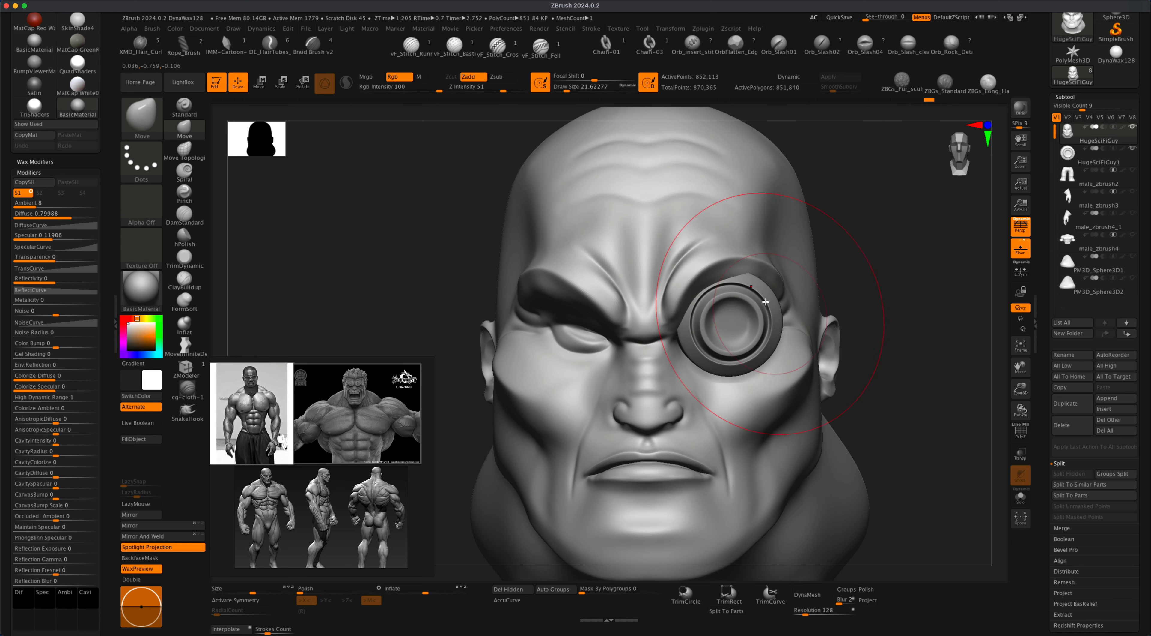
key("s")
left_click_drag(894, 282, 886, 282)
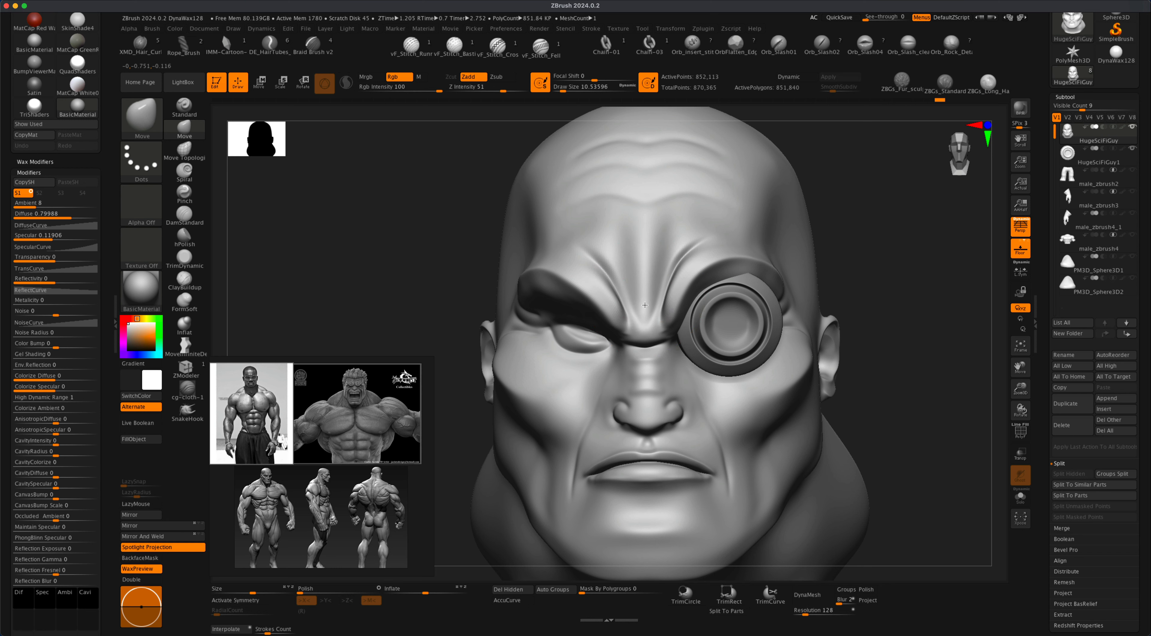
- Move the skin beside the nose bridge and inner eye corner to fit around the dial's inner edge
left_click_drag(961, 367, 676, 371)
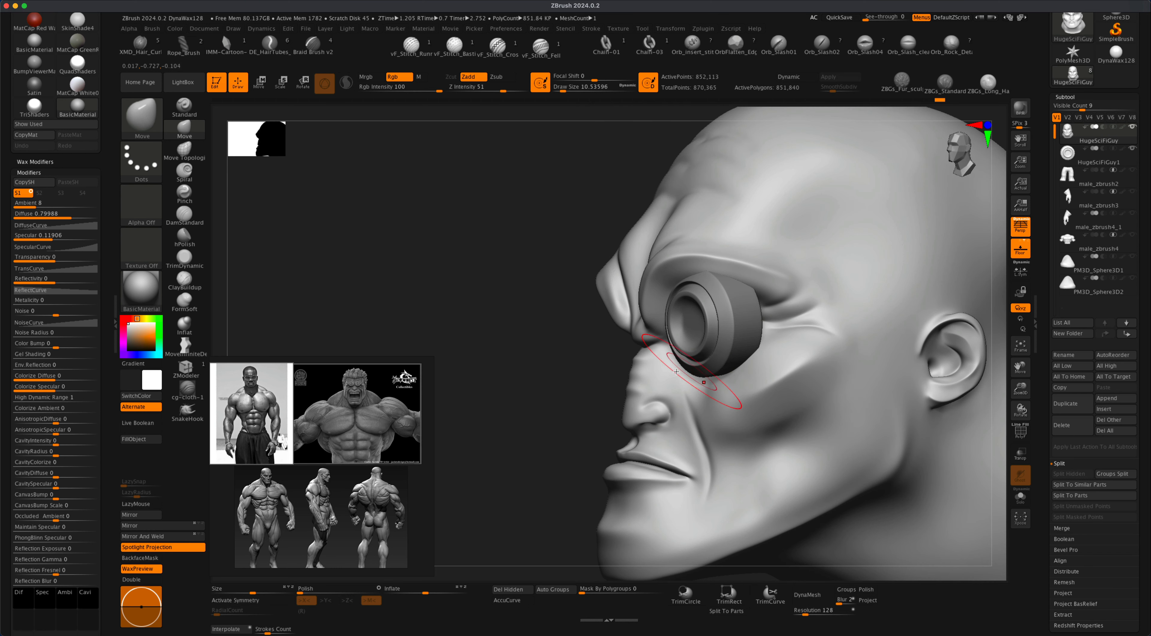
left_click_drag(491, 358, 652, 329)
key("s")
left_click(891, 354)
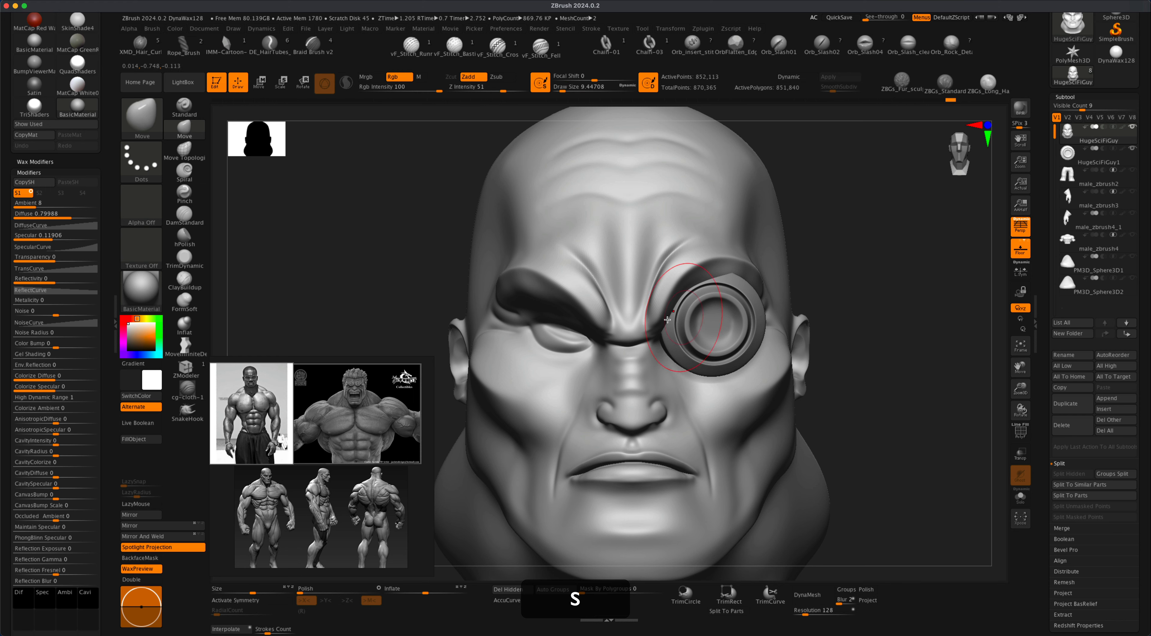
left_click_drag(869, 316, 478, 345)
key("s")
left_click_drag(543, 340, 546, 340)
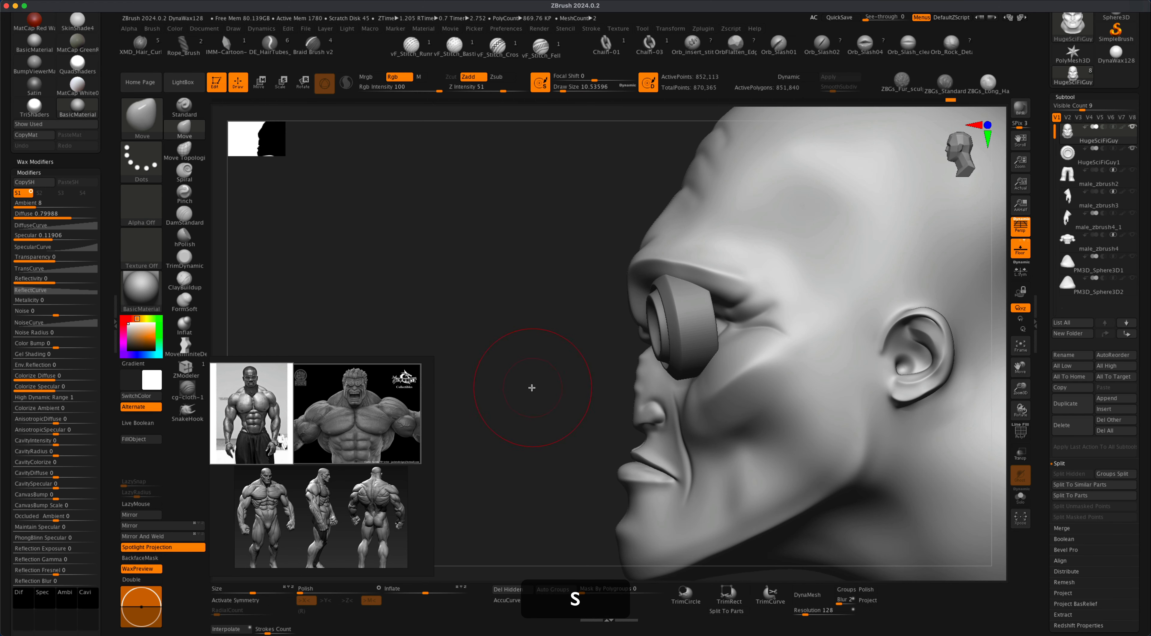
- Shape the outer brow and temple around the dial's outer side with a larger Move brush
left_click_drag(532, 387, 496, 386)
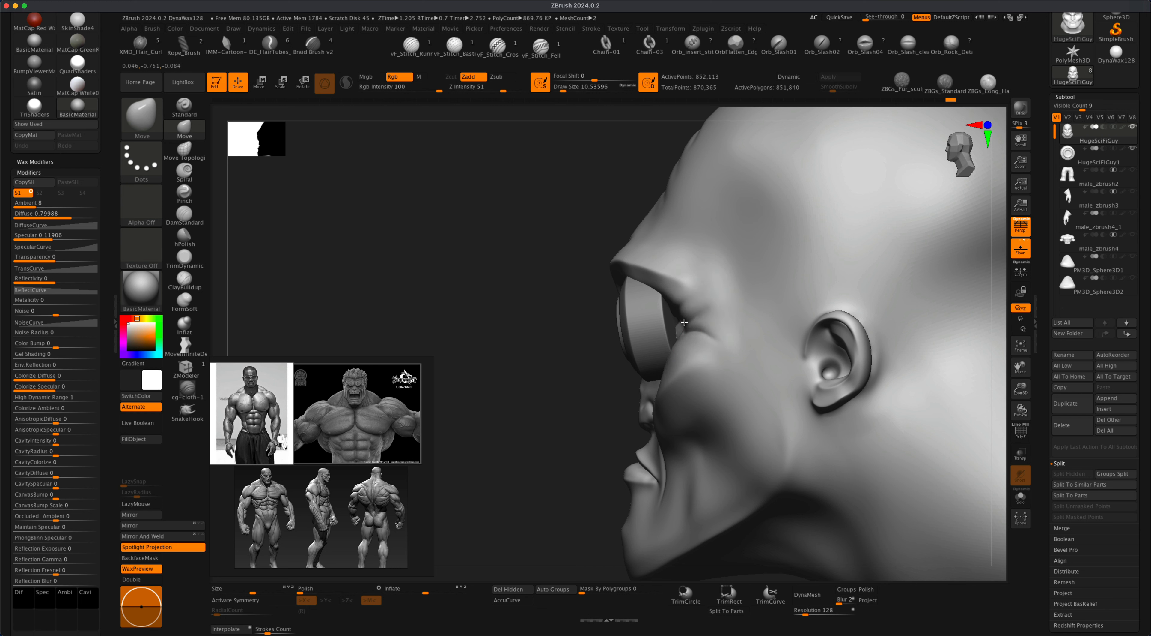
key("s")
left_click_drag(543, 347, 632, 351)
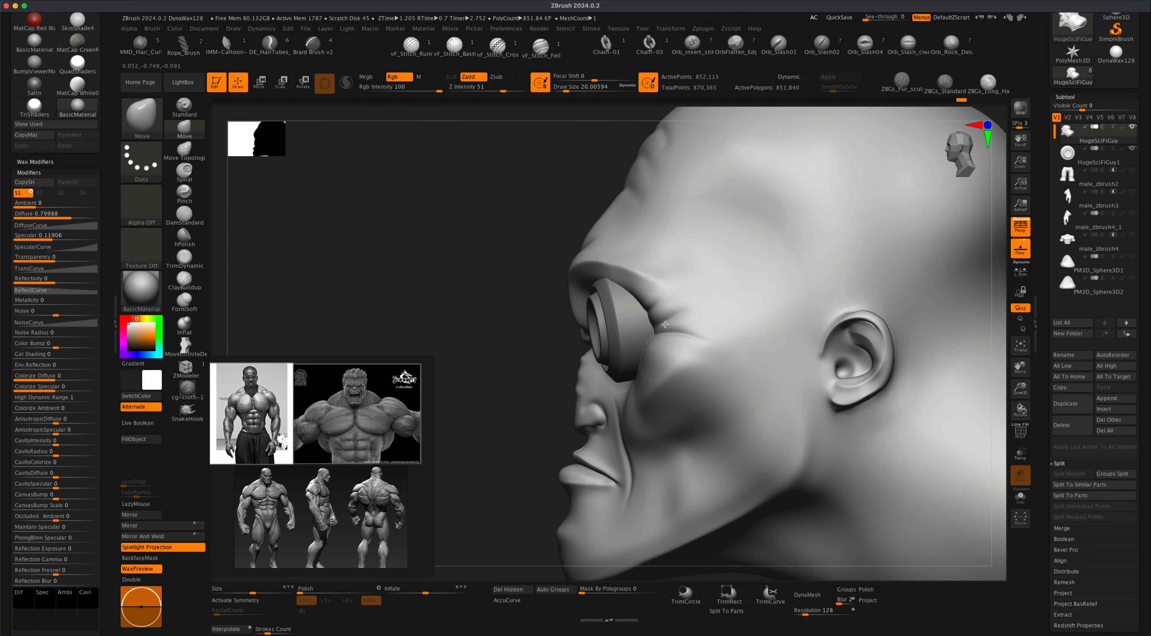
key("s")
mouse_move(539, 348)
left_mouse_down()
mouse_move(521, 348)
mouse_move(604, 360)
left_mouse_up()
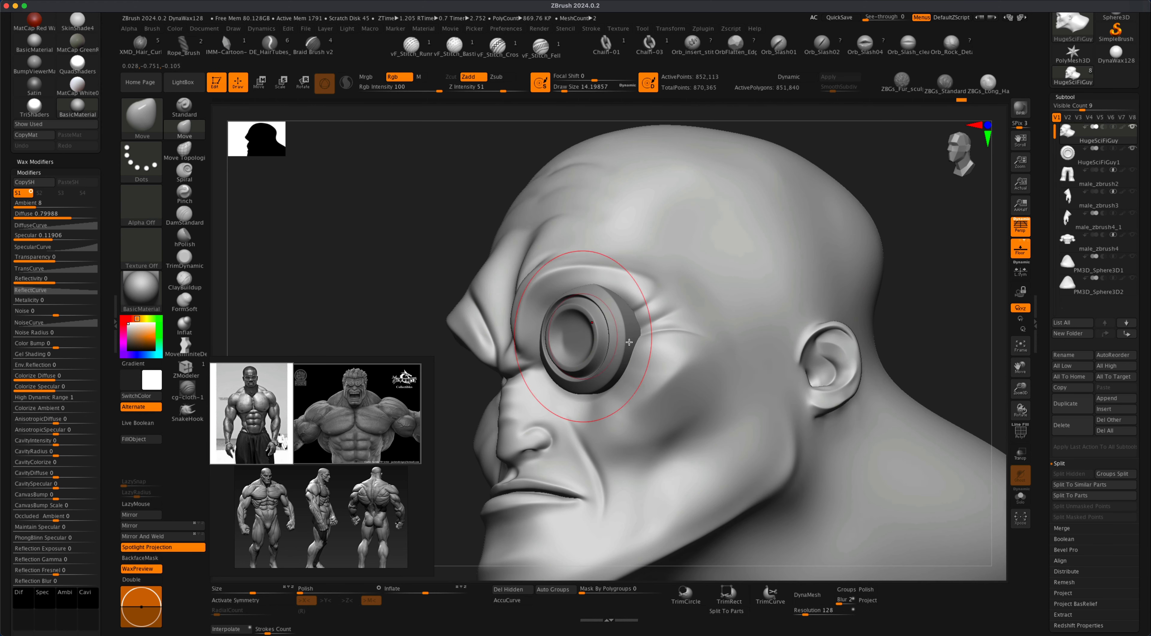
- Tuck the skin folds at the outer eye corner against the dial's rim with a small Move brush, draw size about 3.7
mouse_move(920, 320)
left_mouse_down()
mouse_move(920, 308)
mouse_move(892, 385)
mouse_move(858, 387)
mouse_move(902, 388)
mouse_move(902, 425)
mouse_move(905, 381)
mouse_move(900, 397)
mouse_move(773, 334)
left_mouse_up()
key("s")
left_click_drag(539, 334, 552, 344)
key("s")
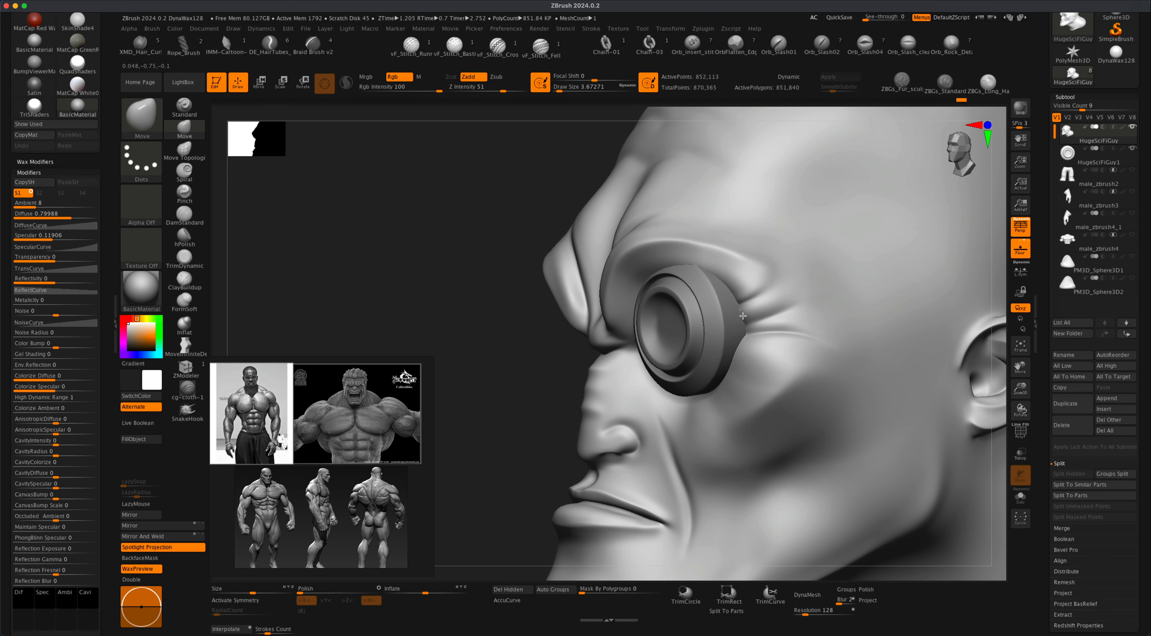
left_click_drag(523, 369, 484, 378)
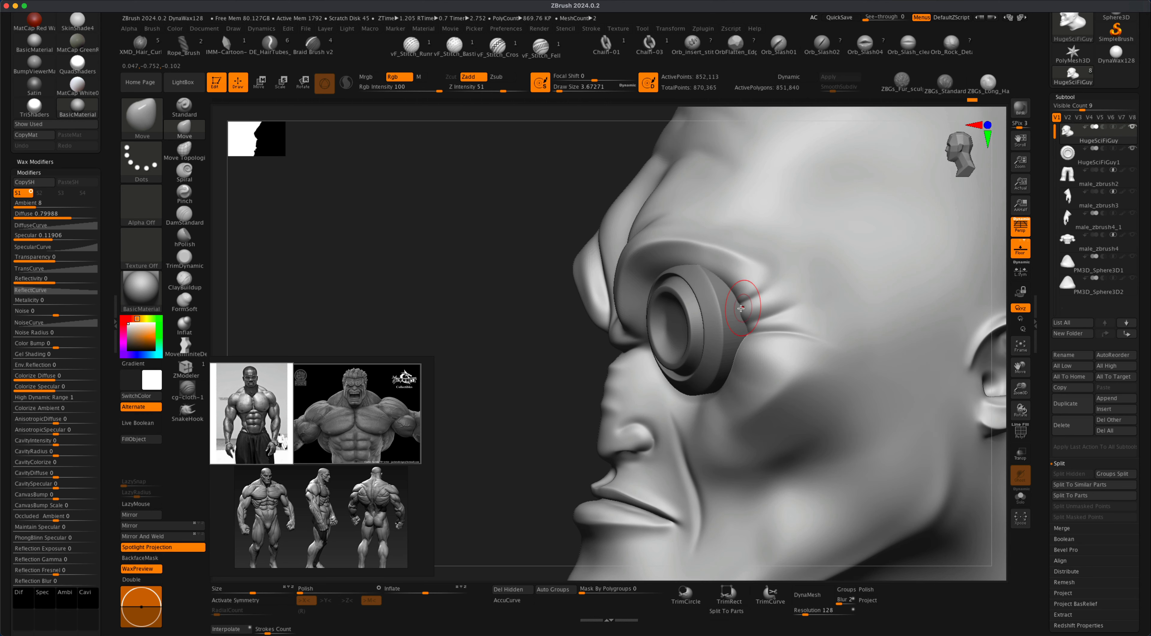
mouse_move(504, 375)
left_mouse_down()
mouse_move(561, 374)
mouse_move(503, 376)
mouse_move(515, 391)
left_mouse_up()
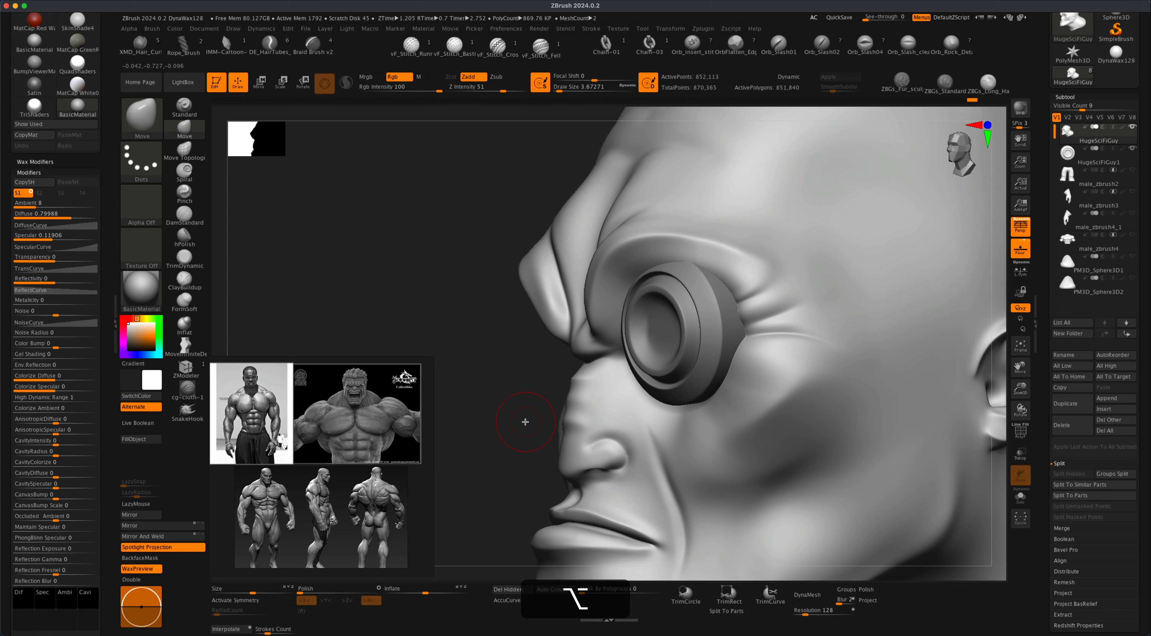
left_click_drag(525, 422, 527, 404, "alt")
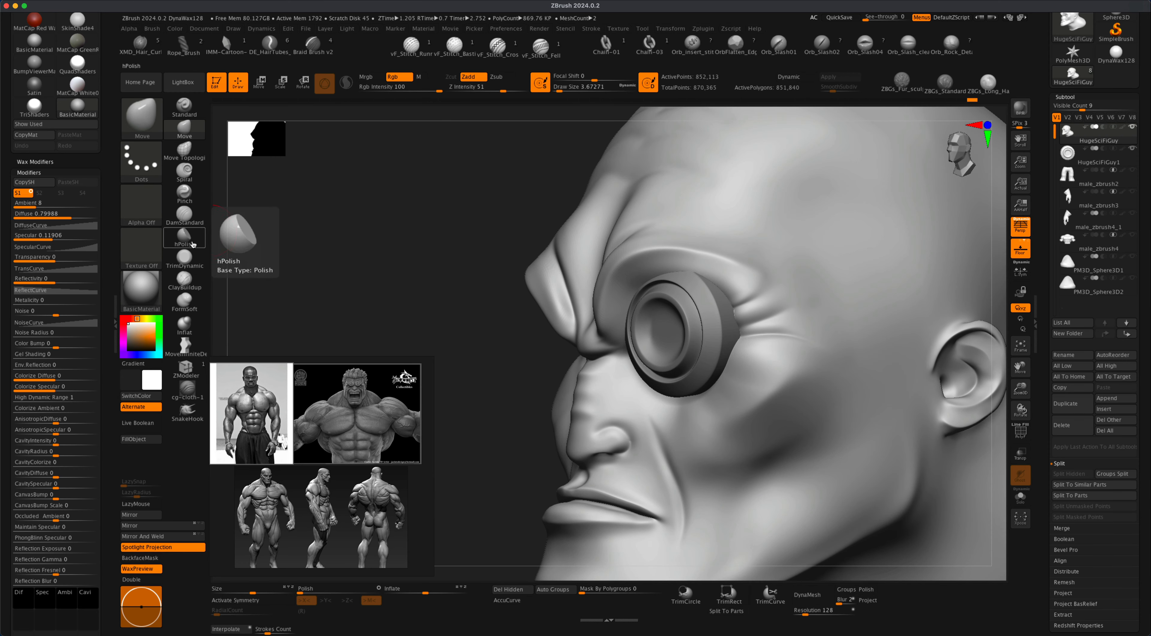
- Carve a skin crease below the dial's outer edge with the DamStandard brush at a draw size of about 2.6
left_click(190, 217)
key("s")
left_click_drag(397, 285, 481, 304)
left_click_drag(469, 370, 514, 371)
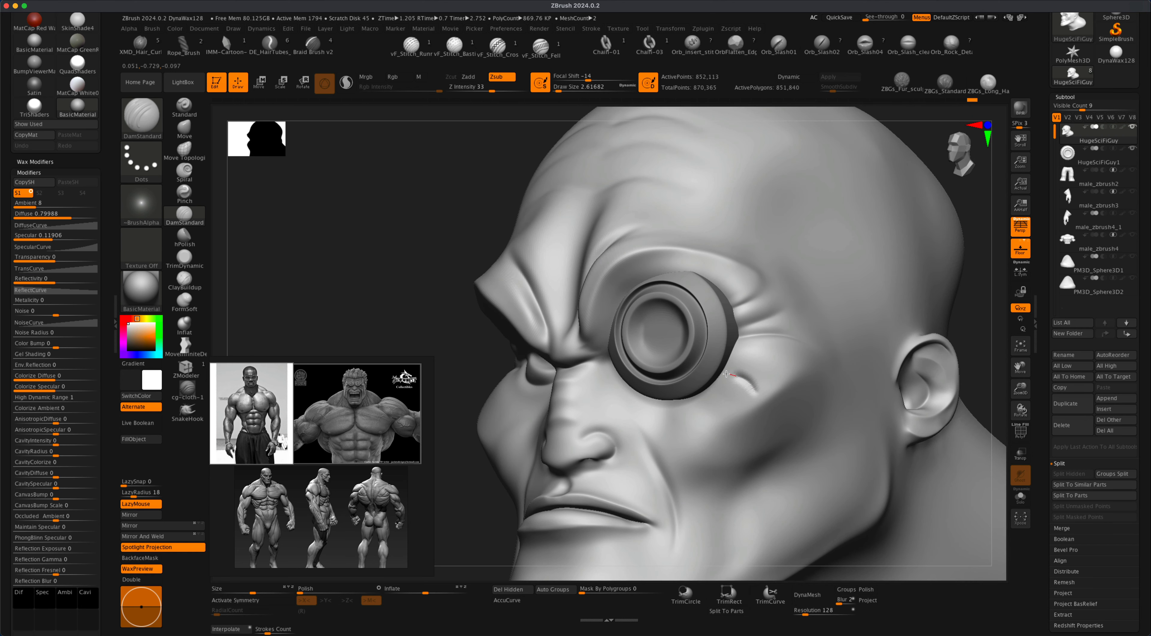
key("shift")
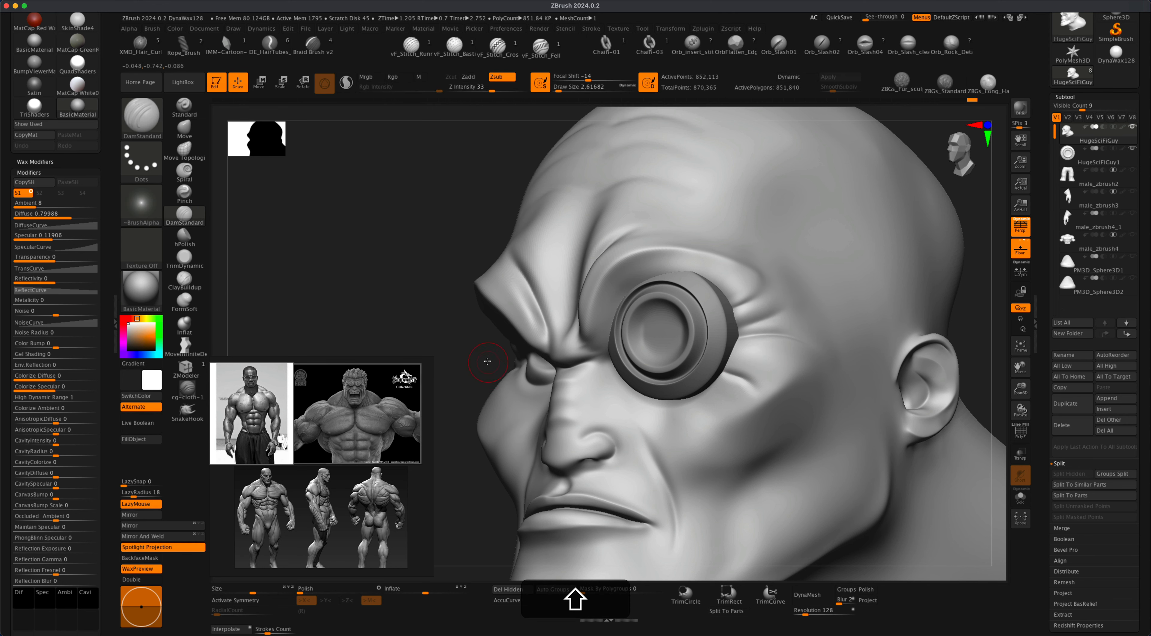
- Carve short creases radiating from the dial's lower rim into the cheek and smooth them
left_click_drag(477, 362, 708, 418)
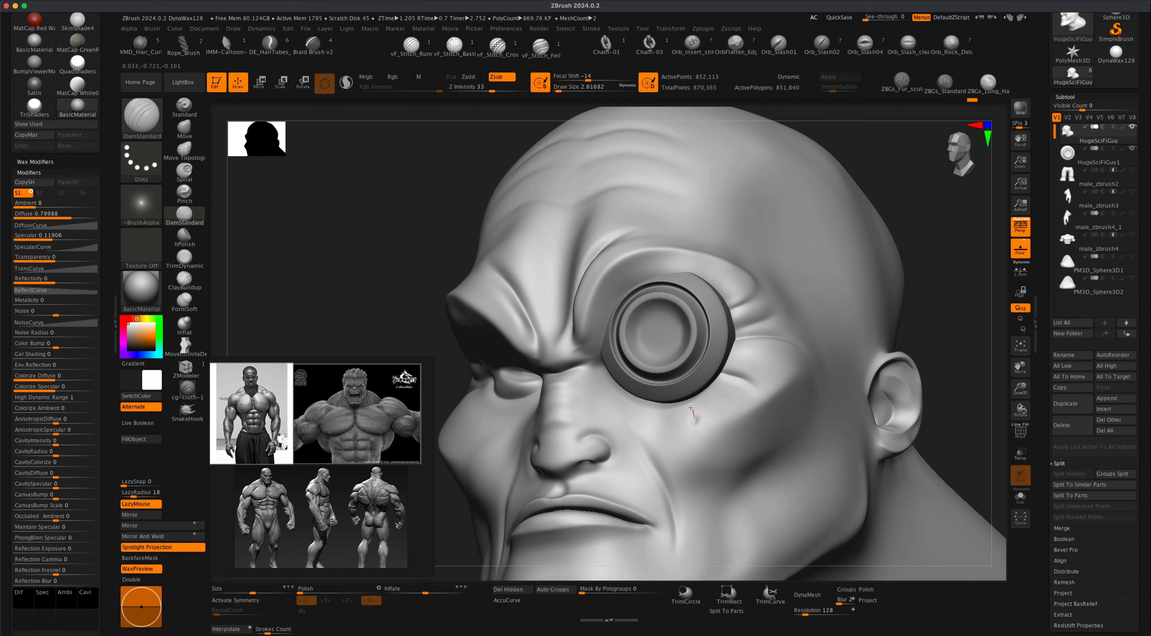
key("shift")
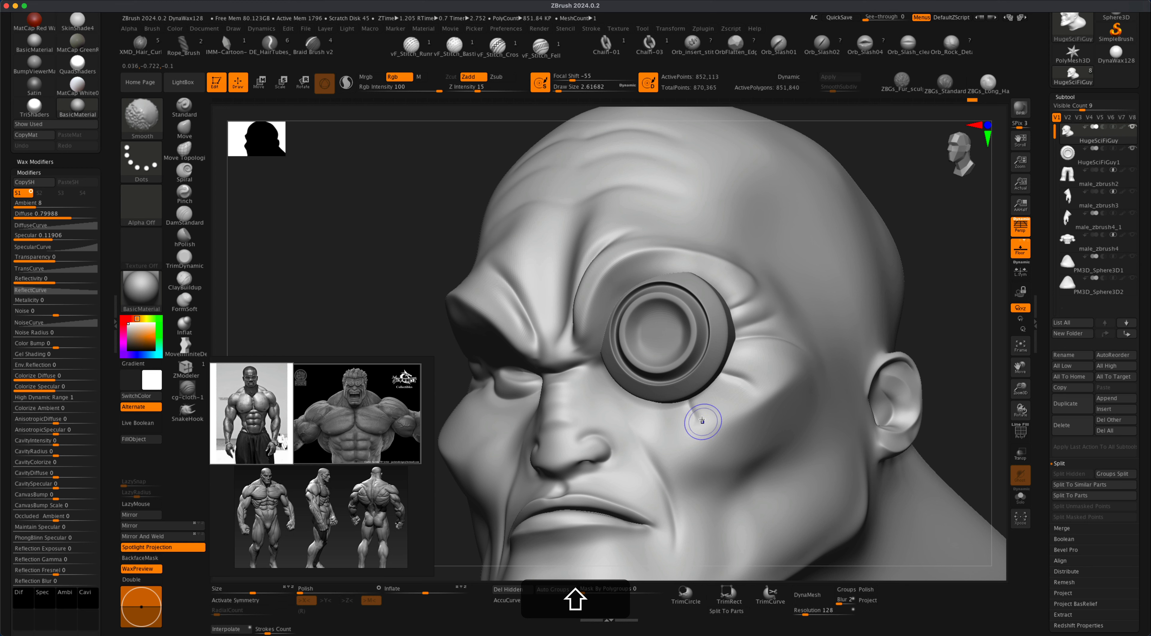
left_click_drag(443, 311, 617, 406)
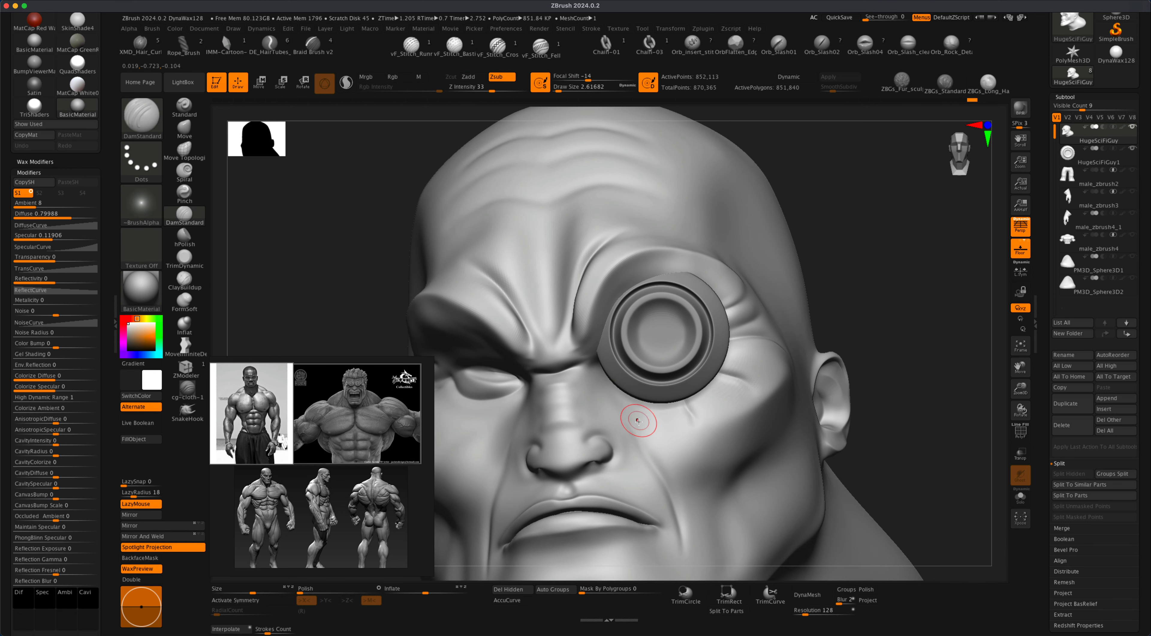
key("shift")
key("shift")
mouse_move(588, 380)
left_mouse_down()
mouse_move(609, 371)
mouse_move(593, 382)
mouse_move(631, 398)
left_mouse_up()
key("shift")
key("shift")
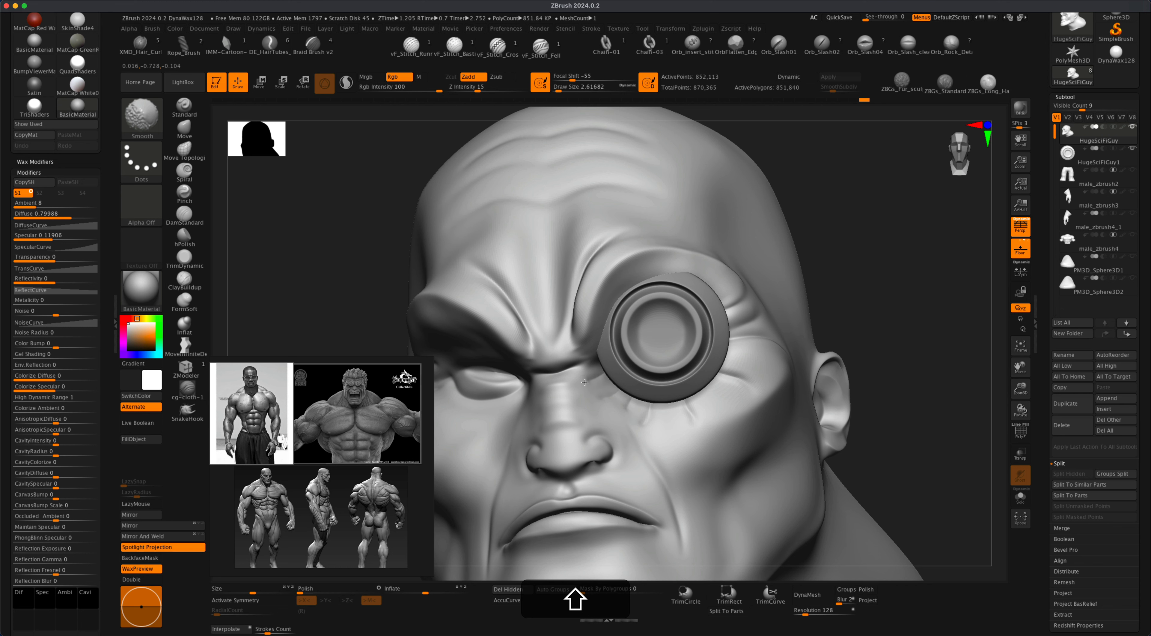
- Build up the wrinkles below the dial with raised and carved strokes, softening them into the cheek
left_click_drag(887, 314, 818, 323)
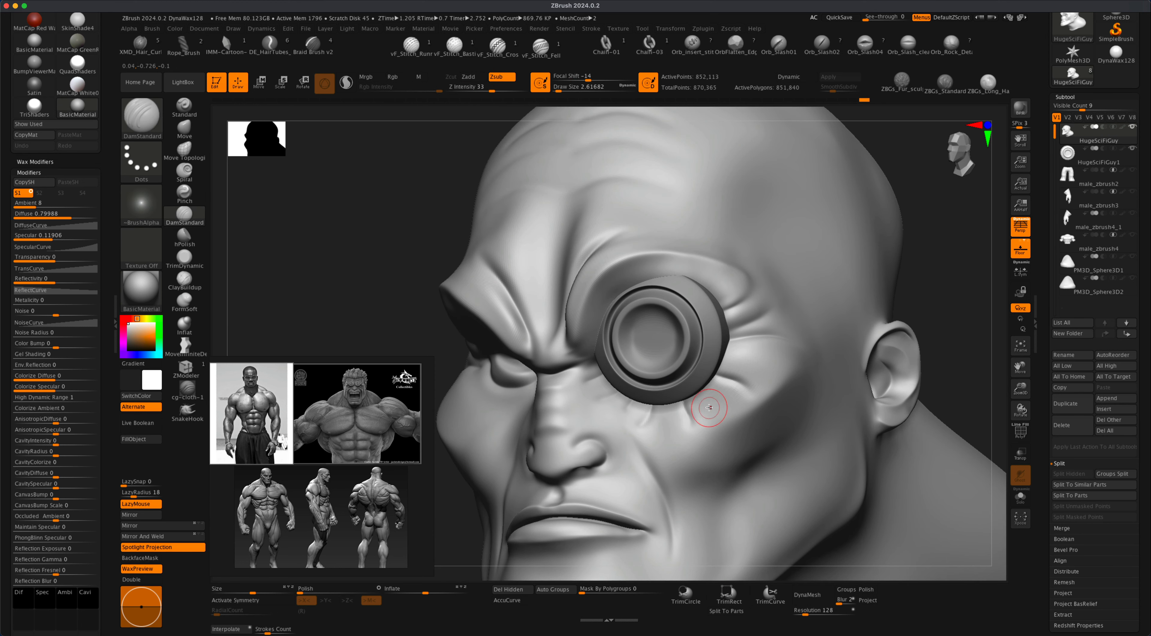
key("alt")
key("shift")
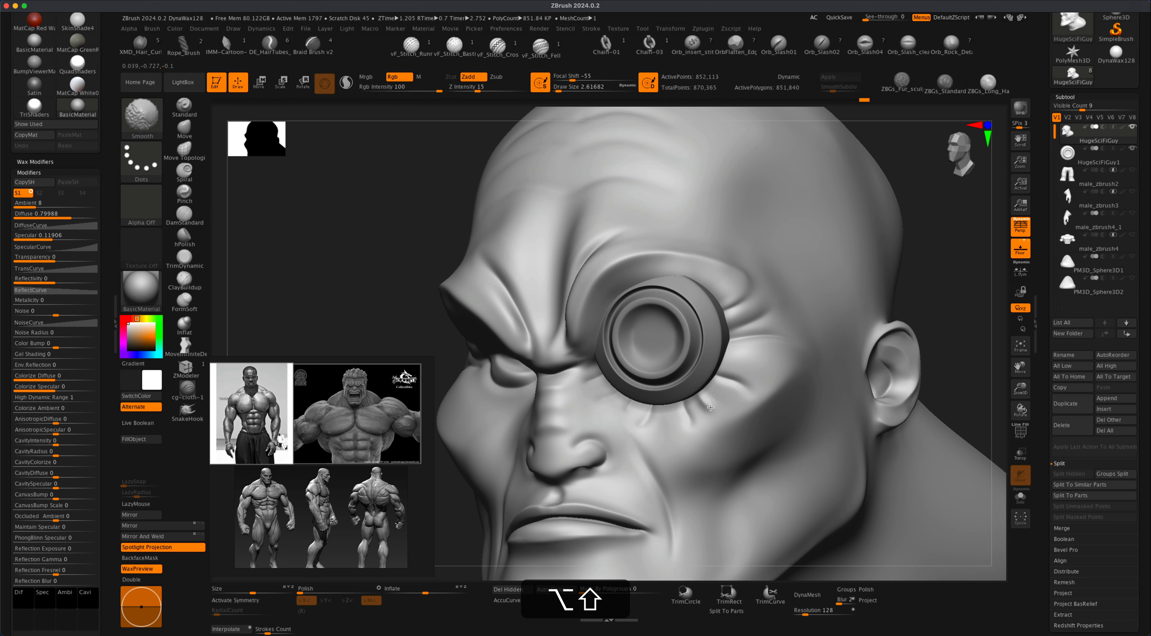
key("super+alt+z")
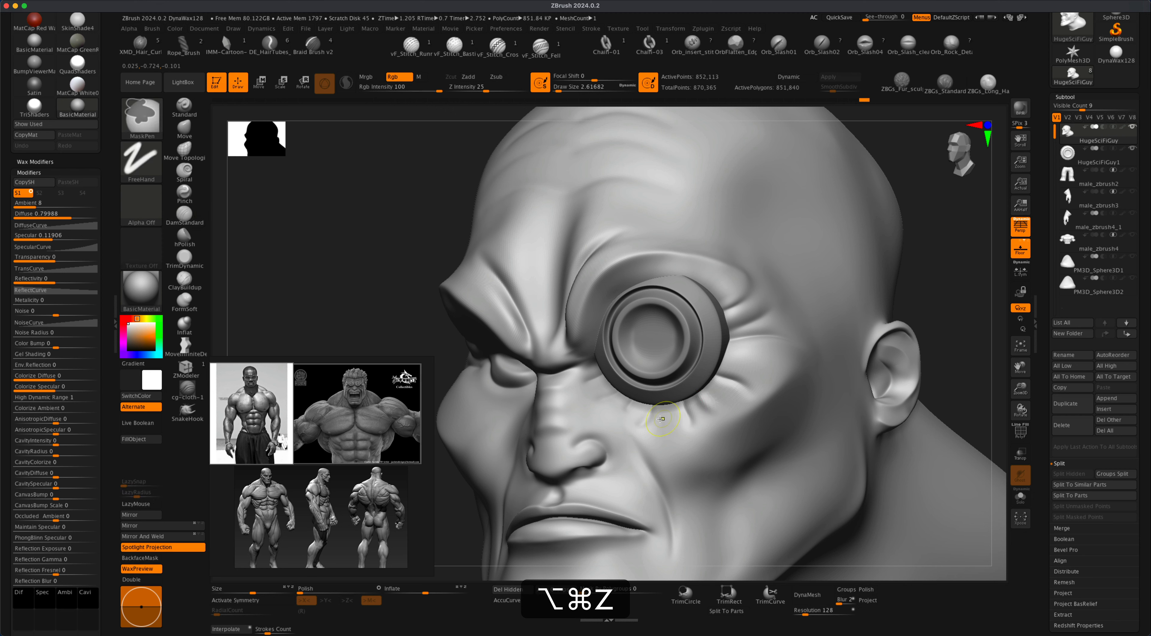
key("shift")
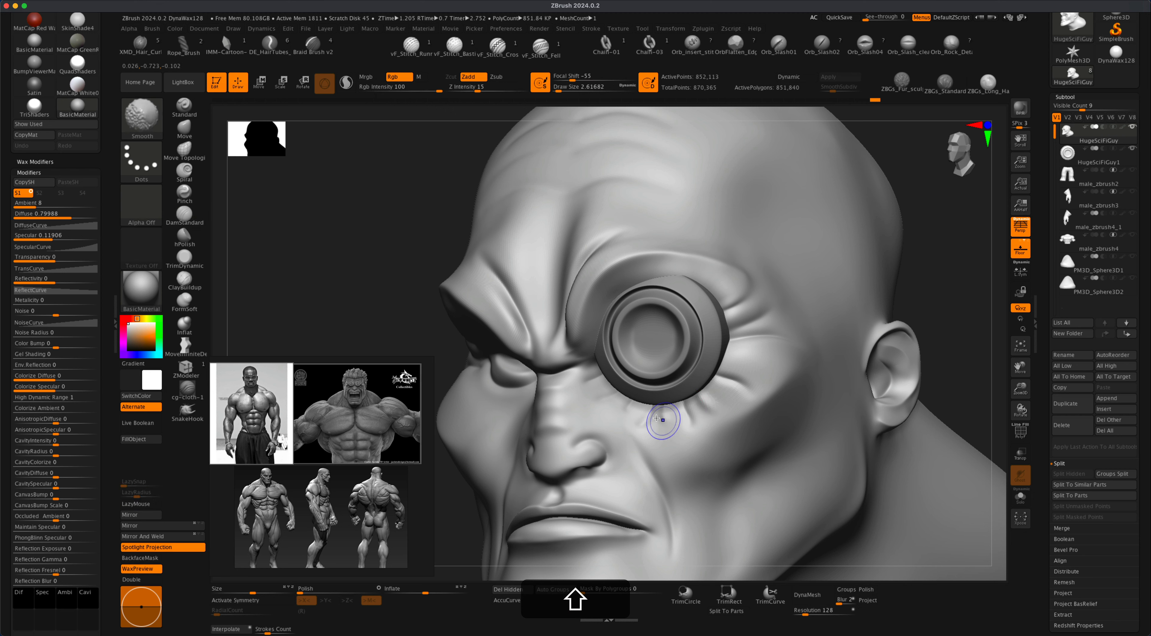
key("alt")
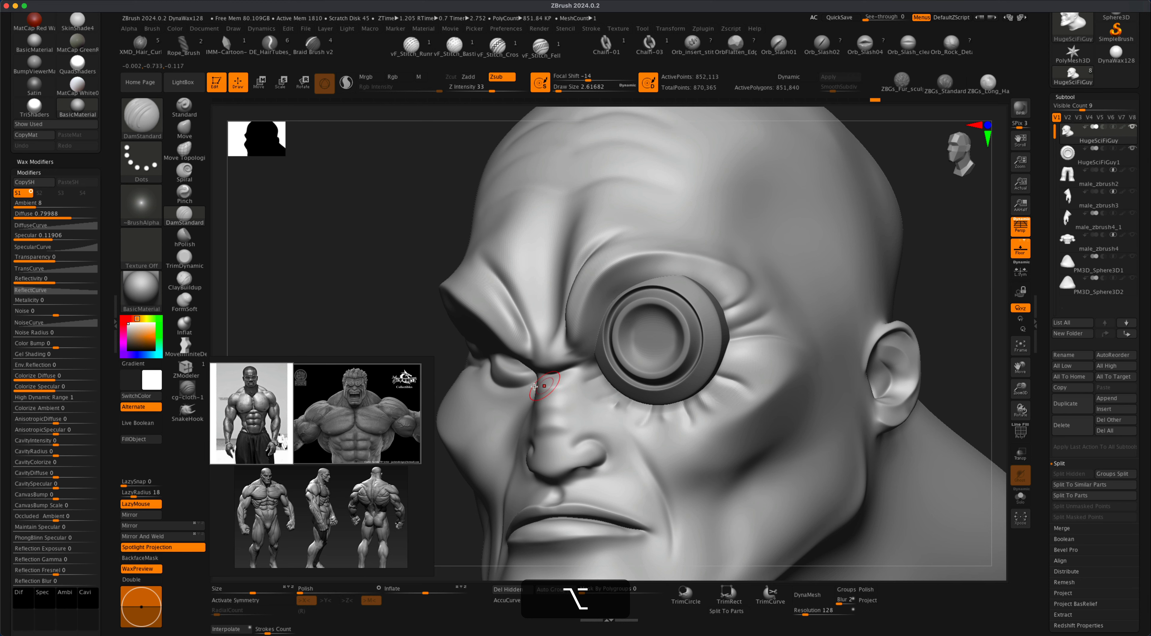
left_click_drag(388, 318, 465, 320)
left_click_drag(645, 417, 671, 428, "shift")
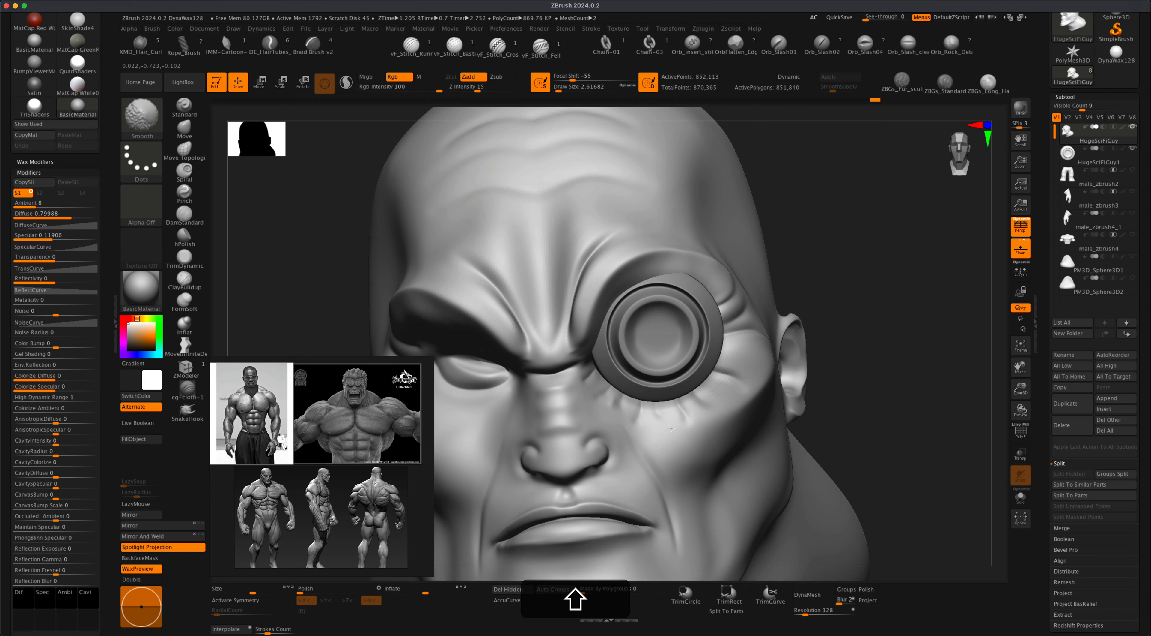
- Carve creases into the outer lid above the dial with a smaller DamStandard brush and switch to the Pinch brush
mouse_move(869, 355)
left_mouse_down("alt")
mouse_move(897, 277)
mouse_move(848, 343)
mouse_move(830, 335)
mouse_move(917, 337)
mouse_move(891, 330)
mouse_move(905, 332)
mouse_move(903, 393)
left_mouse_up("alt")
left_click_drag(702, 234, 684, 253)
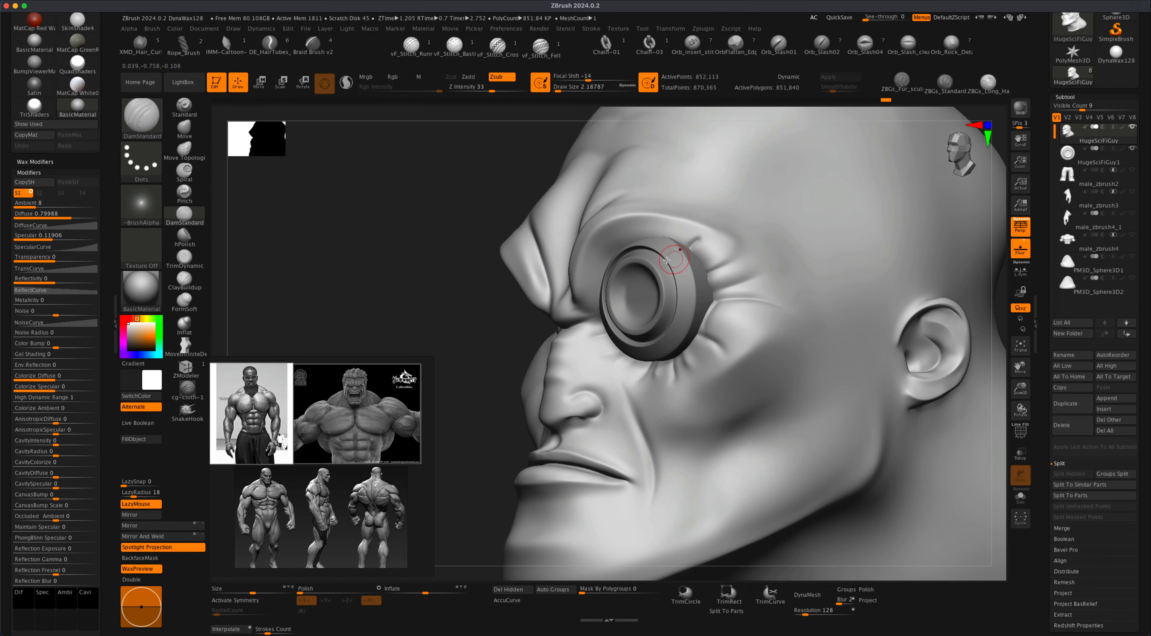
key("shift")
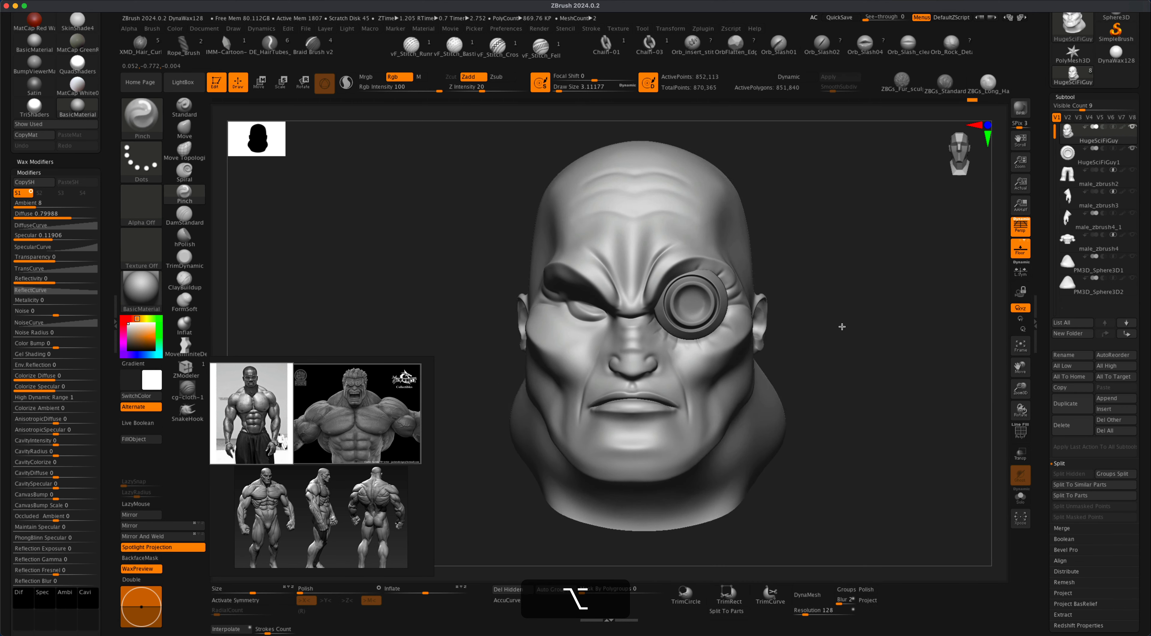
left_click_drag(842, 326, 840, 325)
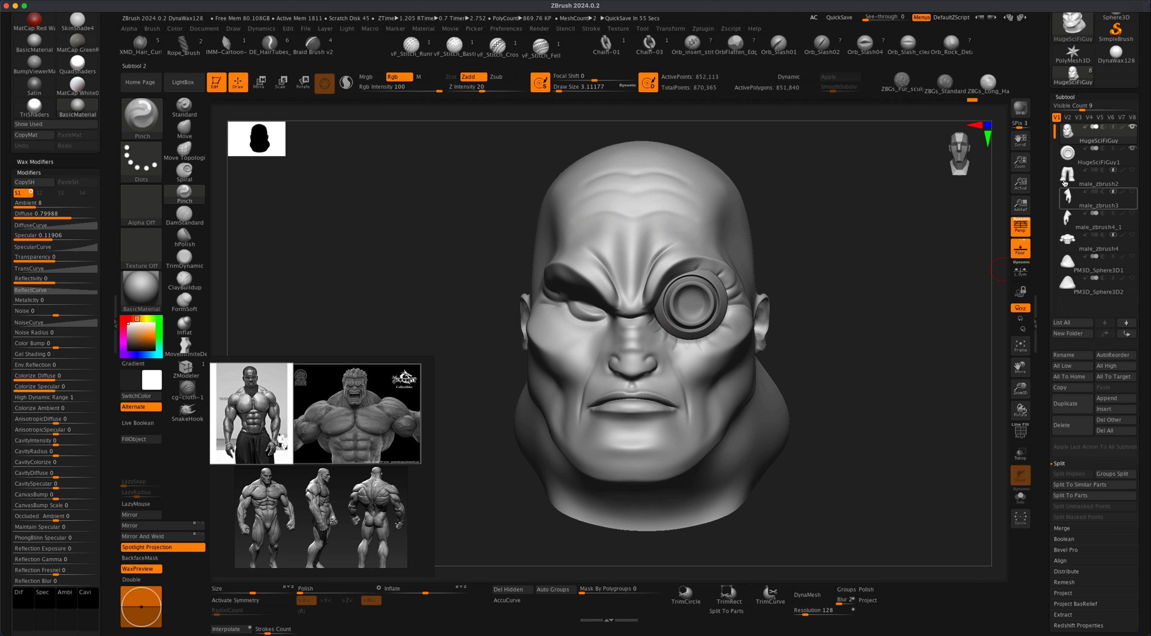
- Select the dial subtool and set the Standard brush to a DragRect stroke with Alpha 05
left_click(1071, 155)
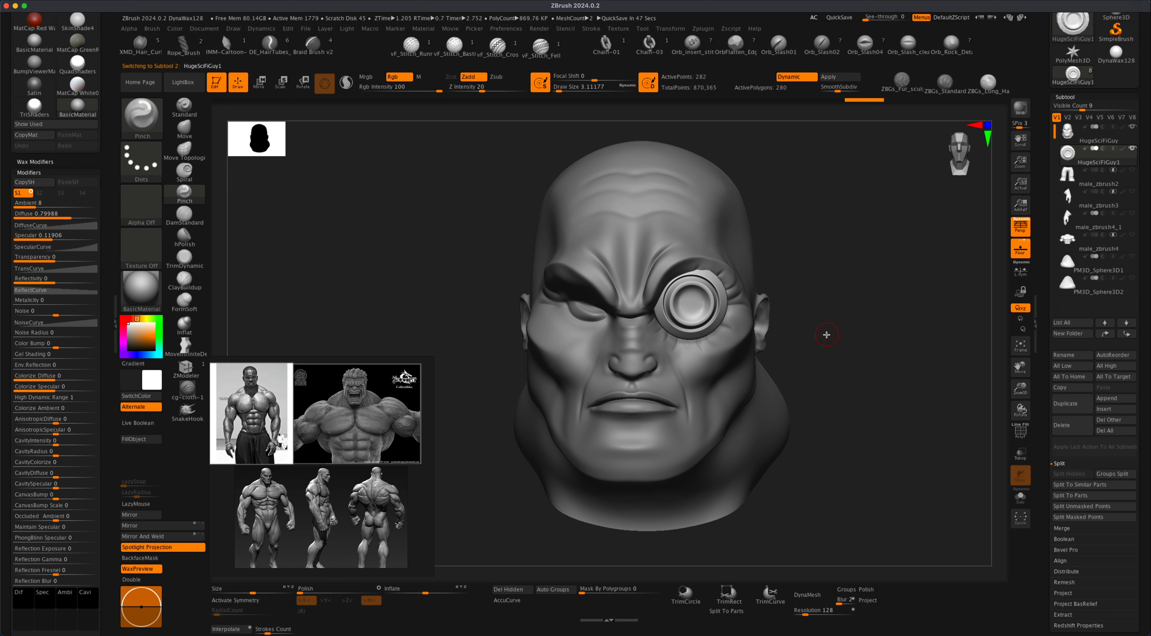
mouse_move(838, 348)
left_mouse_down()
mouse_move(843, 337)
mouse_move(815, 362)
mouse_move(874, 351)
left_mouse_up()
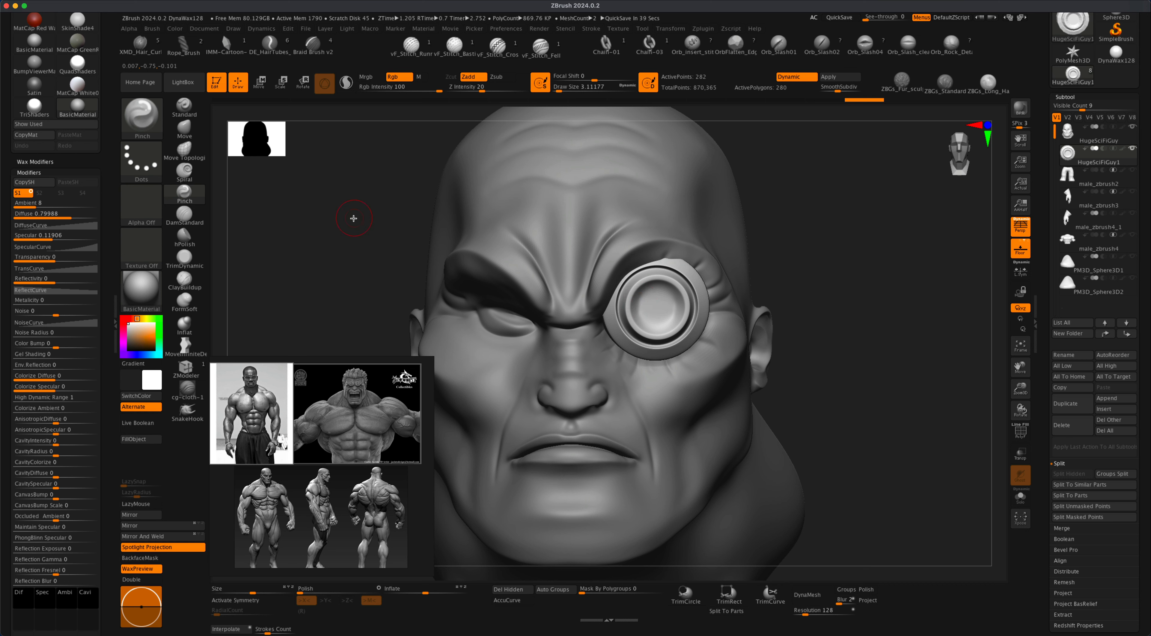
left_click(181, 108)
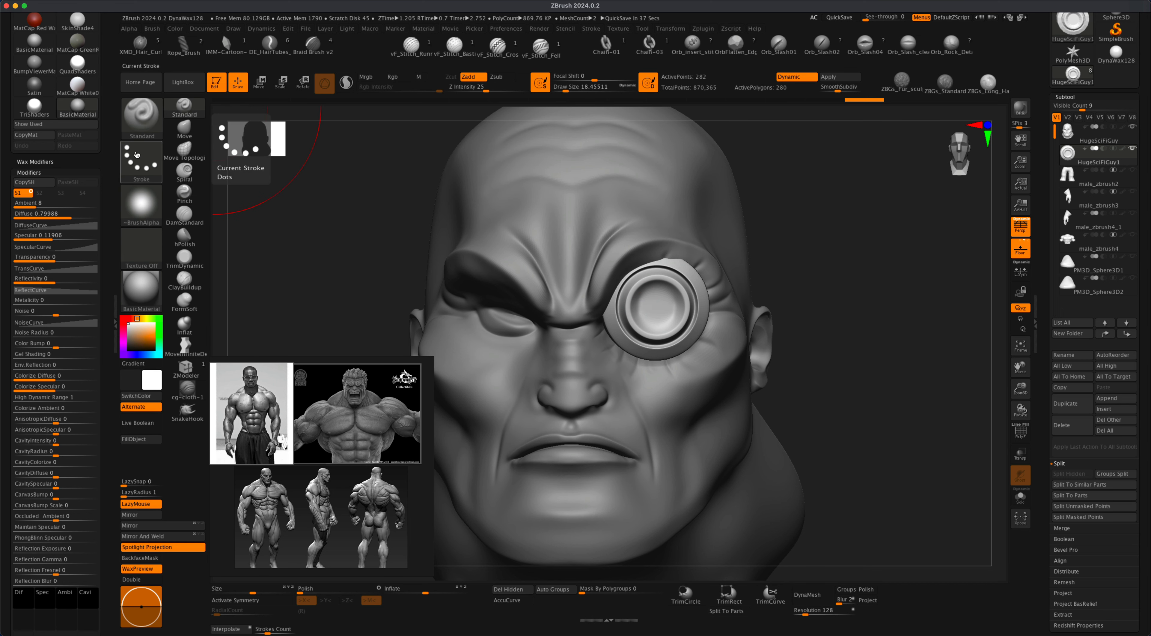
left_click(154, 165)
mouse_move(243, 168)
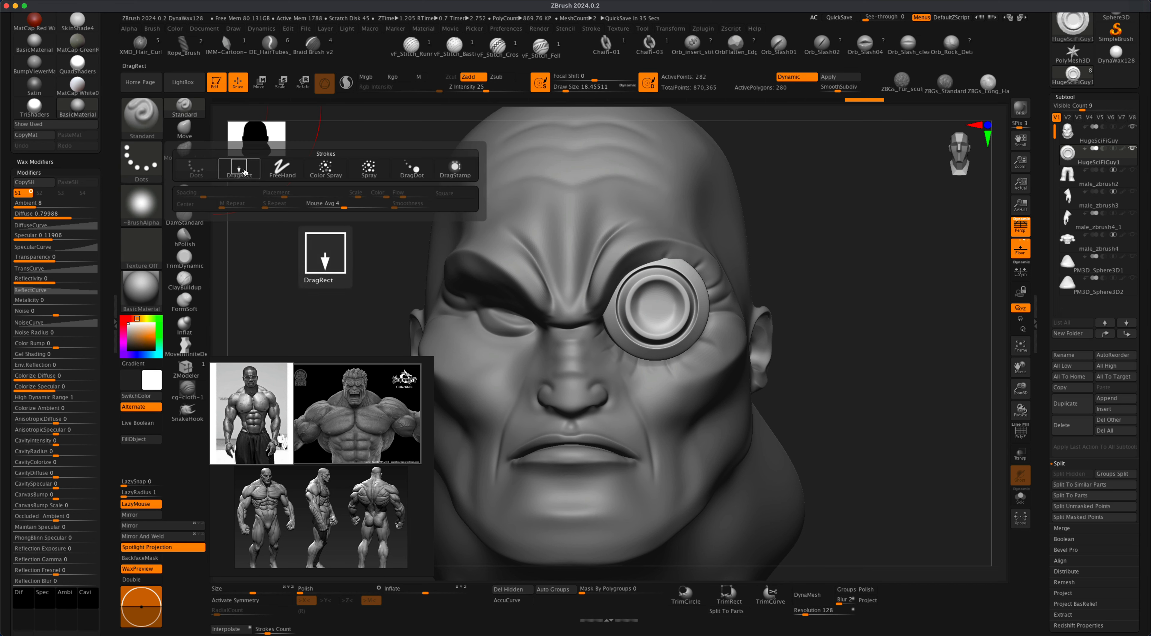
left_click(240, 169)
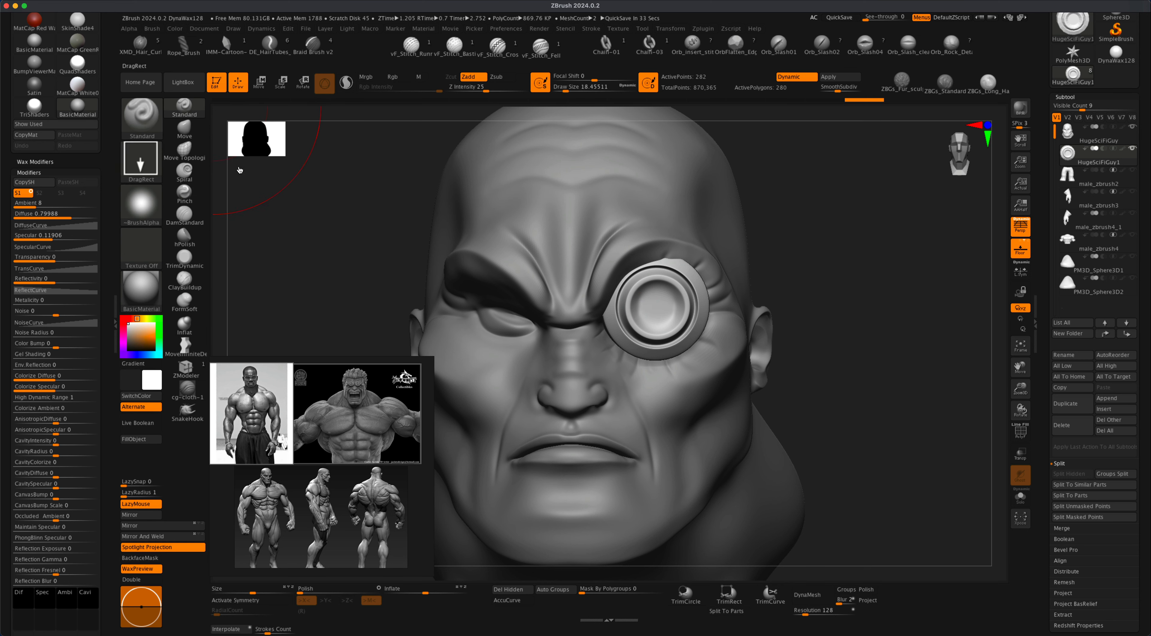
left_click(143, 203)
left_click_drag(286, 363, 277, 452)
left_click(140, 210)
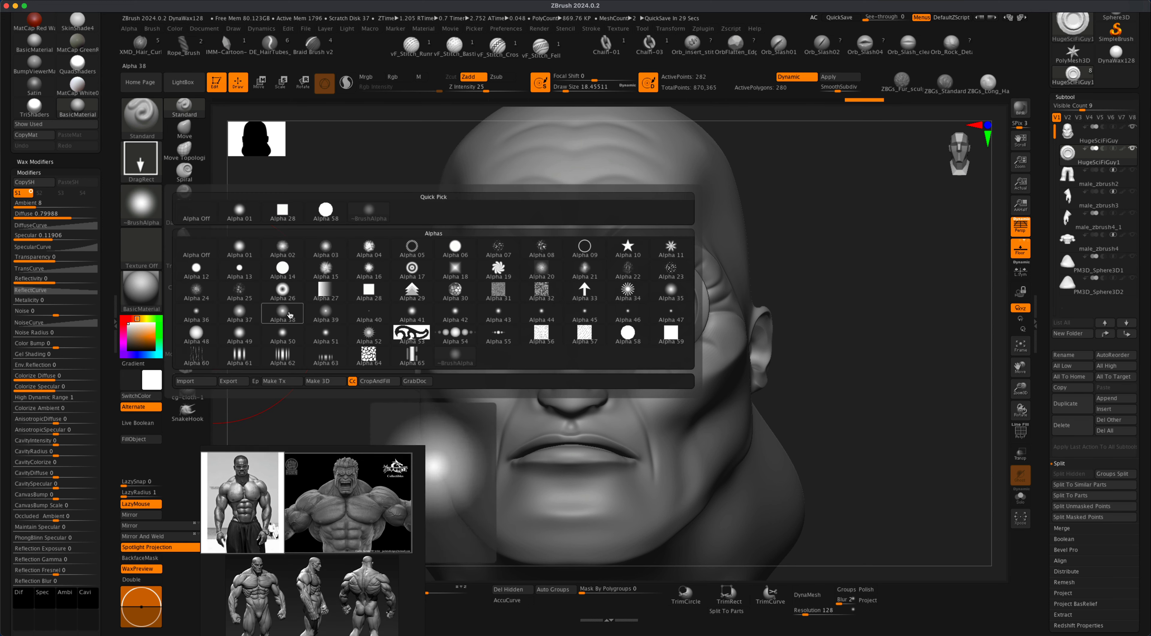
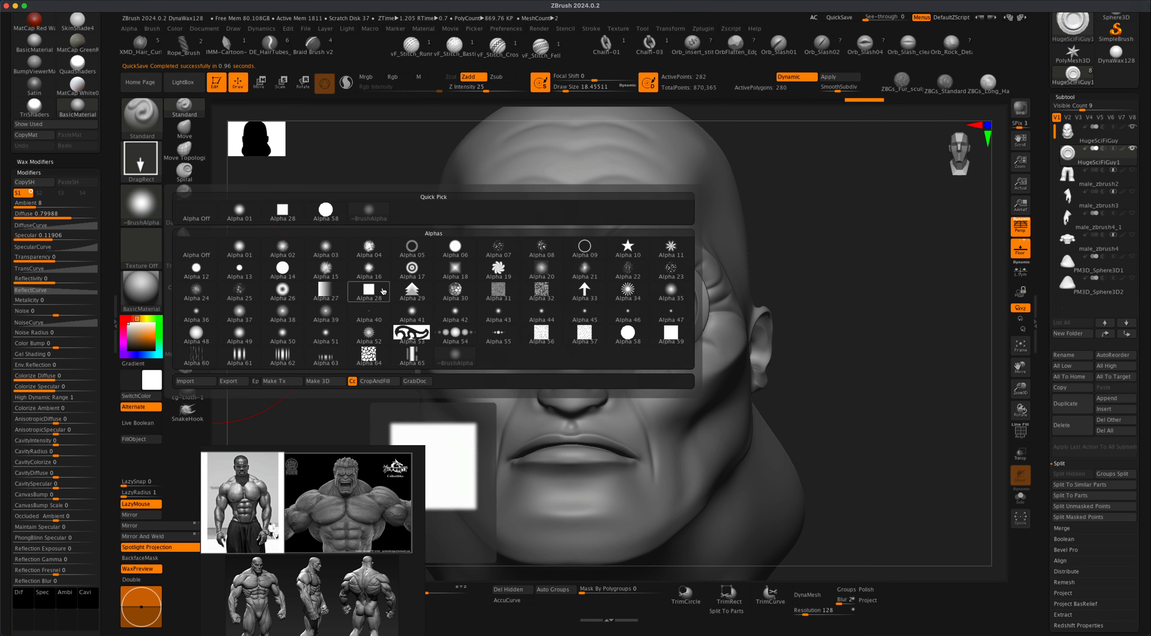
left_click(417, 249)
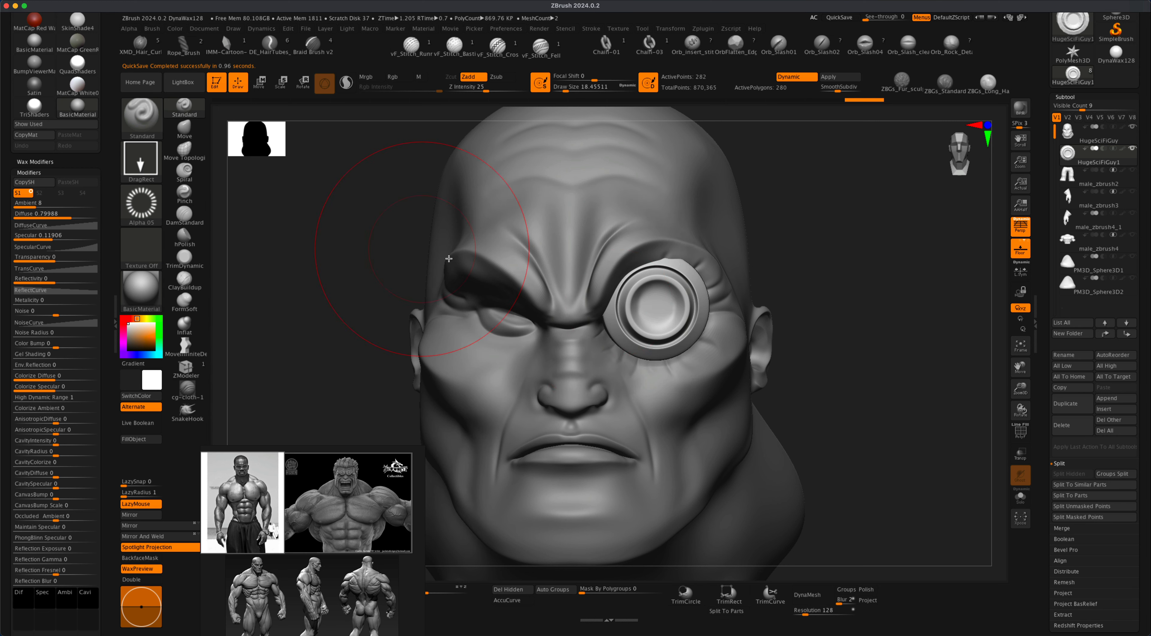
- Try stamping Alpha 05 into the centre of the dial at a draw size of about 3.1, and undo the stamp
key("s")
left_click_drag(653, 317, 645, 316)
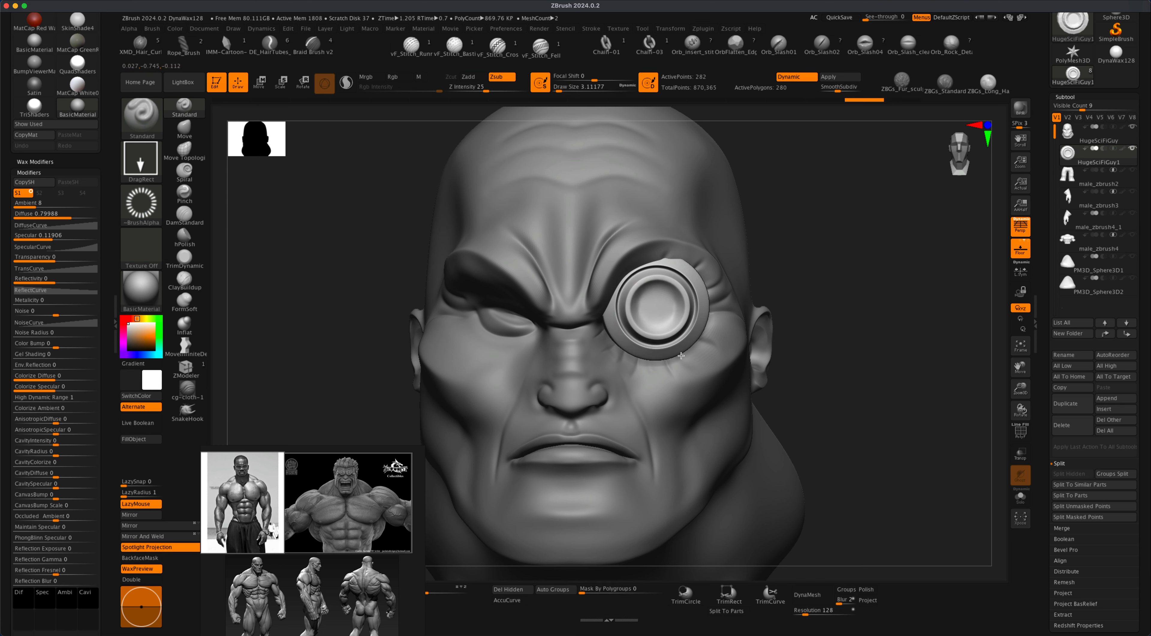
key("super+z")
- Apply the dial's dynamic subdivision to convert it into real subdivision levels
scroll(1128, 535, "down", 7)
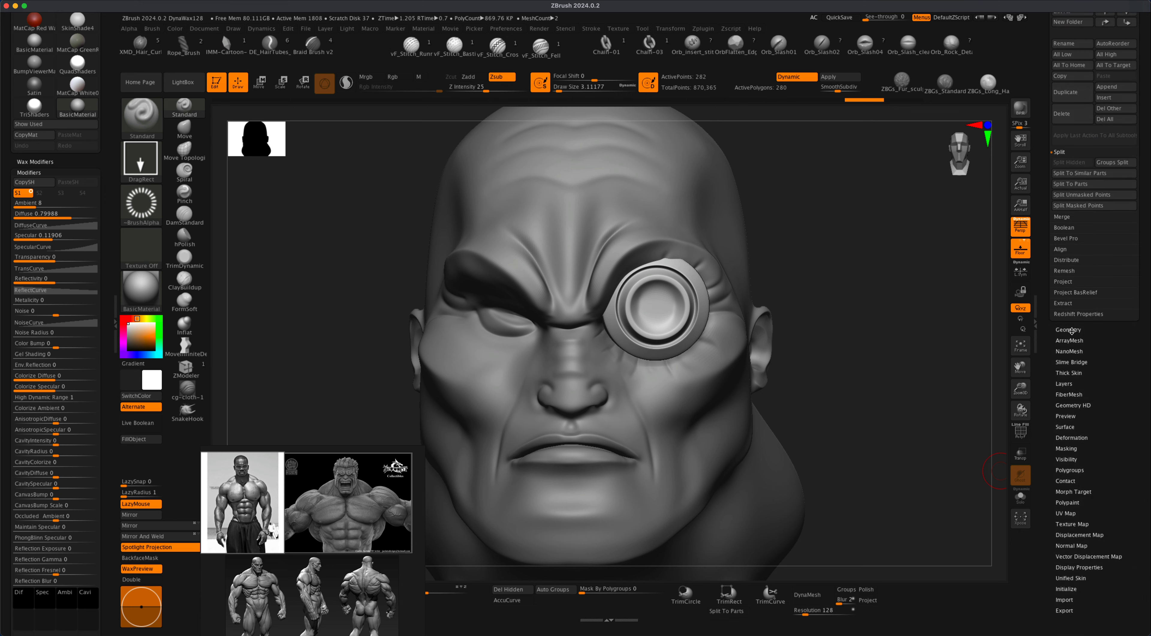
left_click(1071, 330)
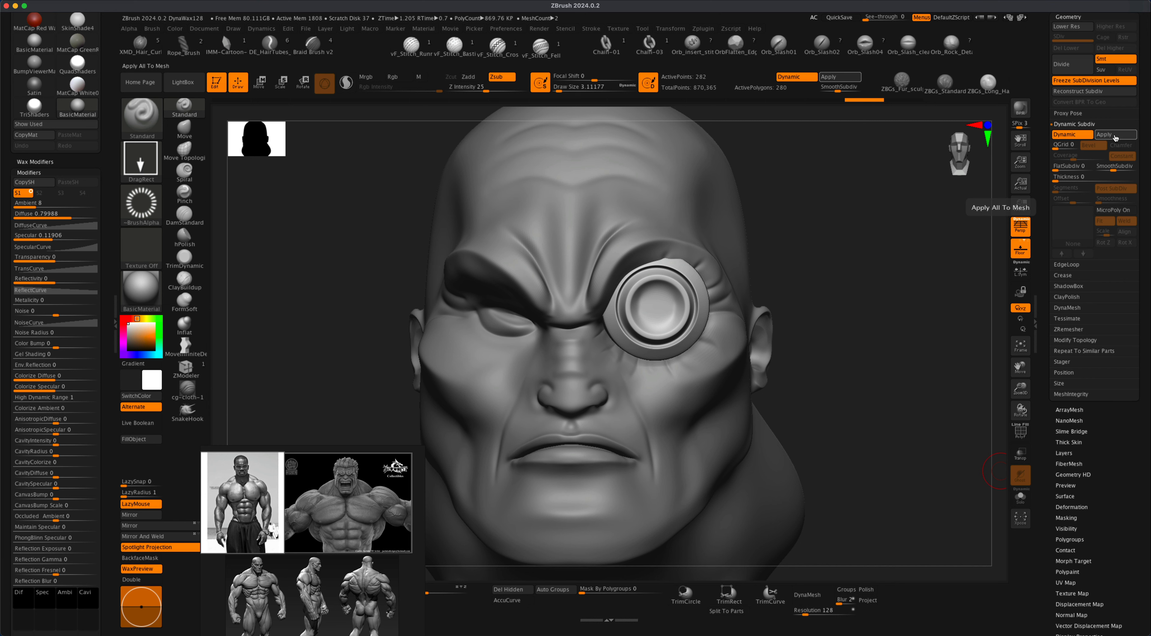
left_click(1116, 135)
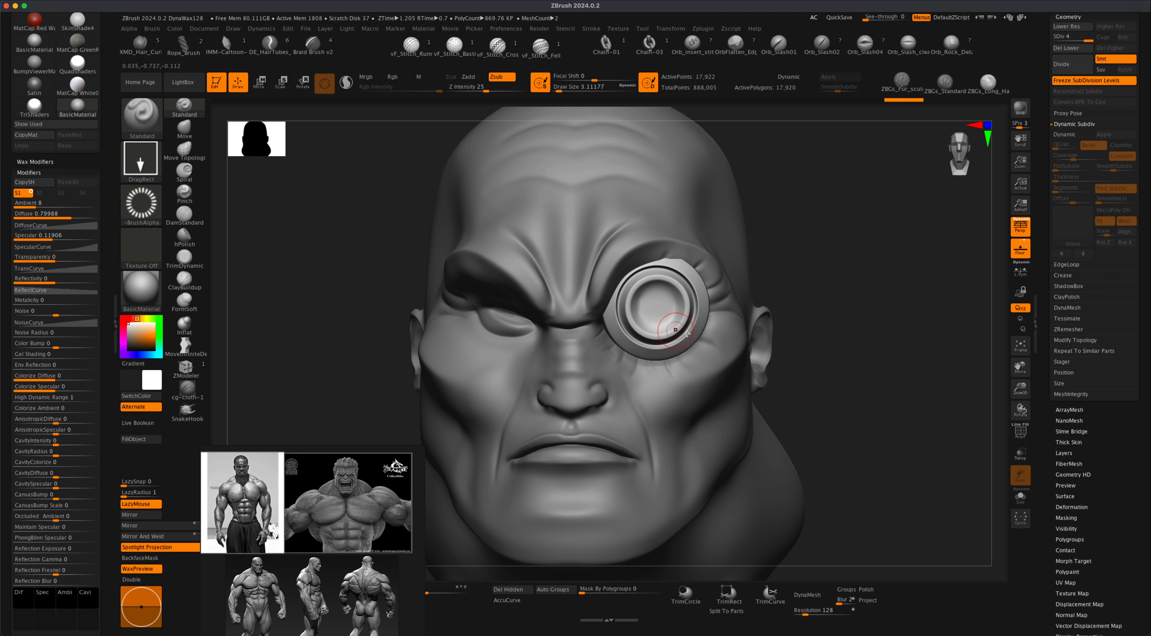
- Inspect the dial's polyframe at subdivision level 1 and return it to level 4
scroll(1119, 536, "up", 5)
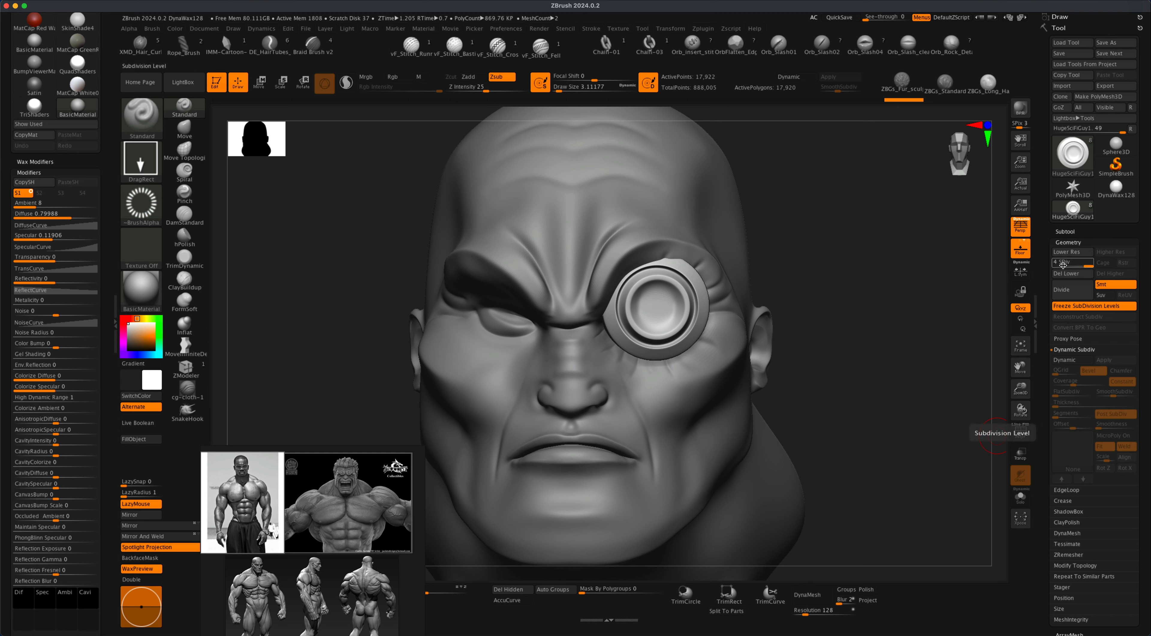
left_click_drag(1090, 266, 1055, 263)
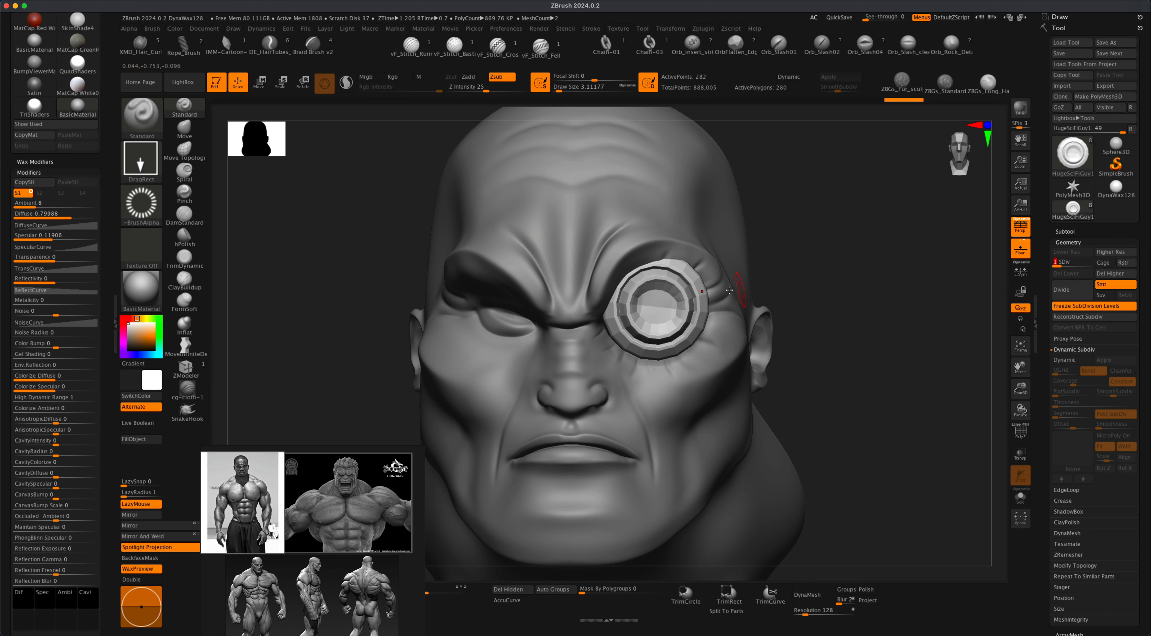
left_click(1021, 432)
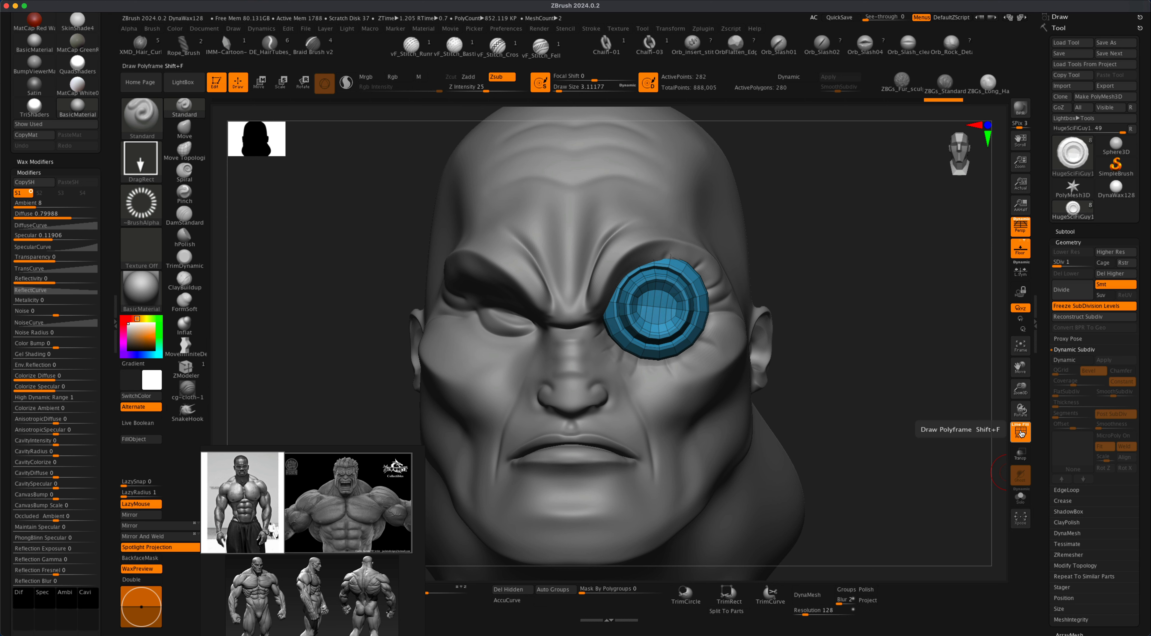
left_click(1021, 432)
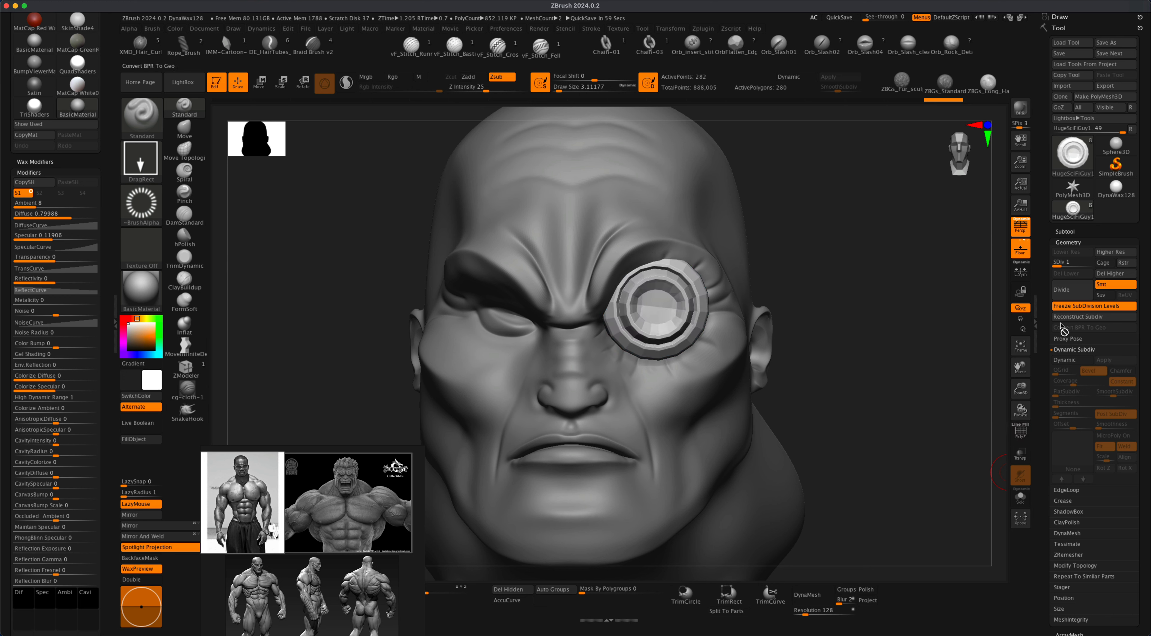
left_click(1095, 266)
- Divide the dial to subdivision level 5, stamp a ring of raised Alpha 05 ridges around its centre and repeat the stroke to strengthen it
mouse_move(831, 318)
left_mouse_down()
mouse_move(879, 329)
mouse_move(836, 324)
left_mouse_up()
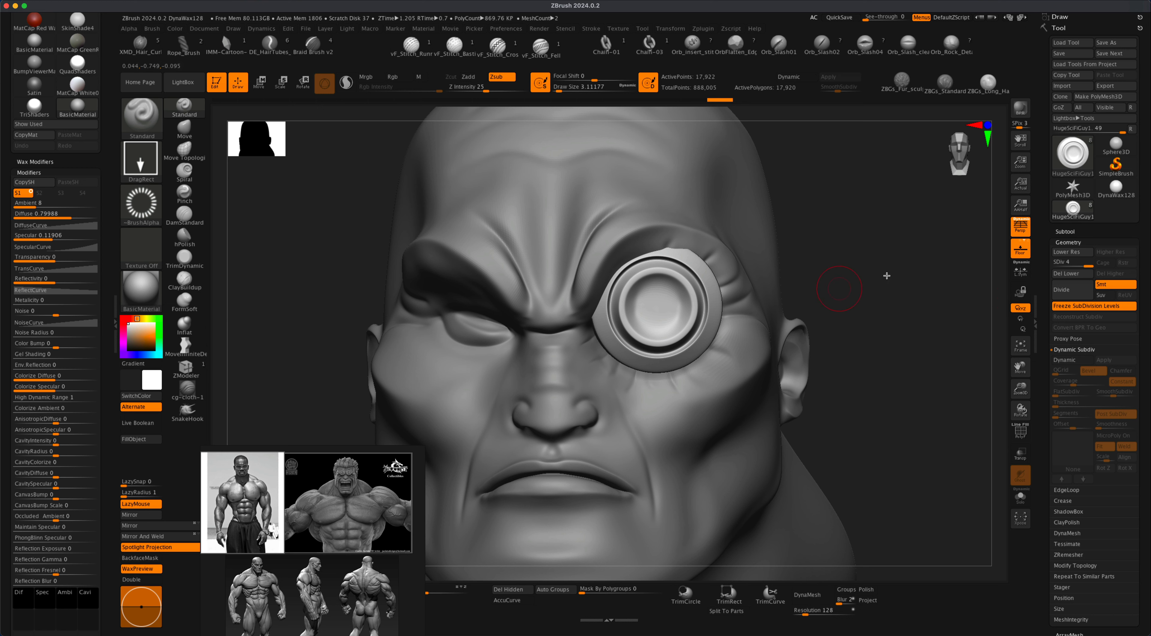
key("super+d")
left_click_drag(657, 305, 676, 334)
key("super+z")
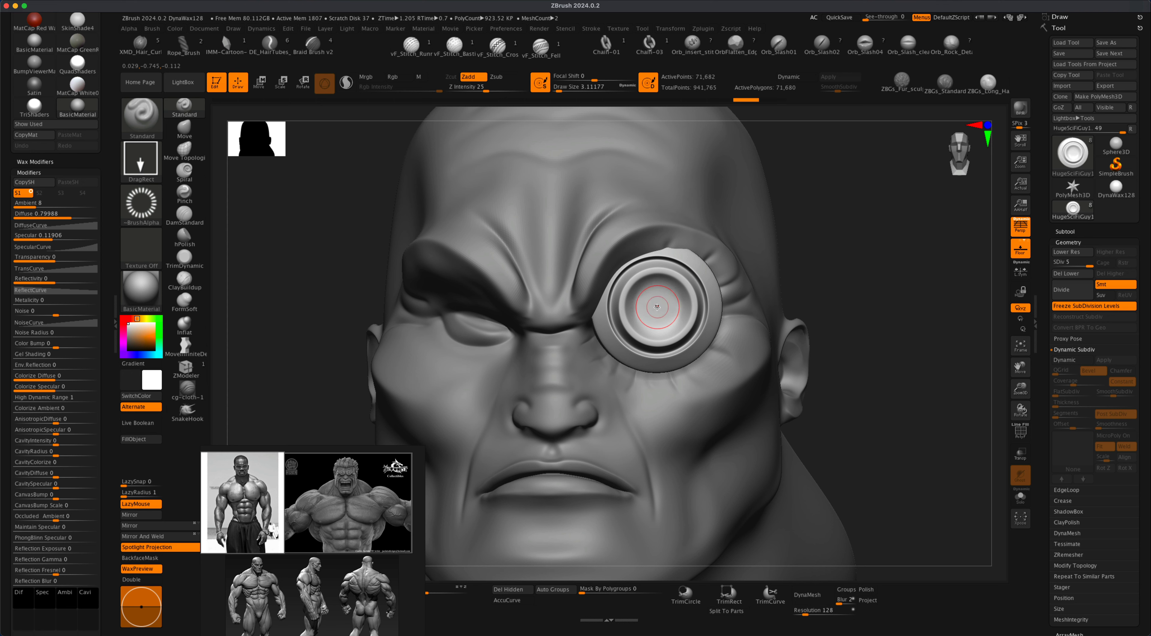
mouse_move(656, 307)
left_mouse_down()
mouse_move(686, 355)
mouse_move(685, 343)
left_mouse_up()
key("1")
key("1")
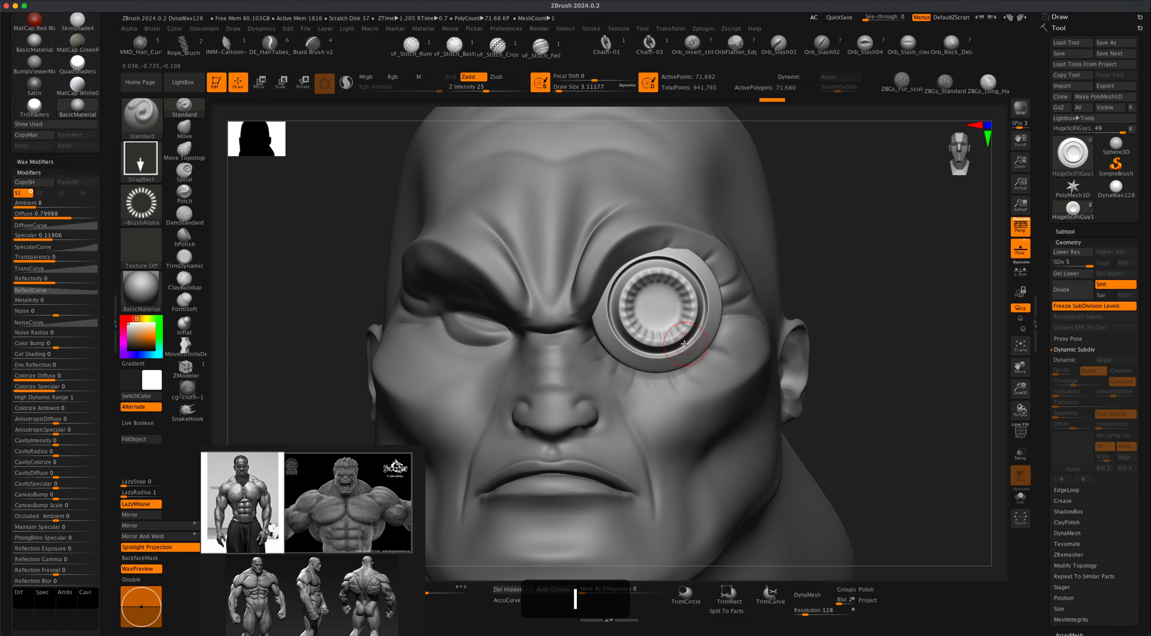
- Set the Standard brush to Alpha 12 and Zsub, with a draw size of about 1.5 and a Z intensity of 51
mouse_move(870, 334)
left_mouse_down()
mouse_move(890, 335)
mouse_move(856, 335)
mouse_move(882, 337)
mouse_move(867, 333)
left_mouse_up()
left_click(139, 205)
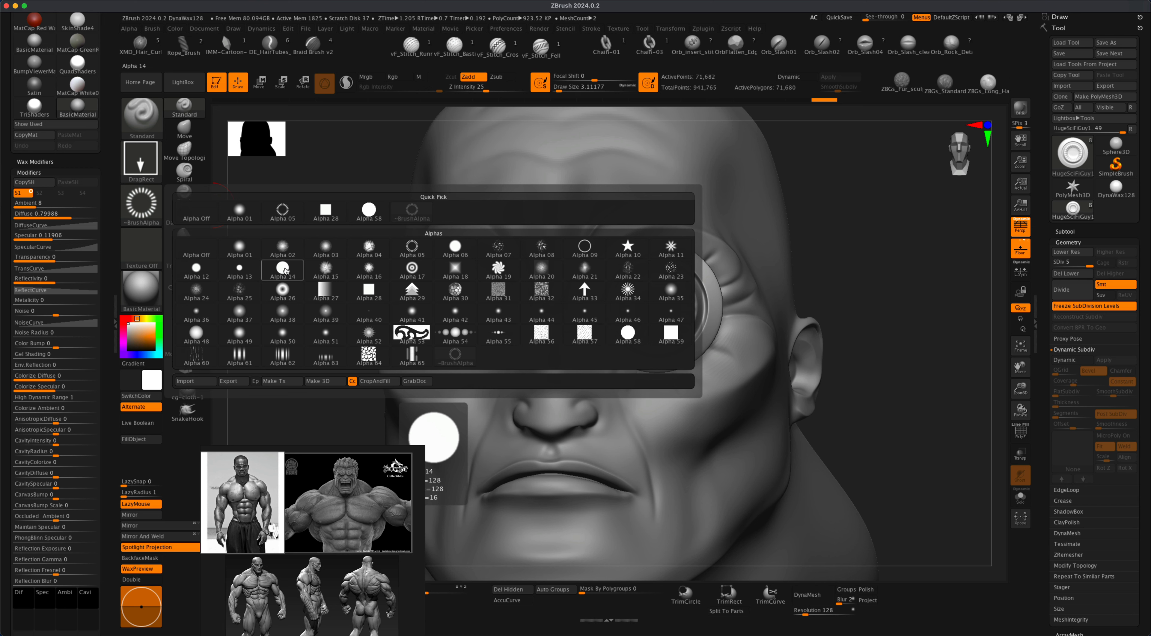
left_click(196, 268)
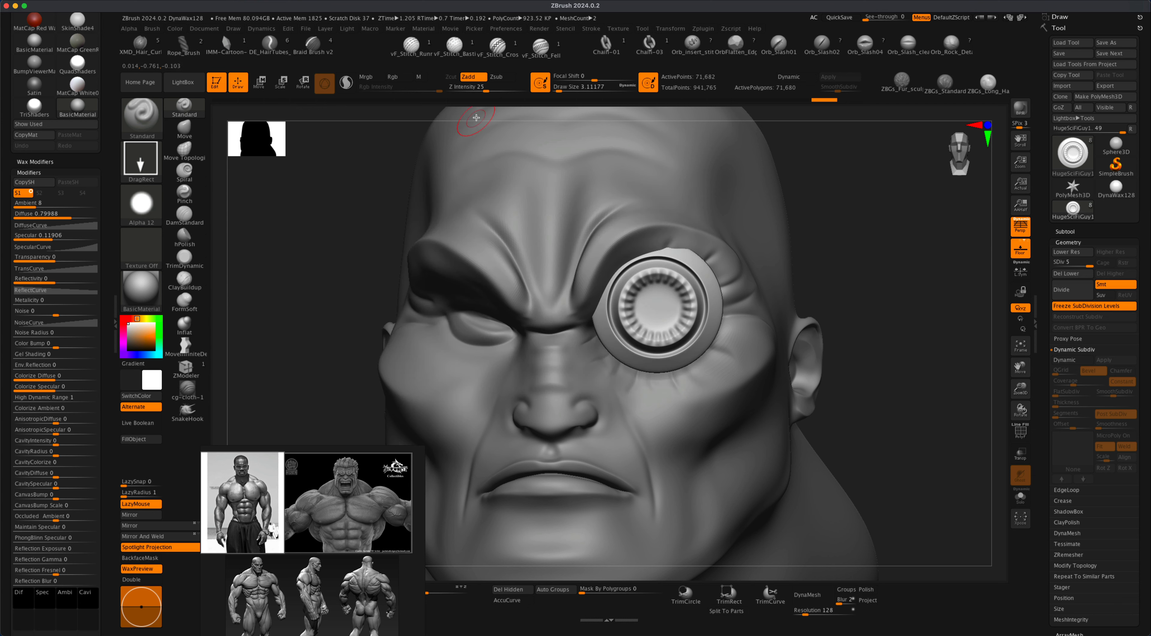
left_click(497, 77)
key("s")
left_click_drag(360, 194, 358, 194)
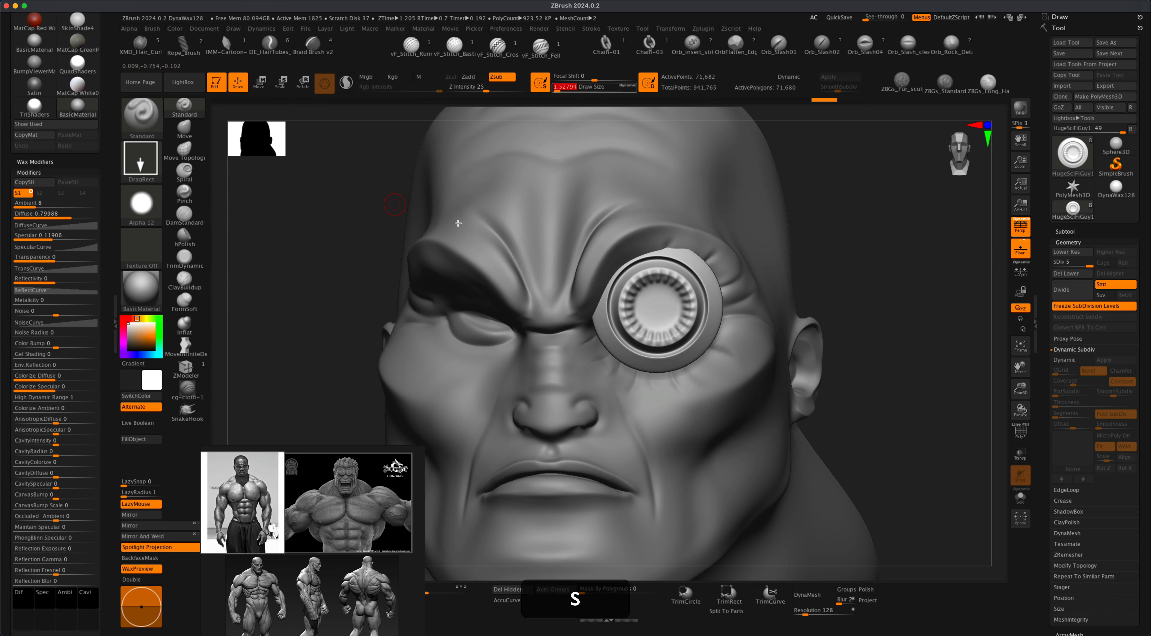
left_click_drag(491, 90, 507, 91)
left_click_drag(946, 288, 919, 289)
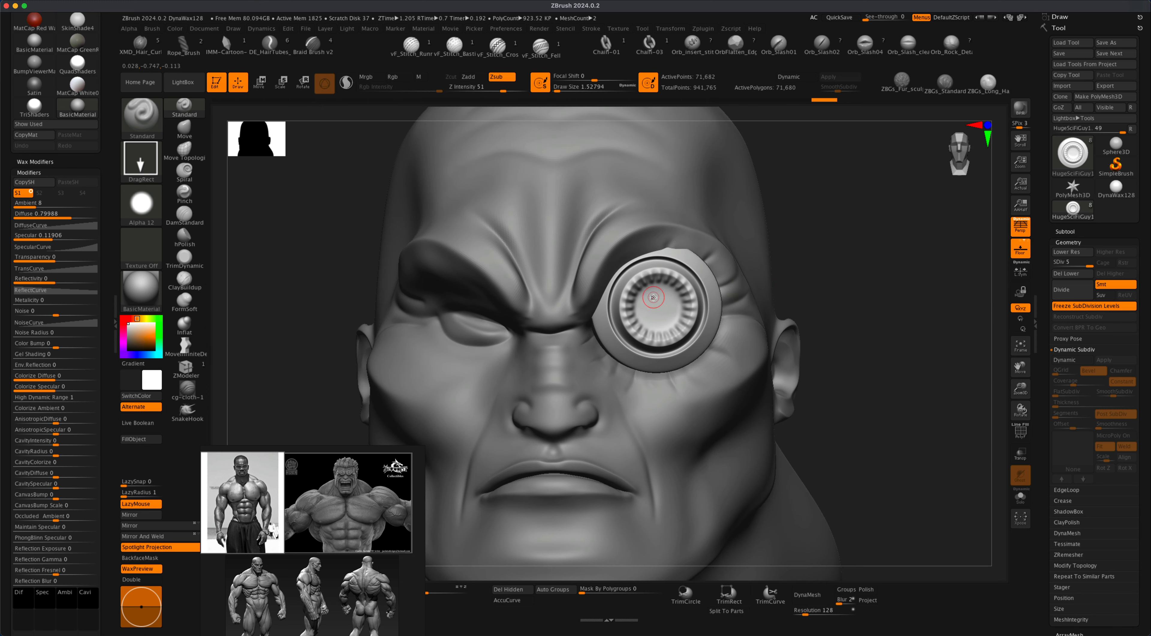
- Raise the Z intensity to 71 and stamp small round holes into the dial's flat centre
left_click_drag(648, 299, 656, 309)
key("super+z")
left_click_drag(504, 90, 514, 90)
left_click_drag(652, 317, 656, 325)
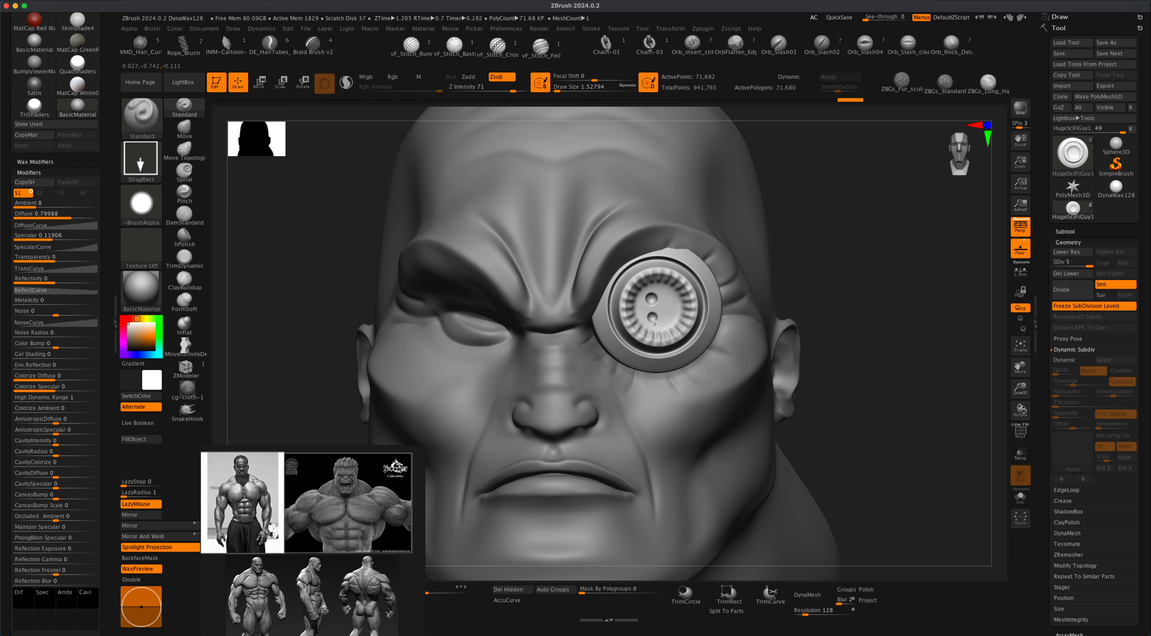
left_click_drag(668, 307, 674, 317)
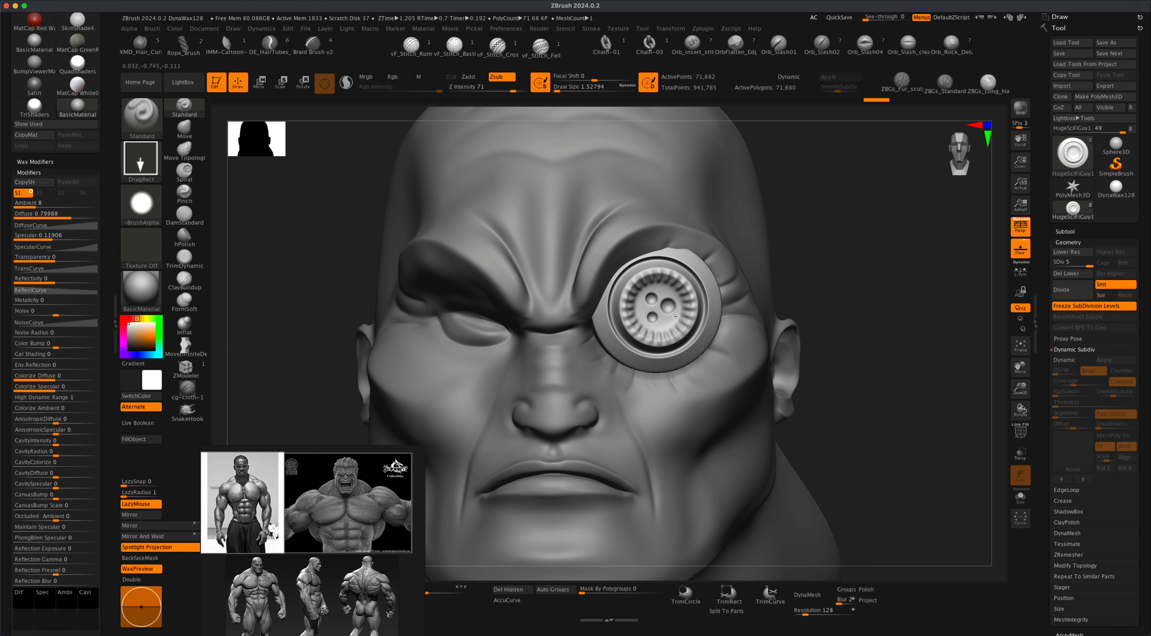
- Examine the detailed dial and the surrounding head from the front and from three-quarter angles
left_click_drag(887, 388, 866, 280, "alt")
left_click_drag(843, 329, 804, 381)
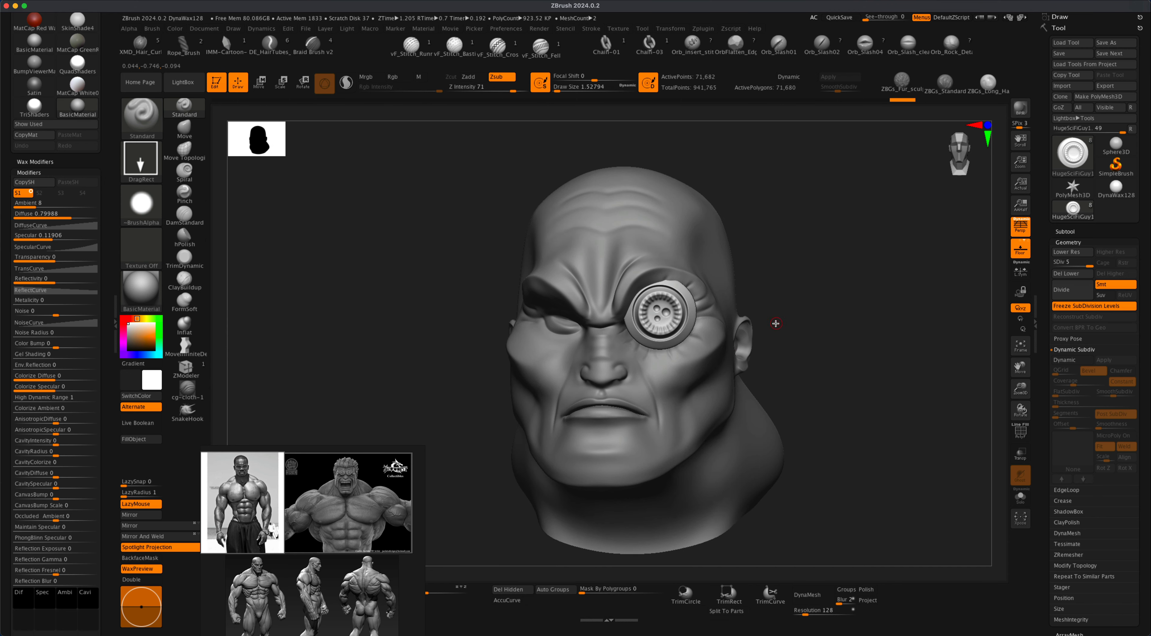
left_click_drag(776, 323, 700, 341)
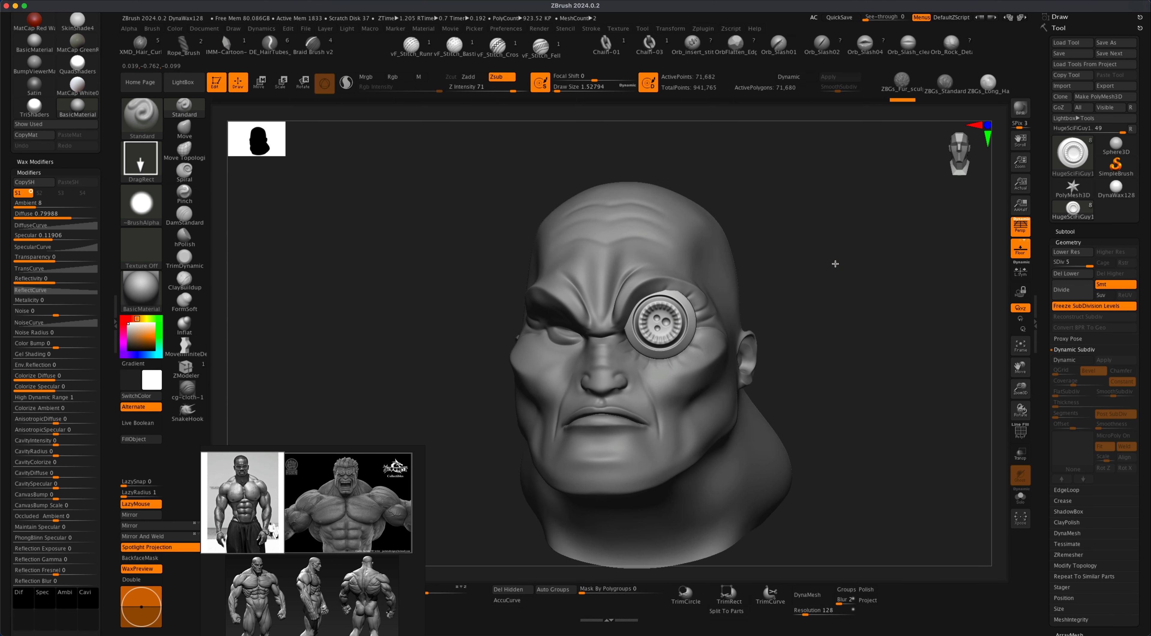
left_click_drag(836, 260, 689, 250)
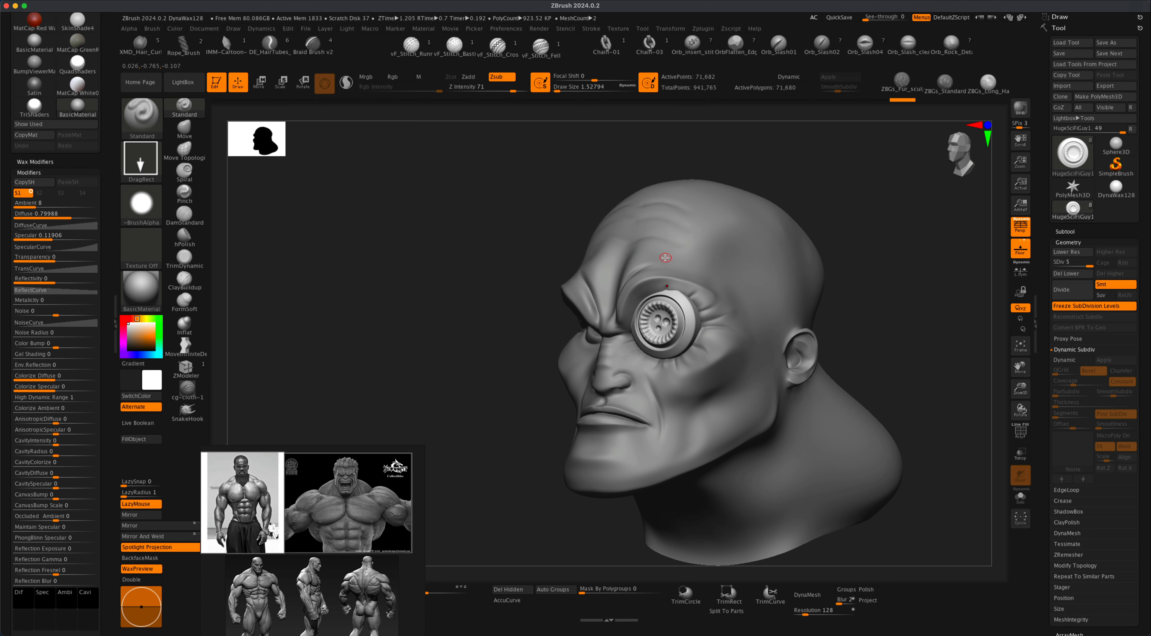
left_click_drag(480, 258, 494, 266)
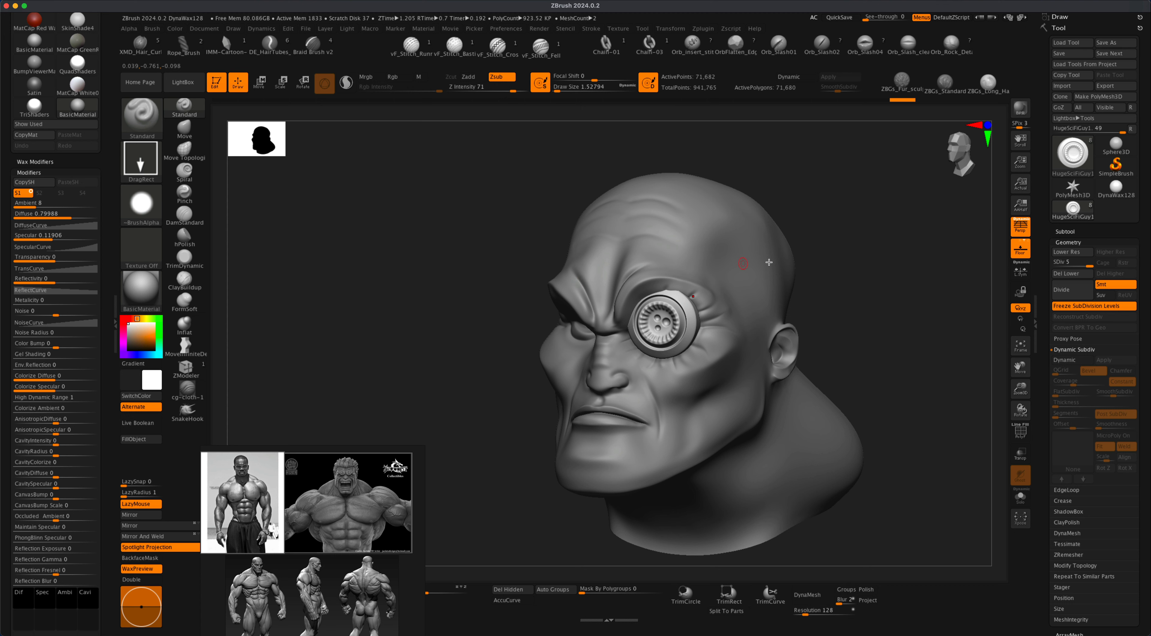
left_click_drag(852, 277, 855, 273)
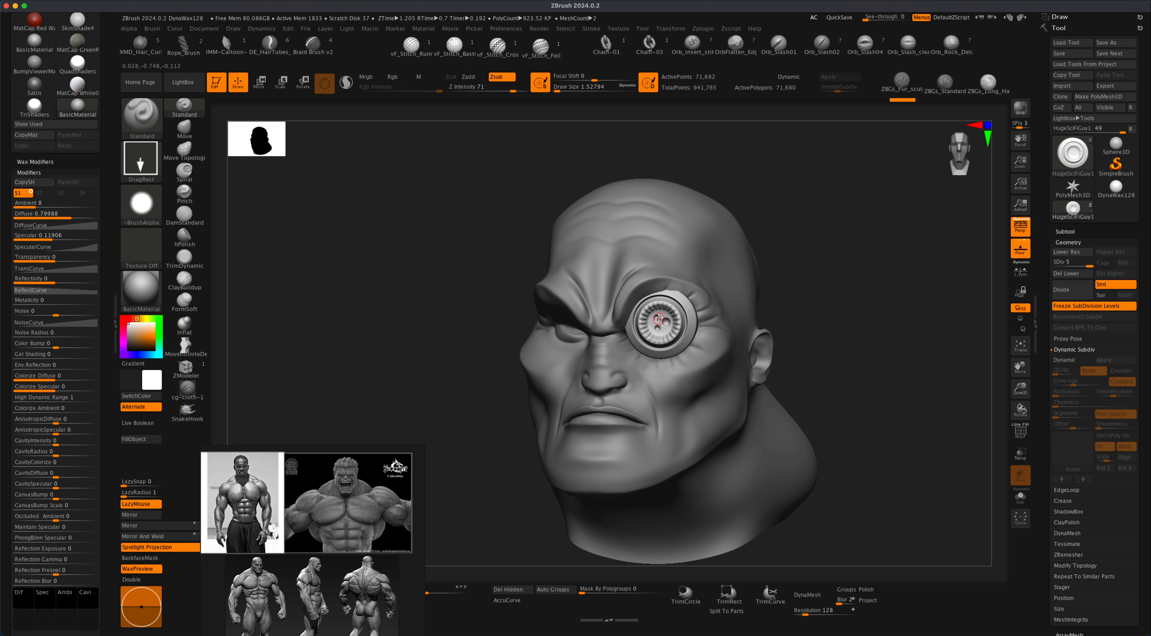
left_click_drag(812, 337, 787, 380)
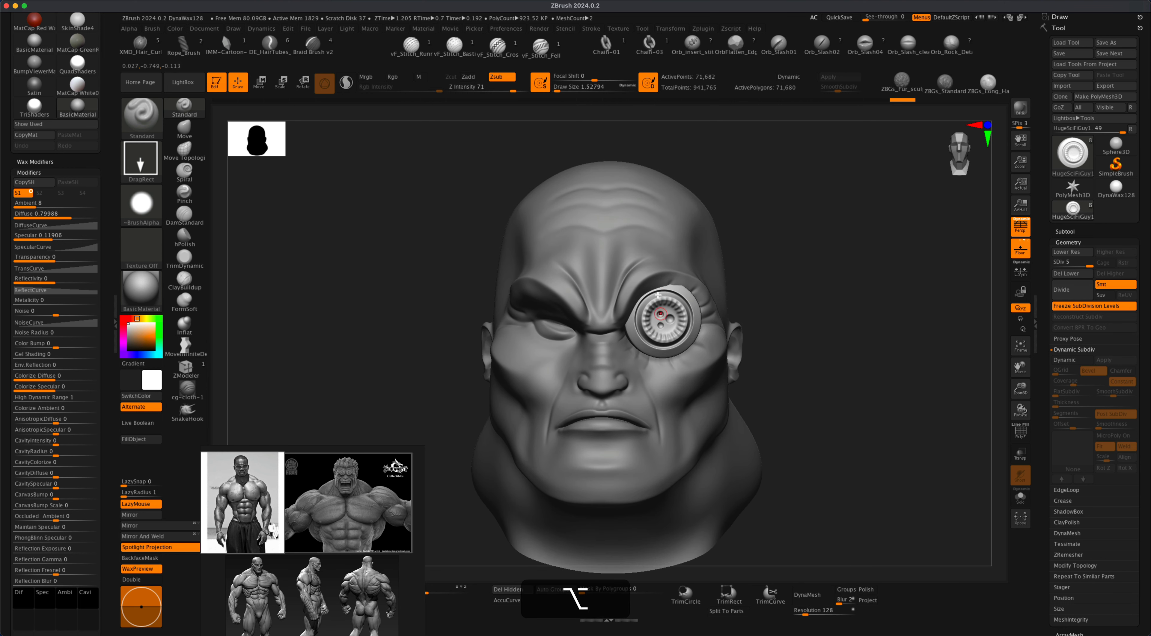
left_click_drag(771, 338, 766, 329)
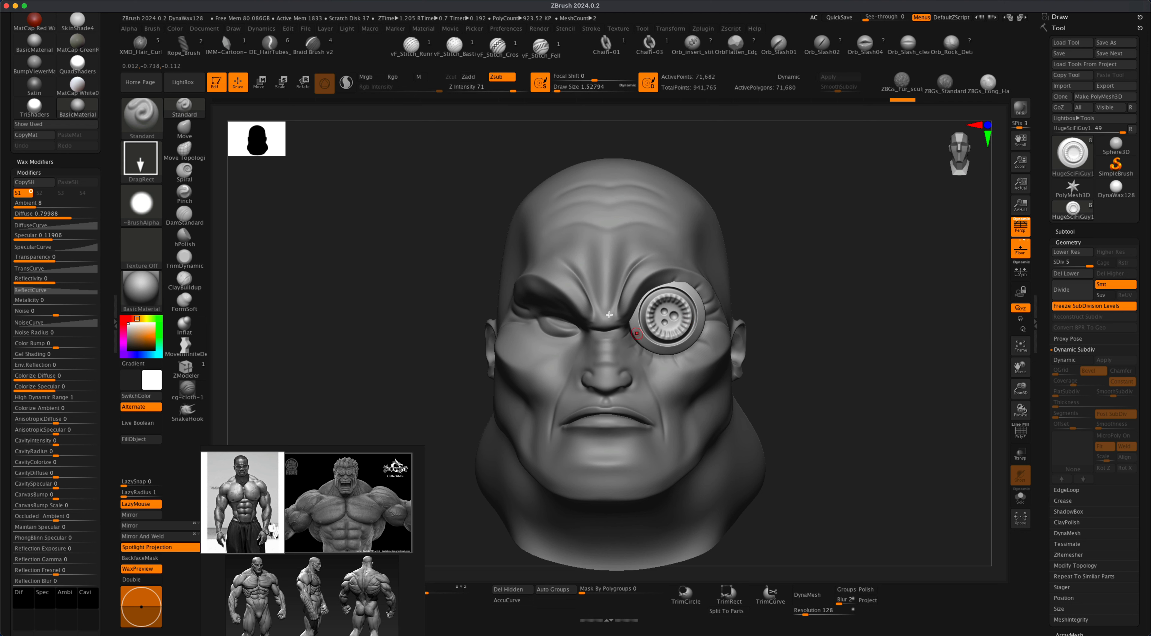
left_click_drag(782, 331, 784, 330, "alt")
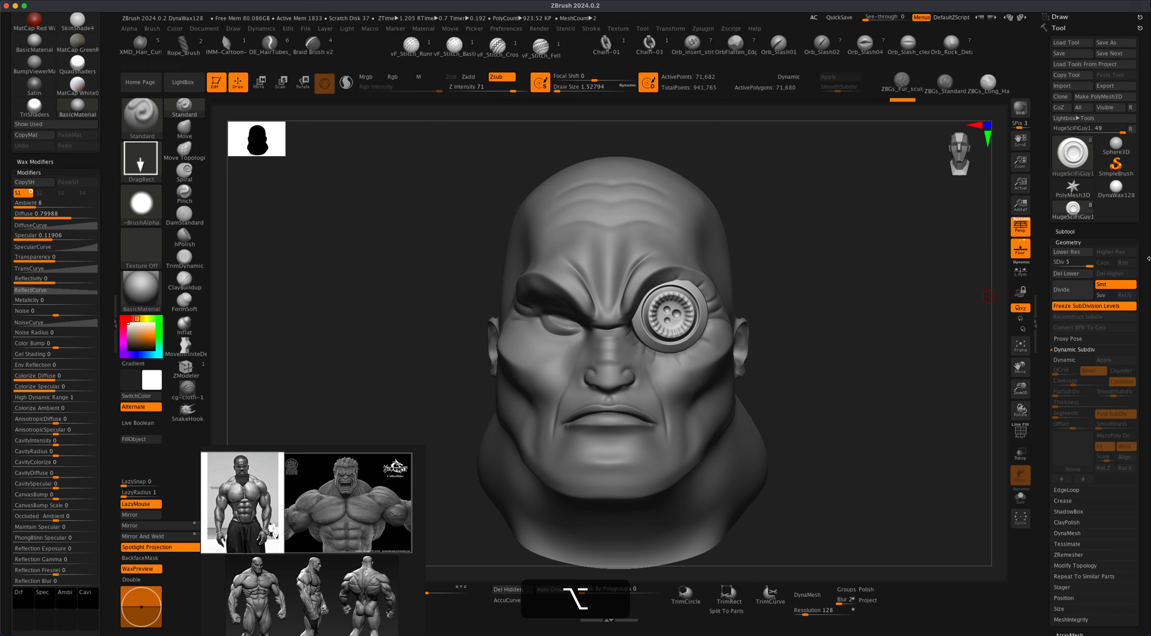
- Duplicate the detailed dial subtool
left_click(1074, 231)
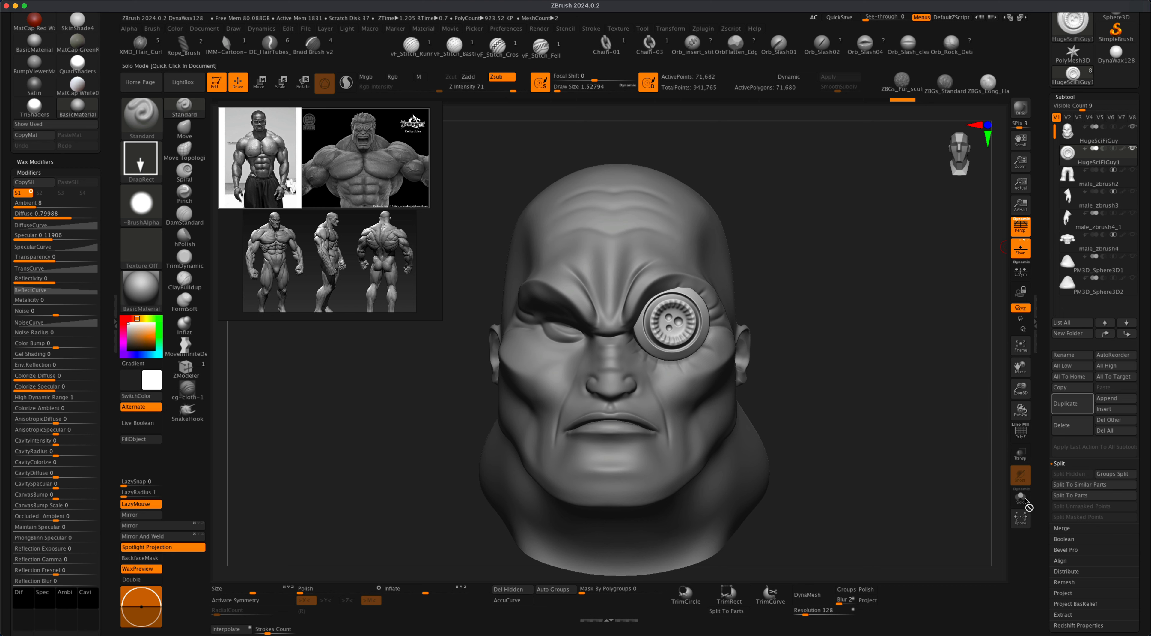
left_click(1076, 406)
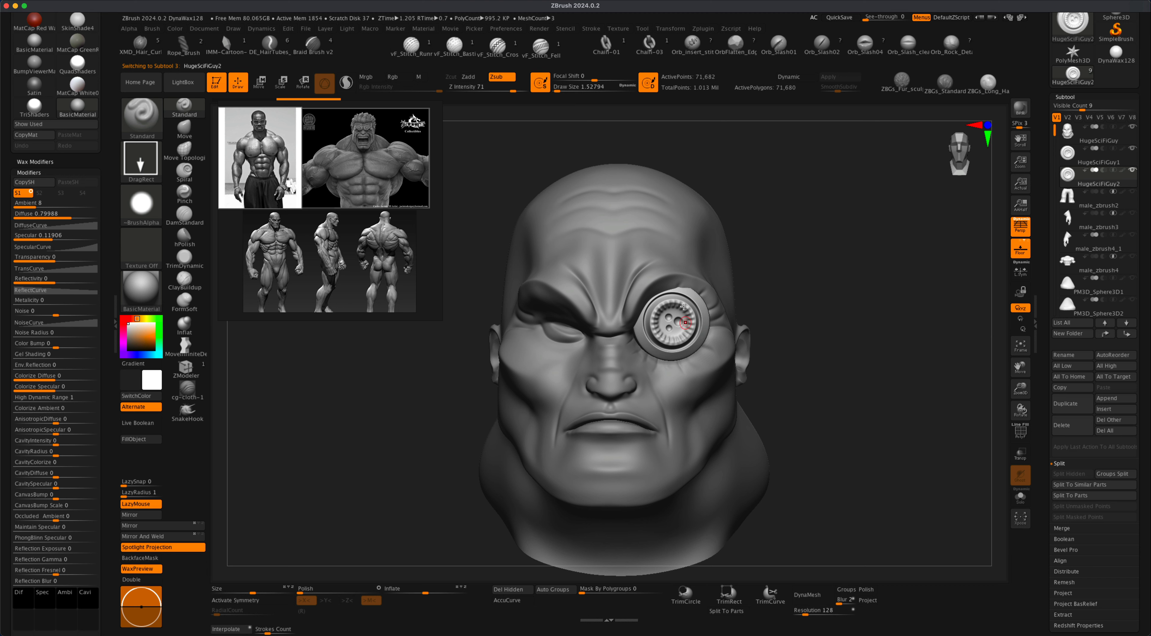
- Delete the lower subdivision levels of the duplicated dial and mirror it onto the character's right eye socket
mouse_move(797, 295)
left_mouse_down()
mouse_move(792, 311)
mouse_move(794, 296)
left_mouse_up()
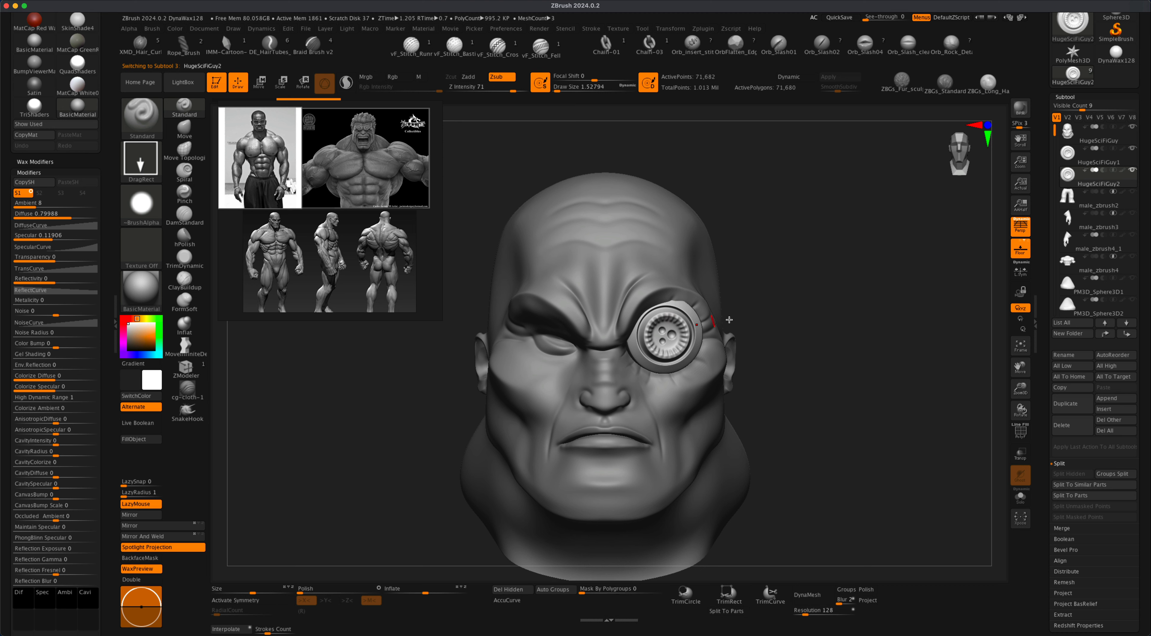
scroll(1148, 428, "down", 3)
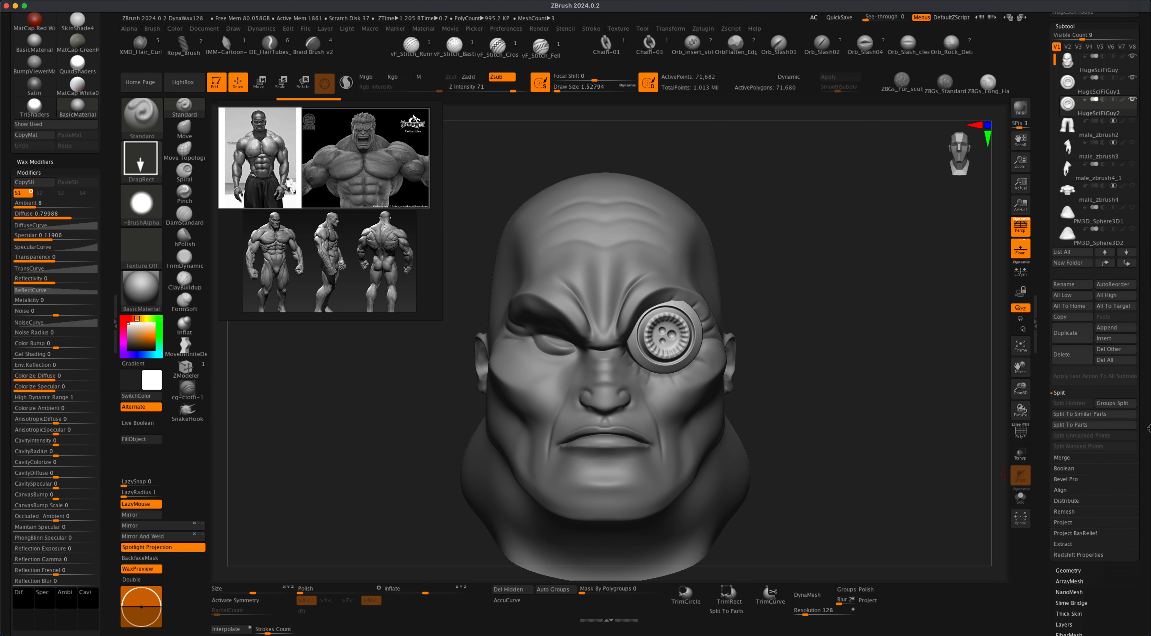
left_click(1066, 569)
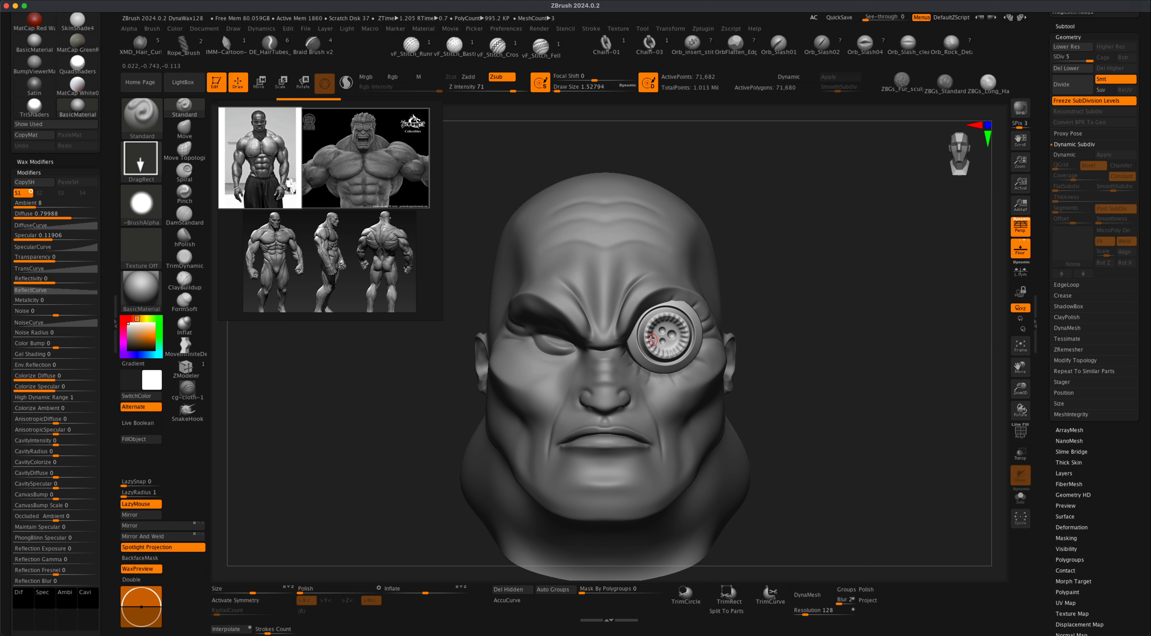
left_click(143, 536)
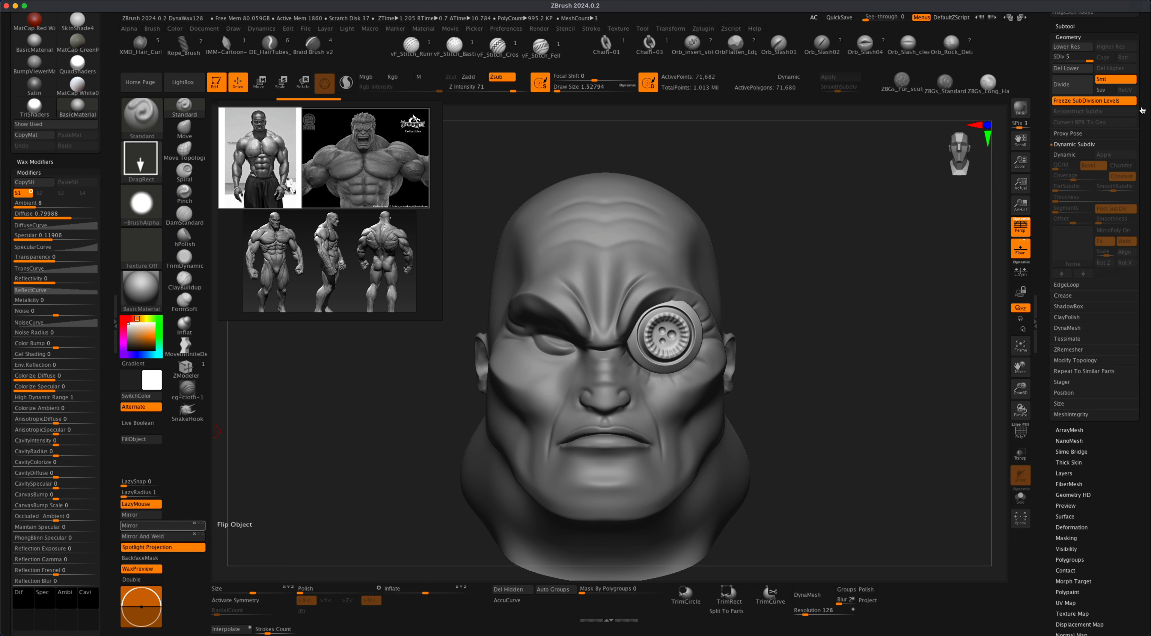
left_click(1082, 72)
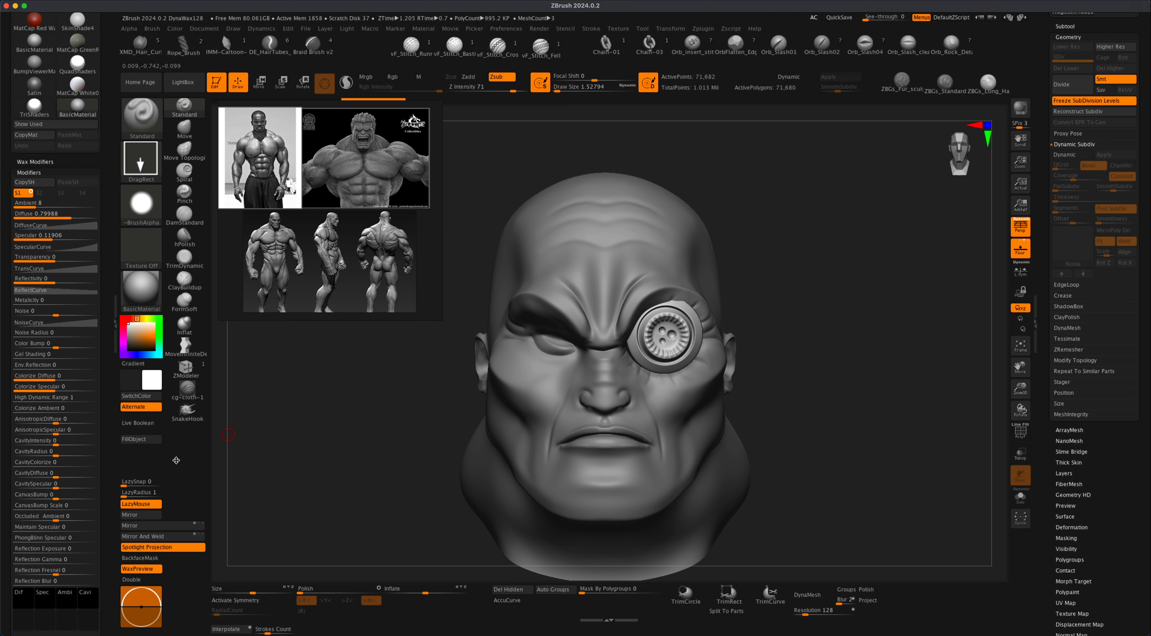
left_click(174, 525)
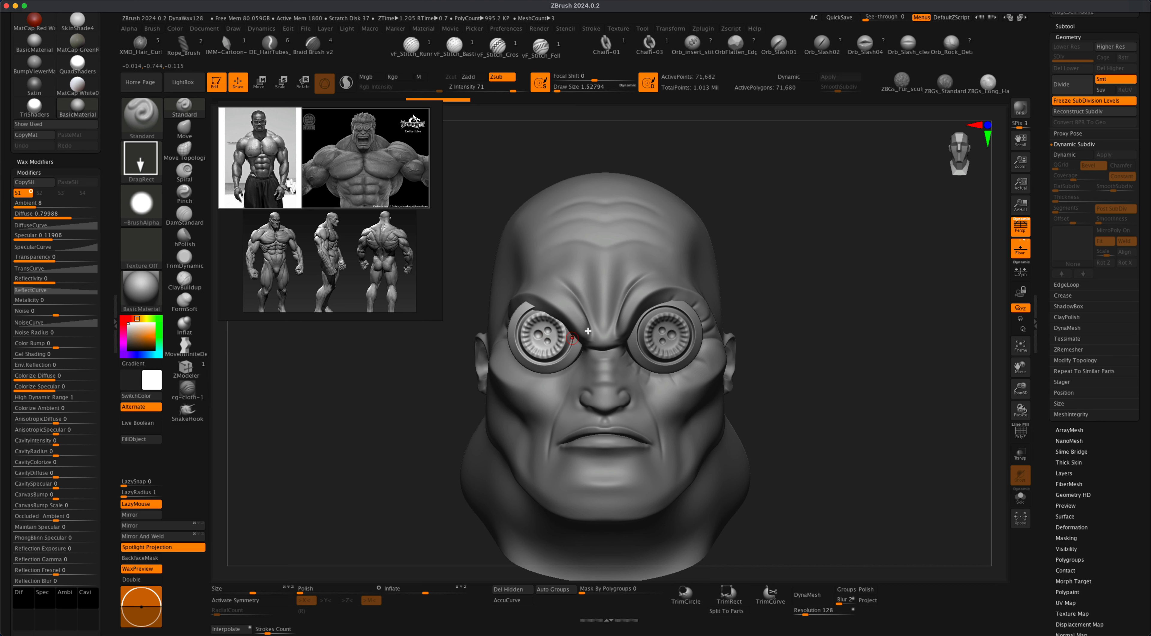
- Reconstruct four lower subdivision levels on the mirrored dial and return it to subdivision level 5
left_click(1092, 112)
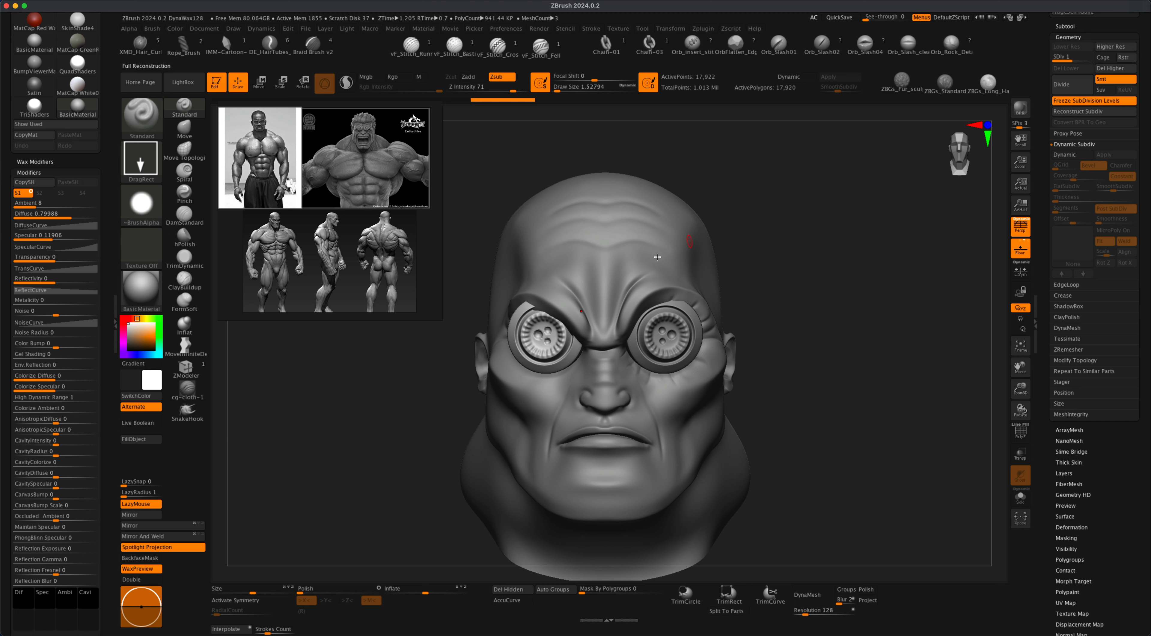
left_click(1084, 113)
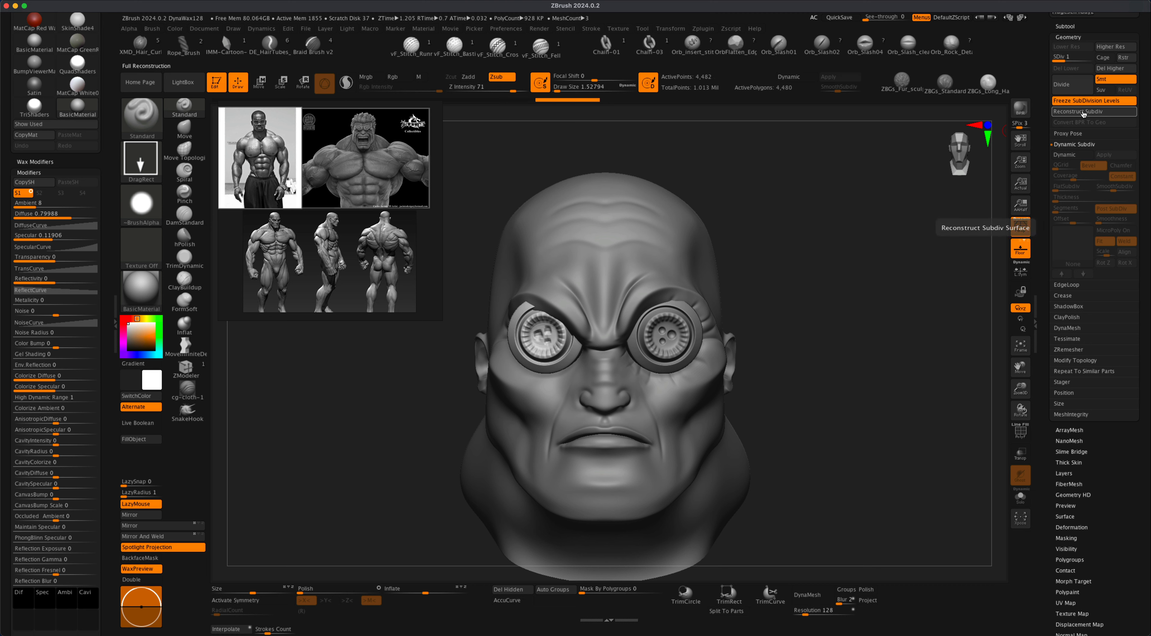
left_click(1083, 113)
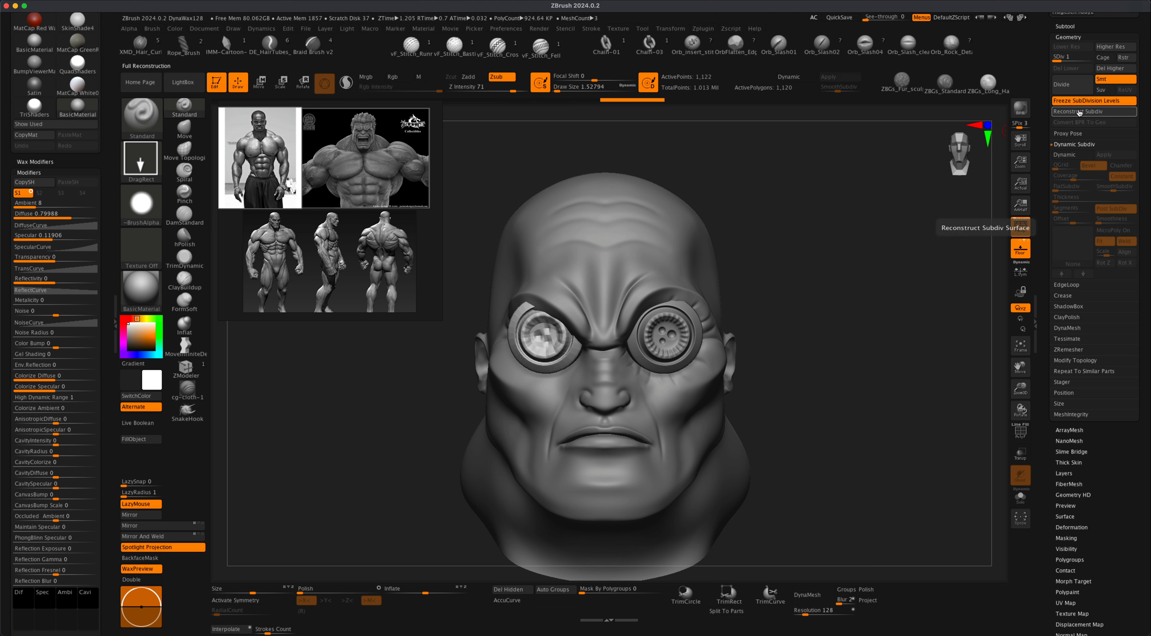
left_click_drag(1058, 61, 1093, 61)
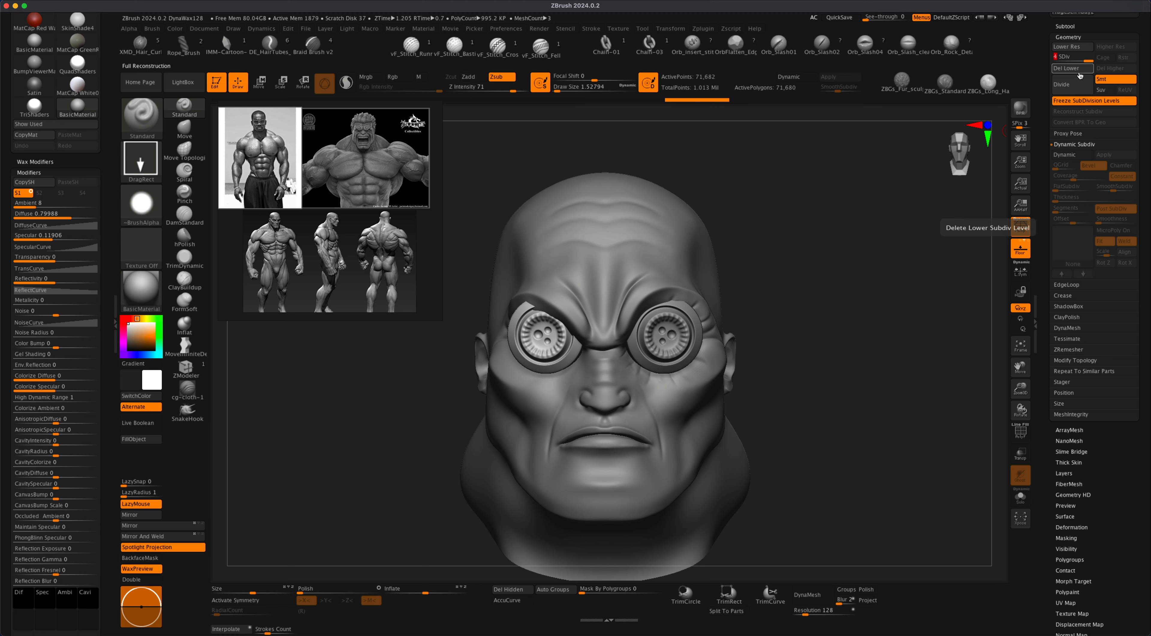
left_click_drag(1090, 61, 1056, 62)
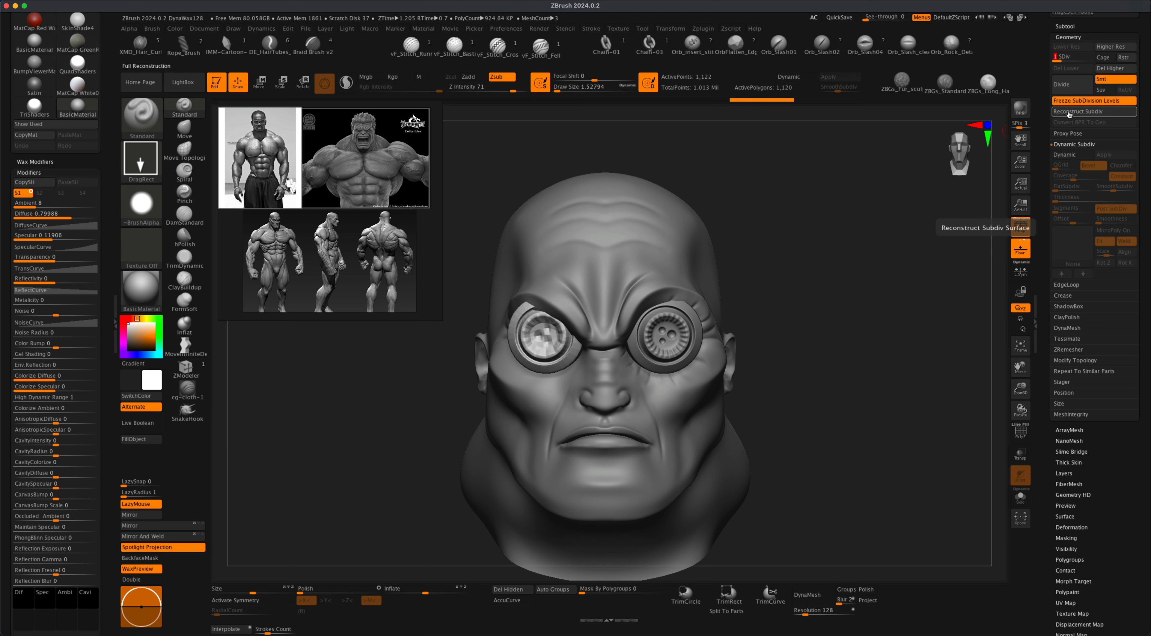
left_click(1070, 112)
left_click_drag(1056, 62, 1092, 61)
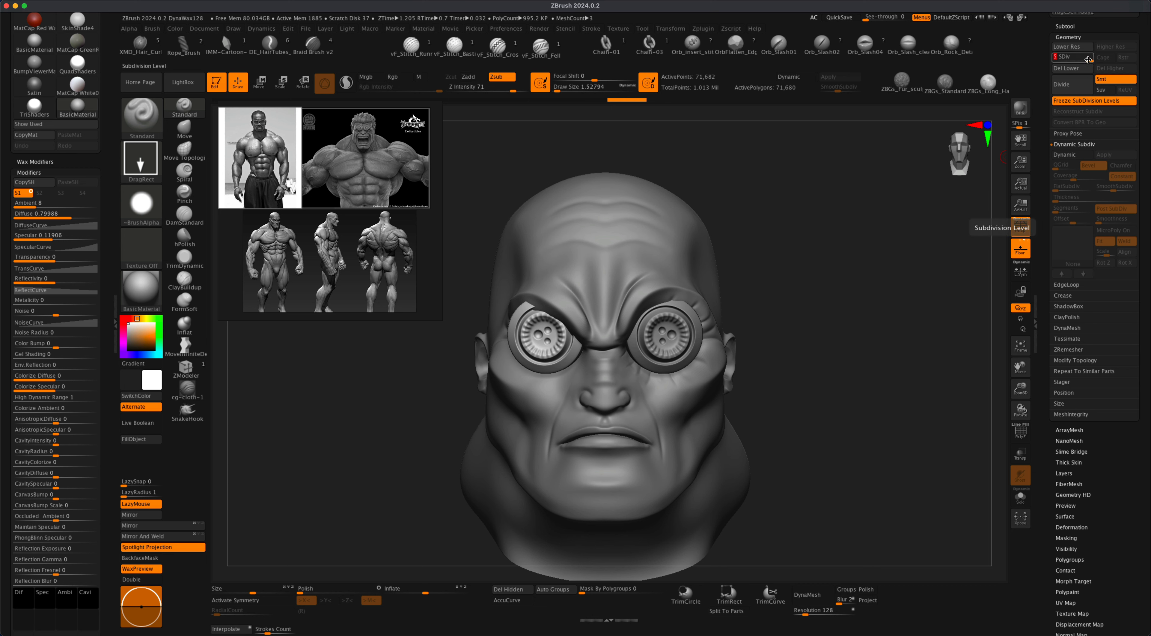
left_click(1055, 58)
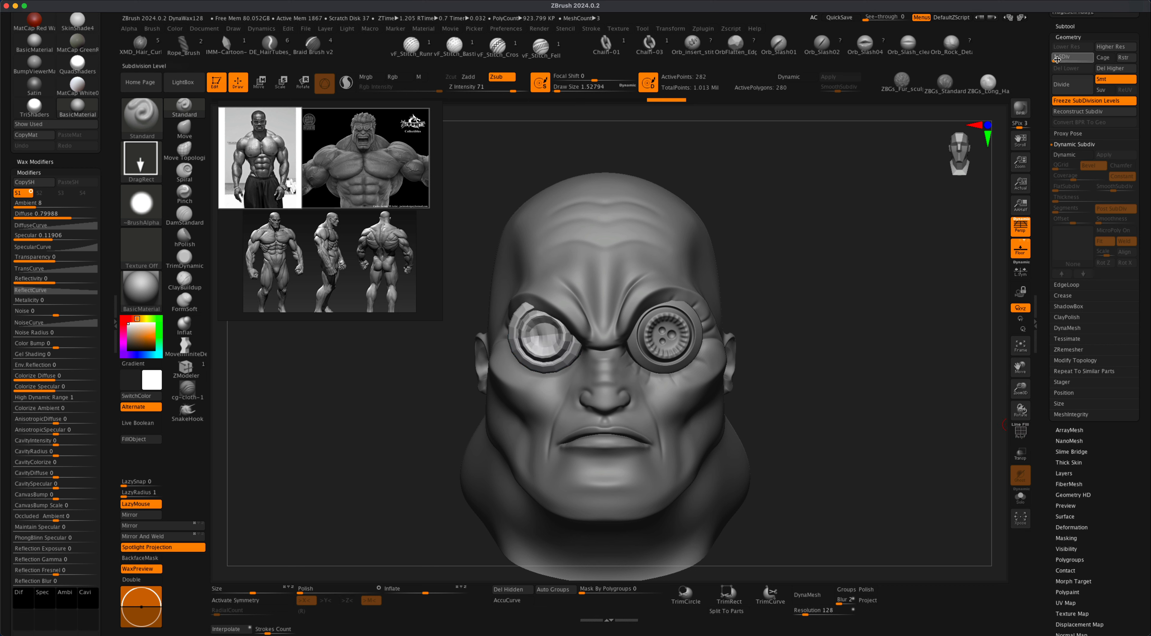
left_click(1097, 61)
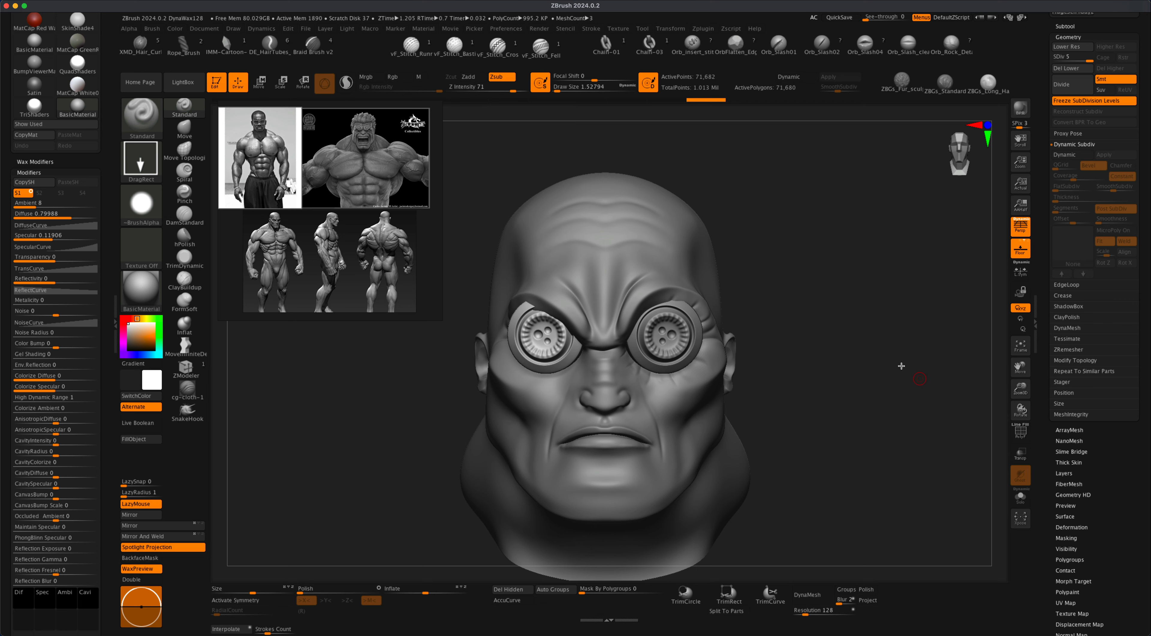
- Examine the fit of both eye dials on the face from the front and from three-quarter angles
mouse_move(864, 320)
left_mouse_down()
mouse_move(880, 326)
mouse_move(861, 326)
mouse_move(864, 309)
mouse_move(861, 329)
mouse_move(846, 322)
mouse_move(844, 338)
left_mouse_up()
key("alt")
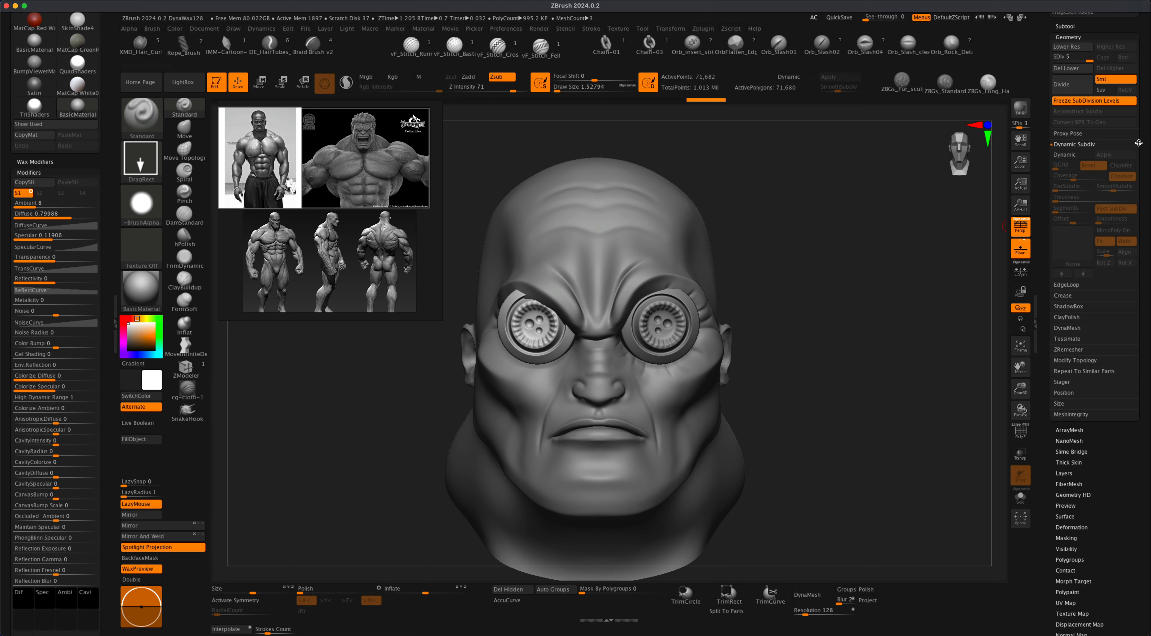
scroll(1140, 141, "up", 3)
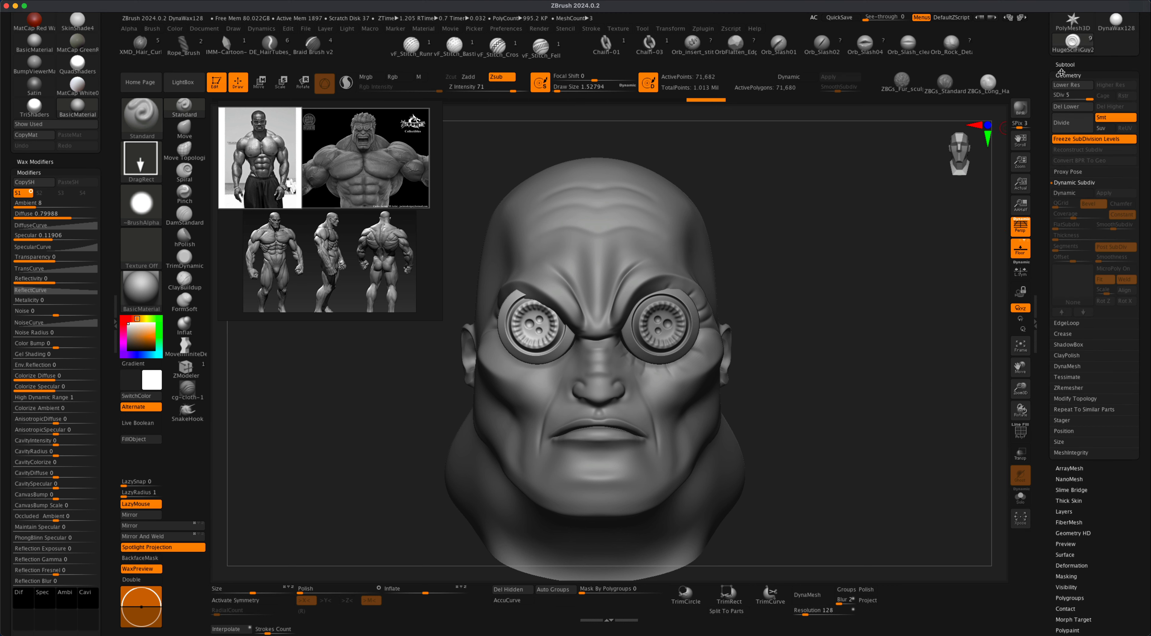
mouse_move(768, 251)
left_mouse_down()
mouse_move(823, 259)
mouse_move(637, 329)
left_mouse_up()
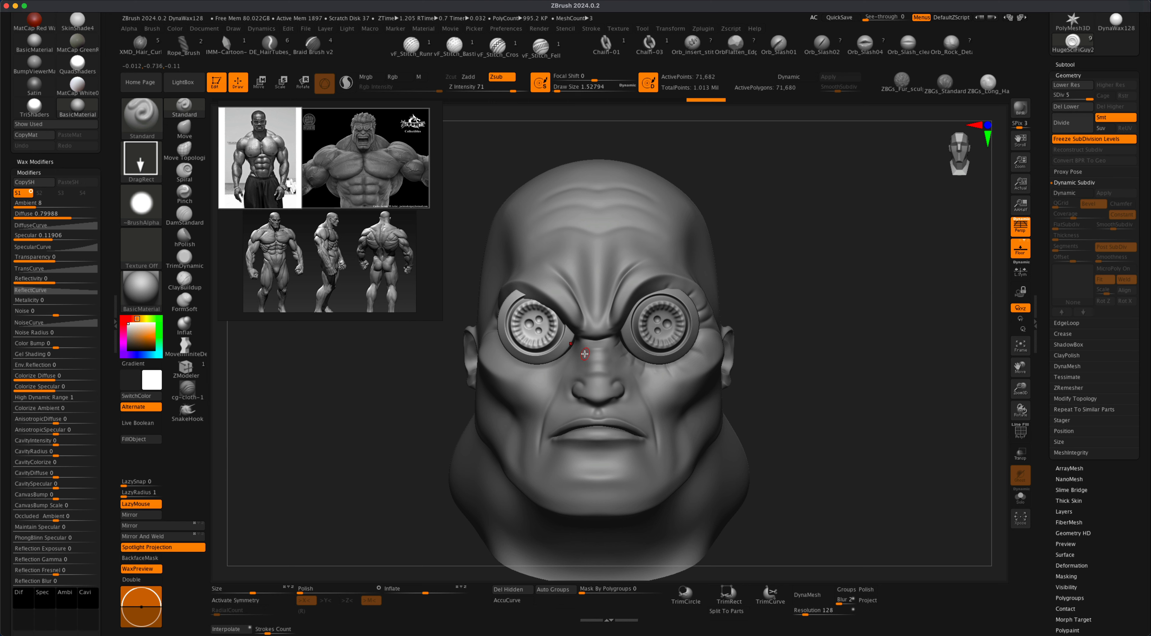
mouse_move(762, 320)
left_mouse_down("alt")
mouse_move(820, 337)
mouse_move(834, 333)
mouse_move(826, 317)
mouse_move(800, 325)
mouse_move(836, 334)
left_mouse_up("alt")
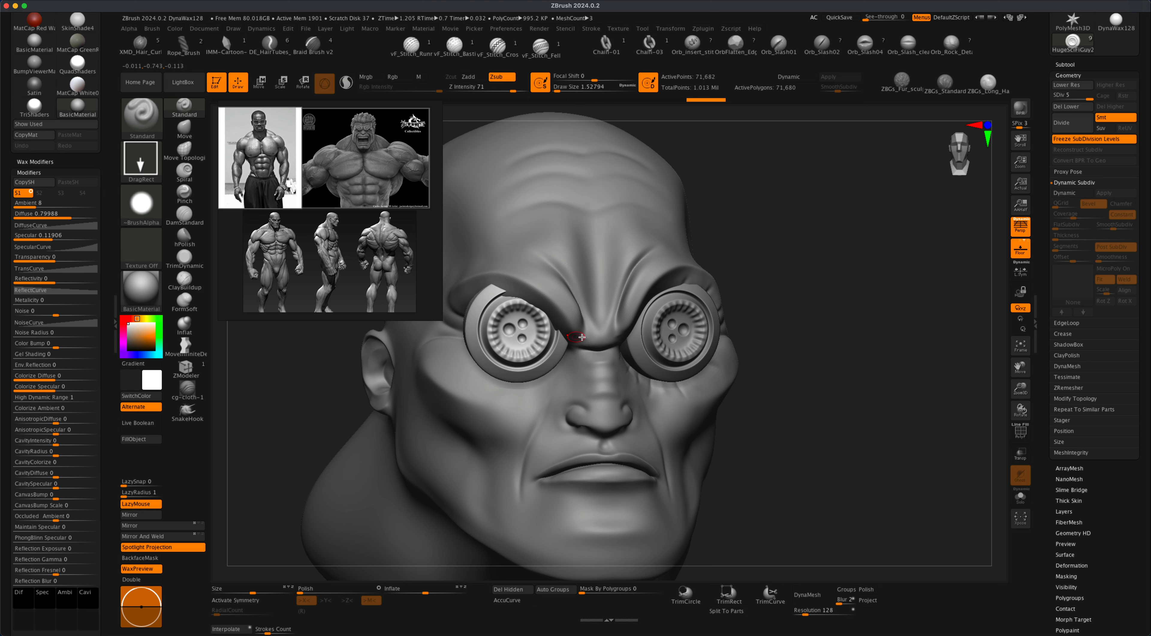
mouse_move(793, 275)
left_mouse_down("alt")
mouse_move(802, 285)
mouse_move(751, 288)
mouse_move(820, 267)
mouse_move(802, 284)
left_mouse_up("alt")
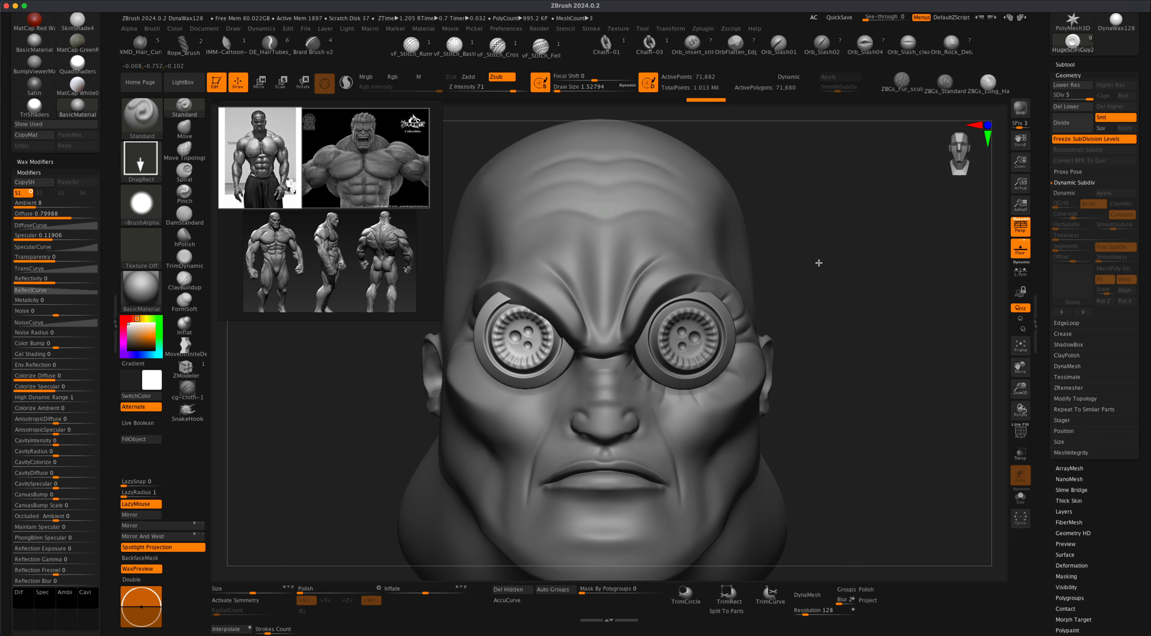
mouse_move(818, 257)
left_mouse_down()
mouse_move(830, 264)
mouse_move(823, 273)
mouse_move(812, 257)
left_mouse_up()
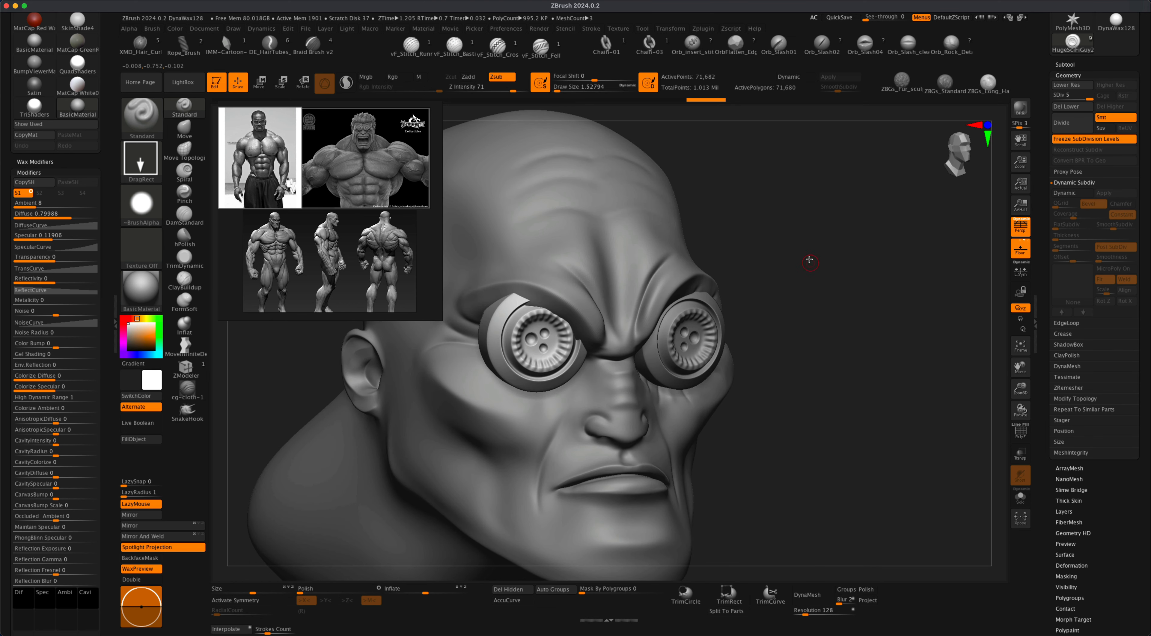
- Select the head subtool and reshape the brow around the right eye dial with the Move brush at a draw size of about 12.9
left_click(1072, 64)
left_click(1072, 100)
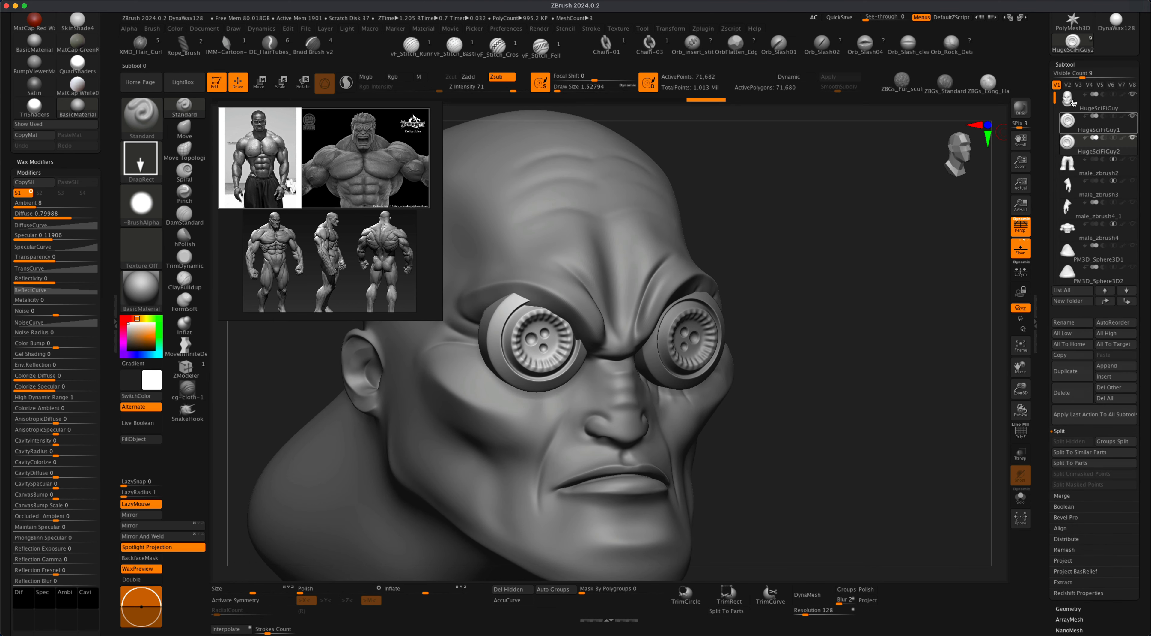
left_click_drag(822, 250, 811, 253)
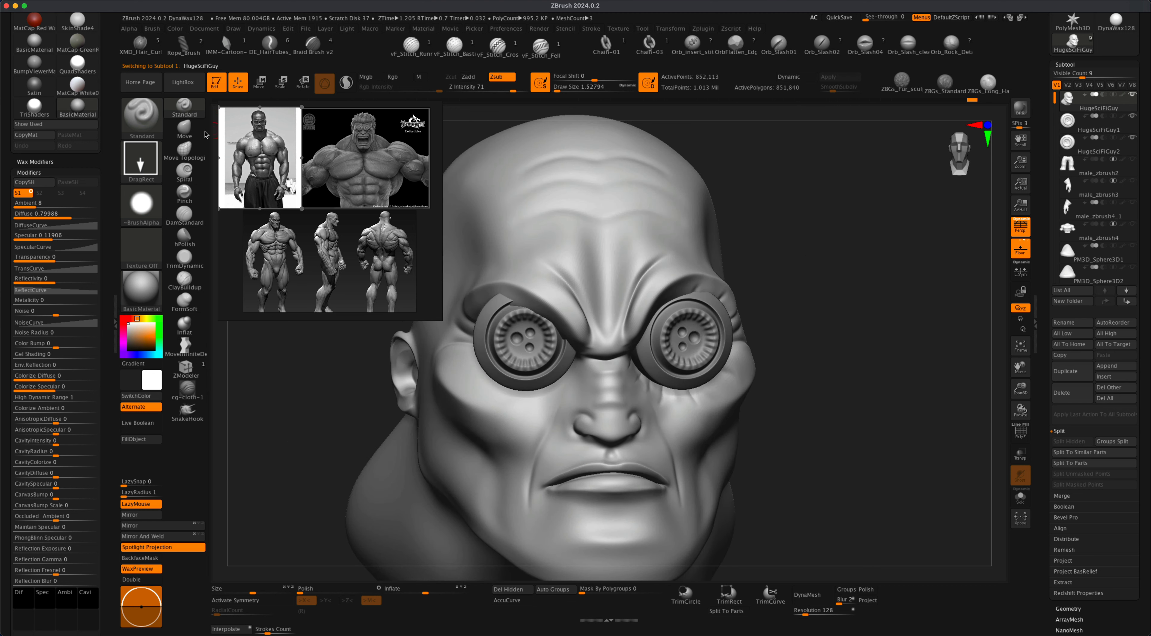
left_click(184, 128)
key("s")
left_click_drag(283, 390, 290, 390)
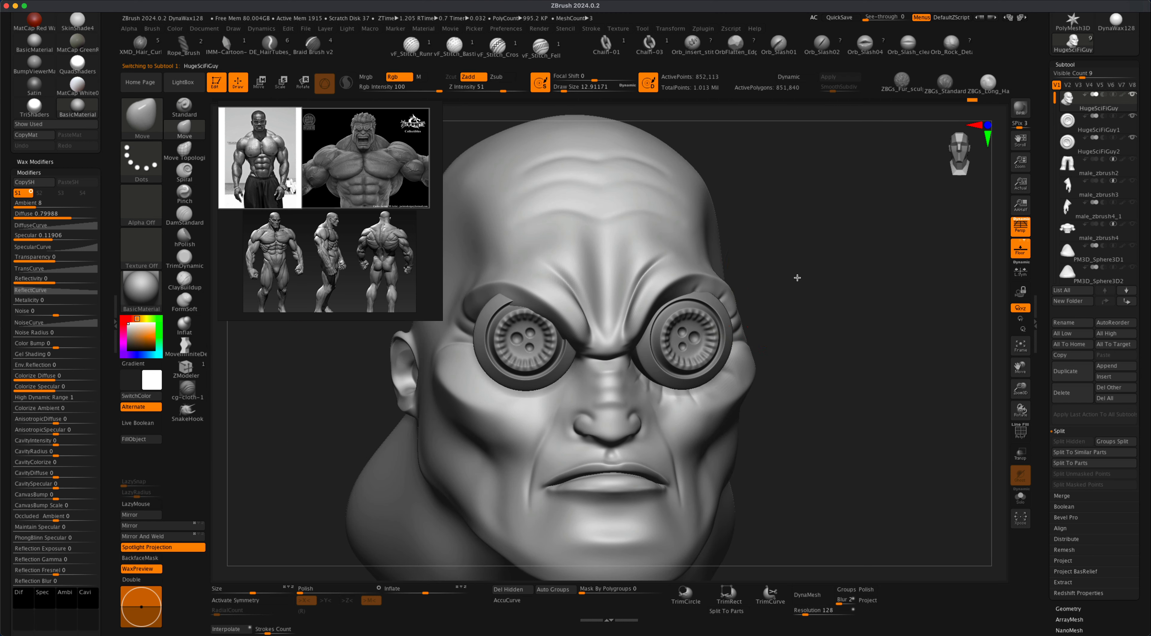
left_click_drag(798, 277, 792, 278)
left_click_drag(556, 314, 527, 296)
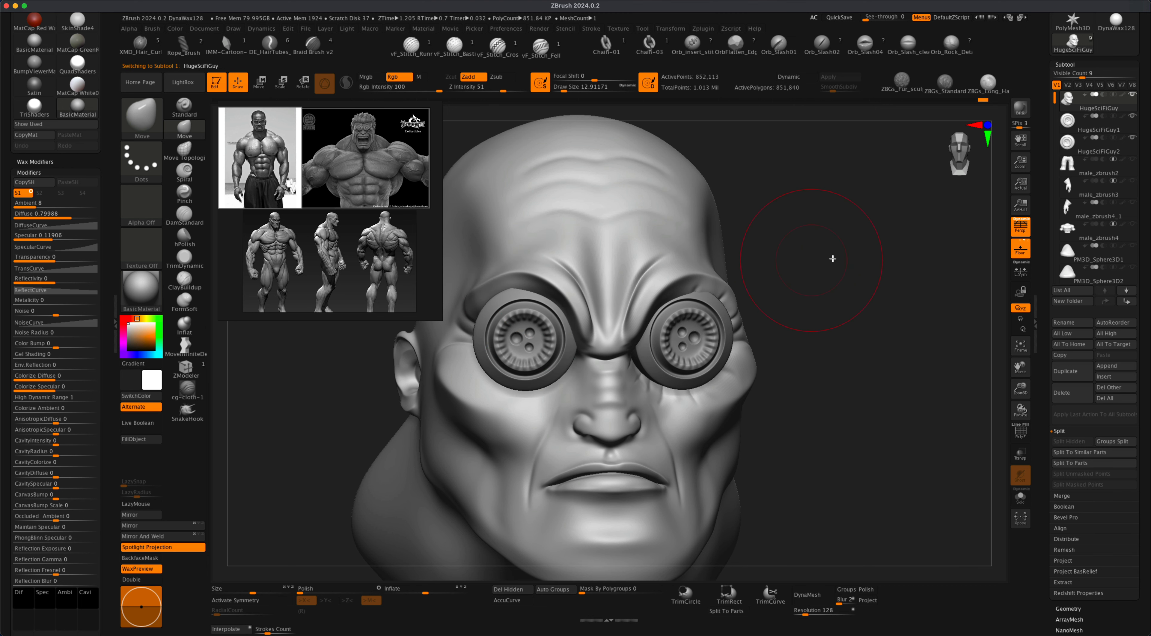
- Set the Move brush's draw size to about 5.75 for finer shaping between the eye dials
left_click_drag(833, 259, 861, 252)
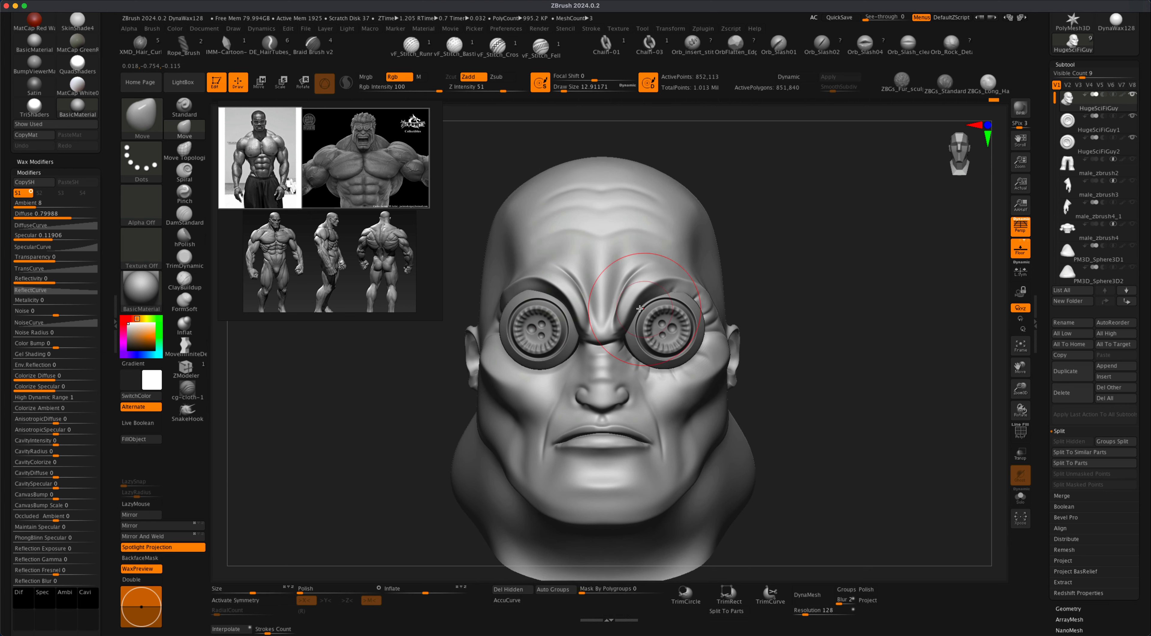
key("s")
left_click(772, 275)
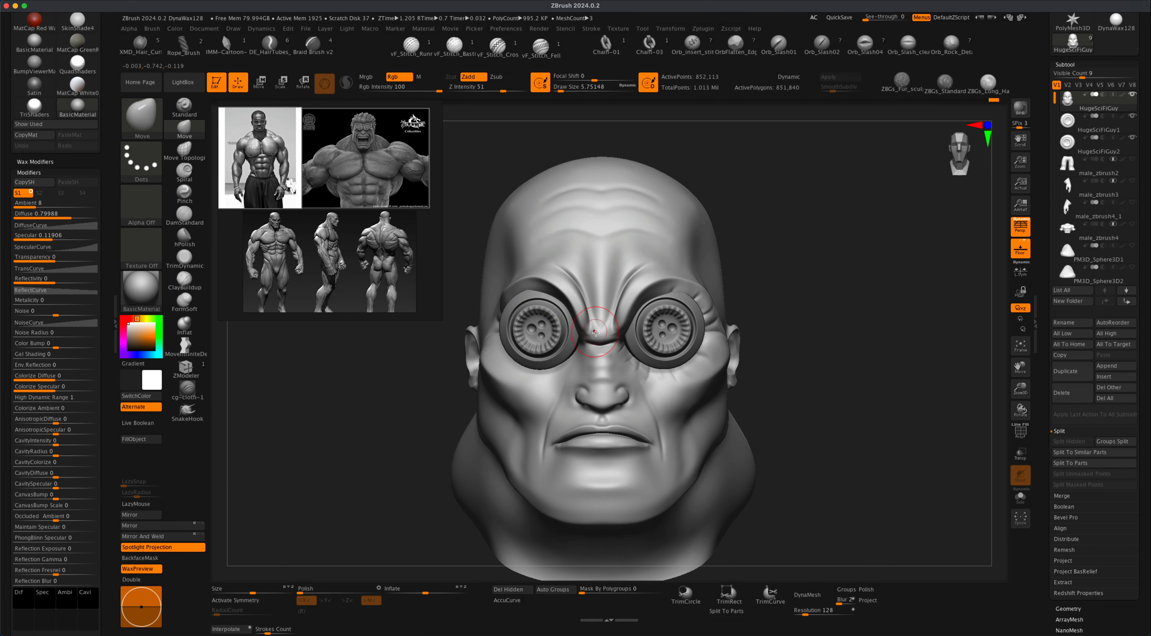
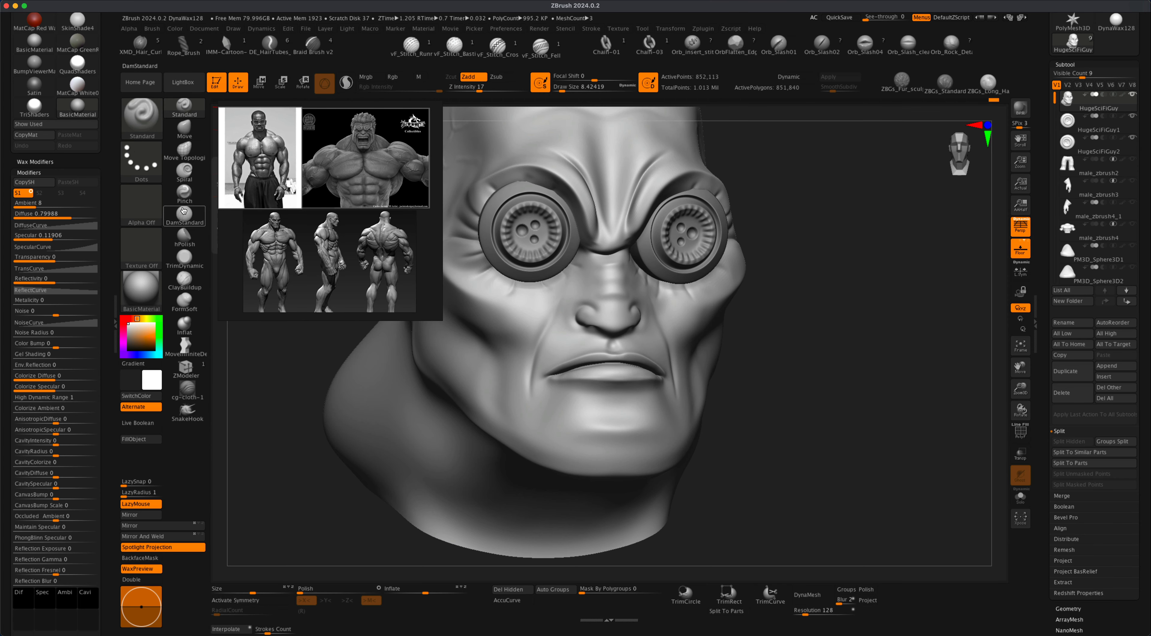
- Move the reference images away from the face and set the Standard brush to DragRect, Alpha 61 and a draw size of about 2.6
right_click_drag(365, 262, 954, 514)
left_click(141, 161)
left_click(240, 170)
left_click(141, 204)
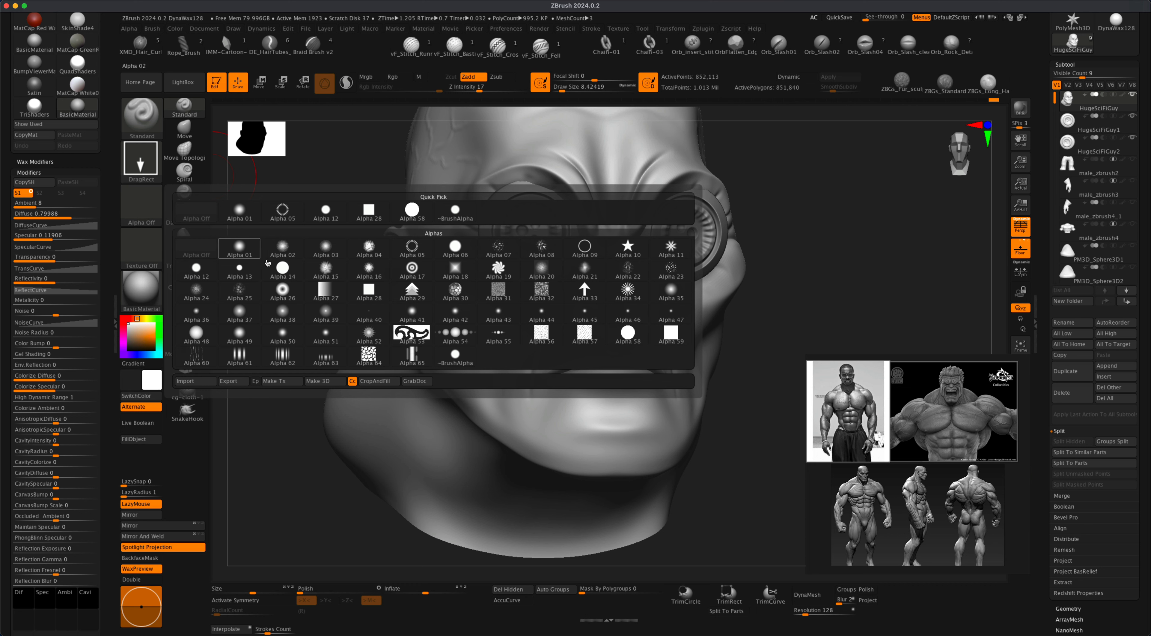
left_click(240, 354)
key("s")
left_click_drag(294, 294, 288, 294)
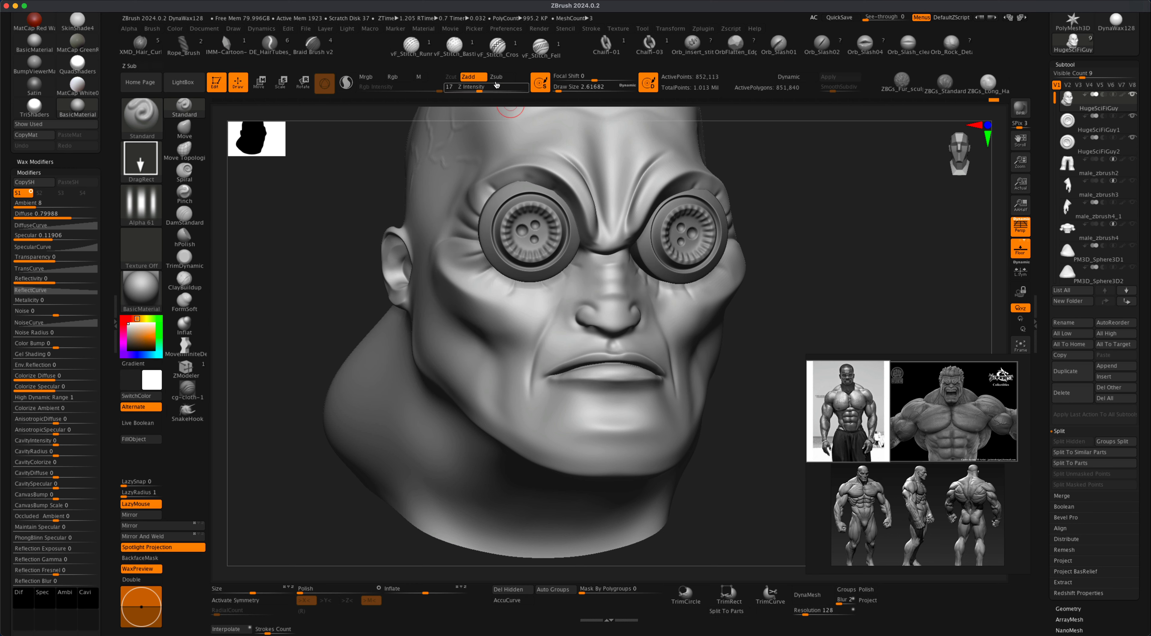
- Activate X symmetry, stamp fine vertical creases along the upper and lower lips, and smooth them near the mouth corner
left_click_drag(747, 397, 669, 342, "alt")
key("x")
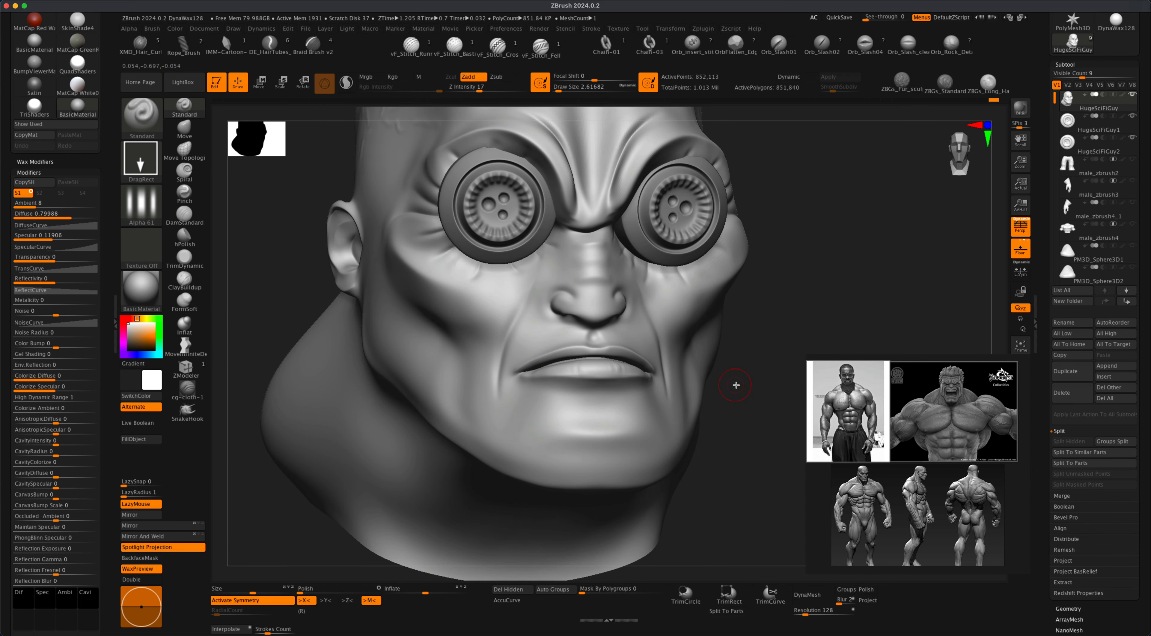
left_click_drag(738, 386, 600, 367, "shift")
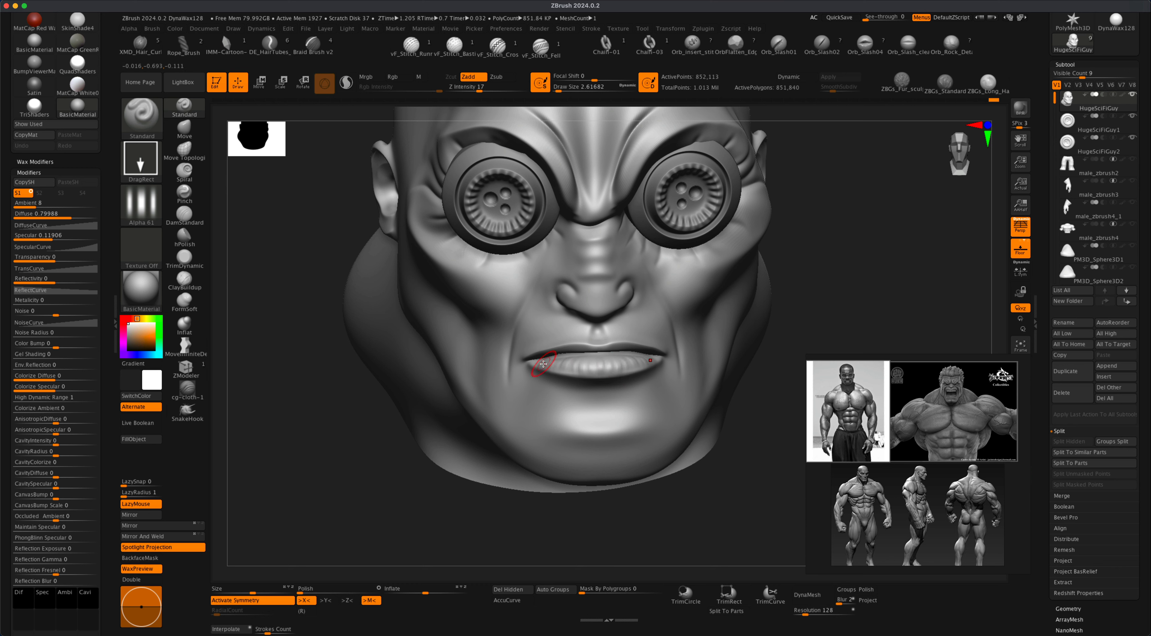
left_click_drag(369, 472, 363, 456)
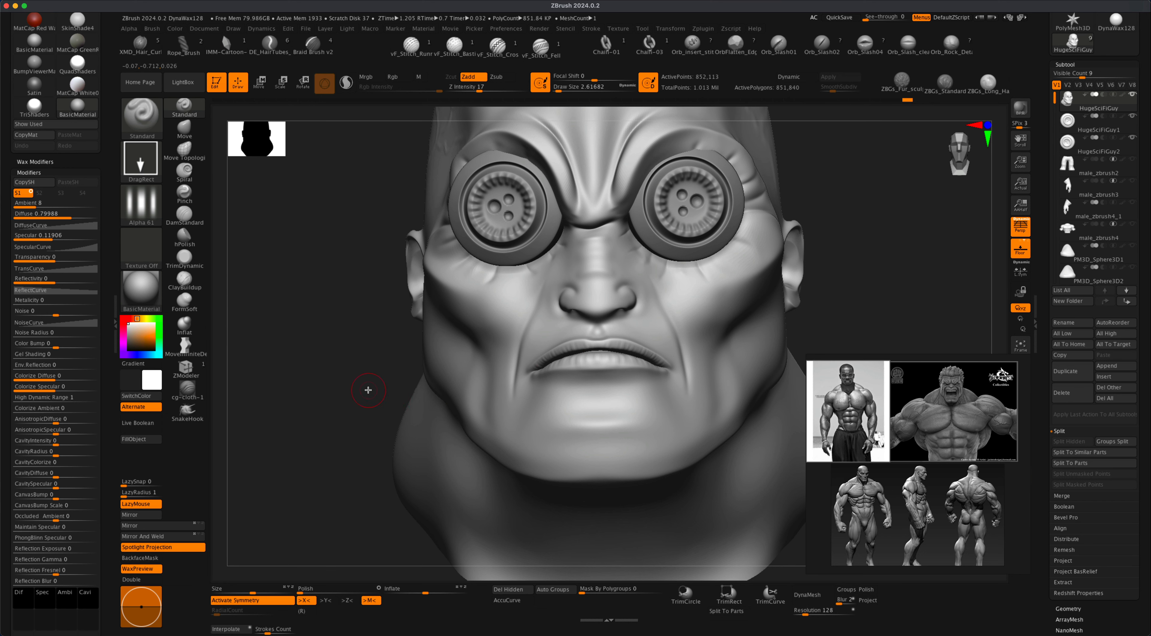
mouse_move(368, 390)
left_mouse_down()
mouse_move(377, 406)
mouse_move(655, 355)
left_mouse_up()
key("shift")
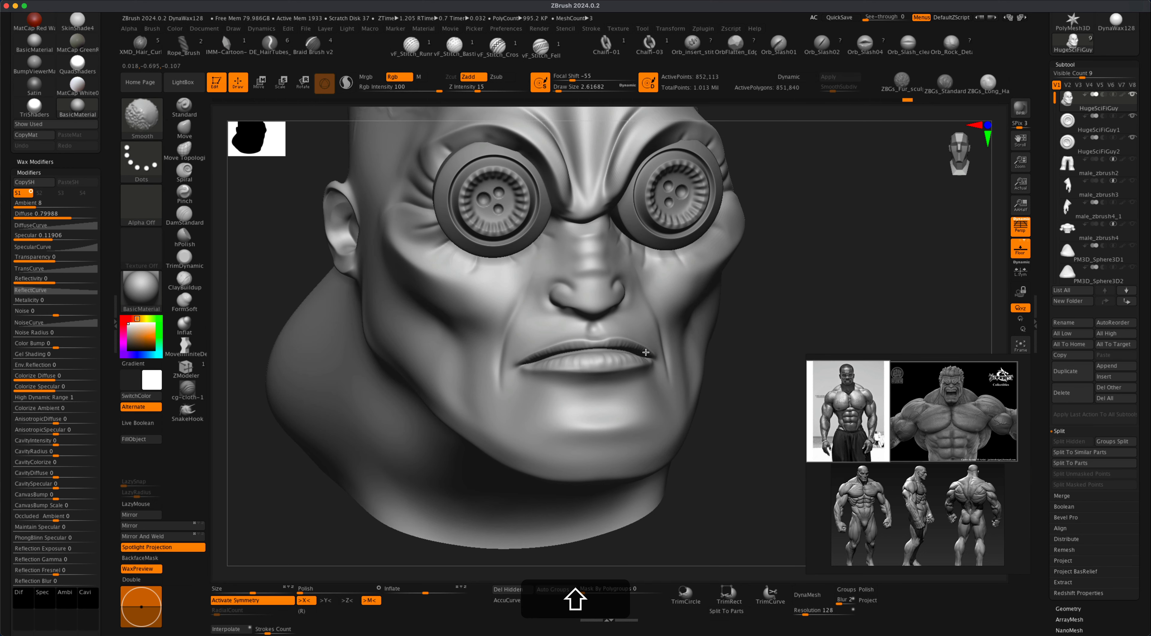
mouse_move(767, 355)
left_mouse_down("alt")
mouse_move(771, 311)
mouse_move(747, 339)
mouse_move(566, 395)
left_mouse_up("alt")
mouse_move(740, 337)
left_mouse_down("alt")
mouse_move(761, 330)
mouse_move(761, 345)
left_mouse_up("alt")
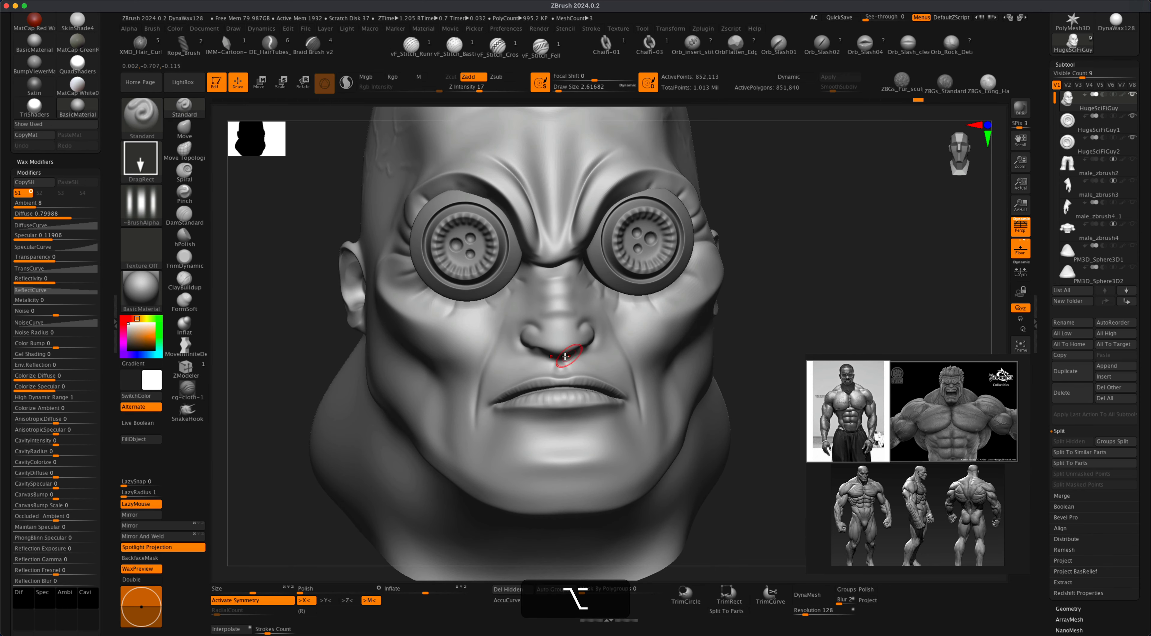
- Switch to the DamStandard brush at Z Intensity 21 and work the creases around both nostril wings
left_click(184, 214)
left_click_drag(774, 334, 564, 330, "alt")
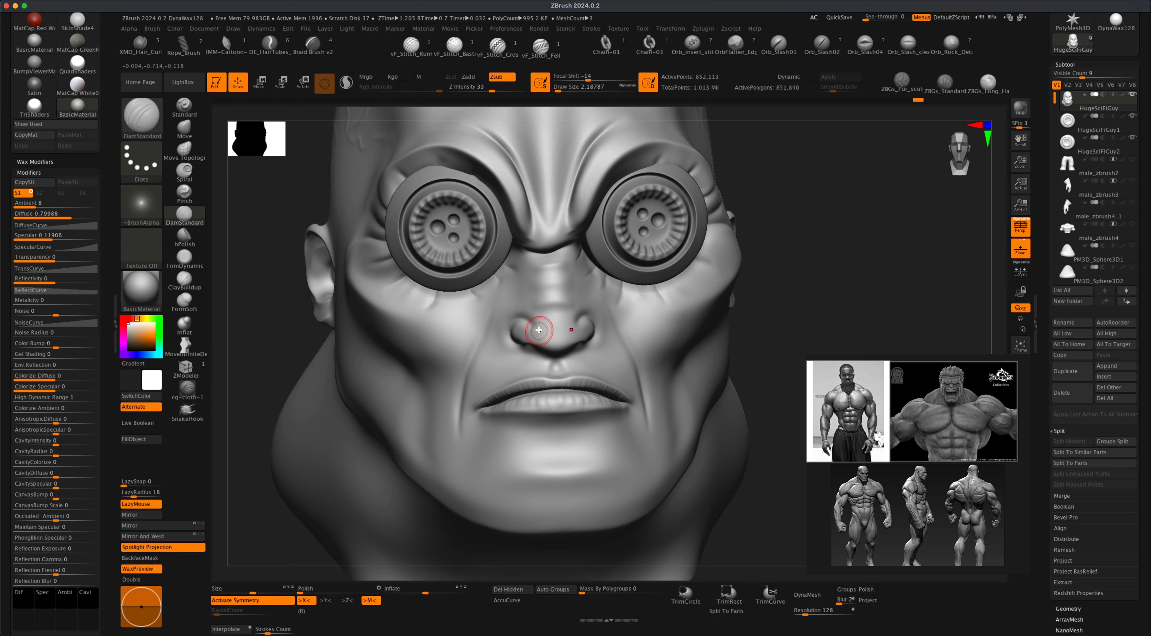
left_click(487, 92)
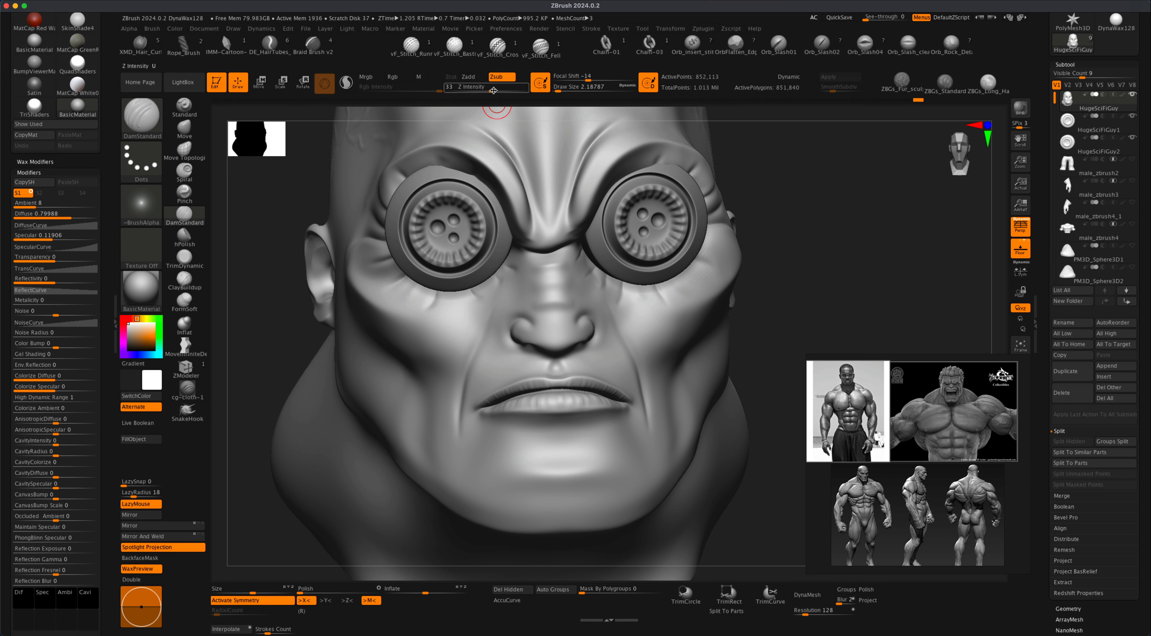
type("24")
key("Return")
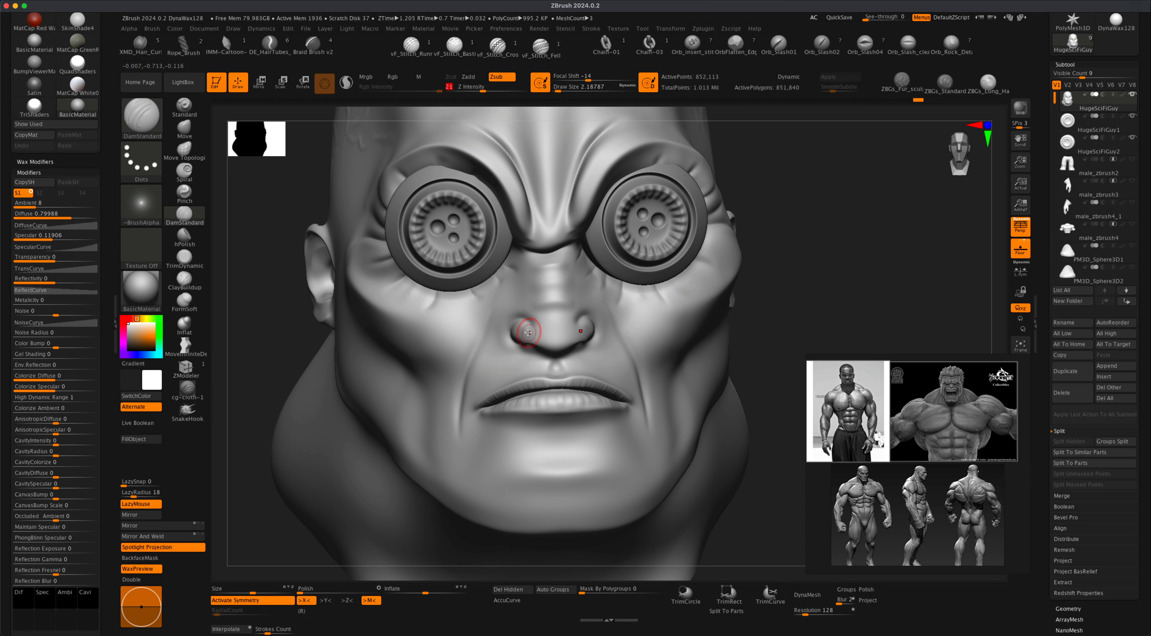
key("super+z")
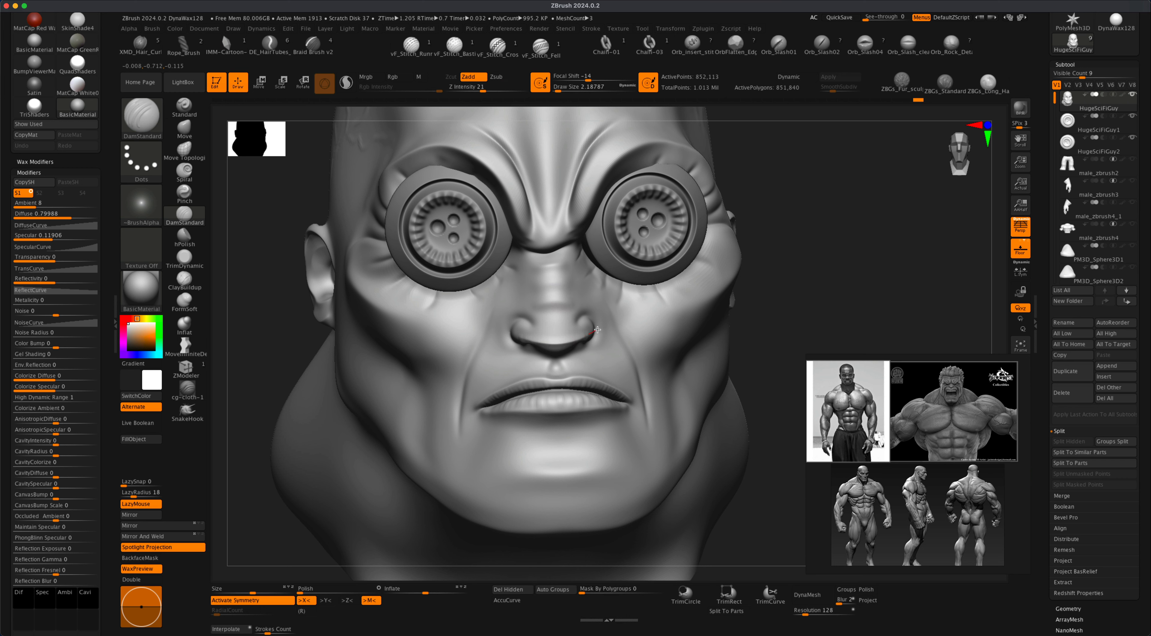
key("shift")
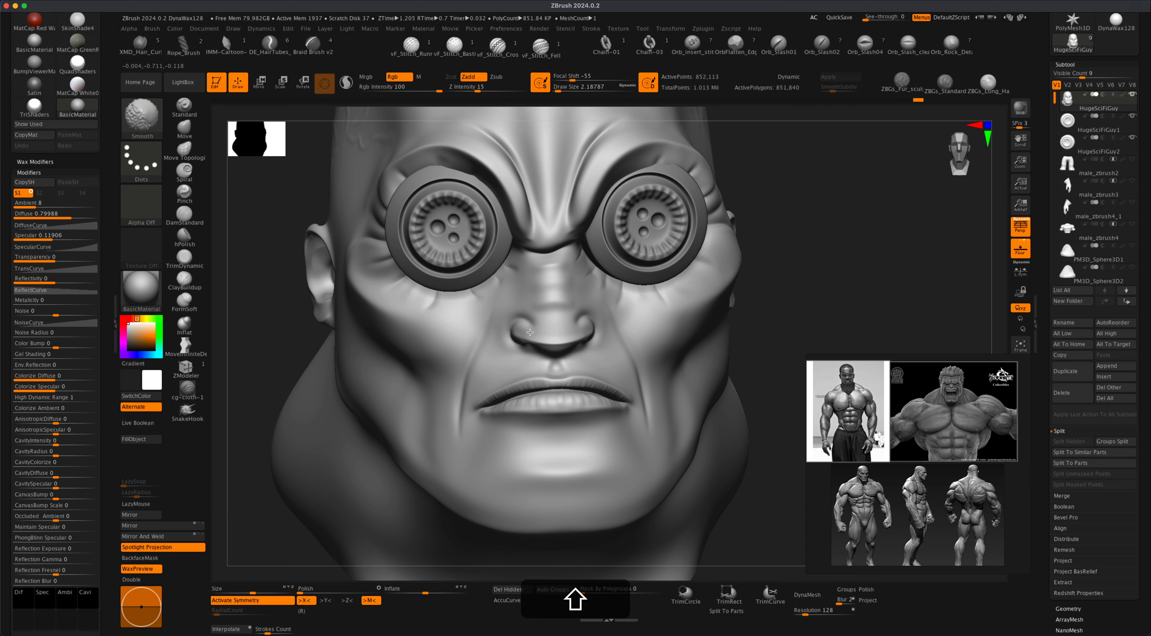
- Refine the creases where the nostril wings meet the nose and cheeks, smoothing the strokes and undoing unwanted ones
right_click_drag(616, 326, 512, 332)
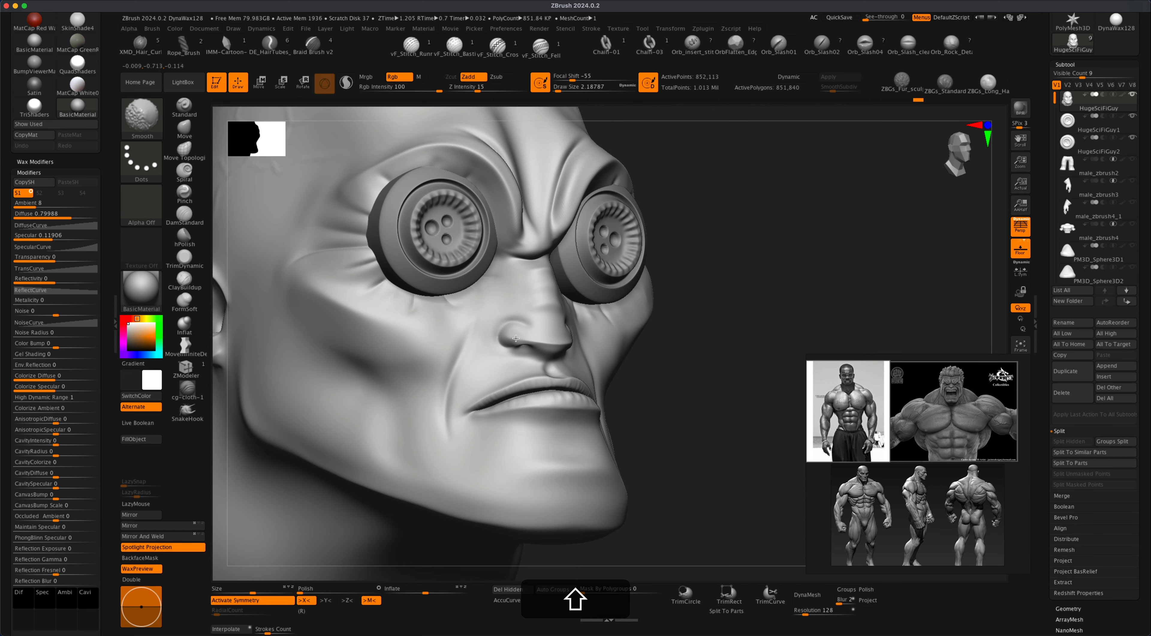
right_click_drag(518, 337, 597, 341, "shift")
left_click_drag(359, 390, 316, 398)
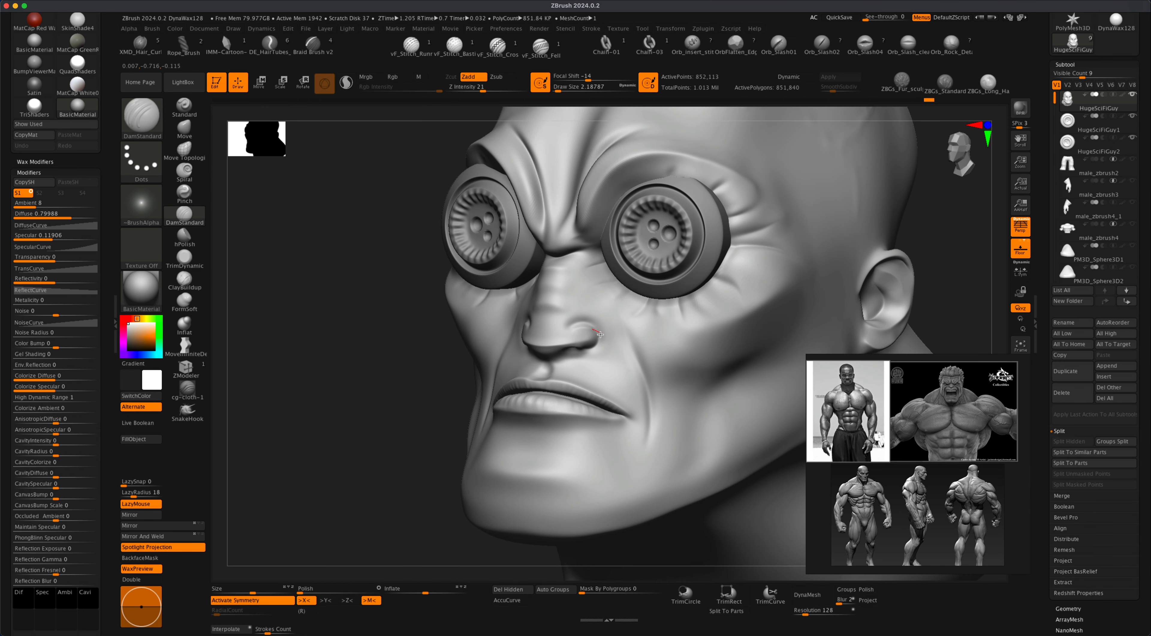
key("alt+super+z")
key("alt+super+z")
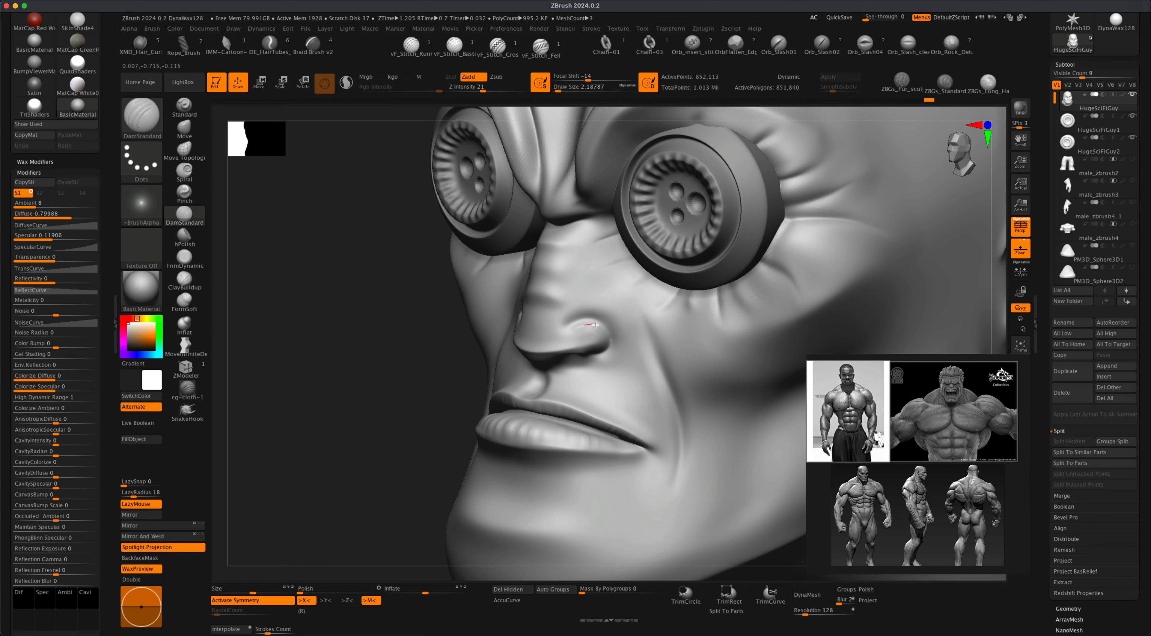
key("shift")
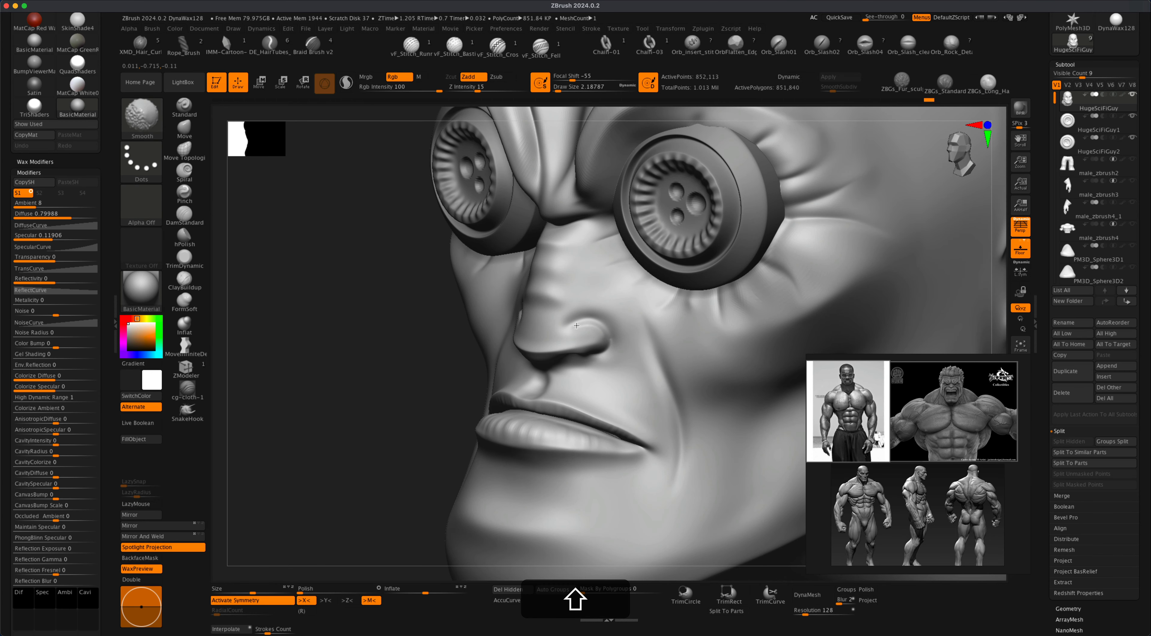
left_click_drag(576, 326, 580, 327, "shift")
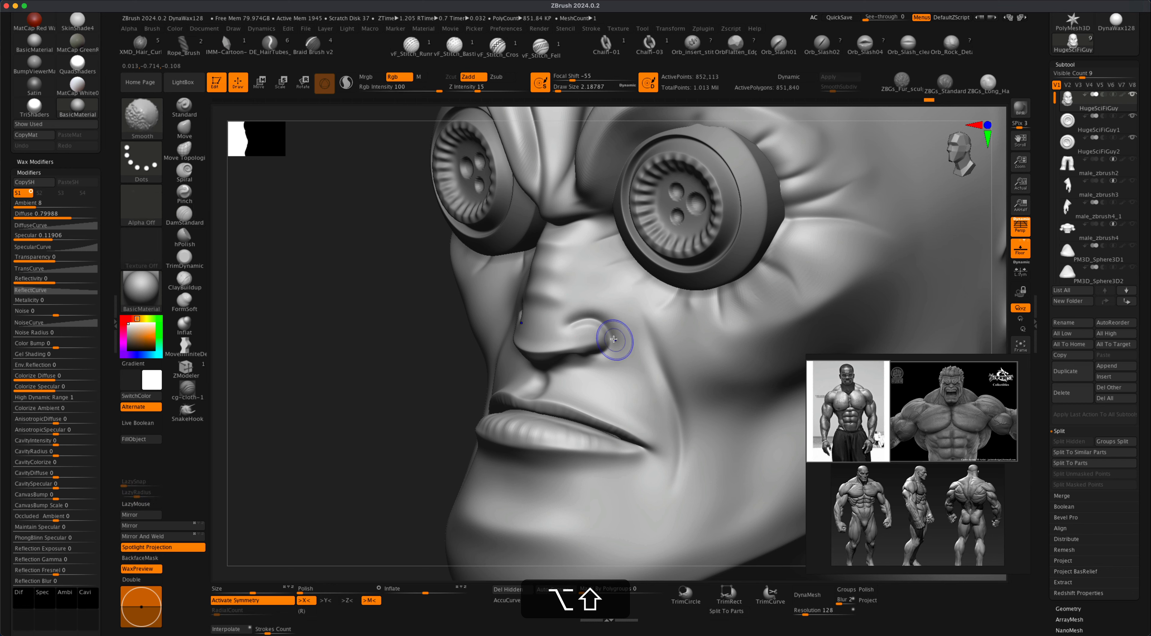
right_click_drag(581, 331, 635, 331)
key("super+z")
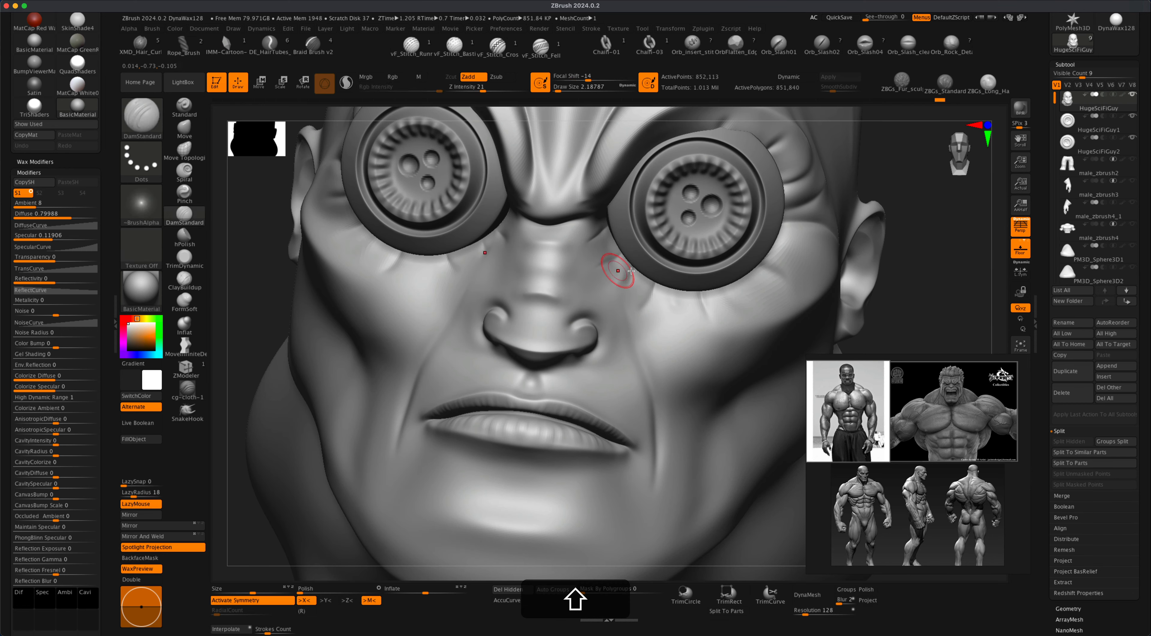
- Raise an Adam's apple bulge on the front of the neck with the Inflat brush, increasing its draw size to about 10.5
right_click_drag(631, 270, 826, 243, "alt")
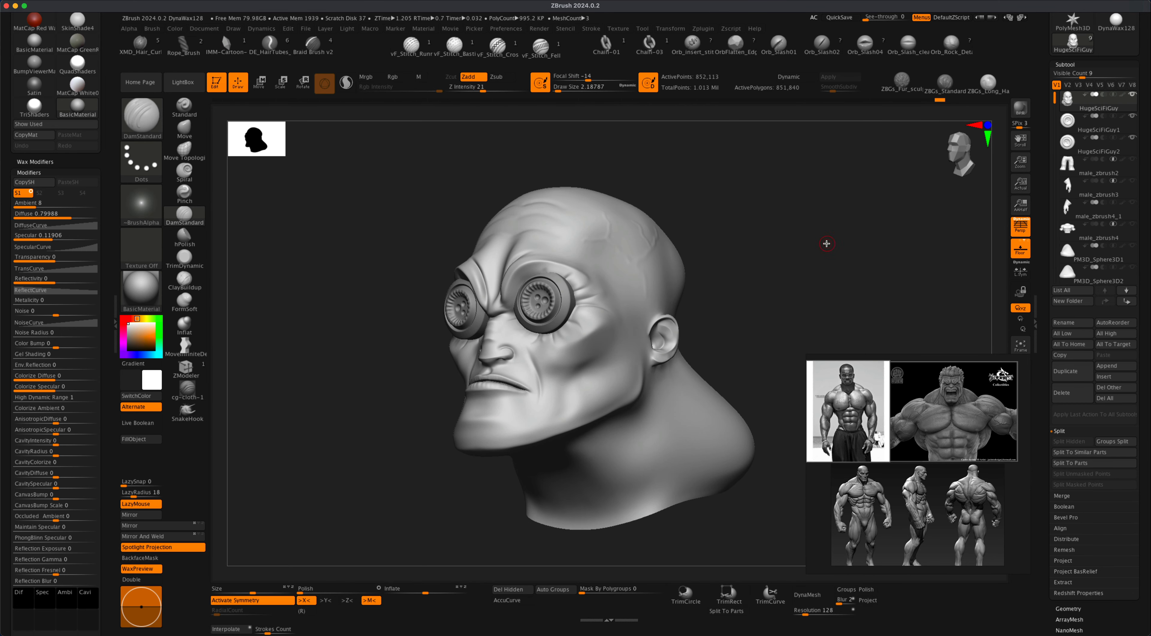
right_click_drag(768, 293, 764, 347)
right_click_drag(785, 308, 792, 316)
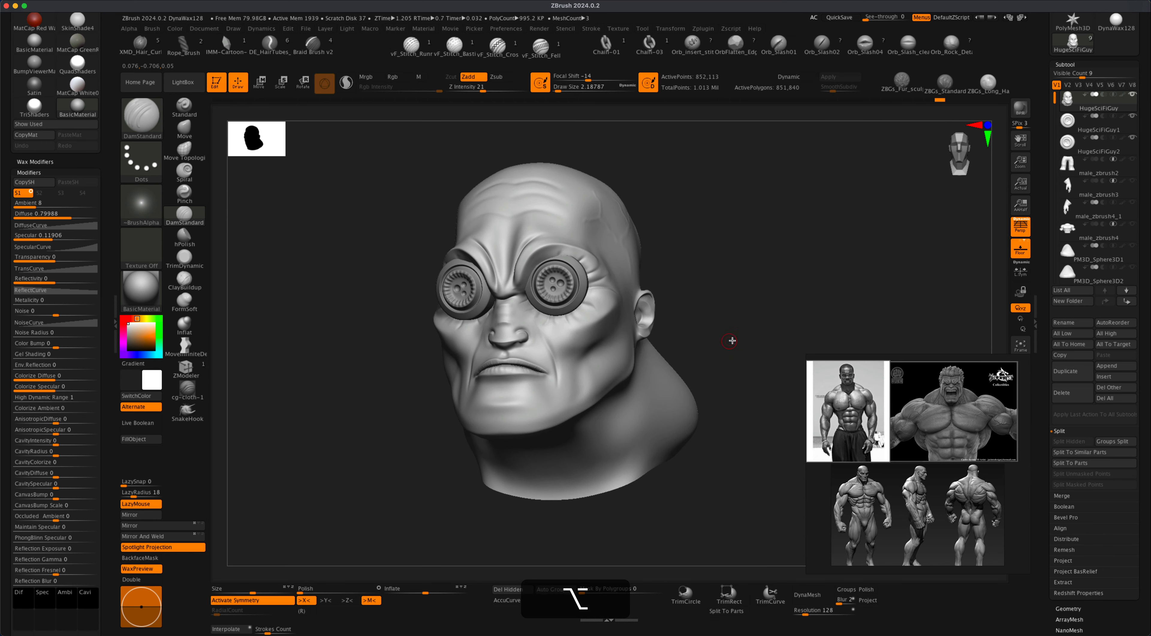
right_click_drag(732, 340, 663, 393, "alt")
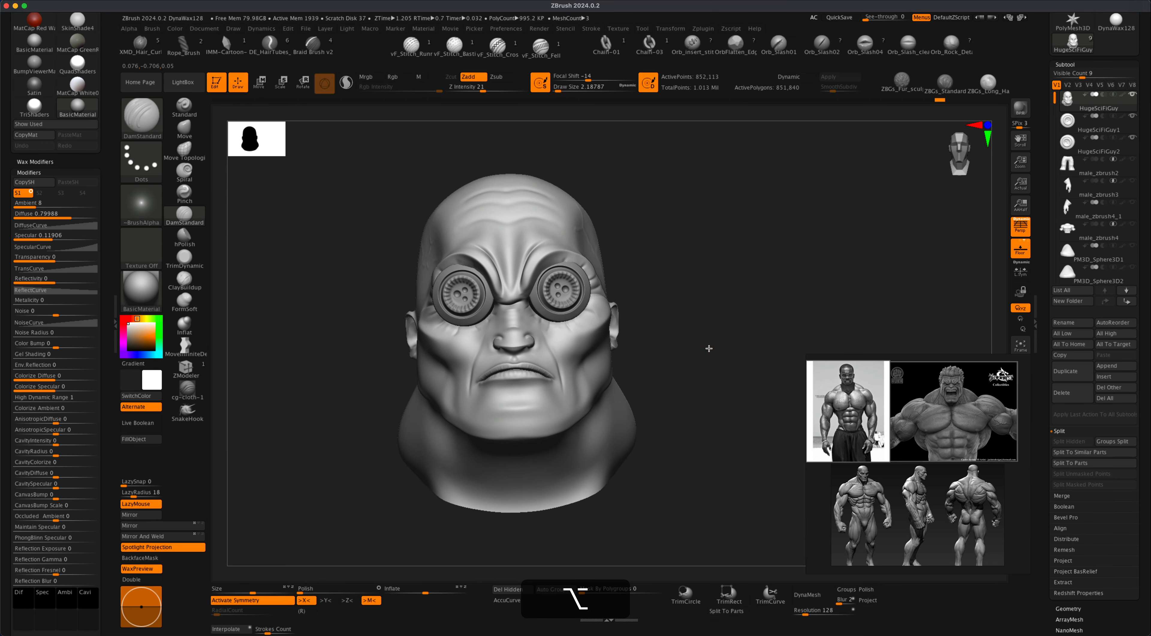
right_click_drag(709, 347, 606, 296, "alt")
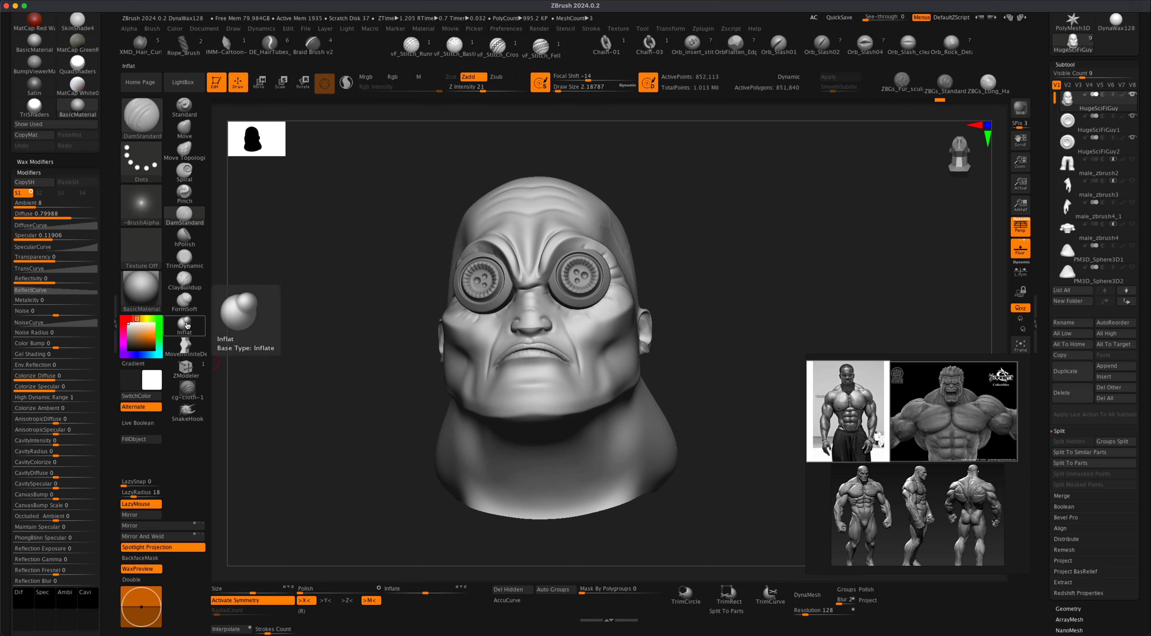
left_click(193, 330)
key("s")
right_click_drag(385, 386, 384, 359)
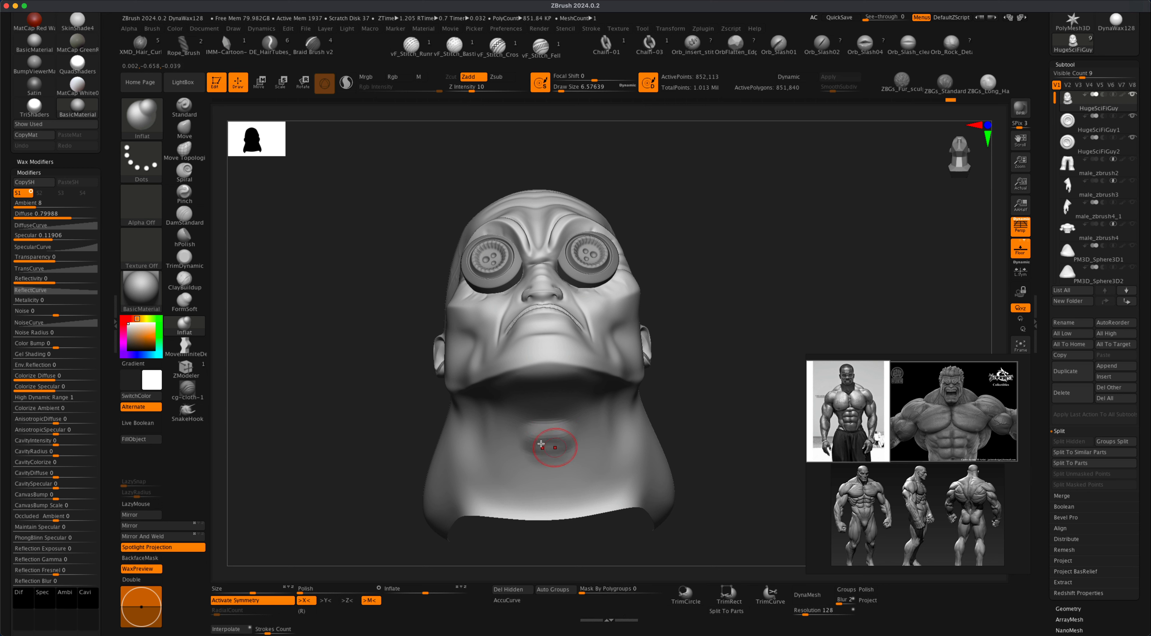
key("s")
mouse_move(553, 442)
left_mouse_down()
mouse_move(546, 448)
mouse_move(554, 445)
left_mouse_up()
key("super+z")
key("s")
left_click_drag(723, 386, 710, 414)
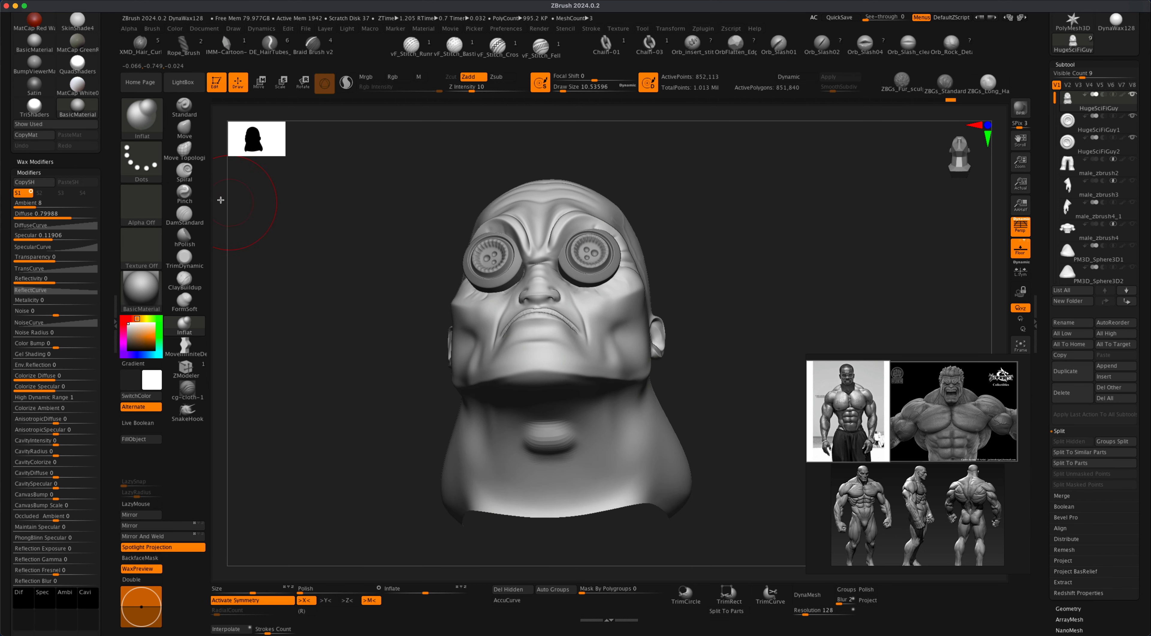
- Tighten the Adam's apple with the Pinch brush at a draw size of about 5.75 and smooth it into the throat
left_click(184, 195)
key("s")
left_click_drag(343, 324, 349, 324)
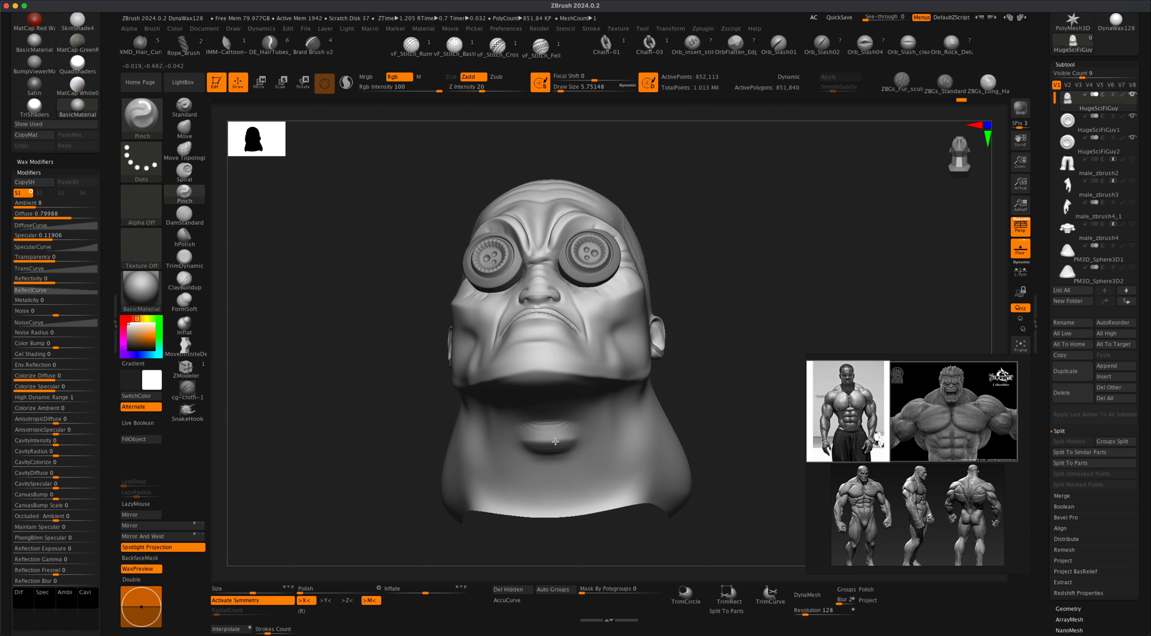
key("shift")
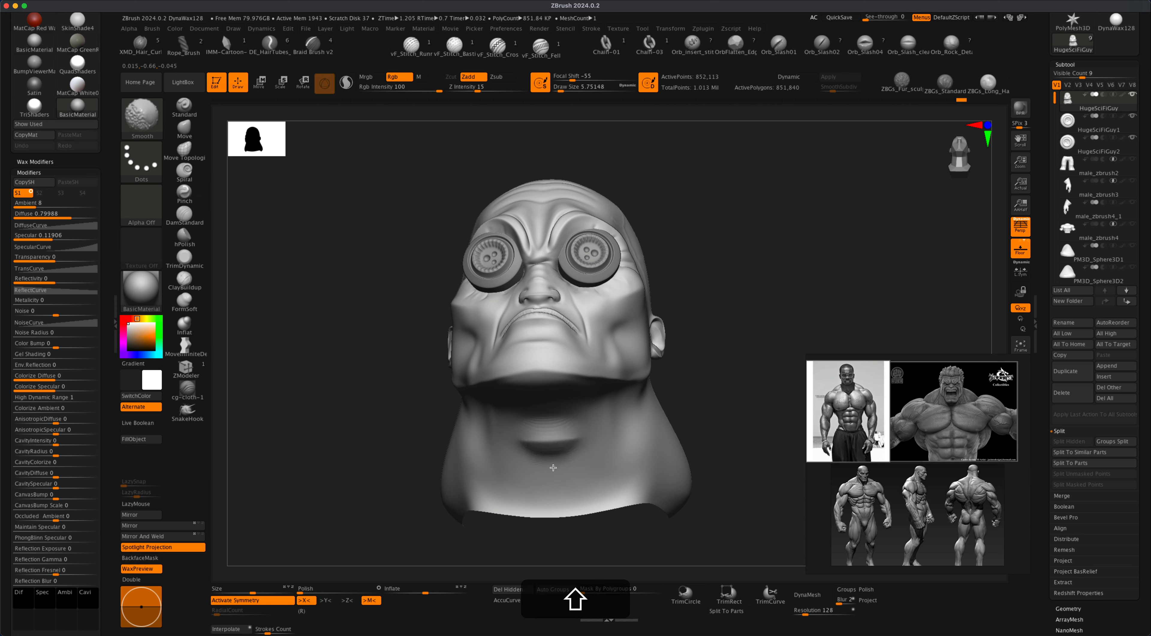
left_click_drag(774, 345, 694, 390)
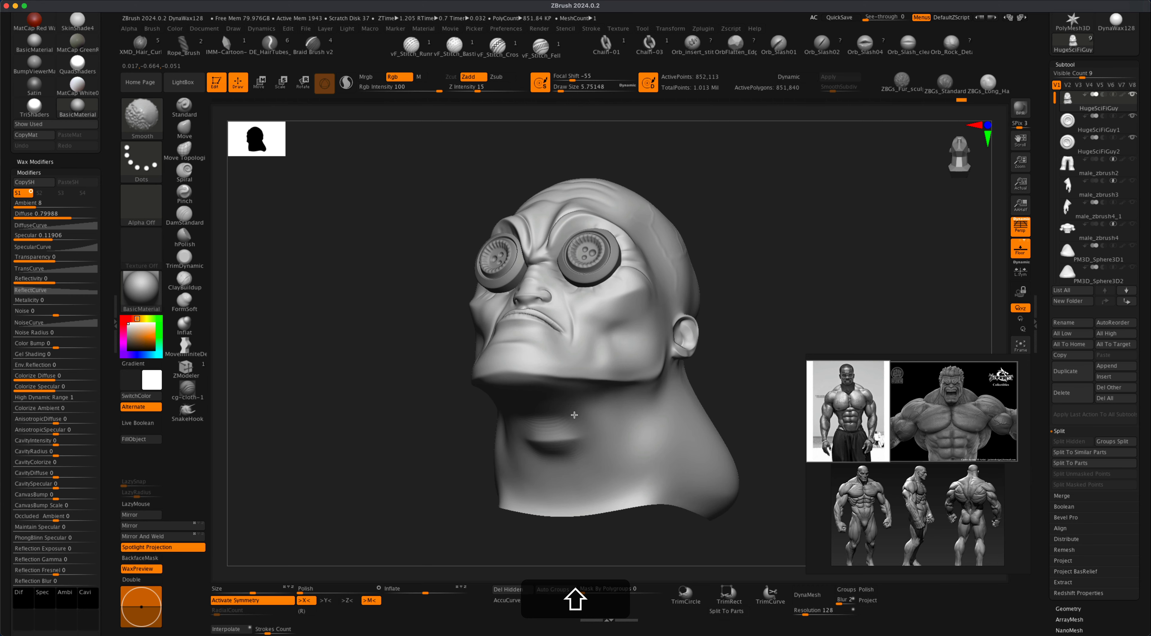
left_click_drag(394, 462, 443, 475)
mouse_move(714, 435)
left_mouse_down()
mouse_move(695, 424)
mouse_move(575, 434)
left_mouse_up()
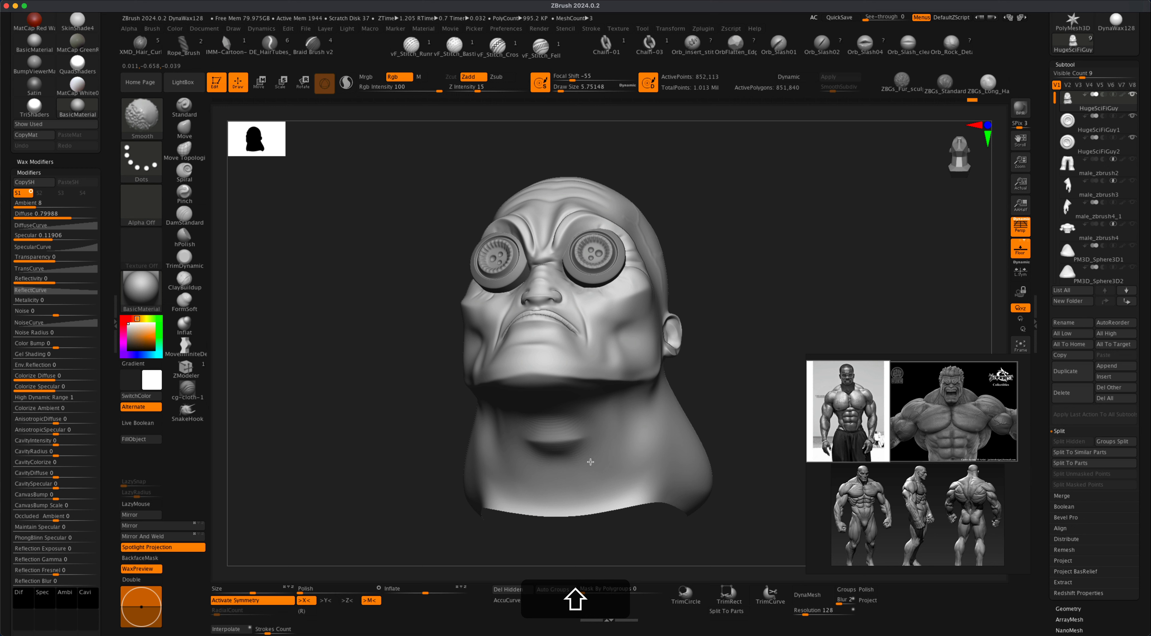
left_click_drag(755, 328, 736, 360)
left_click_drag(751, 409, 737, 389)
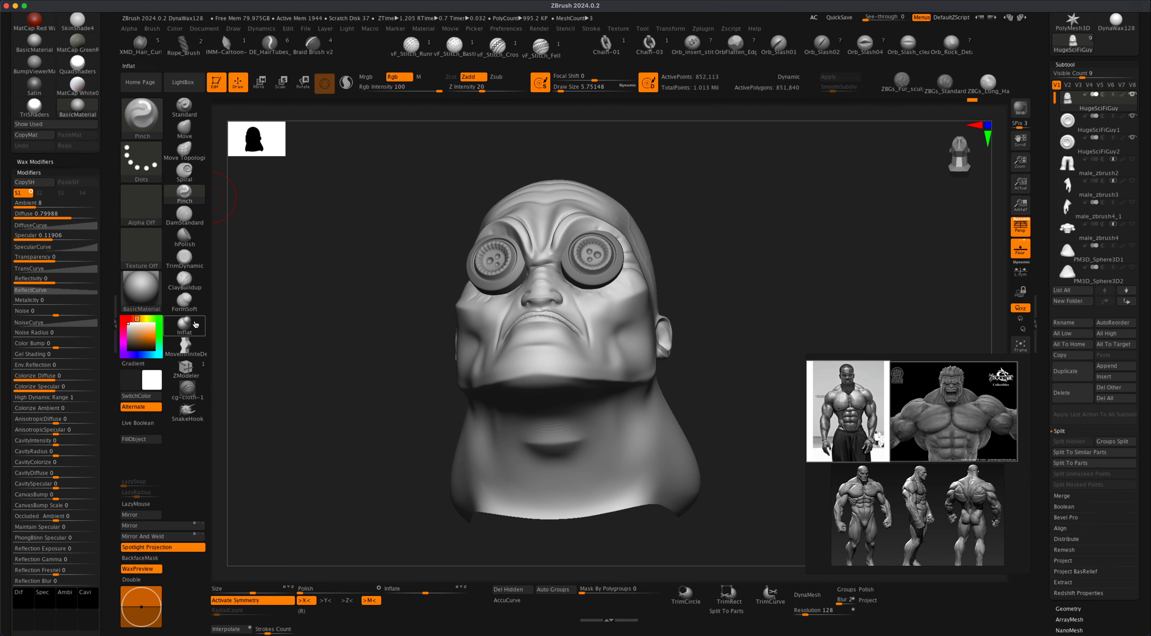
- Return to the Inflat brush at a draw size of about 5.75 and undo the last stroke
left_click(188, 112)
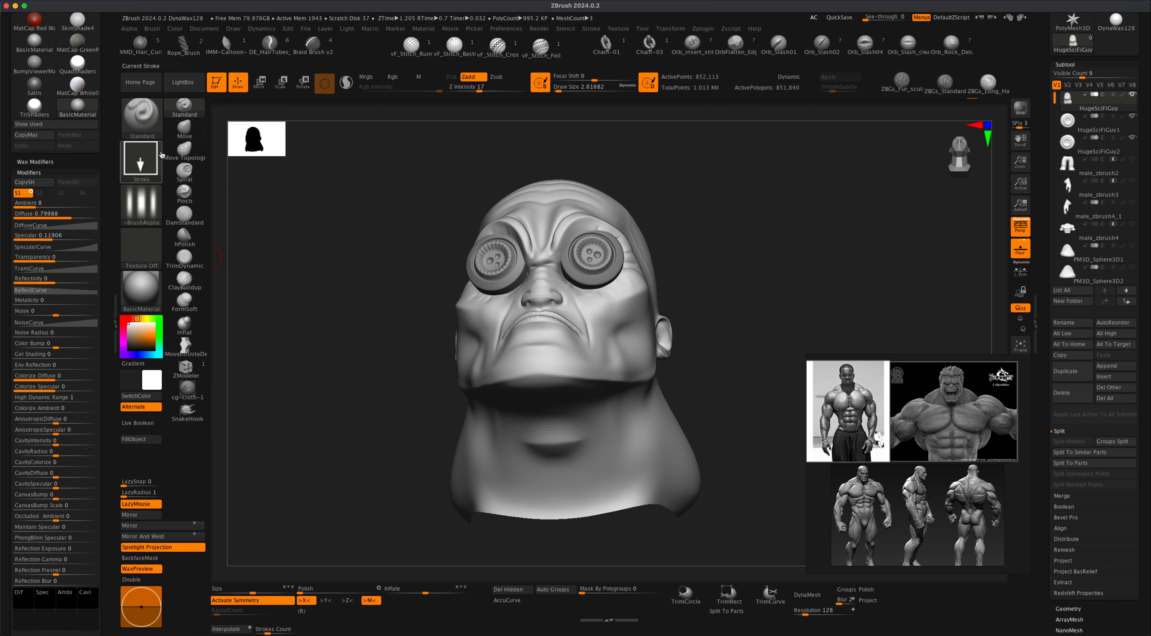
left_click(184, 328)
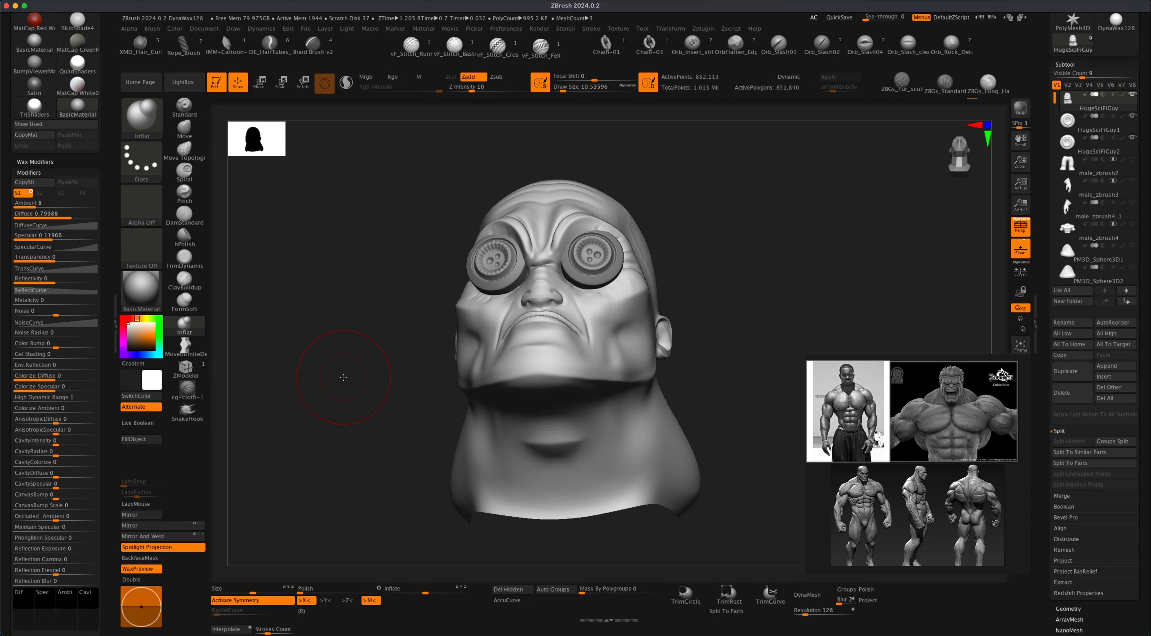
key("s")
left_click_drag(343, 377, 378, 353)
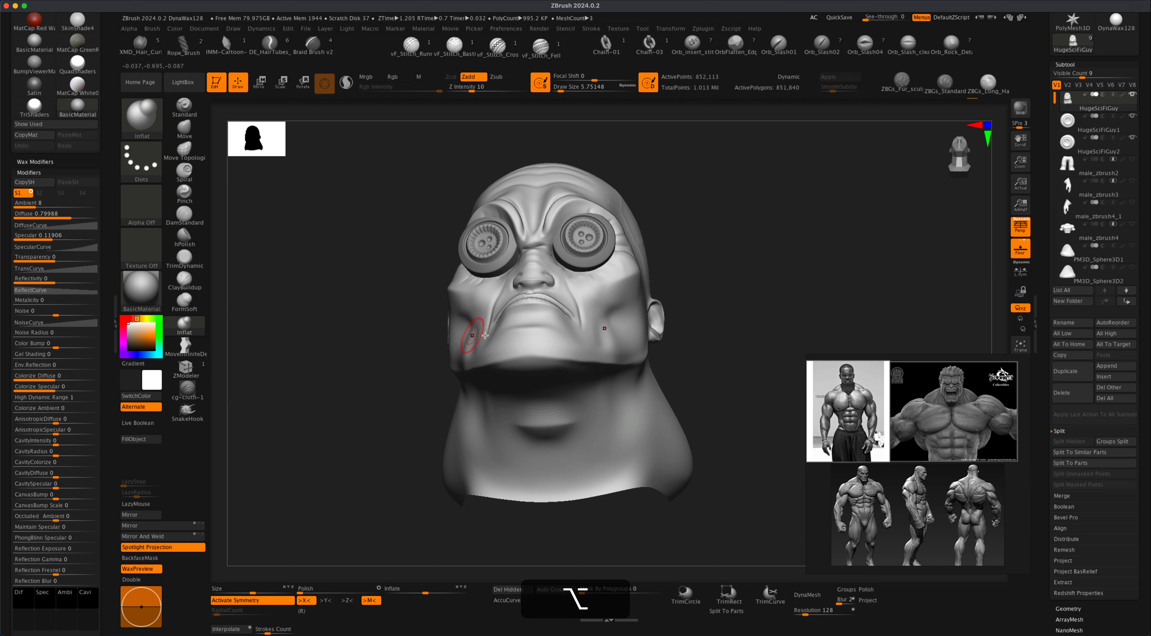
left_click_drag(700, 361, 658, 387)
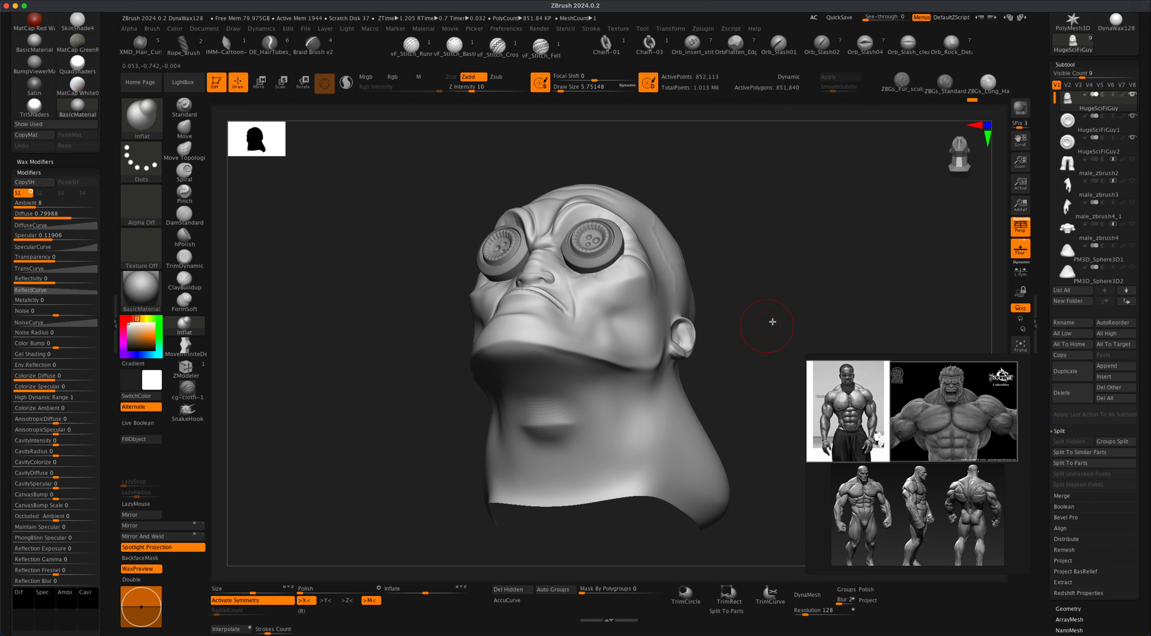
mouse_move(771, 322)
left_mouse_down()
mouse_move(661, 375)
mouse_move(674, 366)
left_mouse_up()
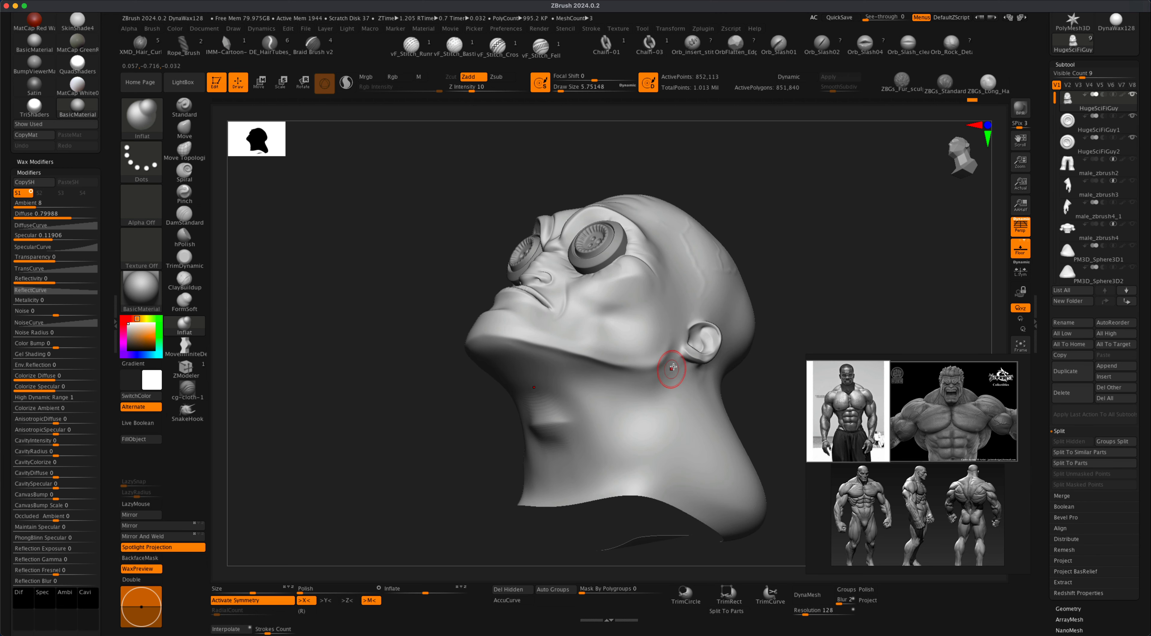
key("super+z")
- Inflate the neck muscle running from below the ear to the neck base, using a draw size of about 6.58
key("super+s")
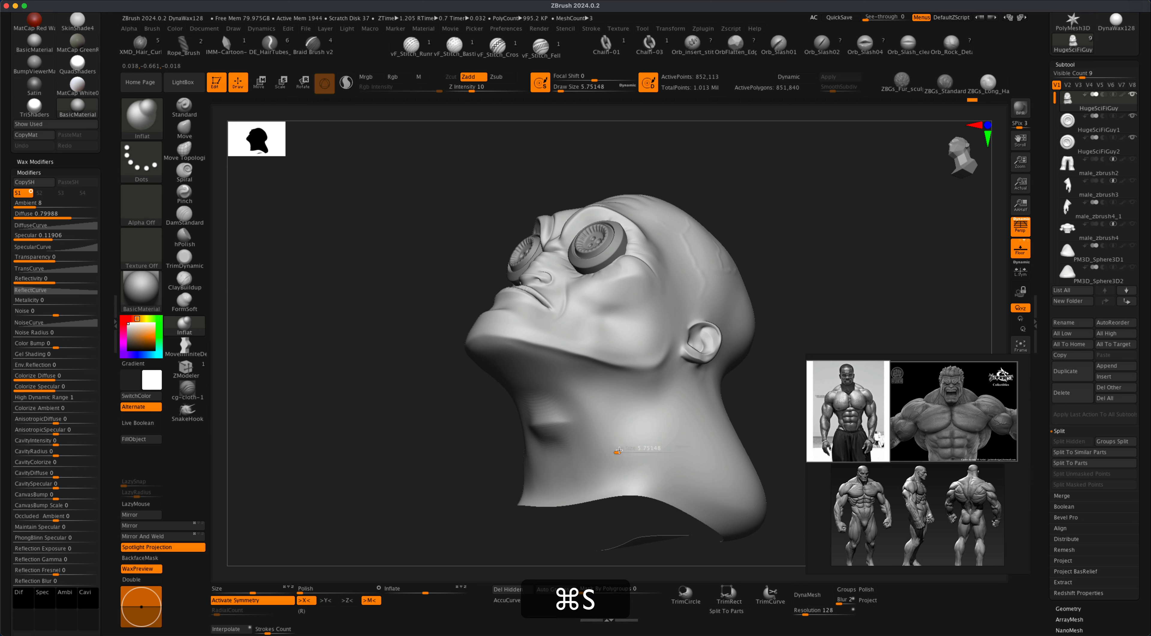
key("s")
mouse_move(619, 444)
left_mouse_down()
mouse_move(661, 422)
mouse_move(674, 390)
mouse_move(665, 407)
left_mouse_up()
key("super+z")
key("s")
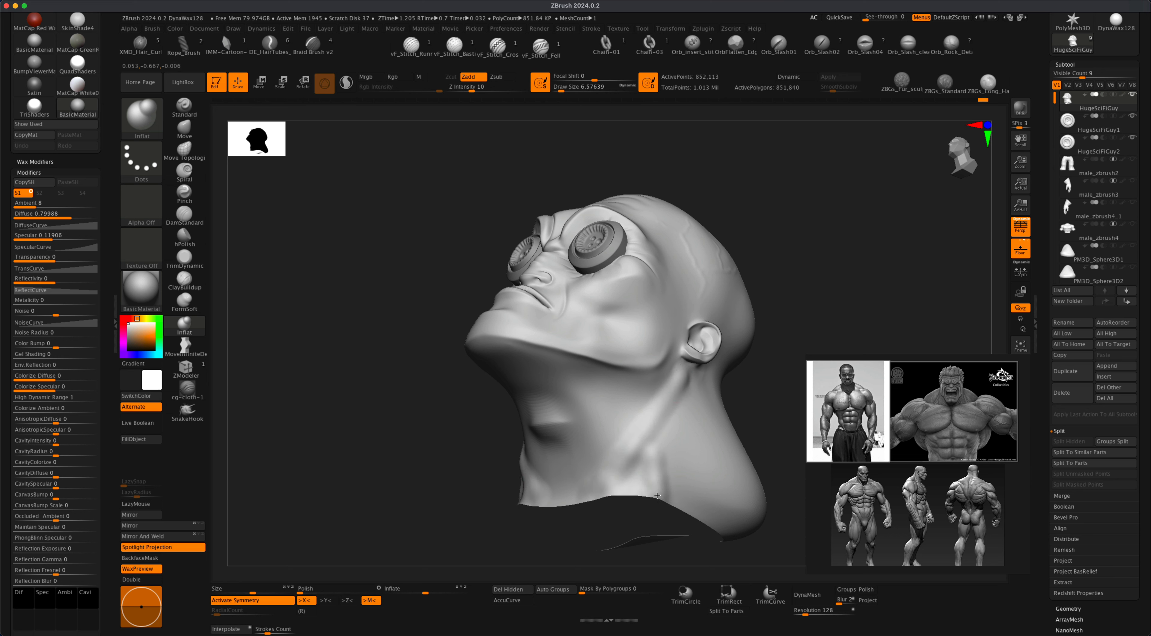
left_click_drag(657, 495, 660, 500)
mouse_move(661, 412)
left_mouse_down()
mouse_move(659, 483)
mouse_move(646, 487)
mouse_move(641, 466)
left_mouse_up()
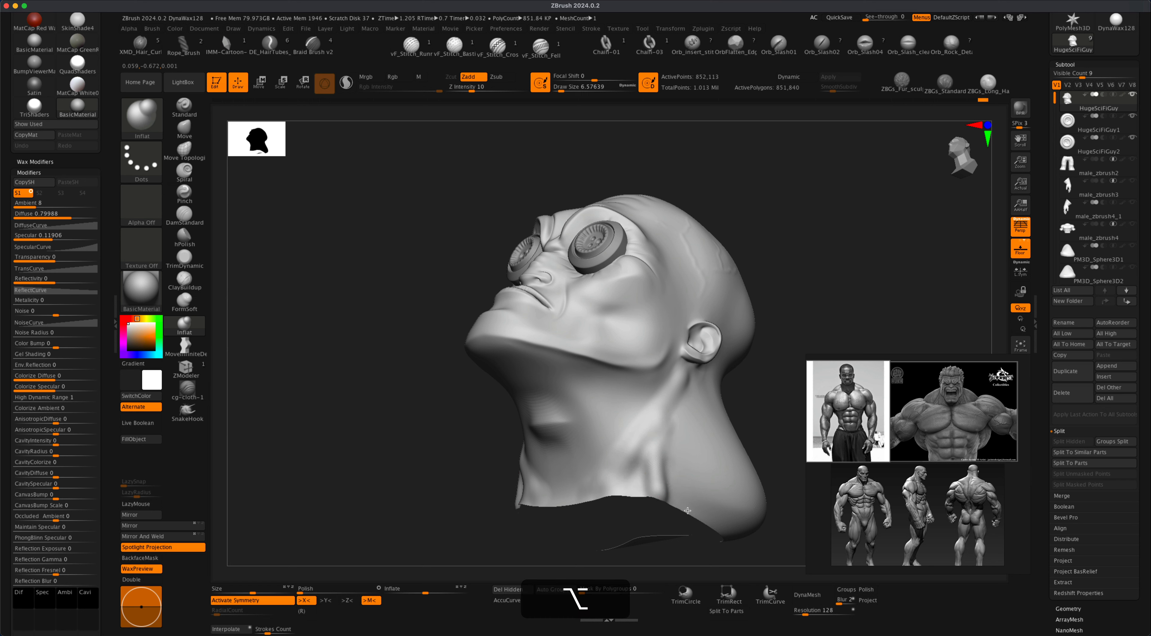
key("alt+super+z")
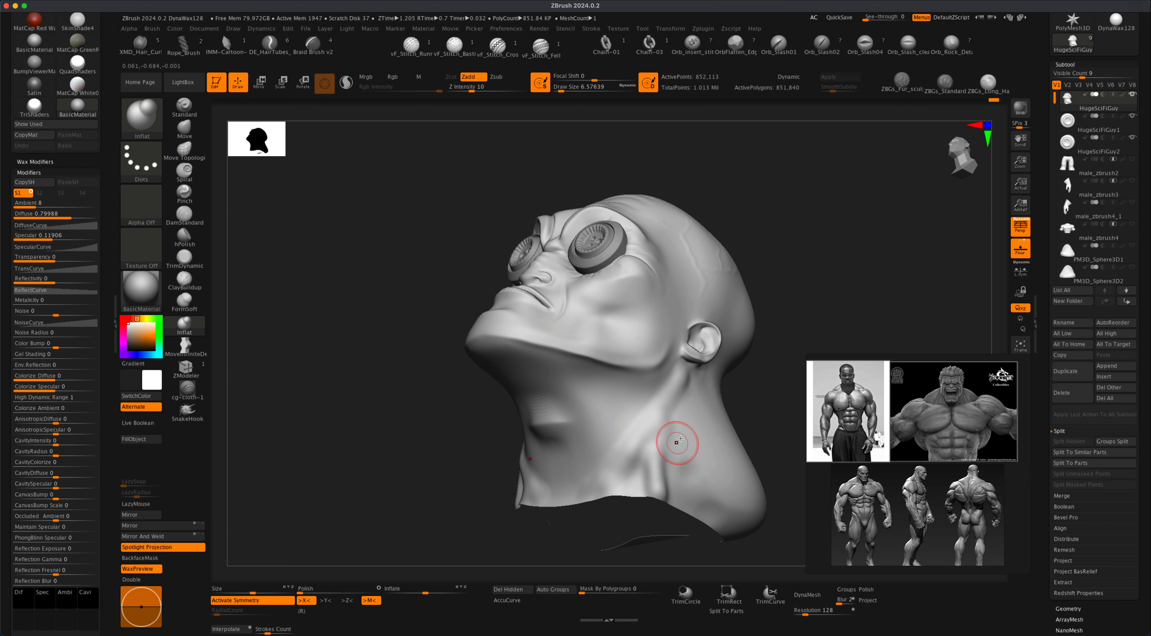
- Smooth the side neck muscle into the surrounding neck at a draw size of about 15.6, reducing it to about 11.7
left_click_drag(764, 383, 771, 383)
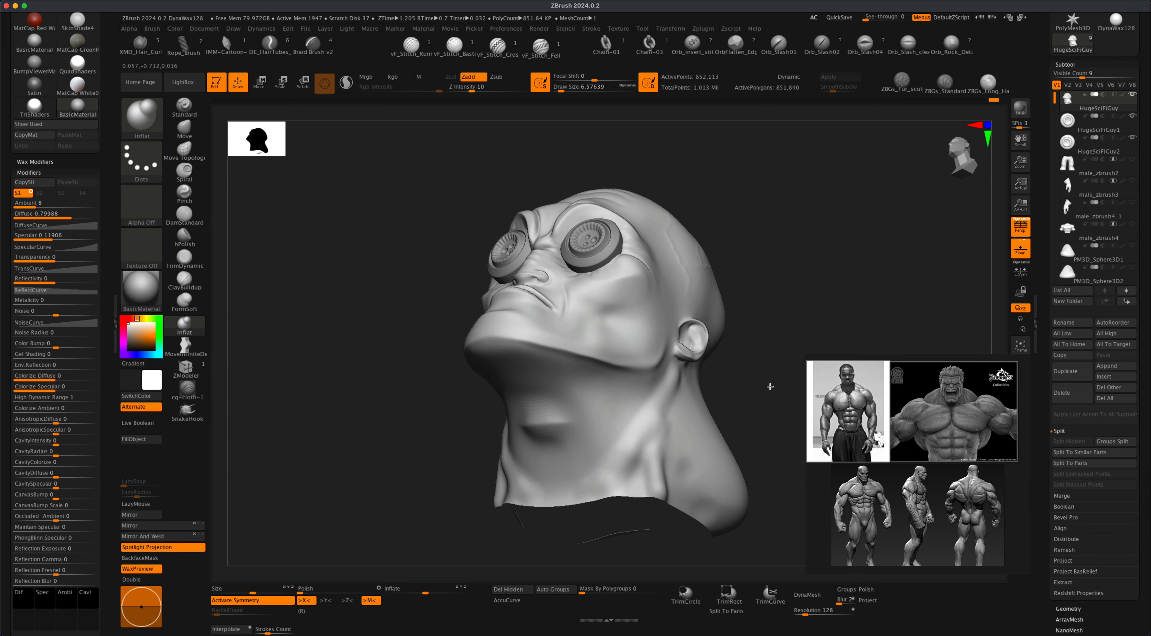
key("s")
mouse_move(673, 449)
left_mouse_down()
mouse_move(689, 450)
mouse_move(646, 476)
mouse_move(667, 490)
left_mouse_up()
key("s")
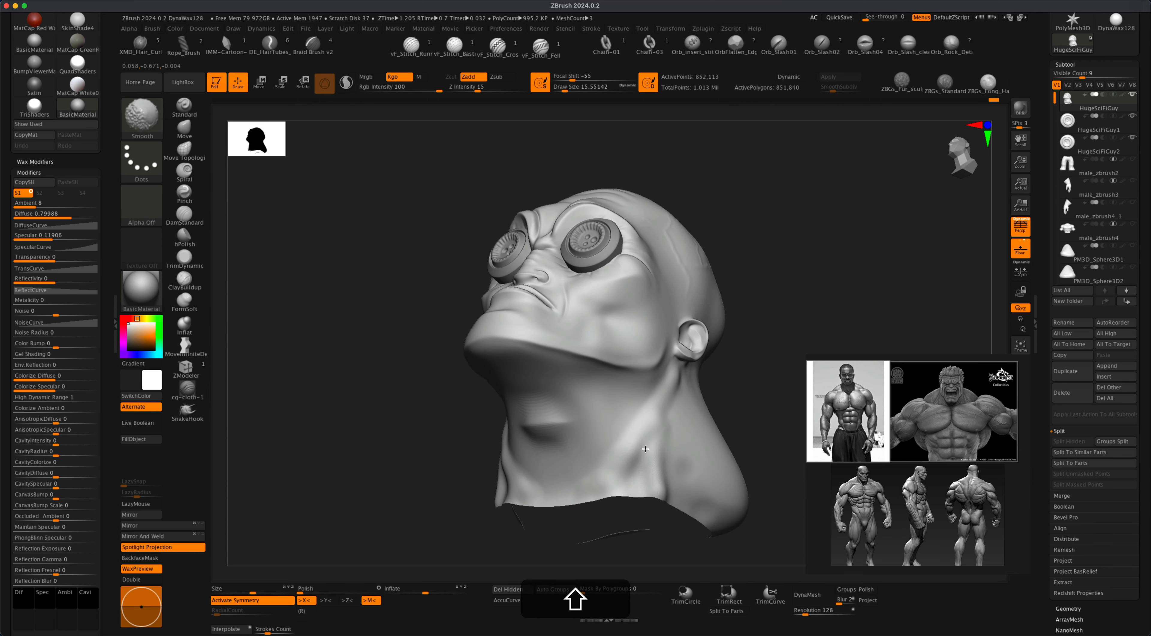
mouse_move(610, 464)
left_mouse_down("shift")
mouse_move(650, 422)
mouse_move(693, 408)
left_mouse_up("shift")
key("s")
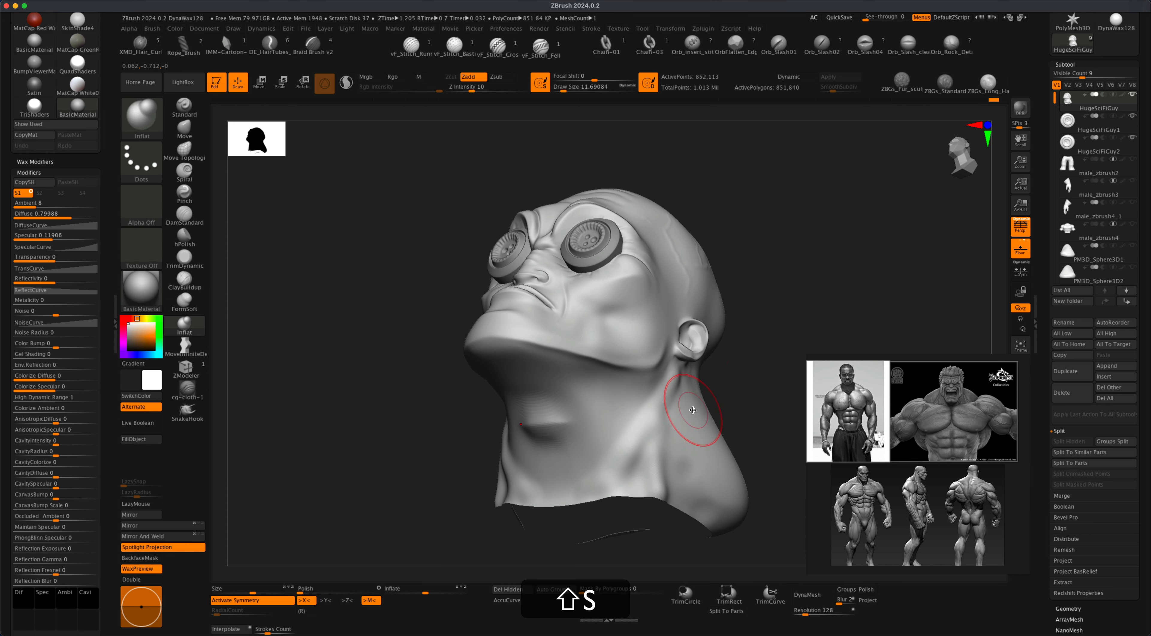
left_click_drag(770, 383, 736, 379)
left_click_drag(672, 414, 693, 385, "shift")
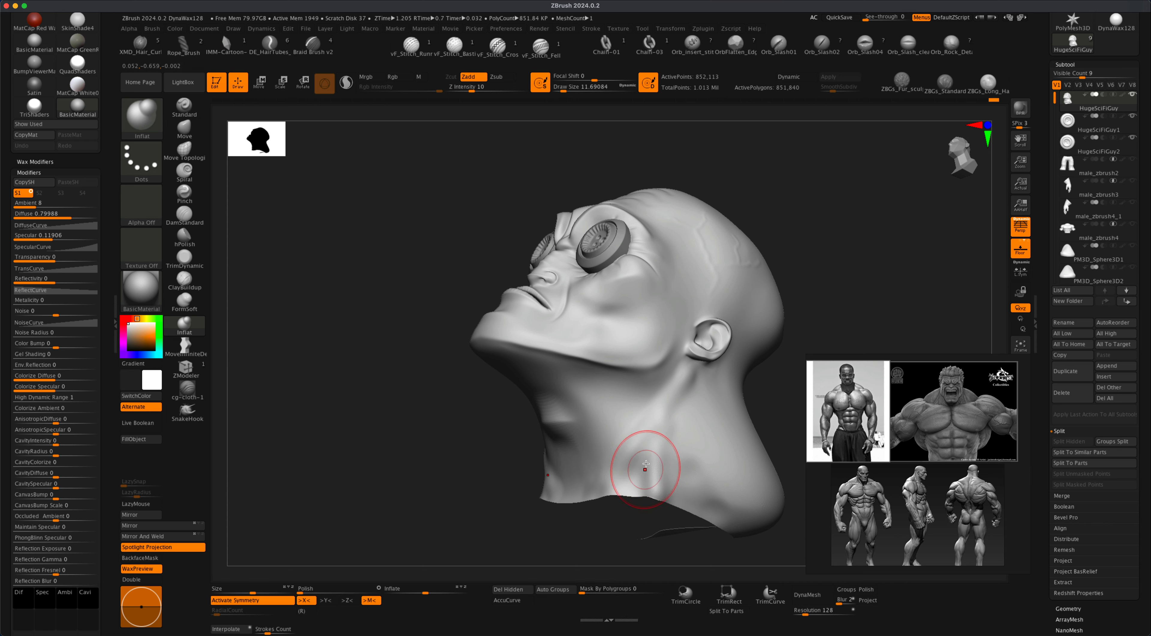
- Inflate the lower side of the neck at a draw size of about 11.7 and smooth the muscle below the ear at about 8.4
mouse_move(612, 514)
left_mouse_down()
mouse_move(632, 522)
mouse_move(748, 375)
mouse_move(656, 438)
mouse_move(670, 423)
mouse_move(660, 451)
left_mouse_up()
key("shift+s")
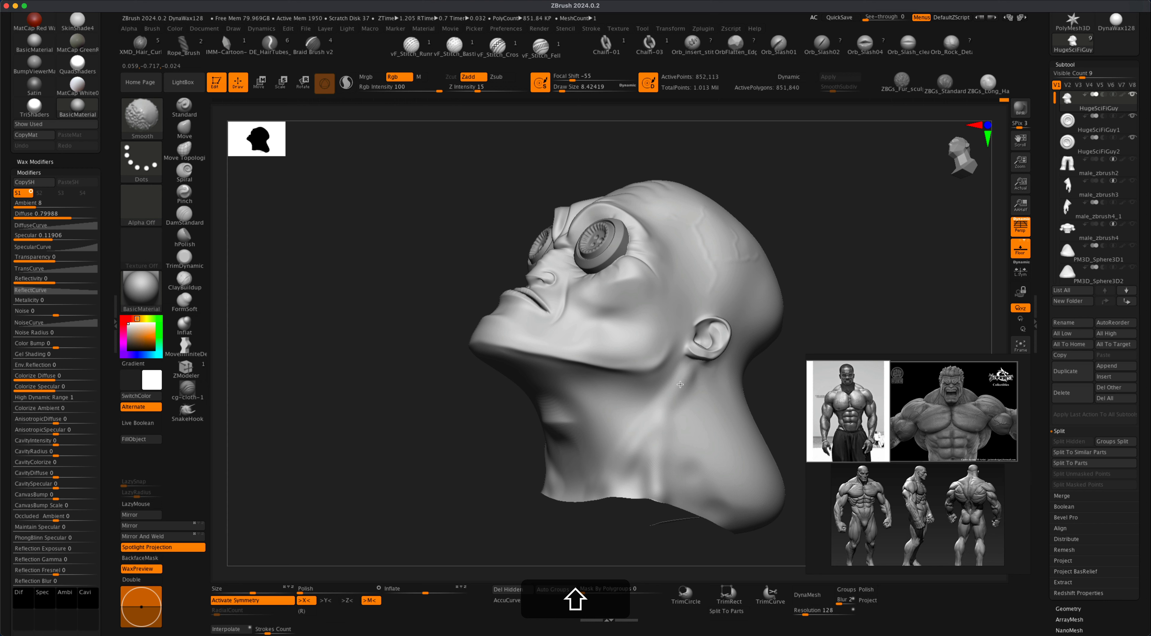
left_click_drag(687, 389, 679, 389, "shift")
mouse_move(626, 542)
left_mouse_down("shift")
mouse_move(641, 548)
mouse_move(648, 536)
left_mouse_up("shift")
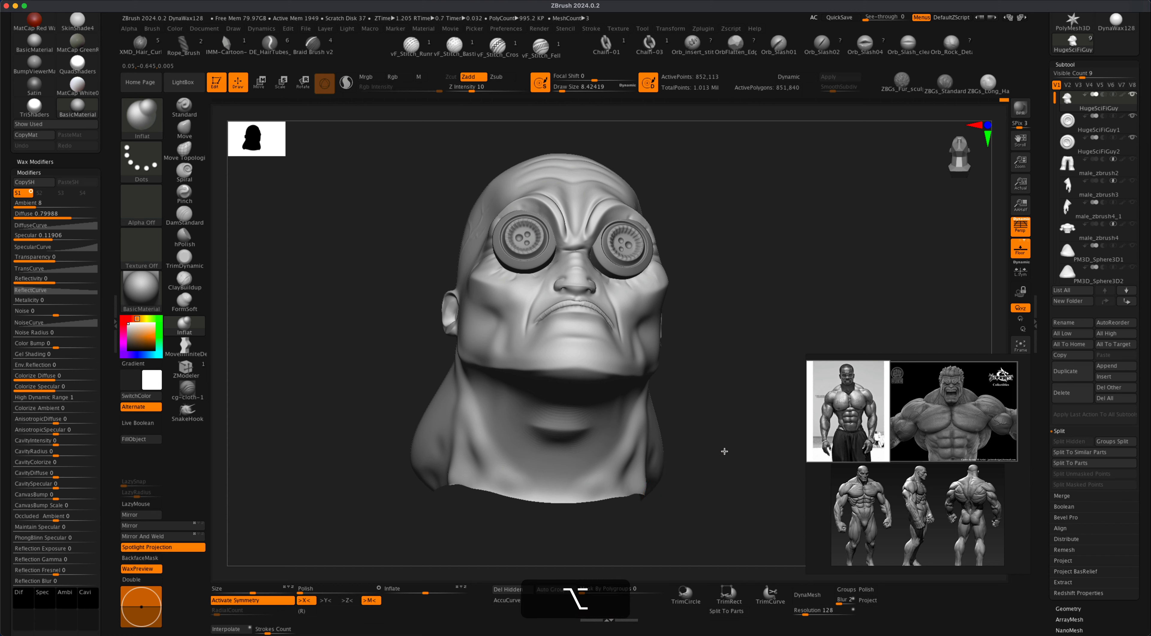
- Undo and redo the last neck strokes to compare the neck's shape, and check the head from below and the front
left_click_drag(725, 450, 741, 409, "alt")
key("alt+super+z")
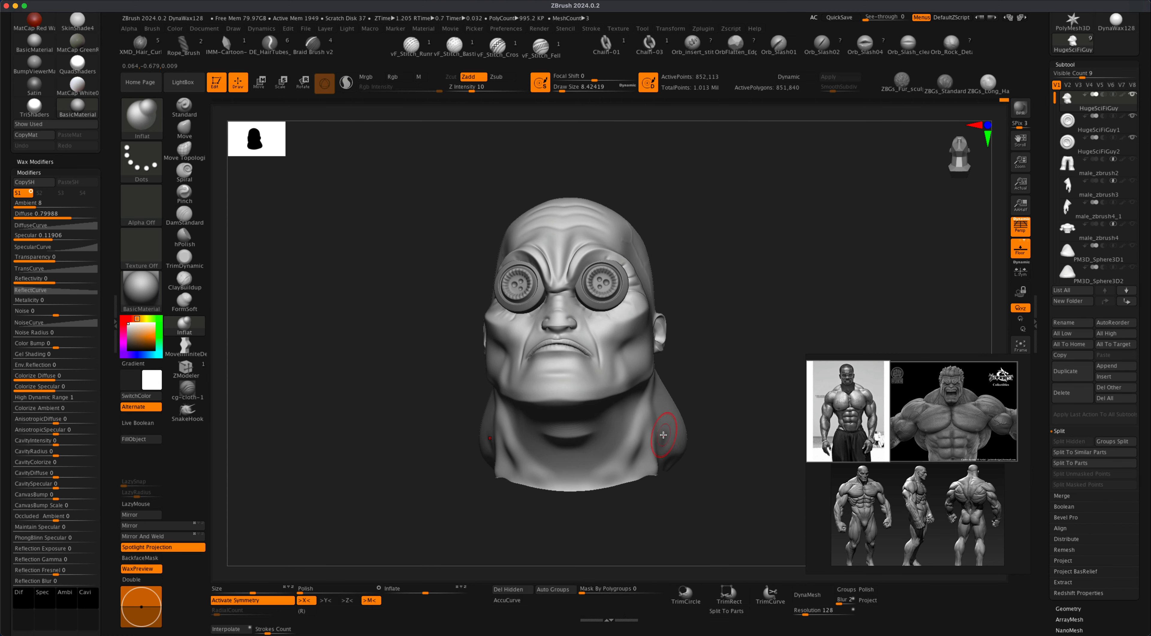
key("shift+super+z")
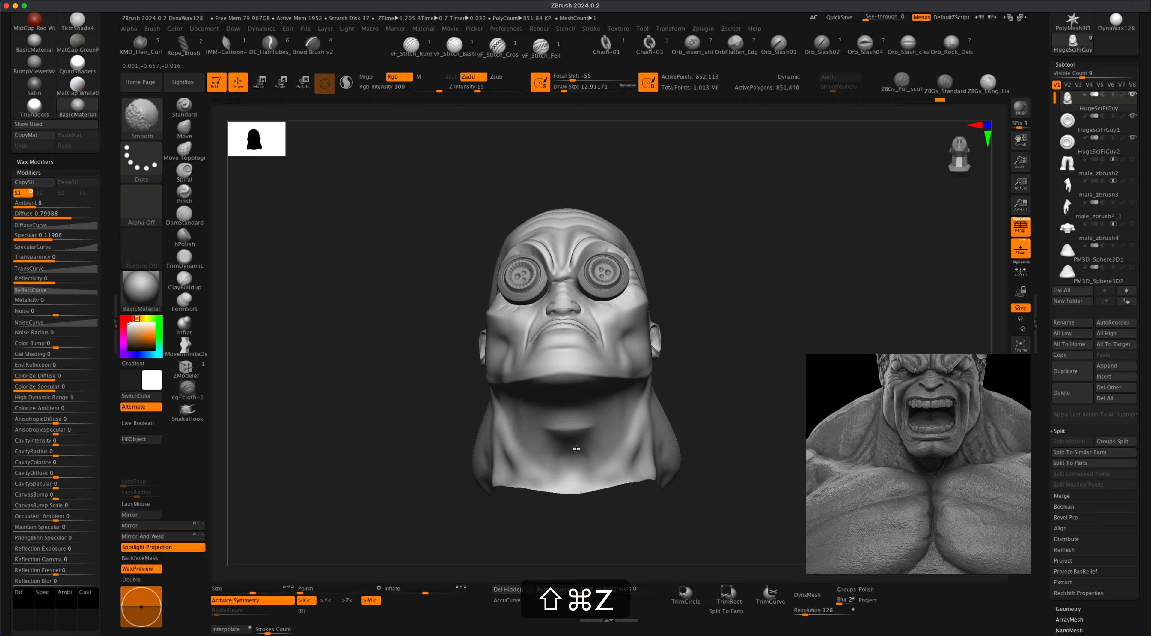
mouse_move(725, 406)
left_mouse_down("alt")
mouse_move(709, 376)
mouse_move(746, 360)
left_mouse_up("alt")
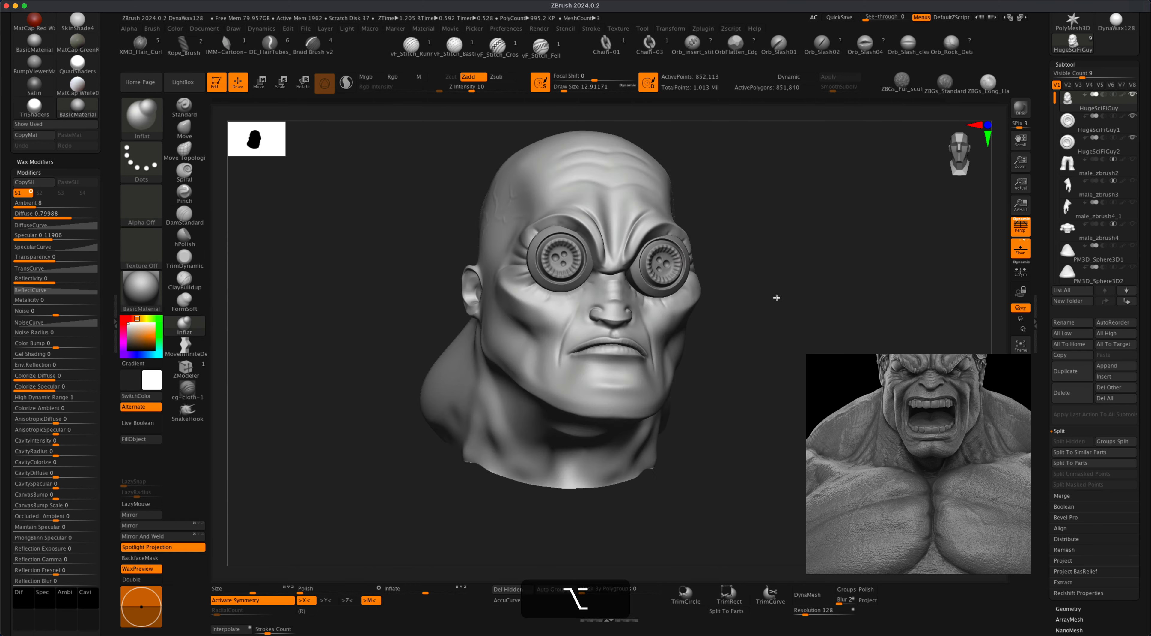
mouse_move(776, 296)
left_mouse_down("alt")
mouse_move(432, 342)
mouse_move(626, 268)
mouse_move(802, 236)
mouse_move(789, 223)
mouse_move(799, 226)
left_mouse_up("alt")
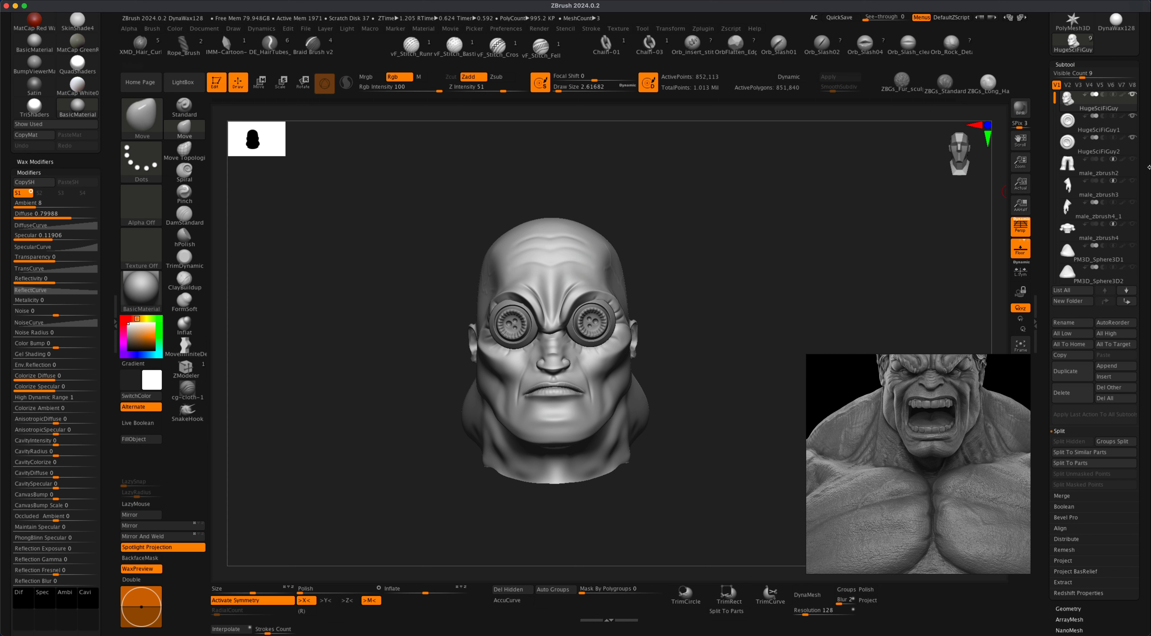
- Show the hidden torso subtool male_zbrush4 beneath the head and make it the active subtool
left_click(1138, 223)
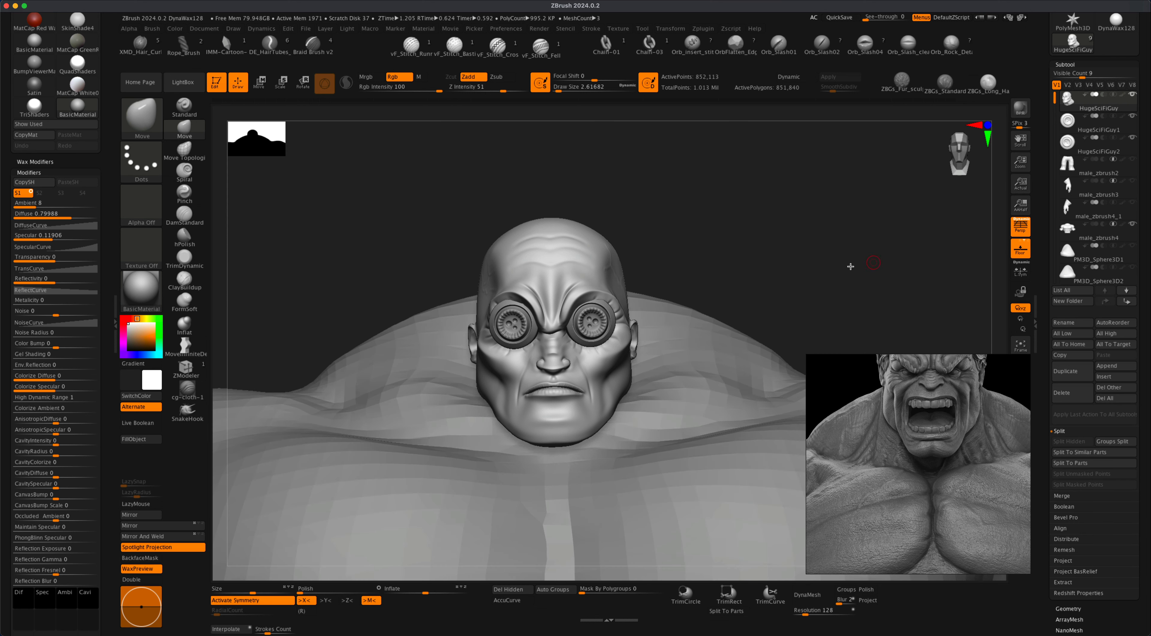
mouse_move(817, 265)
left_mouse_down("alt")
mouse_move(817, 223)
mouse_move(810, 256)
mouse_move(835, 249)
mouse_move(840, 216)
mouse_move(851, 236)
mouse_move(834, 257)
mouse_move(874, 251)
mouse_move(836, 274)
left_mouse_up("alt")
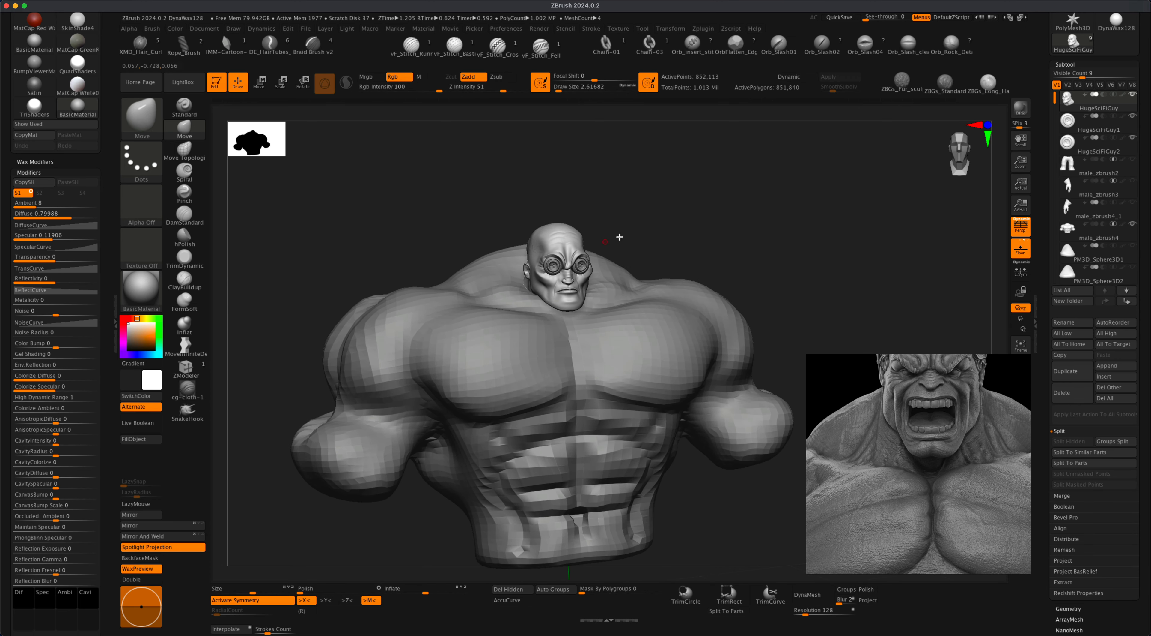
mouse_move(617, 239)
left_mouse_down()
mouse_move(706, 230)
mouse_move(643, 233)
mouse_move(688, 210)
mouse_move(738, 213)
mouse_move(710, 214)
left_mouse_up()
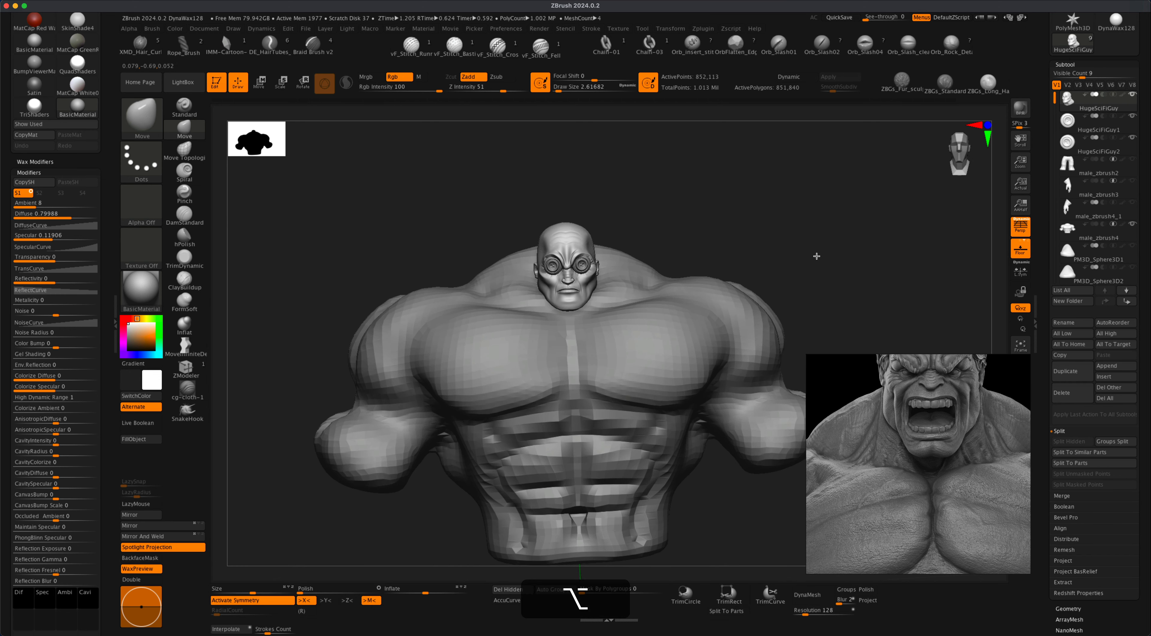
left_click_drag(818, 255, 822, 244, "alt")
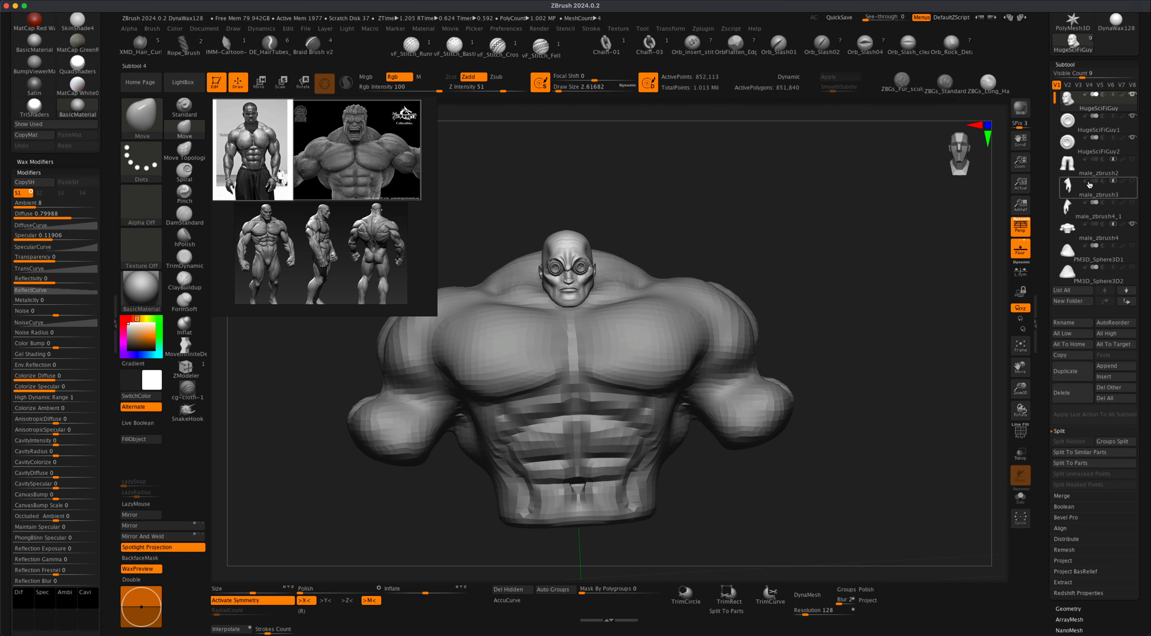
left_click(1086, 238)
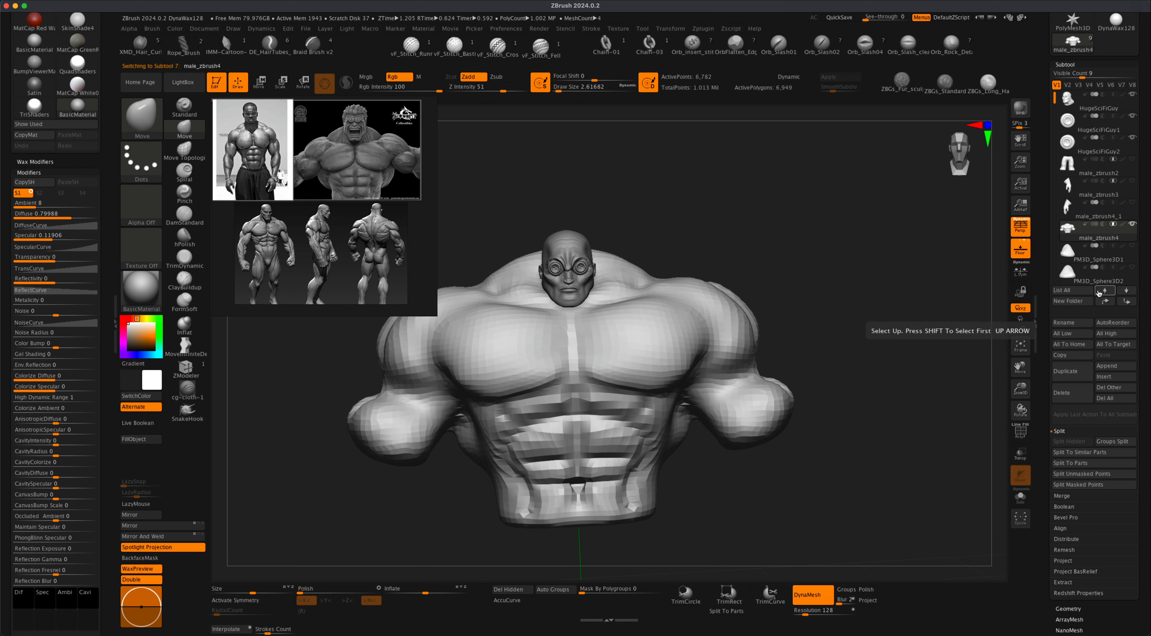
- Move the male_zbrush4 torso subtool up to directly below HugeSciFiGuy and set the visible subtool count to 13
left_click(1106, 301)
left_click(1105, 301)
left_click(1105, 300)
left_click(1105, 301)
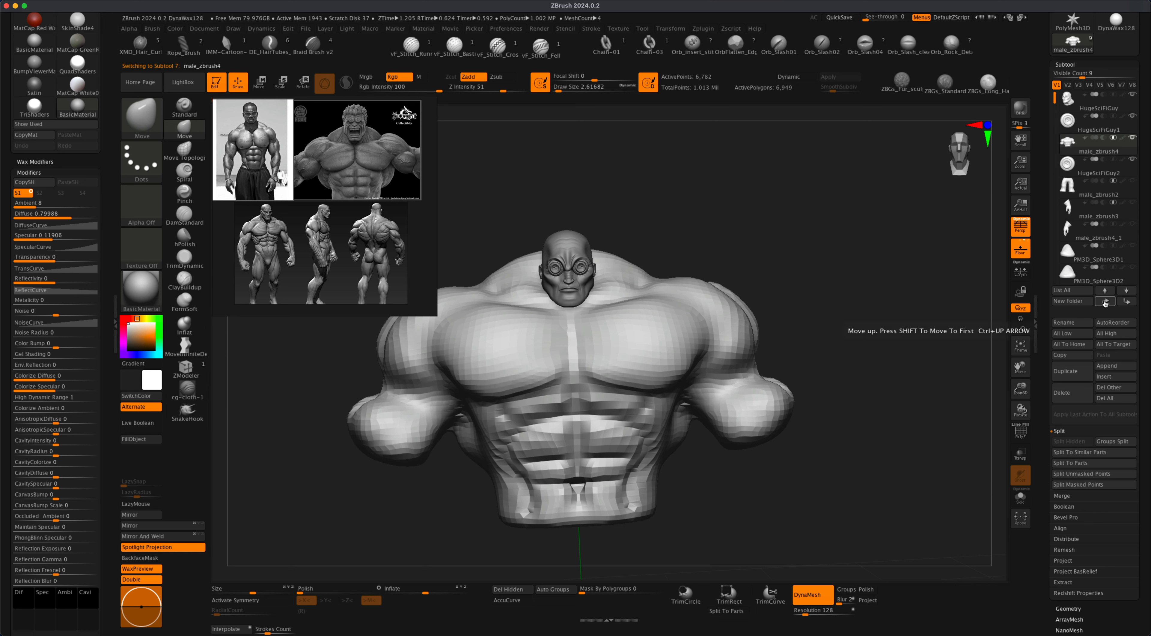
left_click(1106, 301)
mouse_move(1088, 121)
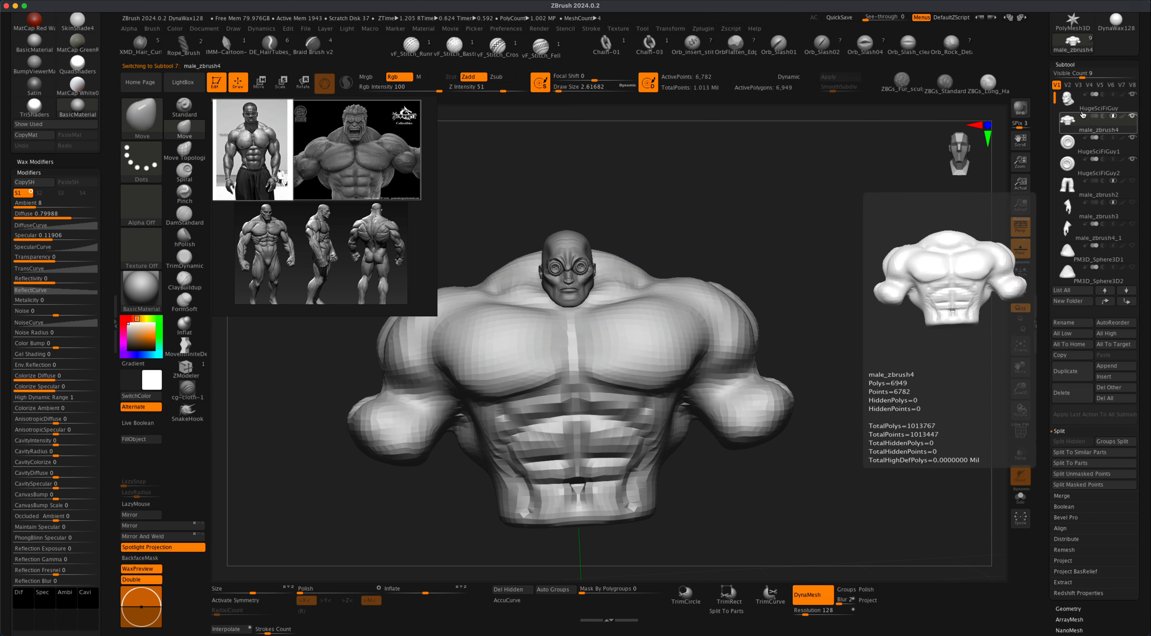
mouse_move(1079, 102)
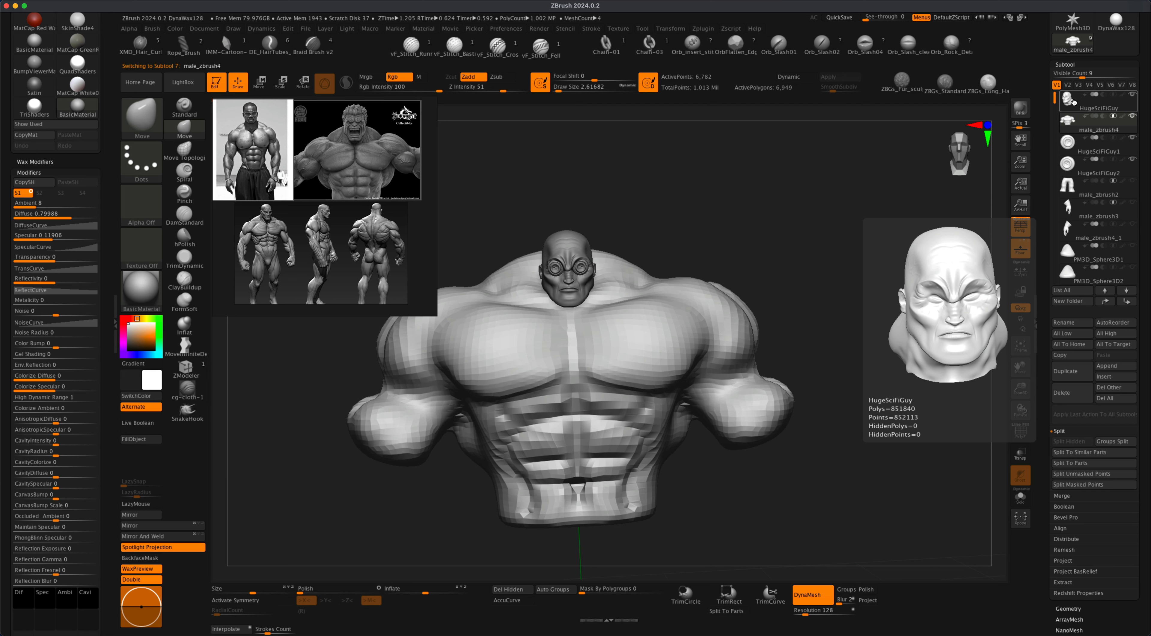
left_click(1077, 127)
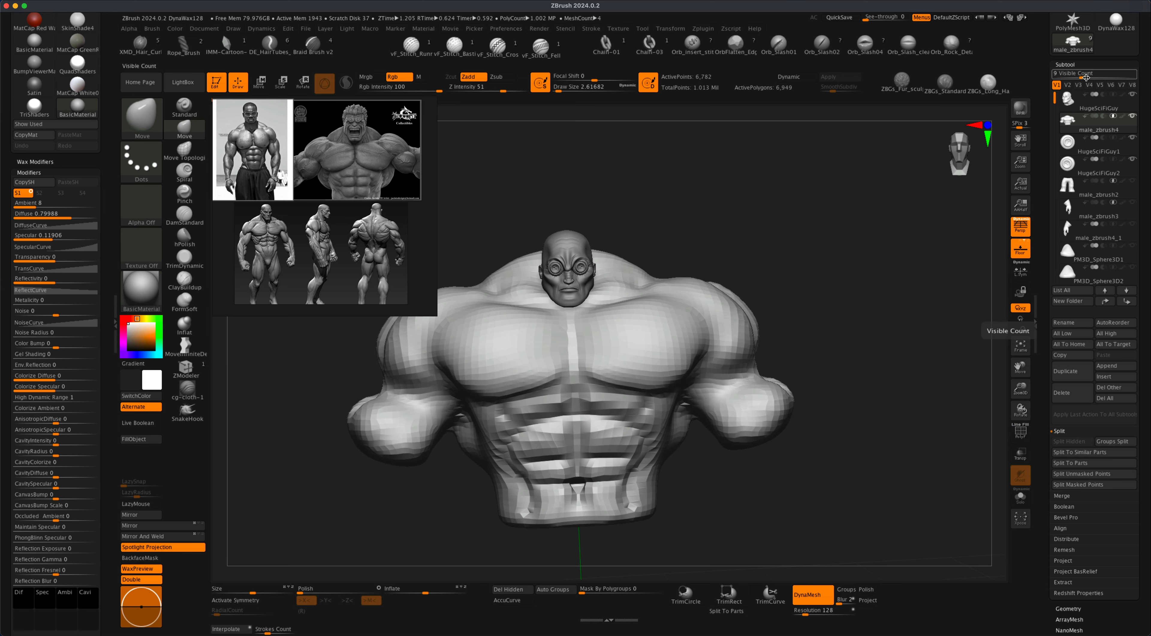
left_click_drag(1085, 76, 1096, 76)
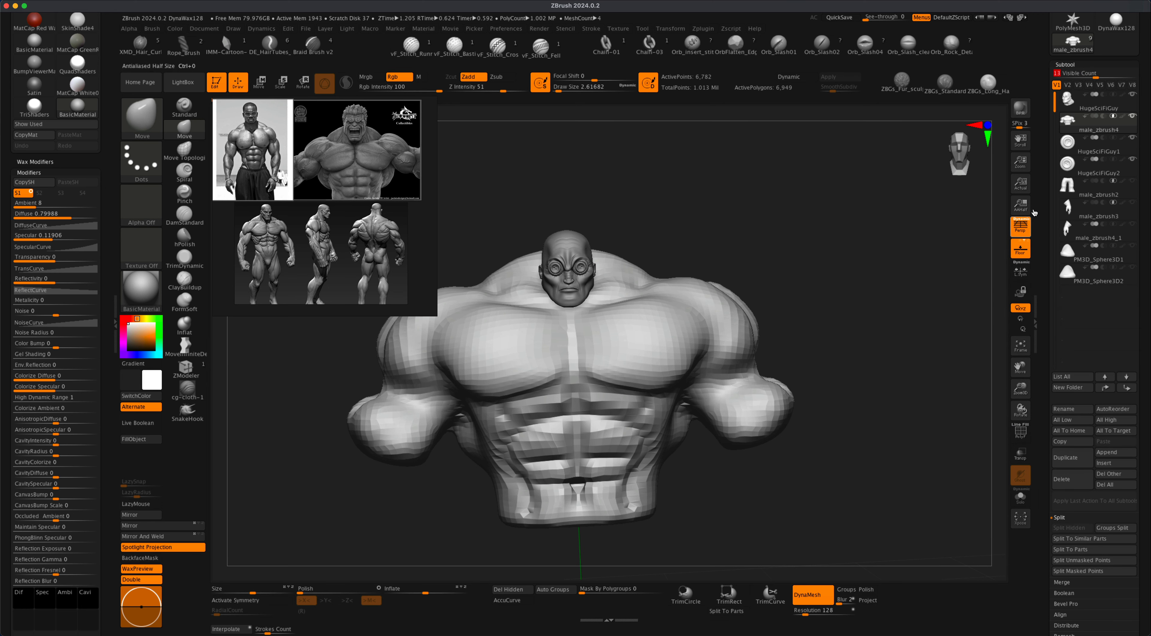
- Examine the torso's polygon wireframe across the chest, abdomen and arms from several angles
left_click_drag(895, 259, 904, 294, "alt")
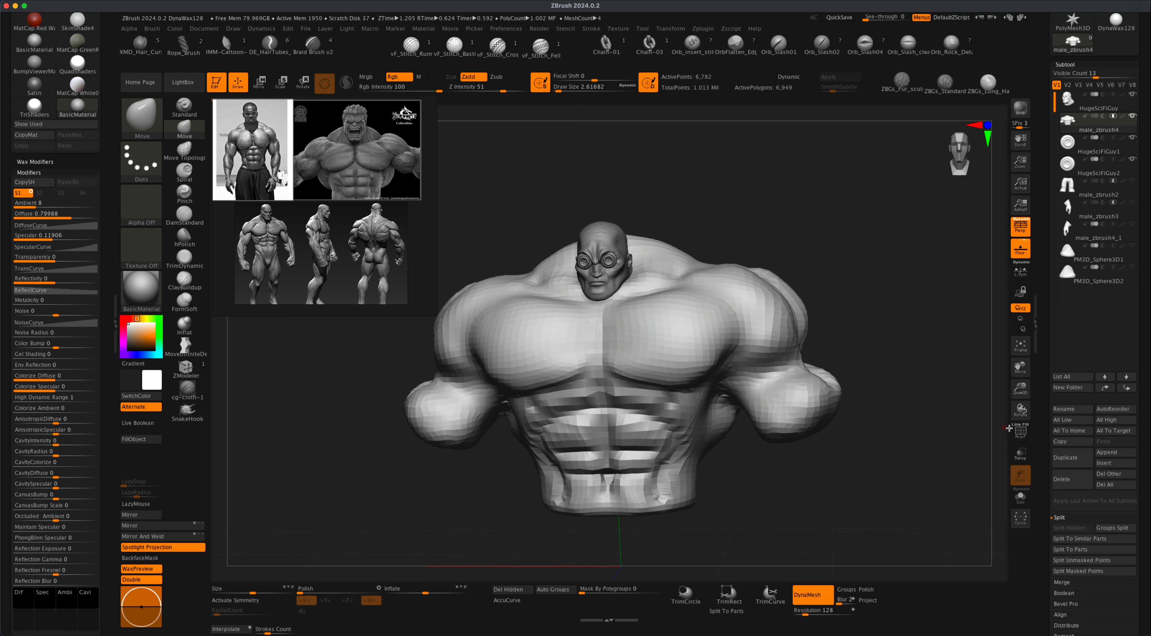
left_click(1021, 432)
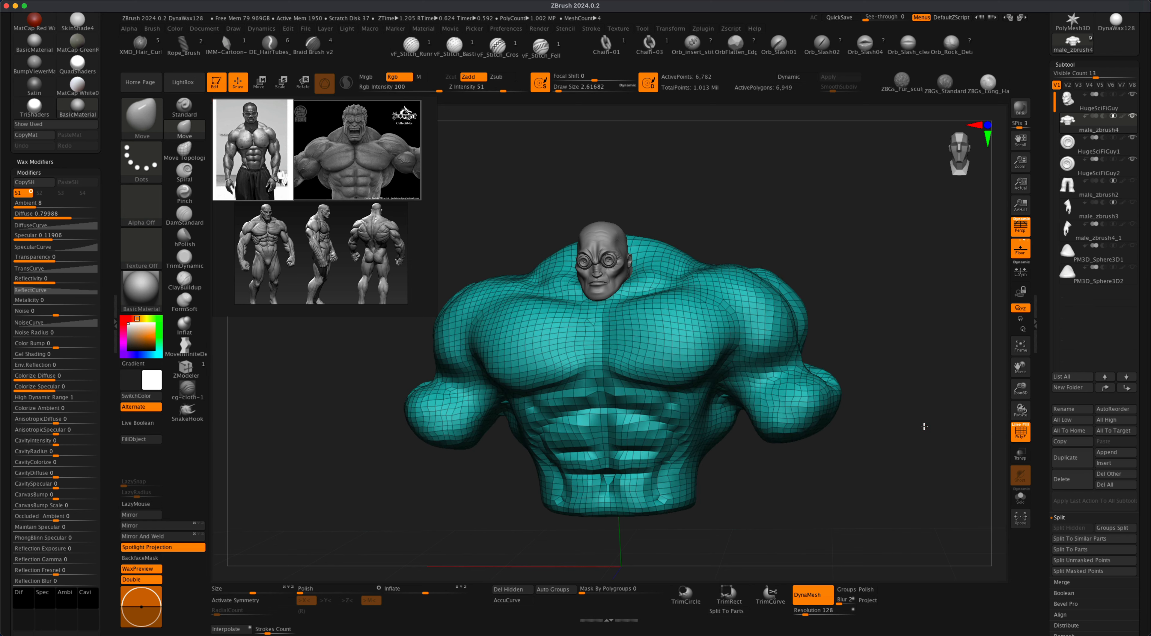
mouse_move(922, 425)
left_mouse_down()
mouse_move(943, 423)
mouse_move(921, 426)
left_mouse_up()
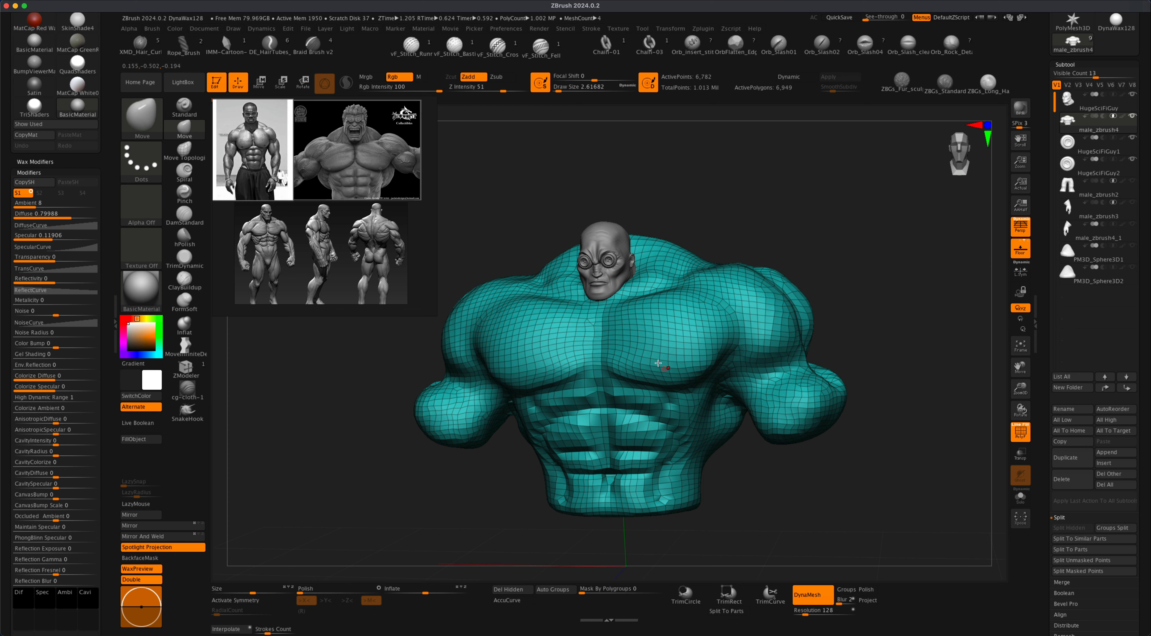
mouse_move(772, 480)
left_mouse_down()
mouse_move(691, 476)
mouse_move(758, 473)
mouse_move(782, 487)
left_mouse_up()
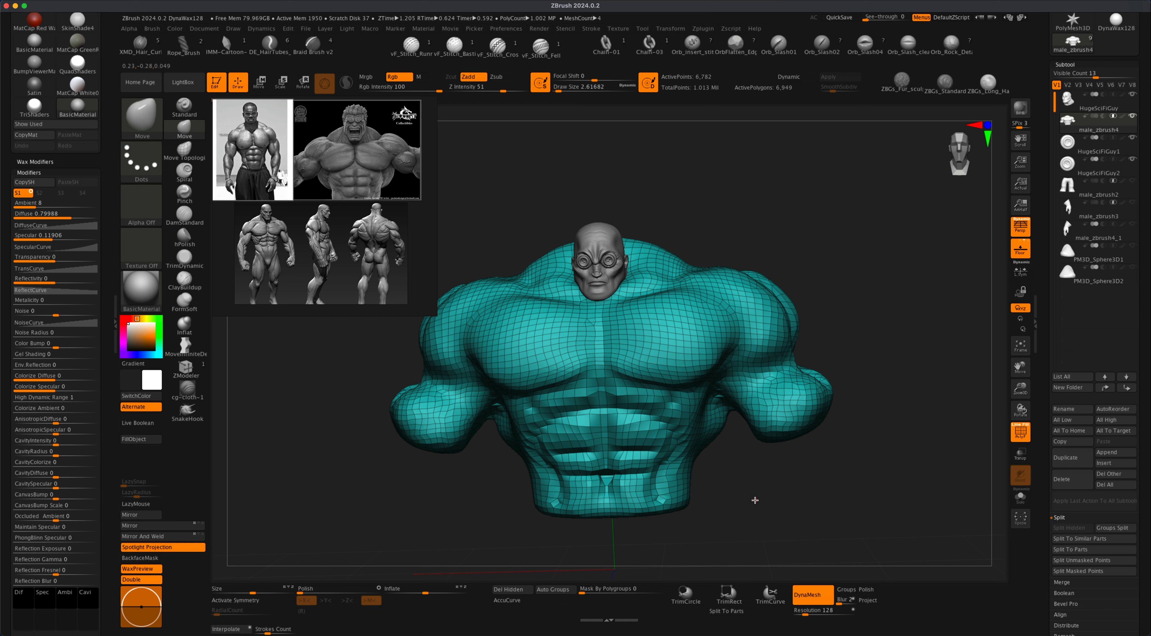
left_click_drag(763, 491, 766, 479)
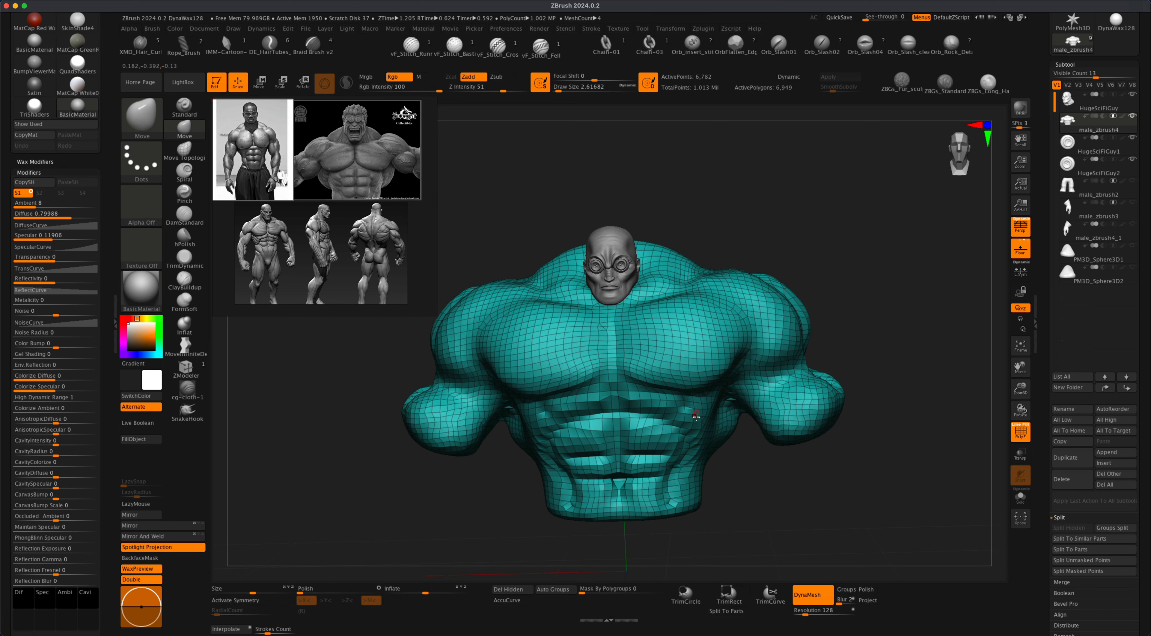
left_click_drag(769, 244, 763, 239)
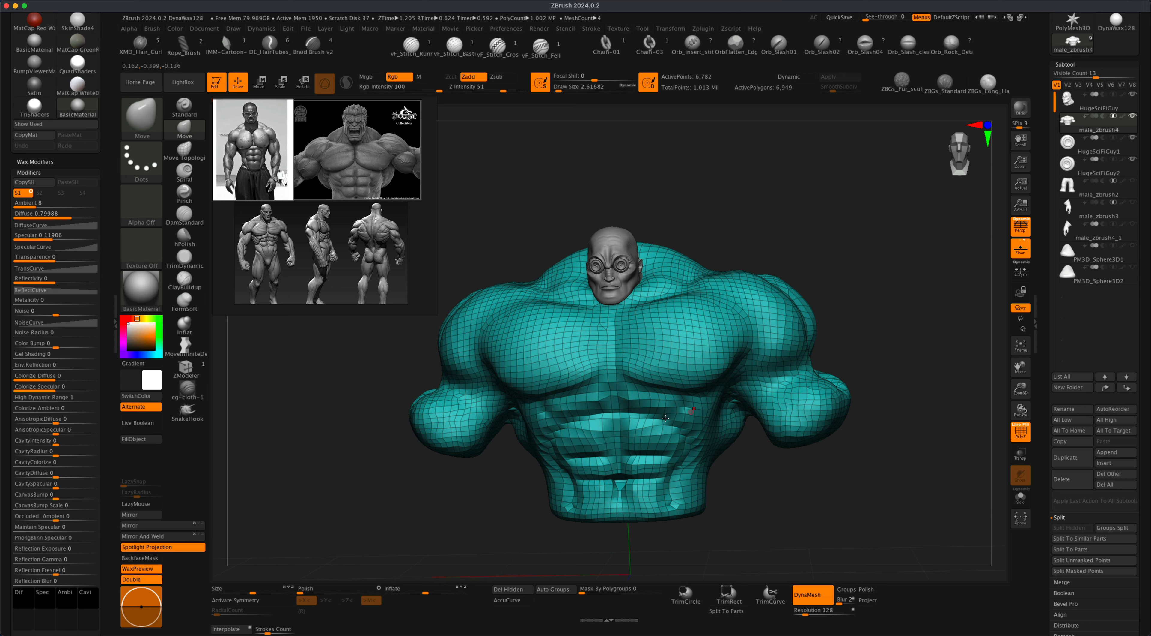
left_click_drag(754, 464, 757, 463)
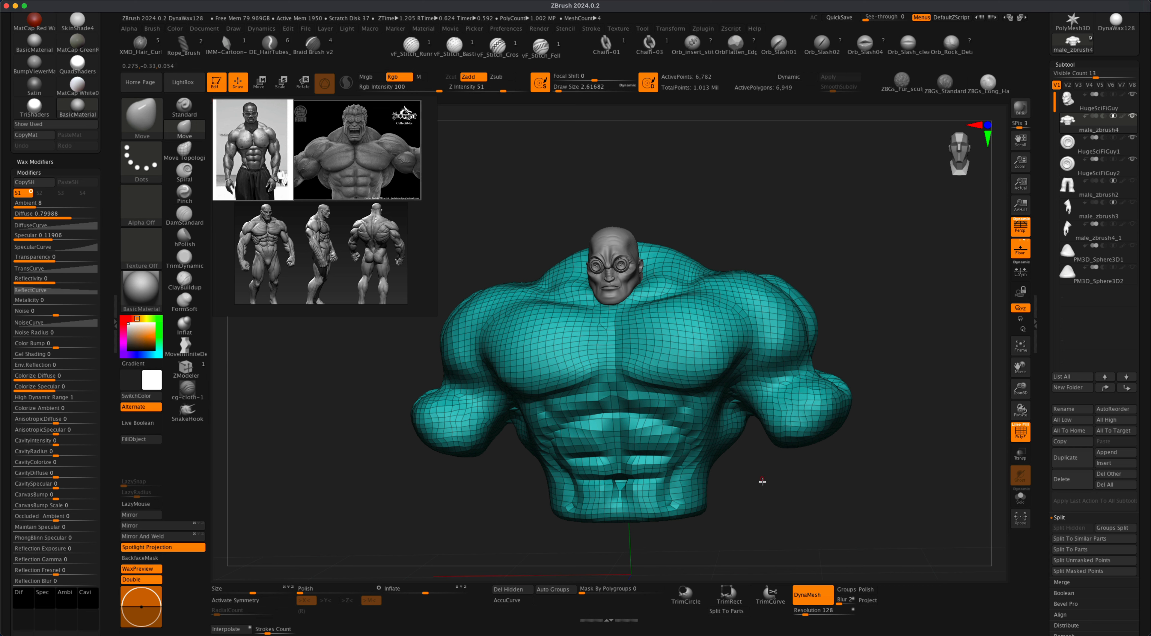
mouse_move(763, 481)
left_mouse_down("alt")
mouse_move(764, 442)
mouse_move(754, 464)
left_mouse_up("alt")
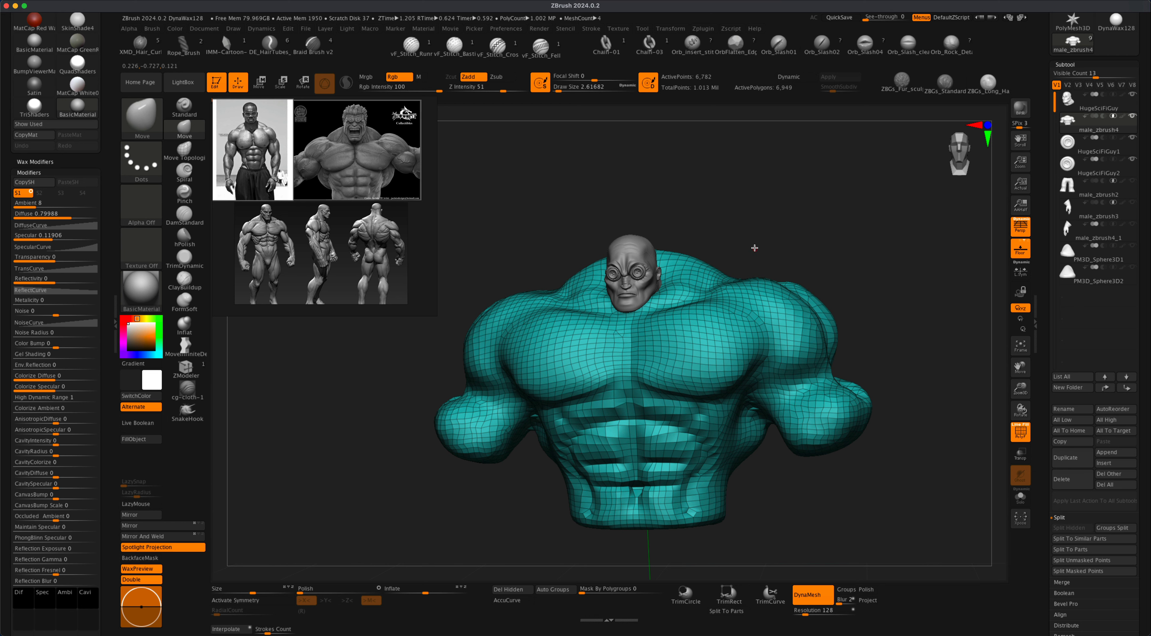
mouse_move(754, 248)
left_mouse_down()
mouse_move(766, 226)
mouse_move(787, 226)
mouse_move(766, 226)
mouse_move(779, 247)
mouse_move(789, 226)
mouse_move(825, 239)
mouse_move(795, 242)
mouse_move(787, 240)
mouse_move(825, 239)
mouse_move(807, 237)
mouse_move(828, 237)
mouse_move(815, 238)
mouse_move(829, 227)
mouse_move(822, 251)
mouse_move(849, 260)
left_mouse_up()
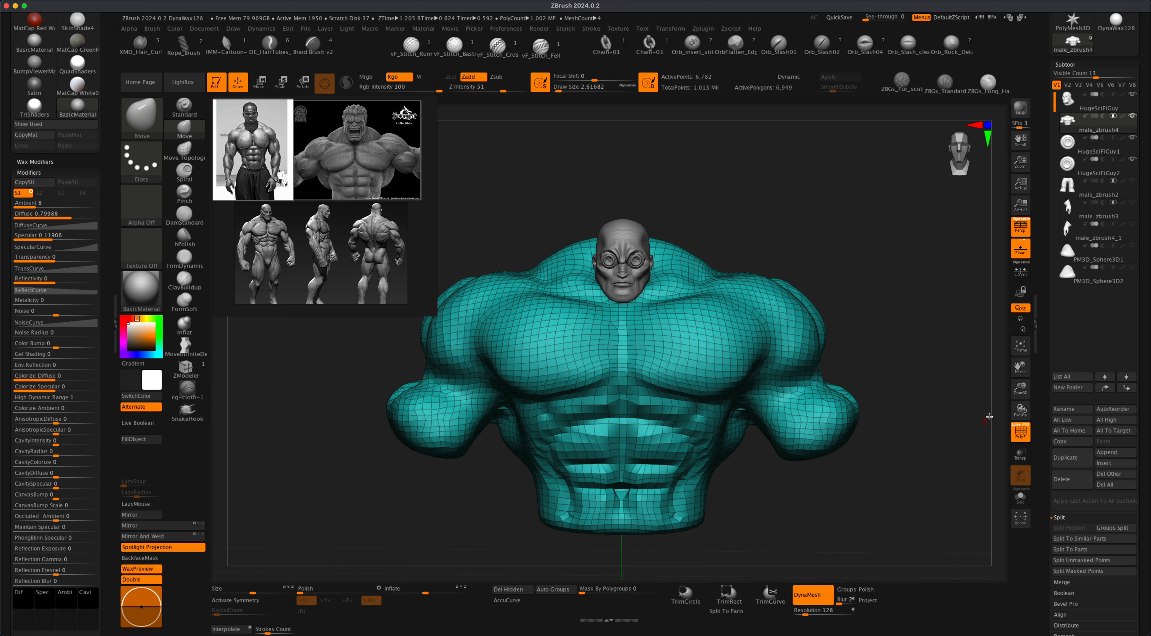
left_click(1018, 438)
- Remesh the torso with DynaMesh at resolution 256 and inspect its denser wireframe
left_click_drag(923, 452, 919, 446, "alt")
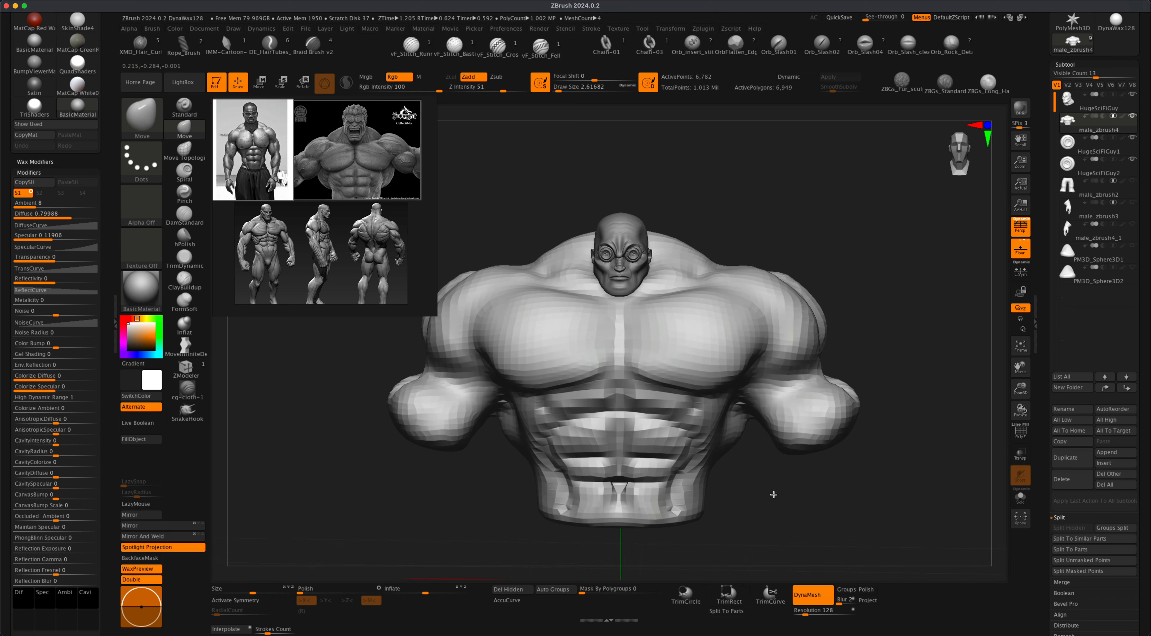
left_click_drag(774, 494, 779, 421, "alt")
left_click_drag(800, 487, 803, 474, "alt")
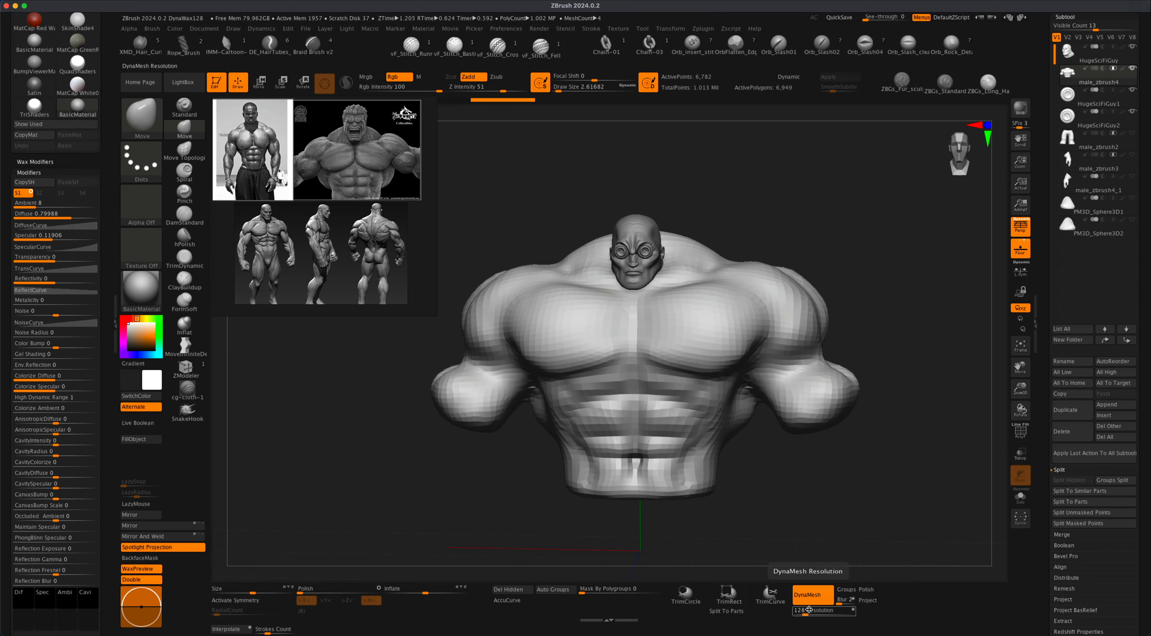
left_click_drag(812, 610, 823, 607)
type("256")
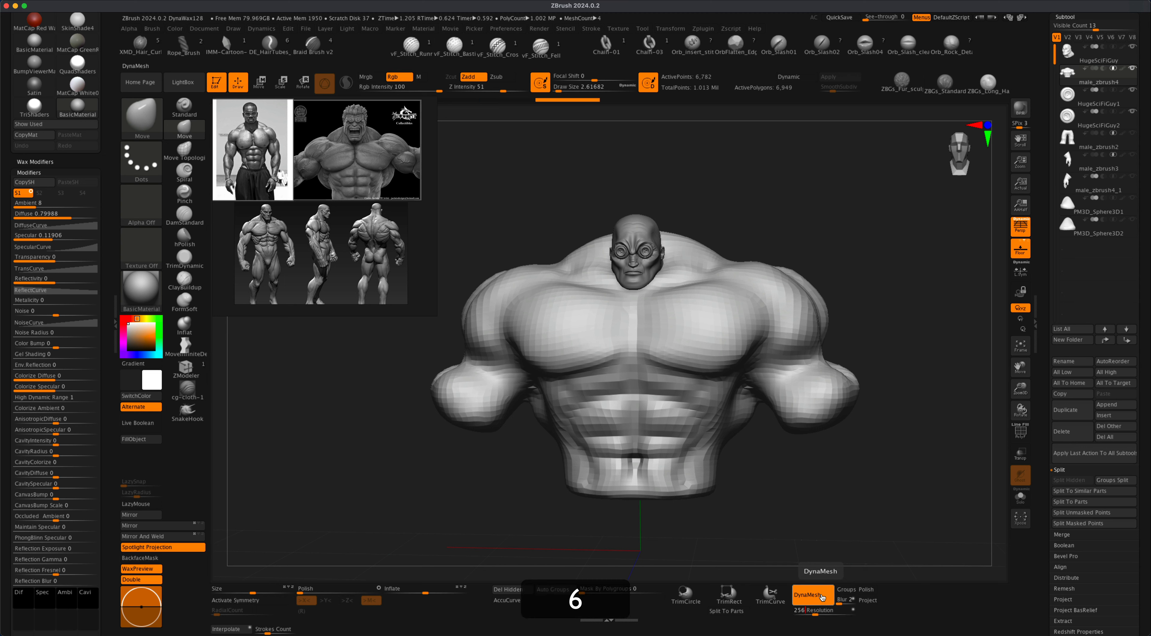
key("Return")
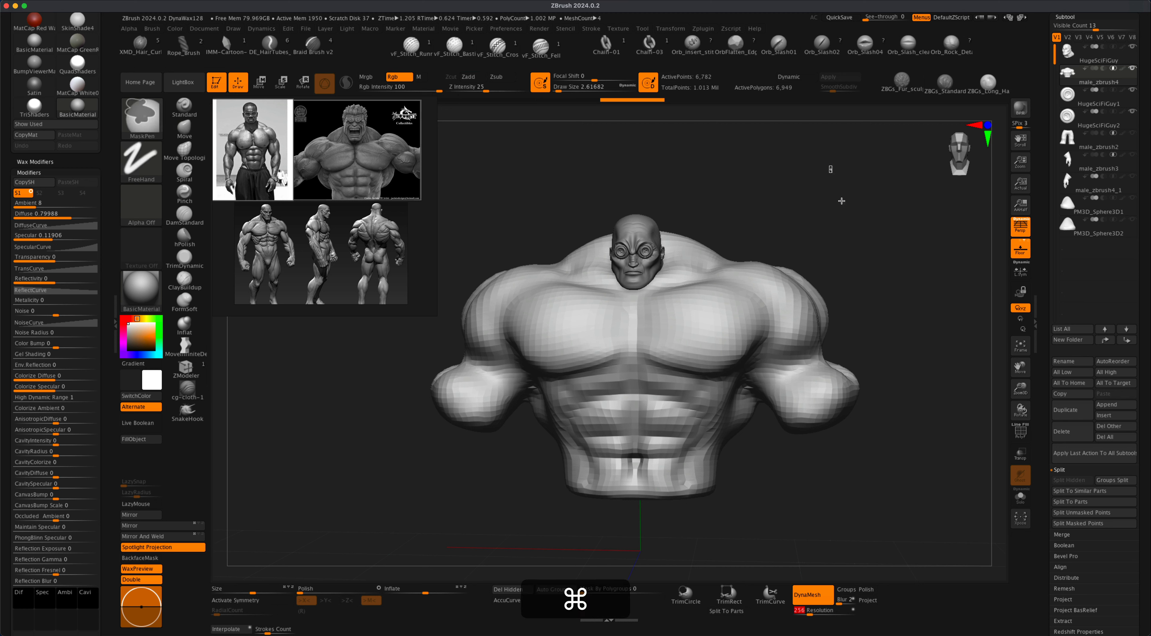
left_click_drag(830, 167, 886, 255, "super")
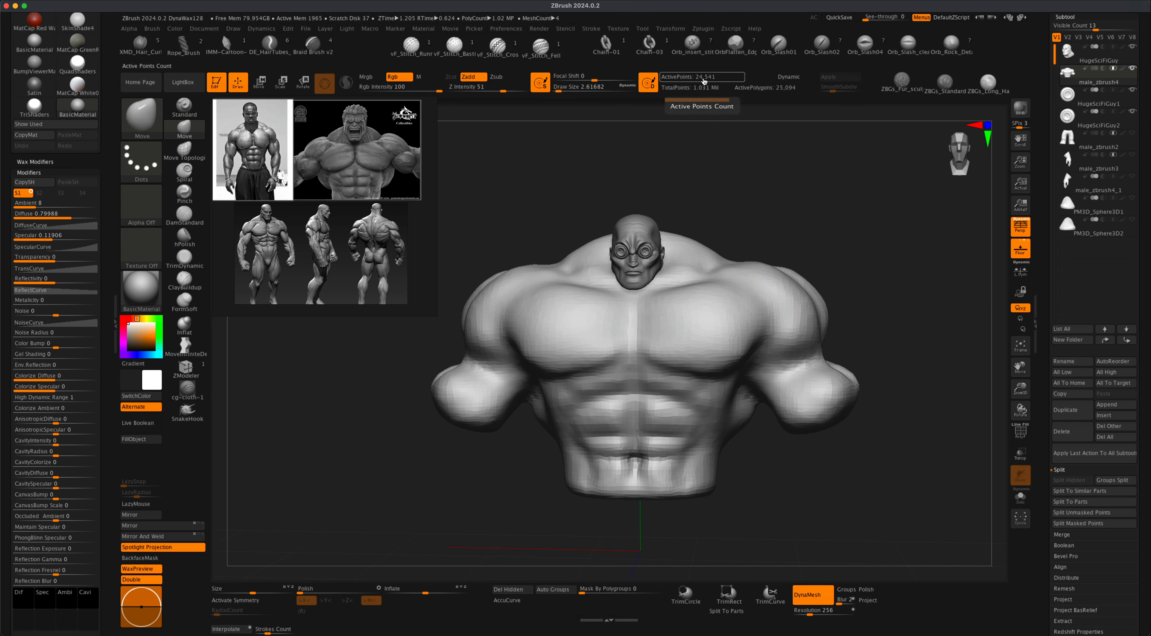
mouse_move(823, 248)
left_mouse_down()
mouse_move(846, 247)
mouse_move(832, 241)
left_mouse_up()
left_click(1023, 432)
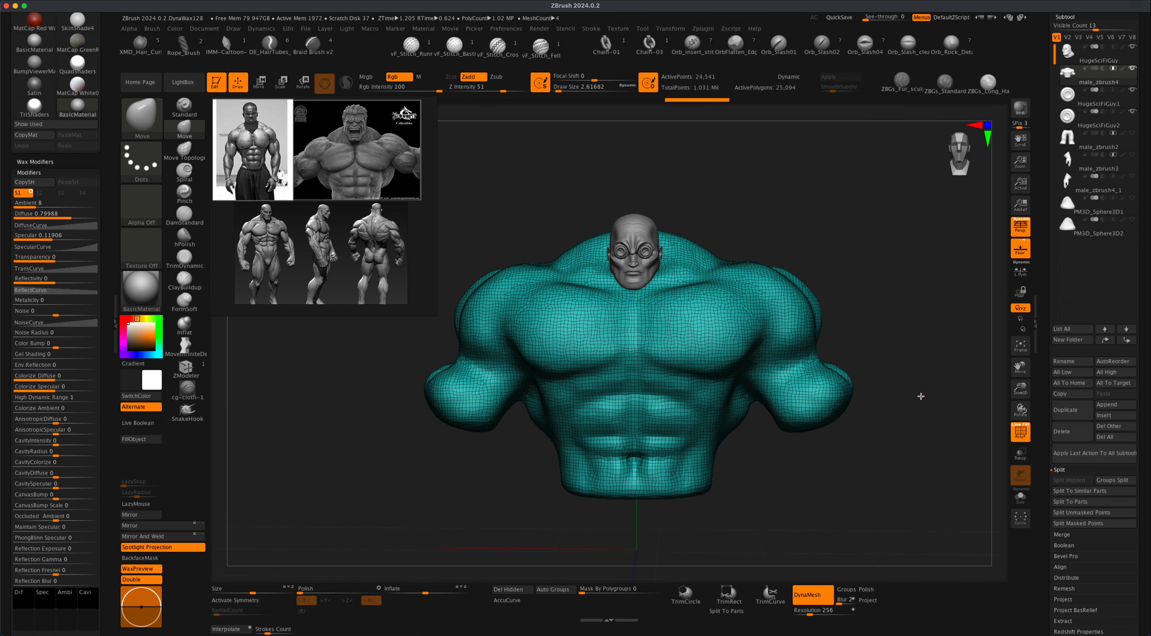
left_click_drag(921, 413, 916, 387)
key("shift+f")
- Enlarge the brush draw size to about 23.3 and remesh the torso with DynaMesh at resolution 512
left_click(829, 610)
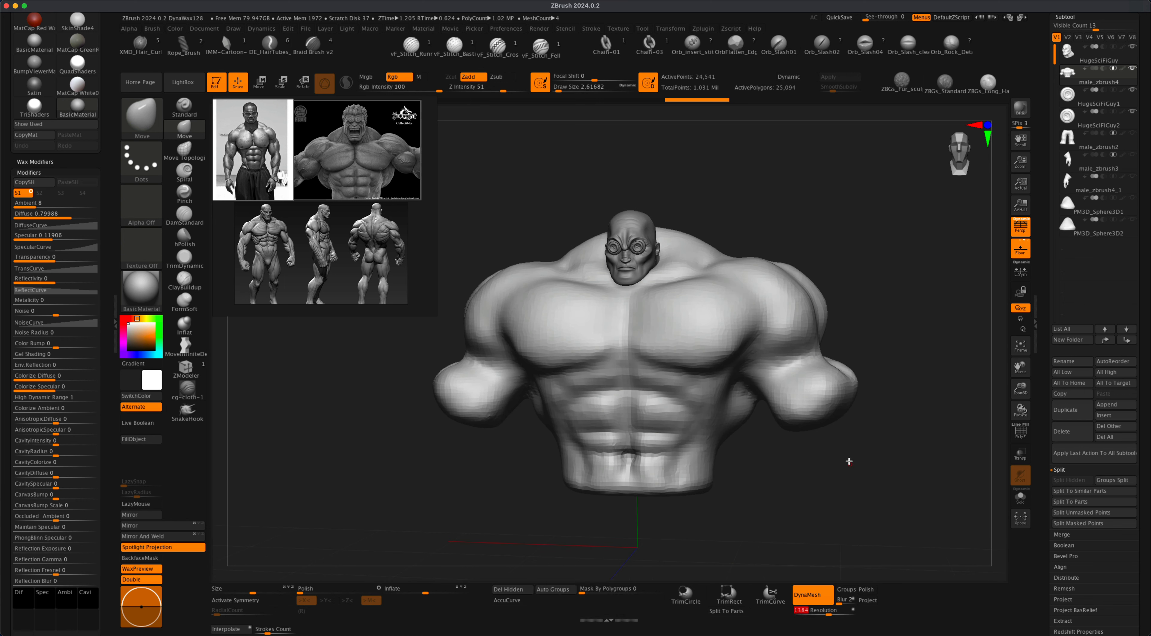
type("512")
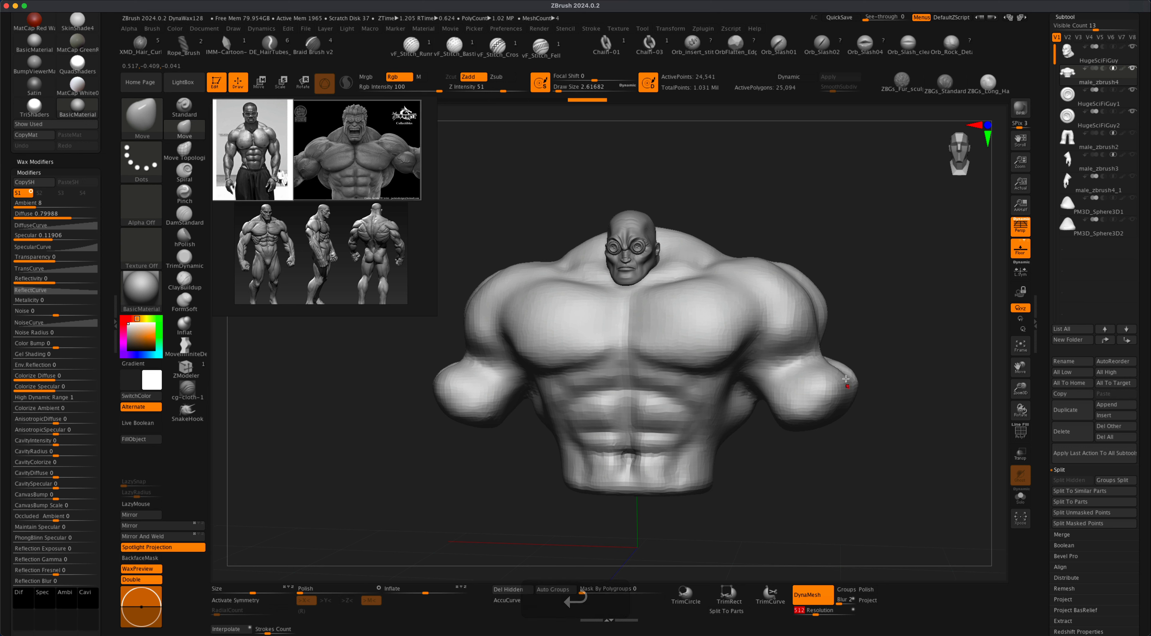
key("super")
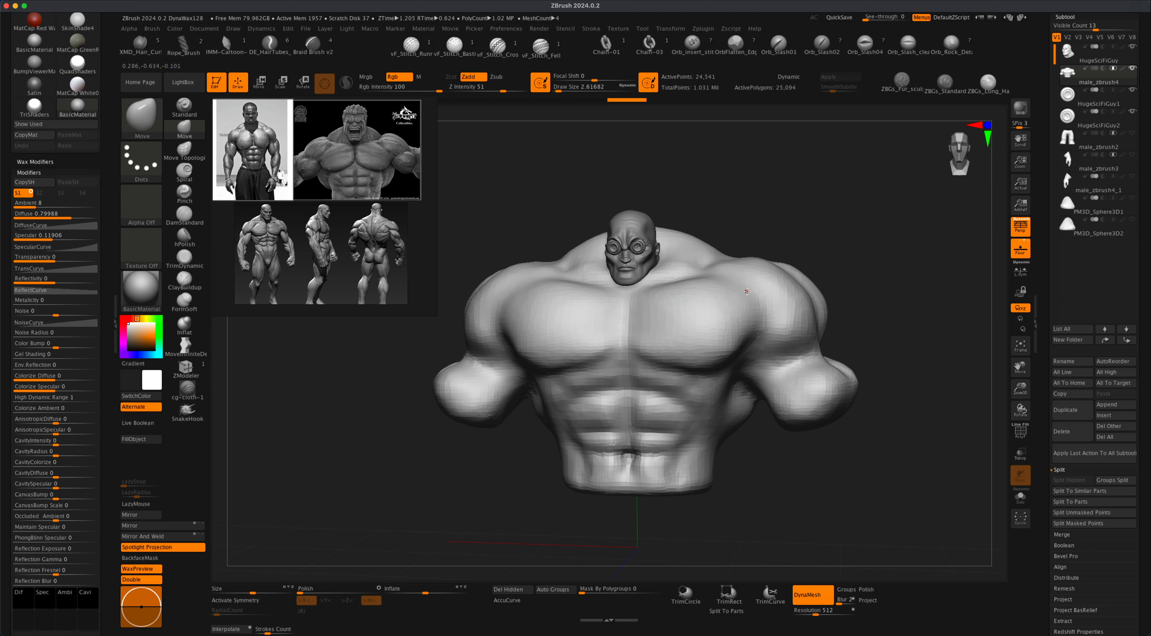
key("s")
key("shift")
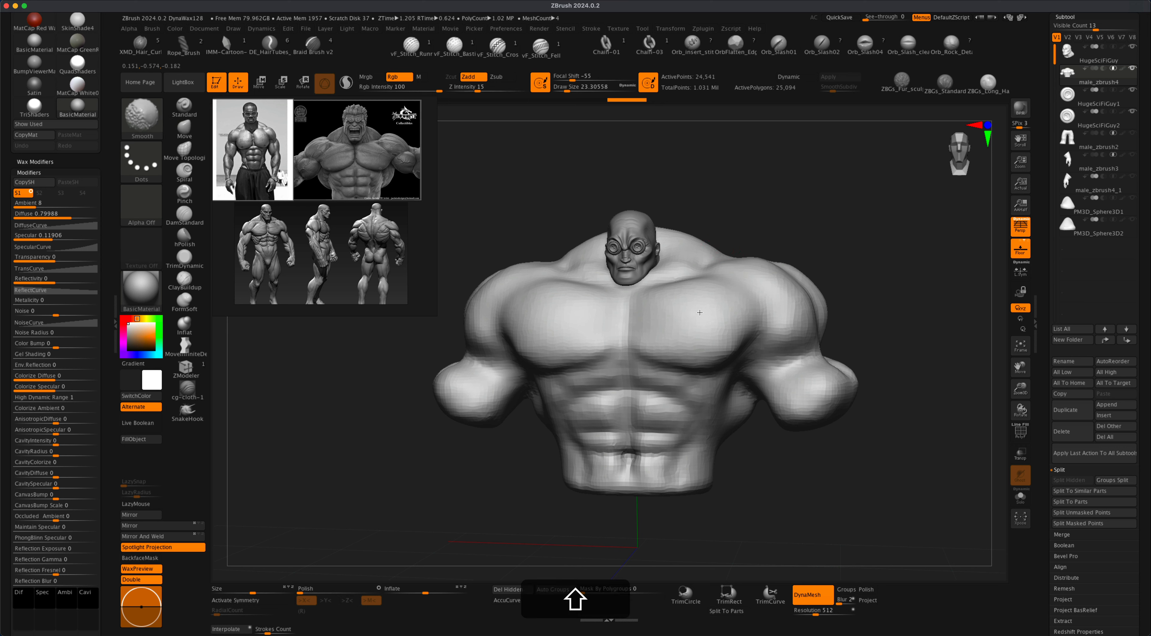
left_click(830, 173, "shift+super")
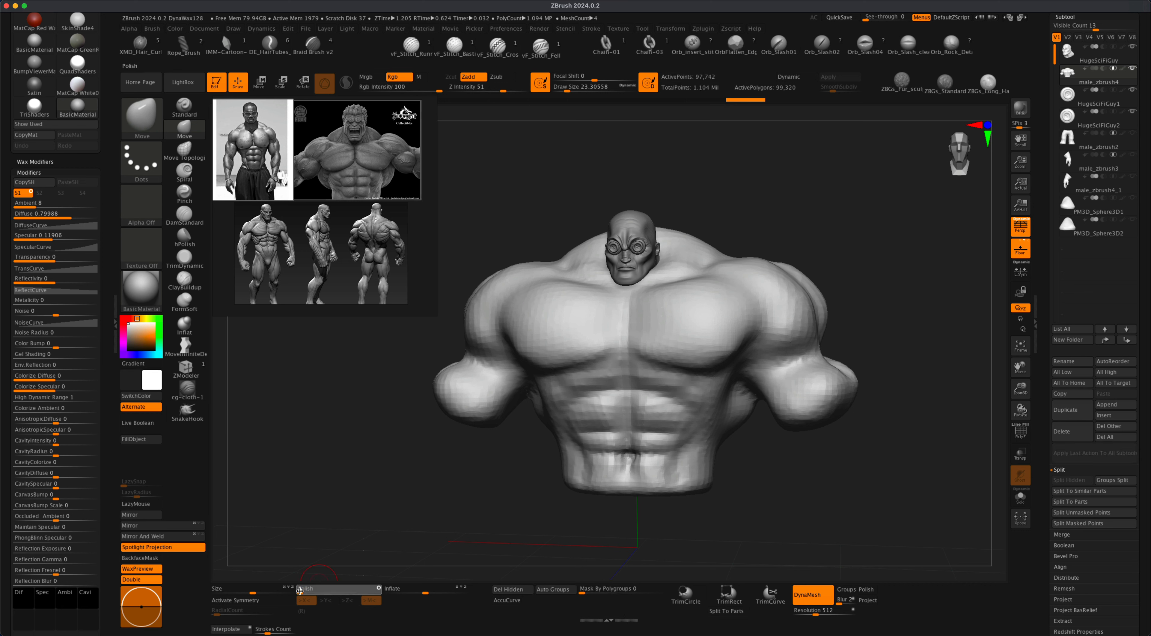
- Smooth the whole torso surface with the Polish deformation and check the result with the wireframe display
mouse_move(527, 501)
left_mouse_down()
mouse_move(537, 483)
mouse_move(625, 479)
mouse_move(537, 487)
left_mouse_up()
left_click_drag(769, 453, 783, 445, "alt")
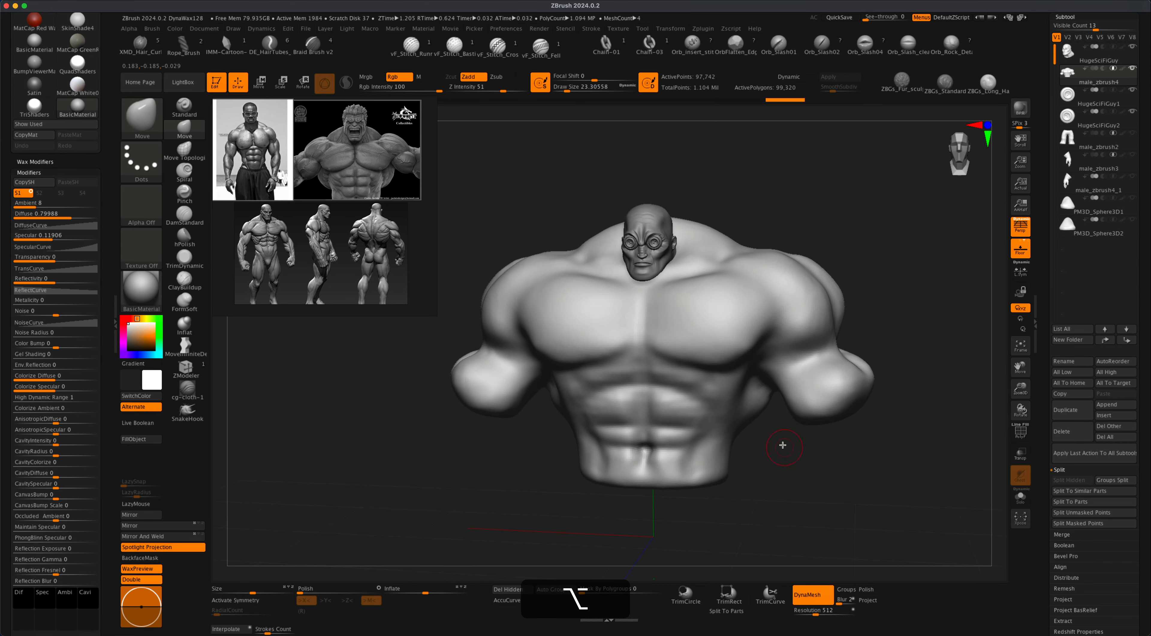
left_click(1020, 429)
left_click(1020, 429)
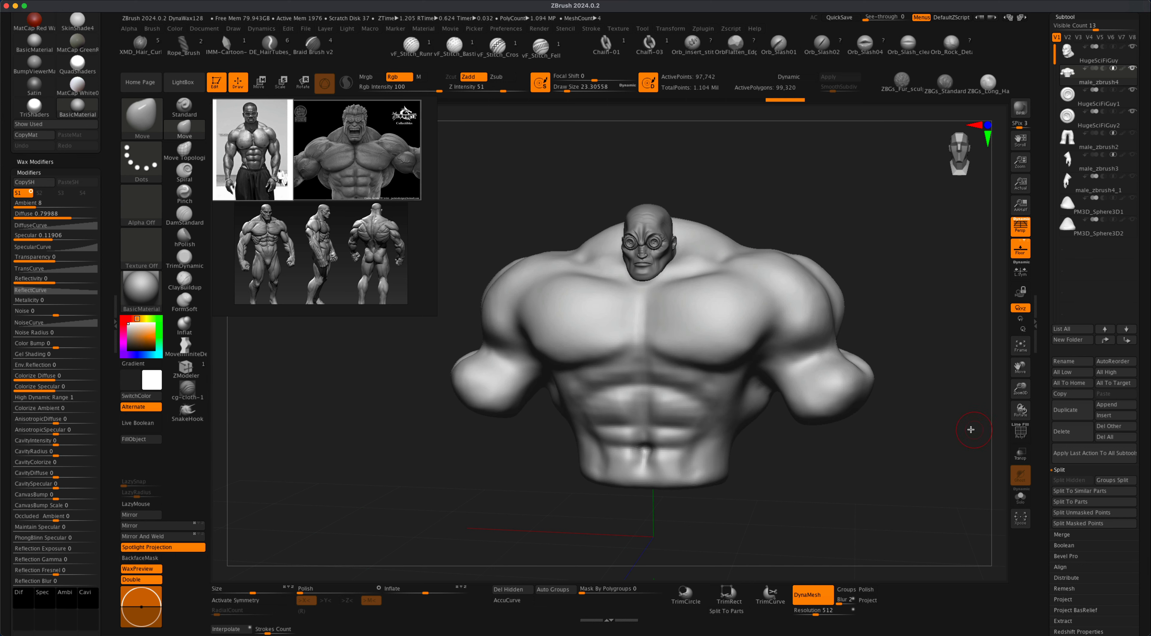
left_click_drag(971, 429, 925, 439, "alt")
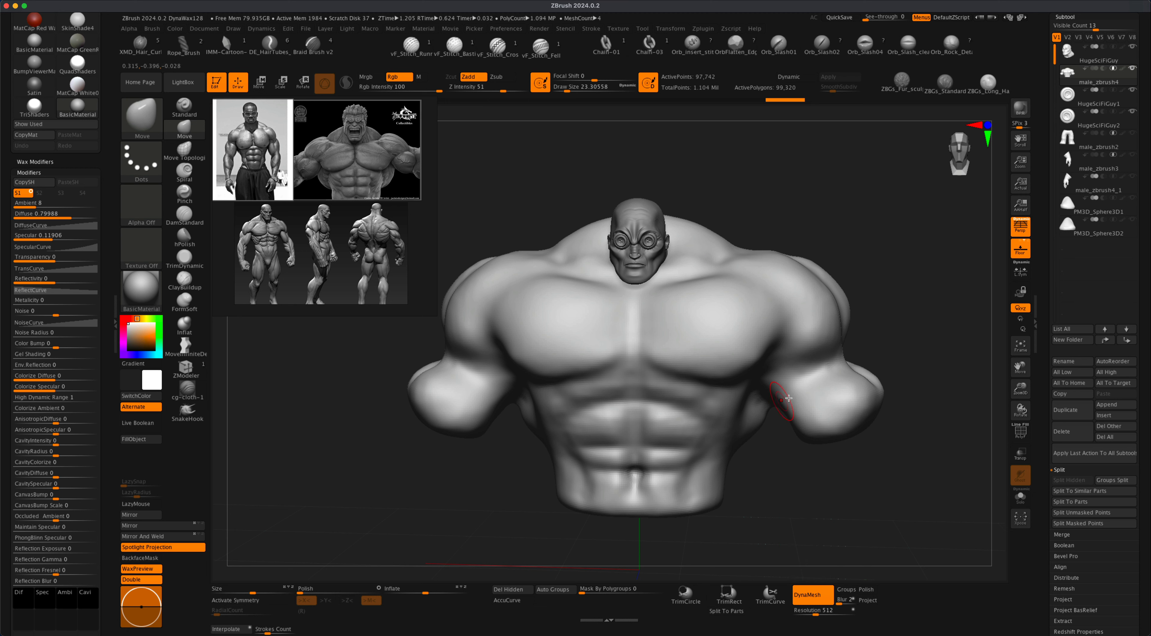
- Divide the torso's geometry once to add subdivision level 2 and check its wireframe
left_click_drag(1140, 517, 1133, 355)
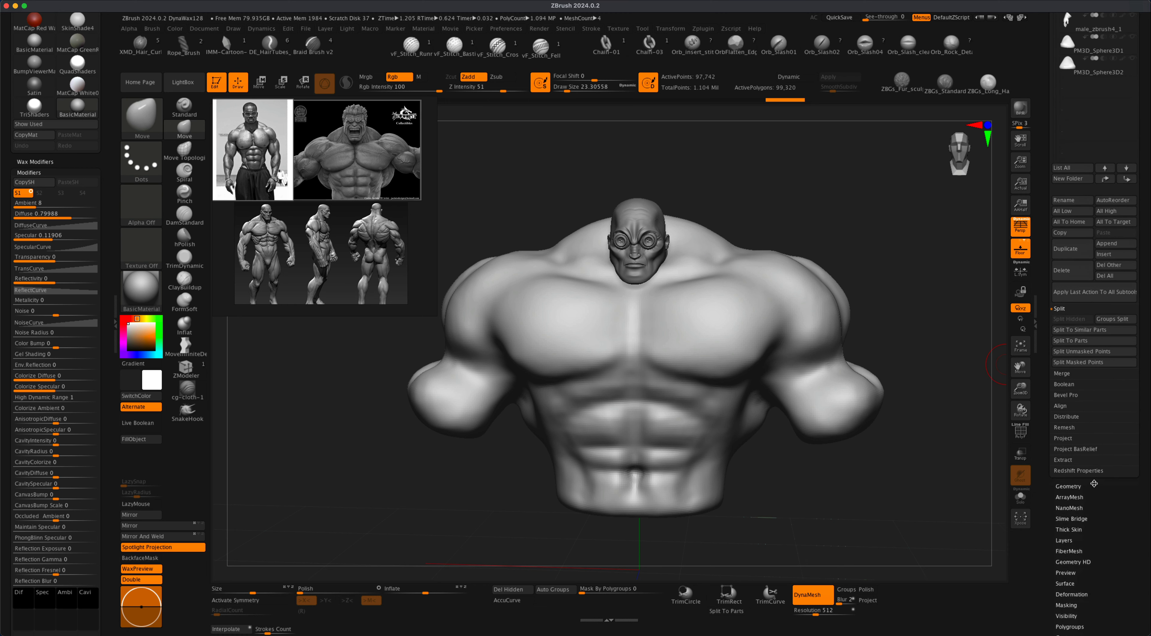
left_click(1085, 484)
left_click_drag(1145, 135, 1084, 205)
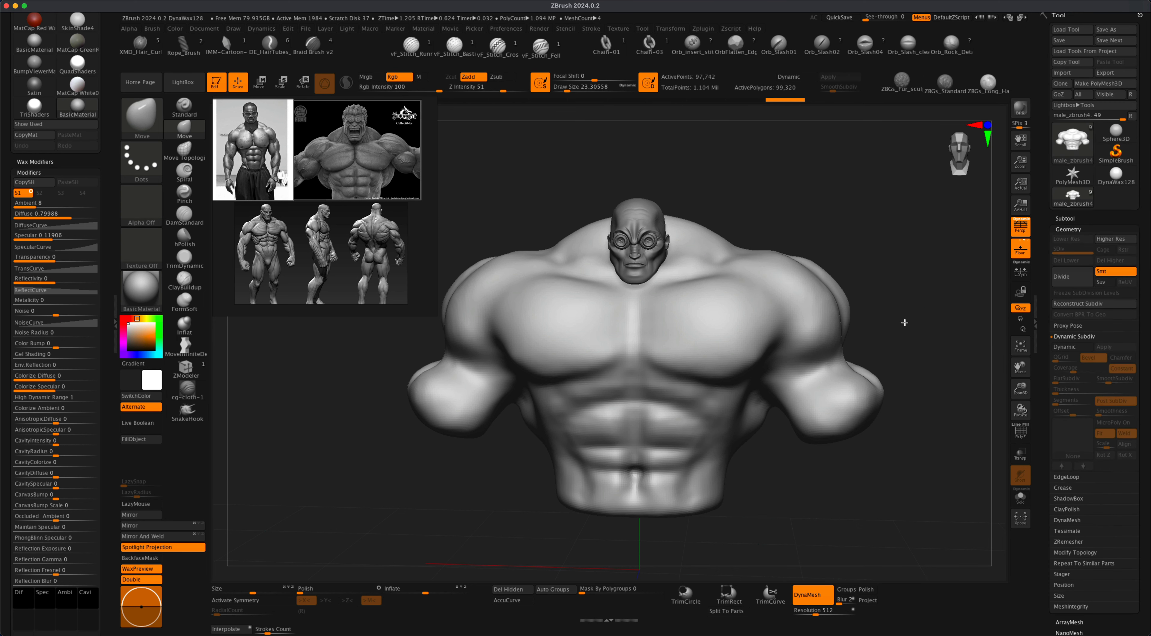
key("super")
key("super+d")
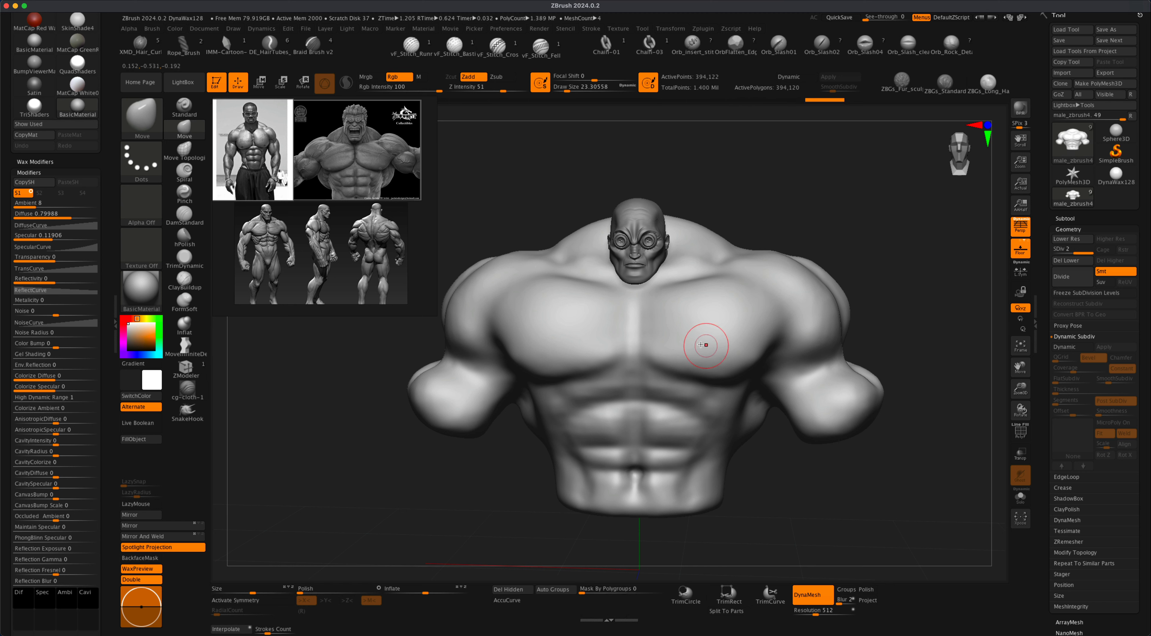
left_click(1017, 430)
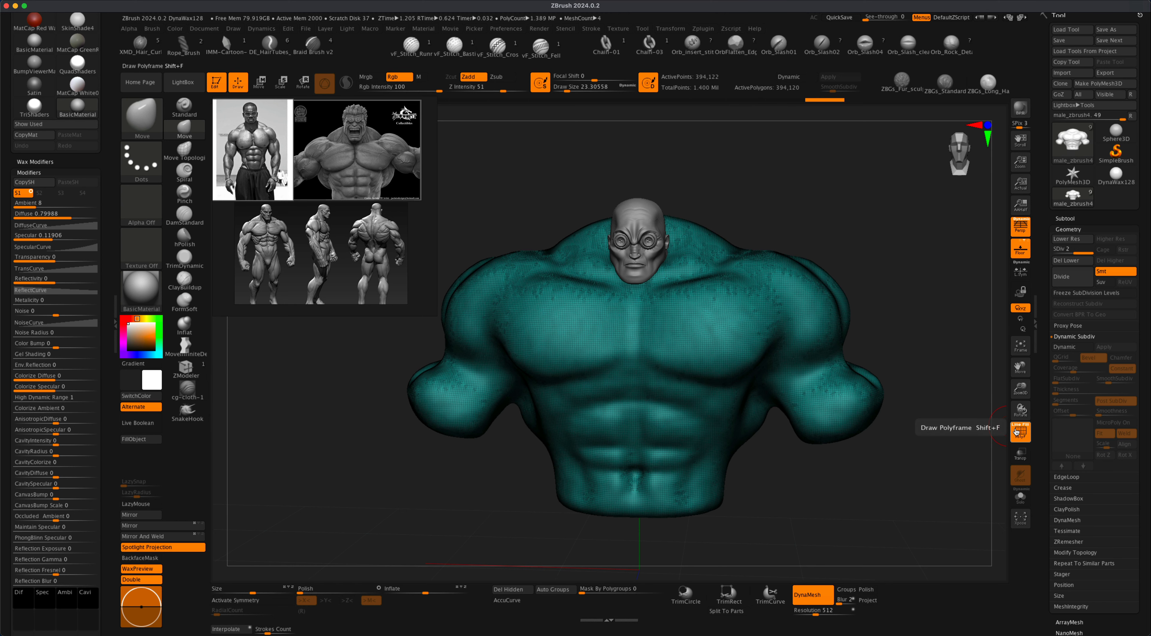
left_click(1018, 430)
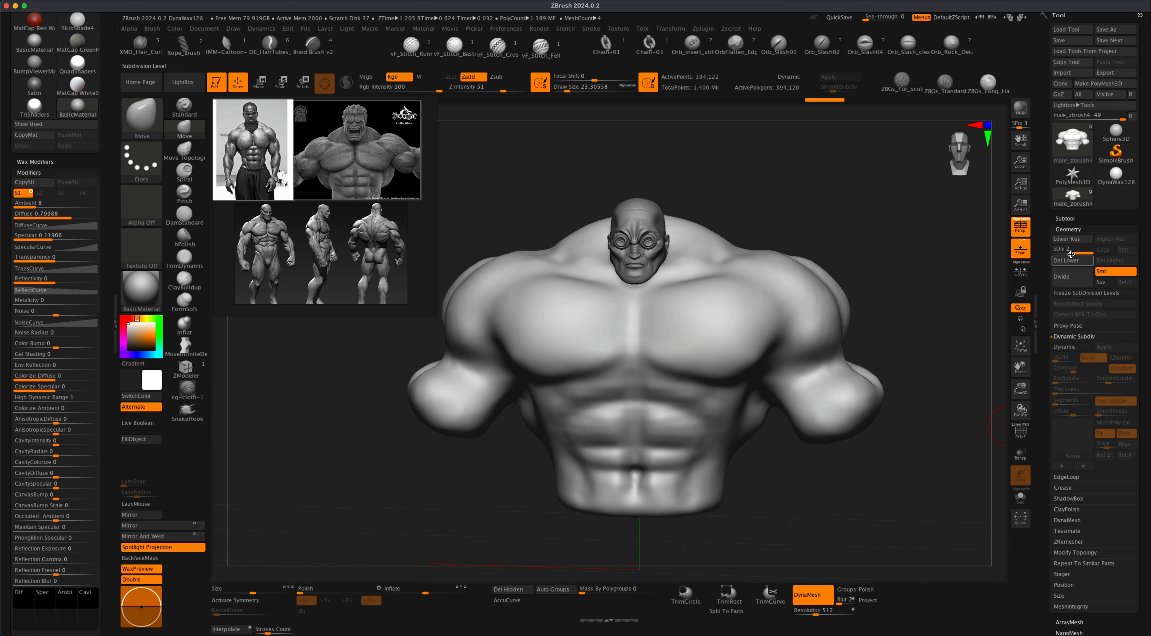
left_click_drag(951, 295, 842, 525)
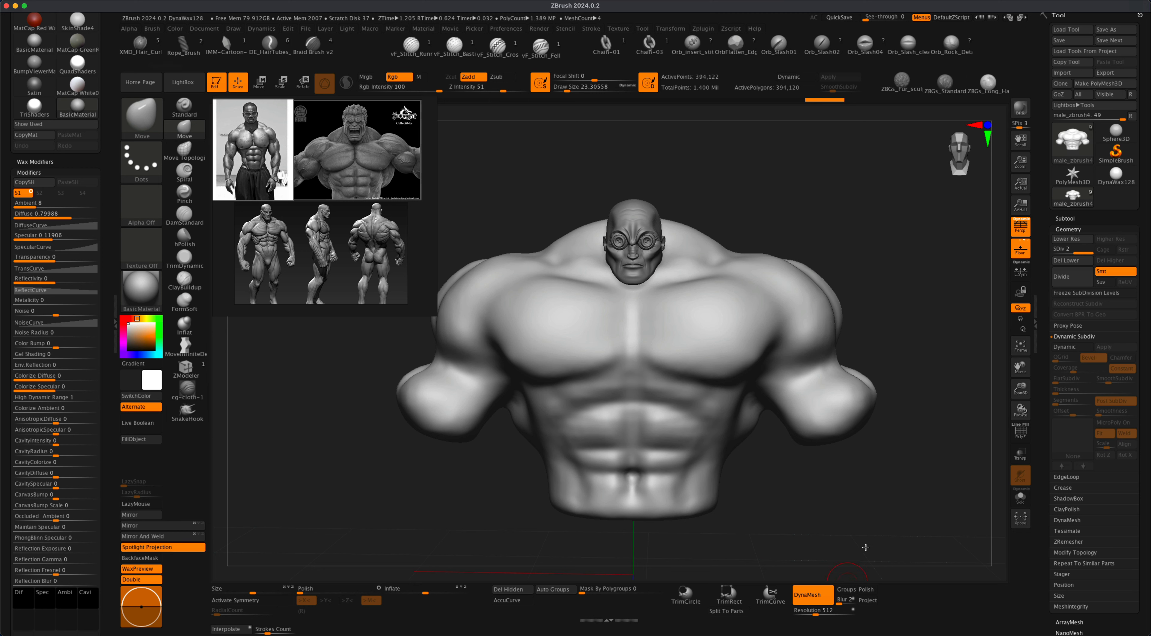
mouse_move(929, 389)
left_mouse_down("alt")
mouse_move(928, 370)
mouse_move(949, 365)
mouse_move(937, 369)
left_mouse_up("alt")
left_click_drag(817, 215, 821, 223, "alt")
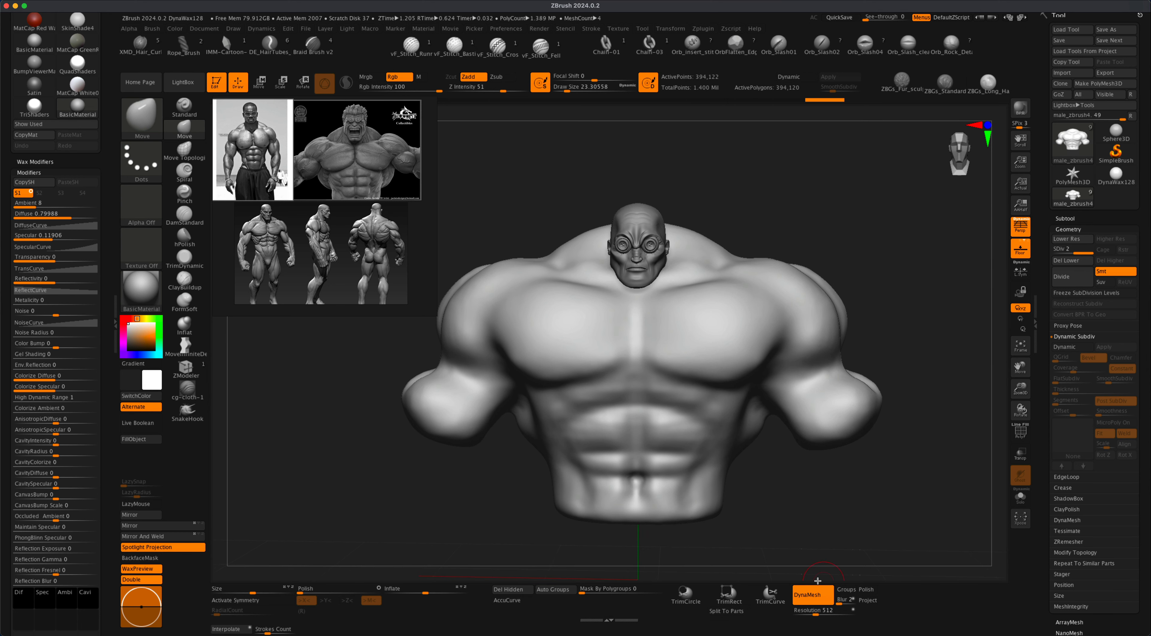
- Inspect the subdivided torso's mesh density with the wireframe display, leaving the wireframe off
left_click_drag(868, 488, 892, 462, "alt")
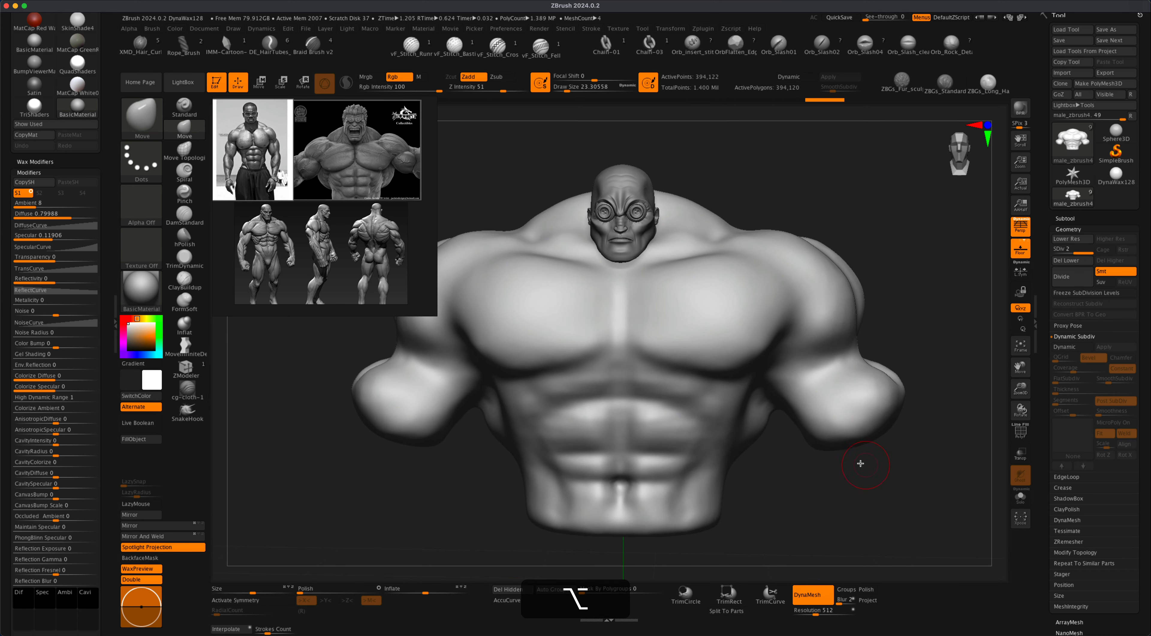
left_click(1020, 430)
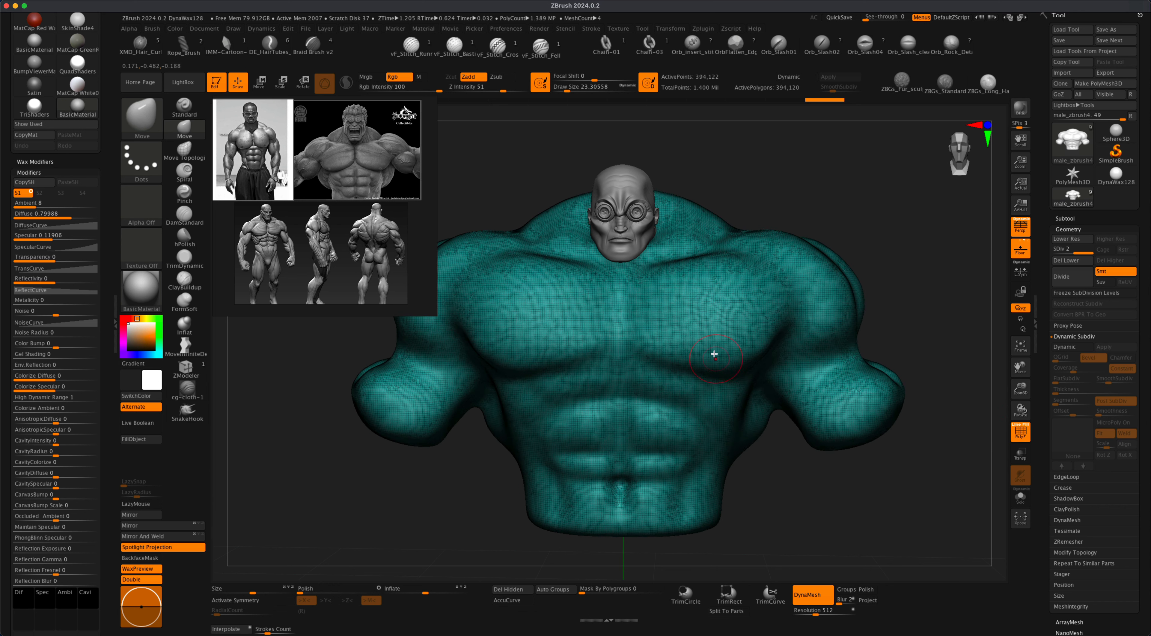
left_click(1023, 430)
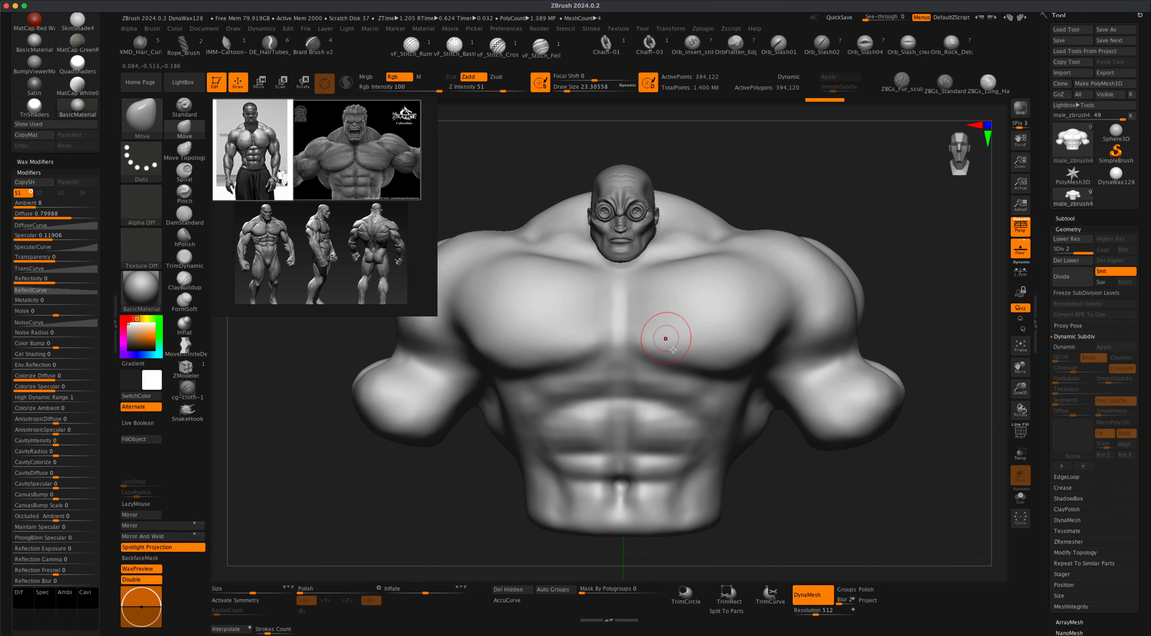
mouse_move(805, 415)
left_mouse_down("alt")
mouse_move(790, 450)
mouse_move(776, 433)
left_mouse_up("alt")
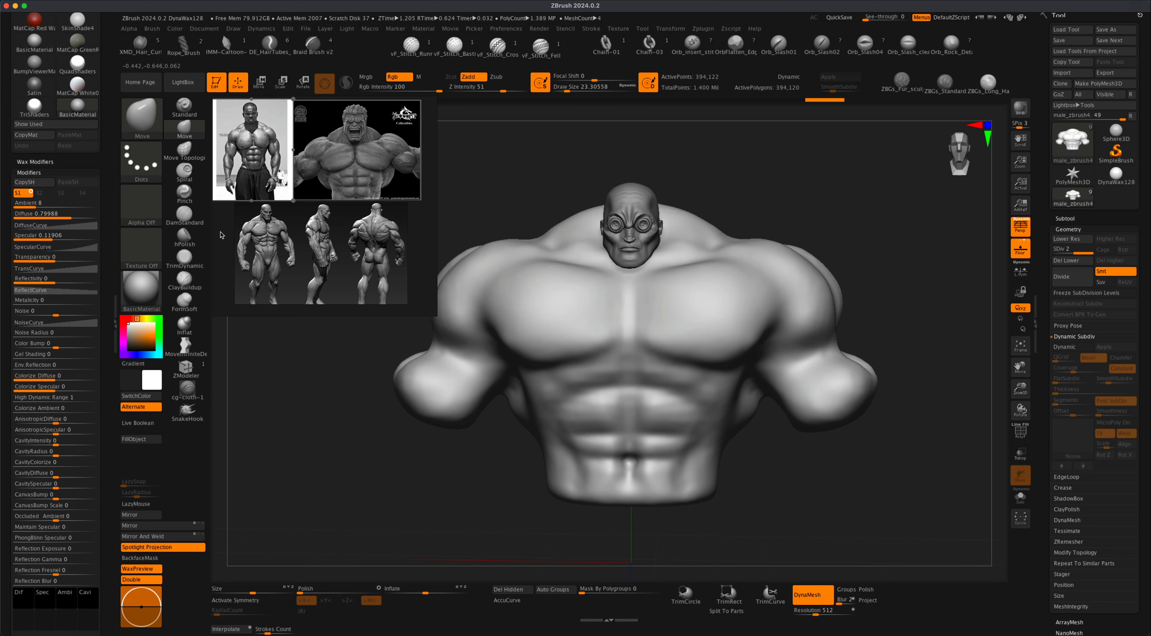
- Choose the DamStandard brush, activate X symmetry and enlarge its draw size to about 34.8
left_click(188, 219)
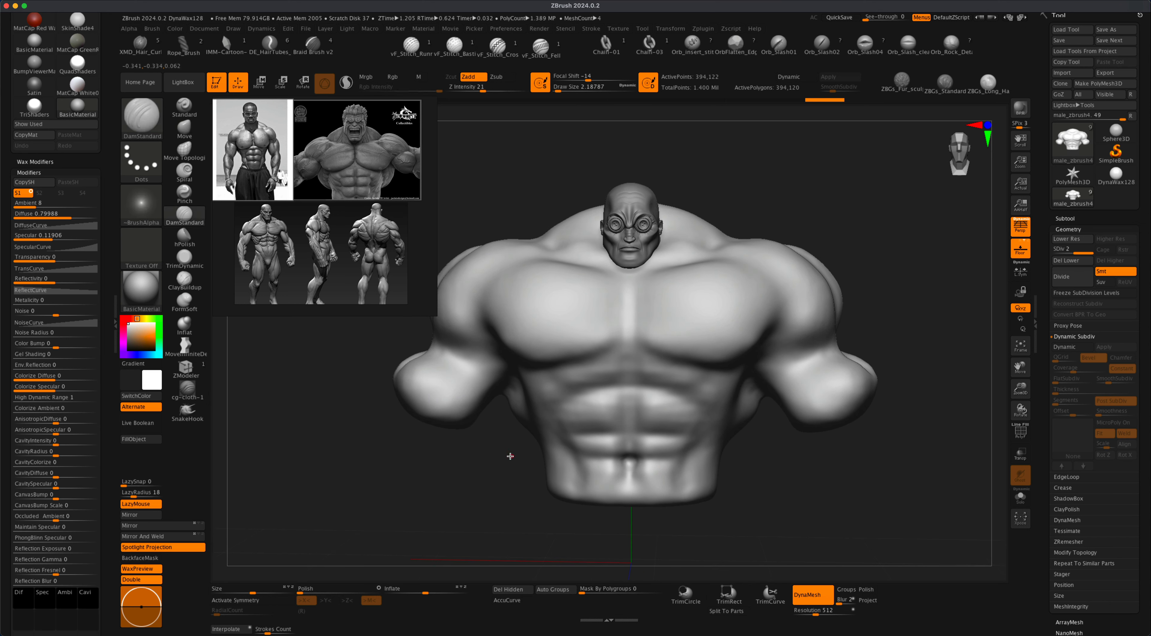
key("s")
left_click_drag(518, 458, 516, 458)
mouse_move(784, 466)
left_mouse_down("alt")
mouse_move(820, 504)
mouse_move(826, 402)
left_mouse_up("alt")
left_click_drag(650, 329, 558, 335, "alt")
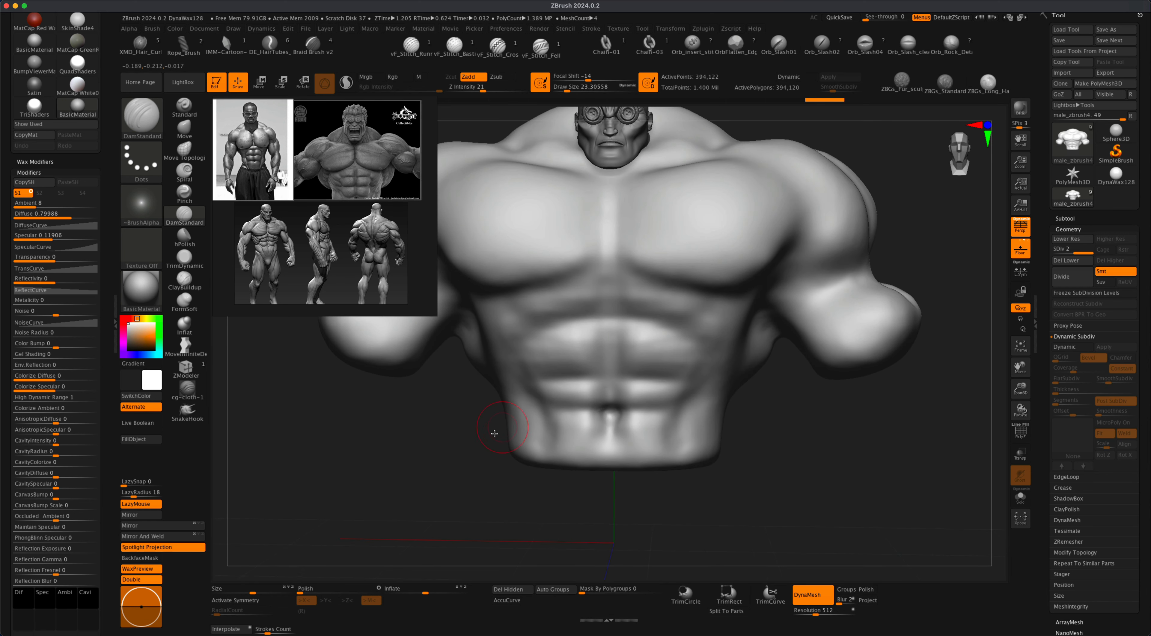
left_click_drag(493, 433, 481, 438)
key("x")
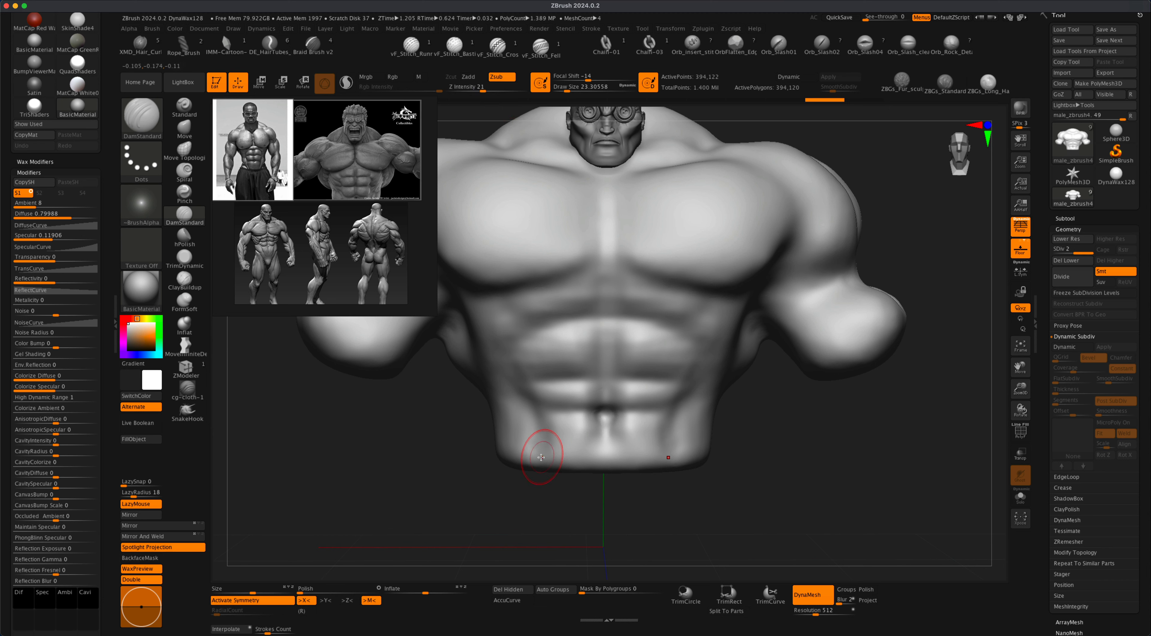
key("s")
mouse_move(538, 447)
left_mouse_down()
mouse_move(507, 345)
mouse_move(553, 311)
mouse_move(661, 320)
left_mouse_up()
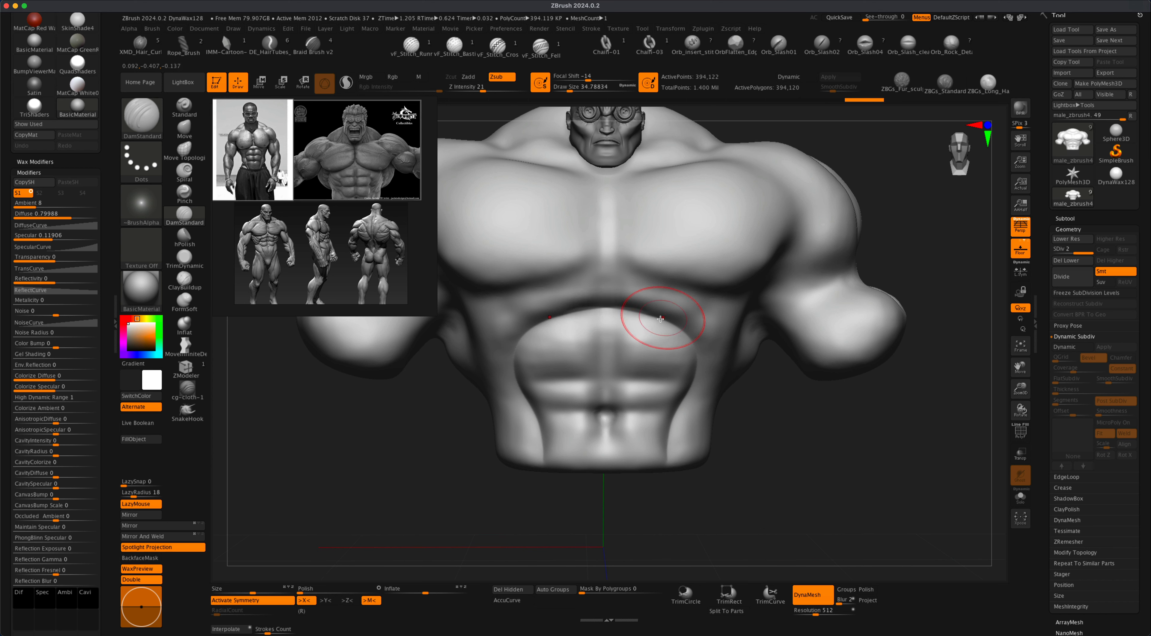
key("super+z")
left_click_drag(548, 455, 519, 374)
key("super+z")
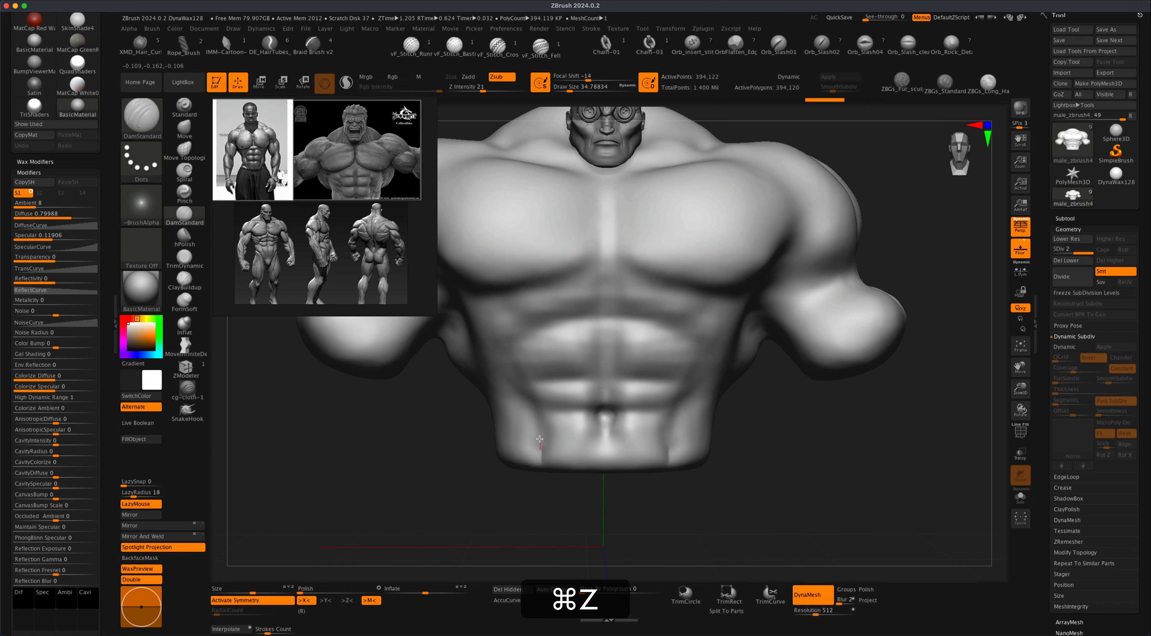
- Carve the outer contour of the abdominal muscles from the lower waist up and across beneath the chest
mouse_move(540, 439)
left_mouse_down()
mouse_move(519, 346)
mouse_move(543, 320)
mouse_move(611, 304)
left_mouse_up()
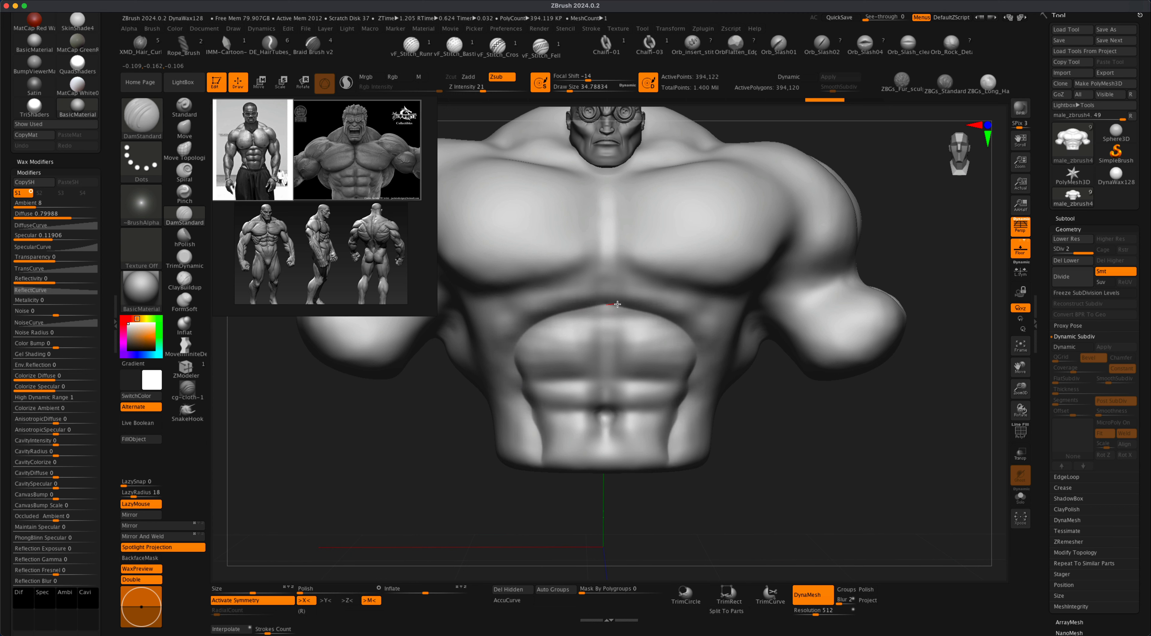
mouse_move(638, 309)
left_mouse_down()
mouse_move(547, 331)
mouse_move(513, 361)
left_mouse_up()
key("shift")
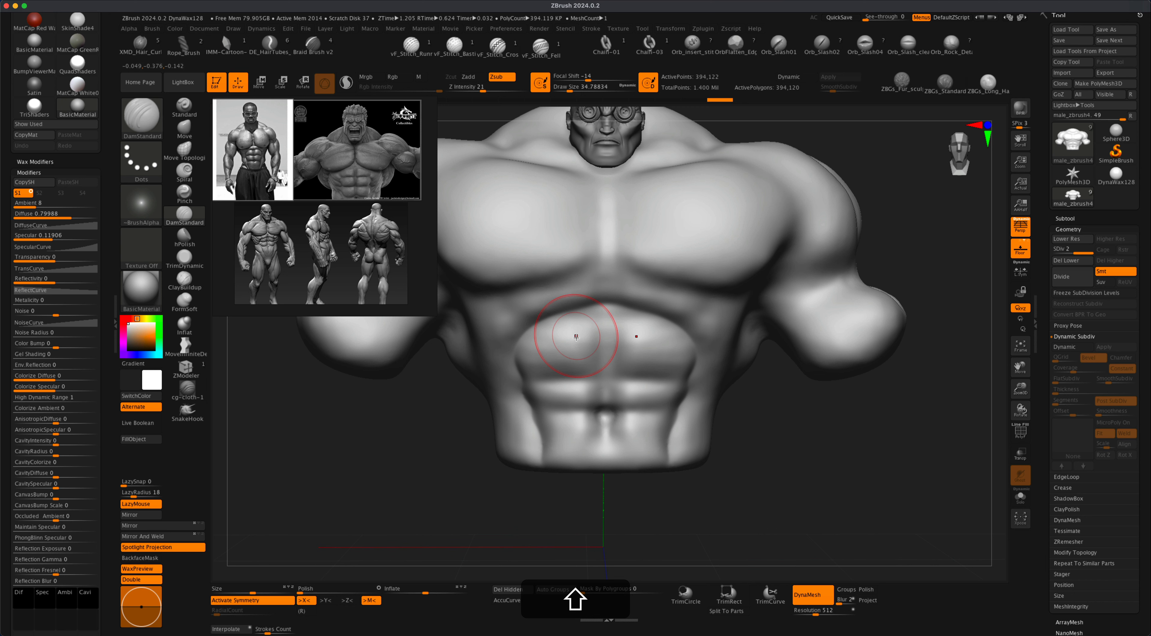
- Carve the vertical midline of the abs from beneath the chest to the navel with a draw size of about 17
key("s")
left_click_drag(610, 349, 605, 348)
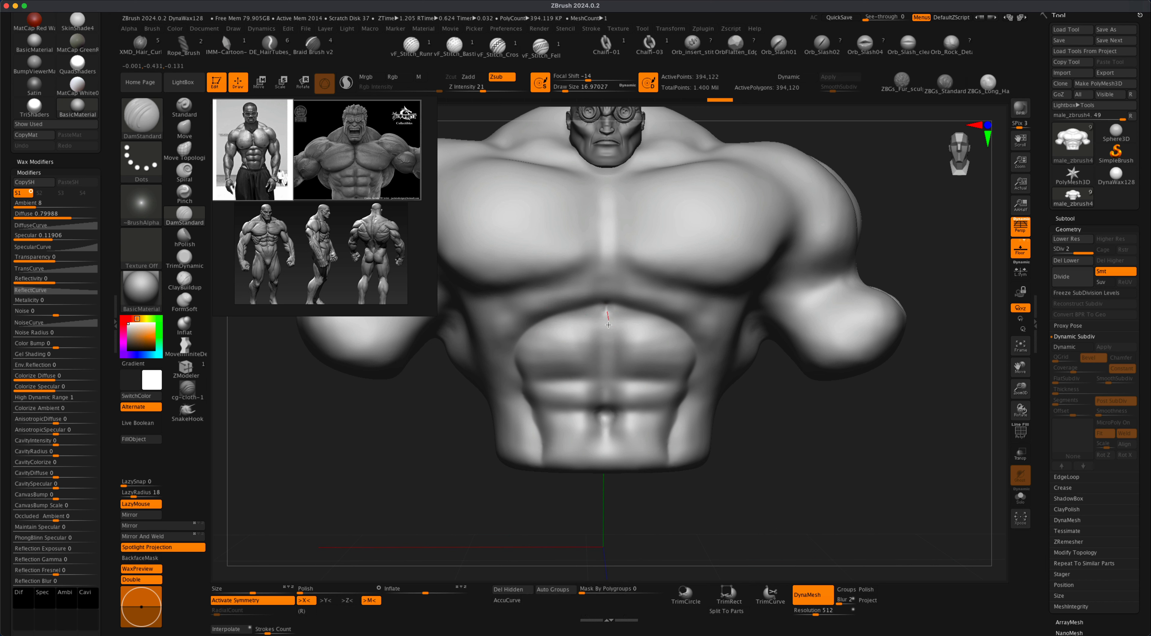
key("super+z")
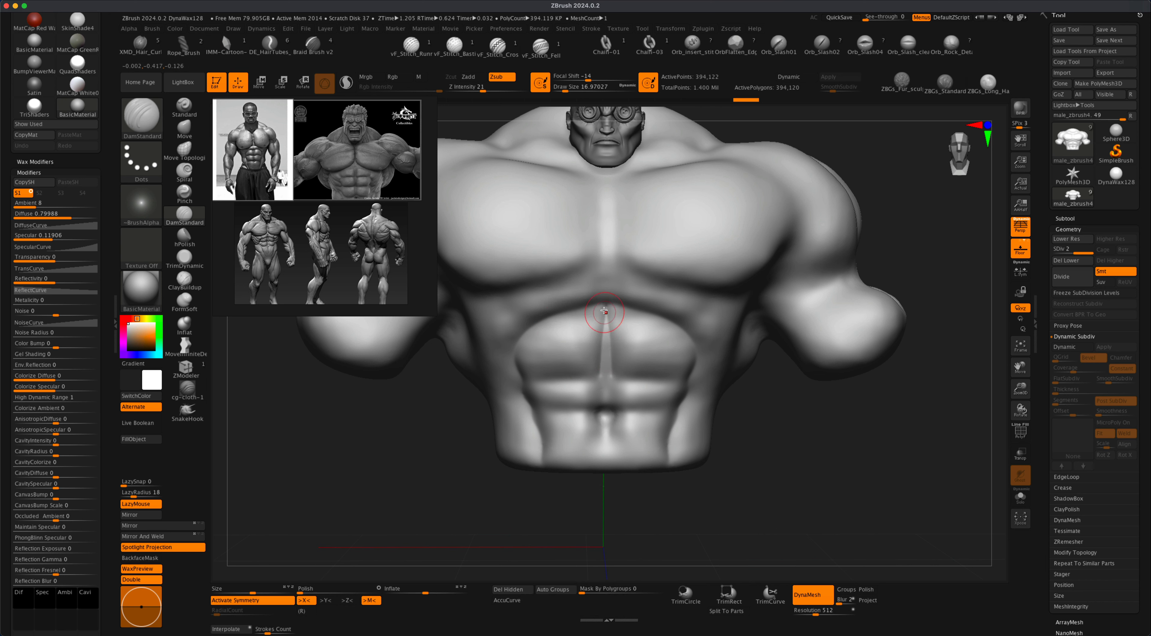
key("super+z")
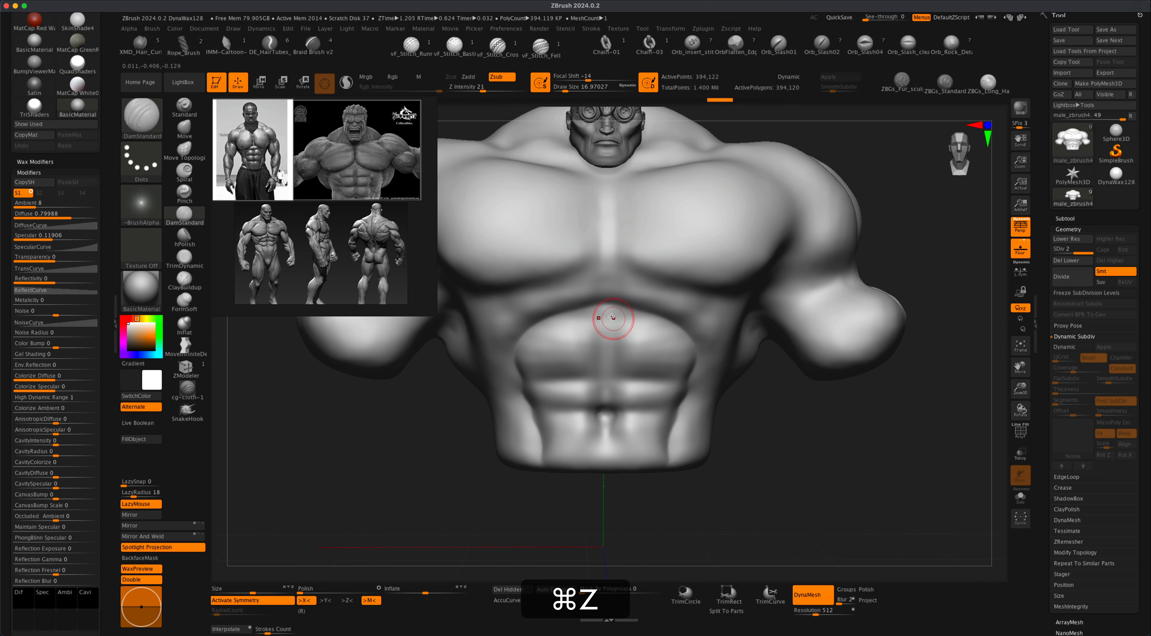
left_click_drag(782, 373, 785, 379, "shift")
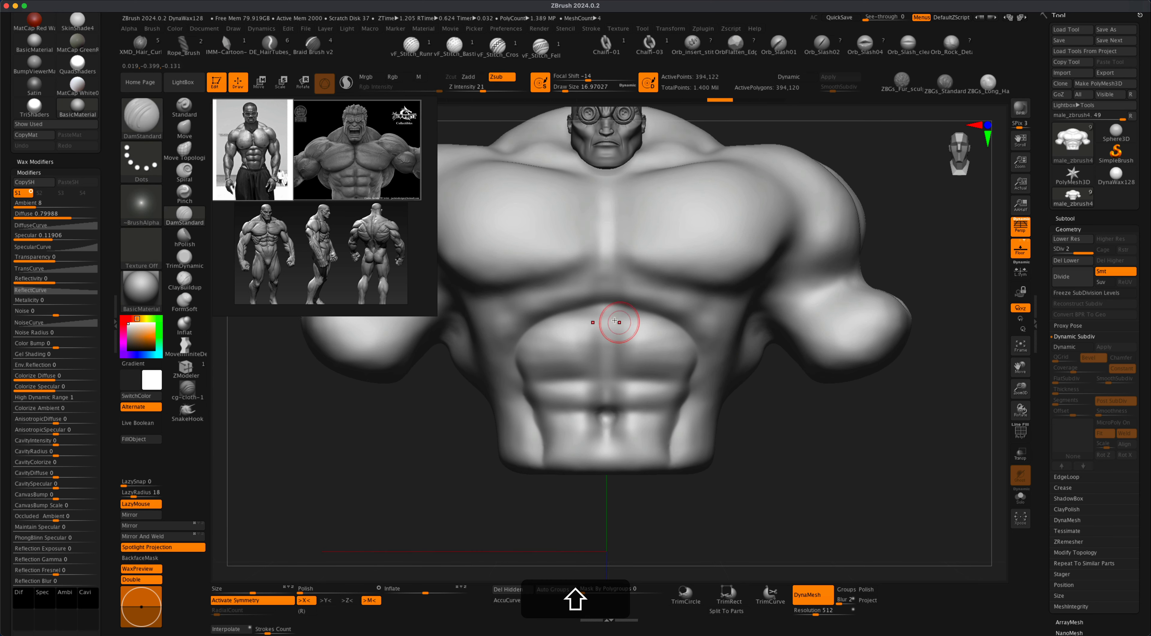
left_click_drag(607, 307, 608, 329, "shift")
left_click_drag(610, 407, 609, 407, "shift")
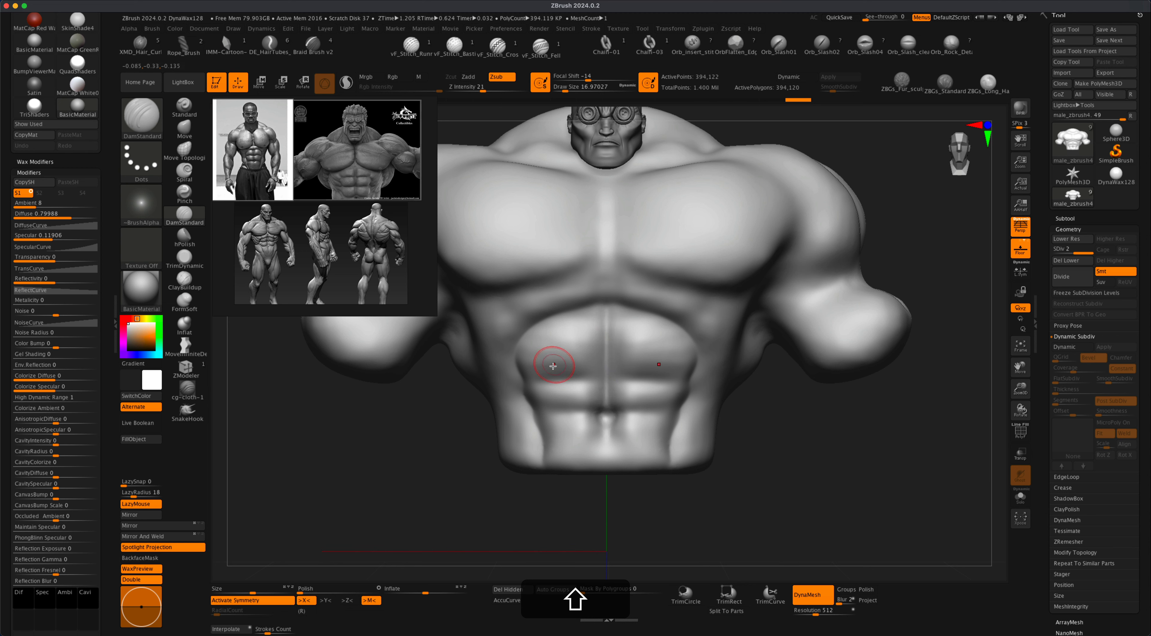
- Carve two horizontal creases across the abs, above and at navel level, with a draw size of about 26.7
left_click_drag(534, 386, 602, 366)
key("super+z")
key("s")
key("super+z")
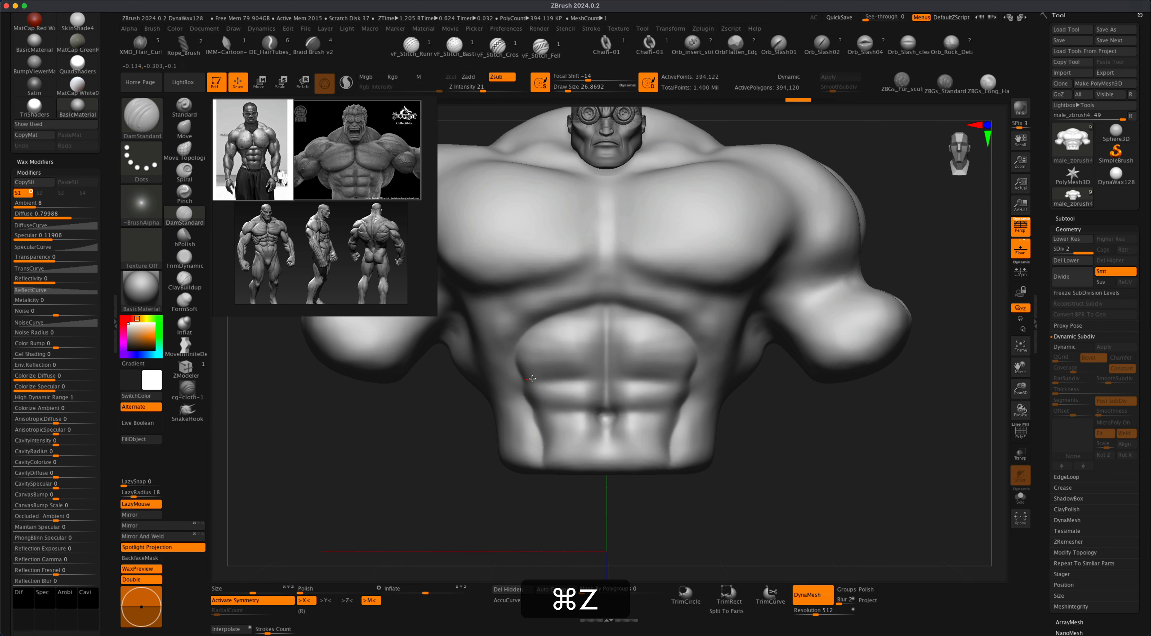
key("super+z")
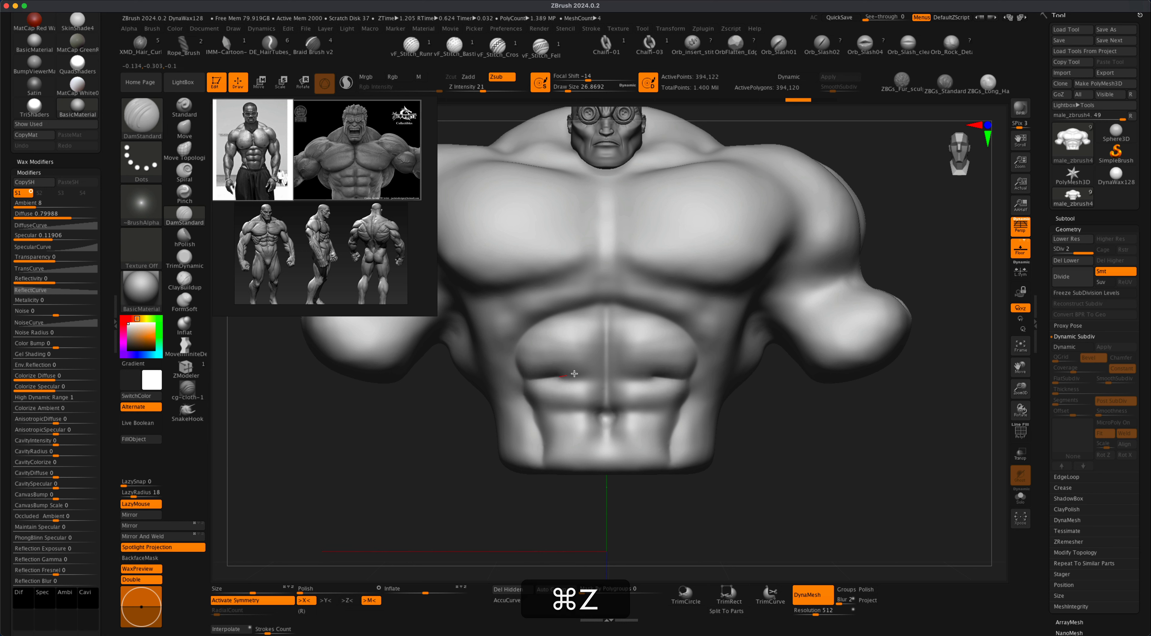
left_click_drag(614, 370, 617, 371)
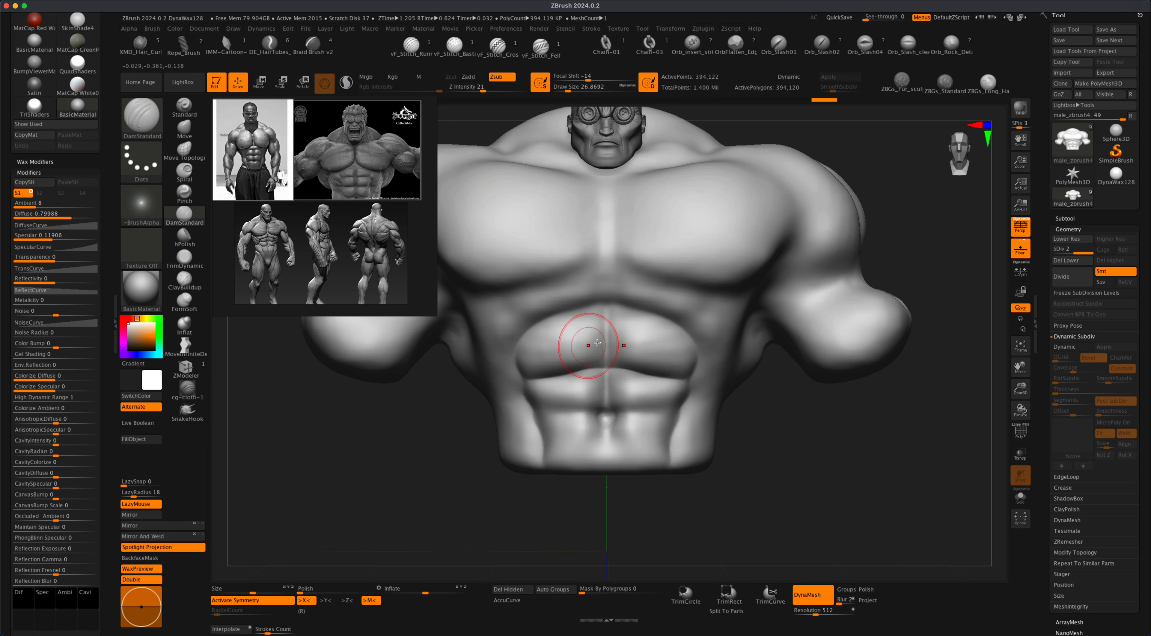
left_click_drag(535, 409, 601, 410)
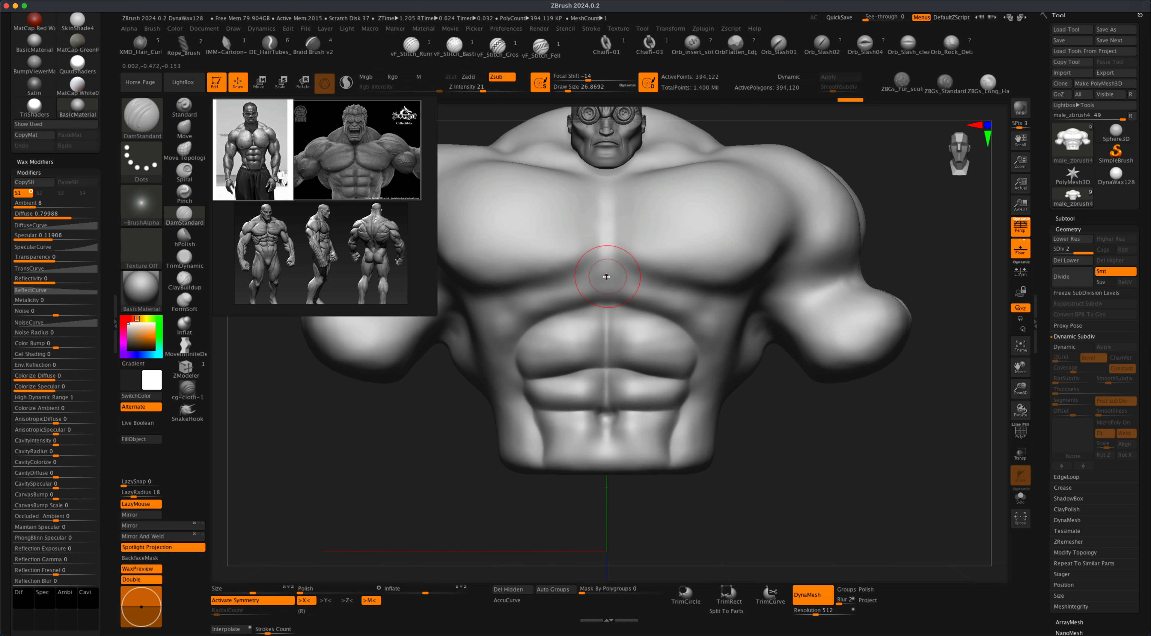
- Extend the abdominal midline upward and carve an arched crease directly beneath the chest for the top row of abs
left_click_drag(607, 303, 607, 308)
mouse_move(532, 325)
left_mouse_down()
mouse_move(520, 311)
mouse_move(557, 281)
mouse_move(607, 276)
left_mouse_up()
key("super+z")
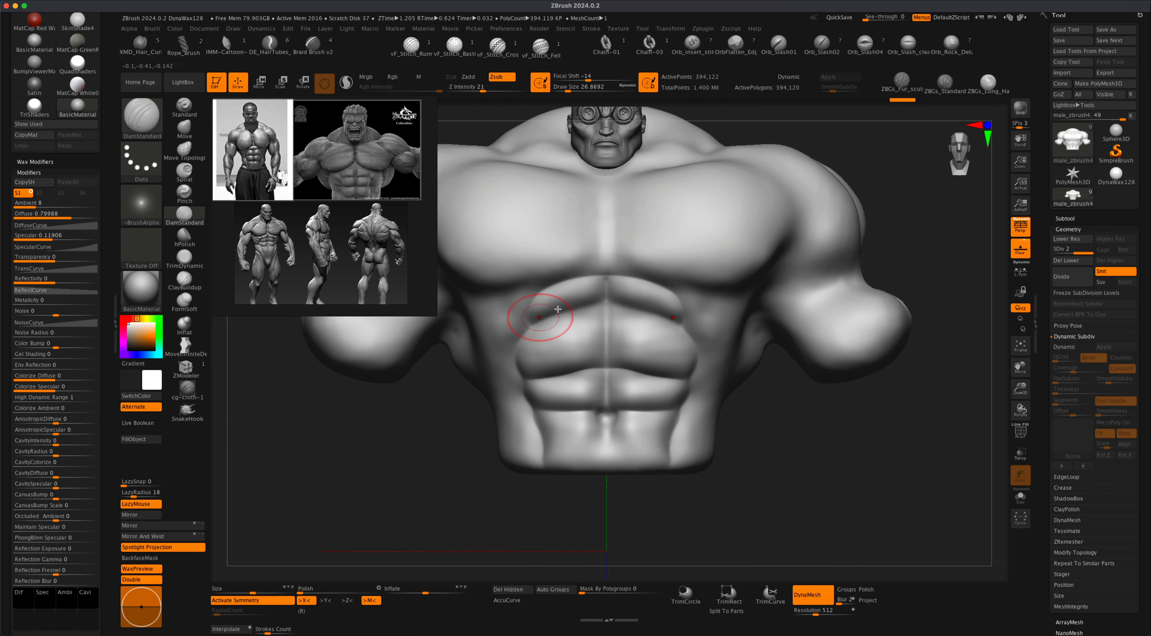
key("shift")
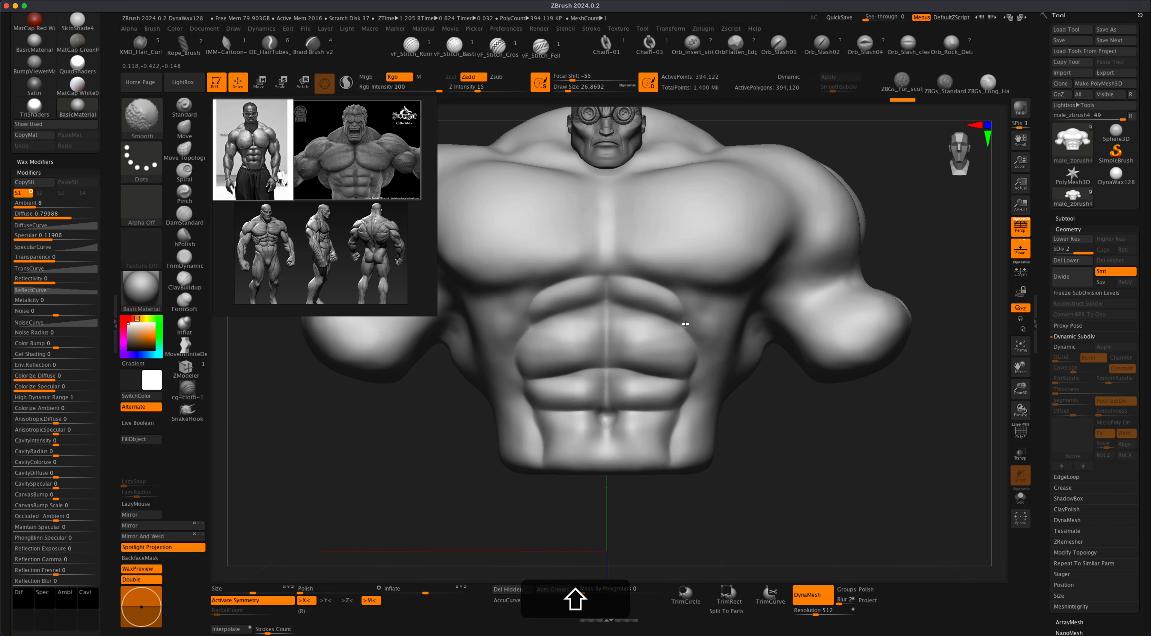
key("shift")
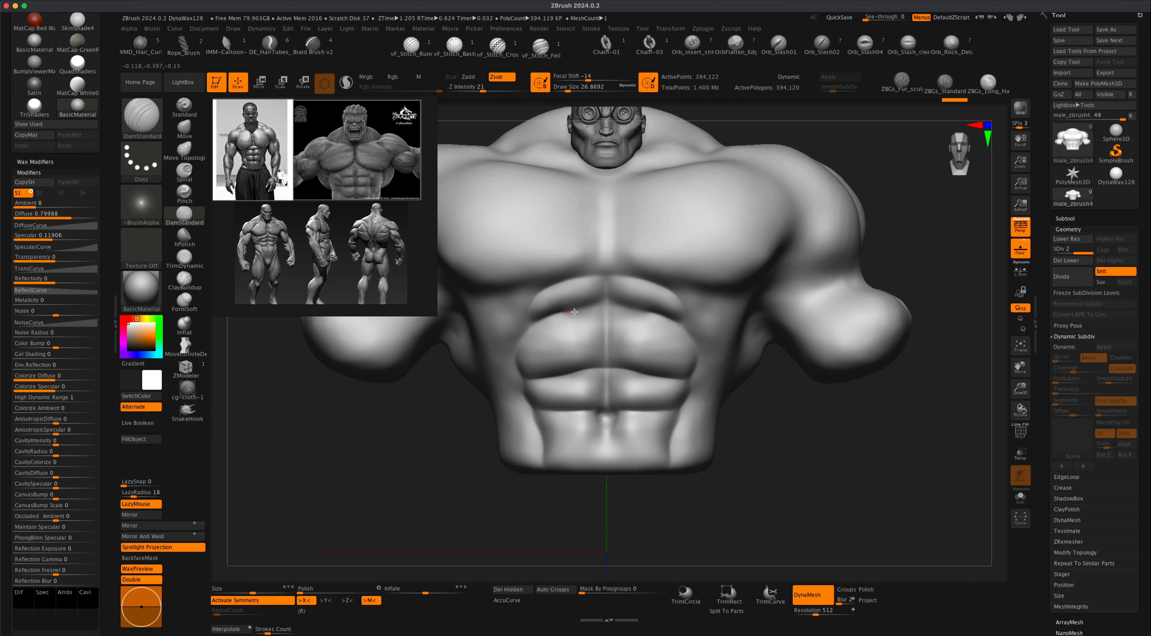
- Rework the crease separating the top row of abs from the large row below it
left_click_drag(593, 317, 602, 320)
key("super+z")
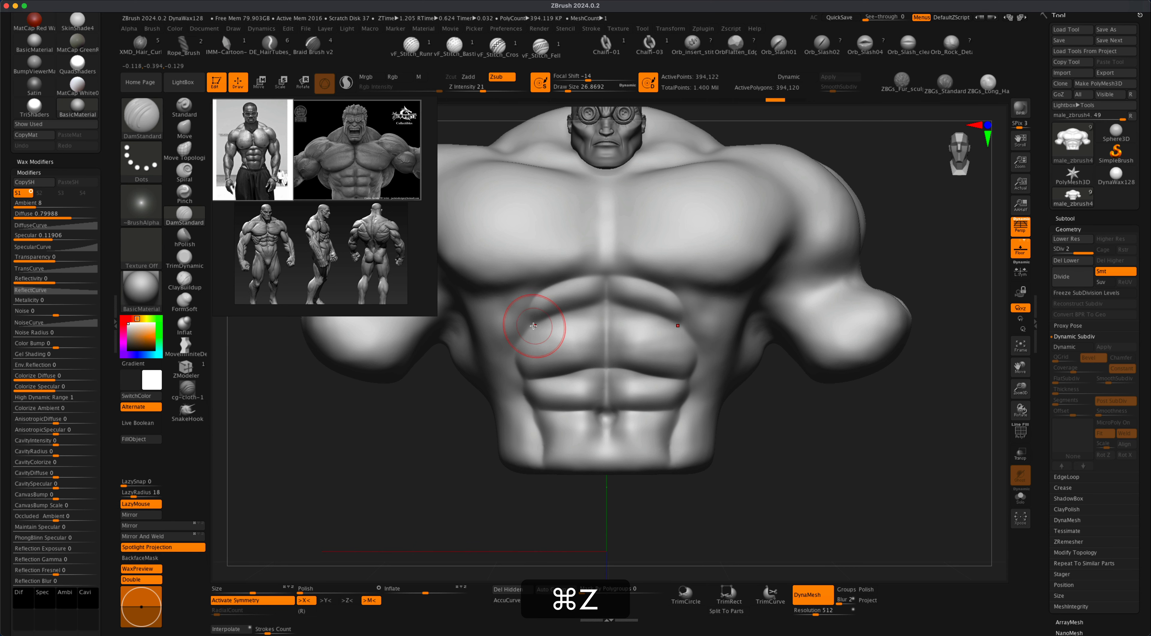
key("super+z")
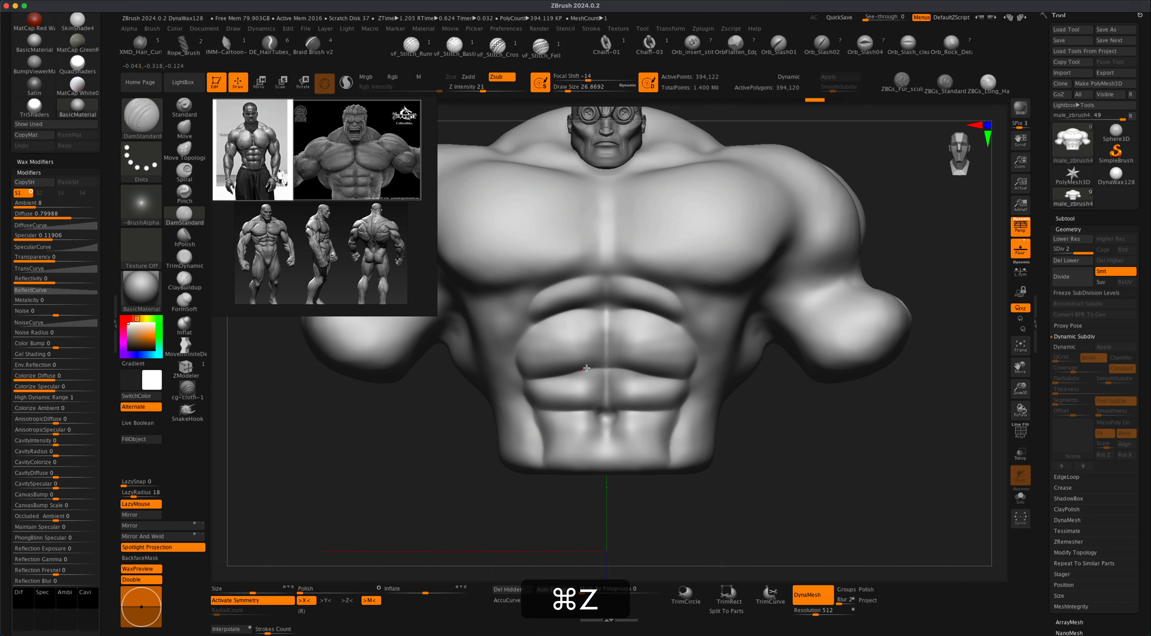
- Examine the overall torso and enlarge the Hulk reference image around the chest and abdominal muscles
key("alt")
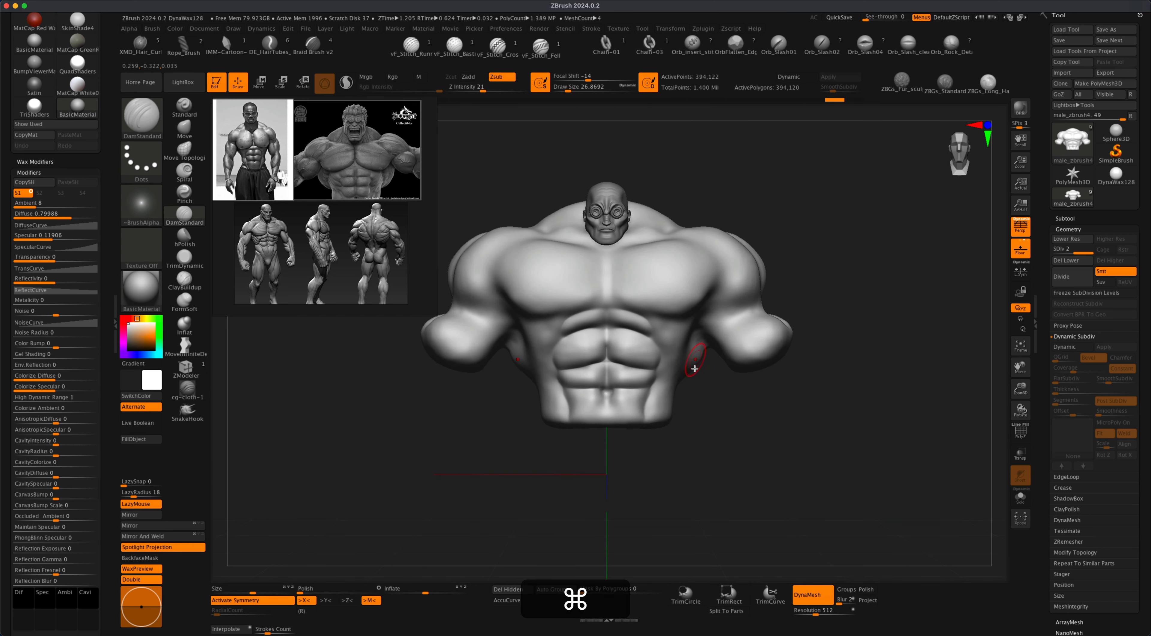
right_click_drag(618, 353, 617, 375, "alt")
left_click_drag(608, 344, 606, 344, "shift")
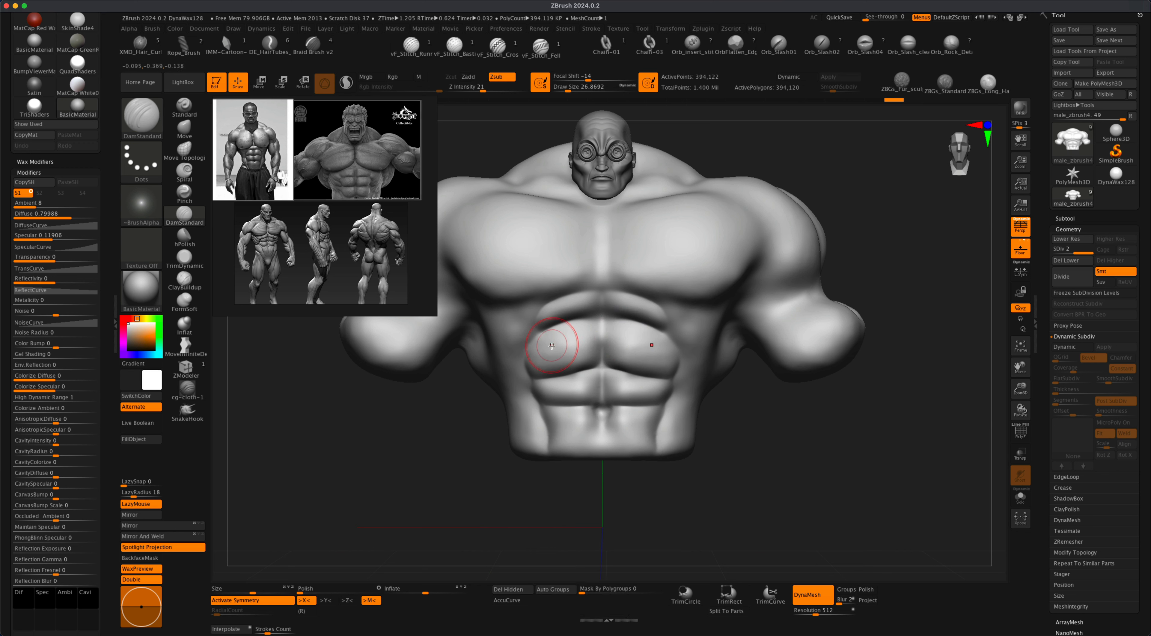
left_click_drag(553, 352, 571, 351)
scroll(365, 172, "up", 5)
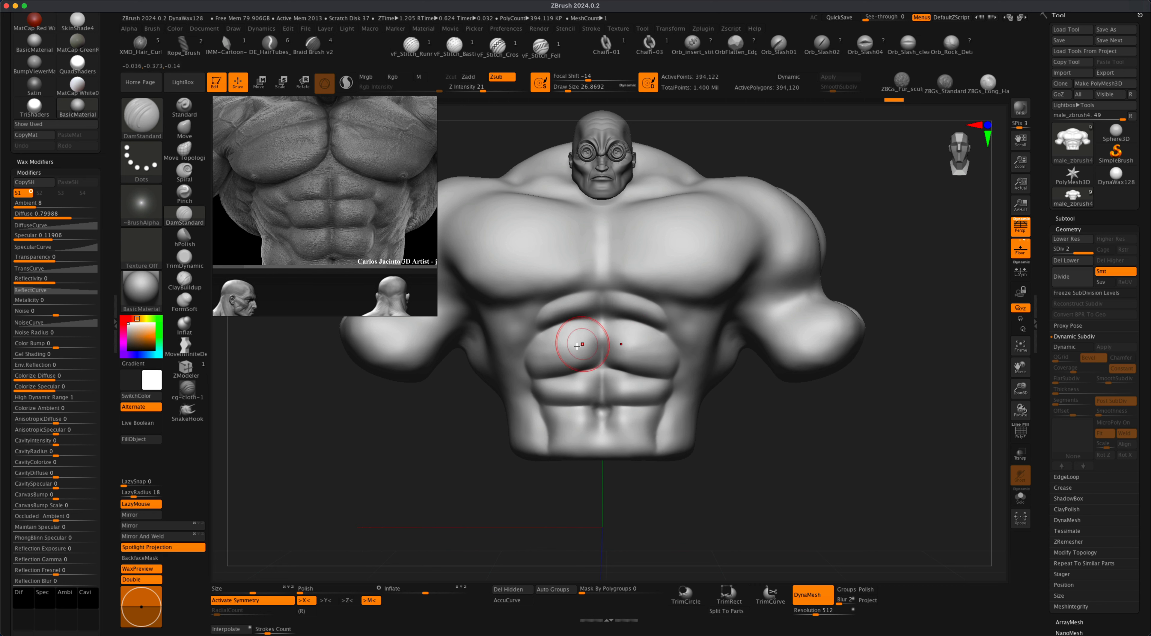
- Reshape the outer edges and creases of the abdominal blocks with an enlarged Move brush to match the reference
left_click(183, 133)
key("s")
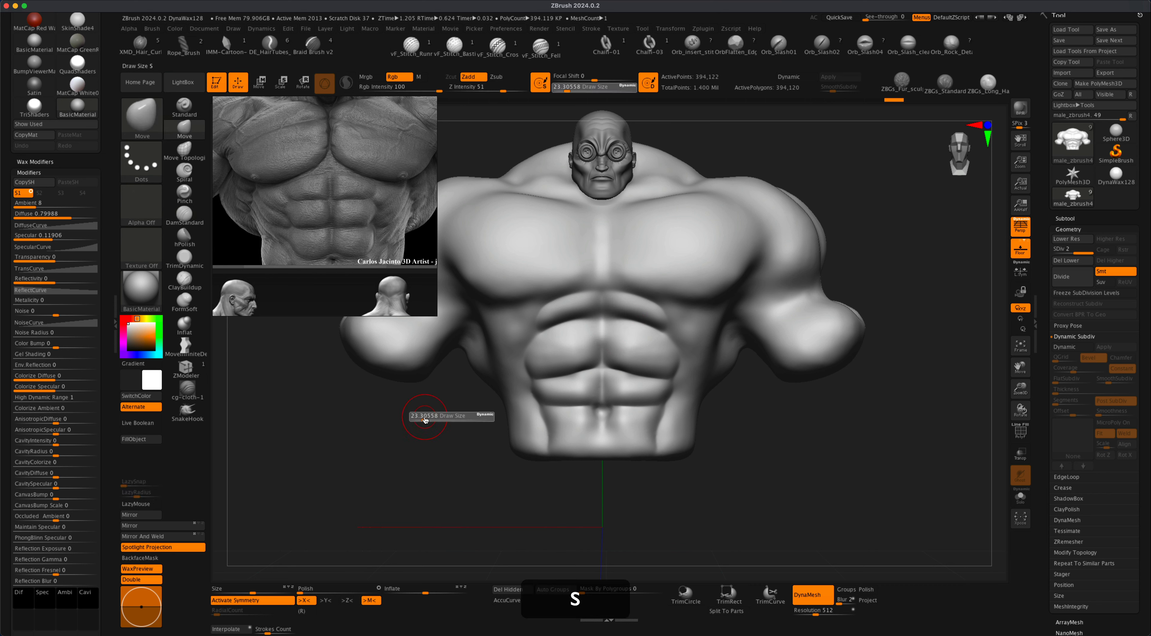
left_click_drag(428, 417, 432, 417)
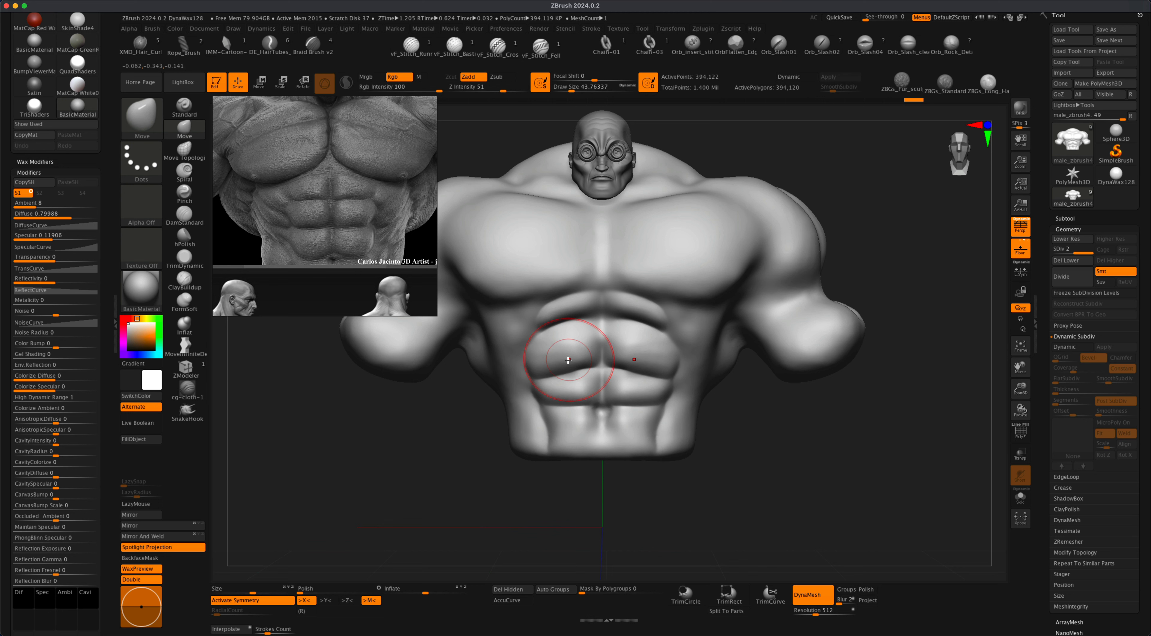
mouse_move(580, 318)
left_mouse_down()
mouse_move(582, 354)
mouse_move(553, 355)
left_mouse_up()
key("s")
mouse_move(657, 374)
left_mouse_down()
mouse_move(662, 364)
mouse_move(648, 404)
left_mouse_up()
- Carve slanted rib muscle creases beside the upper abs with the DamStandard brush
key("b")
key("d")
key("s")
left_click_drag(703, 335, 676, 345)
left_click_drag(702, 360, 676, 374)
- Deepen the vertical cleft between the pectorals and smooth the lower chest area
right_click_drag(653, 290, 647, 329, "alt")
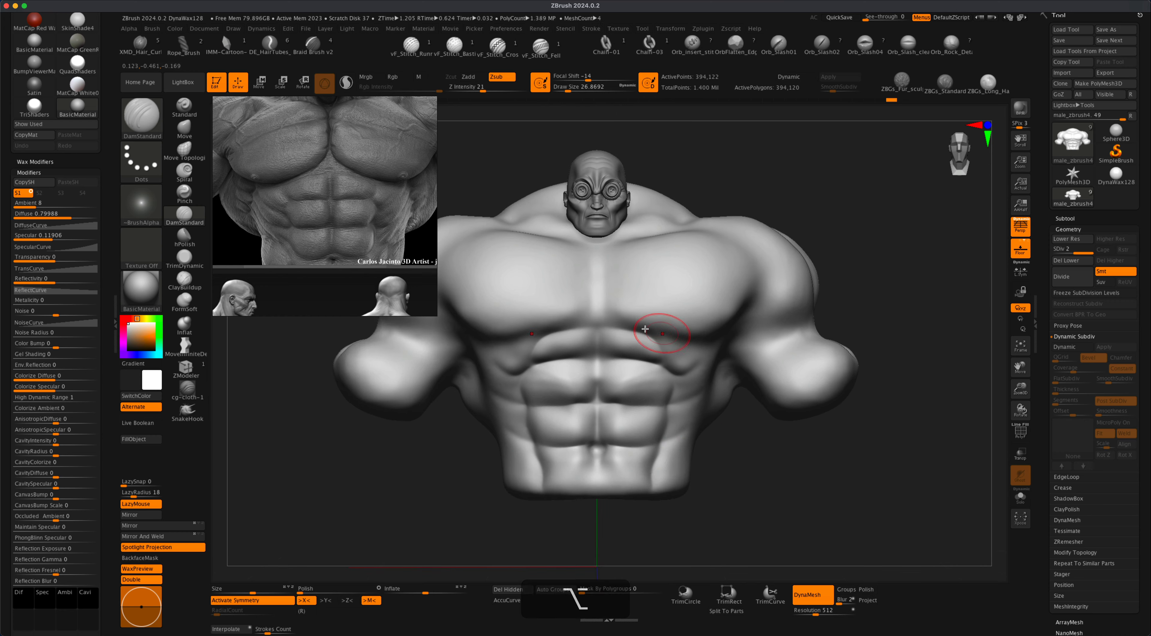
left_click_drag(598, 263, 600, 322)
left_click_drag(715, 331, 623, 323, "shift")
right_click_drag(624, 323, 668, 360)
- Build up the rib-side muscles below the armpit with the Inflat brush and smooth their surface
key("b")
key("i")
key("n")
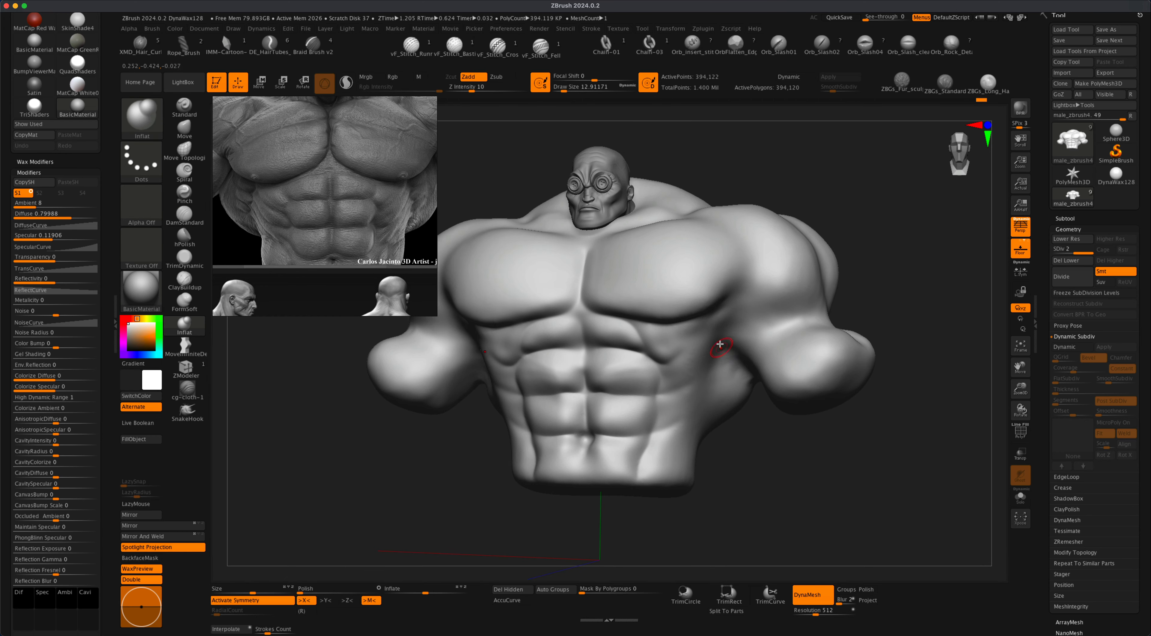
left_click_drag(786, 463, 760, 449, "alt")
mouse_move(689, 371)
left_mouse_down("shift")
mouse_move(712, 380)
mouse_move(694, 385)
left_mouse_up("shift")
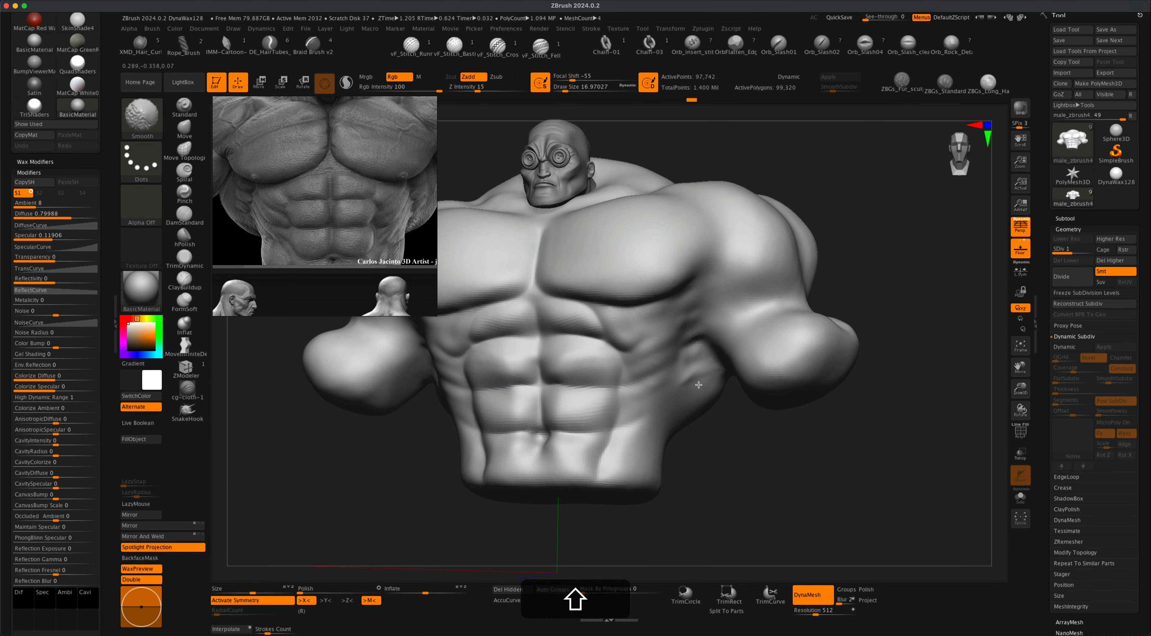
key("super+z")
- Zoom the reference out to the Hulk's upper body and refine the transition between upper arm and forearm with sculpting and smoothing strokes
mouse_move(684, 379)
right_mouse_down()
mouse_move(720, 375)
mouse_move(675, 331)
right_mouse_up()
scroll(290, 295, "down", 3)
left_click(185, 347)
left_click_drag(724, 349, 750, 383, "shift")
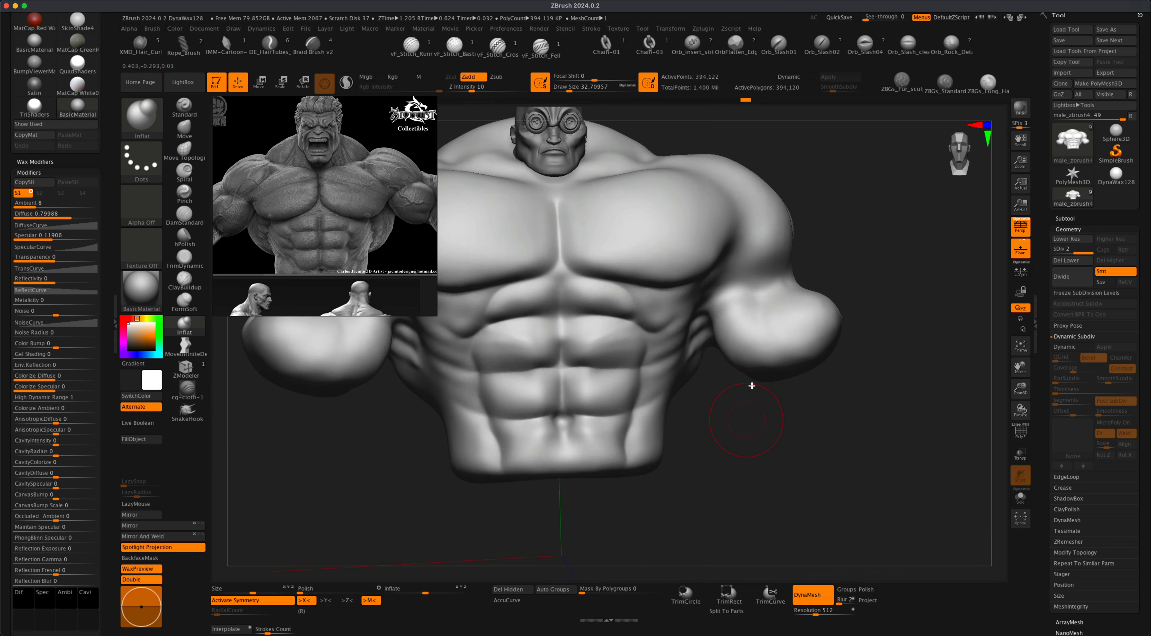
left_click_drag(755, 293, 807, 340)
left_click_drag(774, 309, 793, 336, "shift")
left_click_drag(867, 295, 891, 274, "shift")
left_click_drag(891, 273, 910, 335, "alt")
key("super+z")
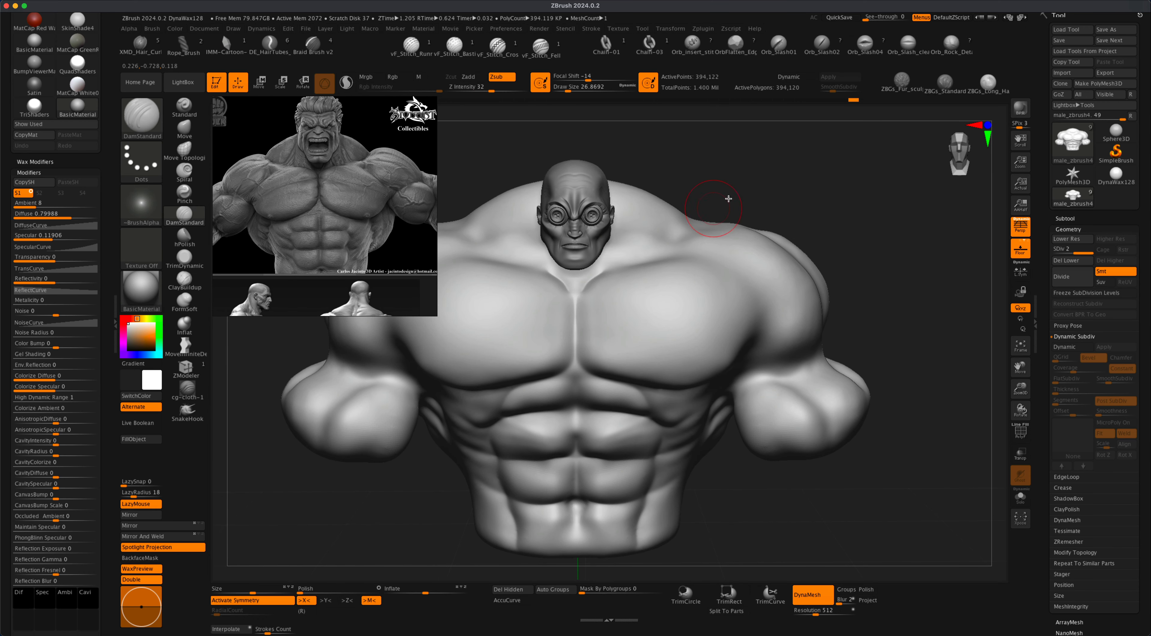
- Undo the last arm strokes, extend the collarbone crease along the upper edge of the pectorals, and smooth its outer ends
key("super+z")
key("super+z")
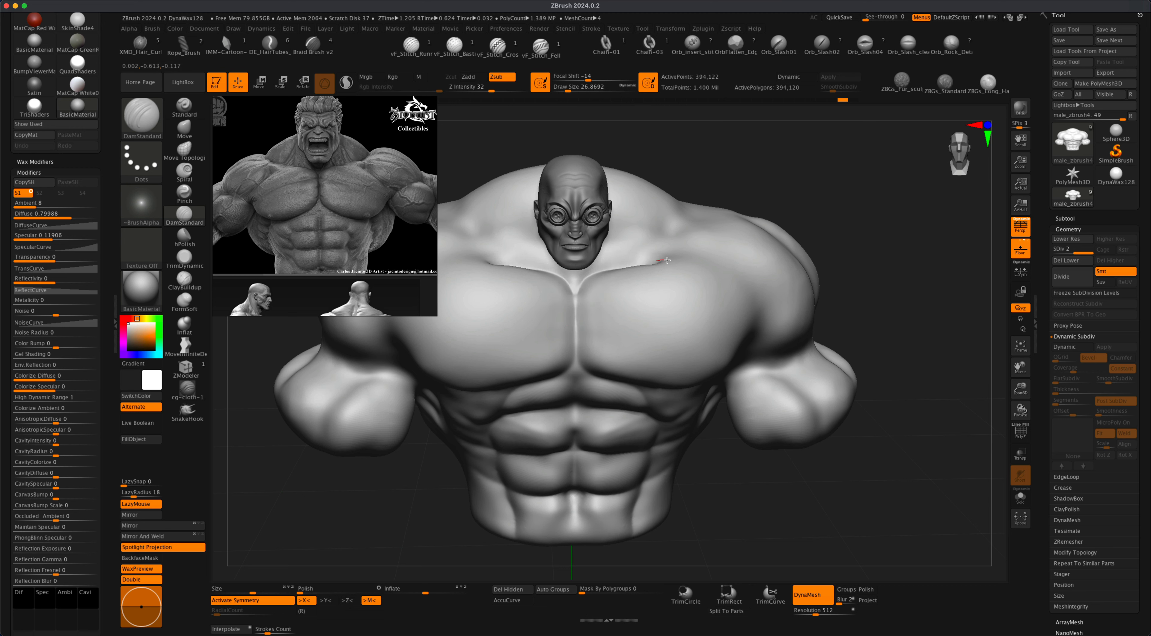
left_click_drag(683, 259, 687, 258)
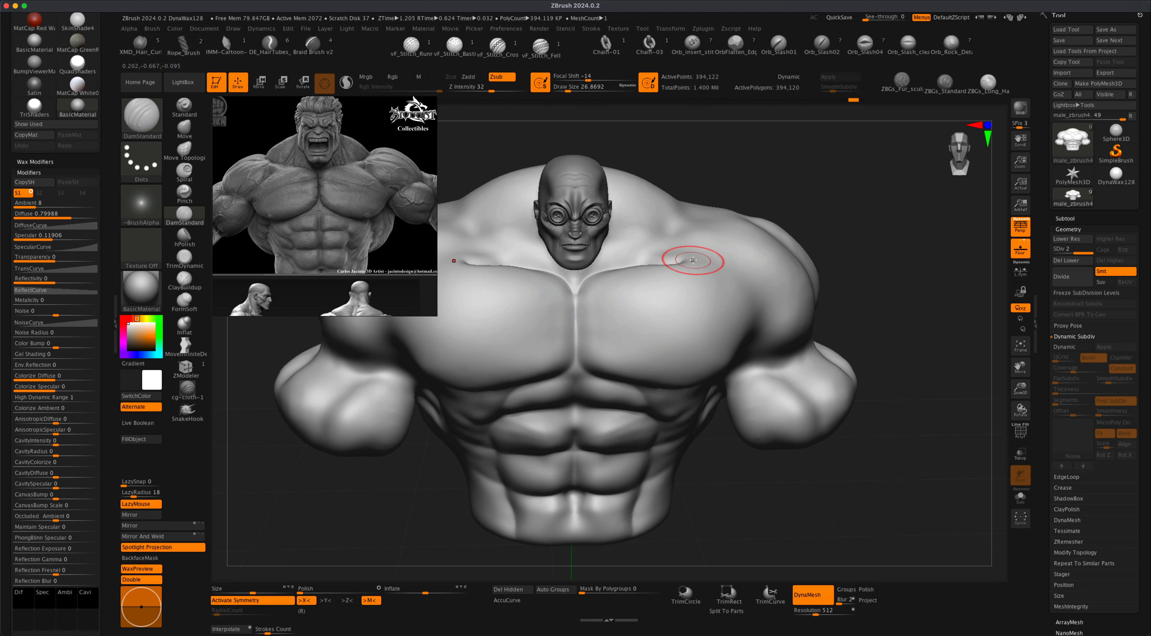
key("shift")
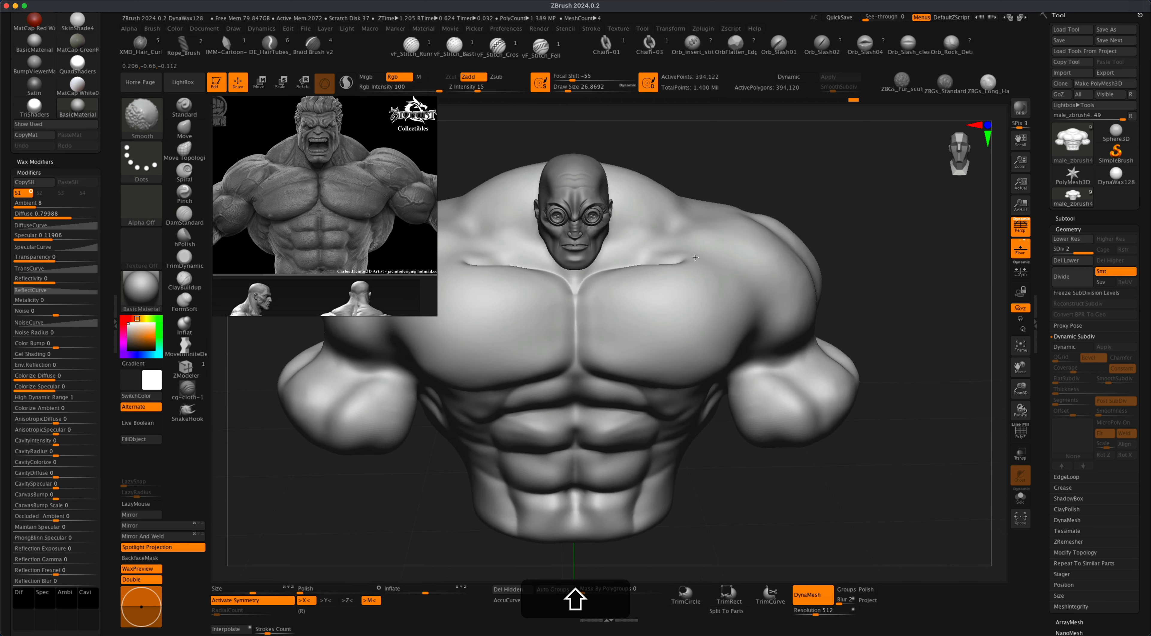
left_click_drag(684, 259, 687, 253, "shift")
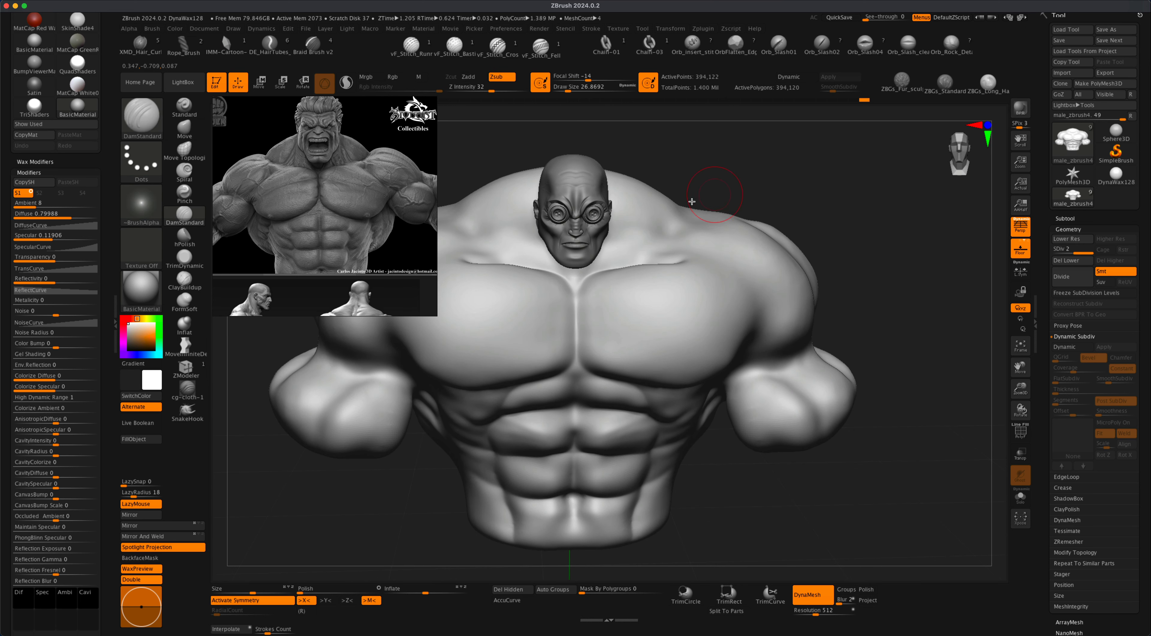
- Carve short horizontal fibre creases on both sides of the sternum cleft with DamStandard and soften them with smoothing
left_click_drag(655, 272, 467, 273)
mouse_move(575, 289)
left_mouse_down()
mouse_move(574, 306)
mouse_move(546, 295)
left_mouse_up()
key("super+z")
key("shift+super+z")
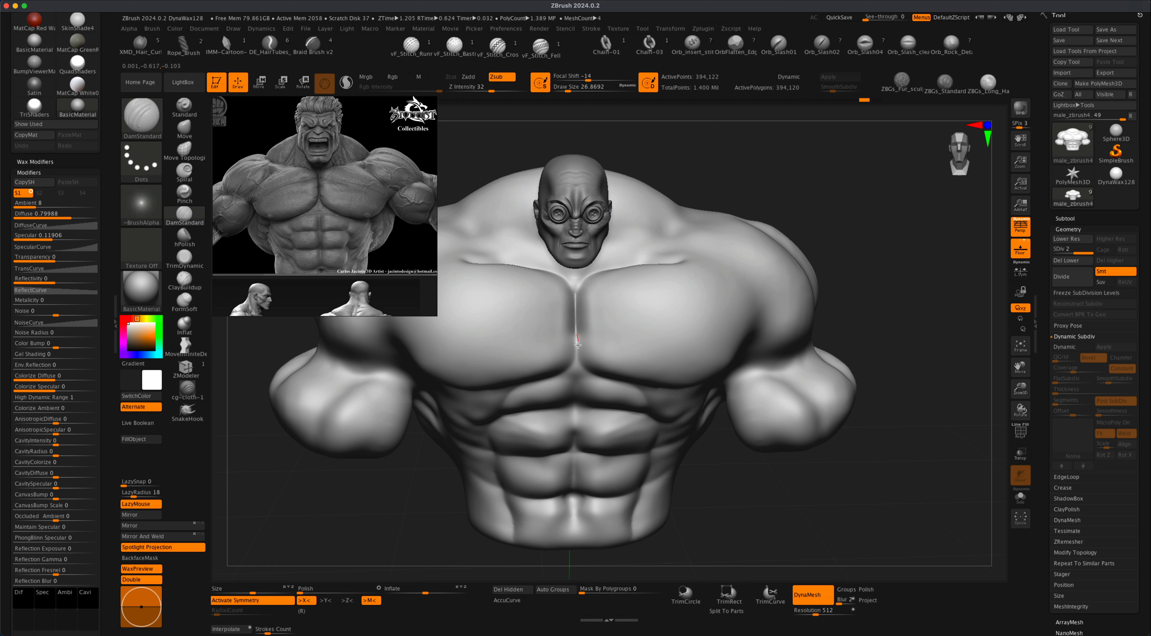
key("shift")
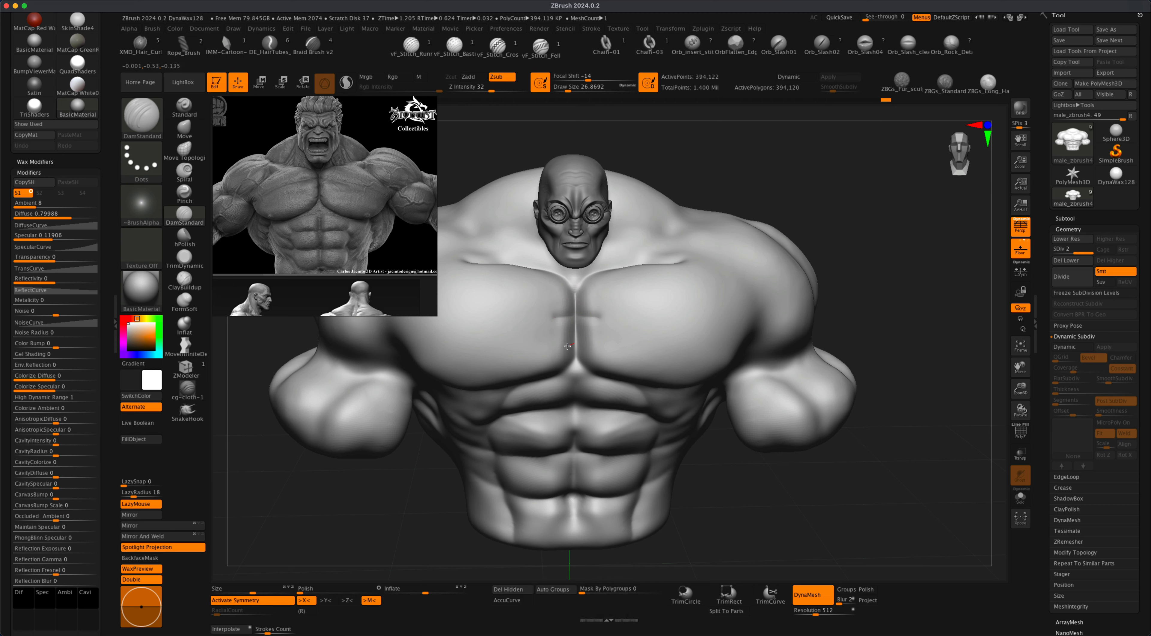
key("shift")
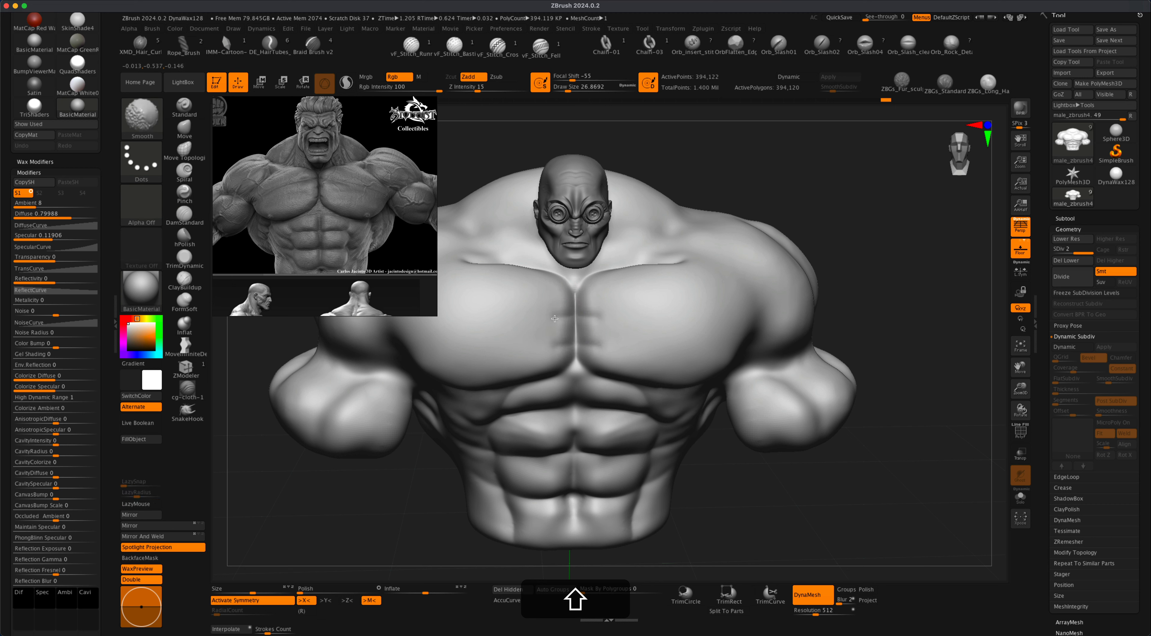
mouse_move(555, 318)
left_mouse_down("shift")
mouse_move(569, 320)
mouse_move(551, 330)
left_mouse_up("shift")
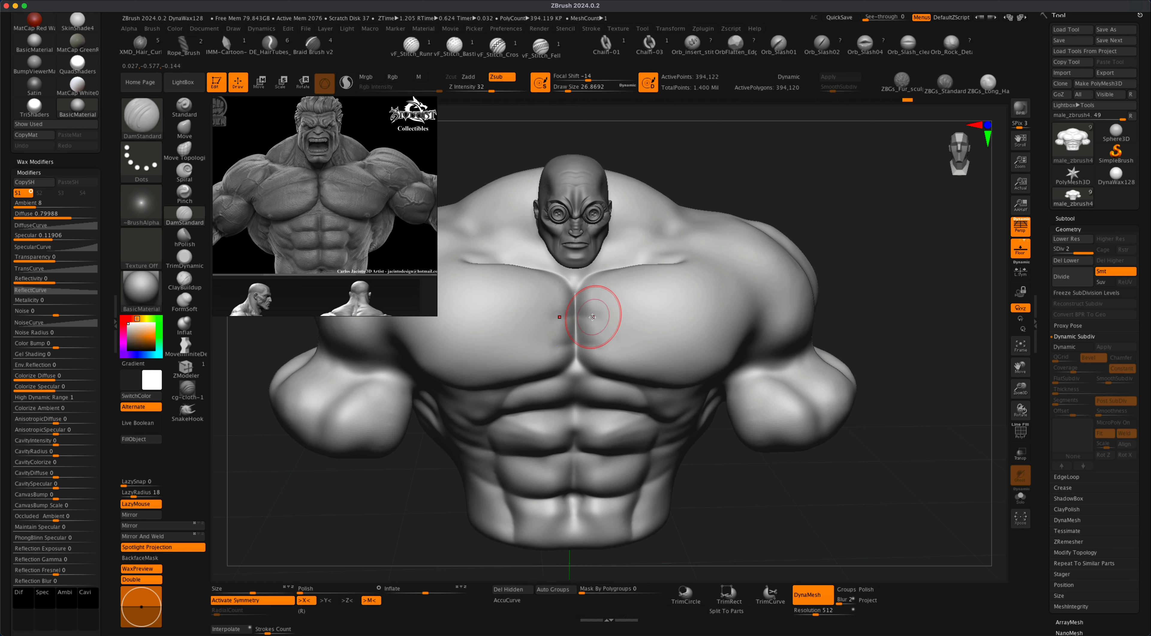
- Turn off symmetry, replace the last mirrored crease with uneven fibre creases across the inner pectorals, and smooth them
key("x")
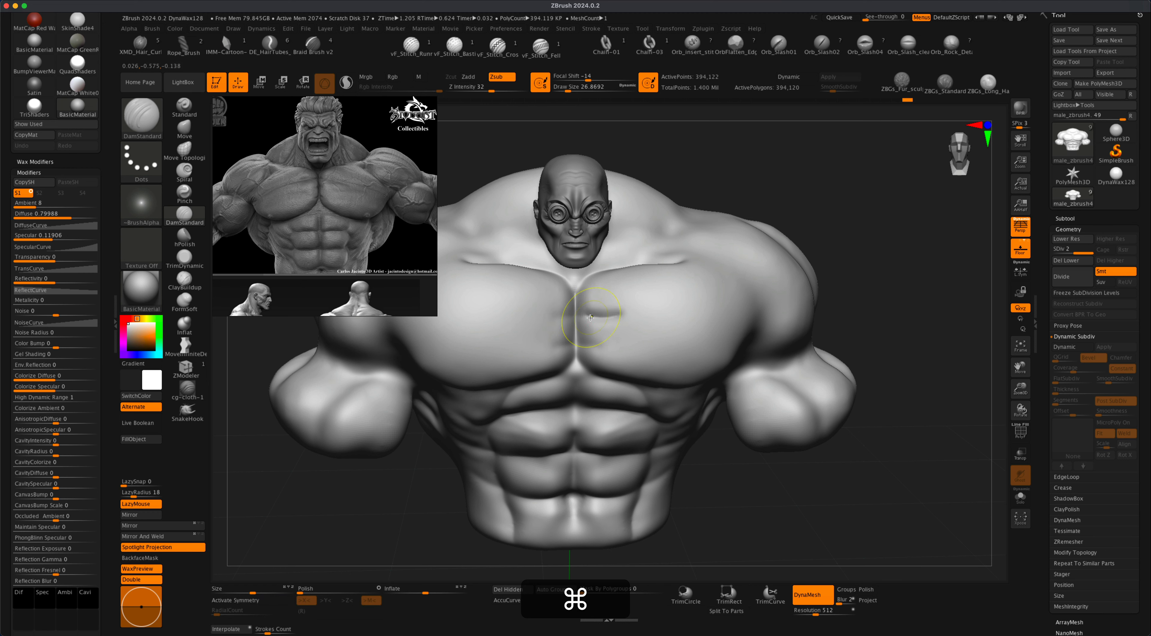
key("super+z")
key("shift")
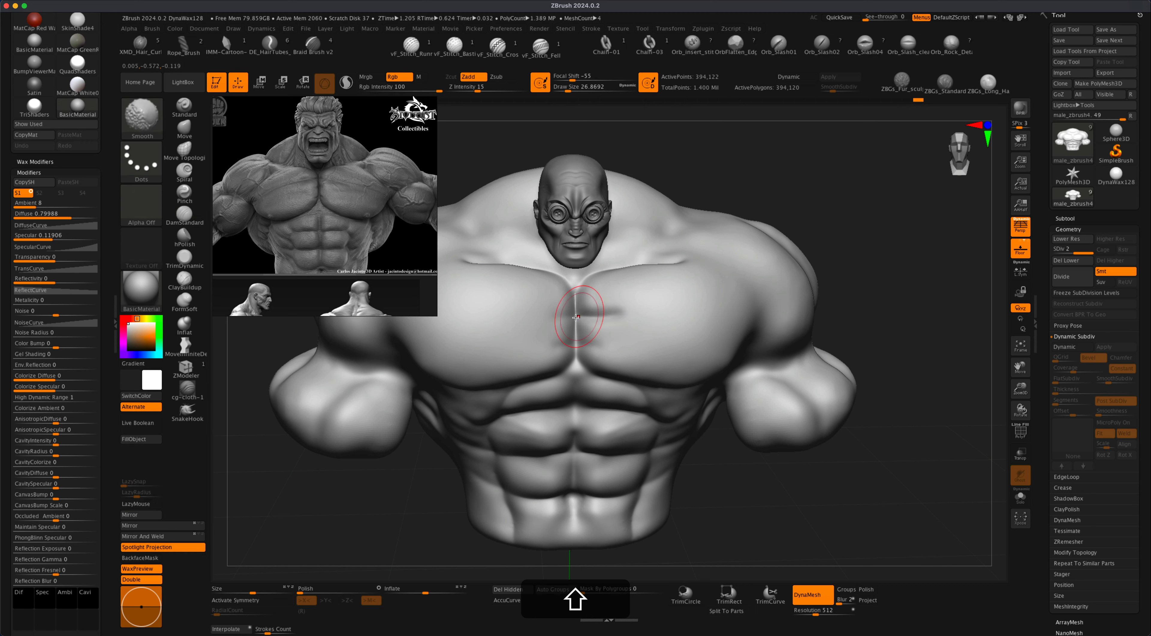
mouse_move(574, 310)
left_mouse_down()
mouse_move(545, 320)
mouse_move(573, 348)
mouse_move(549, 343)
left_mouse_up()
left_click_drag(559, 344, 583, 346, "shift")
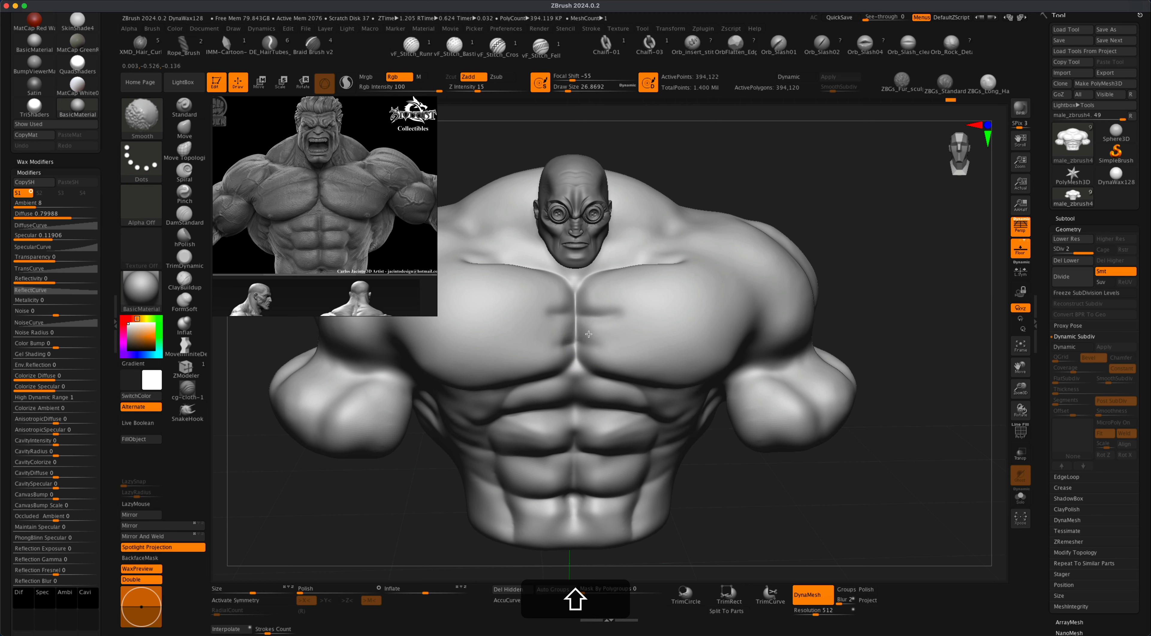
left_click_drag(587, 306, 591, 294, "shift")
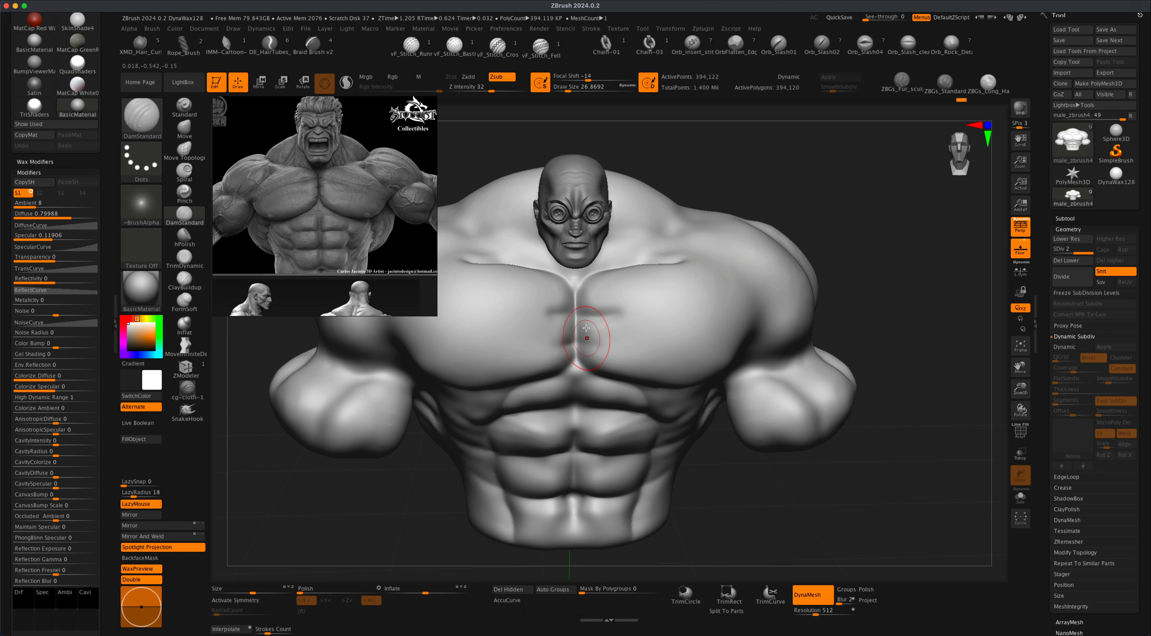
left_click_drag(902, 229, 892, 224)
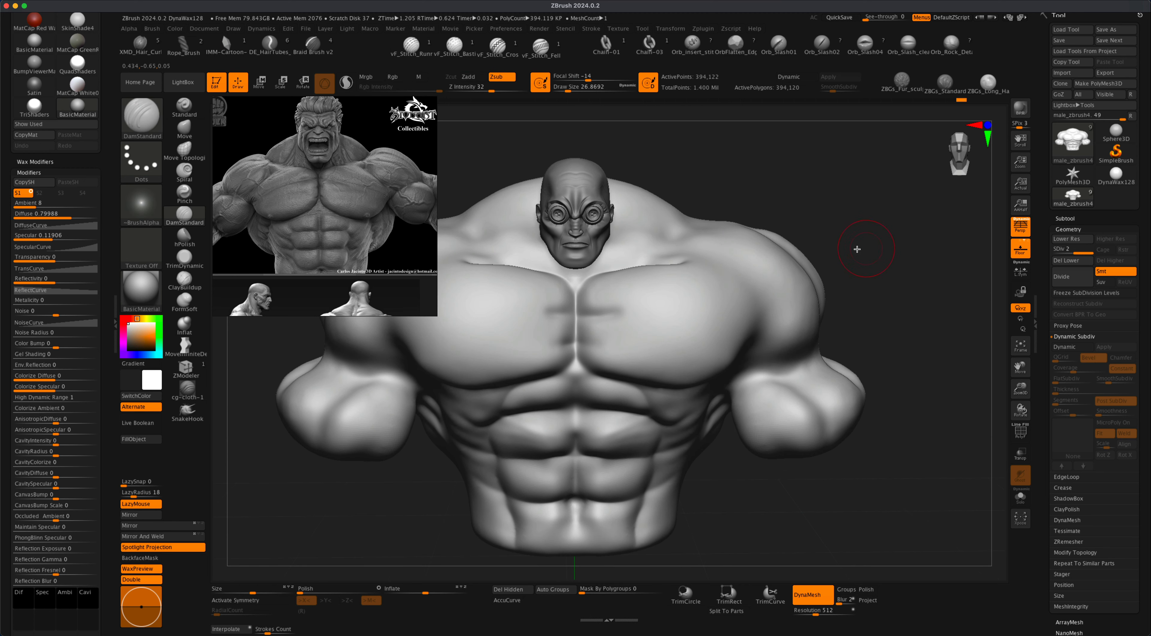
left_click_drag(794, 280, 745, 302)
key("alt")
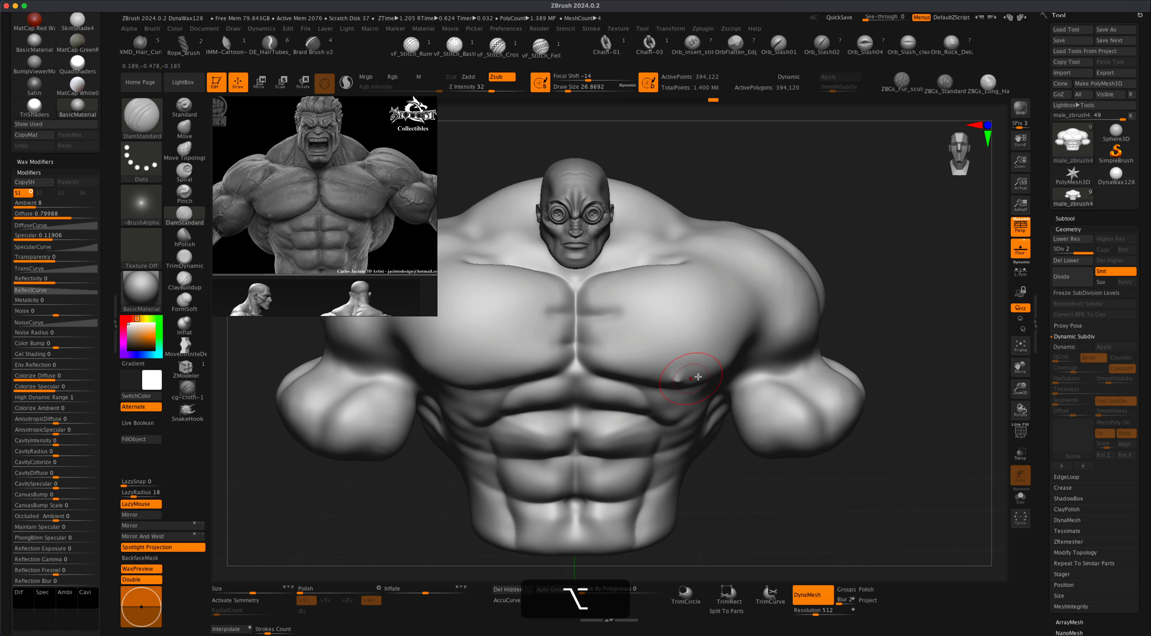
key("alt+super+z")
key("super+z")
- Re-enable X symmetry and raise small nipples near the lower edge of both pectorals with inverted DamStandard, smoothing around them
key("x")
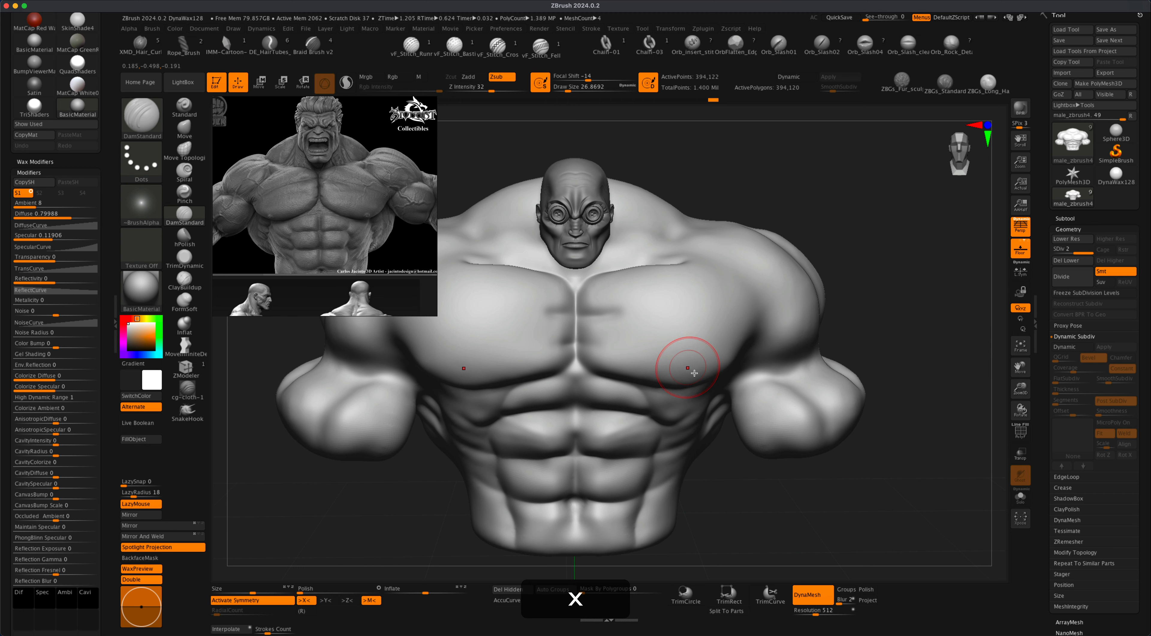
key("alt")
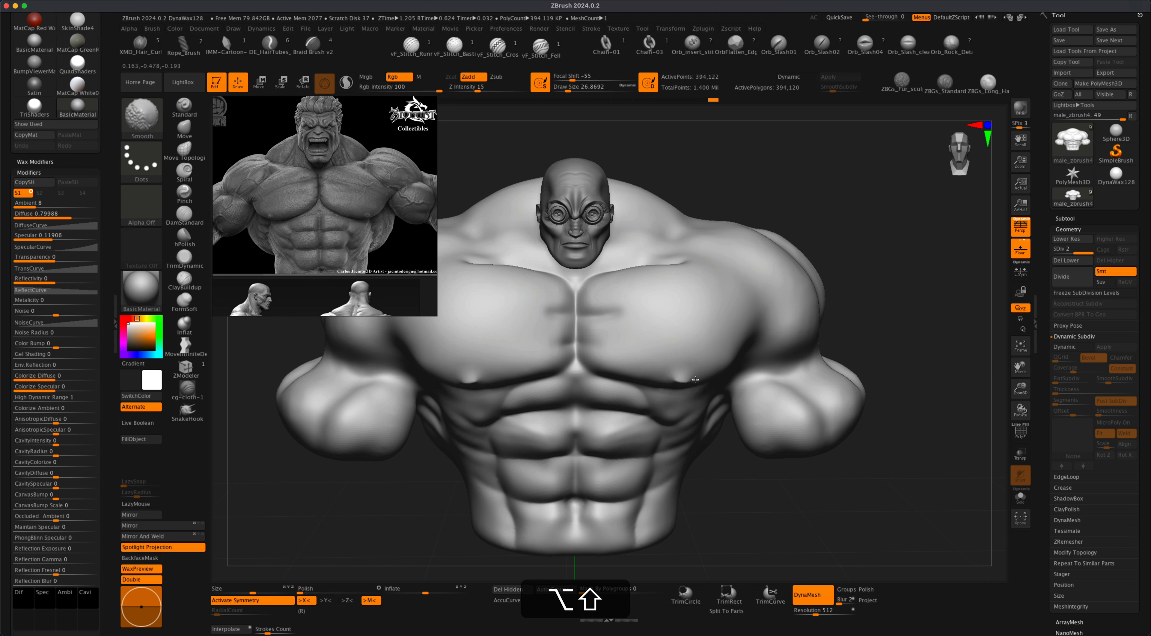
mouse_move(854, 275)
left_mouse_down("shift")
mouse_move(867, 251)
mouse_move(851, 257)
left_mouse_up("shift")
key("shift")
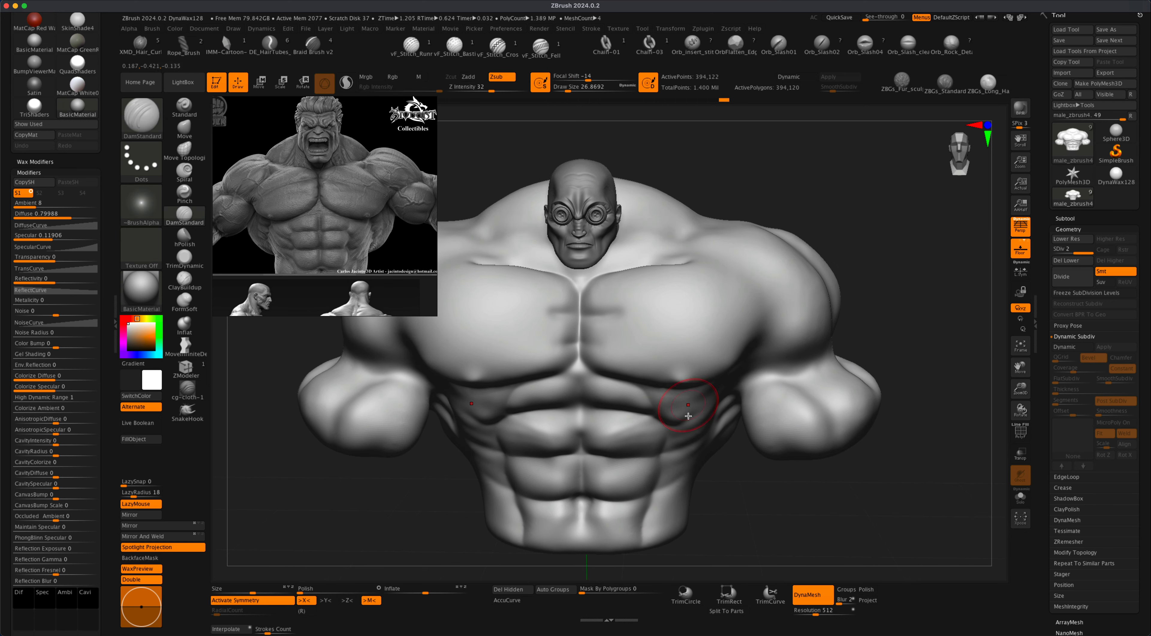
- Flatten the abdominal muscle blocks with the TrimDynamic brush at Z Intensity 19 and a draw size of about 44
mouse_move(760, 483)
left_mouse_down("alt")
mouse_move(766, 453)
mouse_move(780, 451)
mouse_move(750, 457)
mouse_move(763, 441)
left_mouse_up("alt")
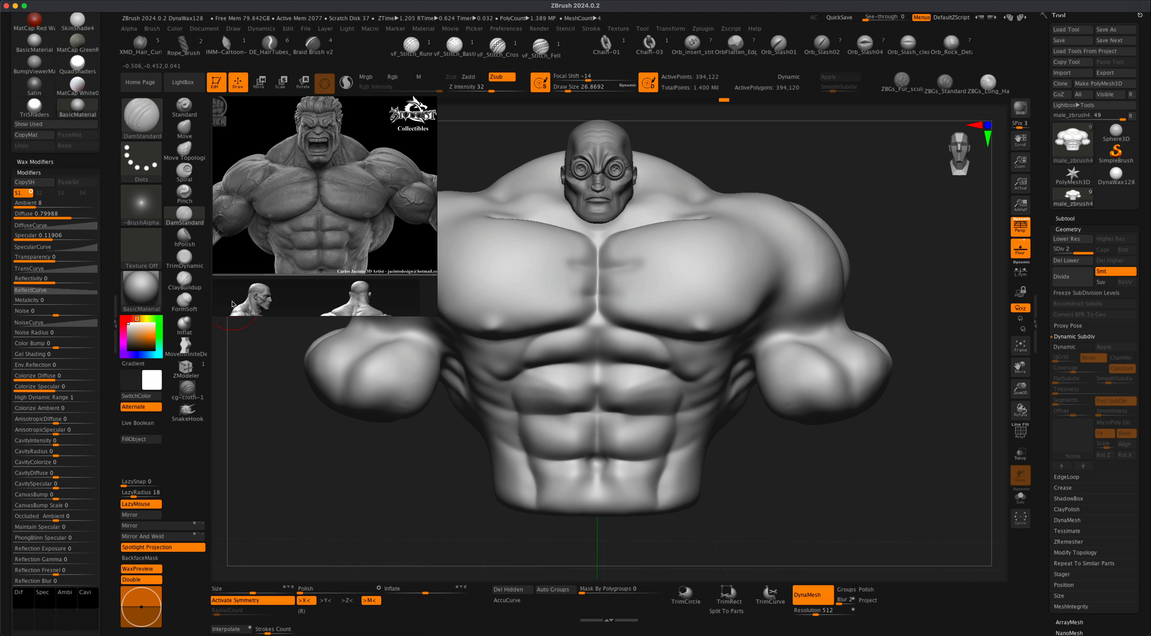
left_click(182, 256)
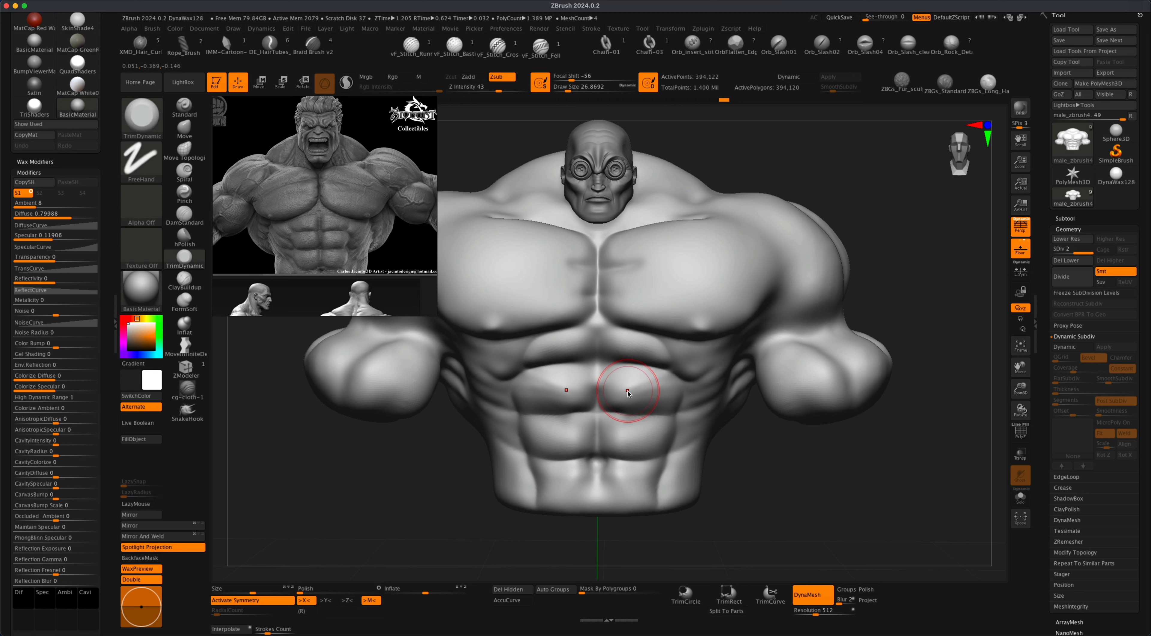
left_click_drag(499, 89, 482, 92)
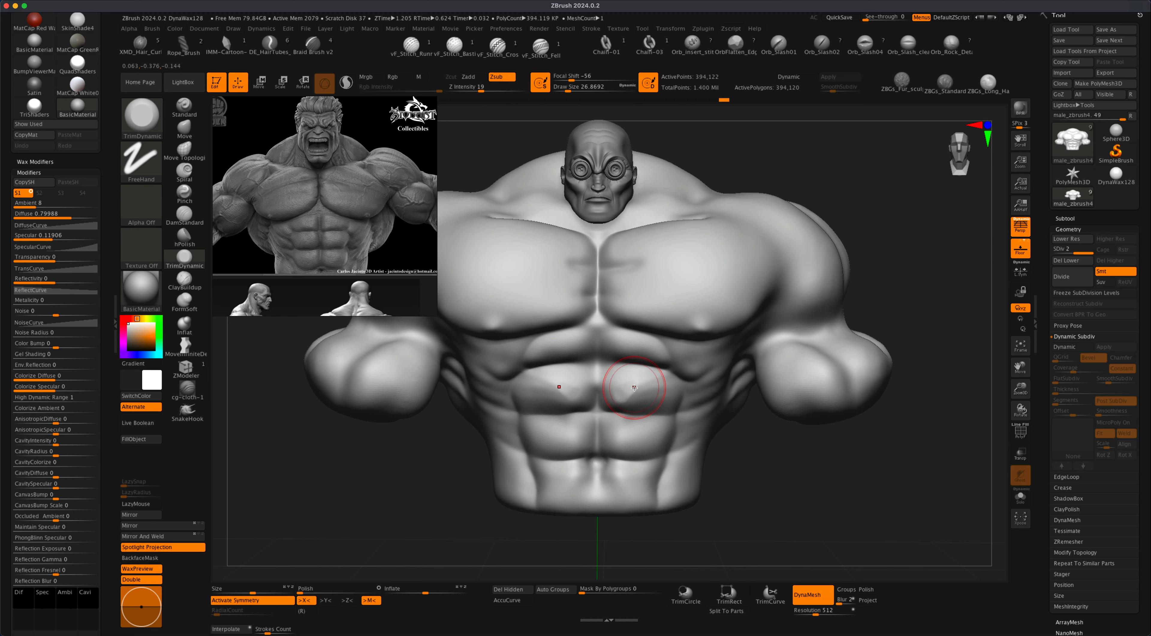
key("super+z")
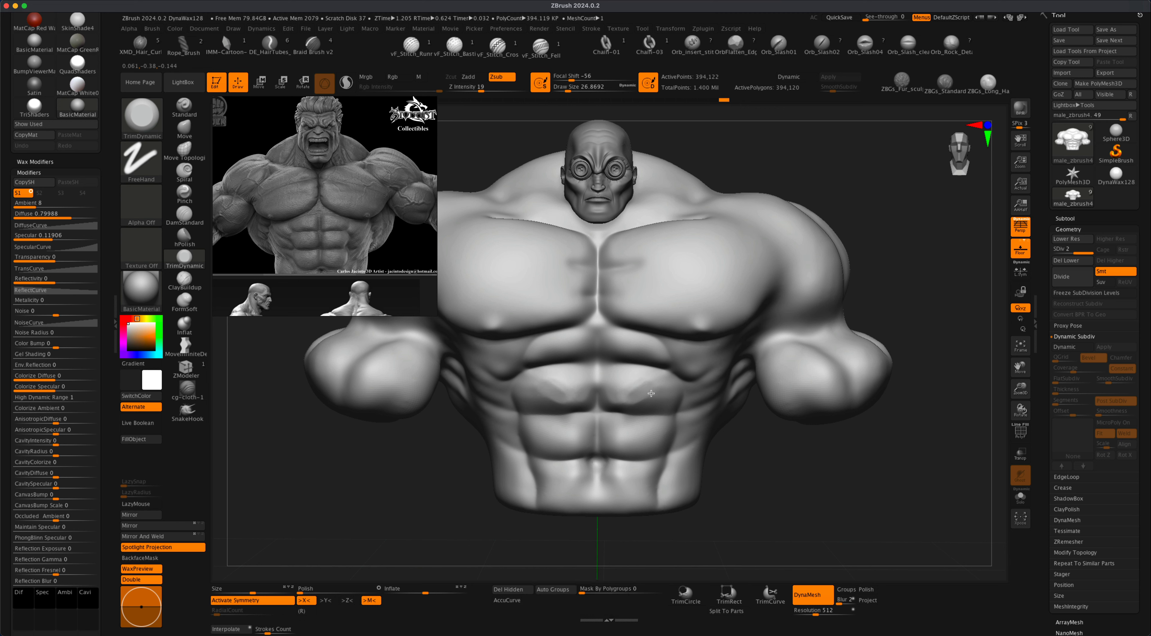
key("s")
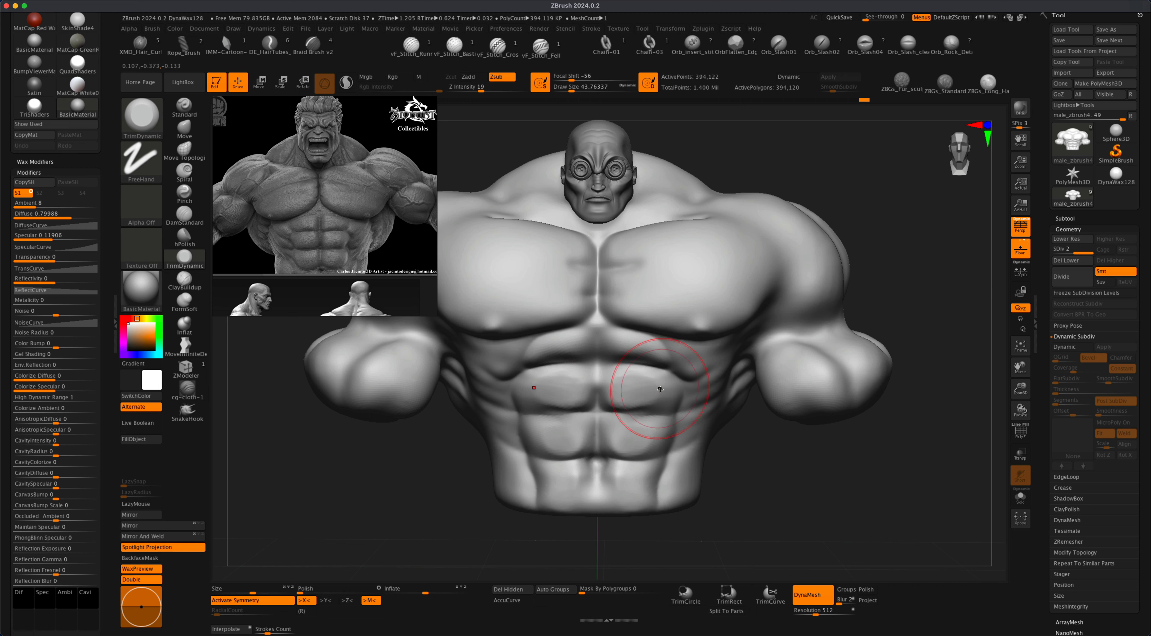
mouse_move(749, 463)
left_mouse_down()
mouse_move(784, 469)
mouse_move(678, 444)
left_mouse_up()
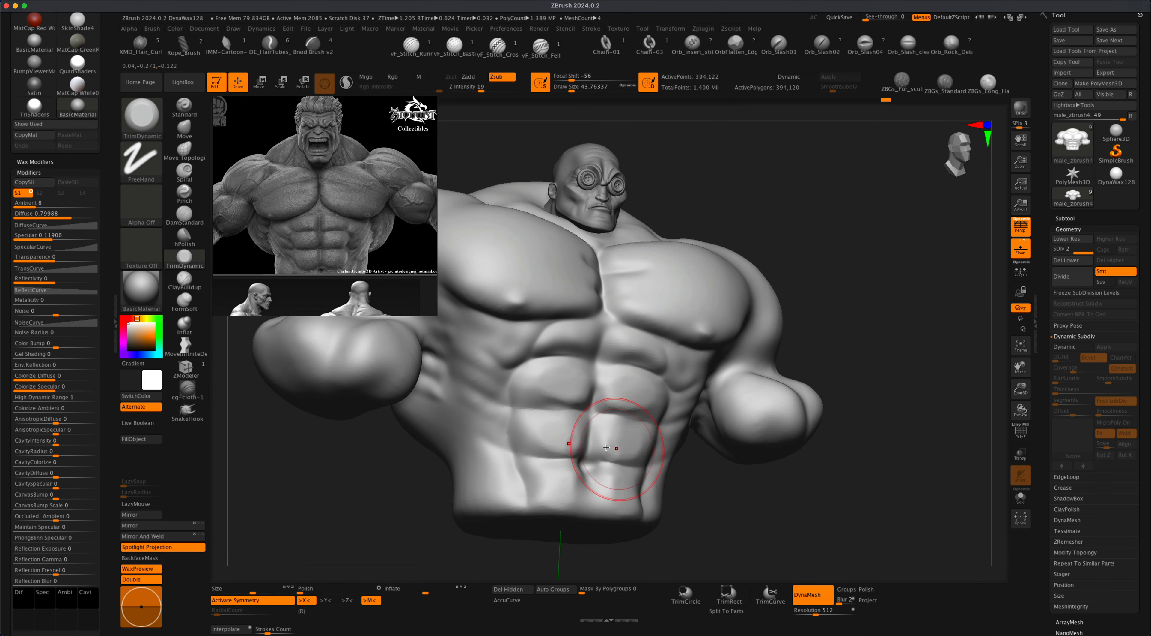
- Undo the most recent TrimDynamic strokes on the lower abdominals
key("super+z")
key("super+z")
key("super+z")
key("super+z")
key("super+z")
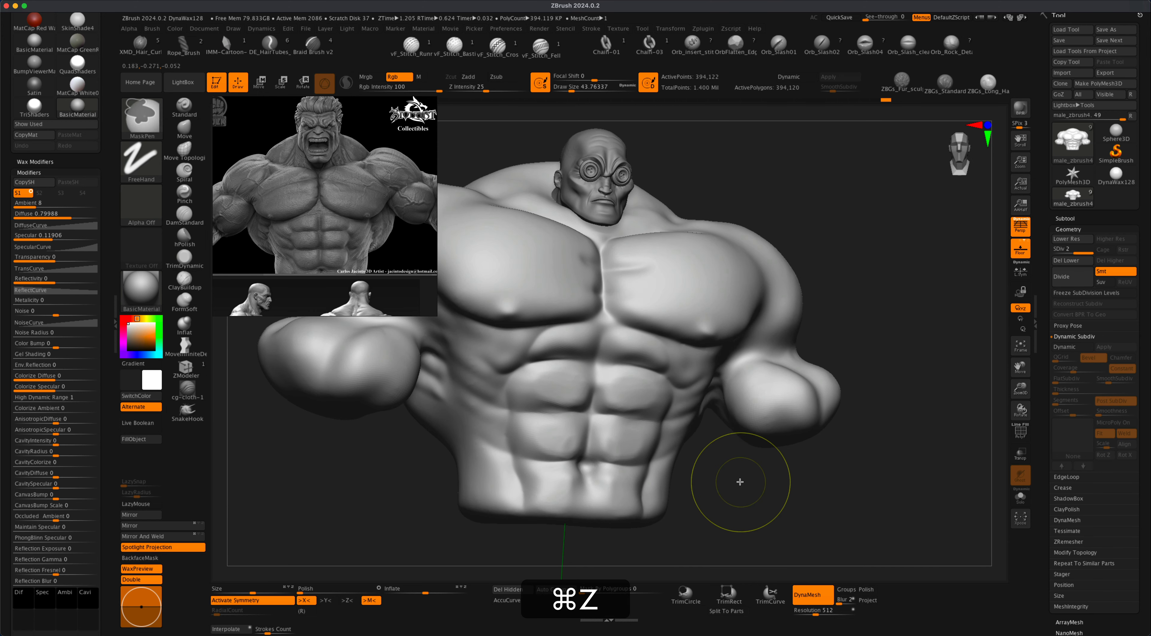
- Enlarge the TrimDynamic draw size to about 51, flatten the pectoral surfaces, and smooth the outer chest
left_click_drag(740, 485, 750, 476)
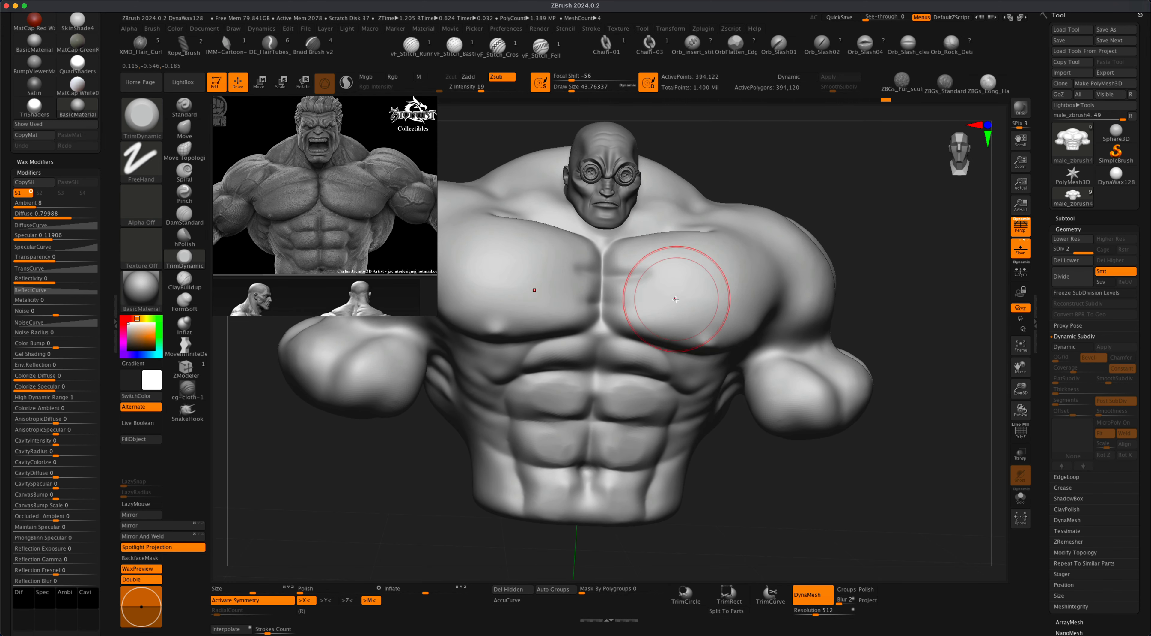
key("s")
mouse_move(697, 271)
left_mouse_down()
mouse_move(715, 271)
mouse_move(695, 290)
mouse_move(705, 290)
left_mouse_up()
key("s")
key("shift")
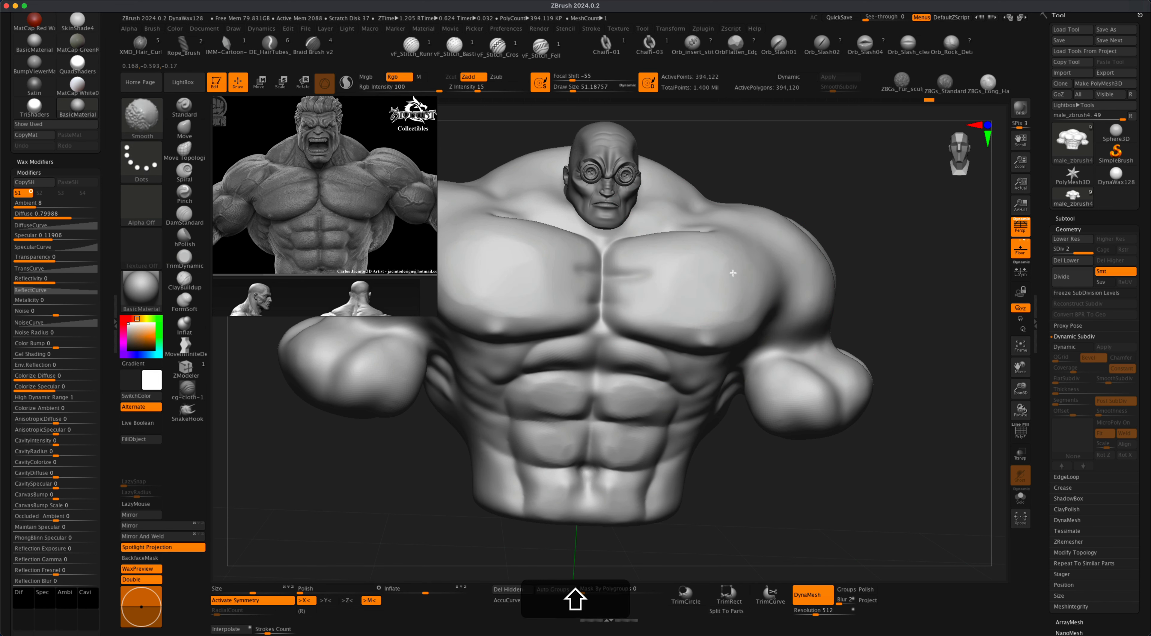
- Reduce the TrimDynamic draw size to about 31 and refine the flattened planes across both pectorals
key("s")
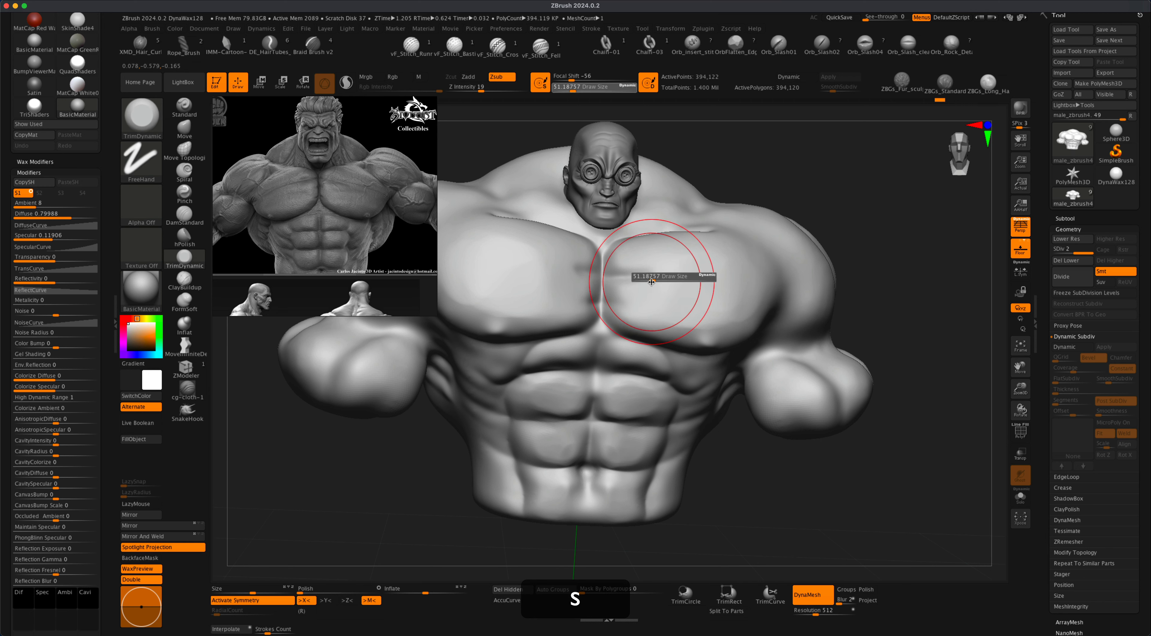
mouse_move(653, 268)
left_mouse_down()
mouse_move(632, 254)
mouse_move(679, 275)
left_mouse_up()
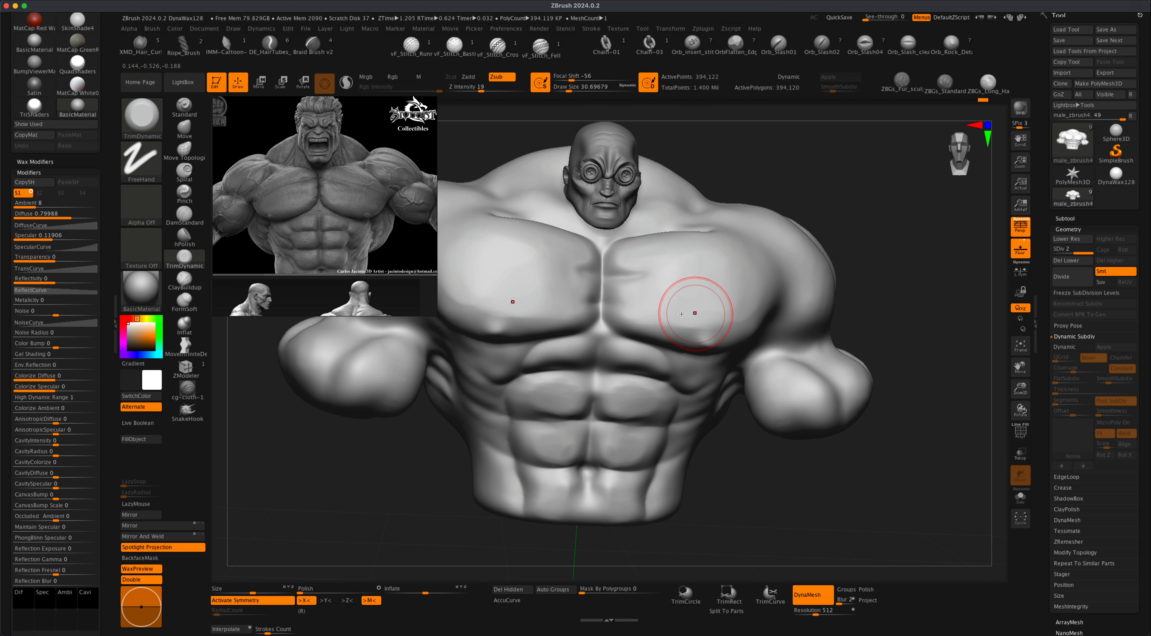
left_click_drag(735, 296, 694, 289)
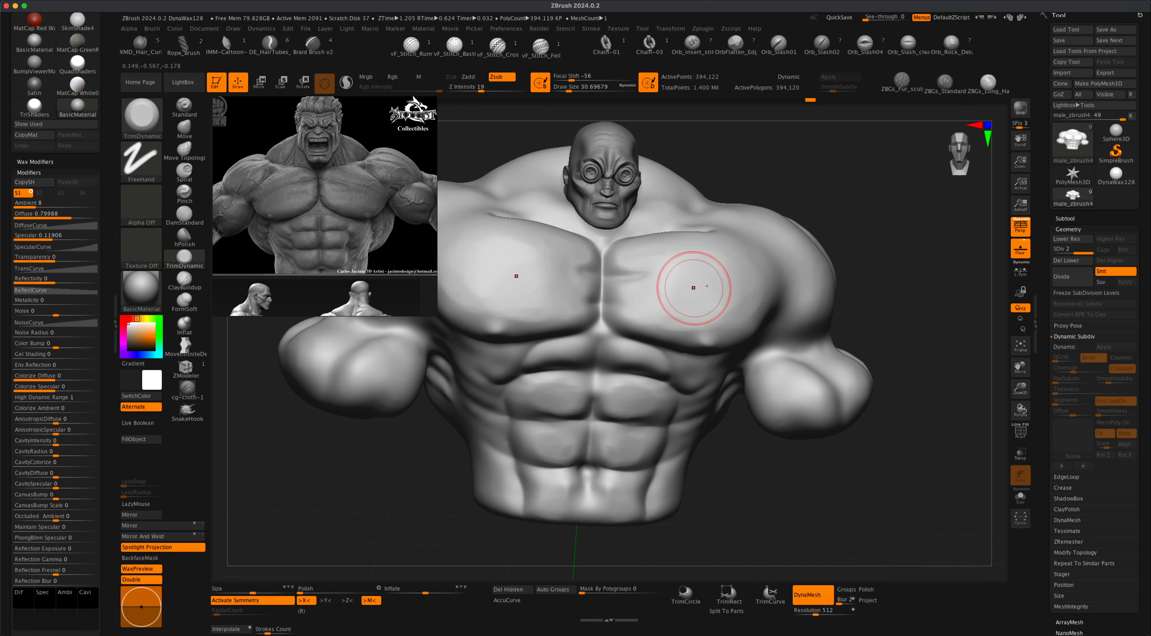
left_click_drag(874, 245, 868, 253, "alt")
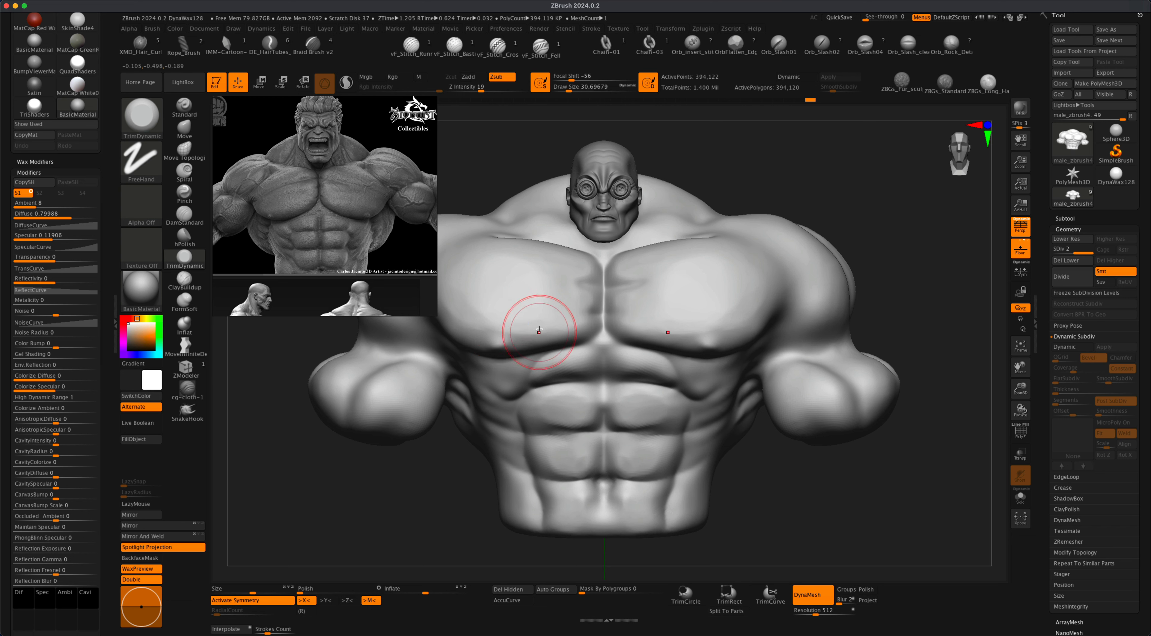
left_click_drag(672, 290, 643, 298)
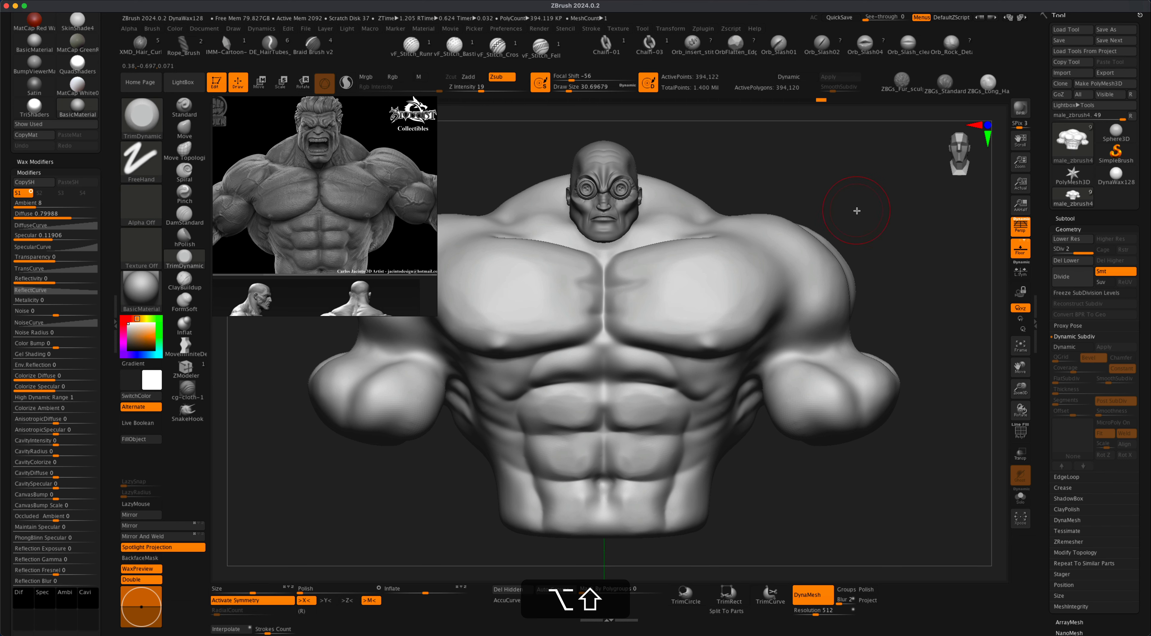
- Carve muscle creases into the forearms with the DamStandard brush, undoing the unwanted stroke and smoothing the area
mouse_move(857, 210)
left_mouse_down("alt")
mouse_move(840, 332)
mouse_move(774, 335)
left_mouse_up("alt")
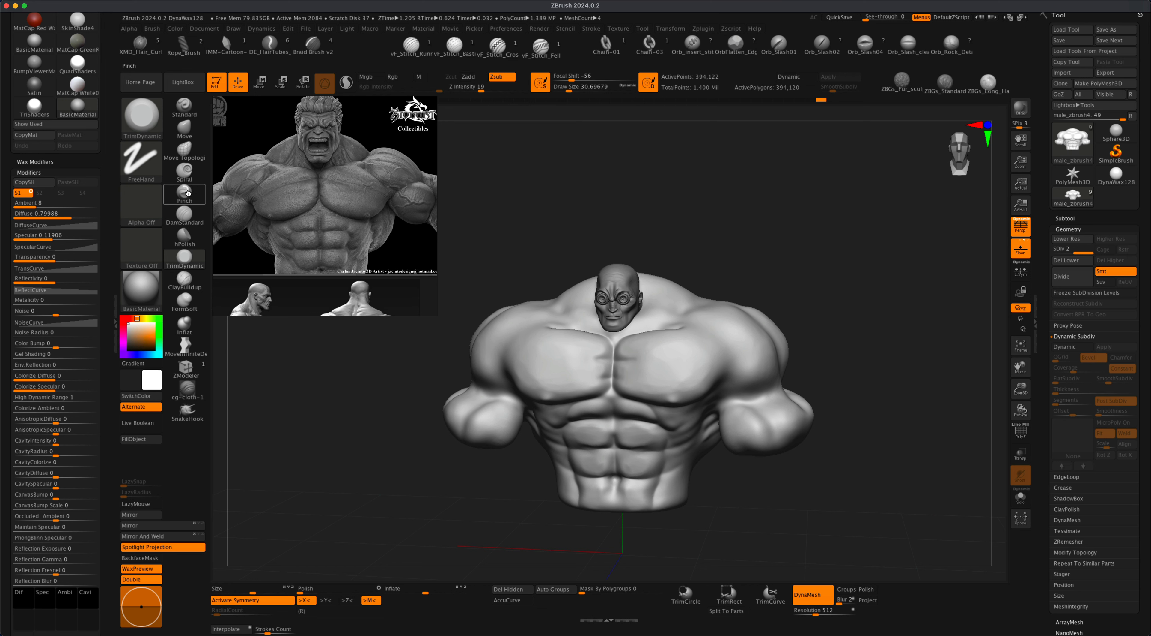
left_click(185, 214)
mouse_move(787, 261)
left_mouse_down()
mouse_move(812, 260)
mouse_move(858, 356)
left_mouse_up()
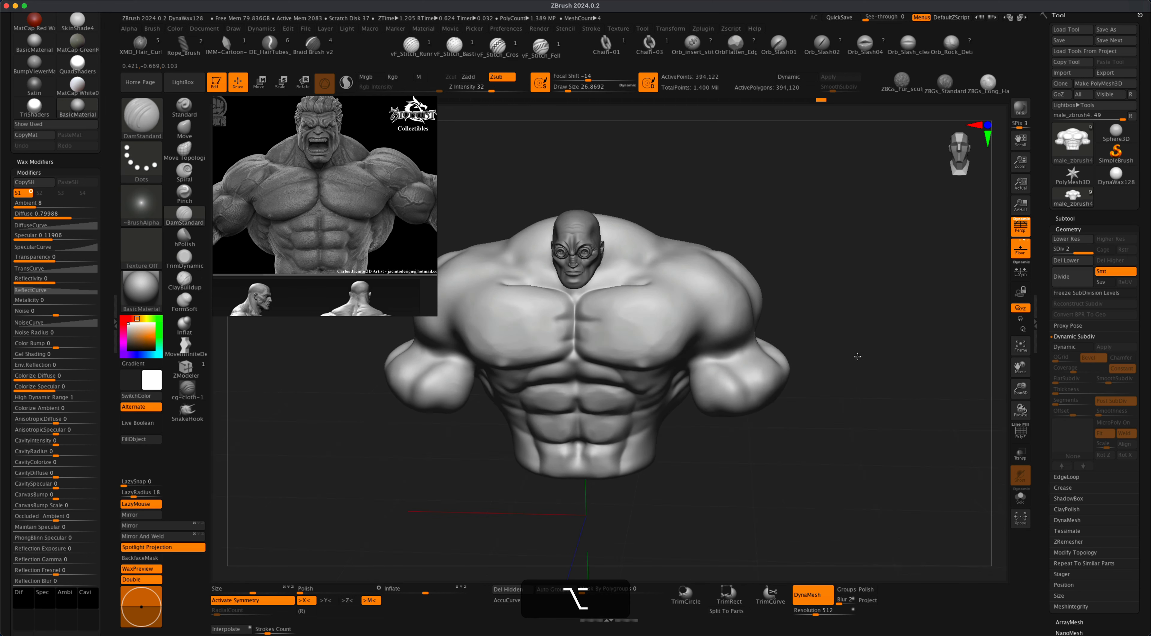
key("super+z")
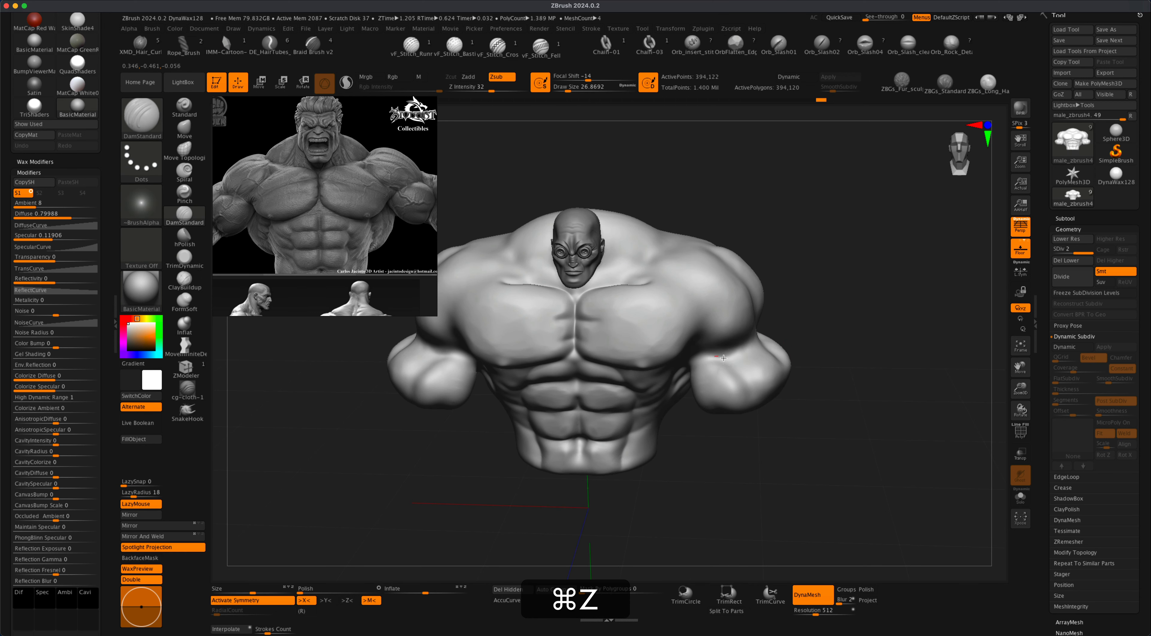
key("shift")
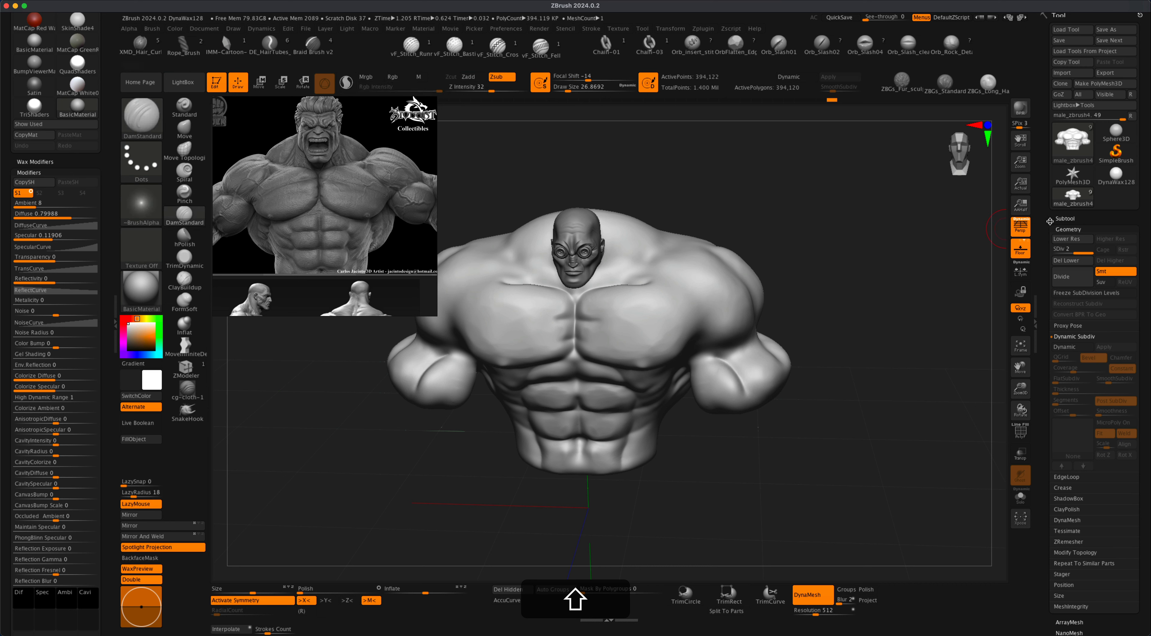
- Show the hidden forearm and hand subtools attached to the torso's arms
left_click(1065, 218)
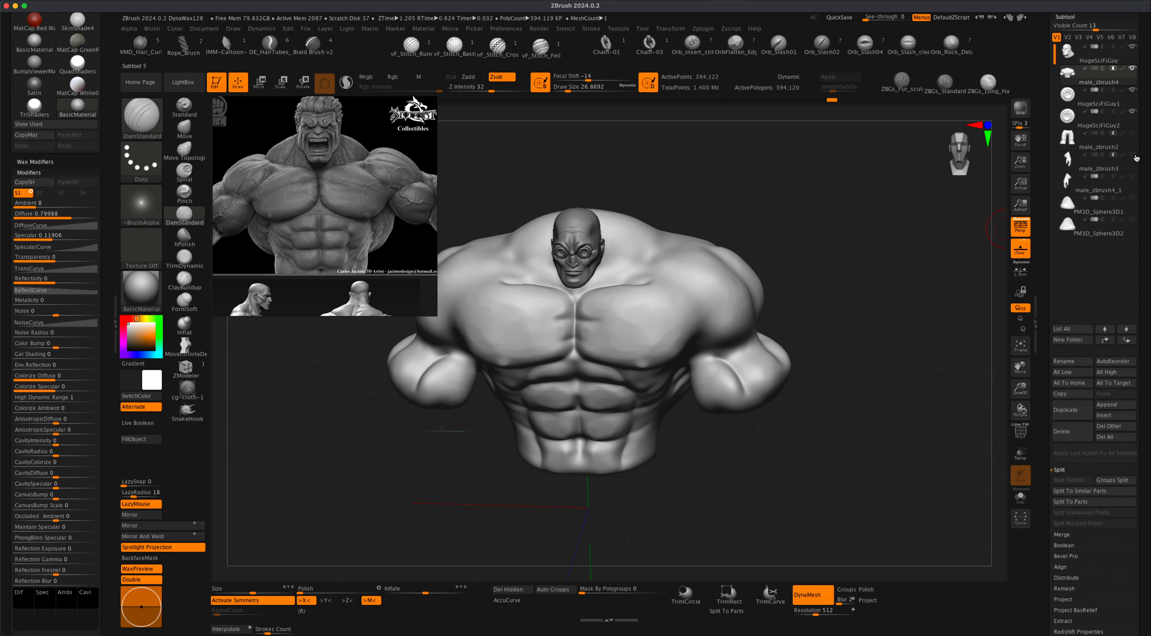
left_click(1133, 154)
left_click(1133, 176)
left_click_drag(885, 303, 879, 309)
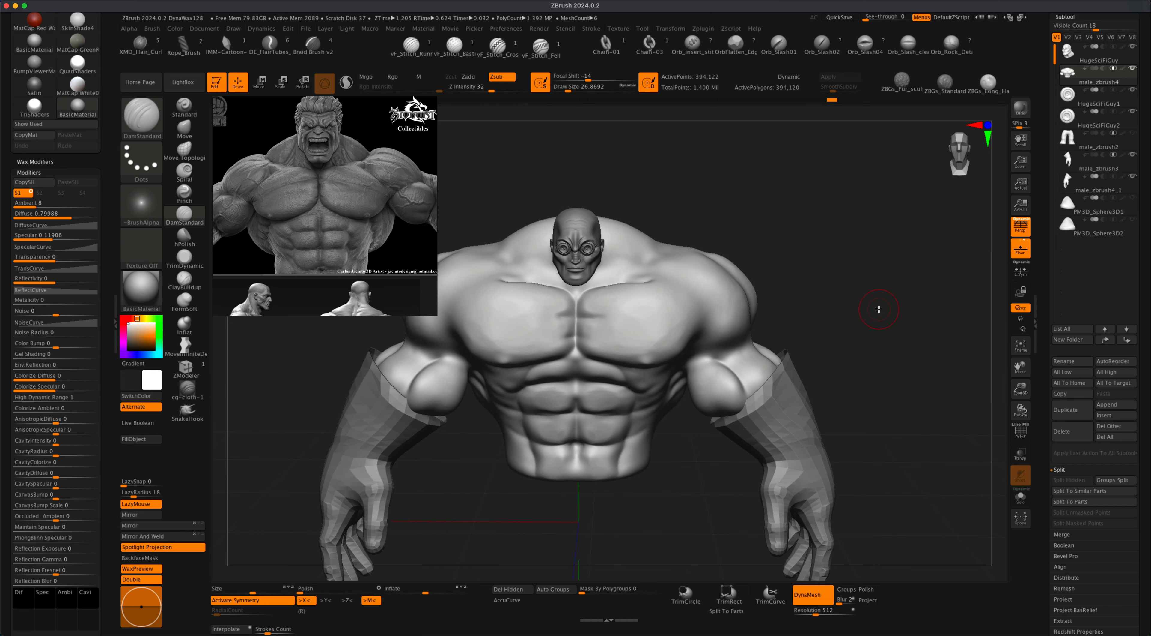
- Reshape the upper arms near the elbows with the Move brush at draw size about 82 so they fit the forearms
left_click(189, 134)
key("s")
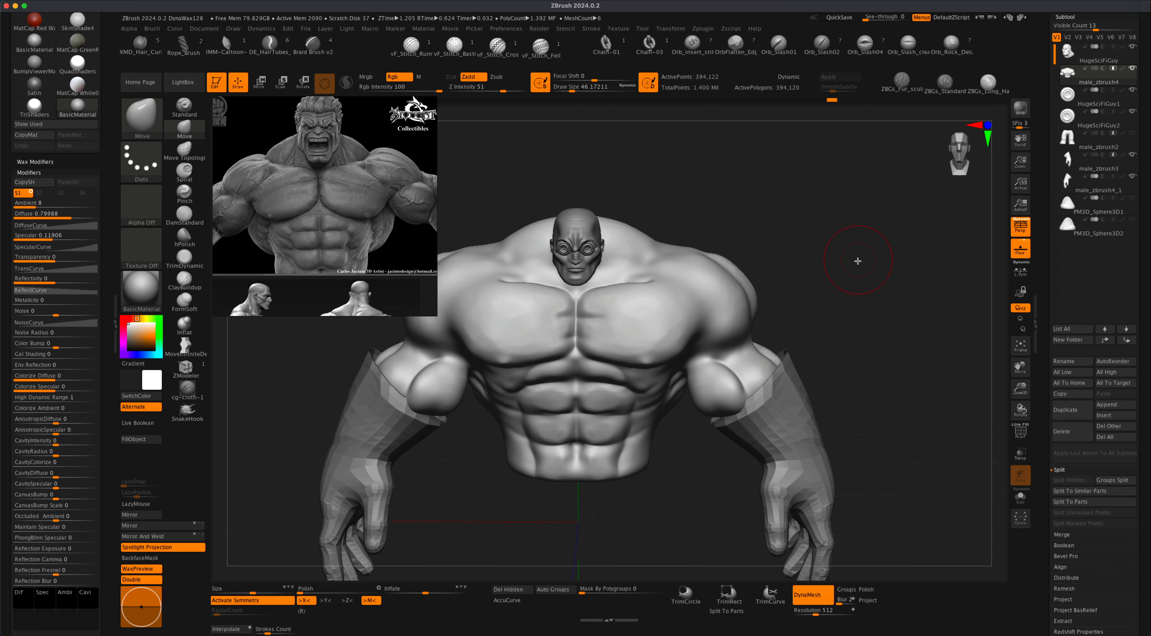
left_click_drag(859, 261, 854, 271)
key("s")
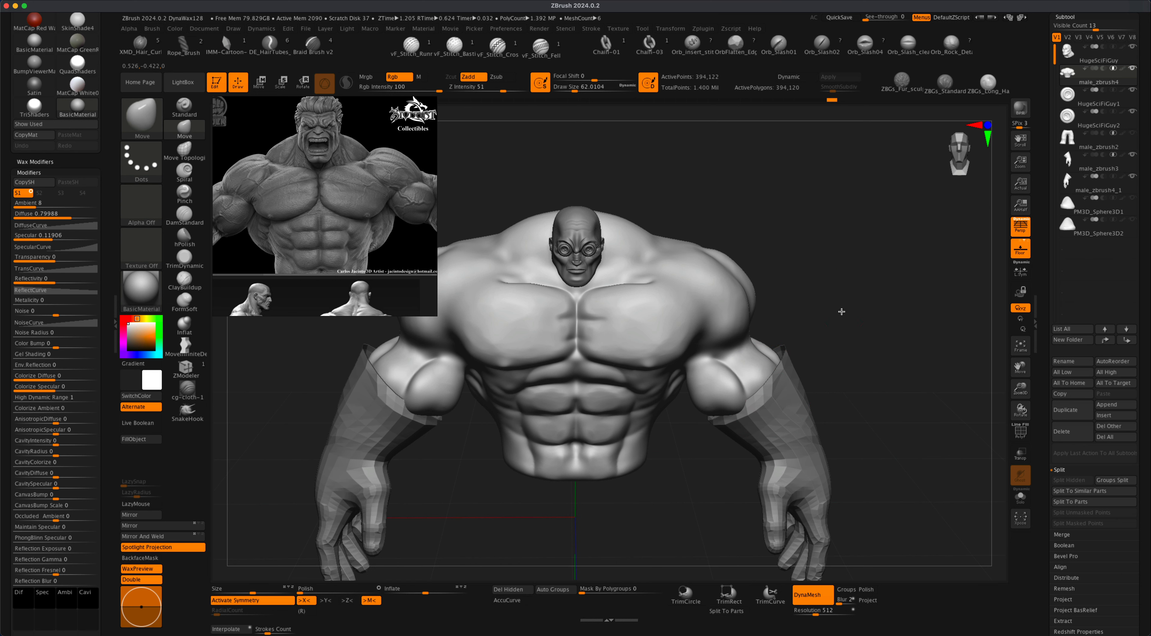
right_click_drag(743, 378, 733, 391)
left_click_drag(715, 417, 713, 421)
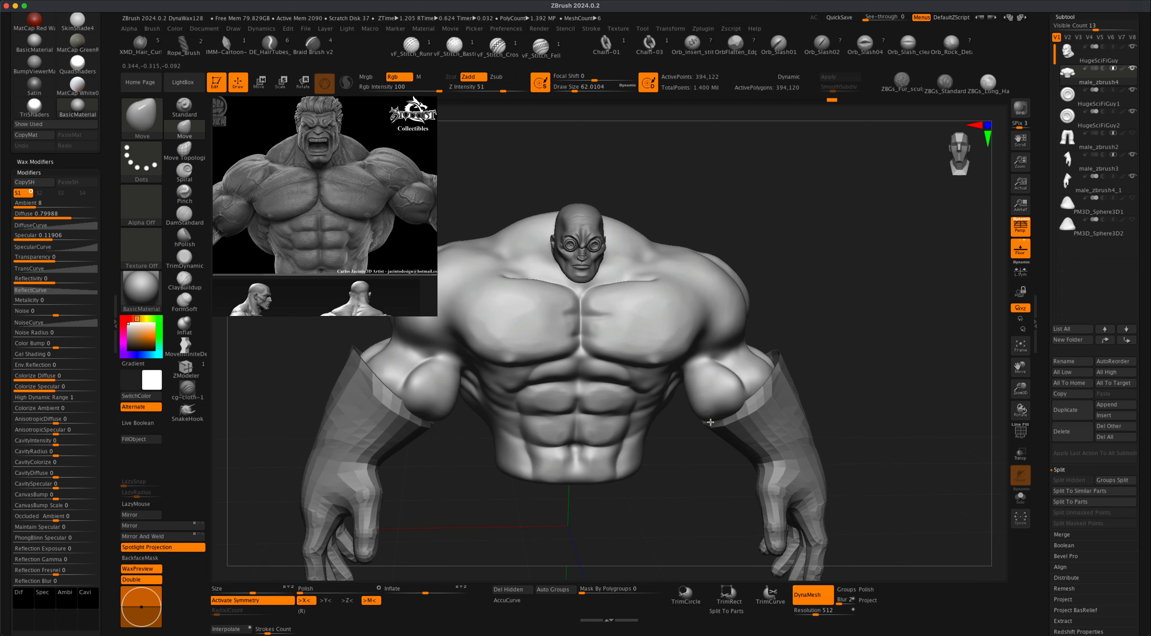
mouse_move(856, 302)
left_mouse_down("alt+shift")
mouse_move(859, 314)
mouse_move(864, 293)
left_mouse_up("alt+shift")
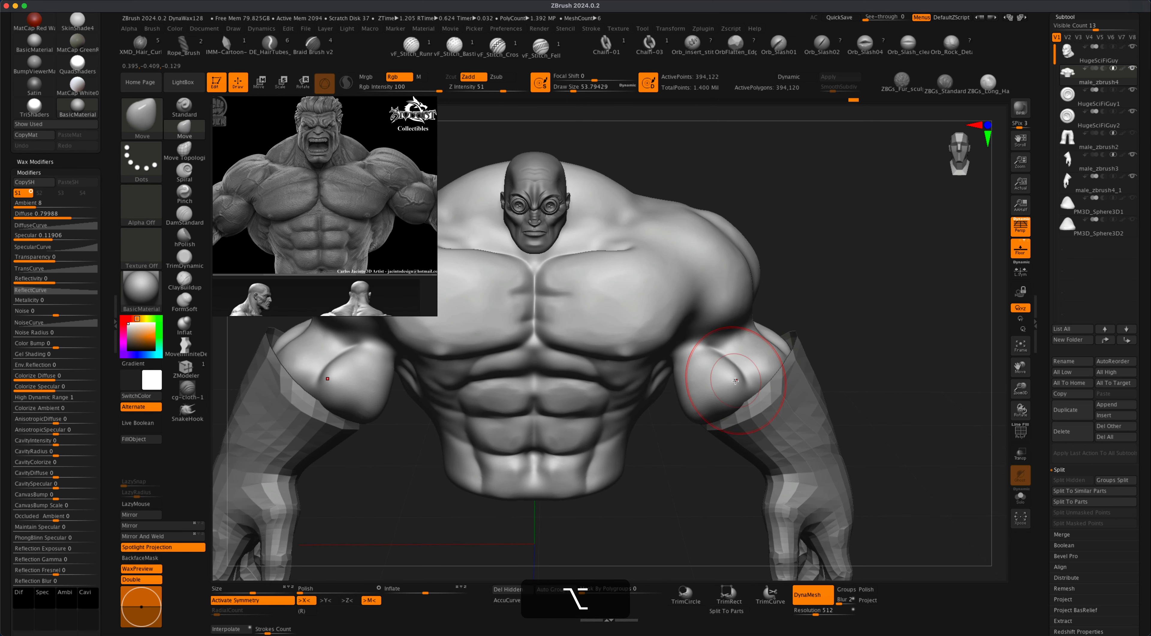
- Flatten the lower ends of the upper arms with TrimDynamic at draw size about 54 and undo the last stroke
left_click(181, 259)
key("s")
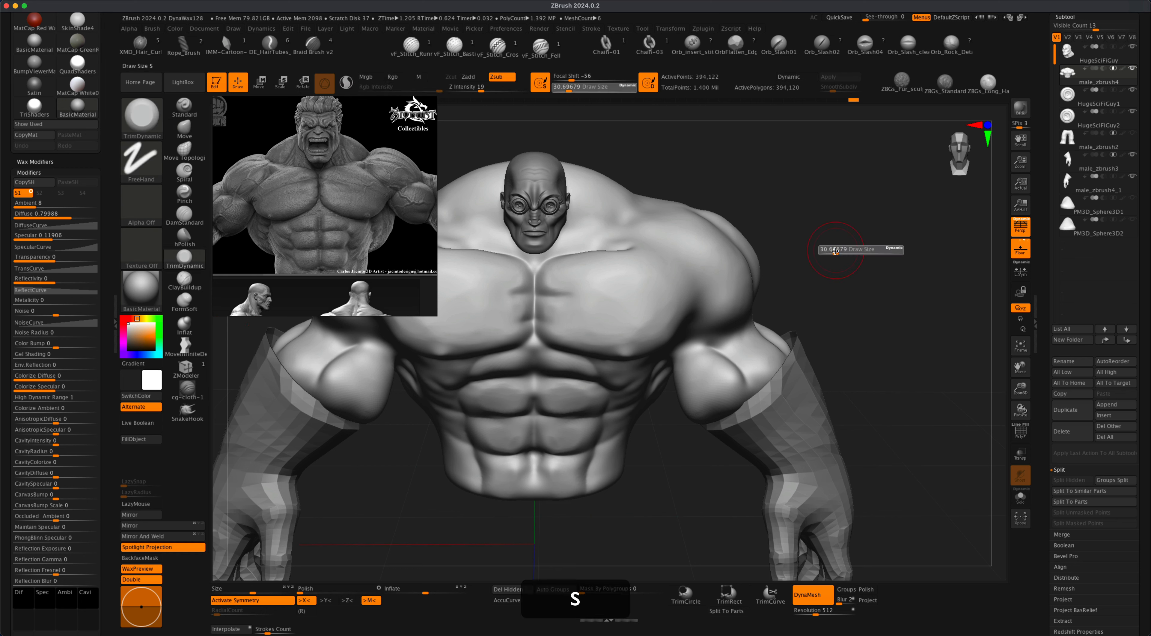
mouse_move(727, 379)
left_mouse_down()
mouse_move(718, 397)
mouse_move(753, 376)
left_mouse_up()
mouse_move(804, 327)
left_mouse_down()
mouse_move(810, 315)
mouse_move(687, 419)
mouse_move(704, 417)
left_mouse_up()
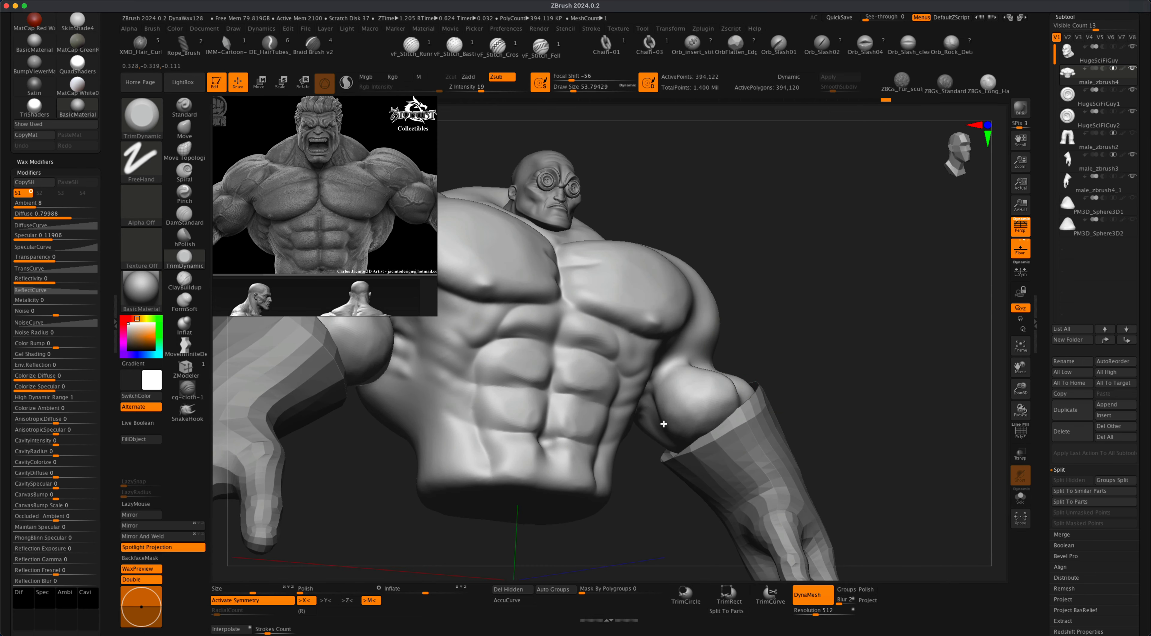
key("super+z")
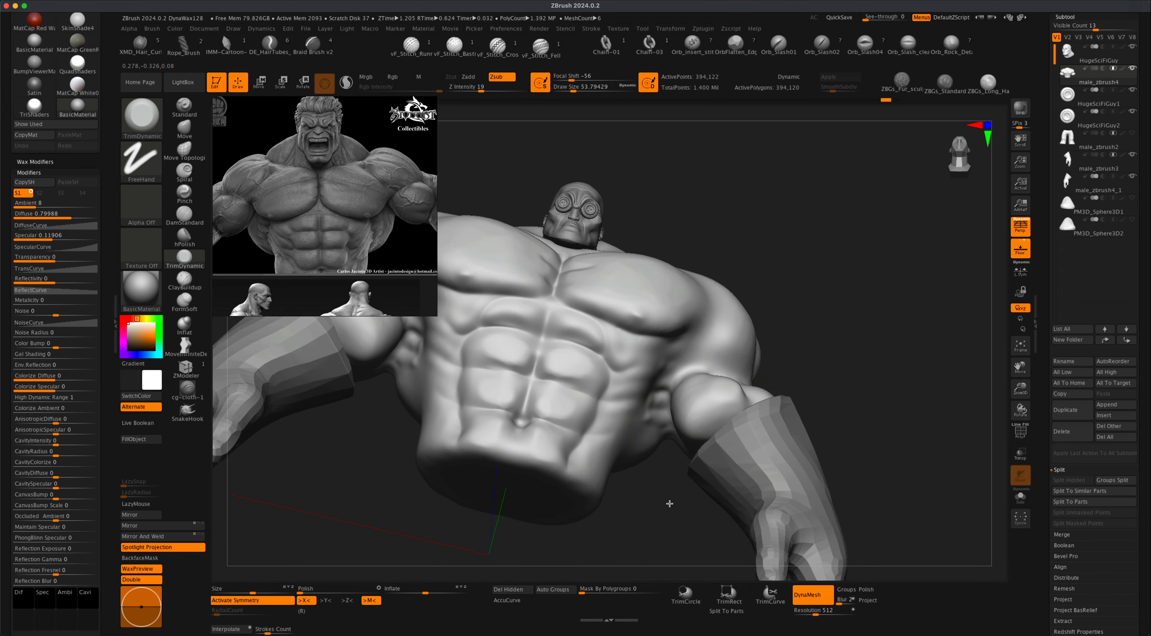
- Refine the inner elbow muscles with TrimDynamic, using draw sizes of about 37 and 54, and smooth the surface
mouse_move(670, 503)
left_mouse_down()
mouse_move(686, 504)
mouse_move(733, 457)
left_mouse_up()
key("s")
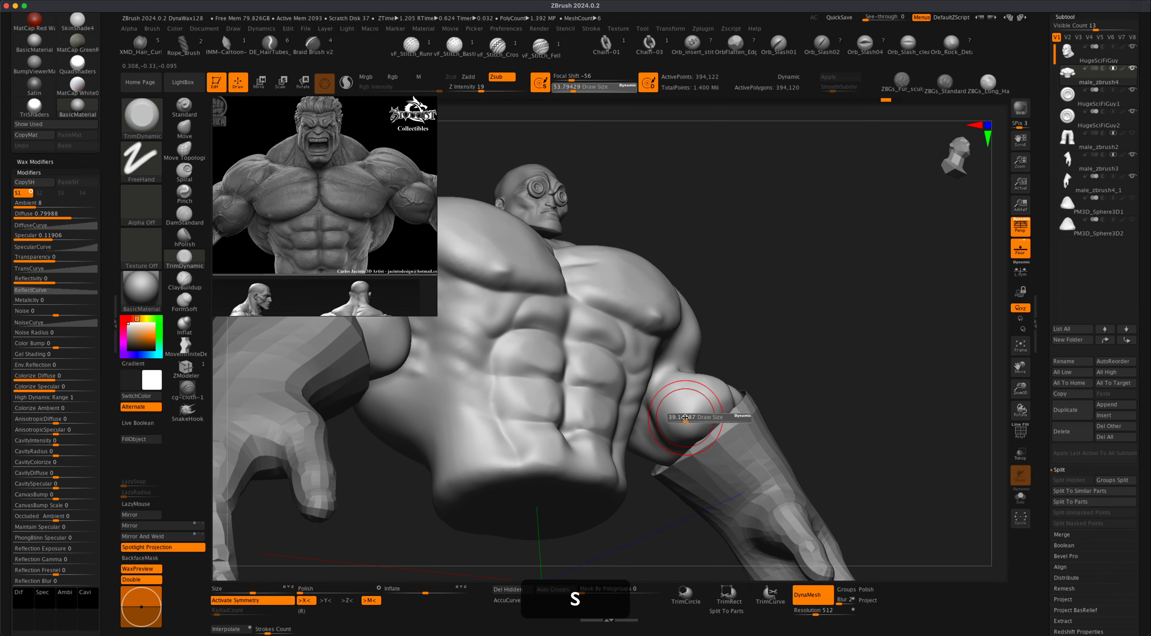
left_click_drag(685, 418, 676, 418)
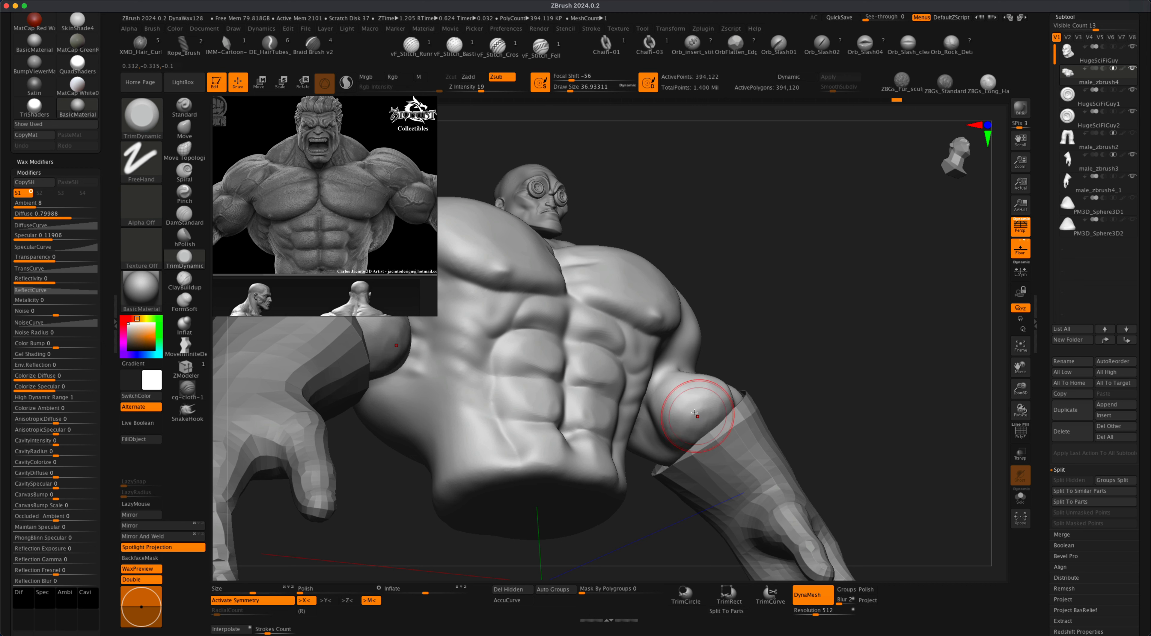
key("s")
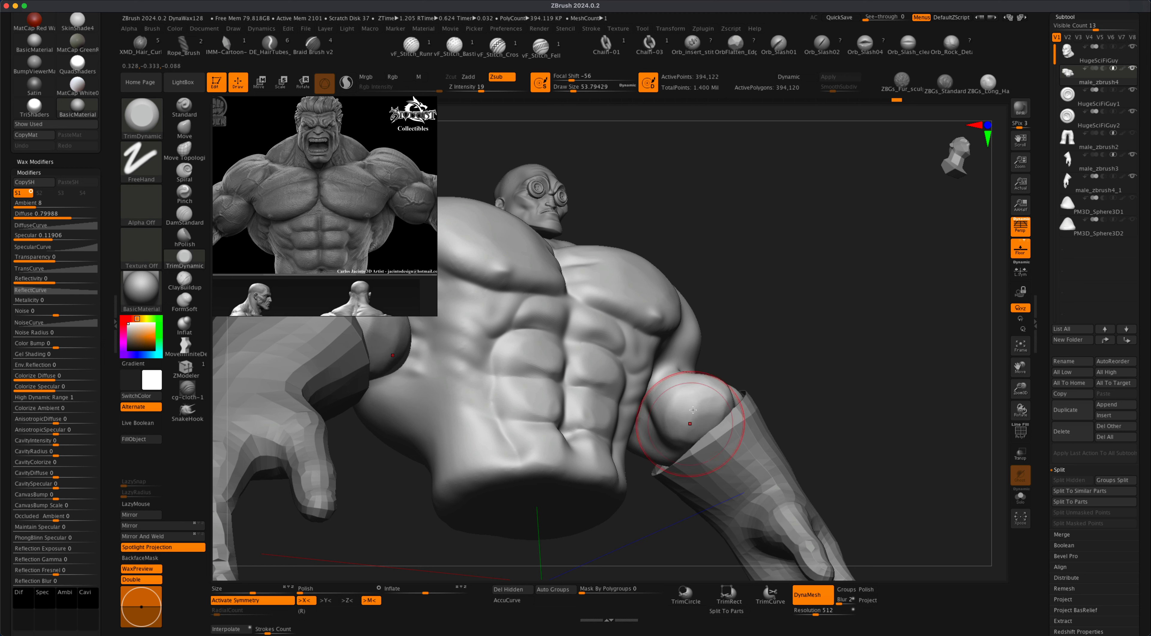
left_click_drag(795, 342, 745, 392)
key("shift")
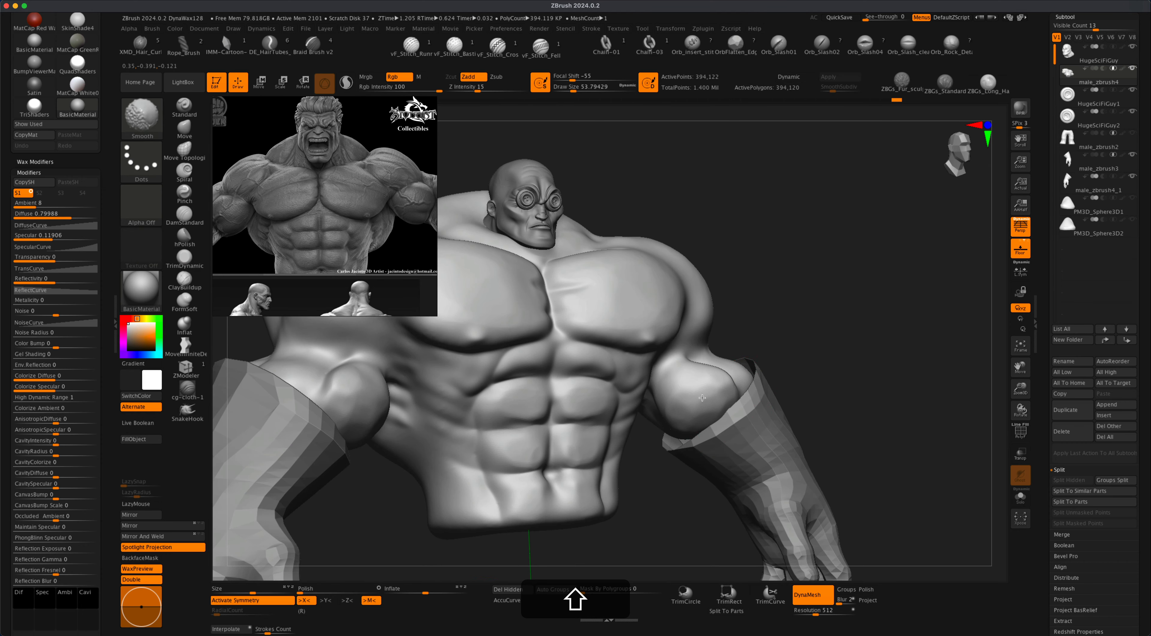
left_click_drag(827, 331, 794, 337)
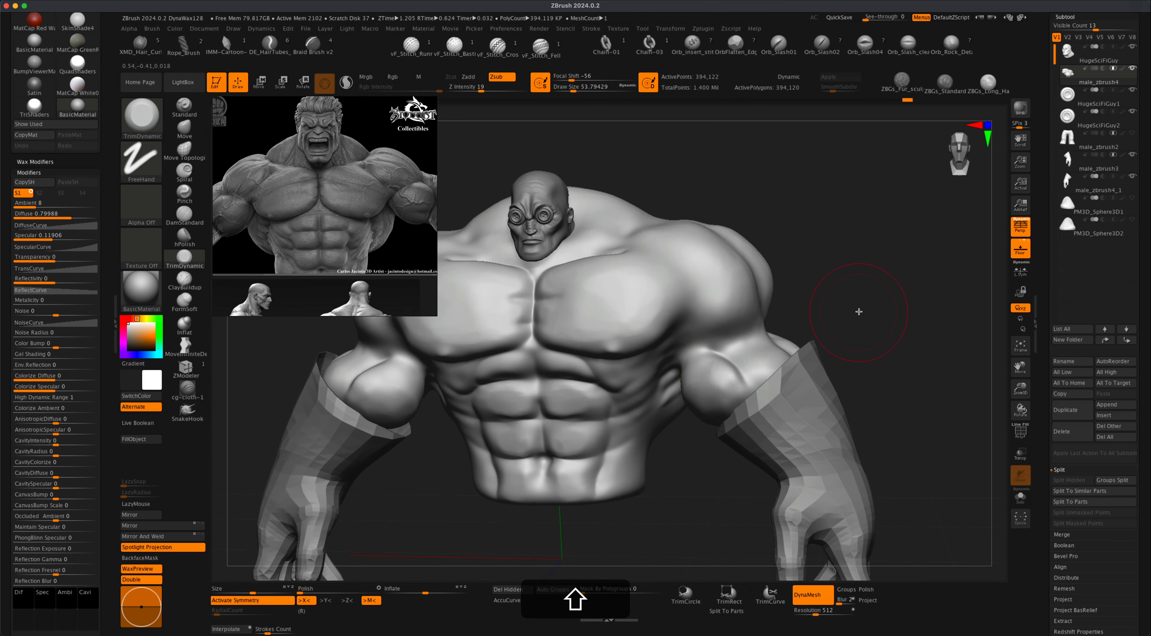
- Try carving the lower back from behind with the DamStandard brush and undo the last three strokes
left_click_drag(859, 312, 651, 275, "alt")
left_click_drag(804, 291, 599, 309)
left_click_drag(783, 465, 612, 401, "alt+shift")
key("super+z")
key("super+z")
key("super+z")
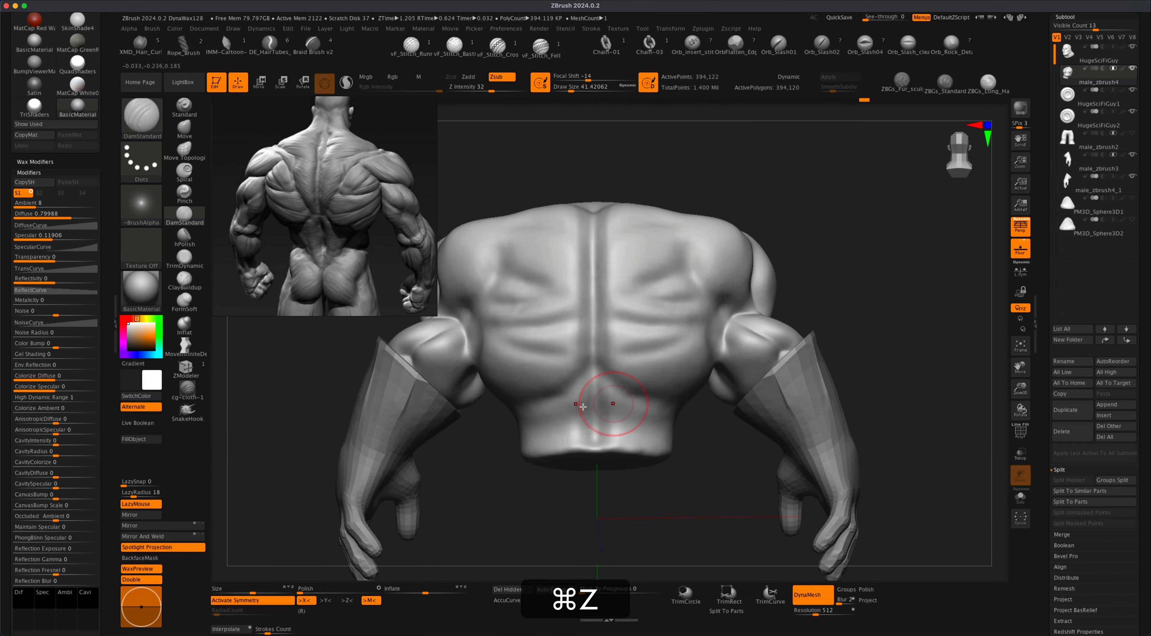
- Carve the shoulder-blade, spine and latissimus creases across the back with the DamStandard brush
key("b")
key("d")
key("s")
mouse_move(805, 193)
left_mouse_down()
mouse_move(751, 152)
mouse_move(603, 244)
mouse_move(829, 233)
mouse_move(600, 257)
mouse_move(738, 280)
mouse_move(856, 242)
mouse_move(916, 246)
left_mouse_up()
mouse_move(916, 246)
left_mouse_down()
mouse_move(787, 256)
mouse_move(846, 272)
mouse_move(840, 286)
mouse_move(440, 394)
left_mouse_up()
- Flatten the planes of the carved back muscles with TrimDynamic at draw size about 20
key("b")
key("t")
key("d")
key("s")
left_click_drag(769, 378, 760, 378)
left_click_drag(851, 225, 830, 220, "alt")
left_click_drag(681, 423, 688, 375)
left_click_drag(907, 312, 868, 287, "alt")
- Enlarge the TrimDynamic draw size to about 46 and flatten the rear shoulders, latissimus and lower-back muscles
key("s")
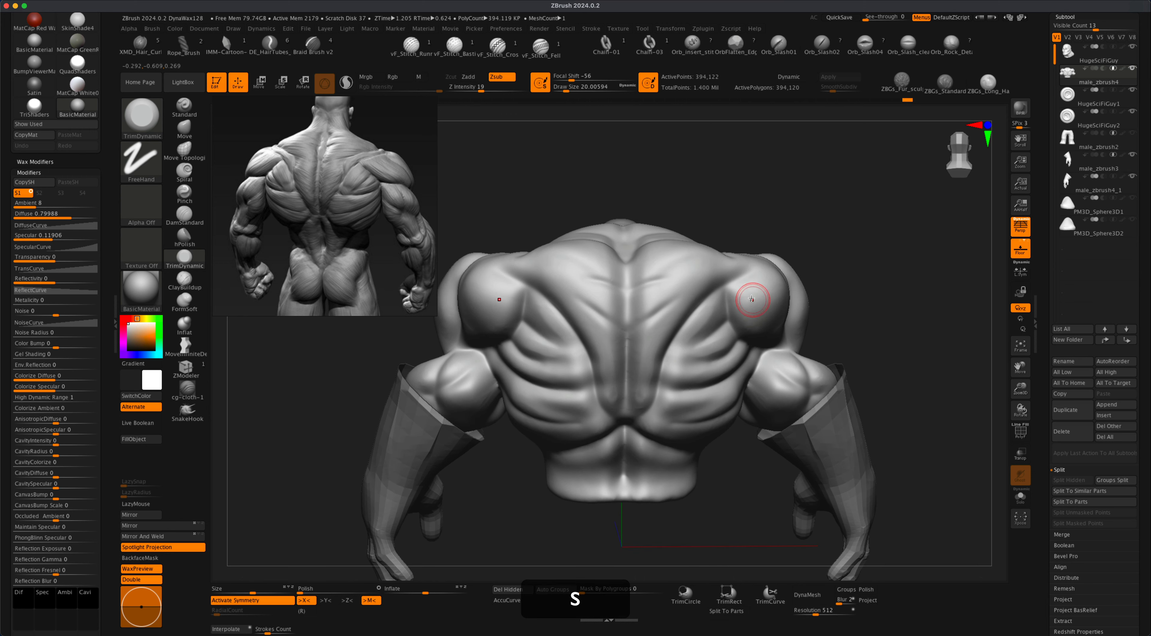
left_click_drag(754, 300, 776, 301)
left_click_drag(769, 351, 780, 371, "alt")
left_click_drag(699, 366, 715, 348)
mouse_move(646, 196)
left_mouse_down()
mouse_move(643, 334)
mouse_move(757, 260)
left_mouse_up()
left_click_drag(903, 261, 831, 264)
left_click_drag(864, 304, 934, 340)
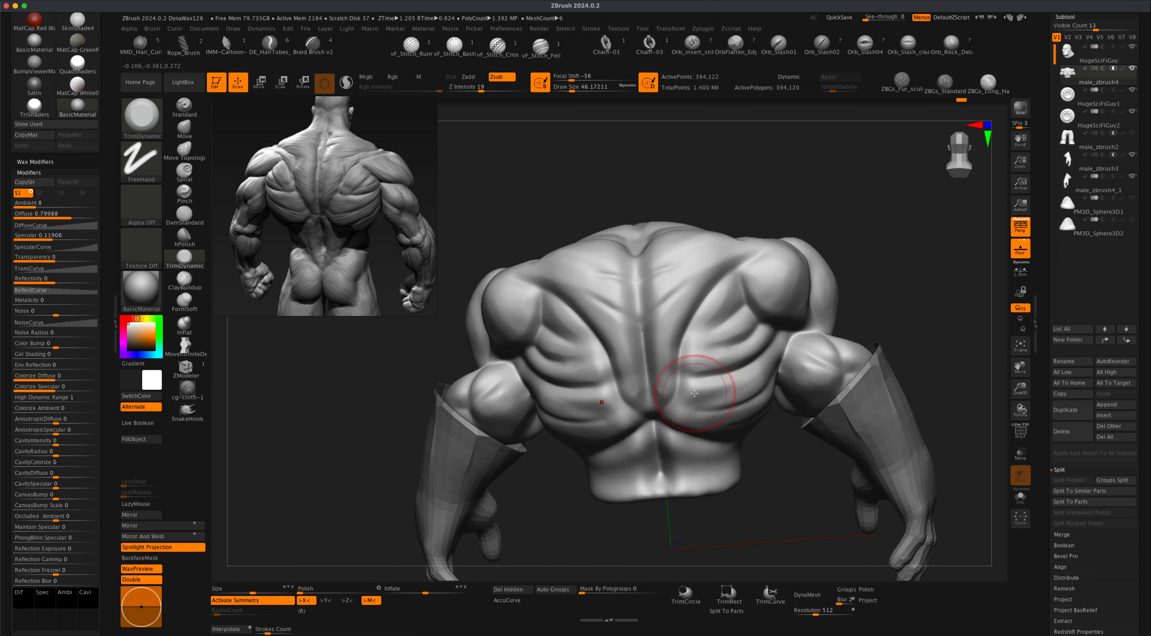
right_click_drag(674, 443, 662, 408, "alt")
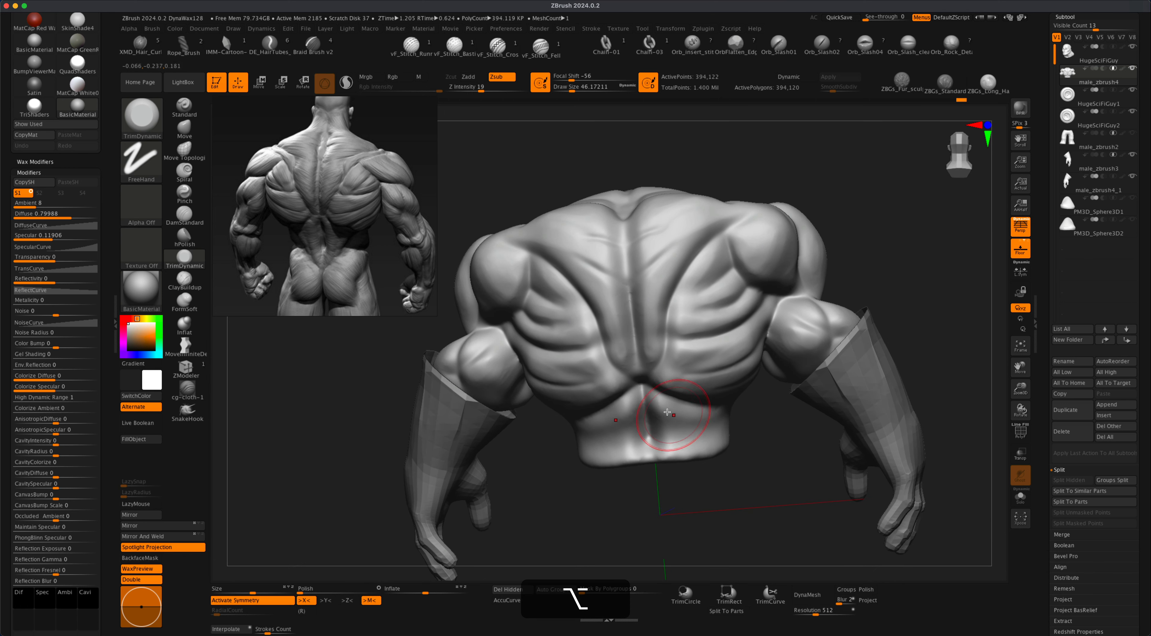
left_click_drag(769, 427, 782, 425)
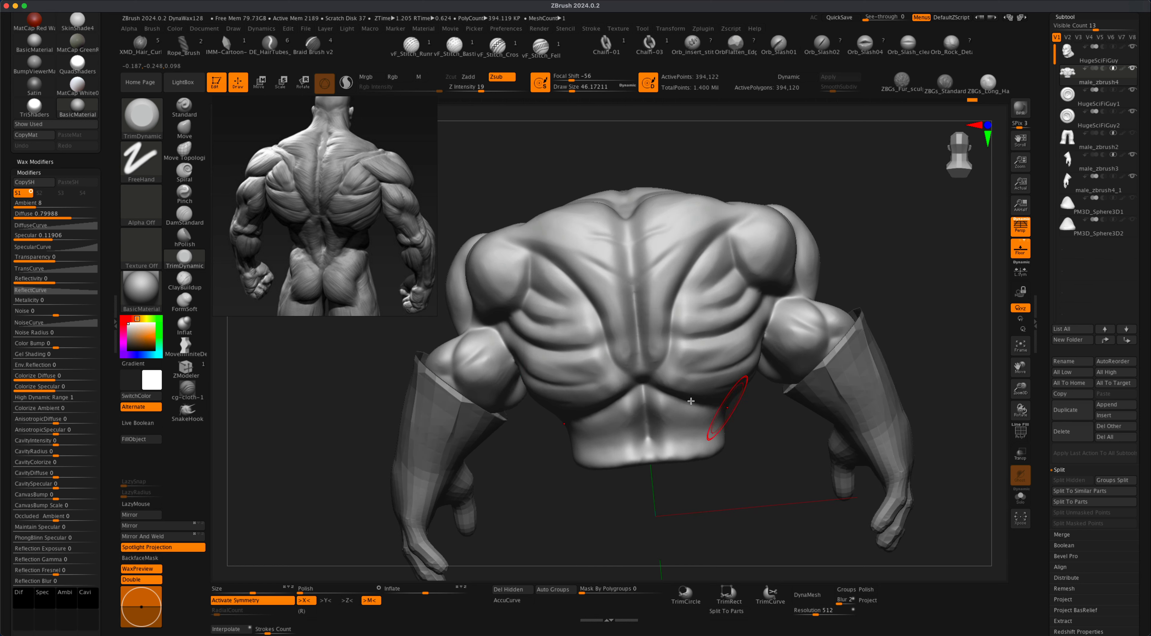
mouse_move(804, 465)
left_mouse_down("shift")
mouse_move(723, 488)
mouse_move(764, 470)
mouse_move(868, 373)
left_mouse_up("shift")
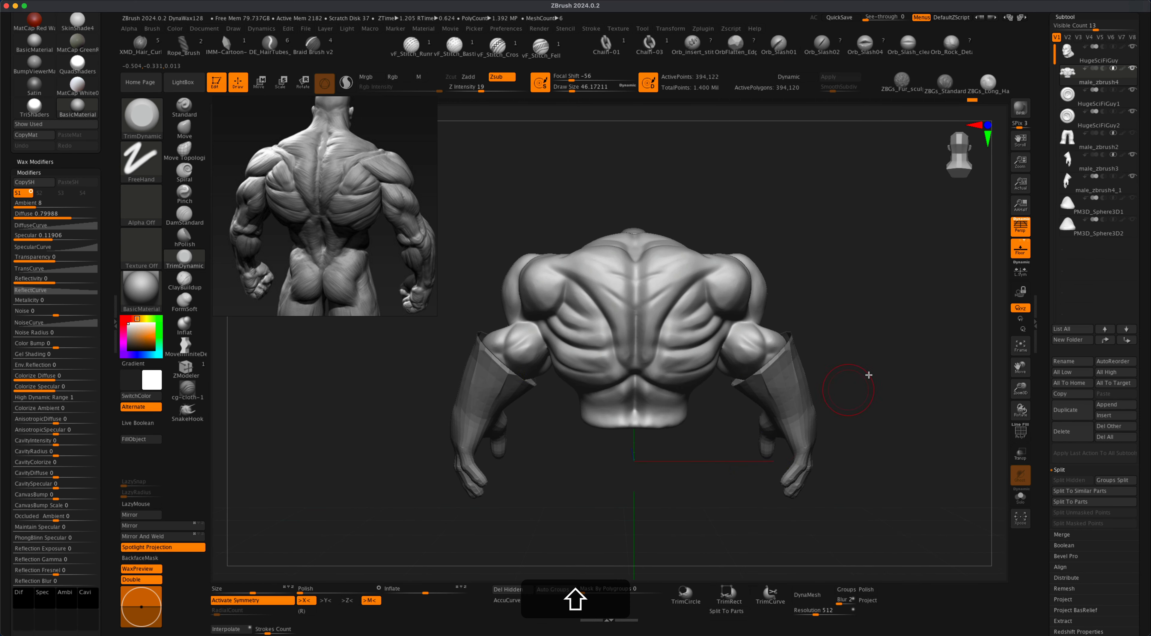
- Apply ClayPolish from the geometry settings to the torso subtool
left_click_drag(962, 336, 949, 347, "alt")
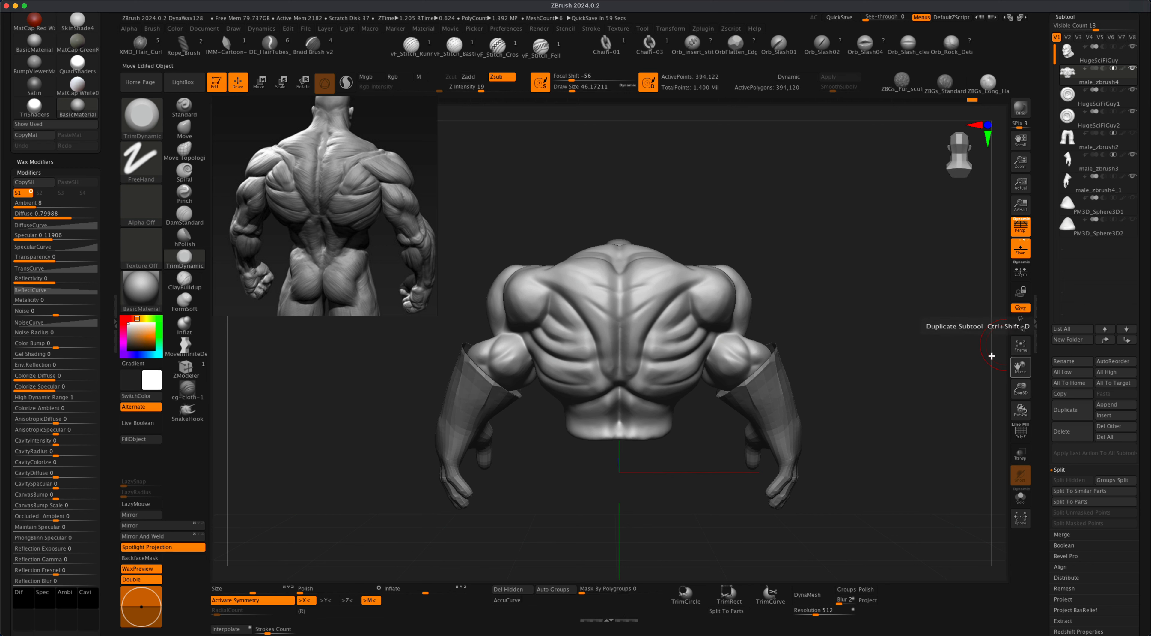
scroll(1148, 335, "down", 4)
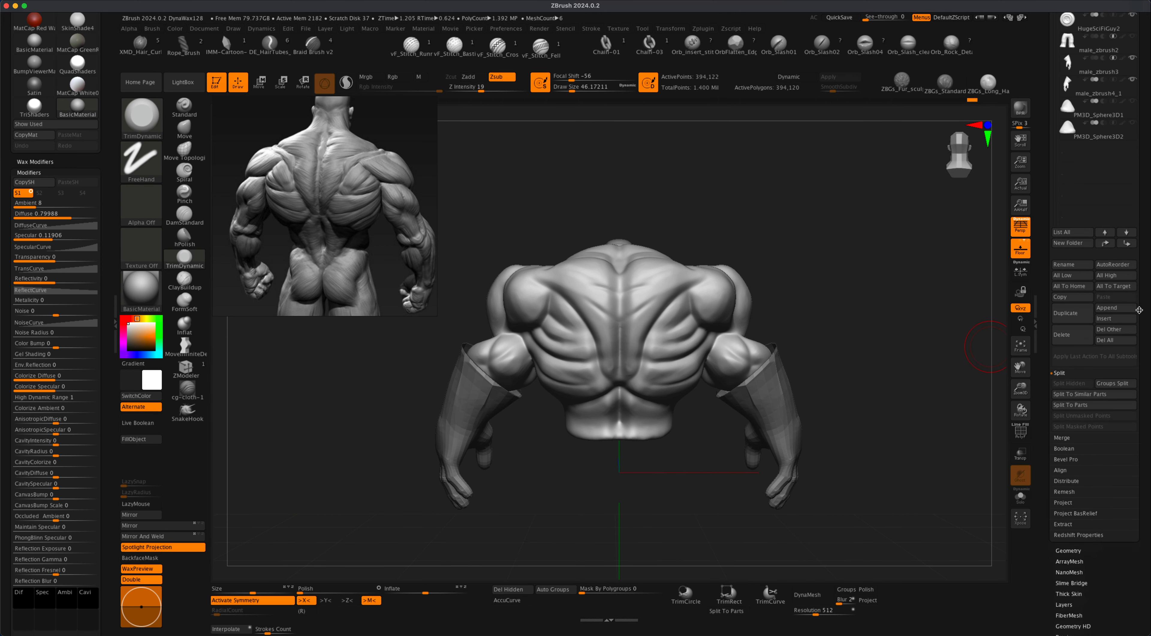
left_click(1065, 550)
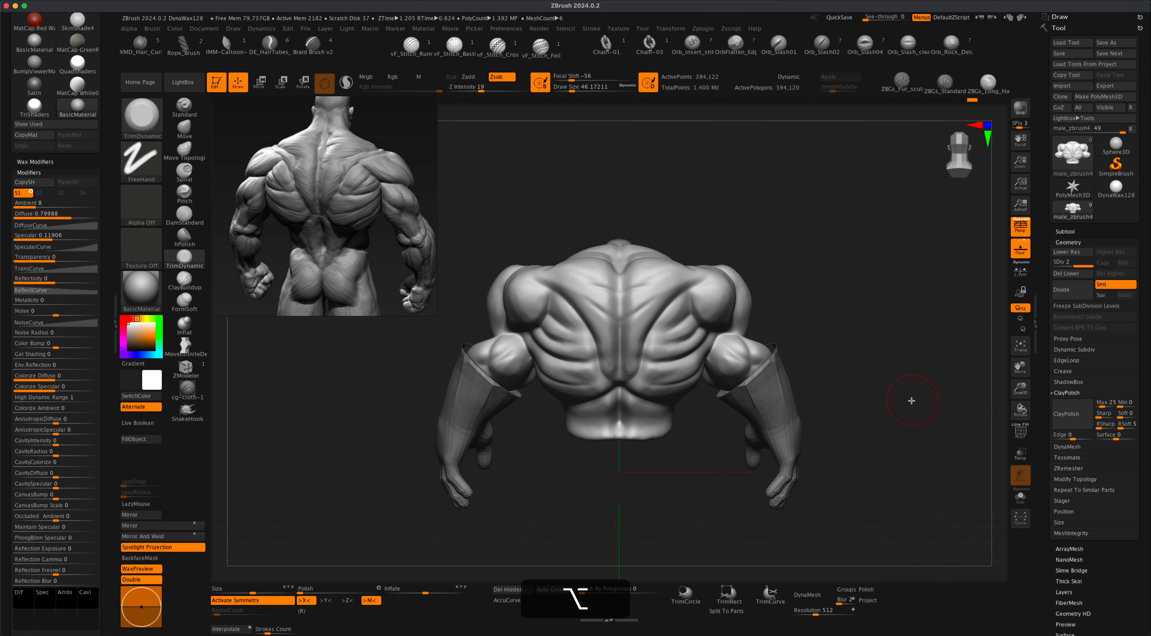
left_click_drag(910, 400, 913, 408, "alt")
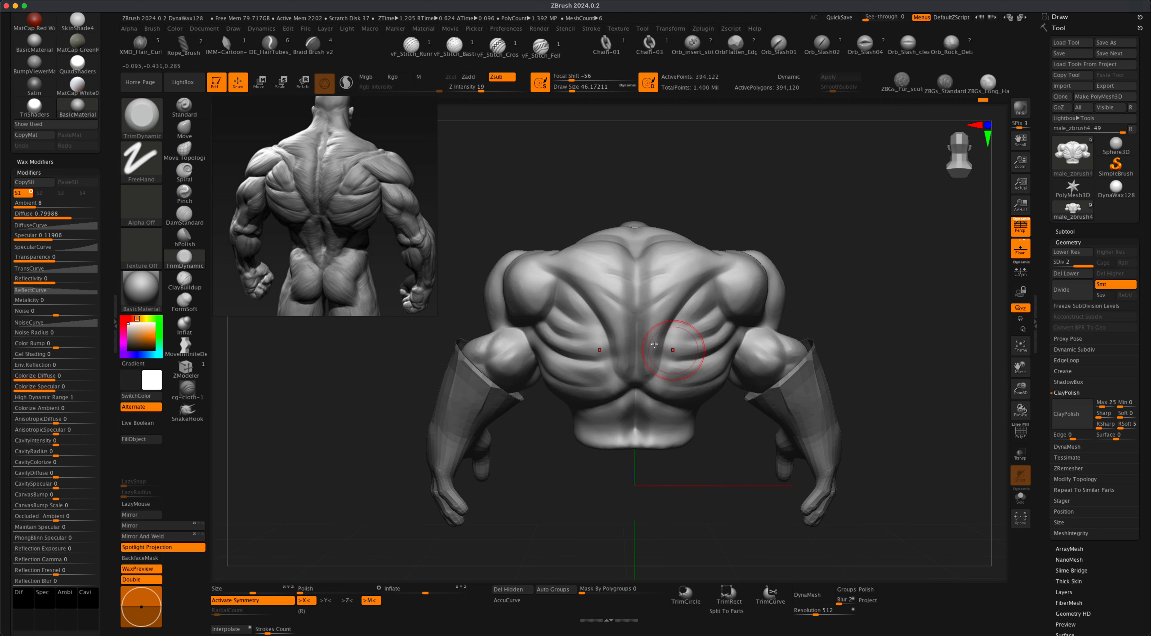
- Examine the polished torso from behind and from the front, checking the back, chest and abdominal forms
mouse_move(859, 326)
left_mouse_down()
mouse_move(874, 334)
mouse_move(873, 412)
left_mouse_up()
left_click_drag(737, 497, 734, 489)
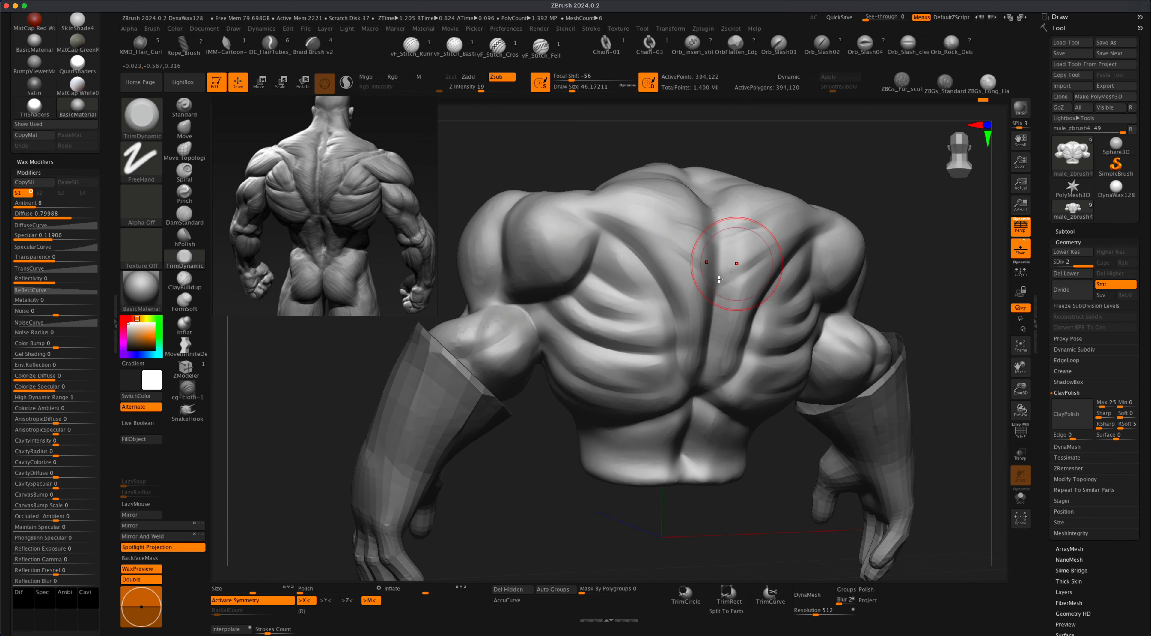
mouse_move(658, 361)
left_mouse_down("shift")
mouse_move(616, 343)
mouse_move(648, 358)
left_mouse_up("shift")
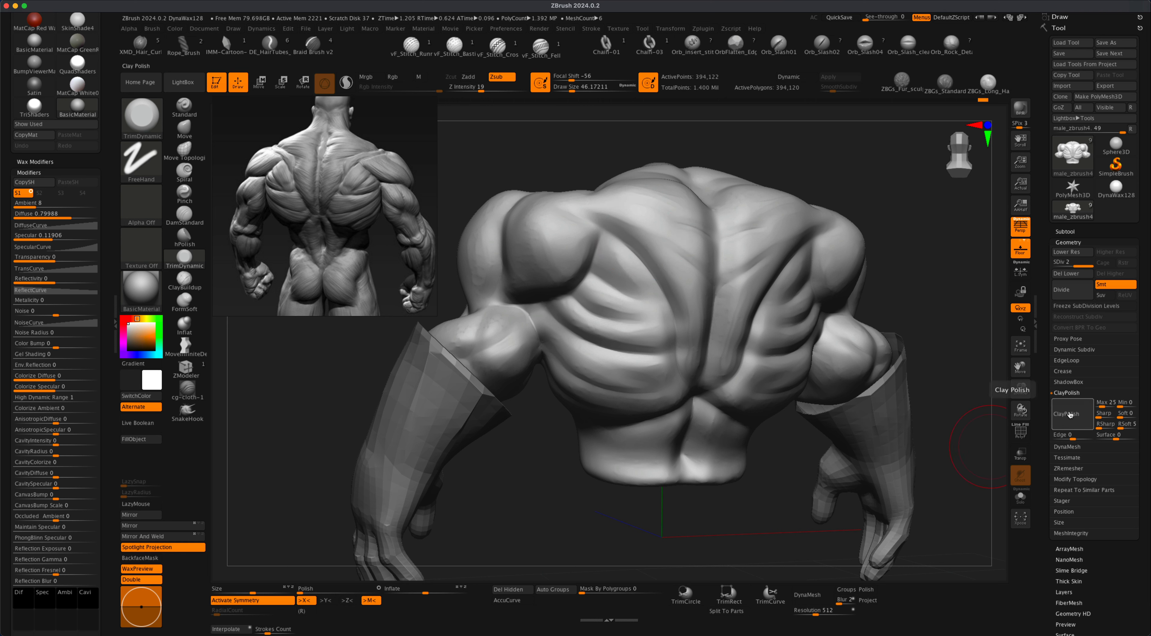
mouse_move(946, 458)
left_mouse_down("alt")
mouse_move(930, 406)
mouse_move(797, 442)
mouse_move(894, 445)
mouse_move(931, 425)
mouse_move(936, 438)
left_mouse_up("alt")
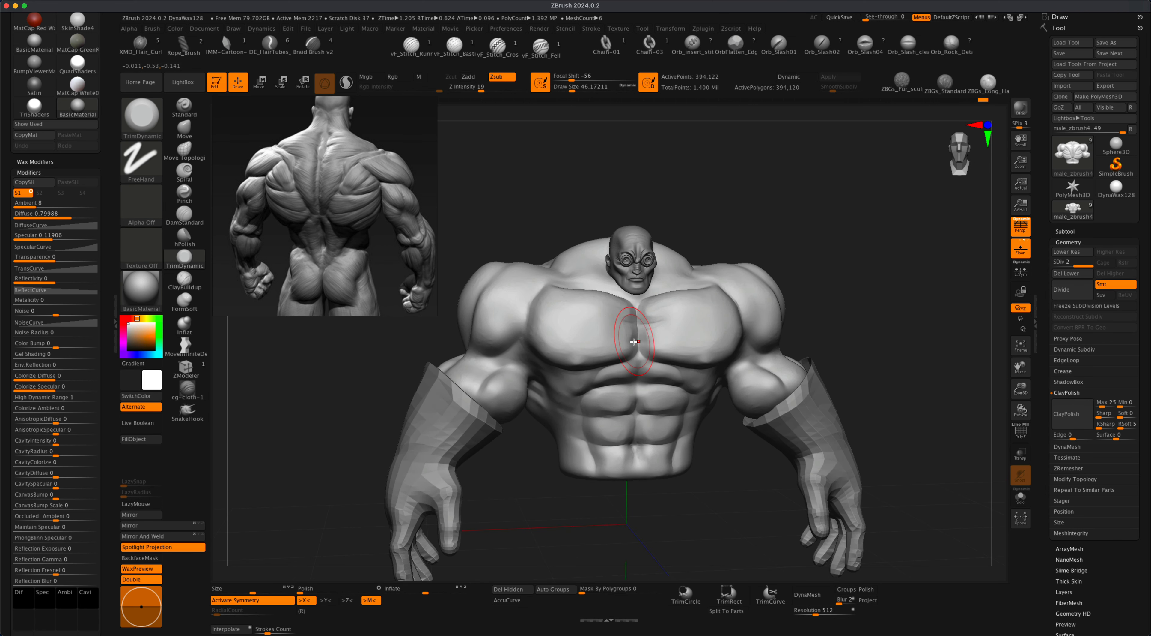
left_click_drag(715, 514, 746, 477)
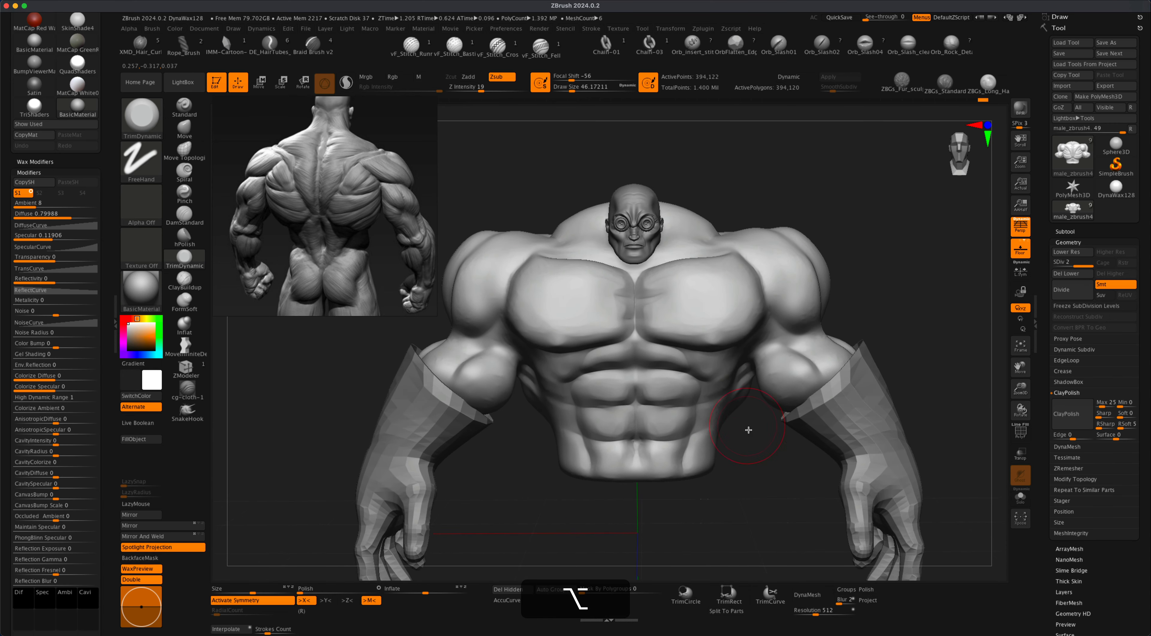
left_click_drag(749, 430, 745, 499, "alt")
left_click_drag(697, 471, 725, 513, "alt")
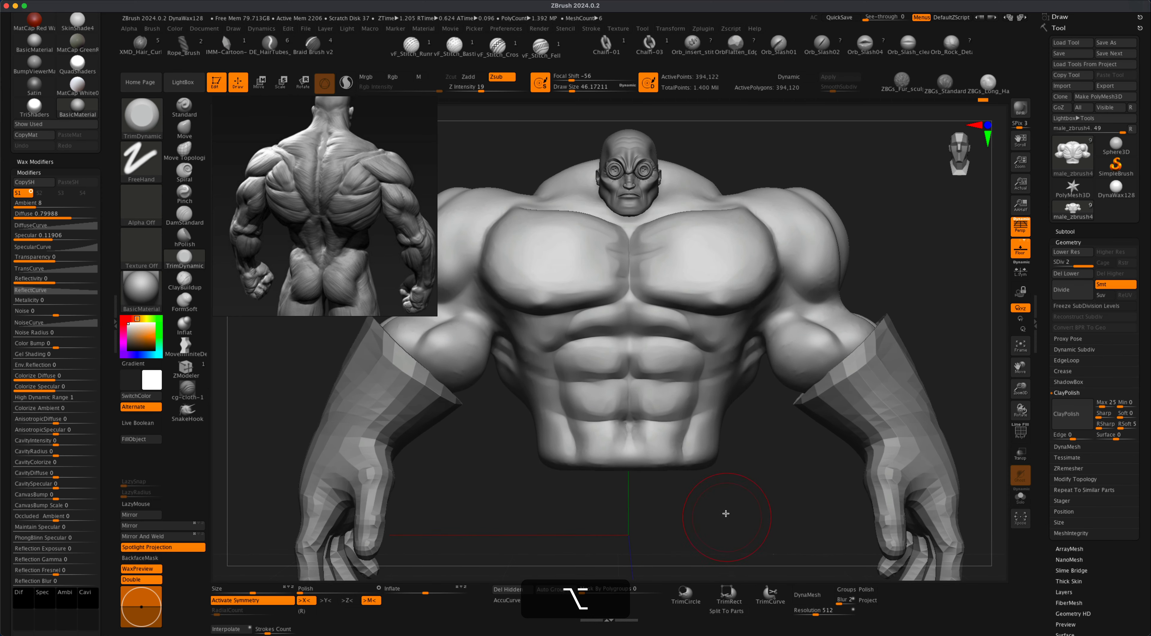
- Bring the front Hulk reference into view and carve the navel with DamStandard at draw size about 18
scroll(342, 239, "down", 3)
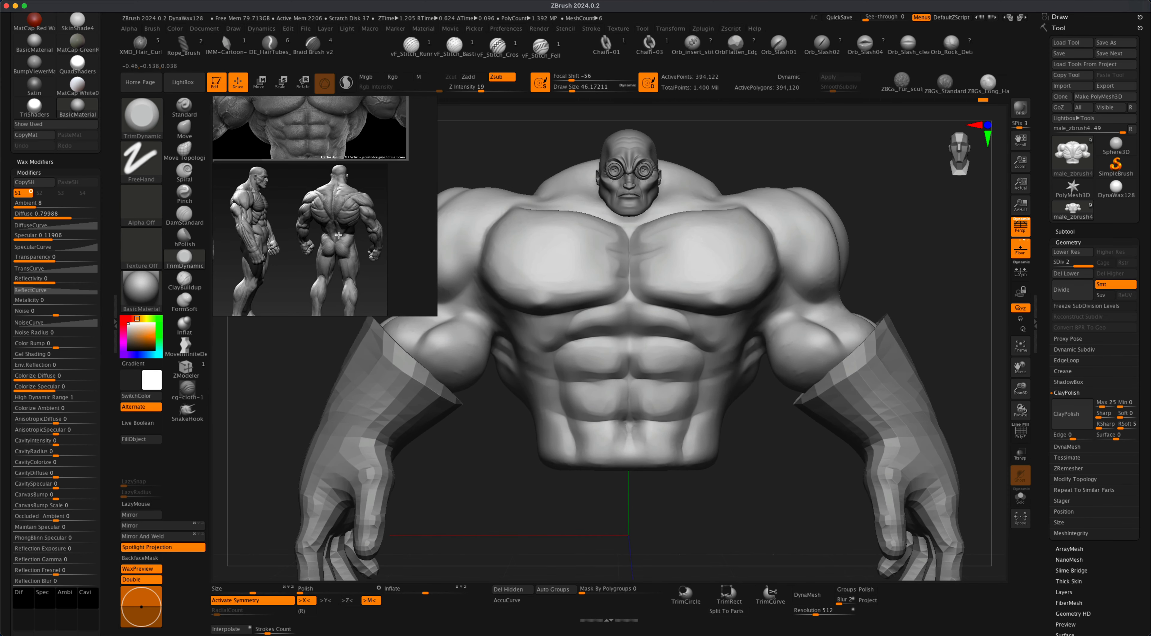
scroll(340, 236, "up", 5)
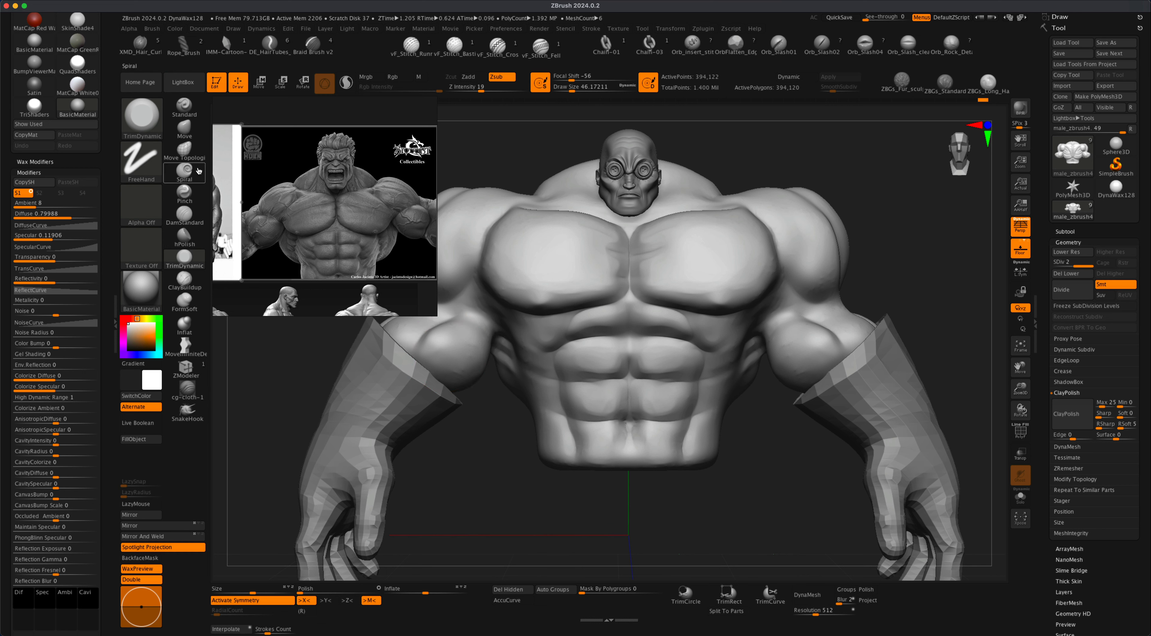
left_click(190, 225)
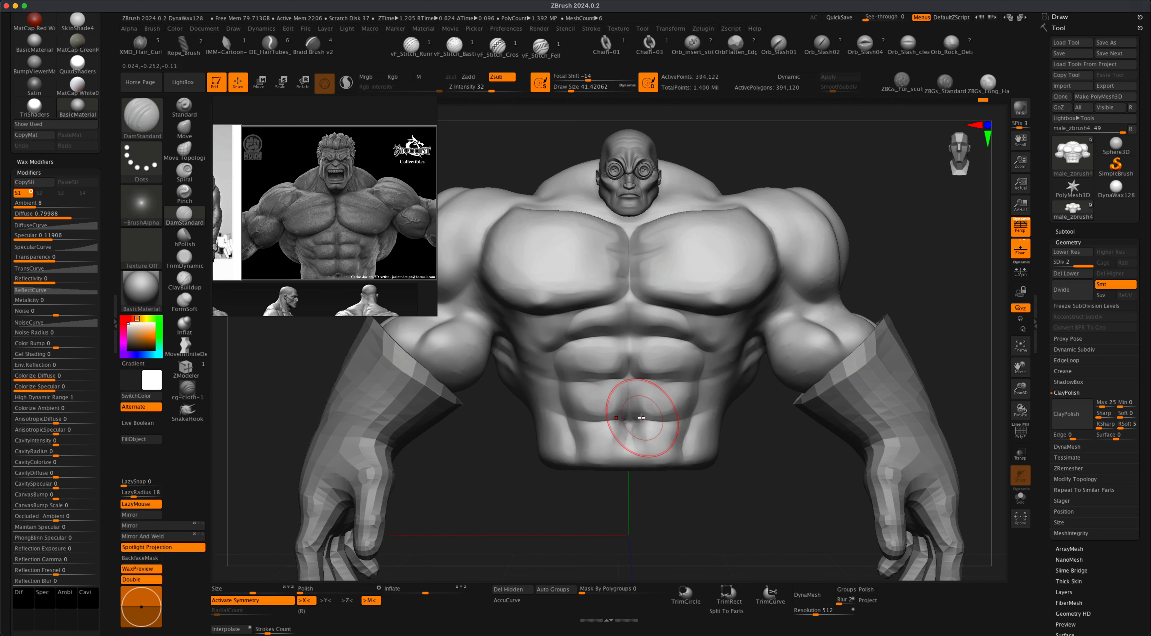
key("s")
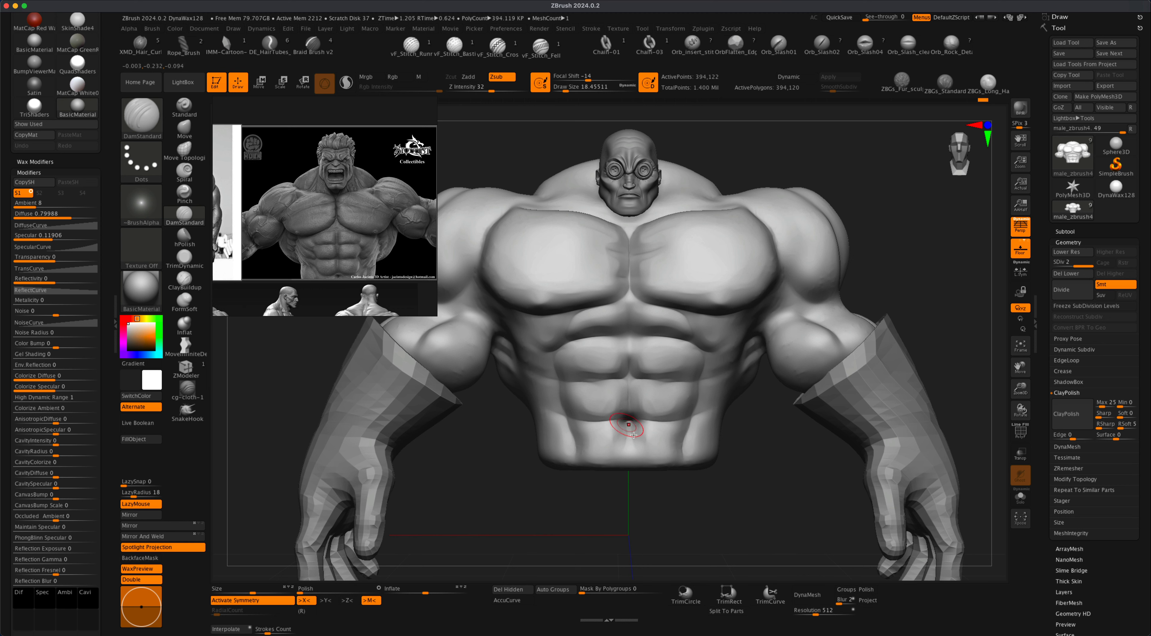
key("shift")
- Raise both nipples on the lower pectorals with inverted DamStandard strokes at draw size about 18 and smooth them
key("alt+super+z")
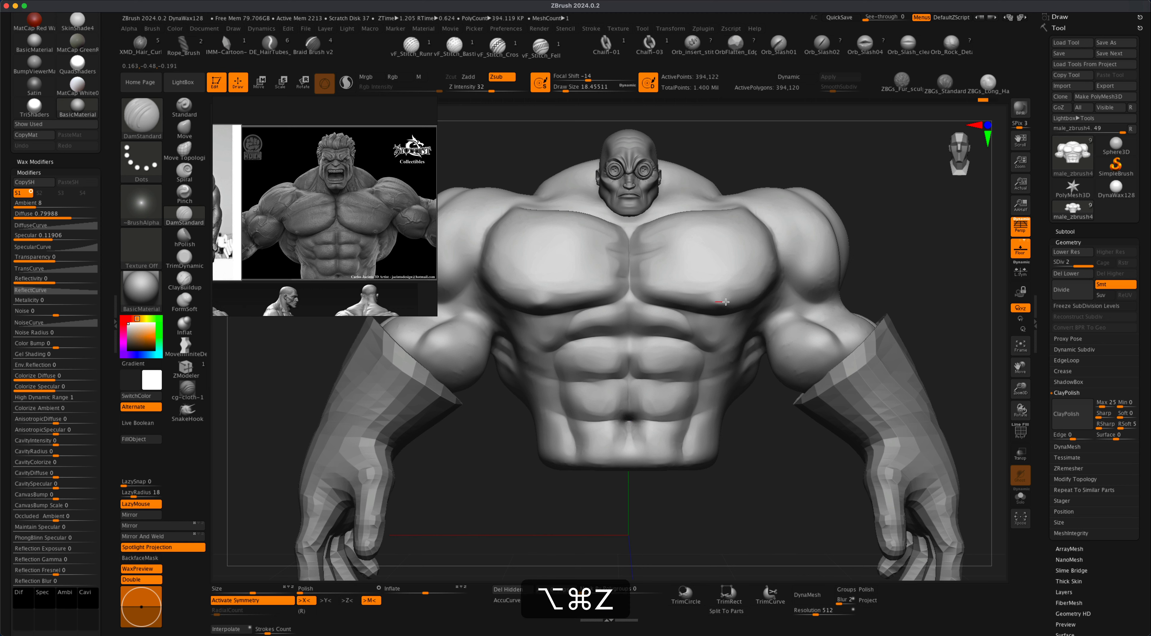
key("shift")
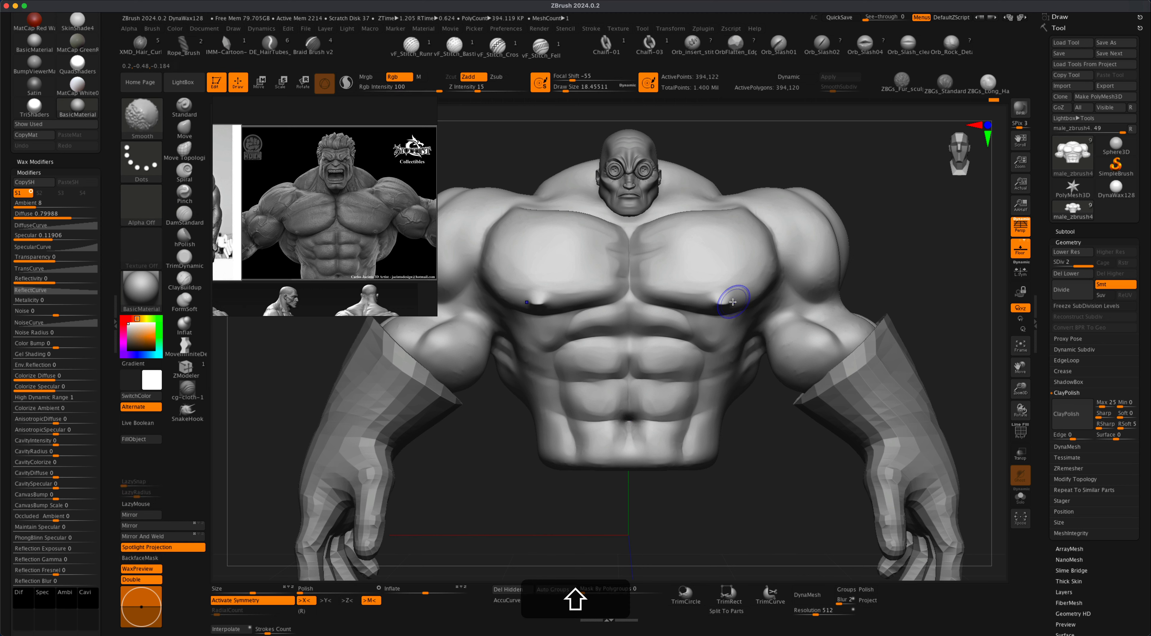
key("alt")
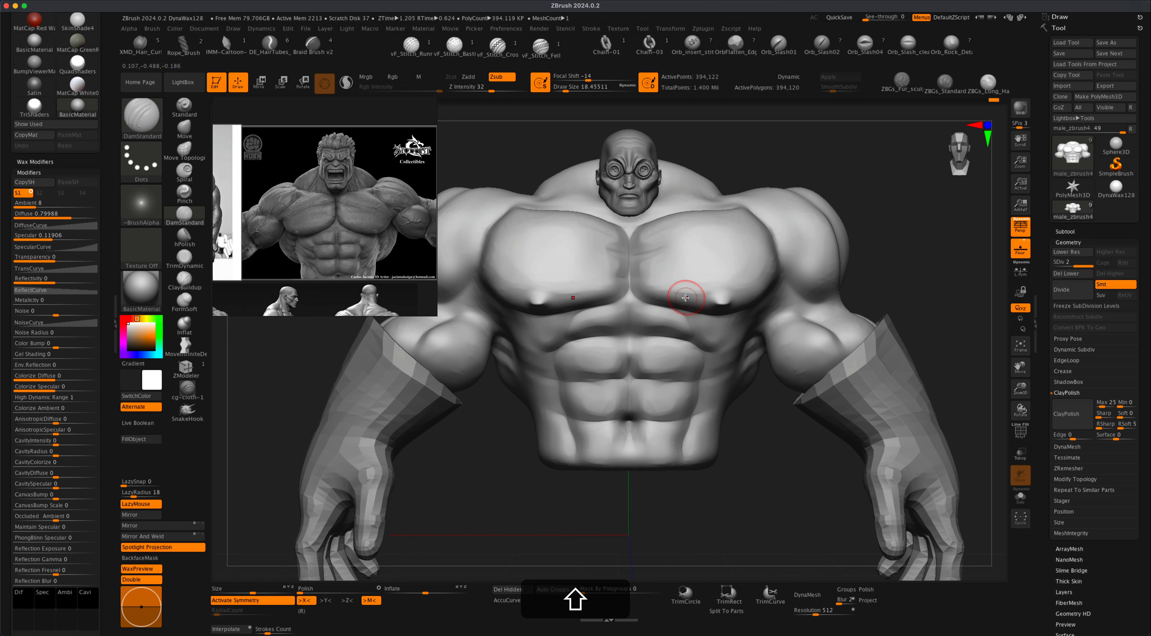
left_click_drag(786, 477, 780, 486, "alt")
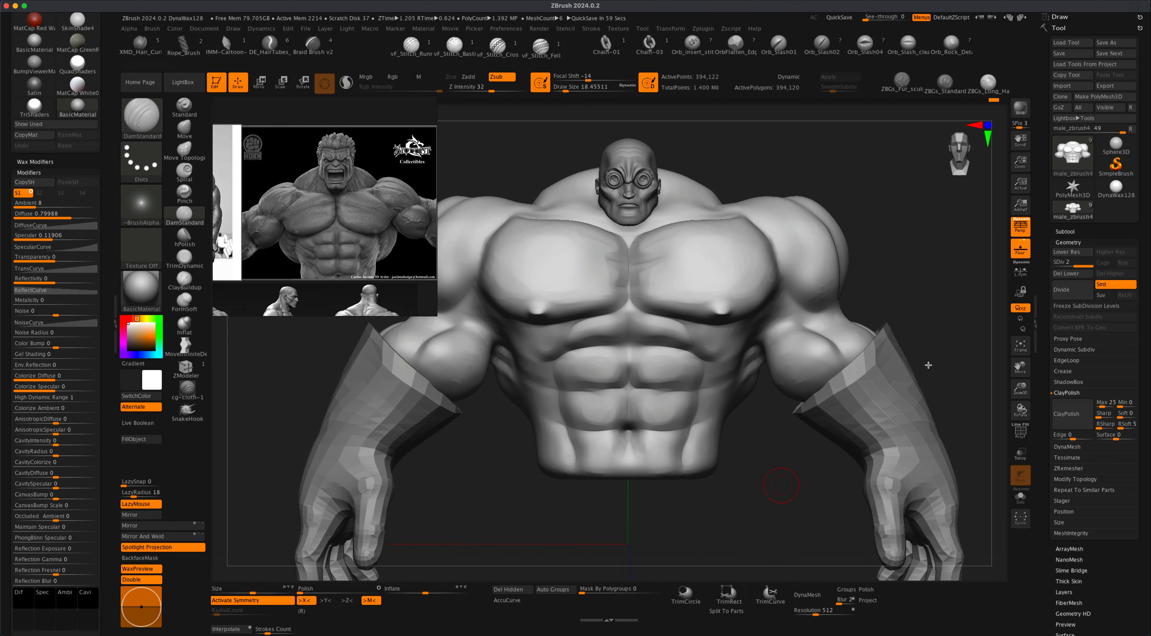
- Switch to the Standard brush with the Dots stroke and no alpha, undo the test strokes, and turn off symmetry
left_click(202, 116)
left_click(158, 178)
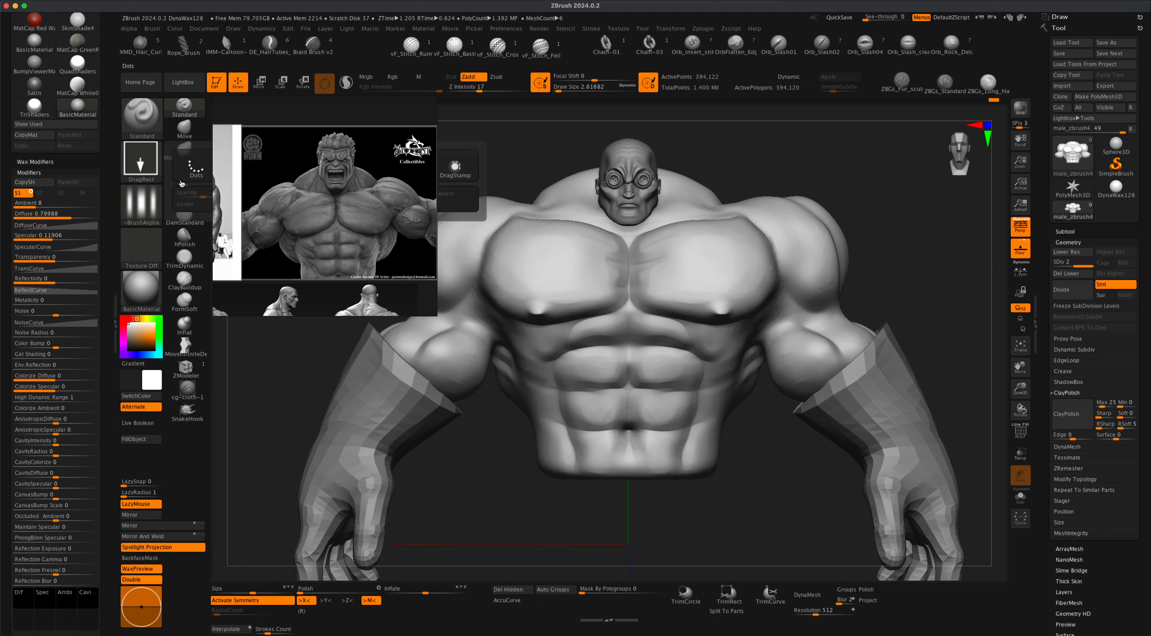
left_click(206, 172)
left_click(142, 204)
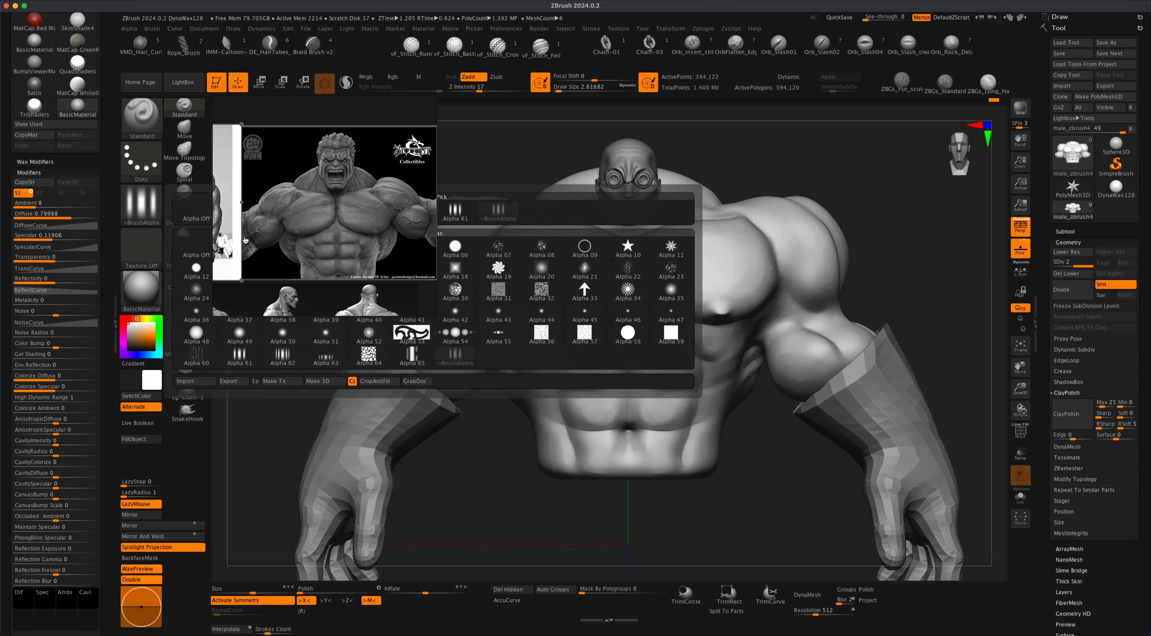
left_click(195, 218)
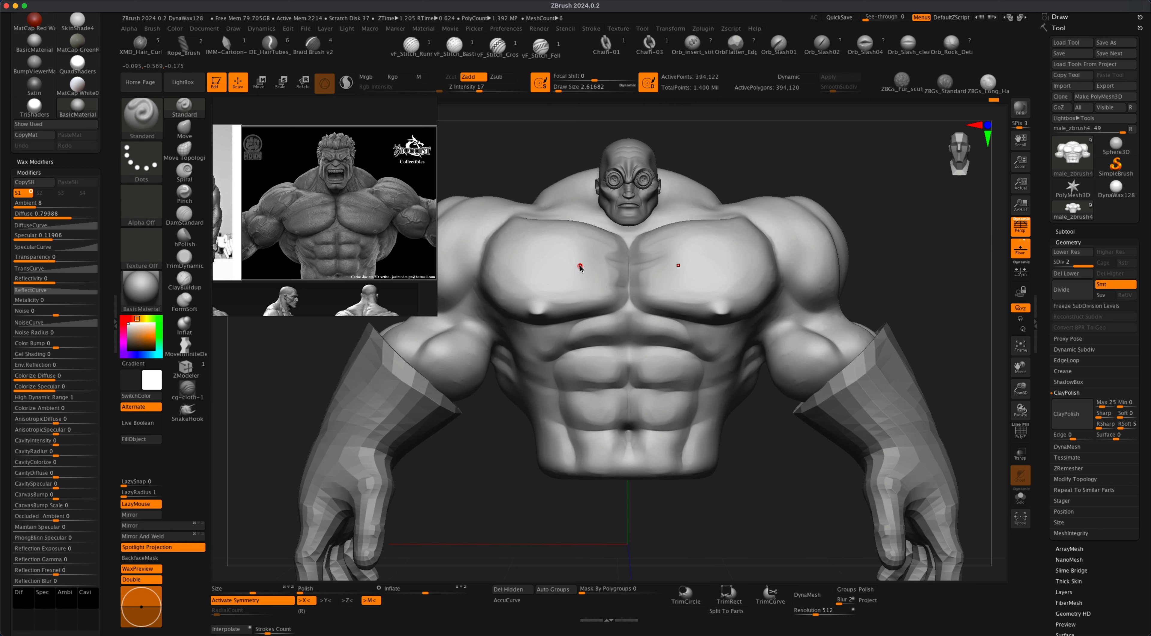
key("super+z")
key("super+z")
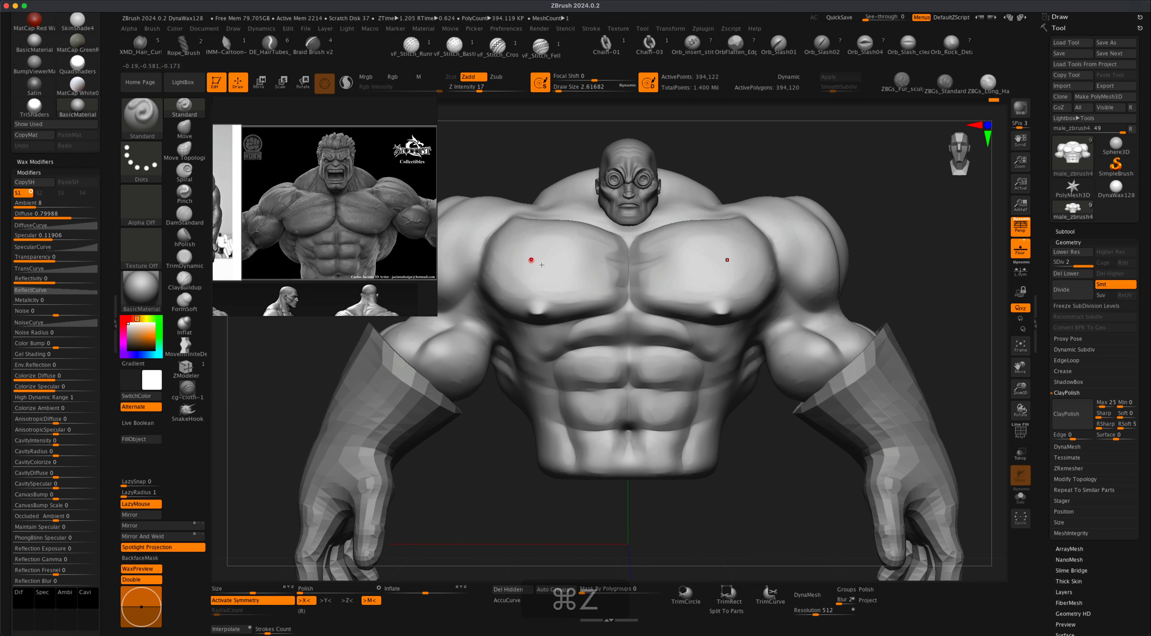
key("x")
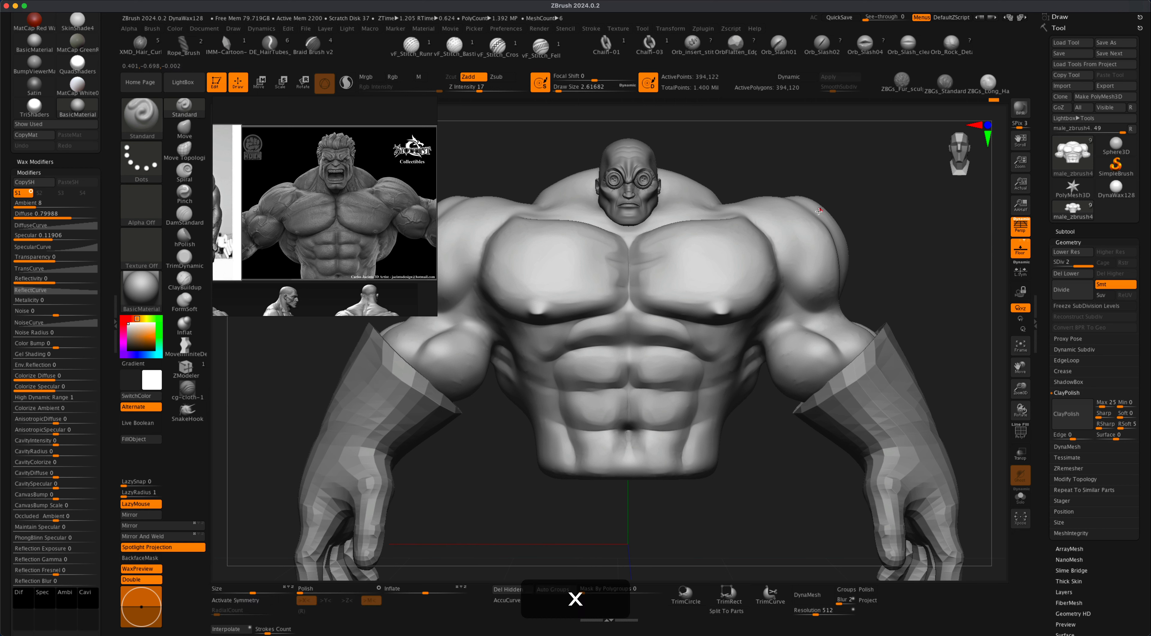
- Try a vein stroke on the biceps with the Standard brush at draw size about 7.5
key("s")
mouse_move(878, 209)
left_mouse_down("alt")
mouse_move(883, 227)
mouse_move(875, 183)
left_mouse_up("alt")
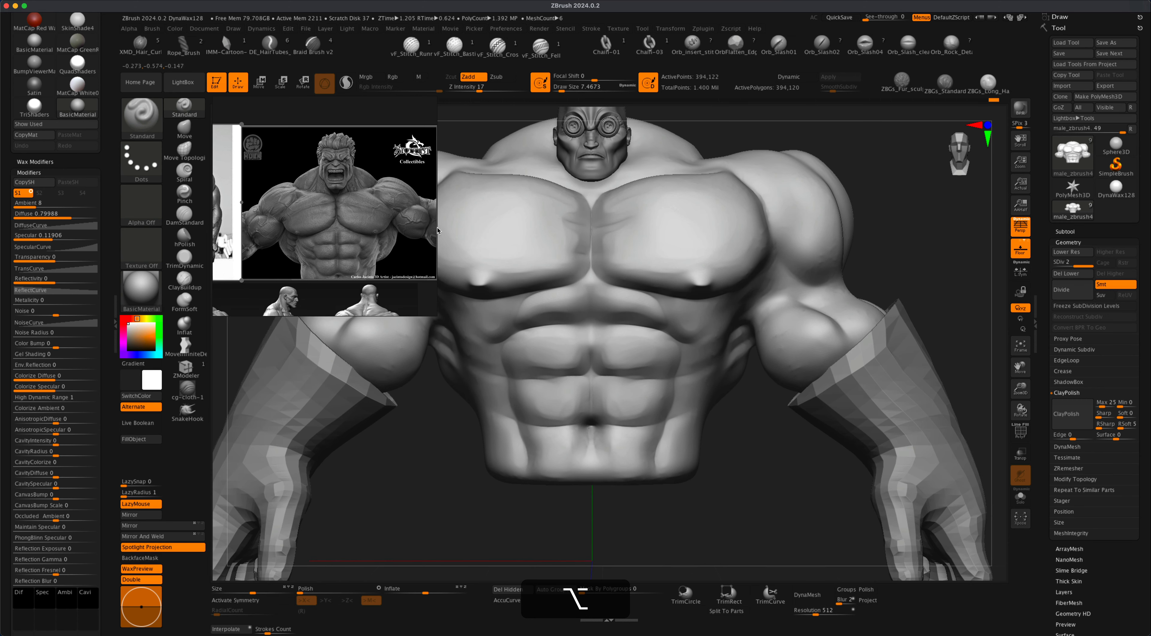
key("s")
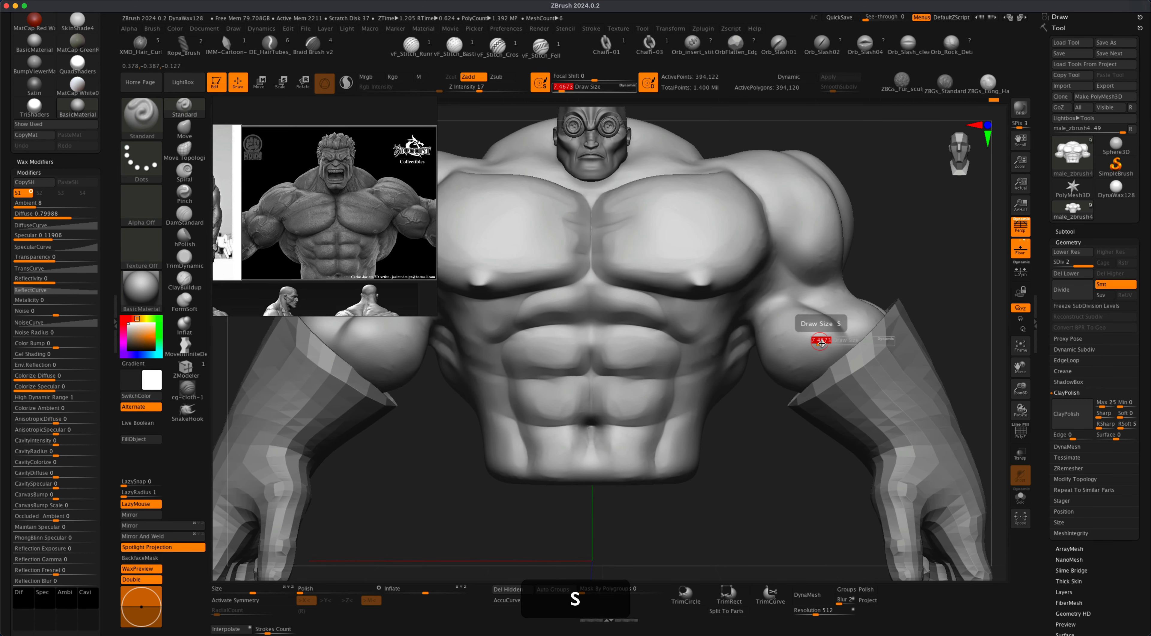
key("super+z")
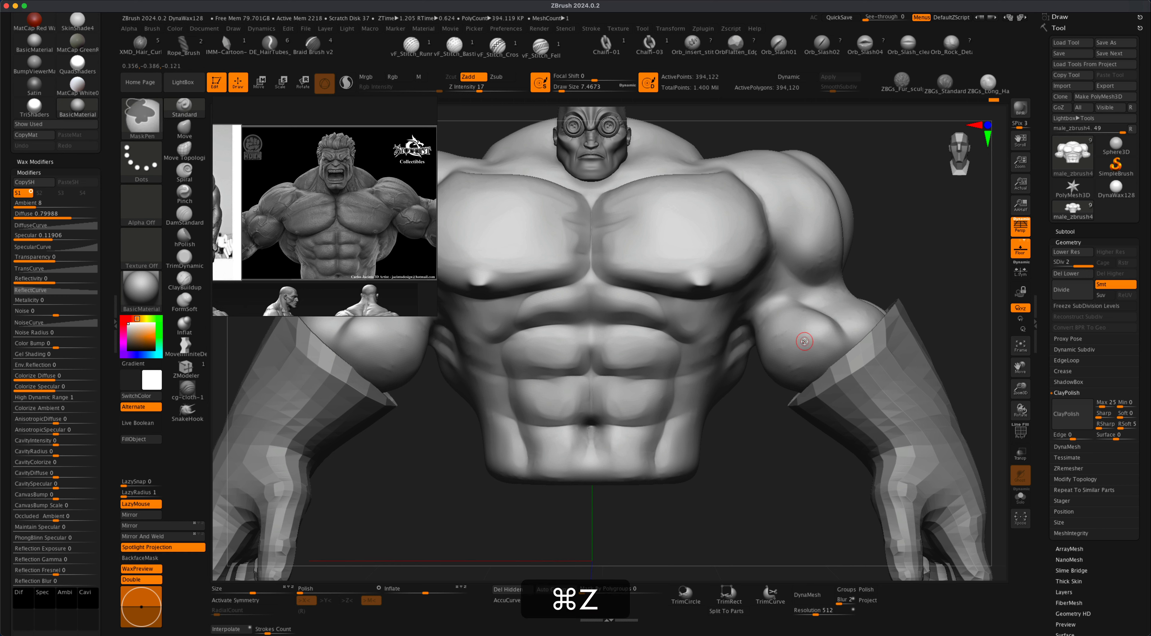
- Set the Standard brush to draw size about 5 and Z Intensity 30, and sculpt softened branching veins on the biceps
key("s")
left_click(806, 343)
left_click_drag(828, 348, 797, 335)
key("super+z")
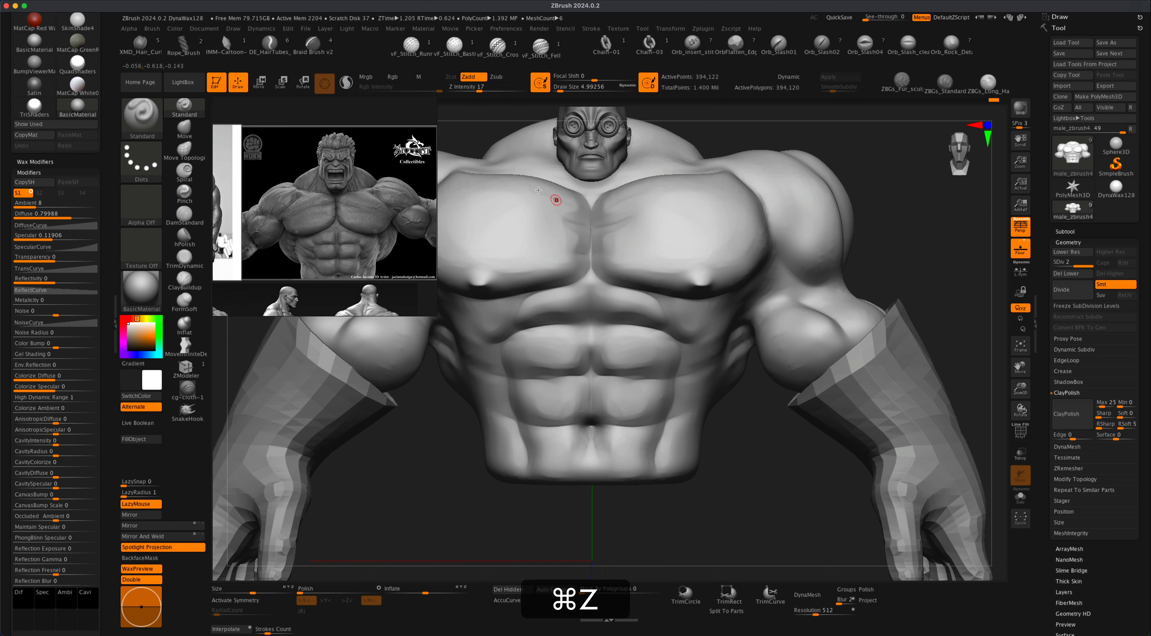
left_click_drag(484, 85, 491, 92)
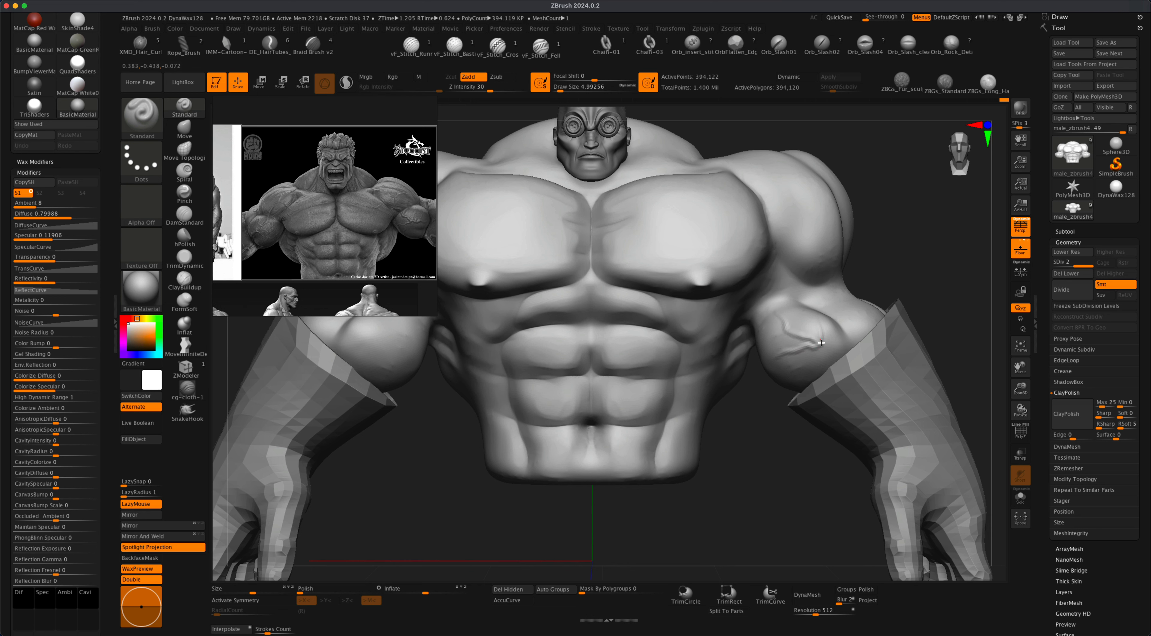
key("shift")
key("shift+s")
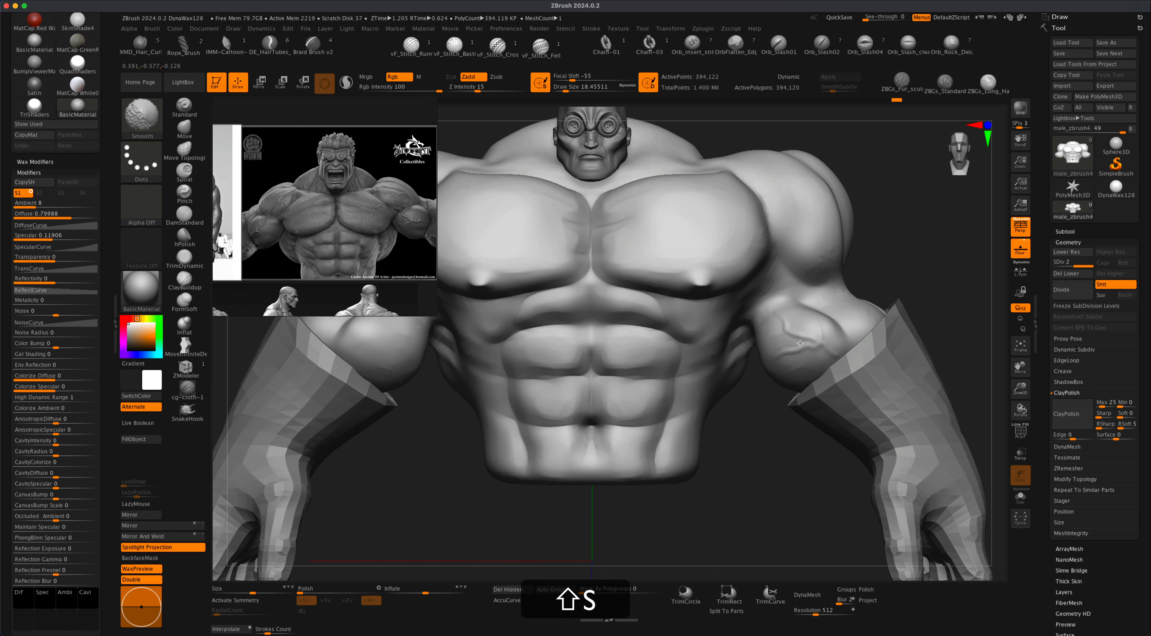
- Draw branching veins over the front of the shoulder above the veined biceps and soften them with Smooth
left_click_drag(773, 144, 804, 261)
mouse_move(803, 235)
left_mouse_down()
mouse_move(828, 230)
mouse_move(826, 215)
left_mouse_up()
key("super+z")
left_click_drag(818, 221, 802, 229, "shift")
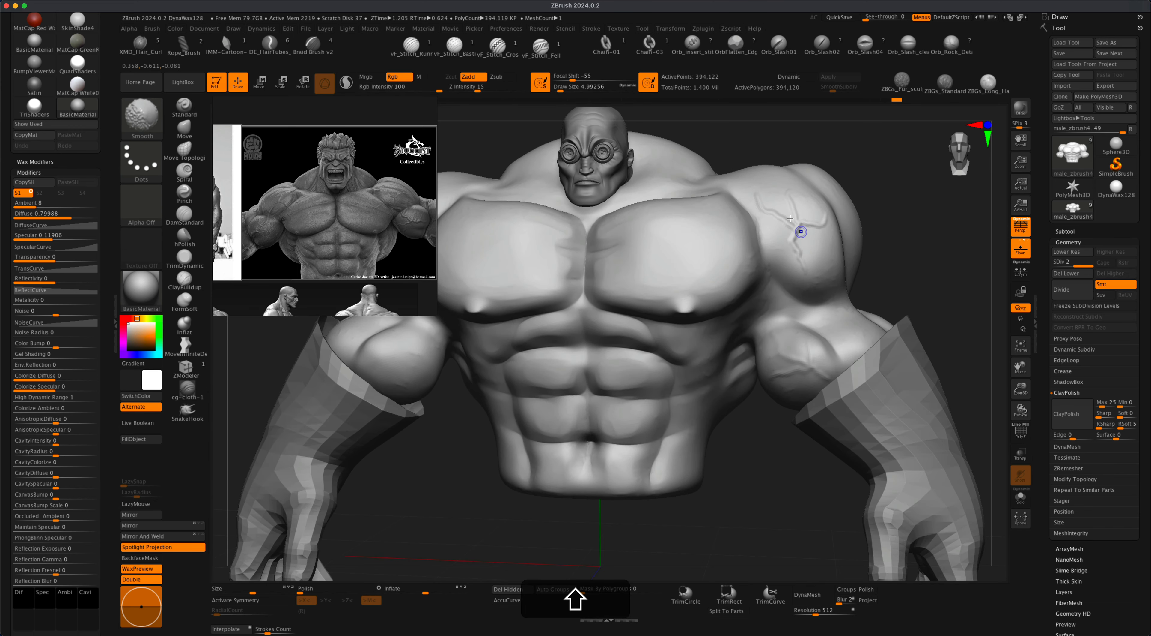
- Draw branching veins across the adjacent outer pectoral, then fade them and the shoulder veins with Smooth at draw size about 18
left_click_drag(672, 222, 711, 247)
left_click_drag(740, 247, 663, 277)
left_click_drag(719, 224, 716, 245)
key("shift+s")
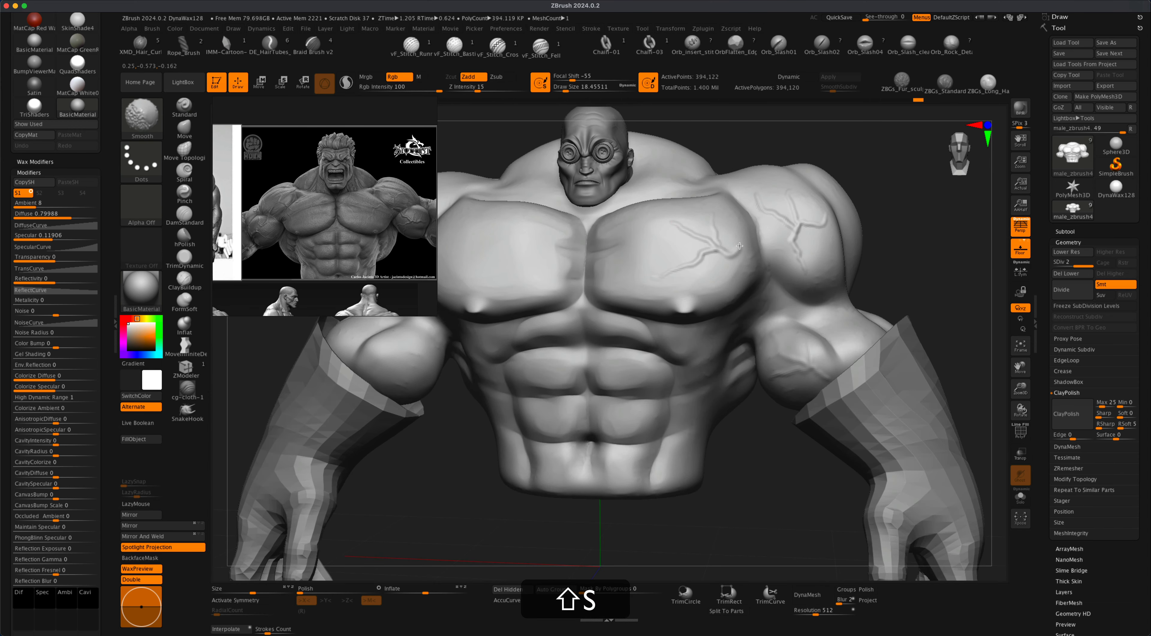
left_click_drag(796, 208, 805, 196, "shift")
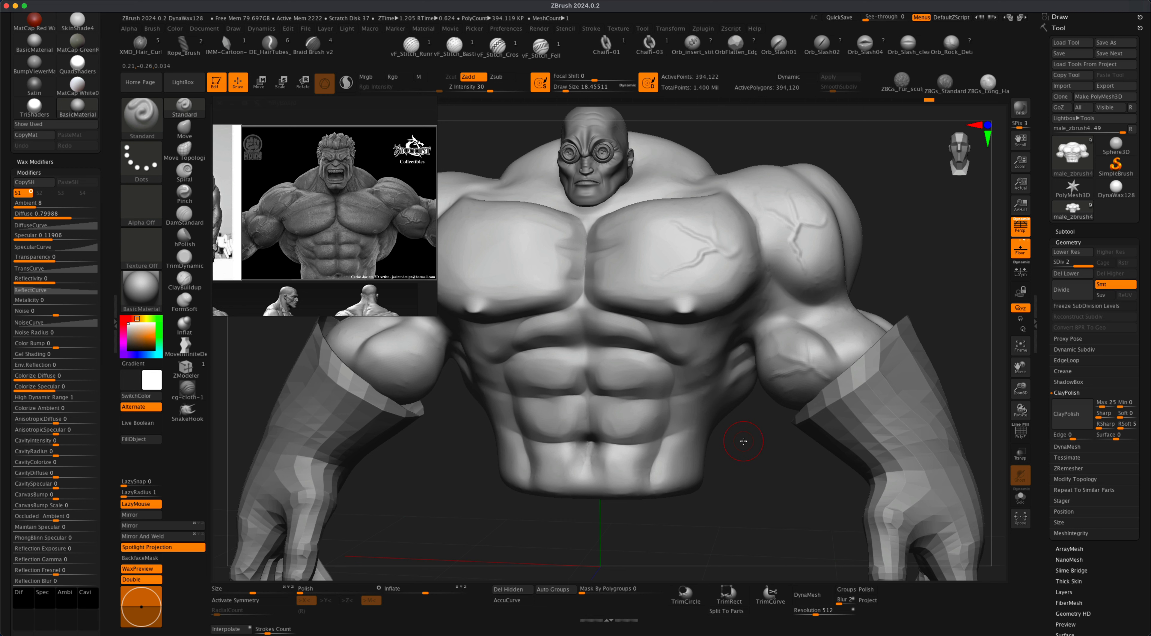
- Reduce the Standard brush to draw size about 4.3 and draw branching veins on the opposite pectoral, shoulder and biceps
key("s")
mouse_move(744, 440)
left_mouse_down()
mouse_move(771, 445)
mouse_move(767, 397)
mouse_move(849, 465)
left_mouse_up()
key("s")
left_click_drag(625, 313, 622, 313)
left_click_drag(559, 304, 624, 289)
left_click_drag(595, 310, 645, 333)
left_click_drag(580, 314, 594, 344)
left_click_drag(565, 304, 583, 279)
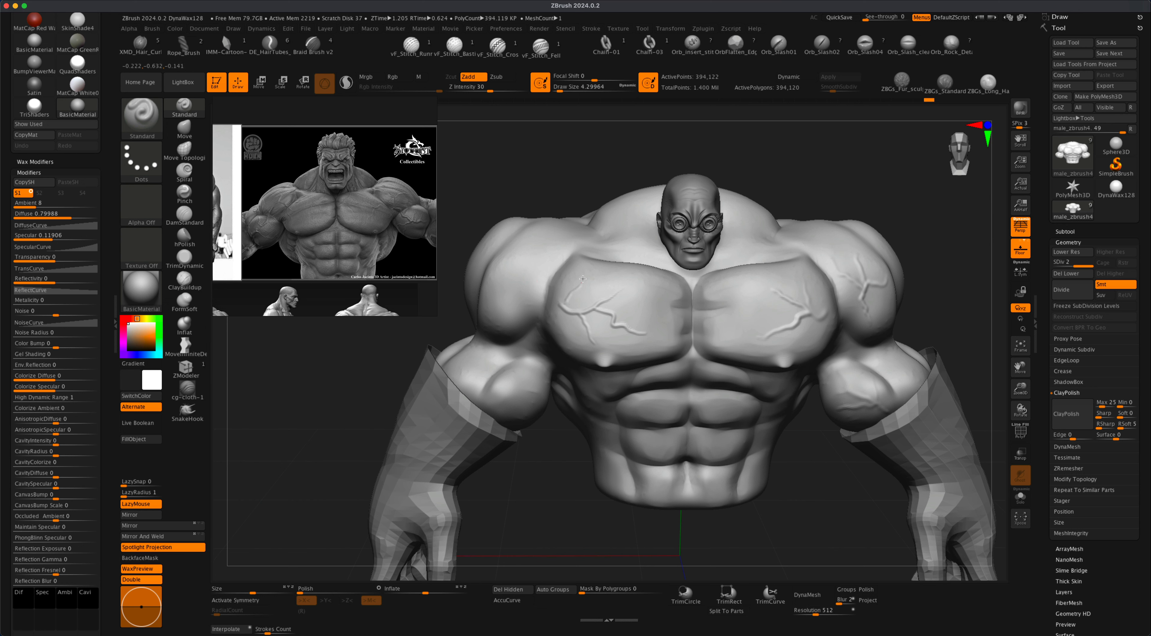
left_click_drag(556, 485, 534, 453)
left_click_drag(538, 396, 510, 392)
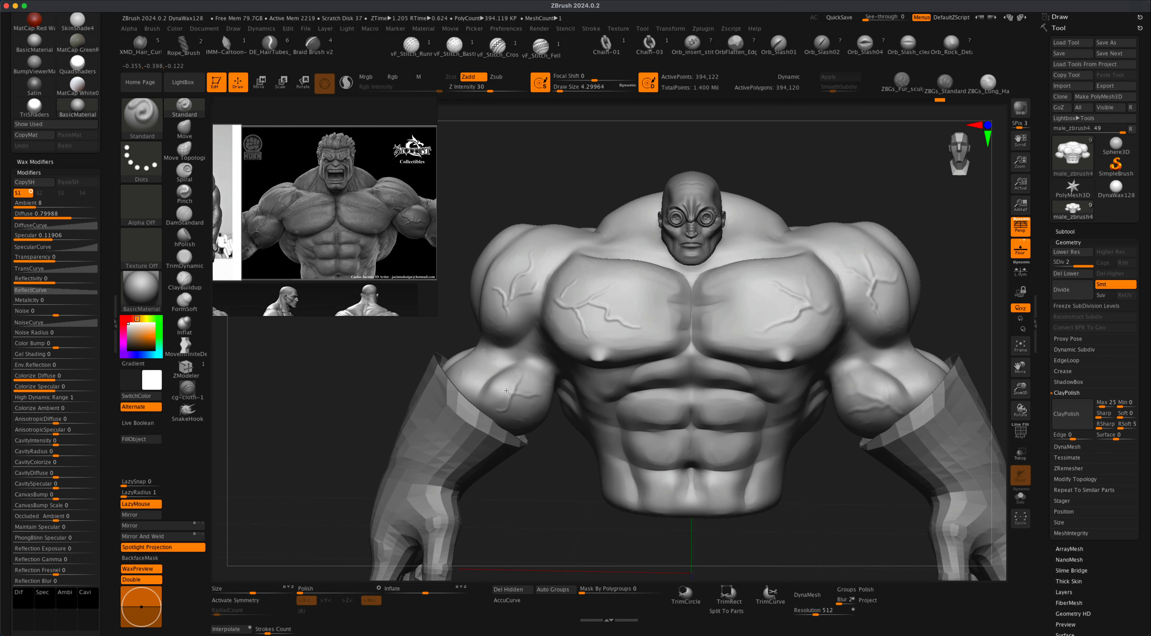
- Soften the chest and shoulder veins with Smooth at draw size about 22, checking them from several angles
key("shift")
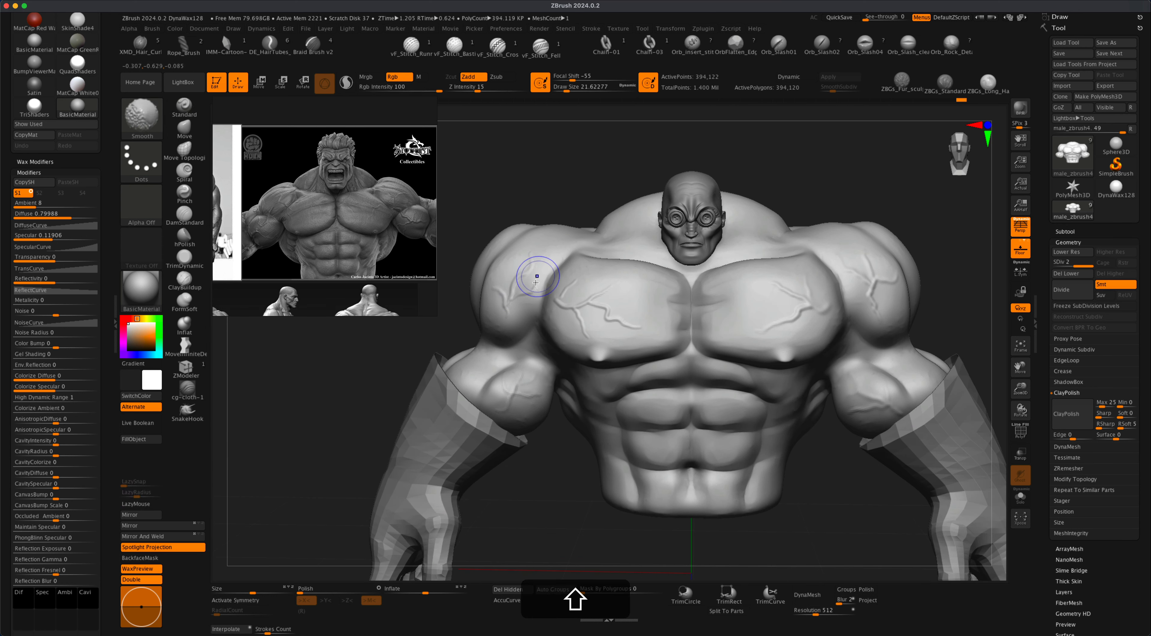
left_click_drag(573, 287, 560, 294, "shift")
mouse_move(628, 316)
left_mouse_down("shift")
mouse_move(617, 321)
mouse_move(629, 331)
left_mouse_up("shift")
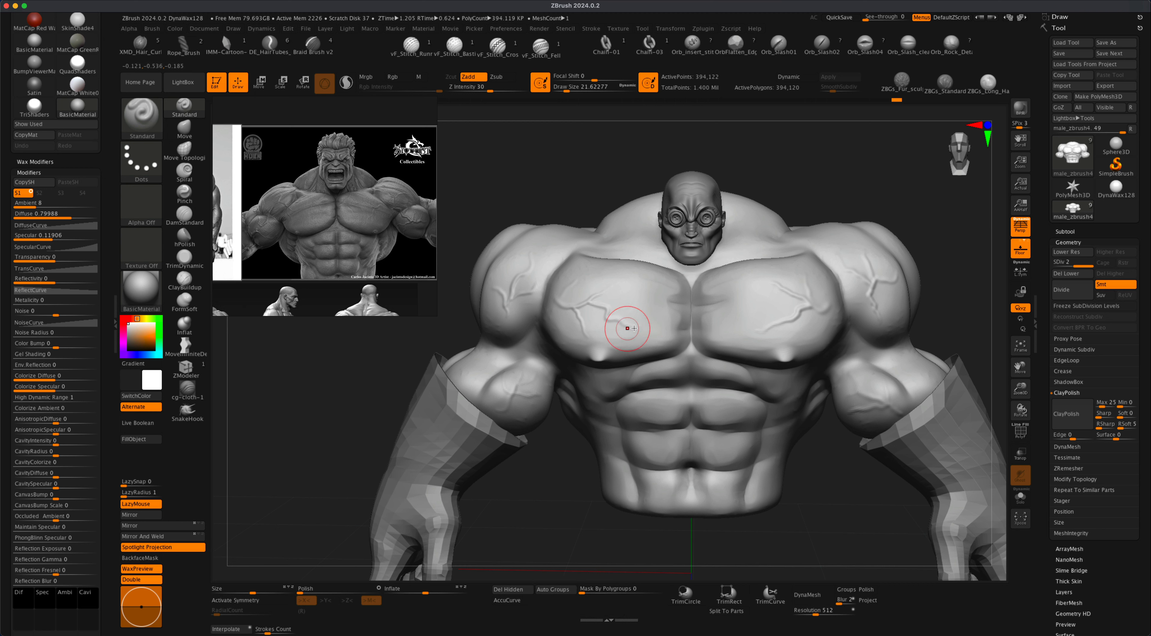
key("shift")
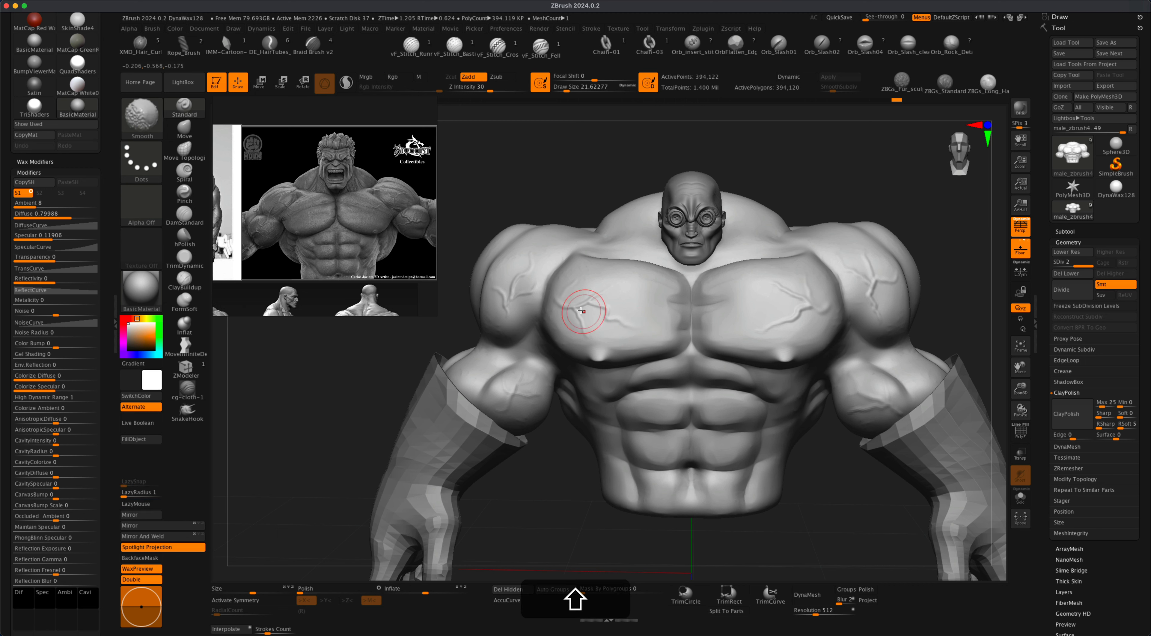
mouse_move(608, 310)
left_mouse_down("shift")
mouse_move(526, 259)
mouse_move(513, 302)
left_mouse_up("shift")
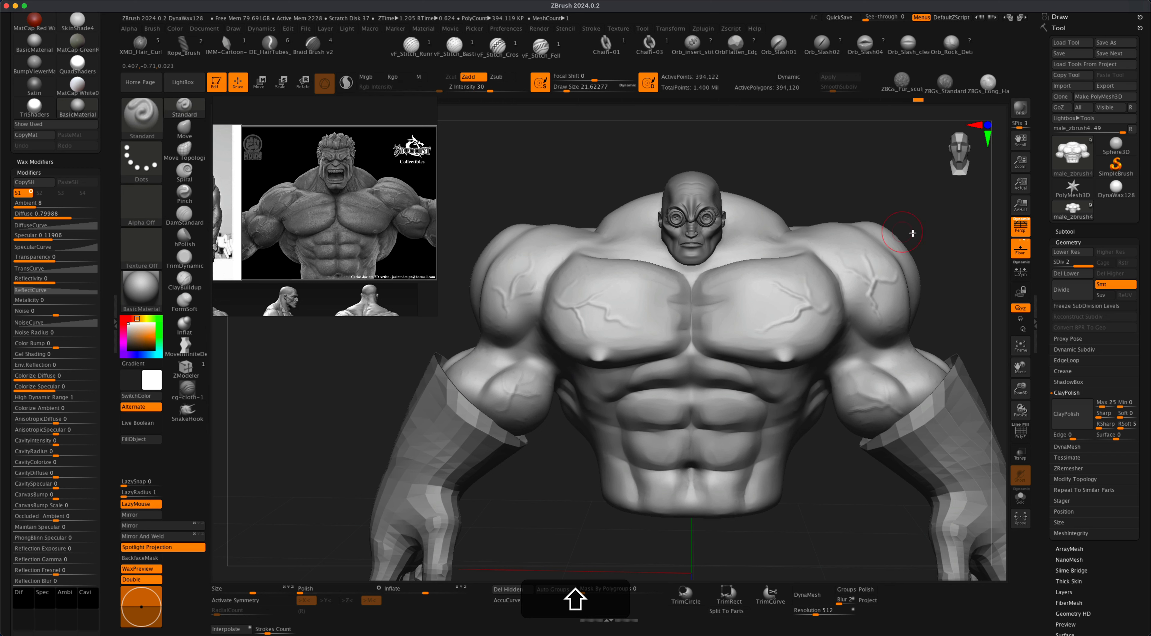
left_click_drag(936, 195, 827, 251, "alt")
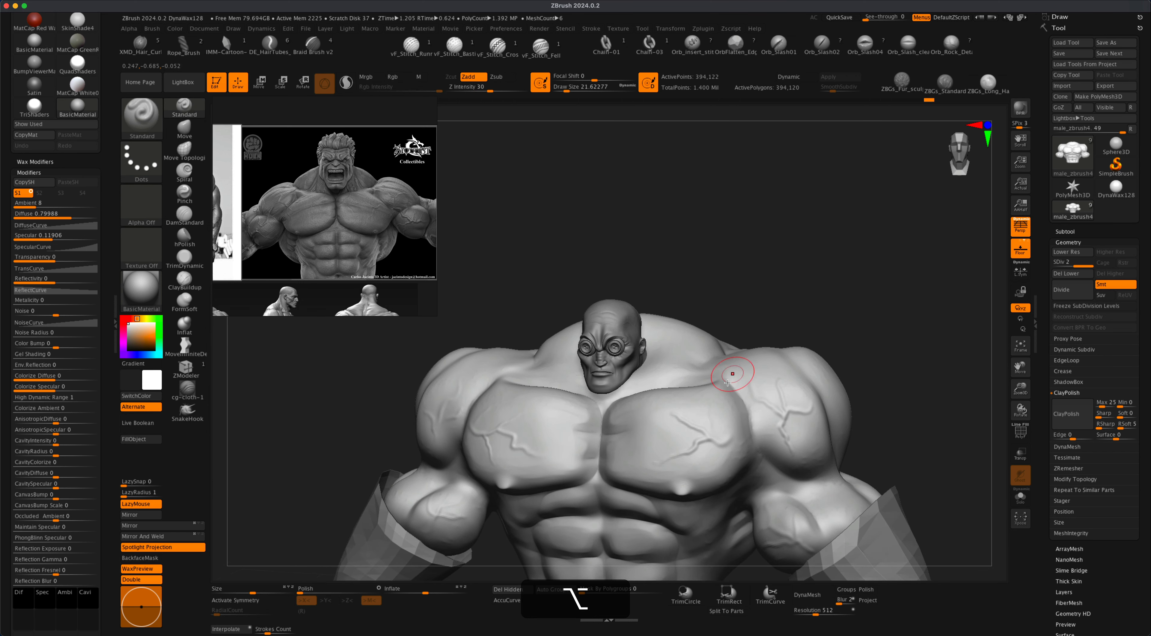
left_click_drag(708, 433, 722, 442, "shift")
left_click_drag(819, 239, 830, 229, "shift")
left_click_drag(753, 260, 743, 262)
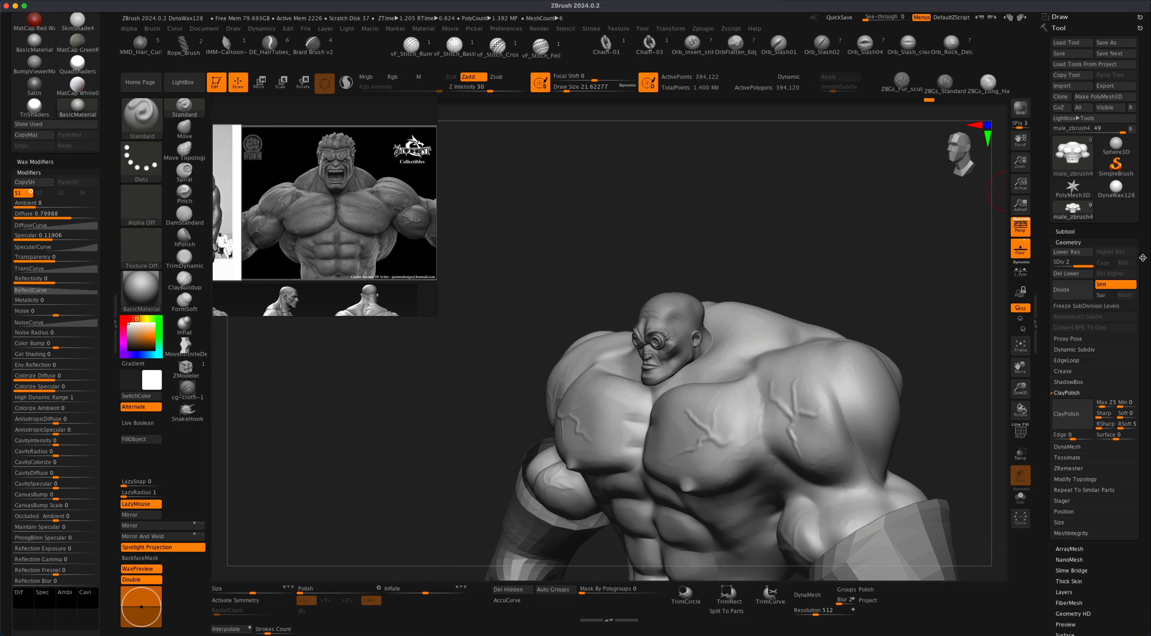
- Select the HugeSciFiGuy head subtool and shift it slightly along its Z axis with the Move gizmo
left_click(1067, 231)
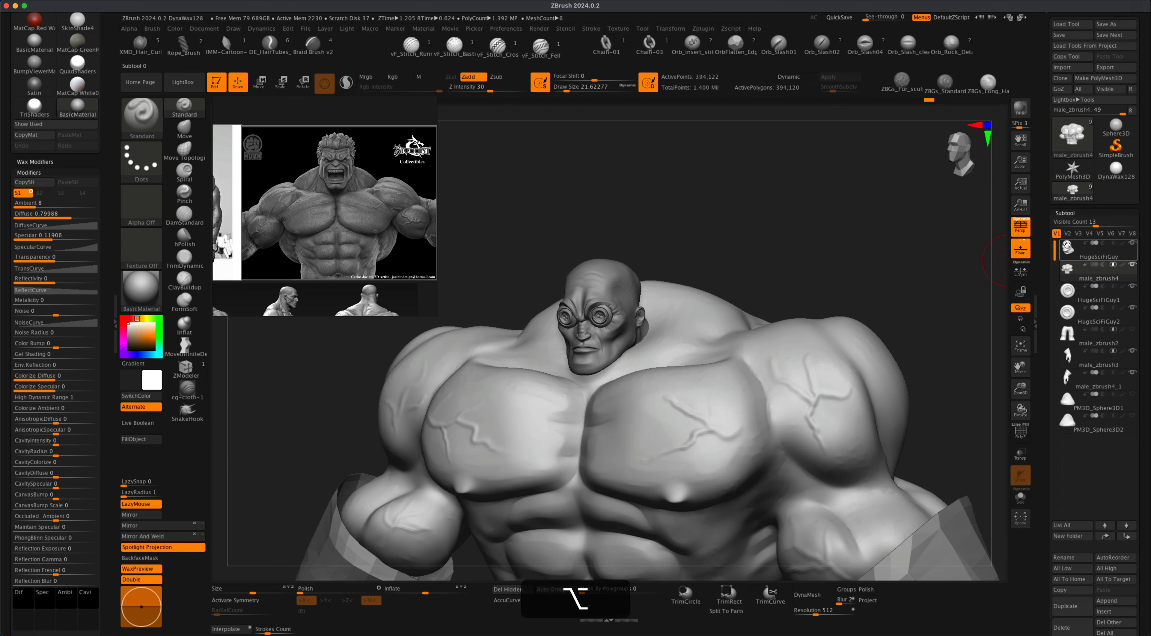
left_click(1067, 246)
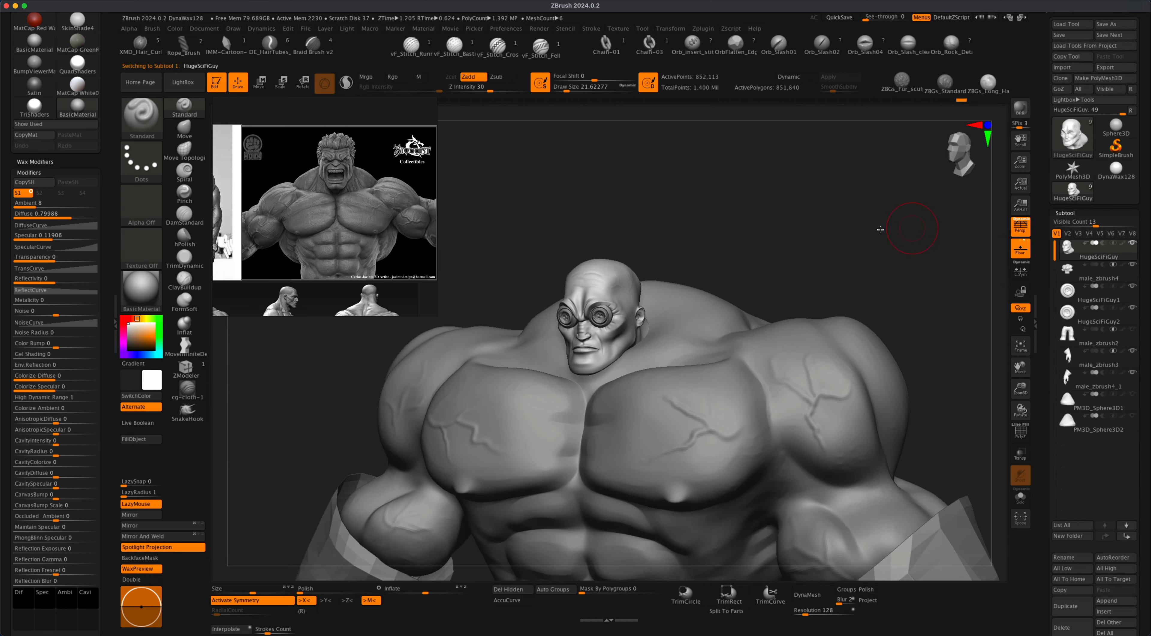
left_click_drag(880, 229, 817, 240)
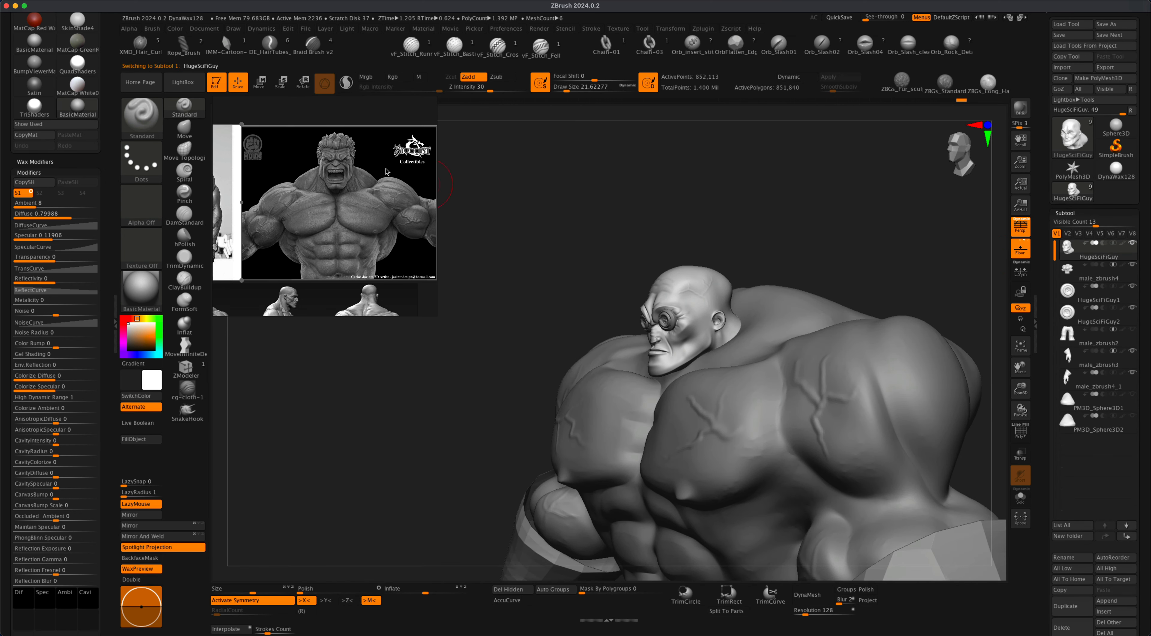
left_click(258, 82)
left_click_drag(539, 300, 606, 289, "shift")
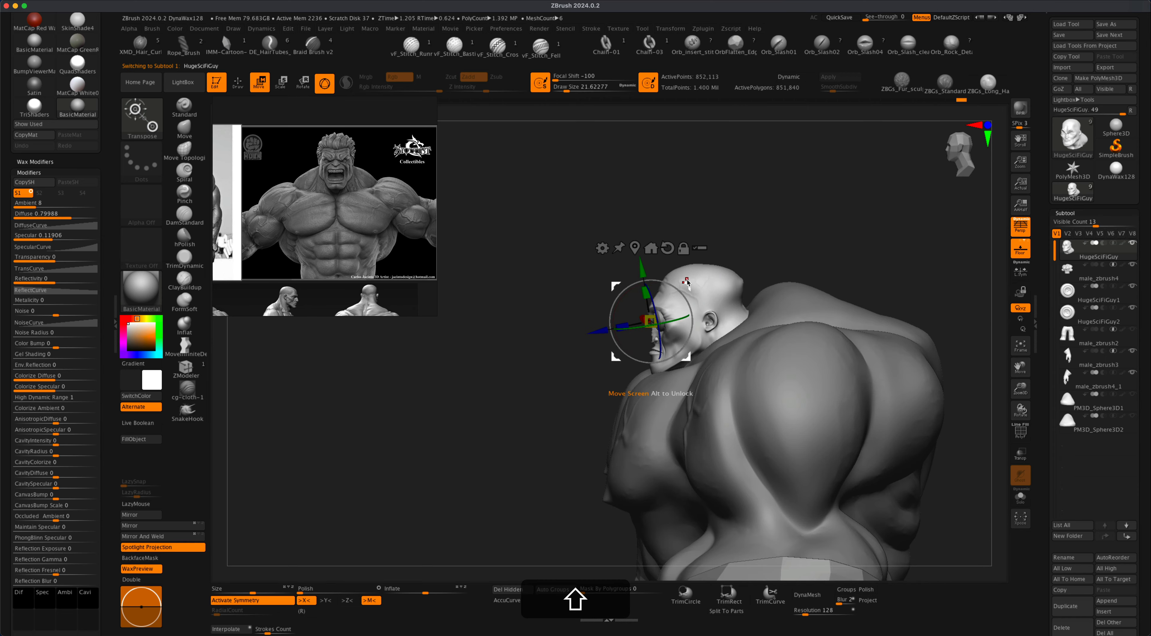
mouse_move(687, 282)
left_mouse_down("shift")
mouse_move(599, 321)
mouse_move(697, 286)
mouse_move(626, 295)
mouse_move(755, 257)
mouse_move(743, 250)
mouse_move(768, 234)
mouse_move(765, 254)
mouse_move(527, 326)
mouse_move(545, 320)
left_mouse_up("shift")
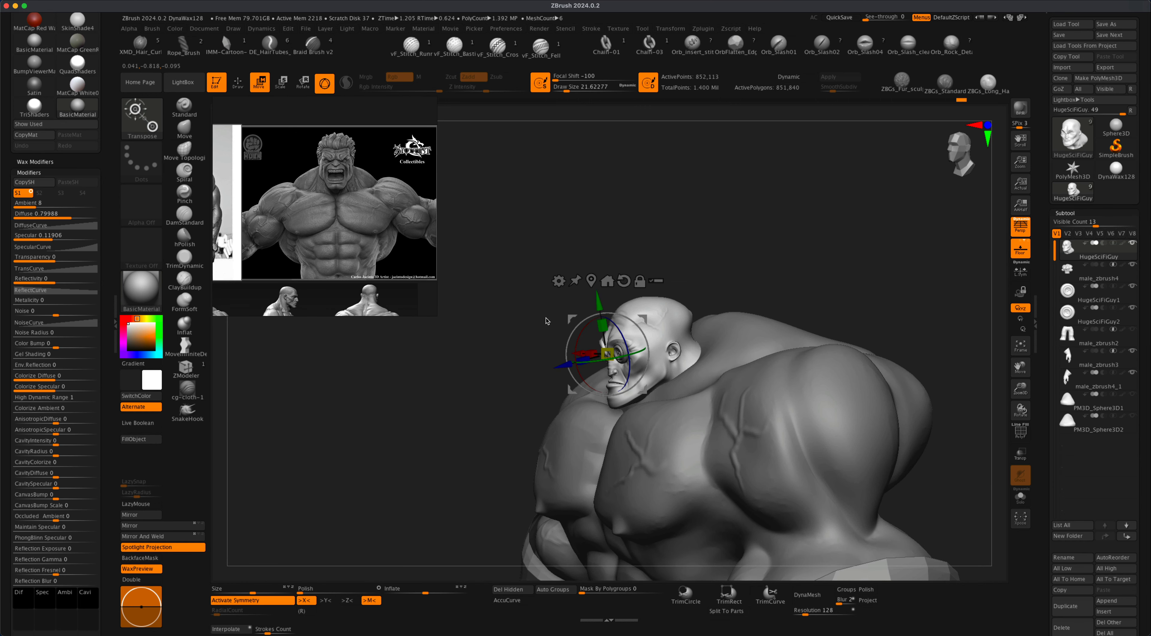
mouse_move(550, 364)
left_mouse_down()
mouse_move(532, 379)
mouse_move(558, 370)
left_mouse_up()
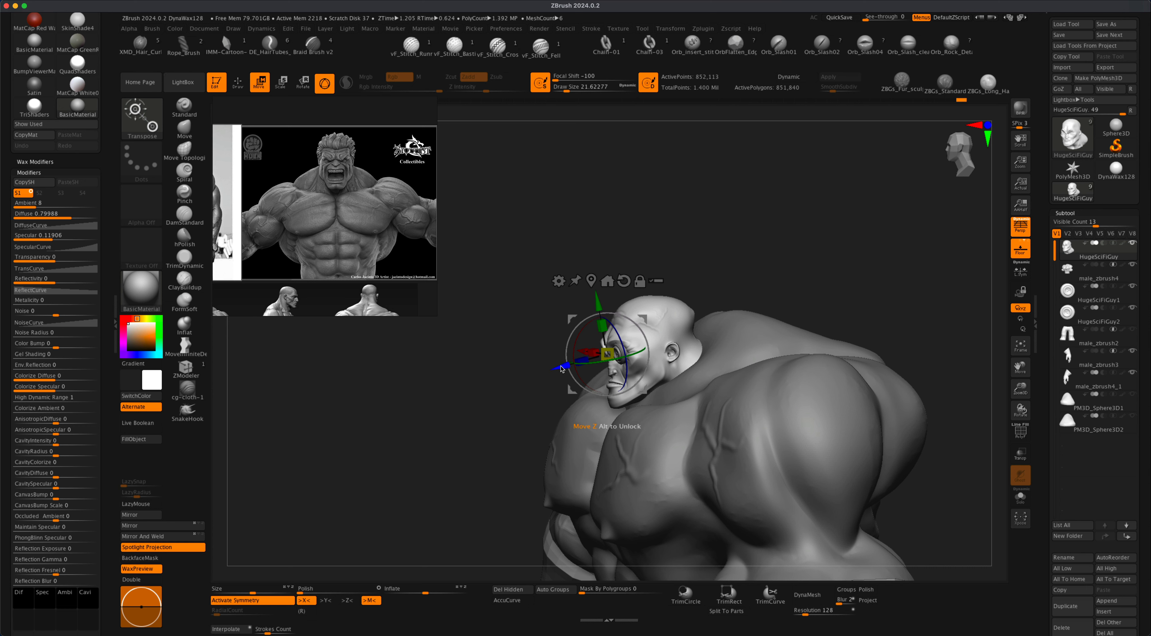
- Compare the head's placement by undoing and redoing its last move, and check it from the front
key("super+z")
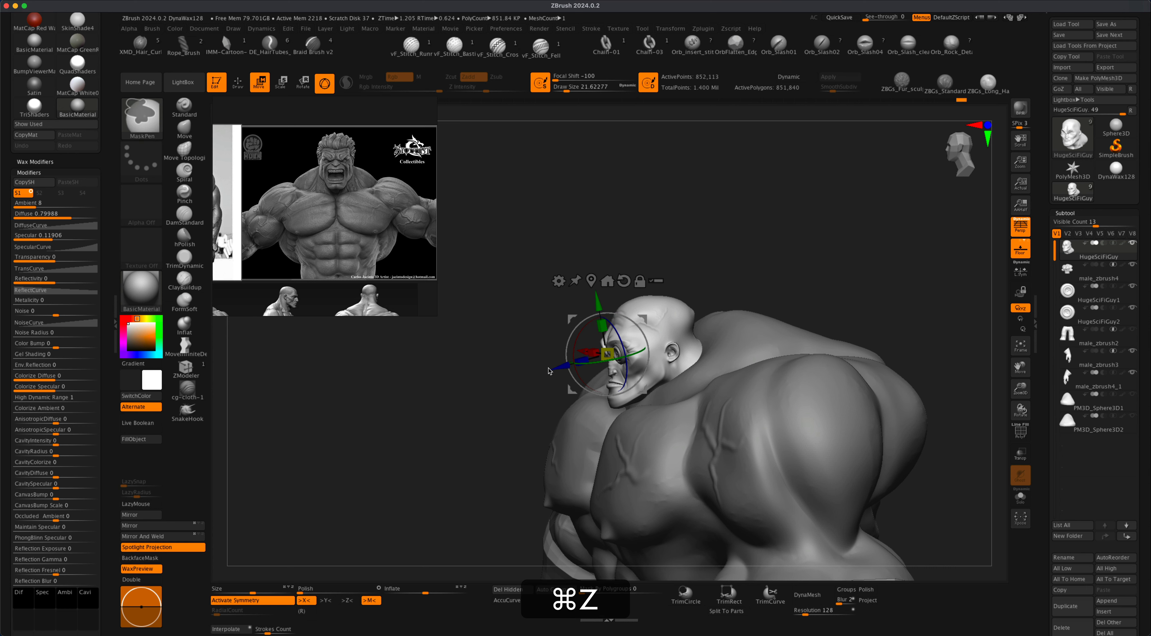
key("super+shift+z")
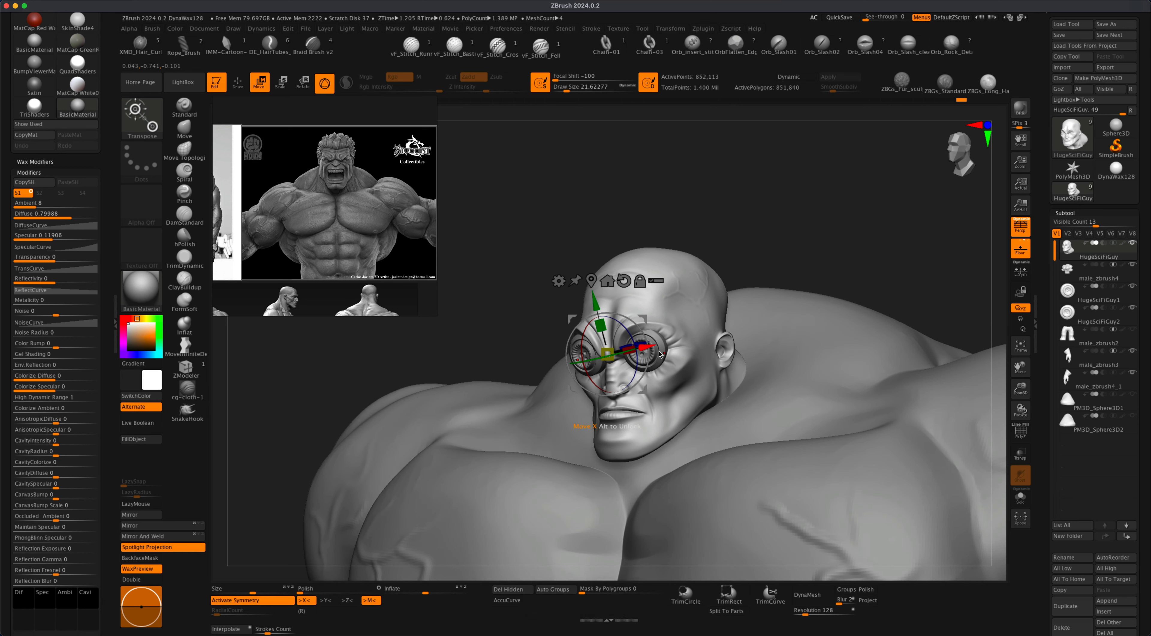
left_click_drag(729, 262, 684, 257)
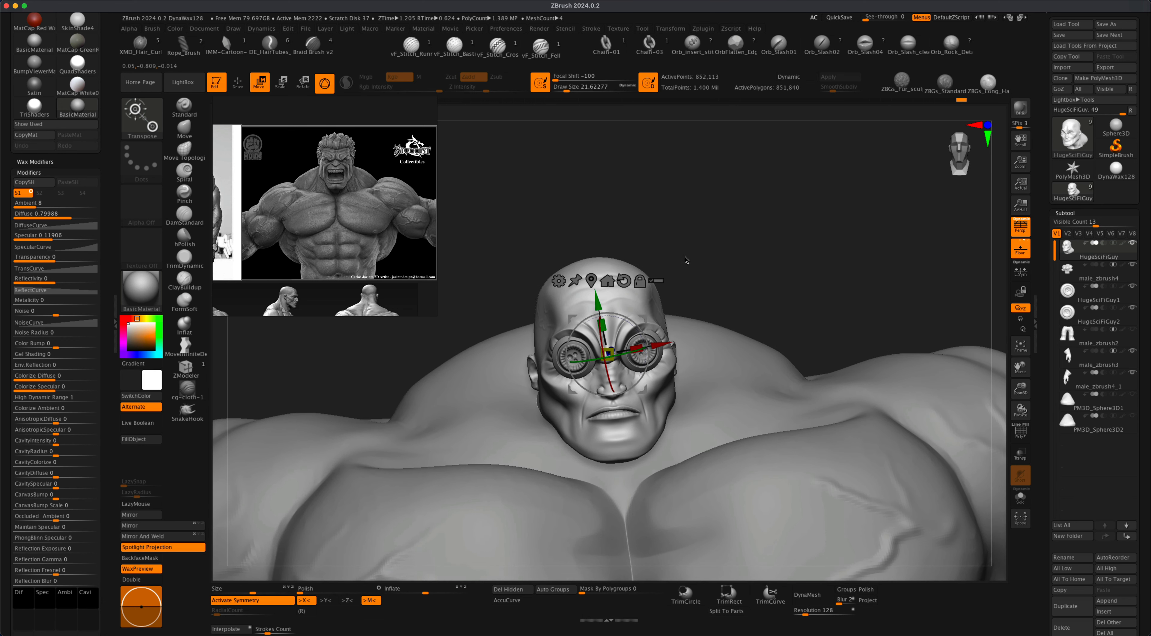
- Try raising the HugeSciFiGuy head with the Move gizmo, undoing each trial move
left_click_drag(597, 303, 586, 254)
key("super+z")
left_click_drag(608, 299, 623, 243)
key("super+z")
key("alt+super+z")
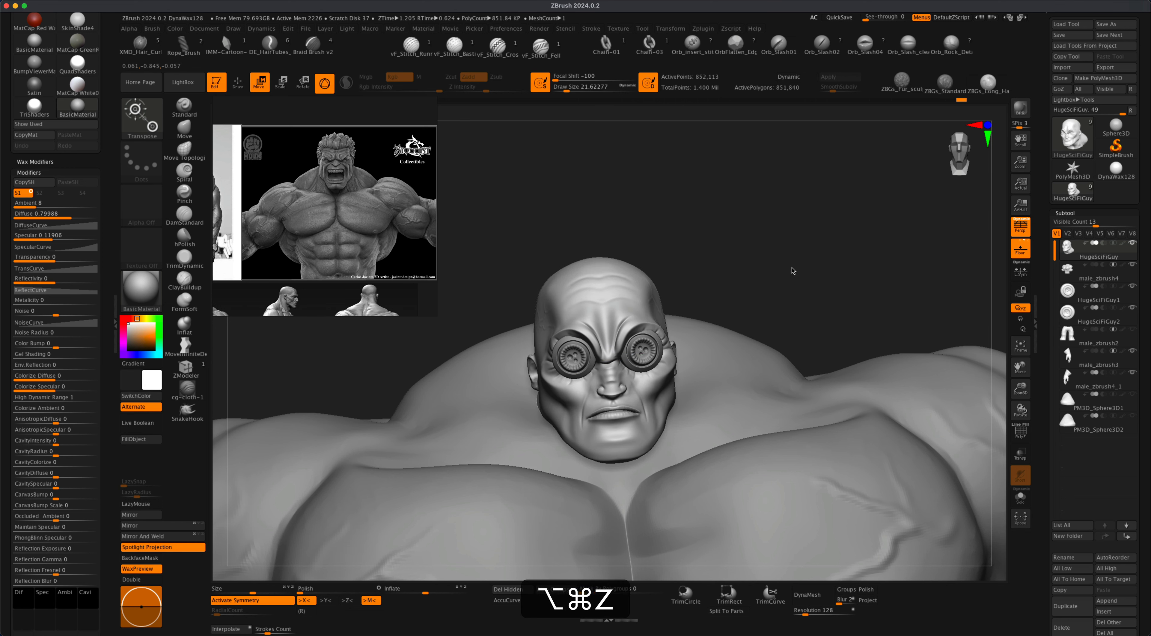
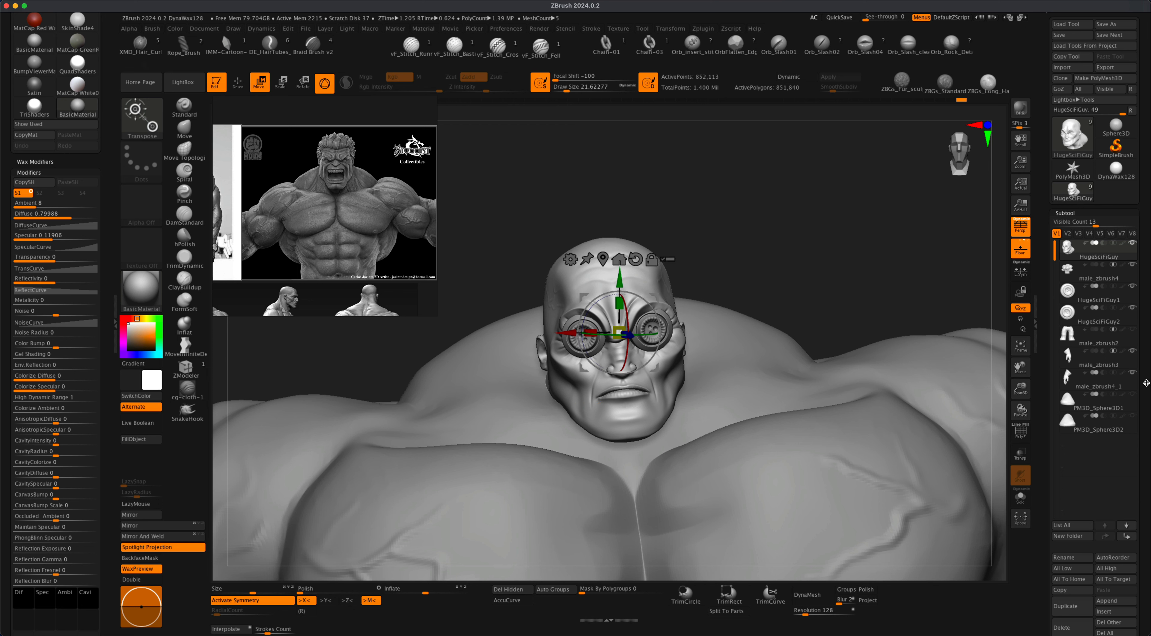
- Isolate the head by hiding the male_zbrush4 body, then centre the gizmo on it and reset its orientation with symmetry off
left_click(1132, 351)
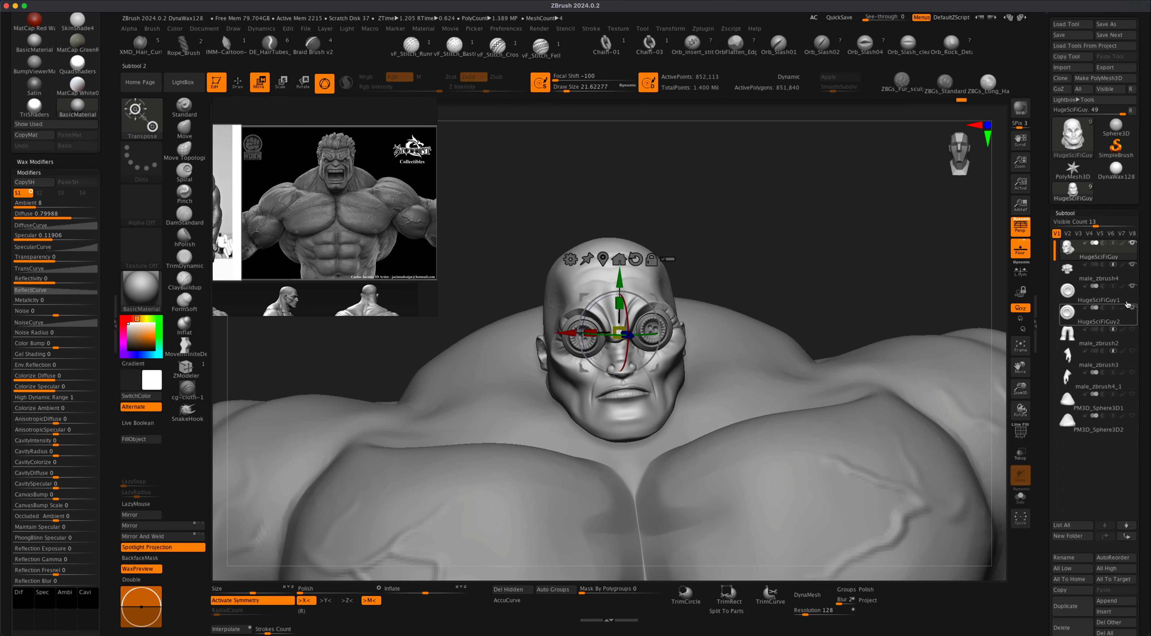
left_click(1134, 265)
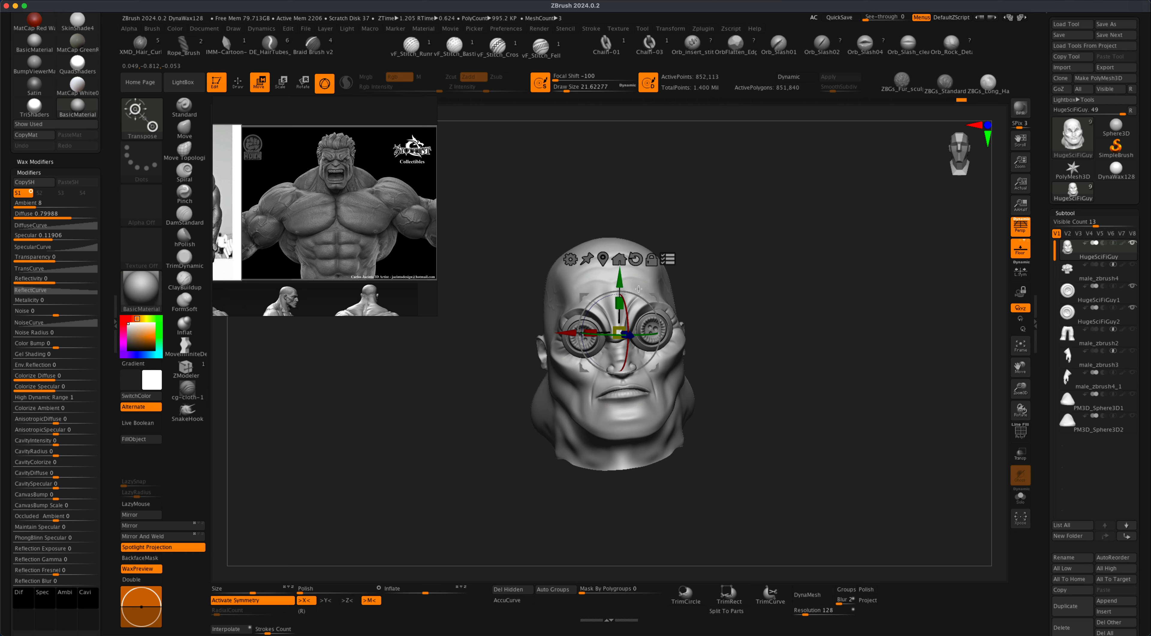
left_click_drag(726, 283, 709, 282)
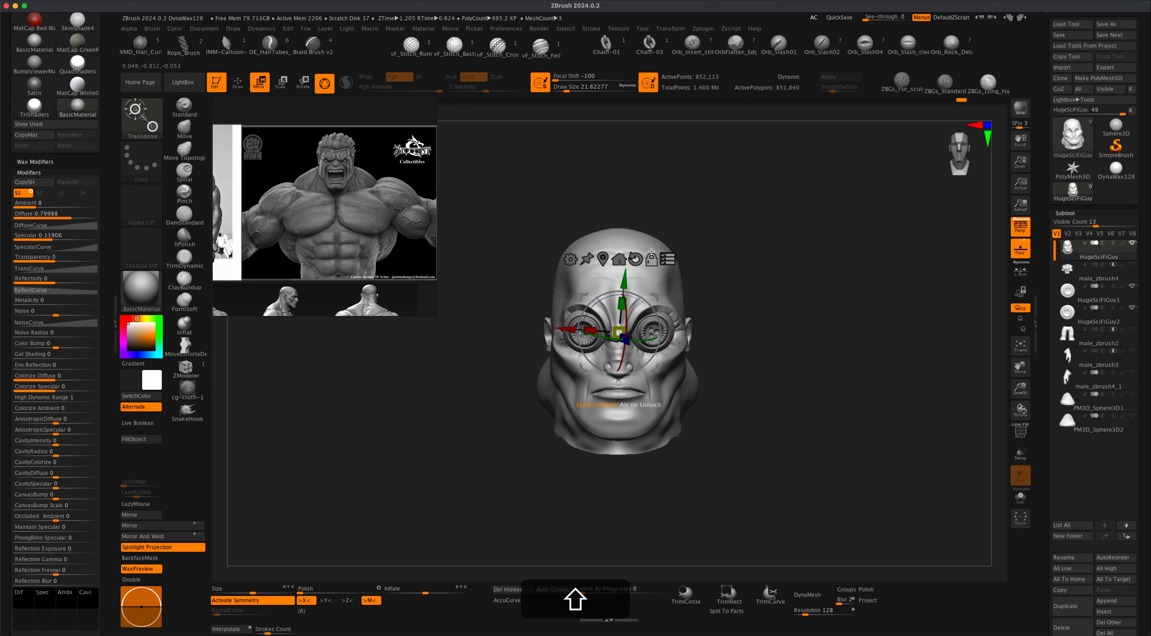
key("x")
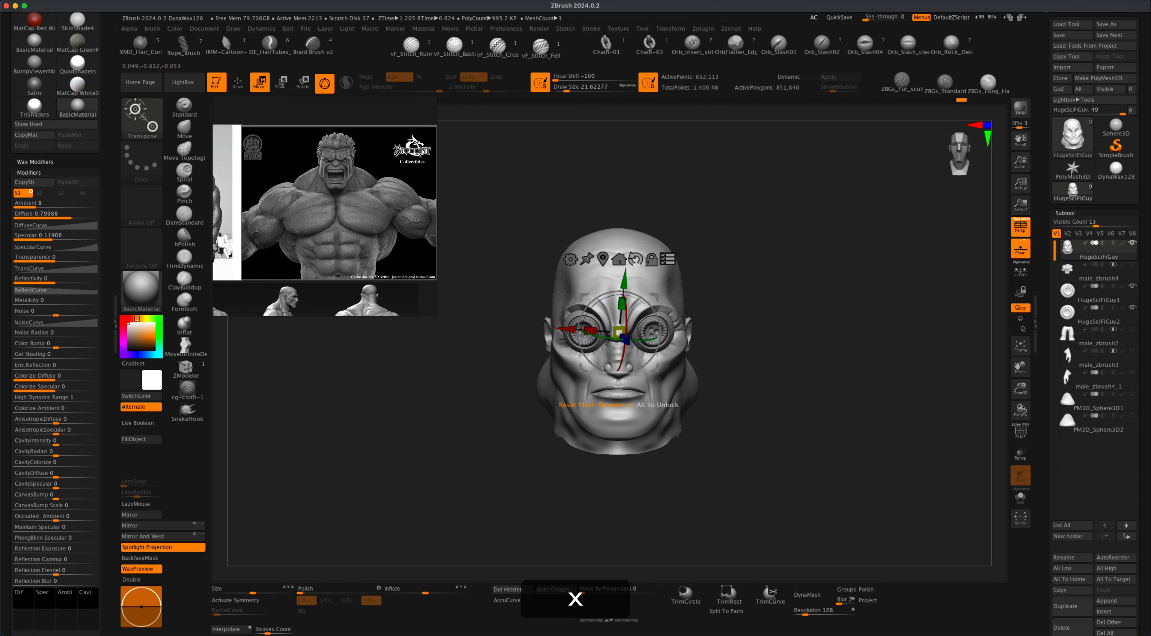
left_click(604, 260)
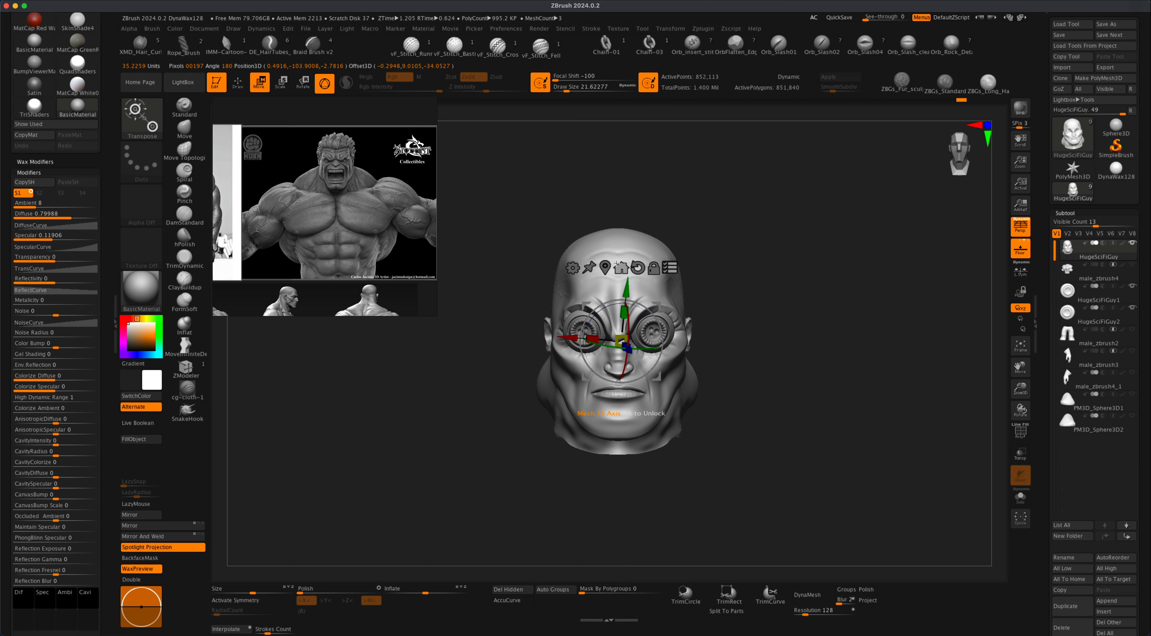
left_click(640, 270)
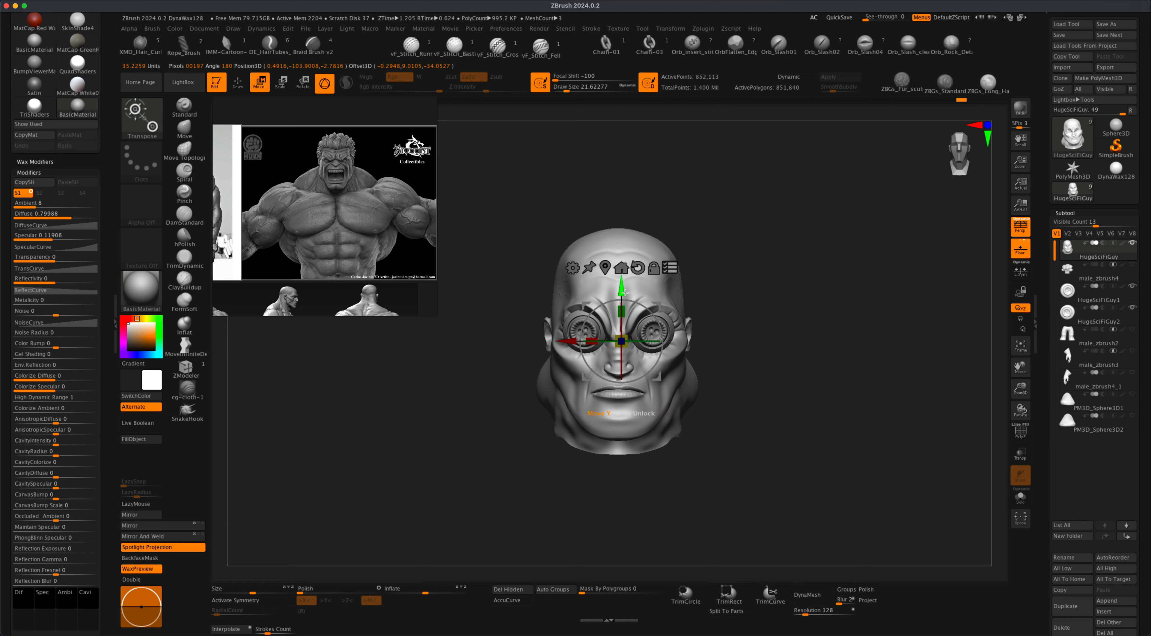
- Undo a trial upward move of the head and show the male_zbrush4 body again, viewed from the side
left_click_drag(620, 288, 620, 264)
key("super+z")
left_click(1132, 265)
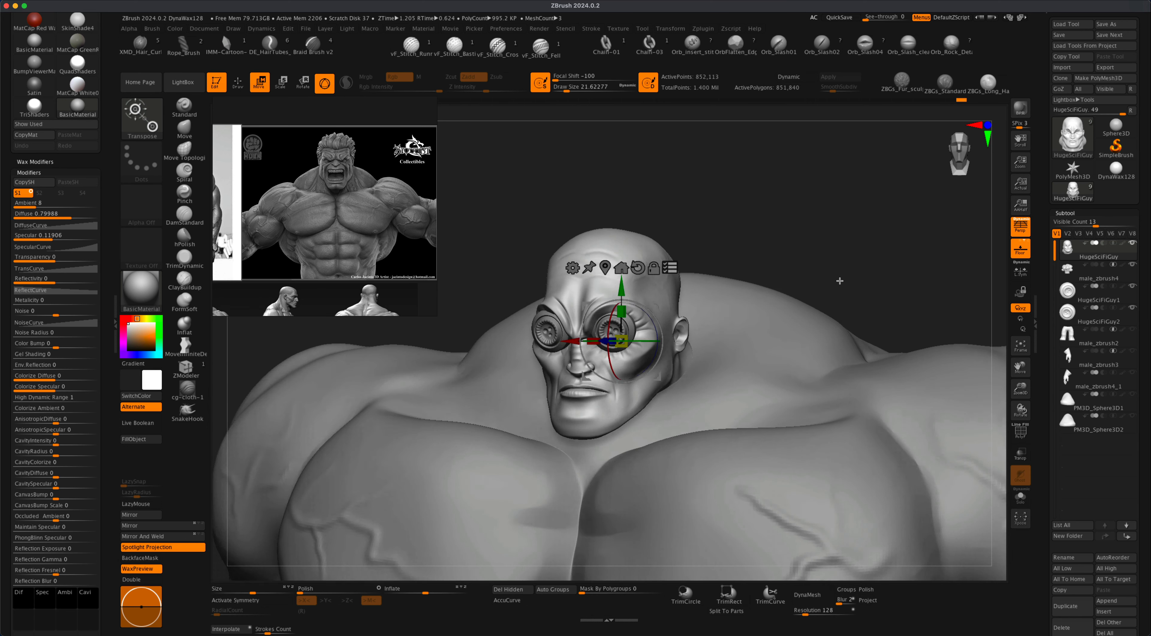
left_click_drag(839, 281, 798, 328, "shift")
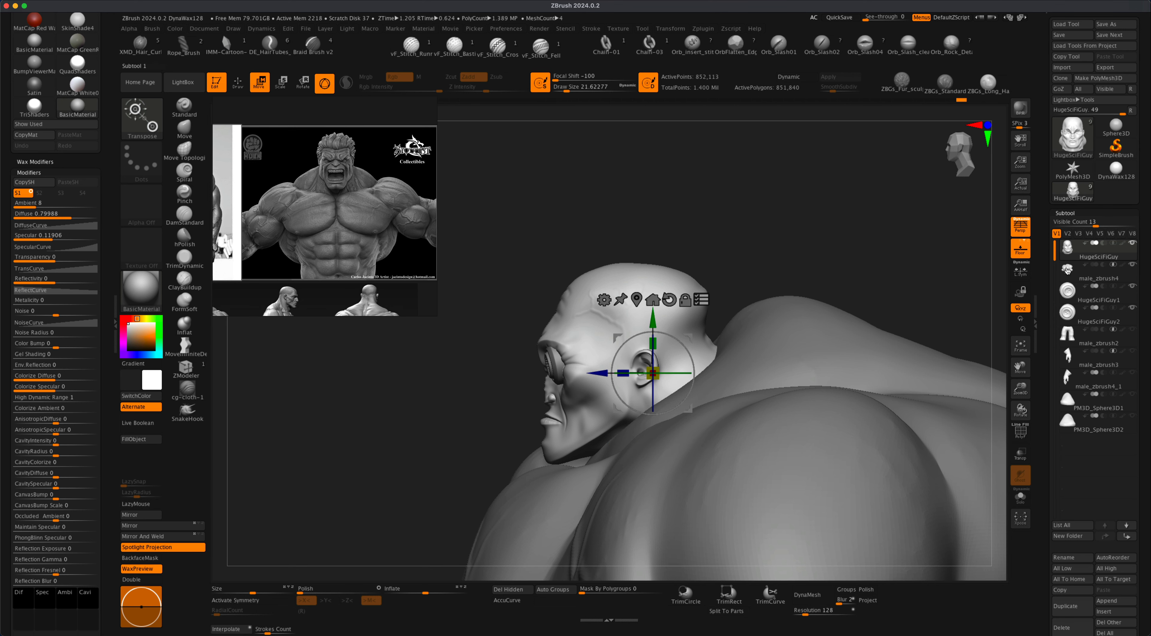
- Select the male_zbrush4 body subtool and mask all of it
left_click(1081, 269)
left_click_drag(878, 258, 861, 192, "alt")
left_click_drag(829, 307, 861, 316, "alt")
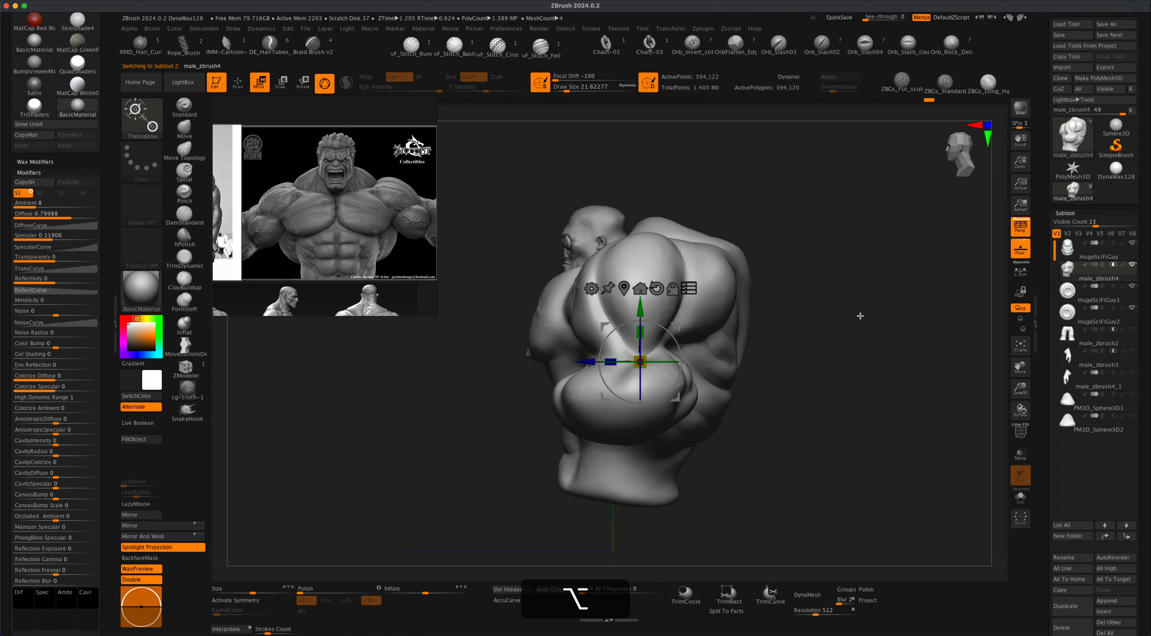
left_click_drag(471, 168, 851, 531, "super")
left_click_drag(822, 313, 876, 401)
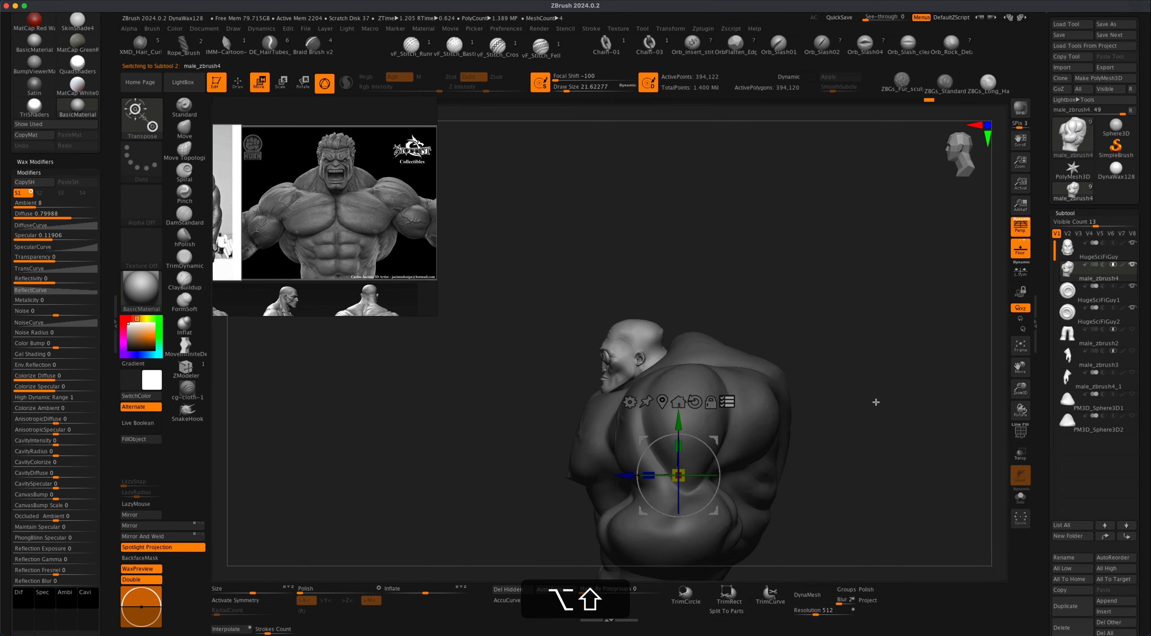
- Select the HugeSciFiGuy head and move it with its goggles forward and slightly up from the body, checking from both sides
left_click(1088, 250)
left_click_drag(816, 295, 679, 271, "alt")
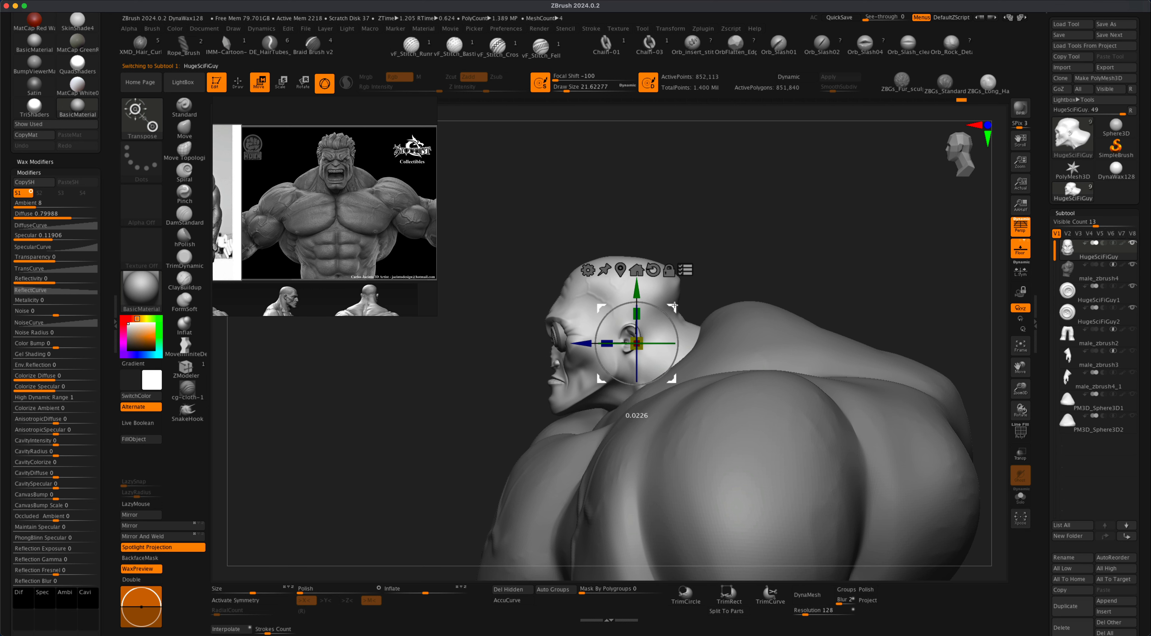
left_click_drag(674, 306, 642, 297)
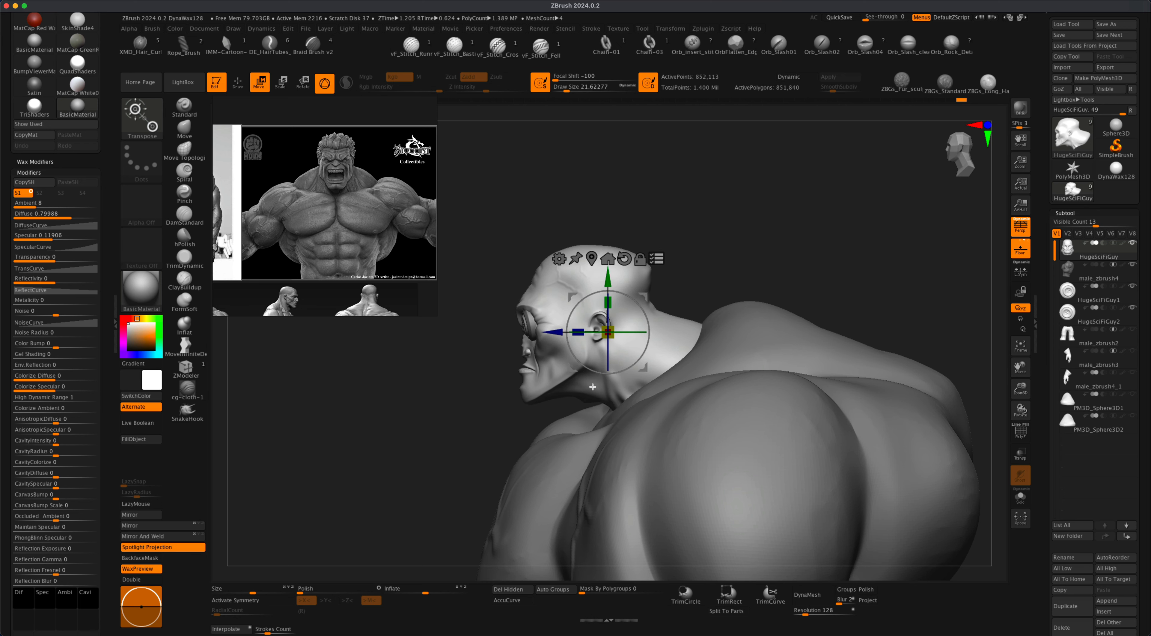
left_click_drag(738, 259, 731, 311)
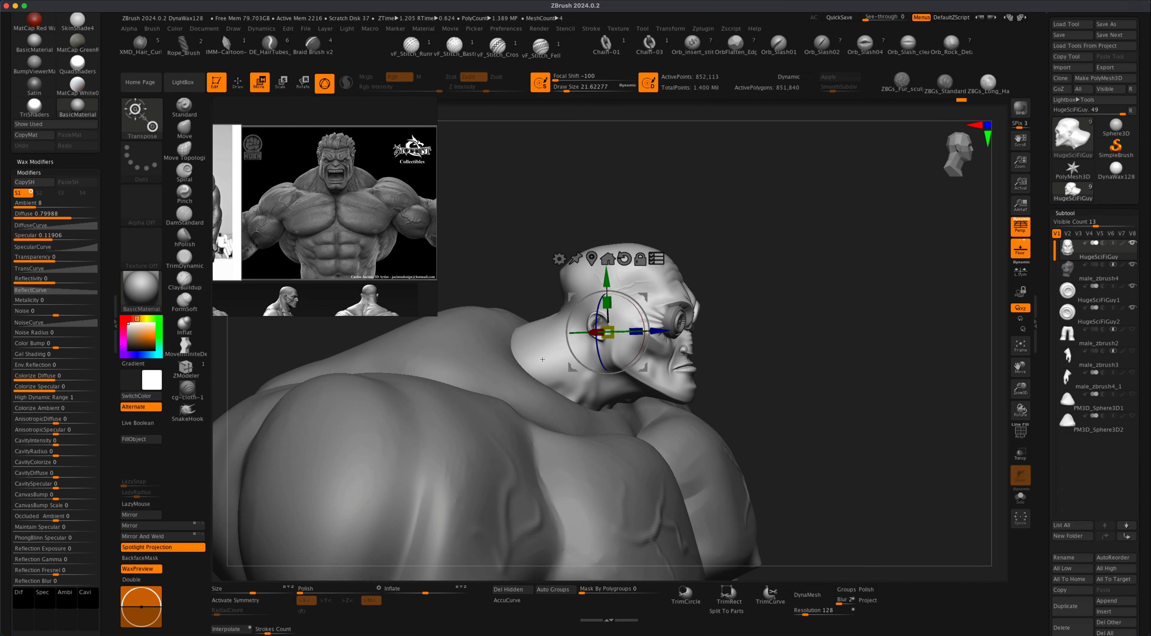
left_click_drag(776, 312, 698, 330)
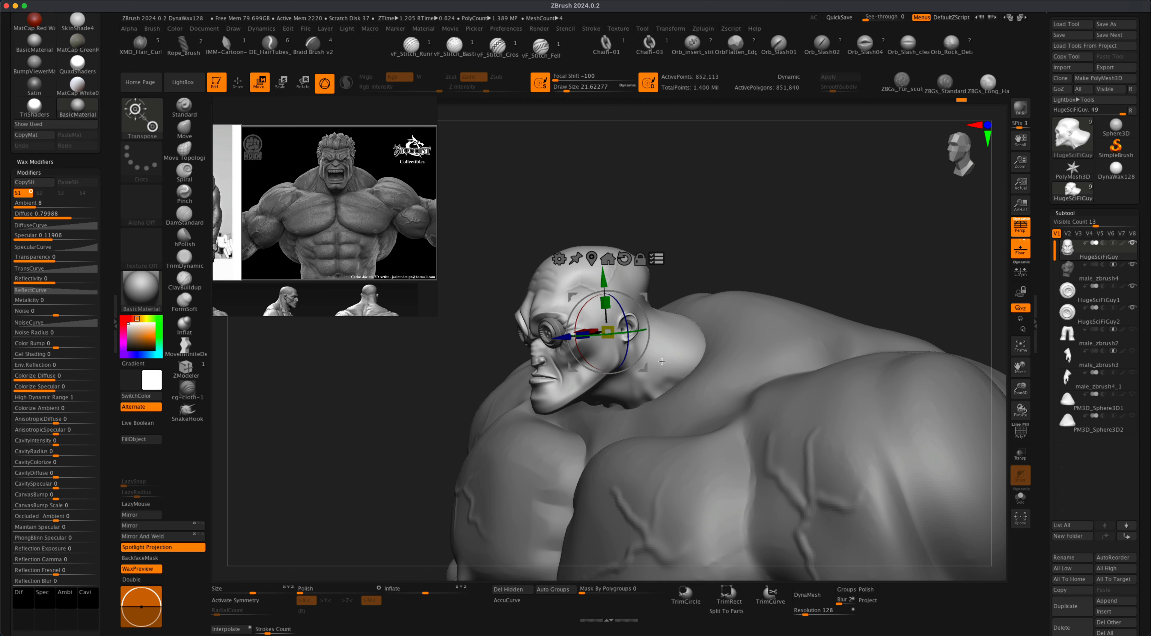
left_click_drag(725, 248, 674, 236)
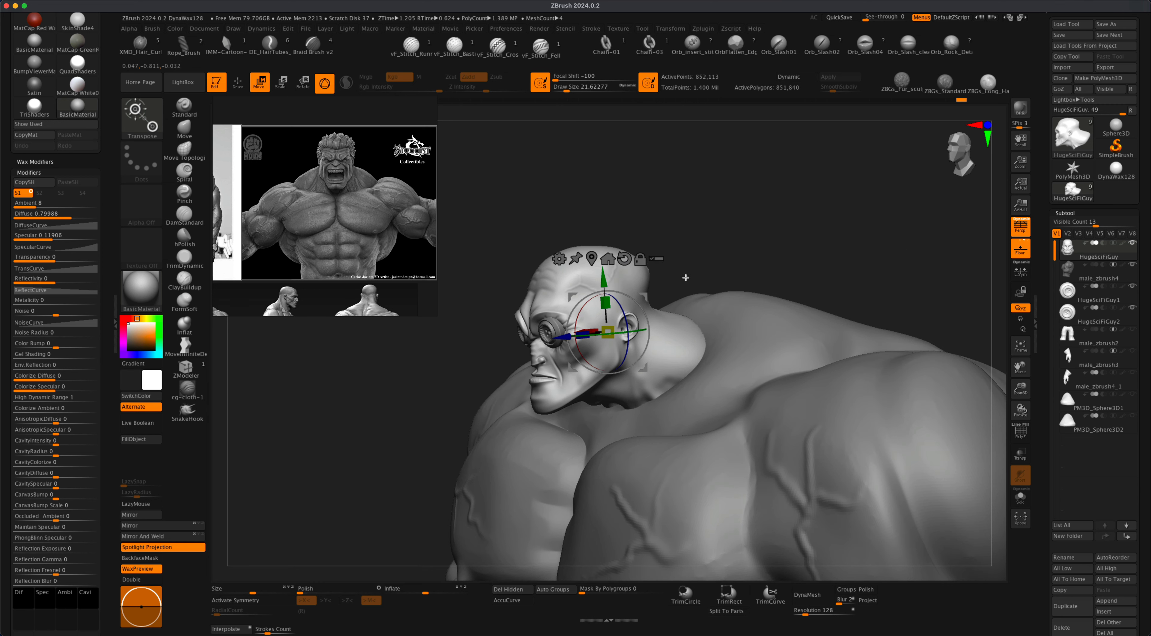
- Select the male_zbrush4 body, clear its mask and return to Draw mode
left_click(1082, 273)
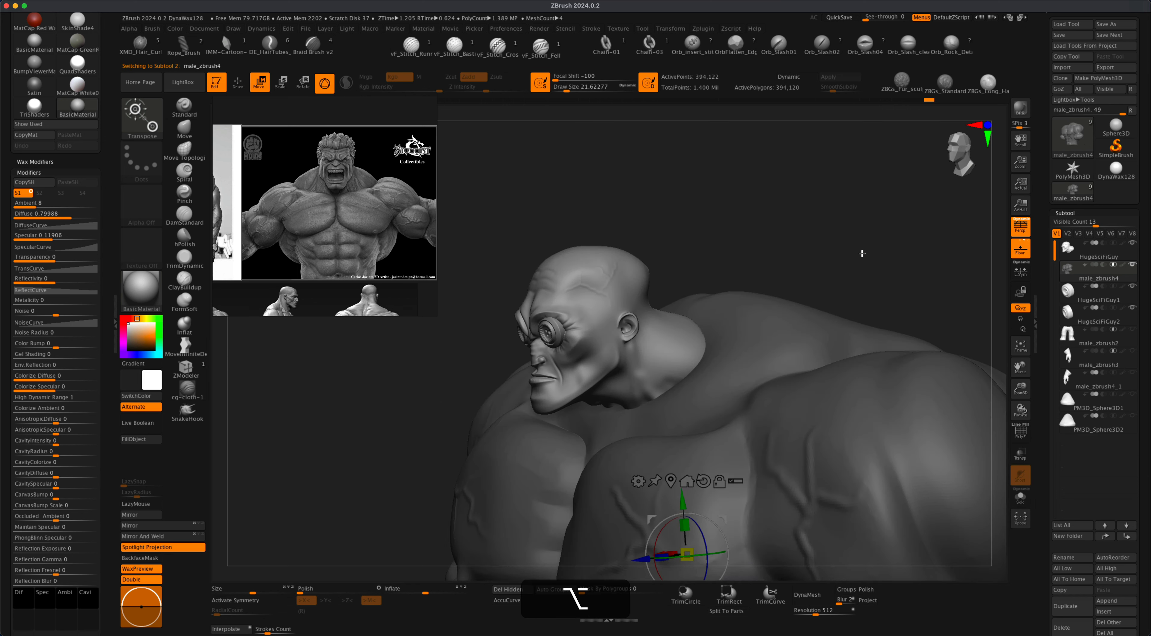
mouse_move(862, 253)
left_mouse_down("alt")
mouse_move(818, 226)
mouse_move(855, 239)
mouse_move(855, 226)
mouse_move(823, 268)
mouse_move(864, 283)
left_mouse_up("alt")
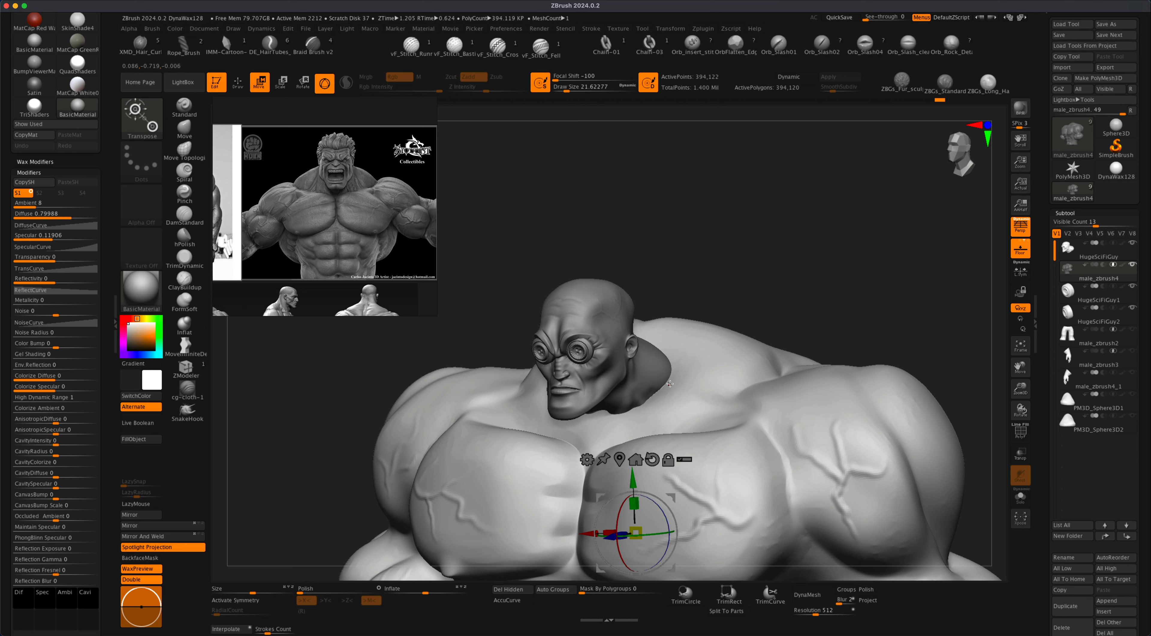
left_click(238, 81)
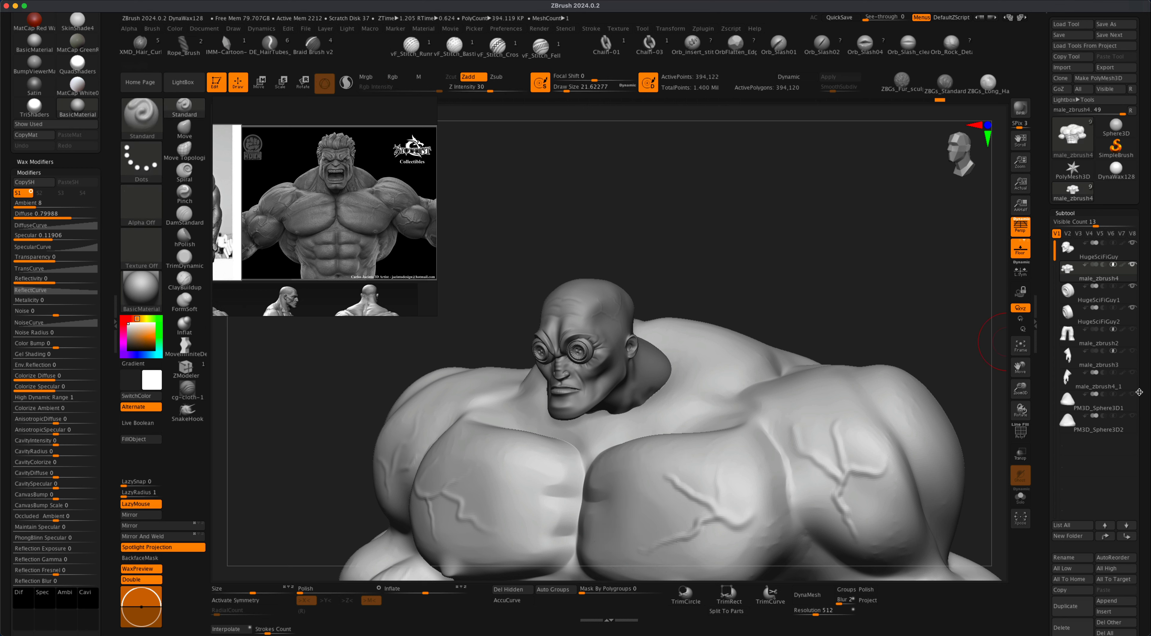
- Delete the lower subdivision levels of the male_zbrush4 body
scroll(1142, 389, "down", 3)
scroll(1144, 446, "down", 2)
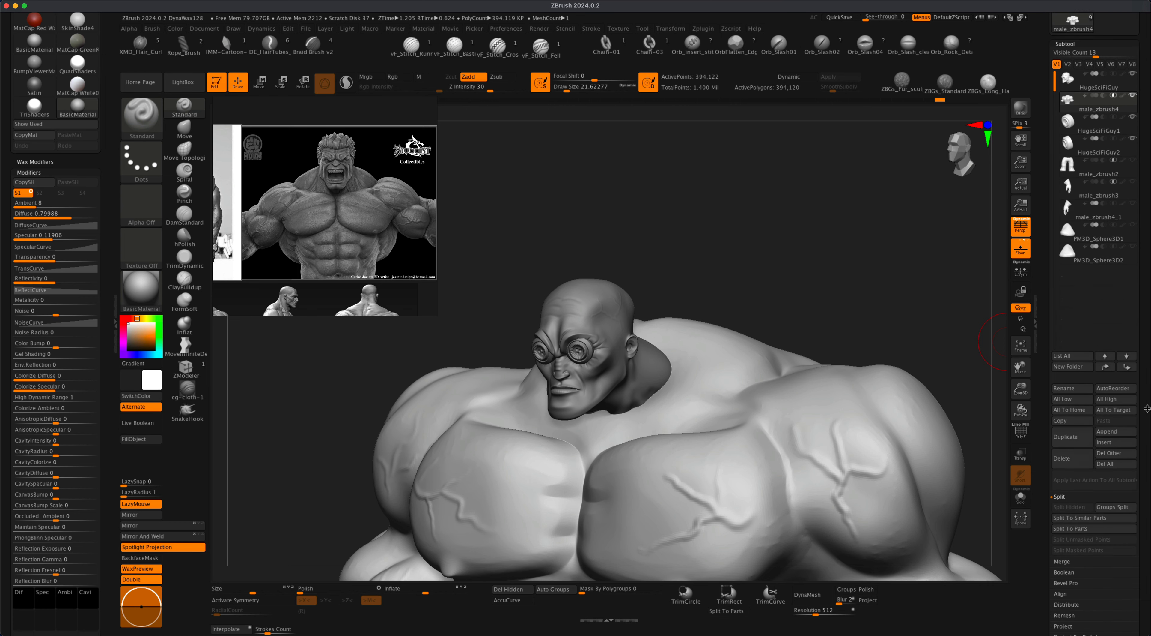
left_click(1069, 619)
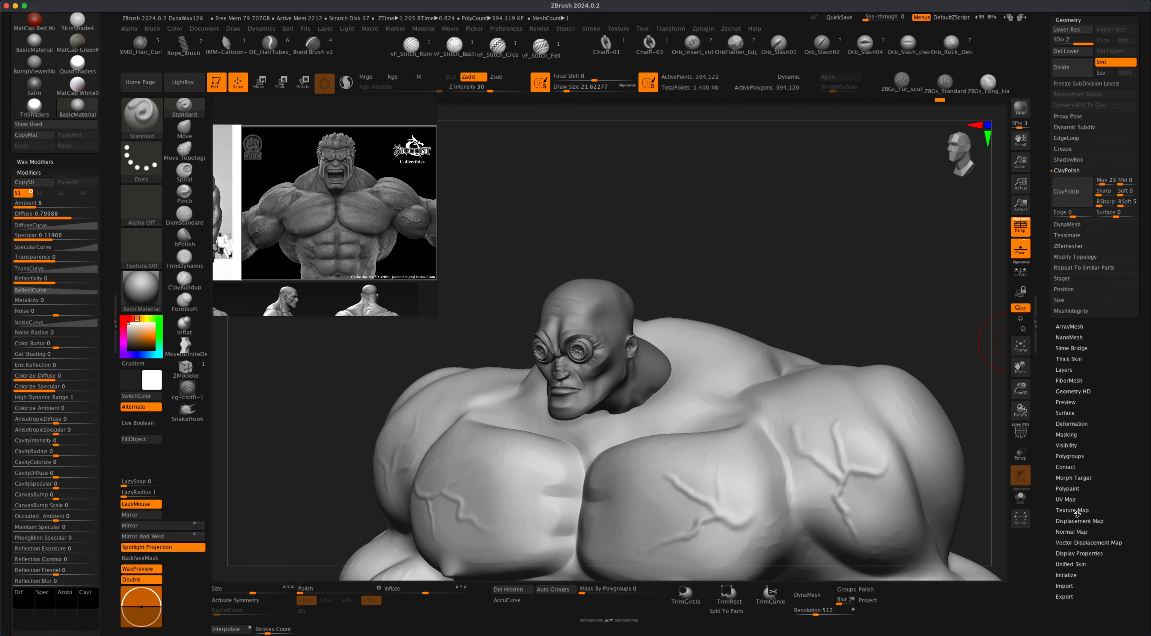
left_click(1075, 55)
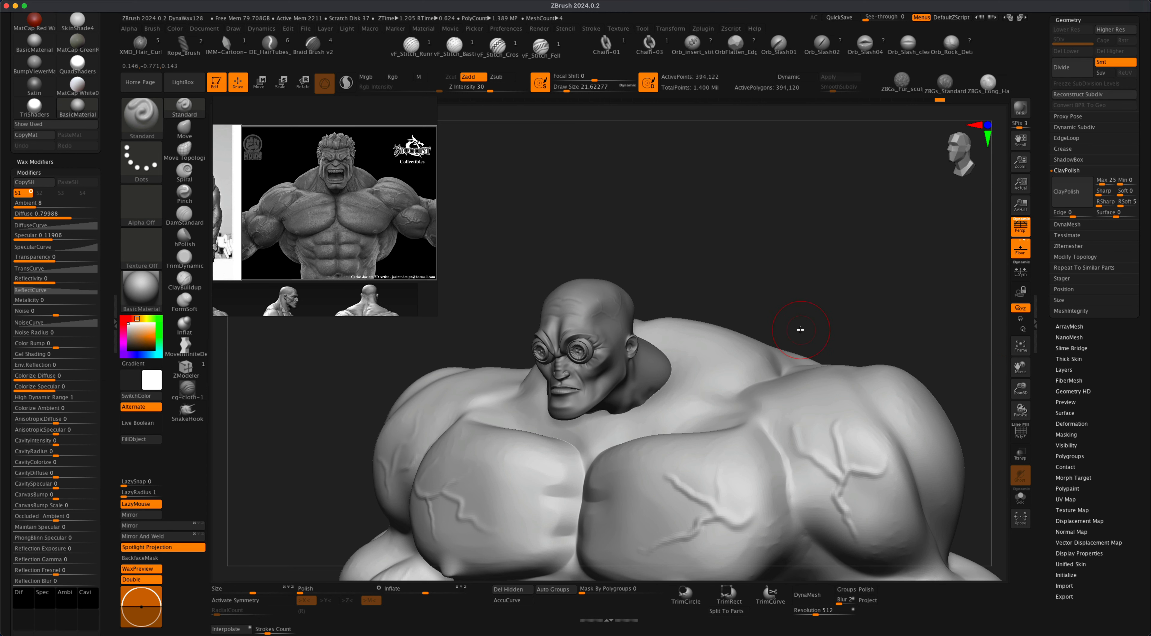
- Reduce the Standard brush to draw size about 11.7 and turn X symmetry back on
left_click_drag(866, 291, 816, 253)
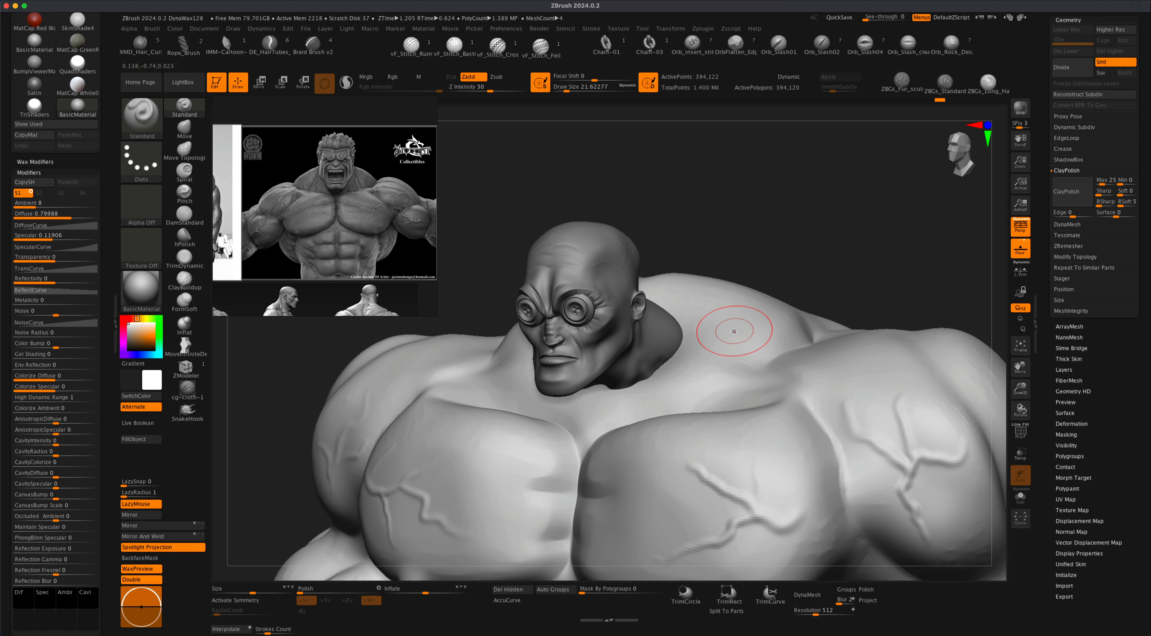
key("s")
left_click_drag(727, 328, 728, 340)
key("x")
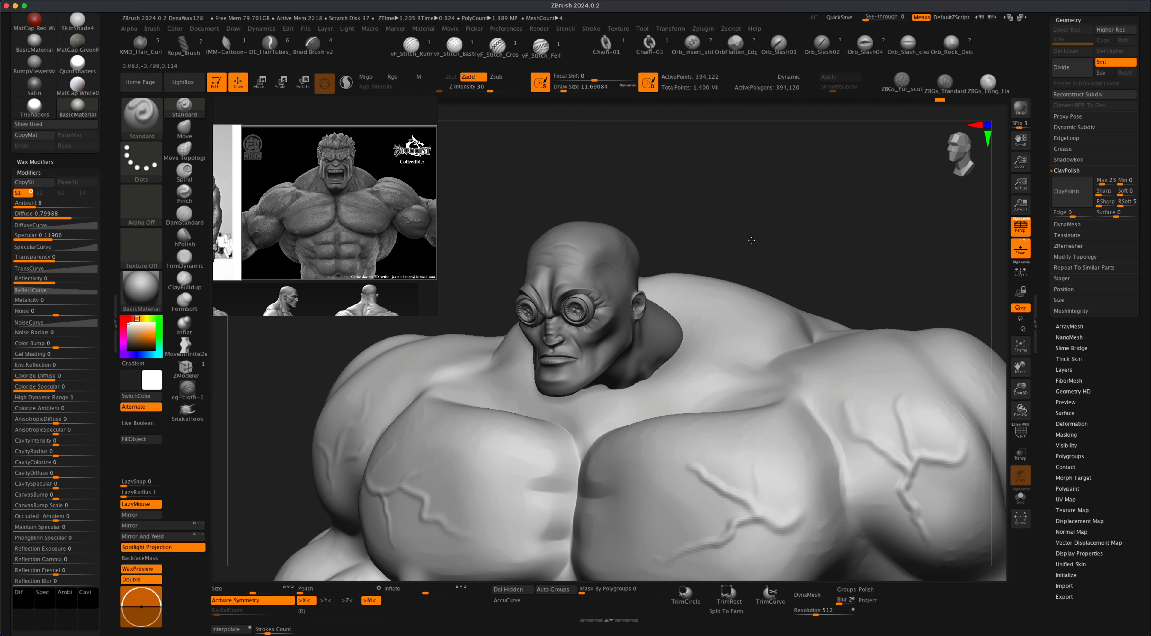
- Paint a mask band on the body around the sides and back of the neck base
left_click_drag(750, 240, 738, 264)
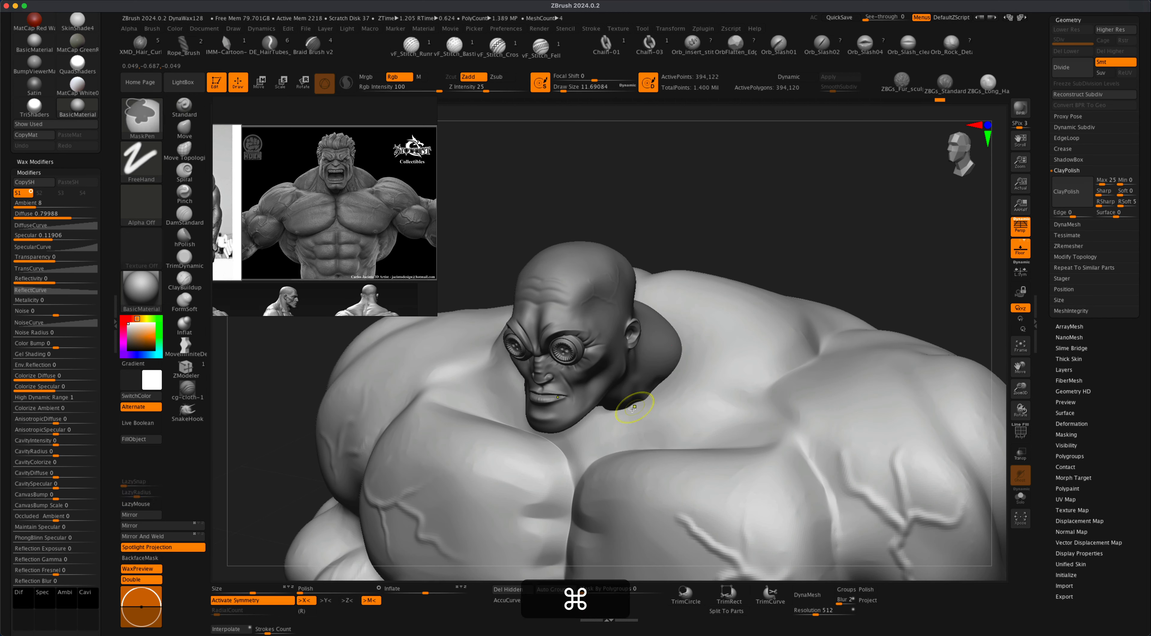
mouse_move(642, 398)
left_mouse_down("super")
mouse_move(619, 424)
mouse_move(683, 376)
mouse_move(623, 418)
left_mouse_up("super")
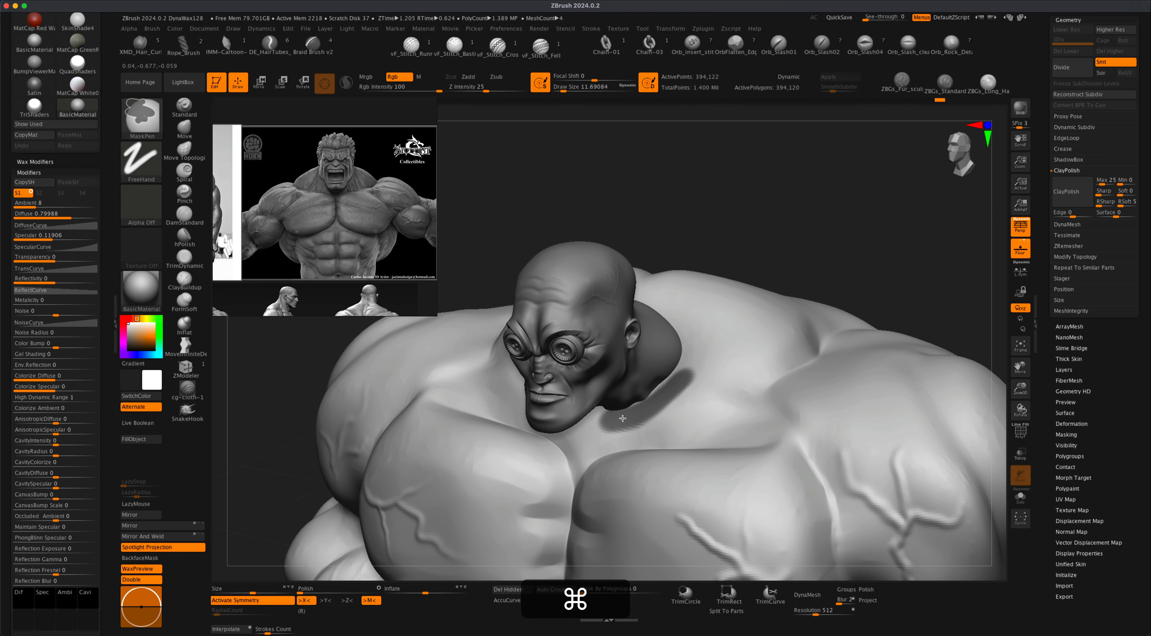
mouse_move(672, 387)
left_mouse_down("super")
mouse_move(661, 395)
mouse_move(707, 344)
mouse_move(658, 393)
left_mouse_up("super")
left_click_drag(688, 355, 691, 342, "super")
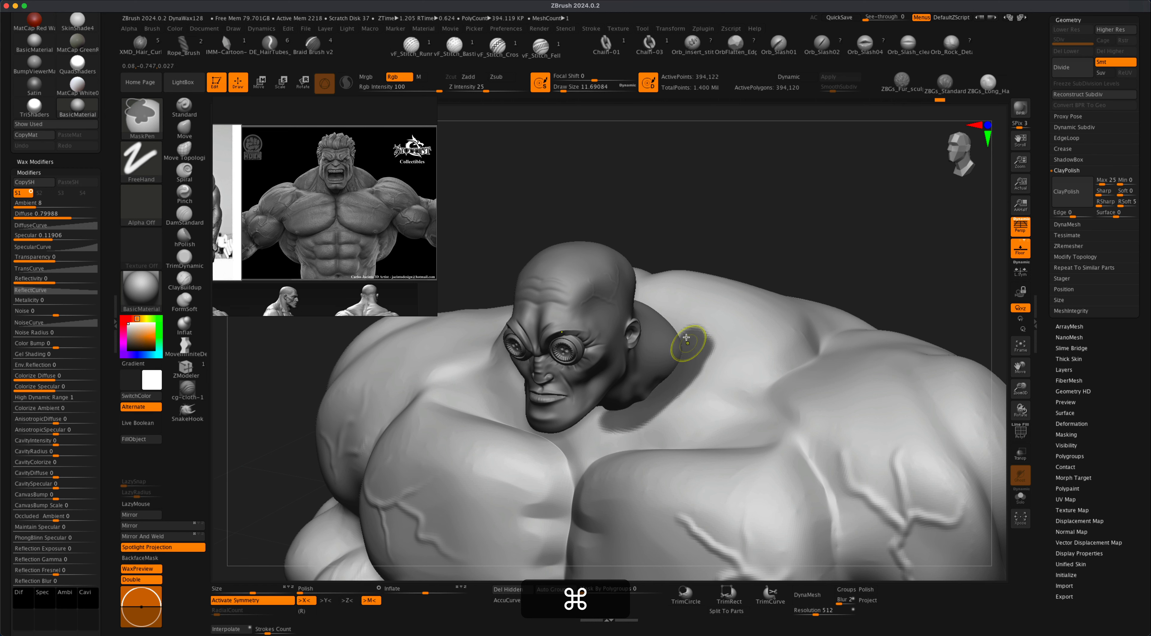
left_click_drag(791, 230, 774, 295)
mouse_move(705, 323)
left_mouse_down("super")
mouse_move(699, 335)
mouse_move(644, 251)
mouse_move(684, 286)
mouse_move(702, 336)
left_mouse_up("super")
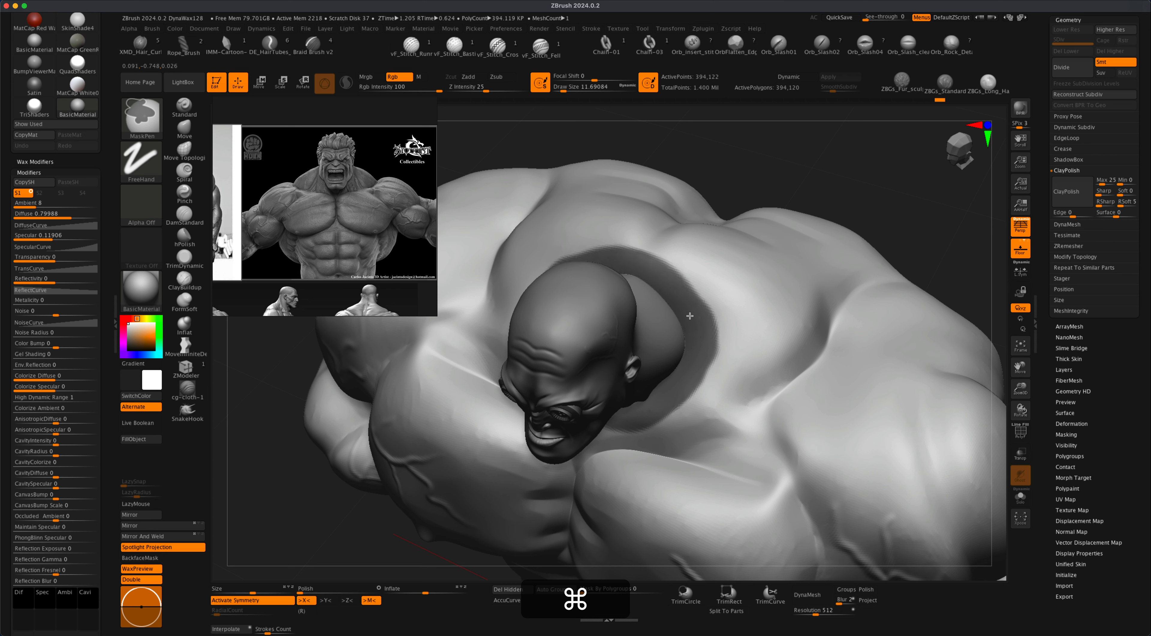
left_click_drag(657, 277, 644, 267, "super")
- Close the neck mask across the front above the collarbones and check it from several angles
mouse_move(832, 182)
left_mouse_down()
mouse_move(863, 166)
mouse_move(862, 153)
mouse_move(844, 178)
left_mouse_up()
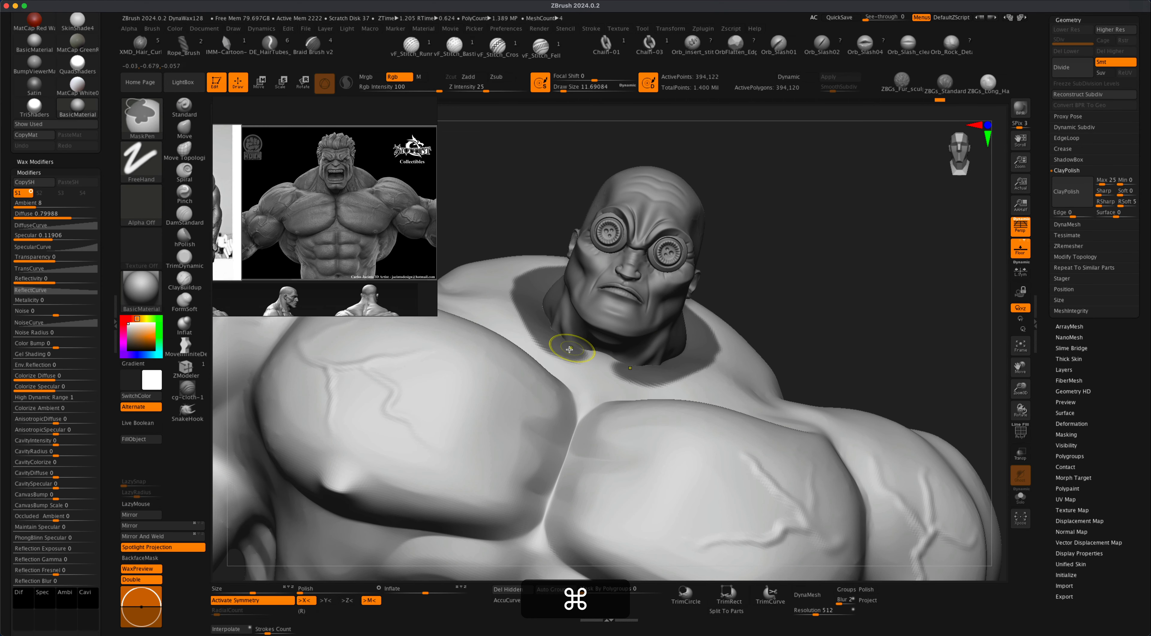
left_click_drag(571, 344, 608, 364, "super")
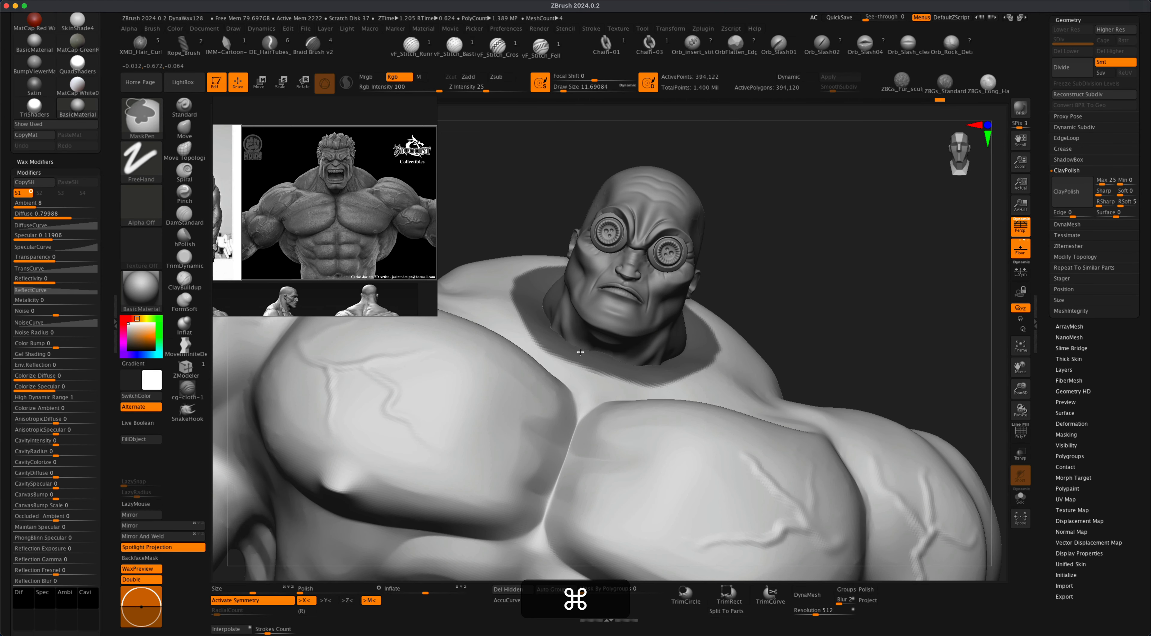
left_click_drag(819, 254, 812, 270)
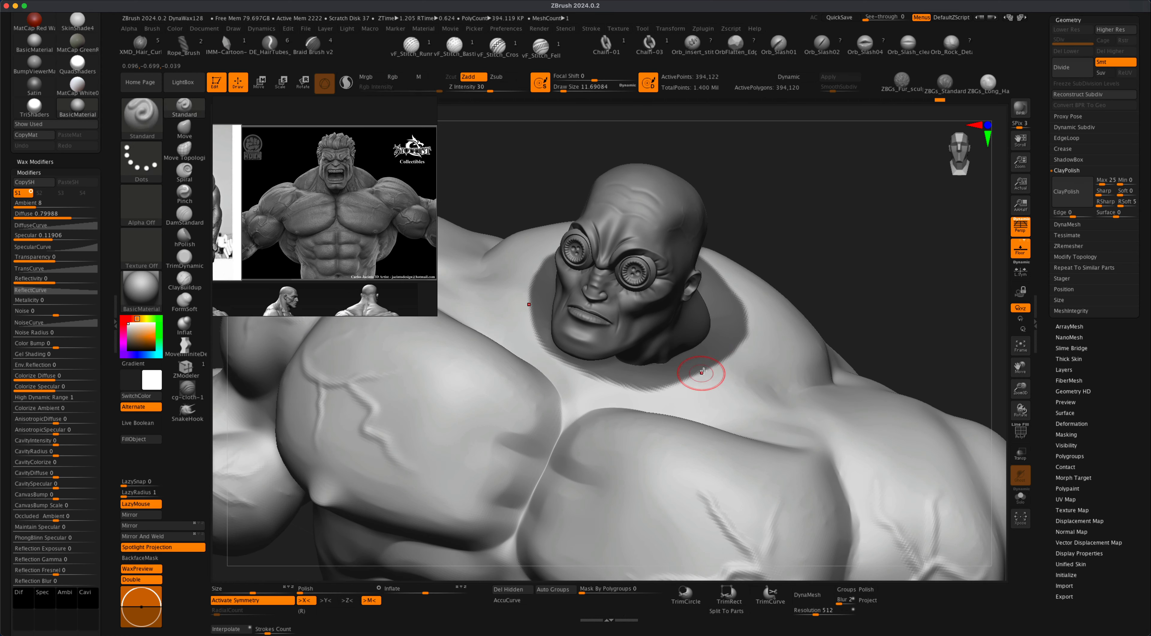
mouse_move(830, 223)
left_mouse_down()
mouse_move(812, 218)
mouse_move(848, 212)
mouse_move(818, 232)
mouse_move(831, 221)
mouse_move(856, 247)
mouse_move(829, 249)
mouse_move(847, 210)
mouse_move(828, 190)
left_mouse_up()
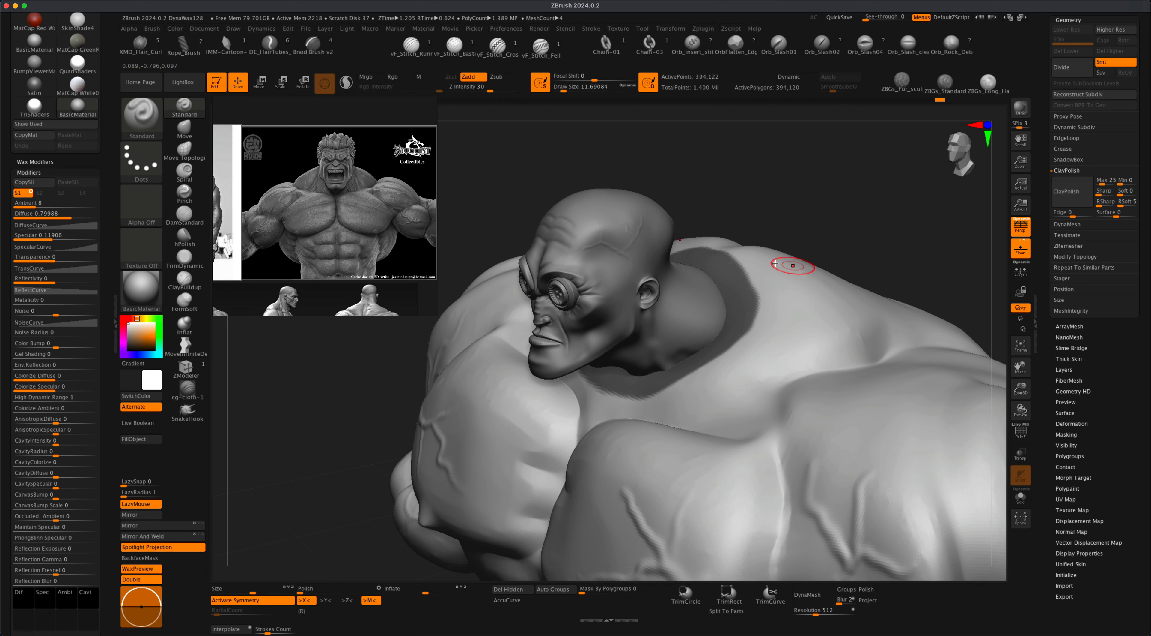
left_click_drag(847, 219, 697, 292)
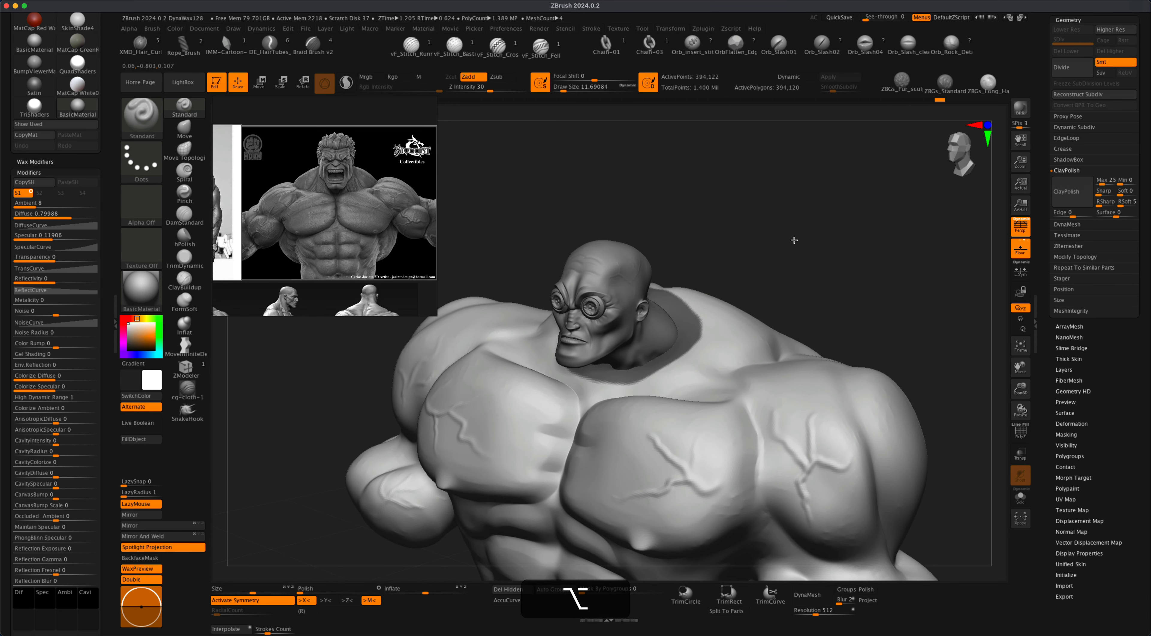
mouse_move(794, 239)
left_mouse_down("alt")
mouse_move(796, 225)
mouse_move(711, 292)
left_mouse_up("alt")
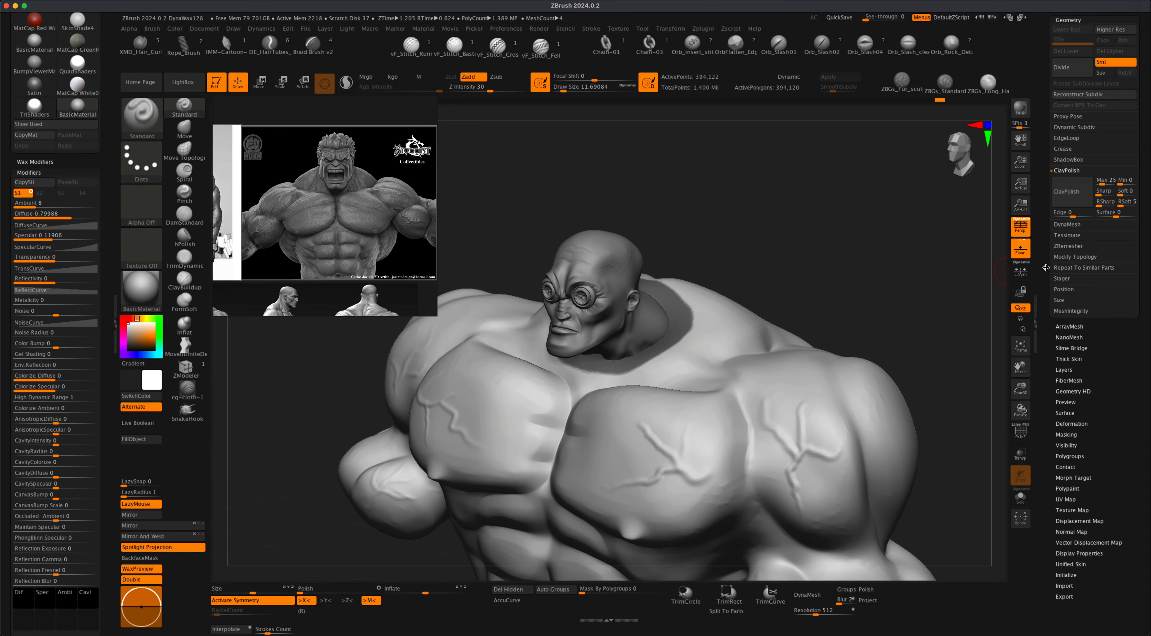
- Preview an extraction of the masked neck band at thickness 0.02 with the double-sided option off
scroll(1135, 338, "up", 5)
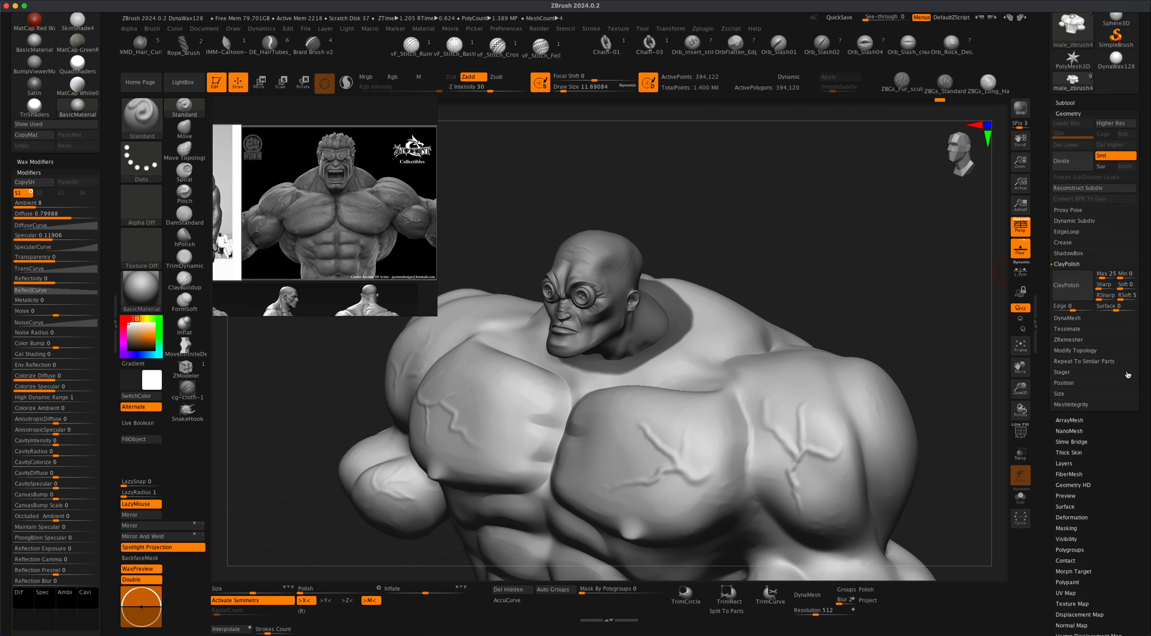
left_click(1074, 104)
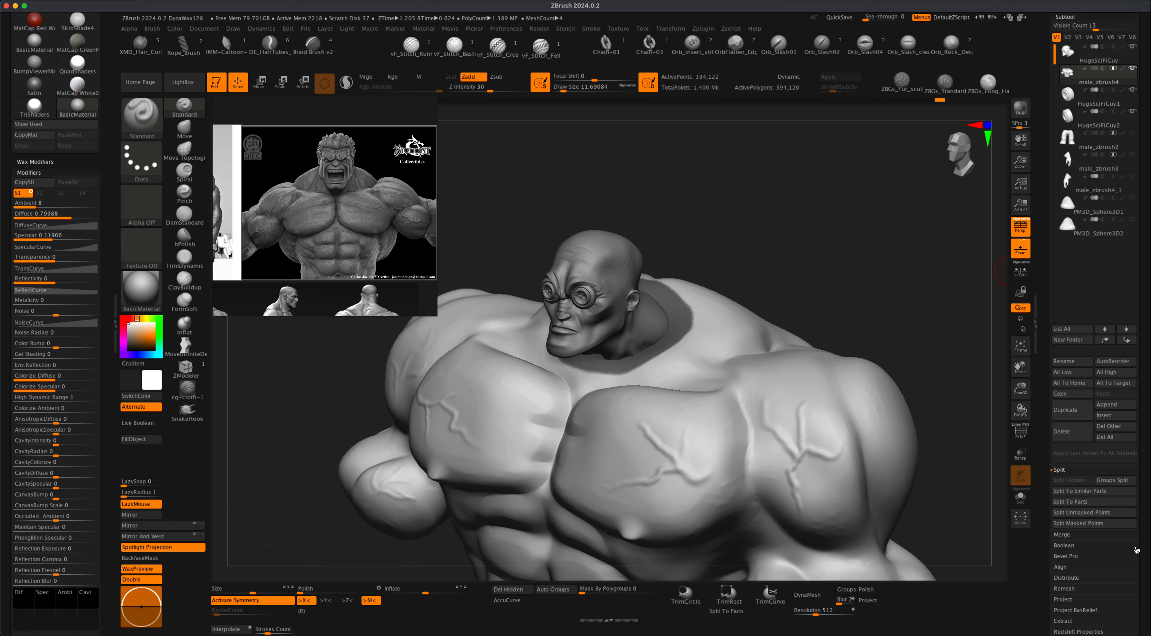
left_click(1103, 550)
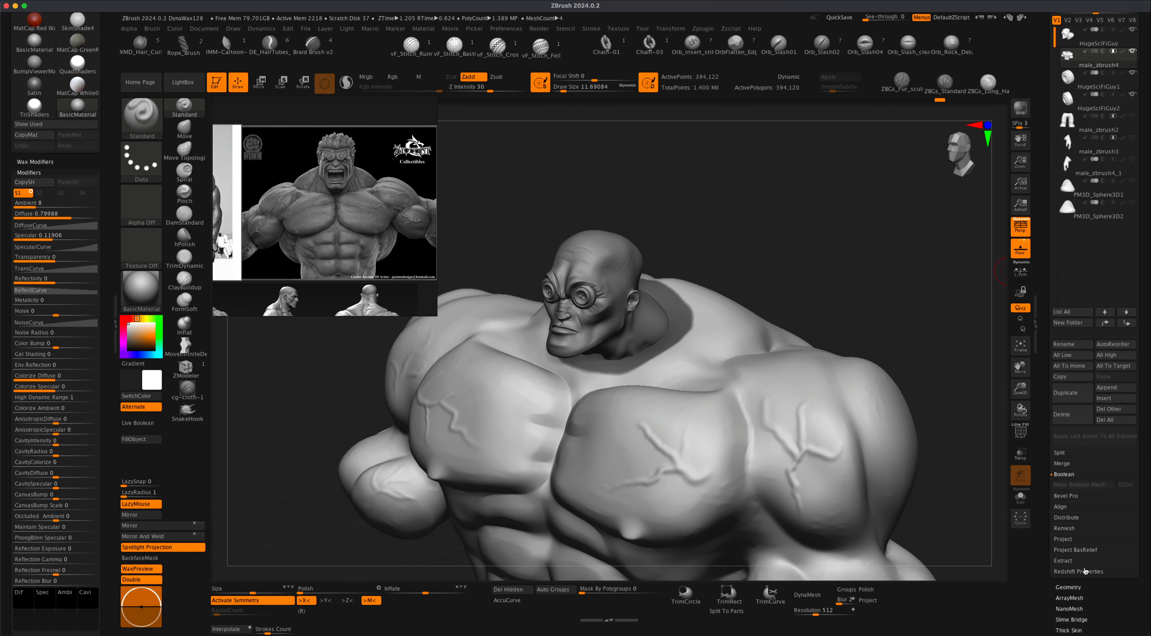
scroll(1147, 527, "down", 5)
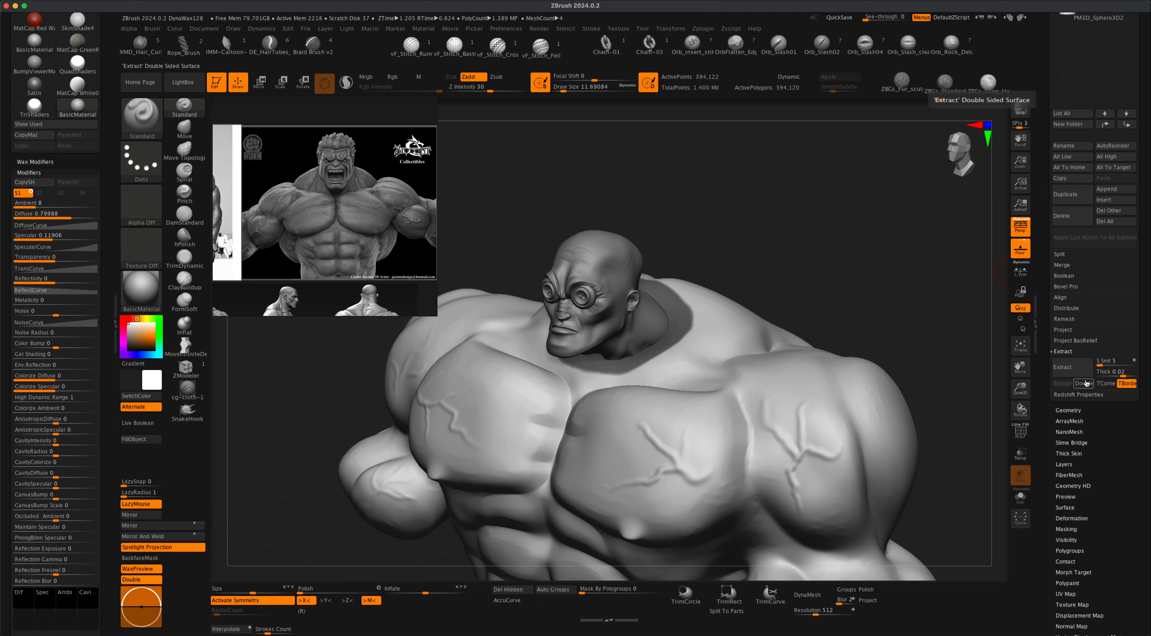
left_click(1072, 368)
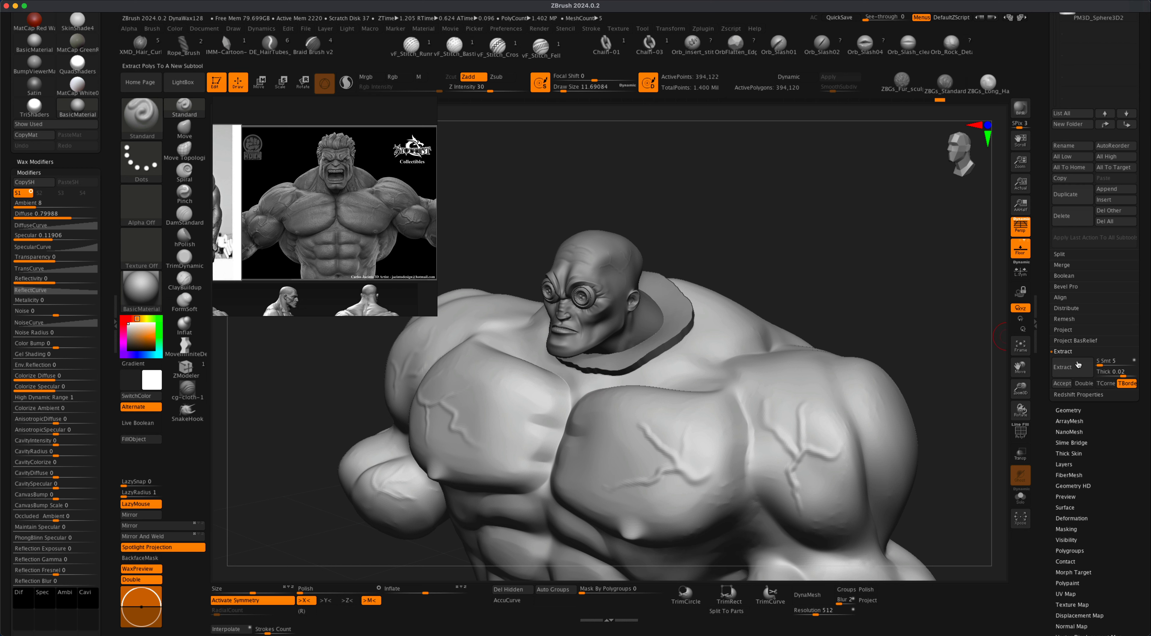
- Set the extract thickness to 0.05, extract the masked neck band again and accept it as a new subtool
left_click(1111, 371)
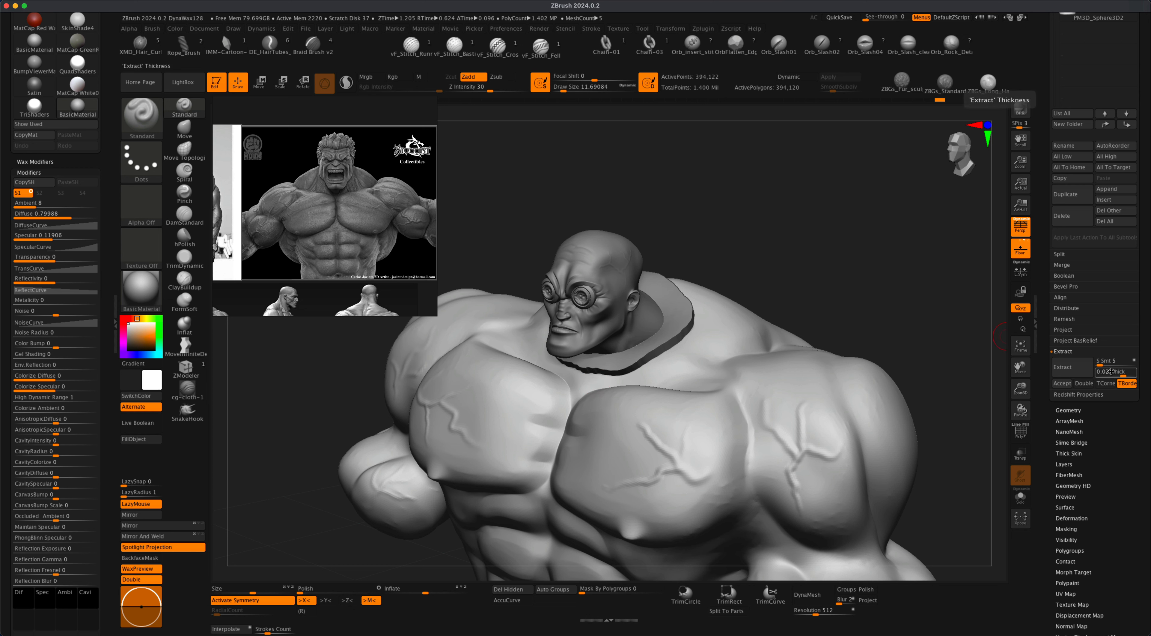
left_click(1112, 371)
type("0")
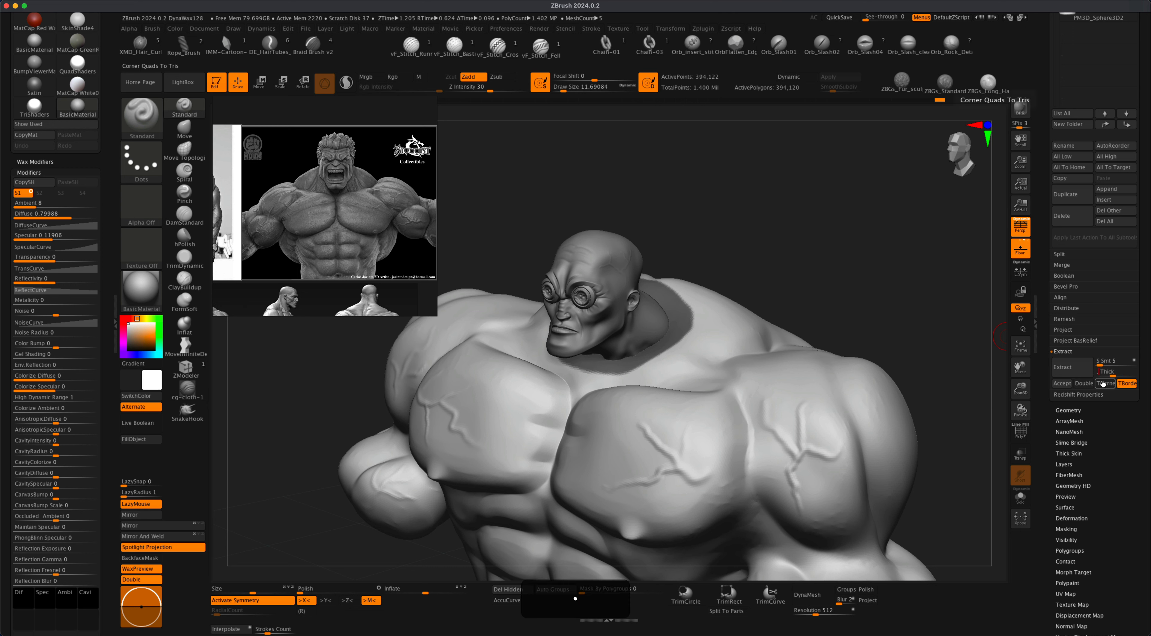
key("Return")
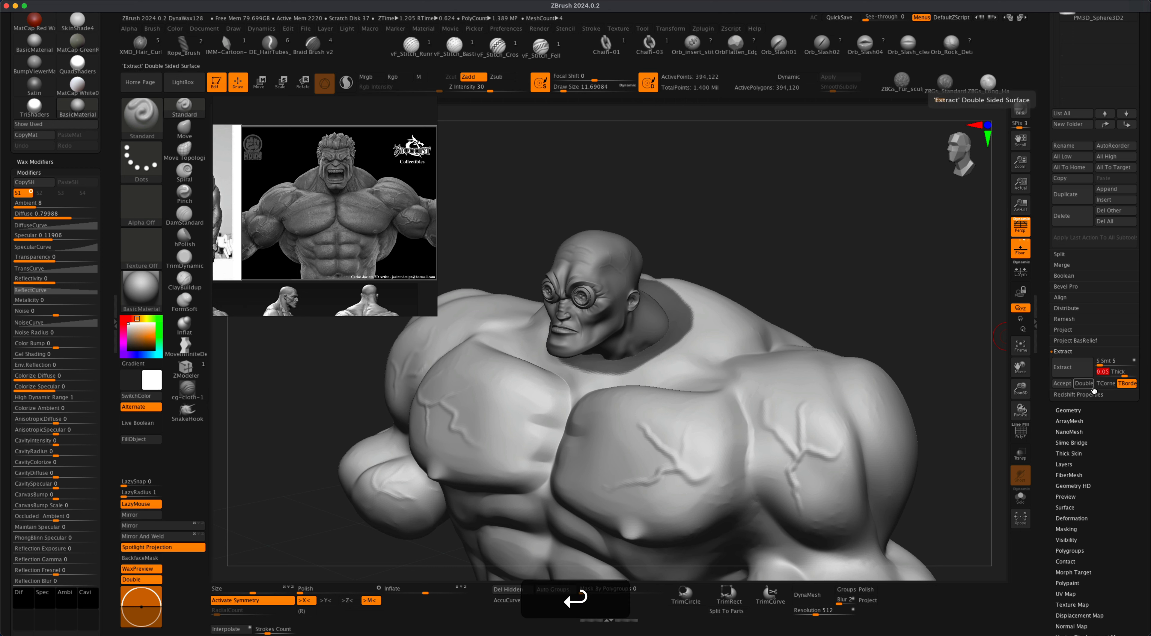
left_click(1070, 368)
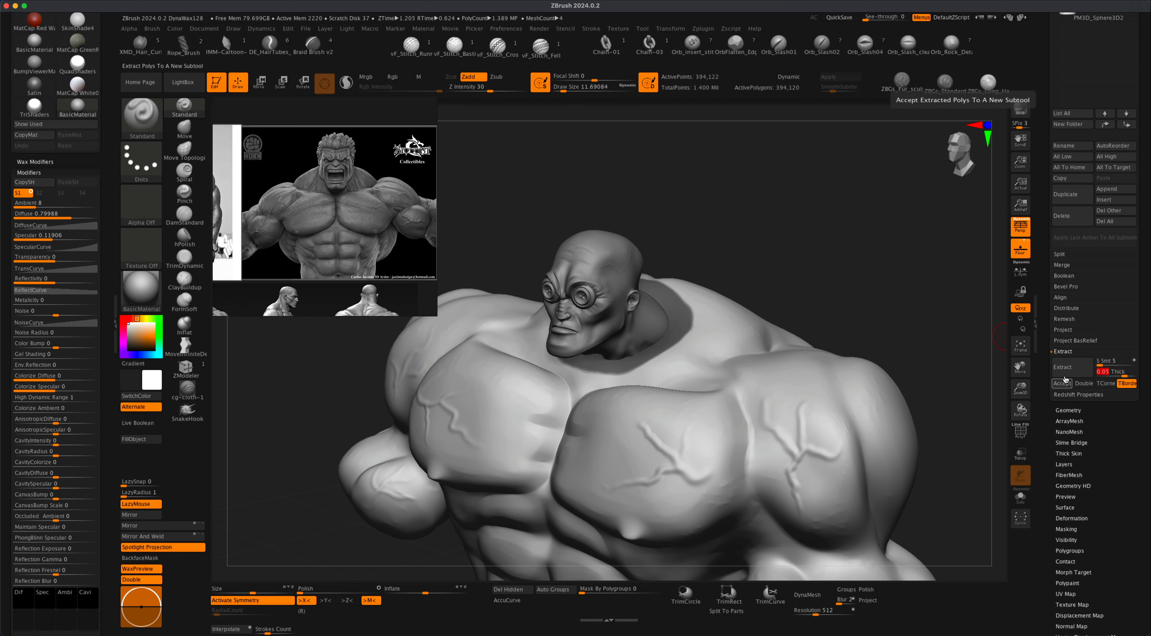
left_click(1056, 382)
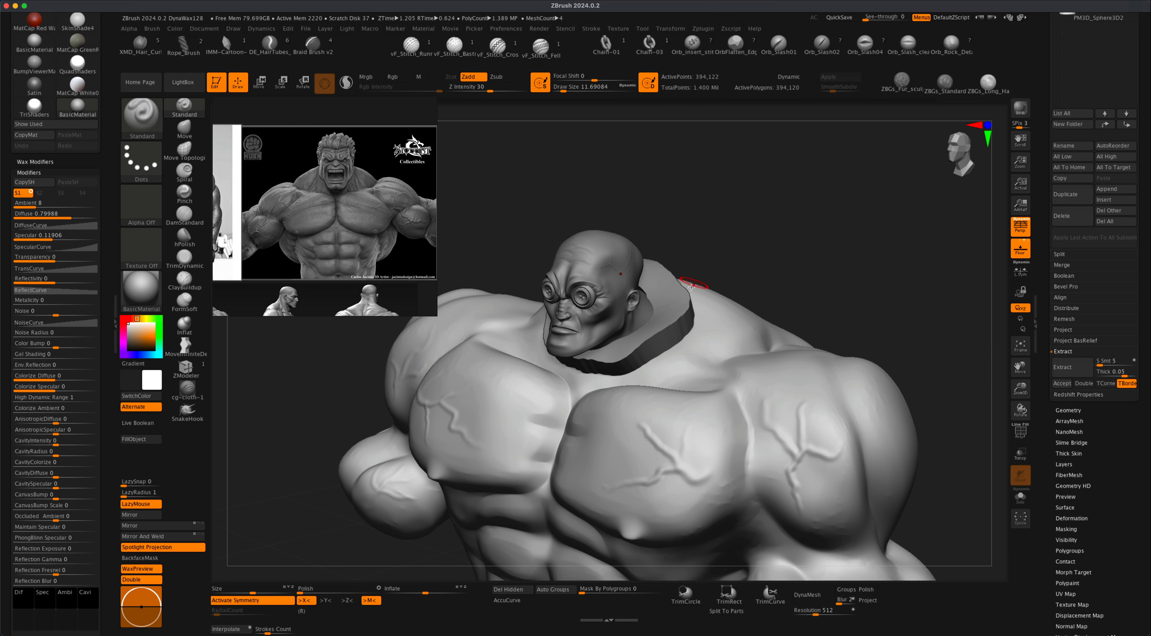
left_click(1061, 383)
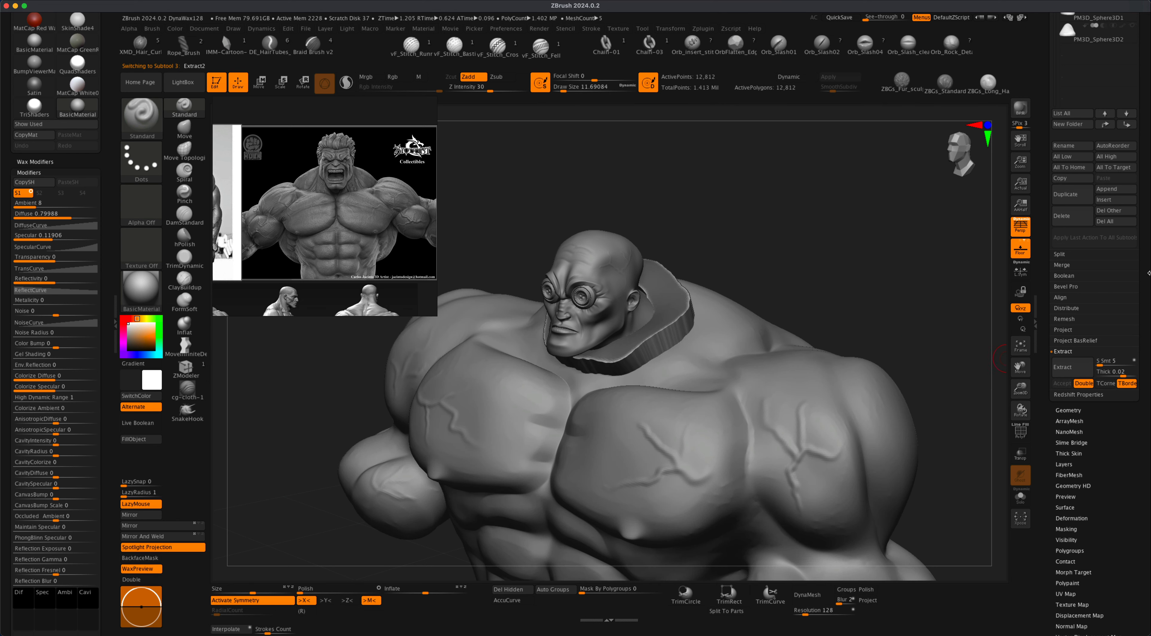
scroll(1141, 297, "up", 5)
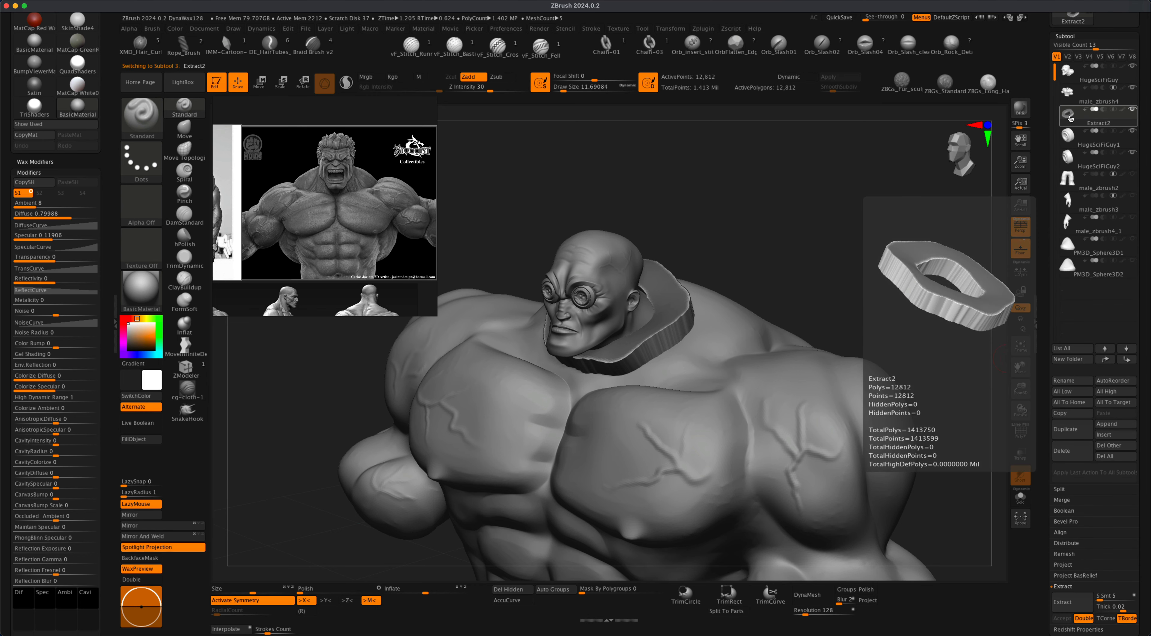
mouse_move(1081, 112)
- Switch to the Move brush and set its draw size to about 62 for shaping the extracted neck ring
mouse_move(825, 244)
left_mouse_down()
mouse_move(861, 257)
mouse_move(819, 234)
mouse_move(830, 263)
mouse_move(841, 258)
mouse_move(817, 257)
mouse_move(837, 256)
mouse_move(822, 248)
left_mouse_up()
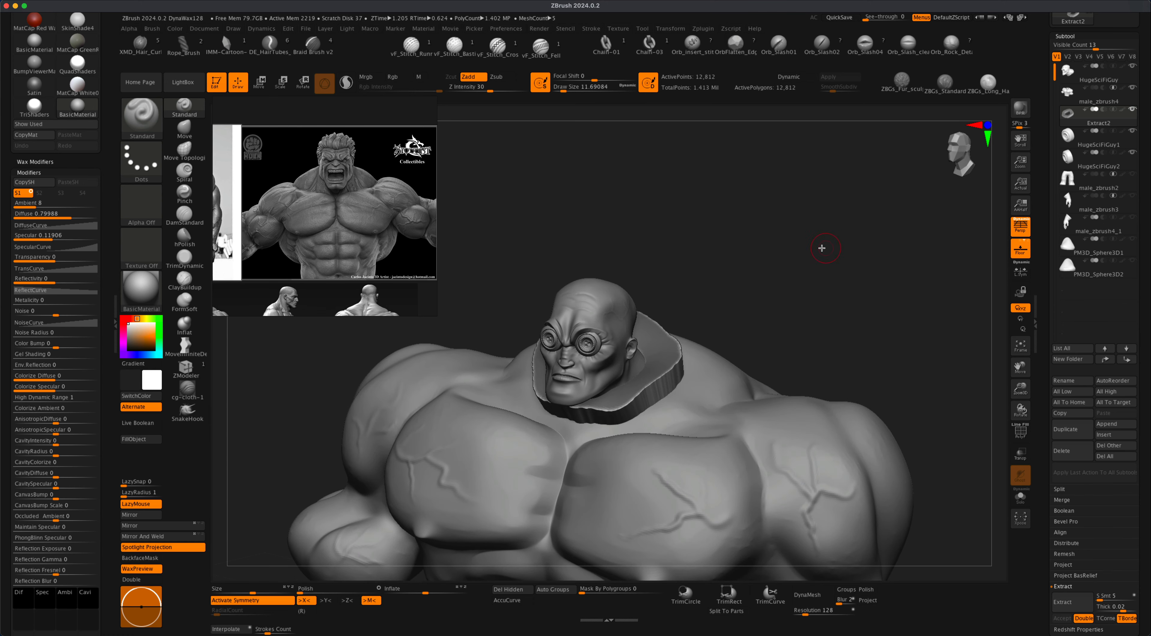
left_click_drag(756, 229, 855, 257)
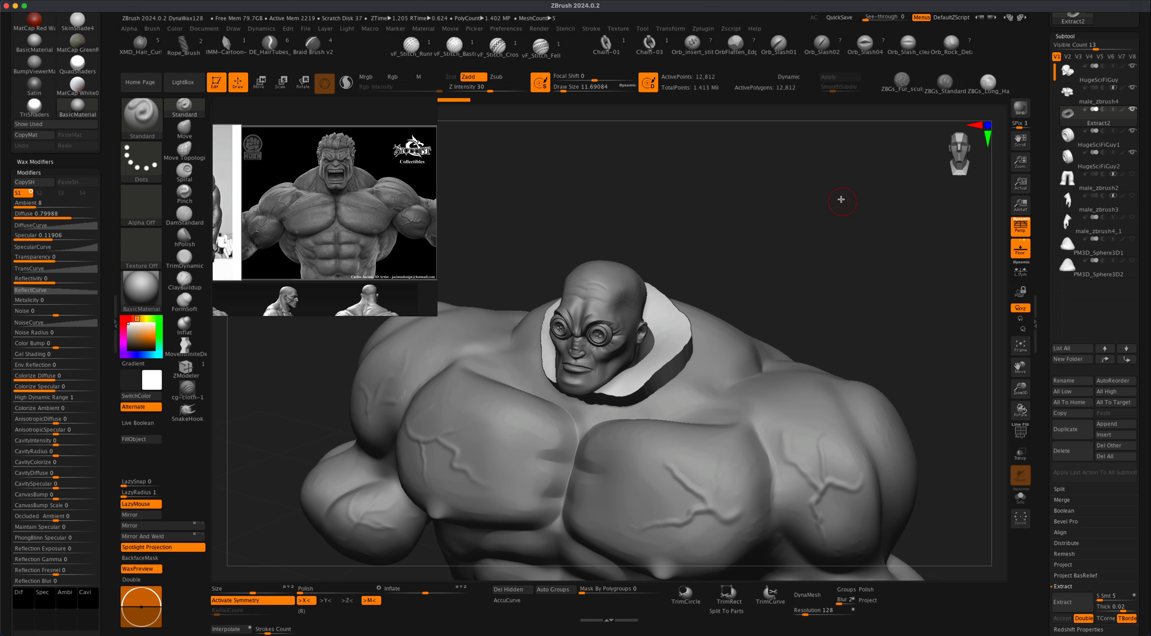
left_click_drag(834, 232, 840, 238)
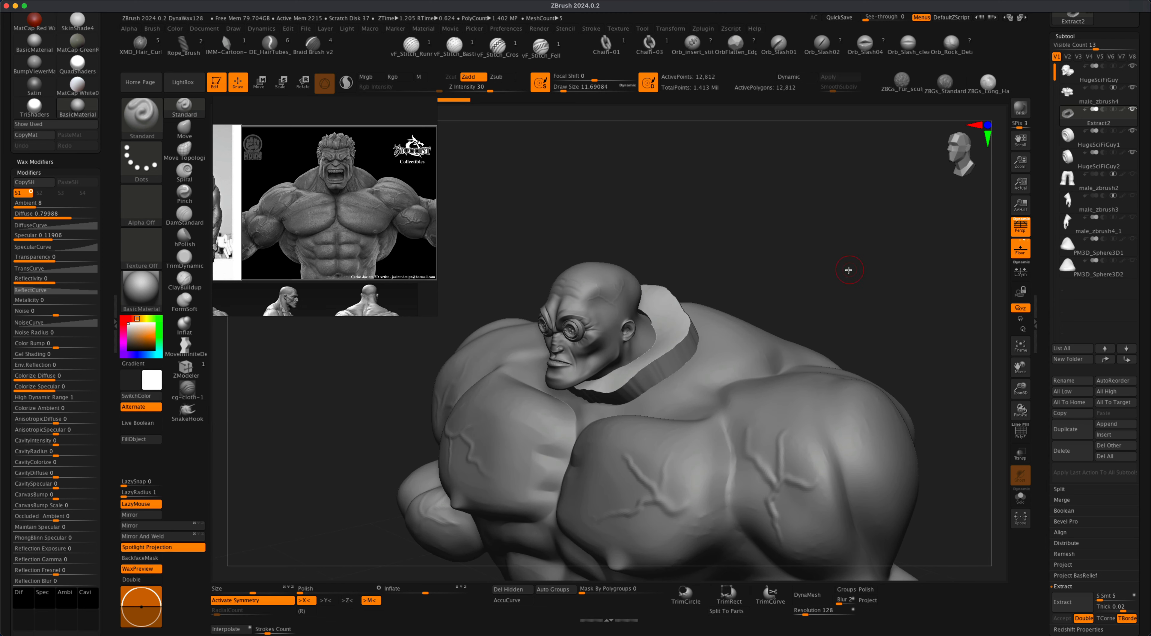
mouse_move(796, 256)
left_mouse_down()
mouse_move(802, 247)
mouse_move(784, 244)
mouse_move(843, 259)
mouse_move(826, 265)
mouse_move(825, 255)
left_mouse_up()
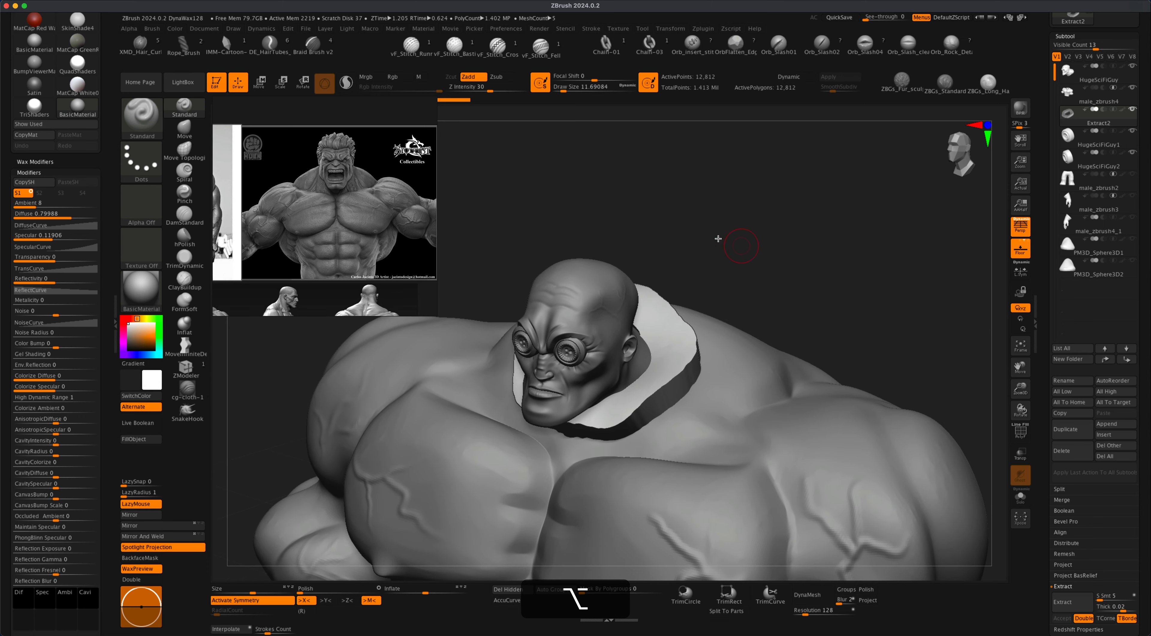
key("b")
key("m")
key("v")
key("s")
left_click_drag(637, 209, 639, 211)
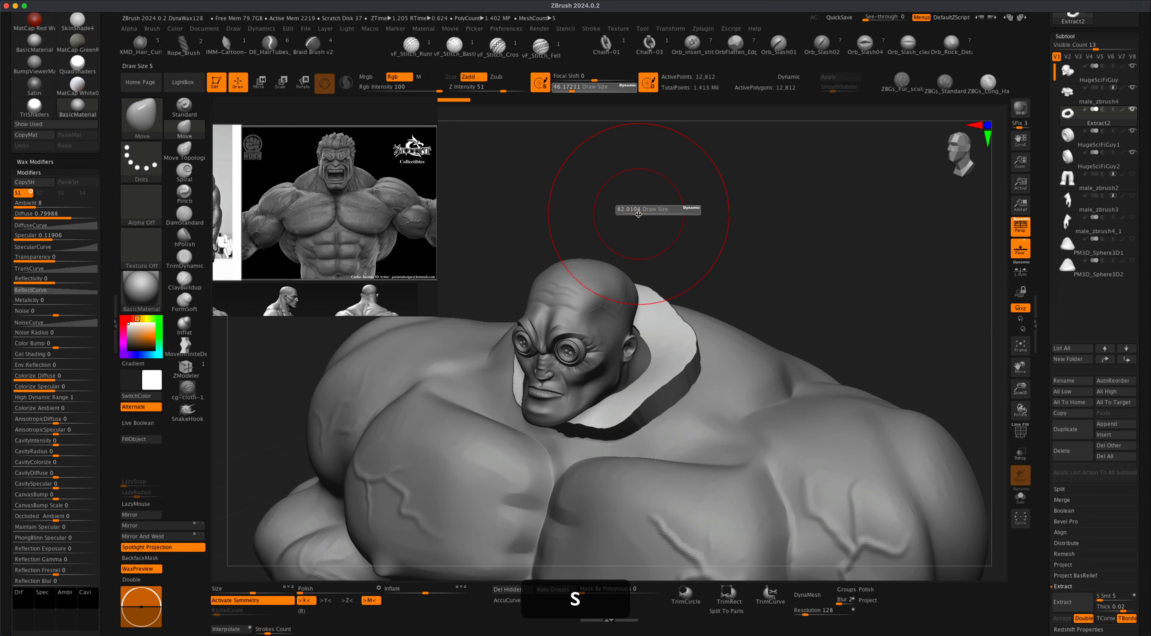
- Nudge the back of the neck ring behind the head with the Move brush
mouse_move(710, 234)
left_mouse_down()
mouse_move(727, 237)
mouse_move(706, 260)
left_mouse_up()
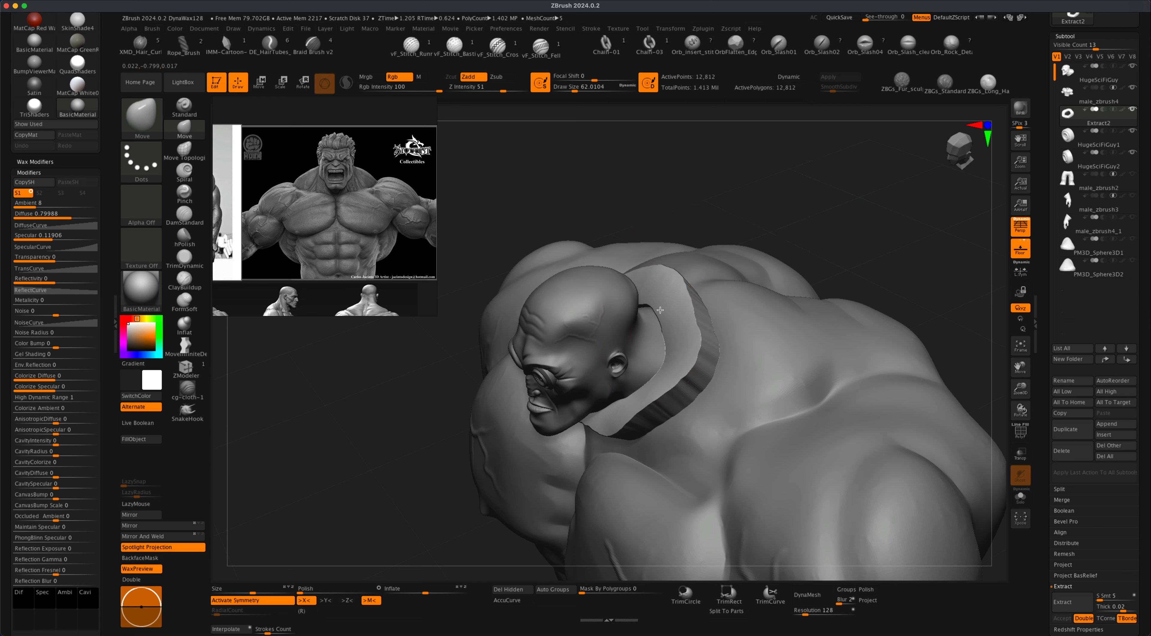
left_click_drag(658, 315, 666, 302)
left_click_drag(743, 230, 758, 210)
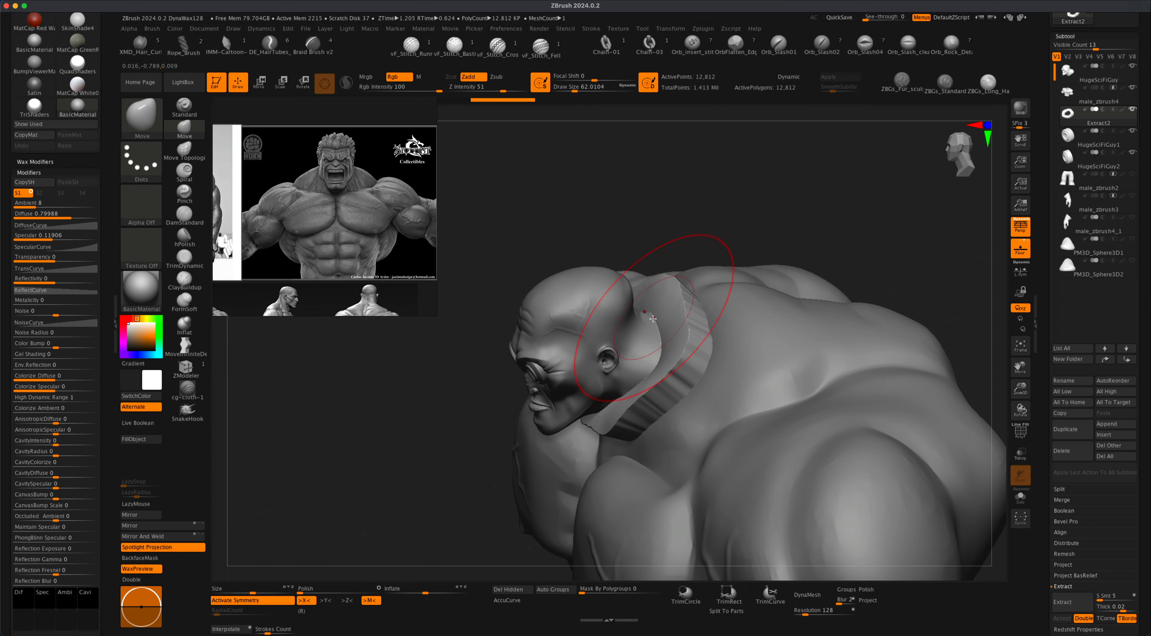
mouse_move(698, 244)
left_mouse_down()
mouse_move(732, 239)
mouse_move(730, 218)
mouse_move(755, 222)
mouse_move(796, 239)
mouse_move(815, 265)
mouse_move(756, 267)
mouse_move(789, 242)
mouse_move(792, 203)
mouse_move(803, 248)
mouse_move(801, 237)
left_mouse_up()
- Open the ZRemesher settings for the neck ring and save the tool to disk
scroll(1135, 402, "down", 5)
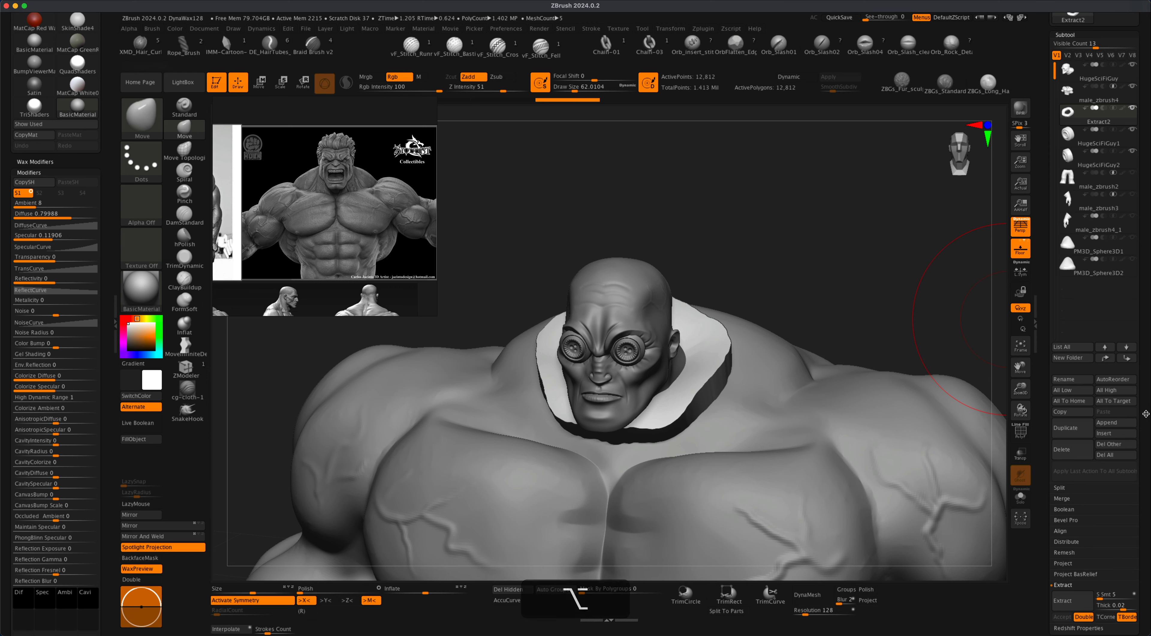
left_click(1086, 457)
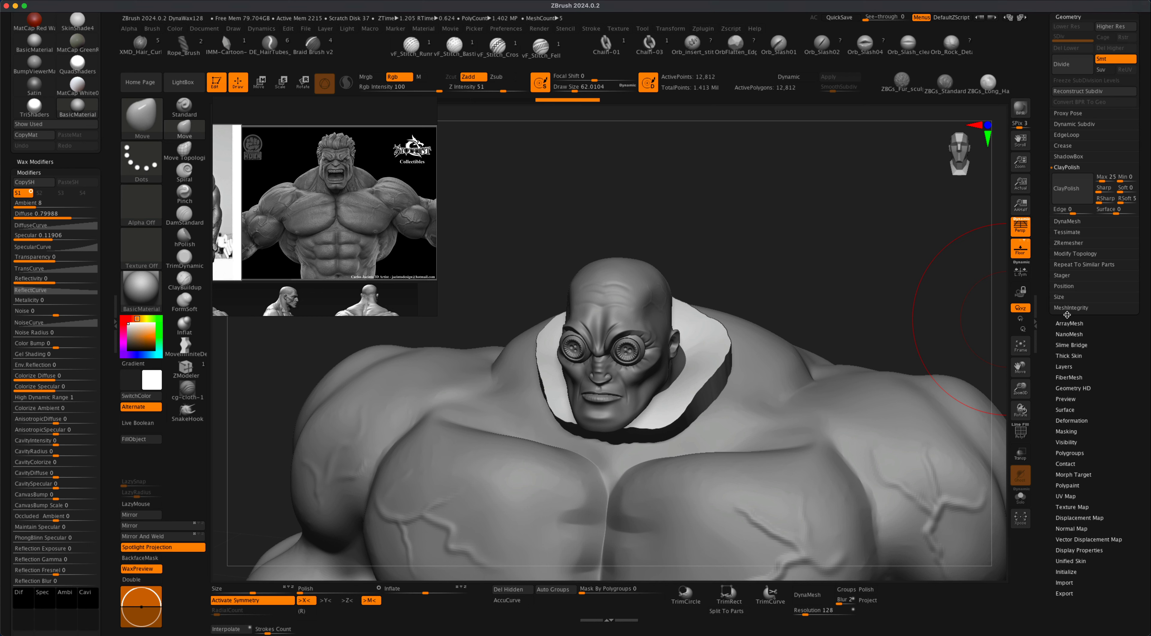
left_click(1078, 242)
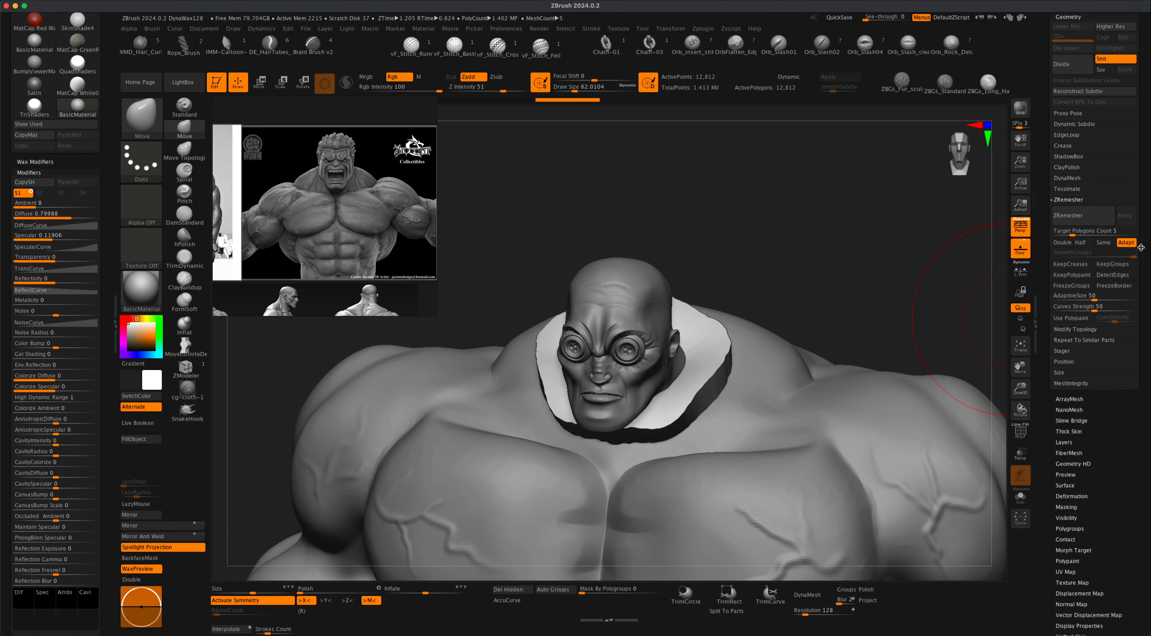
scroll(1141, 331, "up", 5)
scroll(1142, 331, "up", 1)
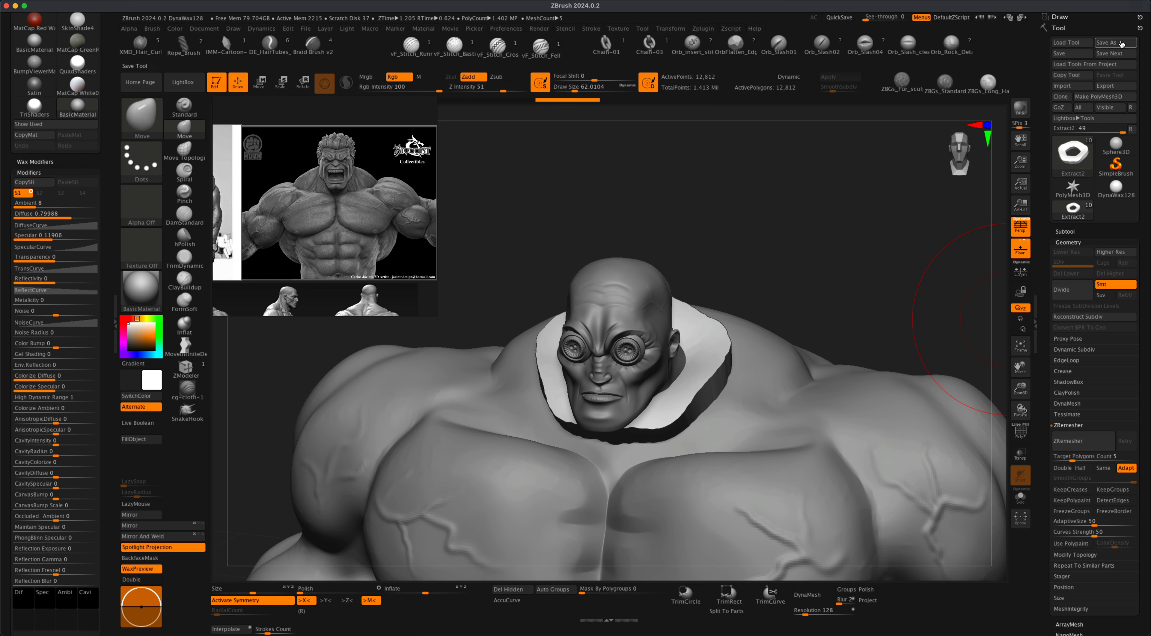
left_click(1112, 44)
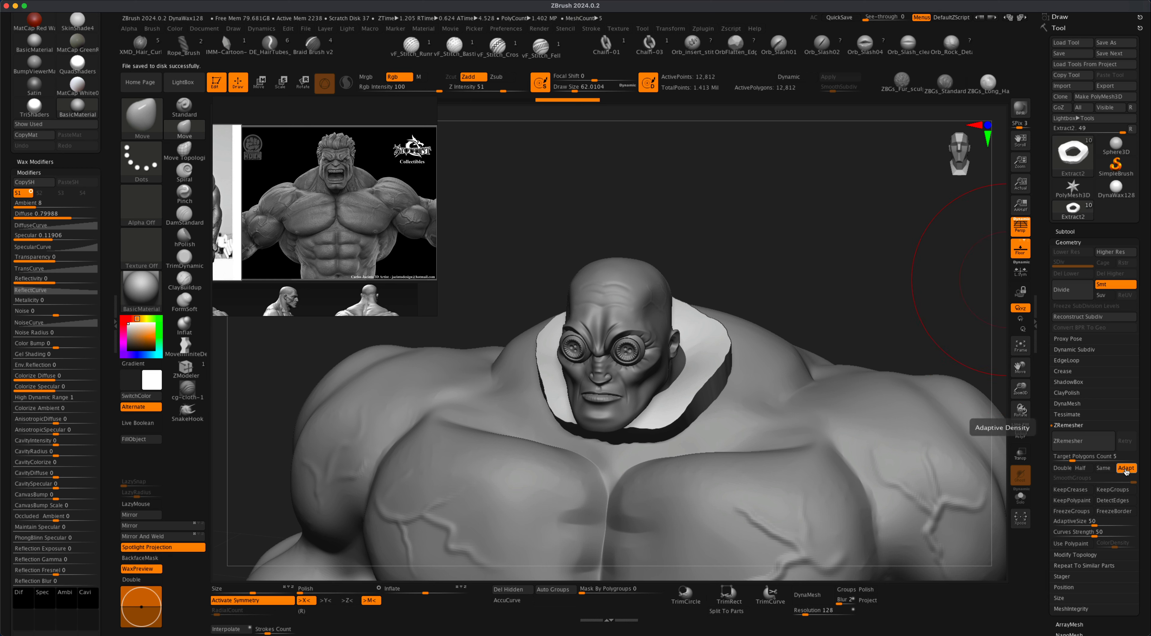
- Reduce the Move brush to draw size about 36.9 and ZRemesh the neck ring with target polygons count 5
left_click(1083, 461)
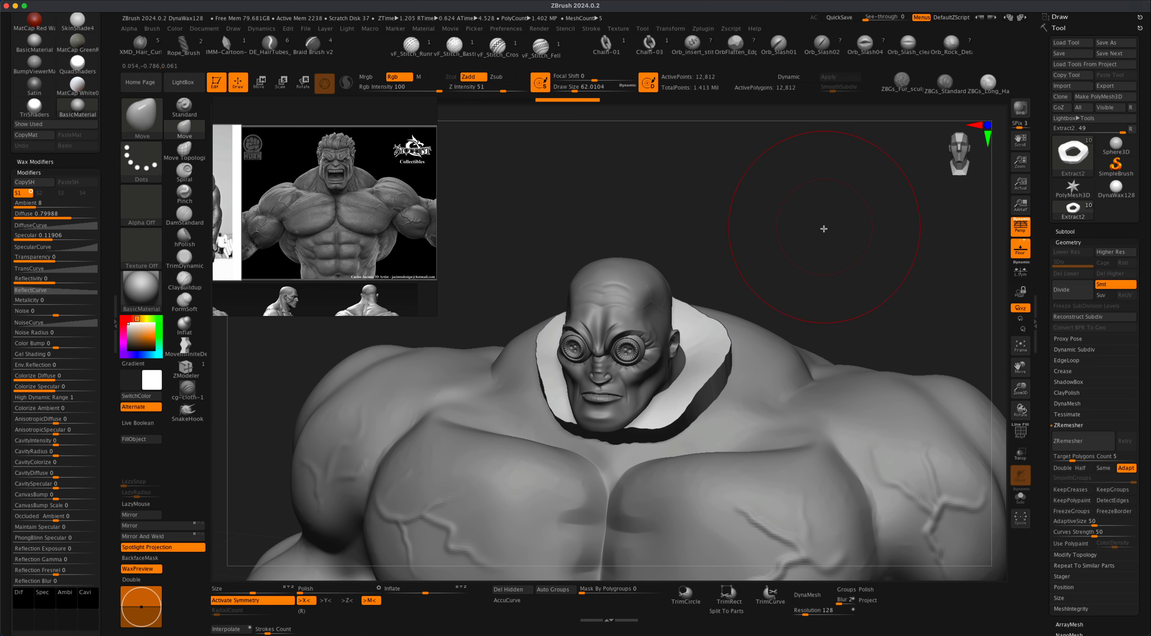
key("s")
left_click_drag(824, 229, 819, 230)
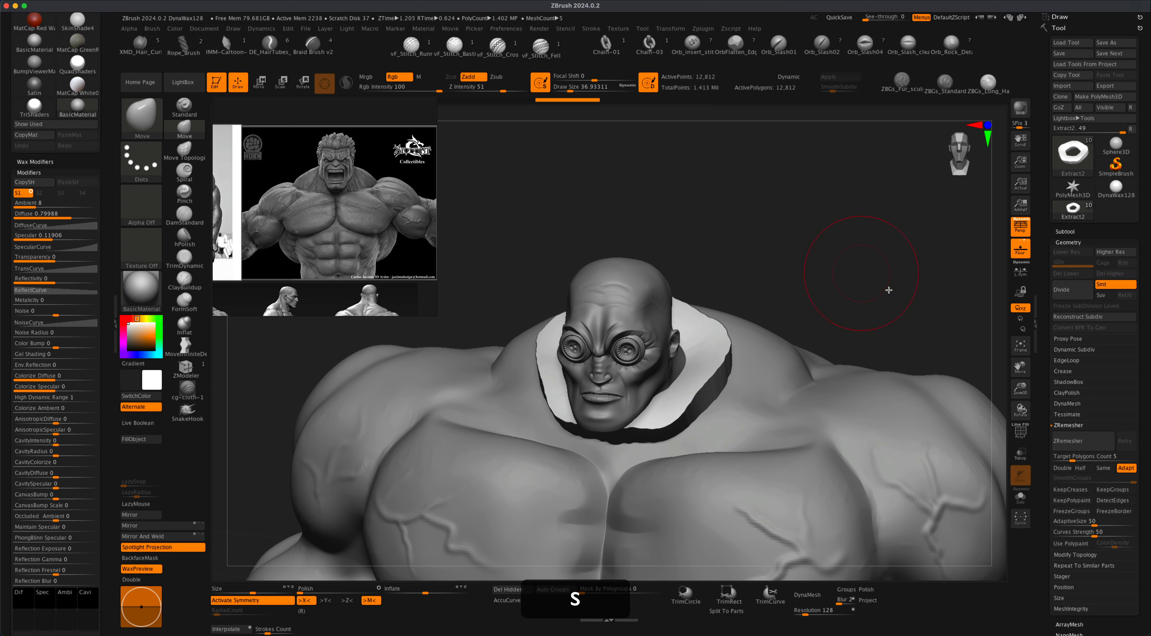
left_click(1077, 442)
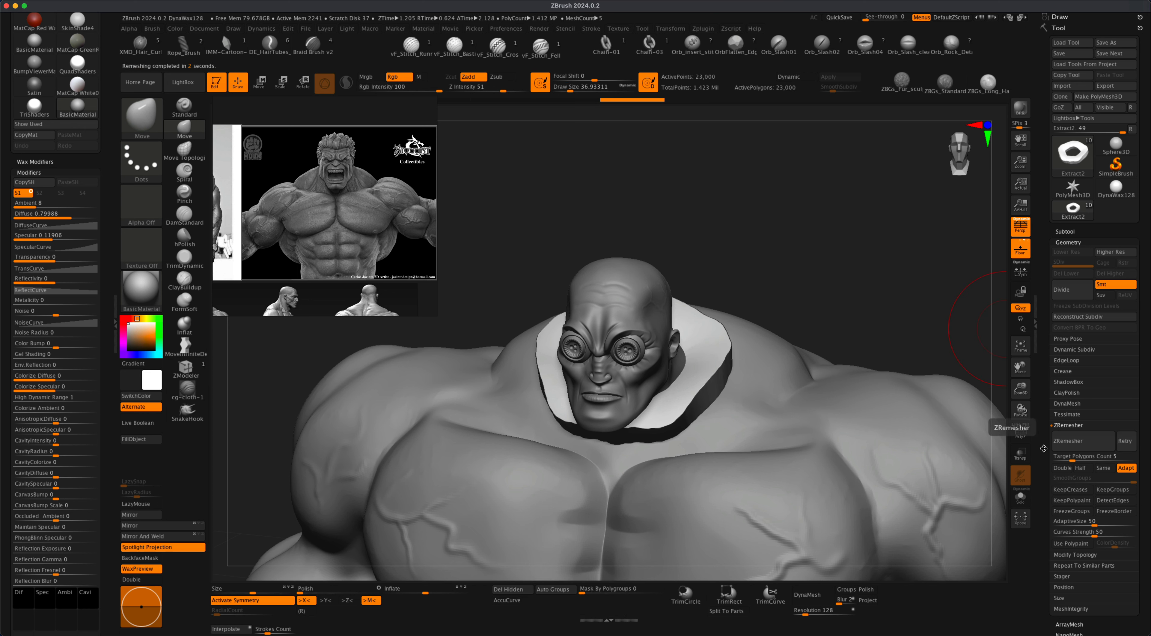
- Turn on the wireframe display and ZRemesh the neck ring with target polygons count 1
left_click(1021, 432)
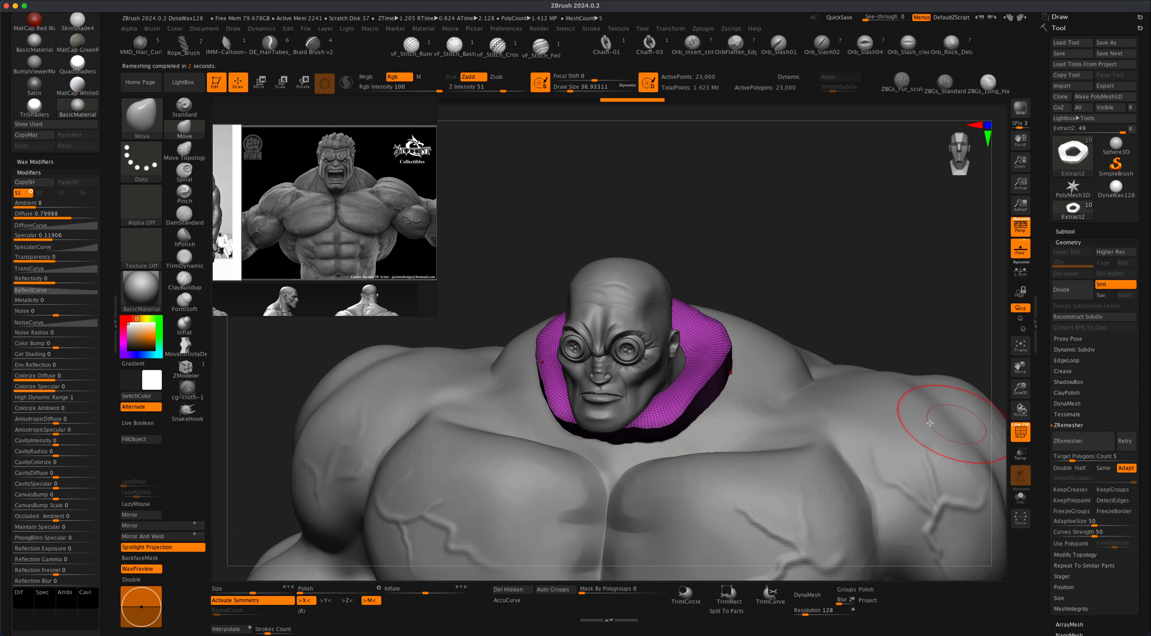
left_click(1095, 456)
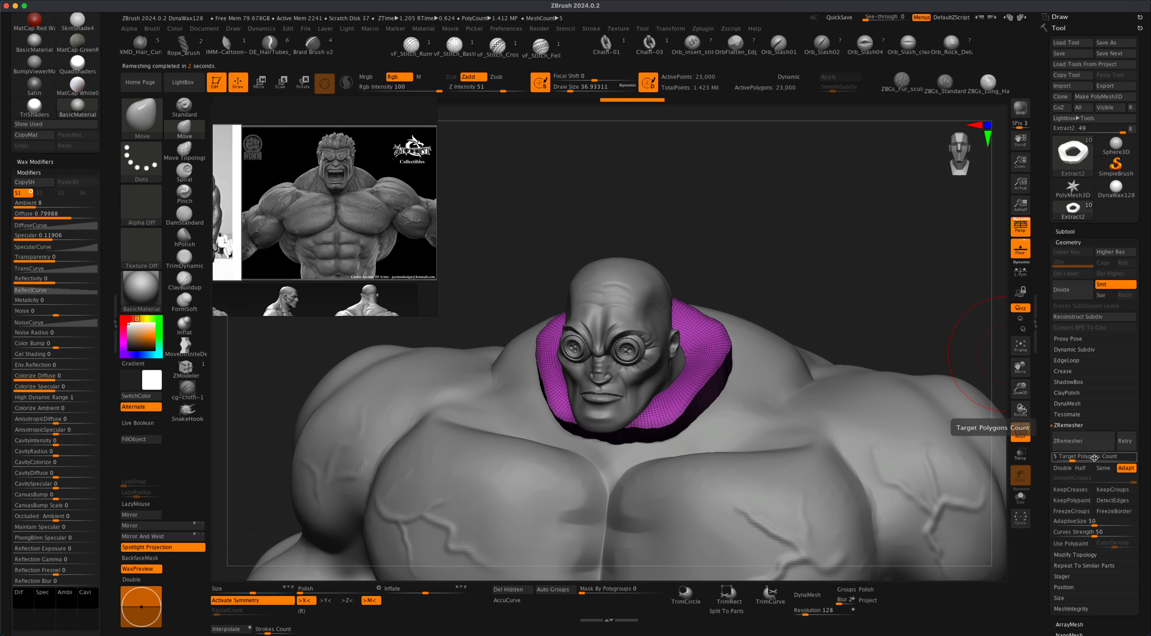
type("1")
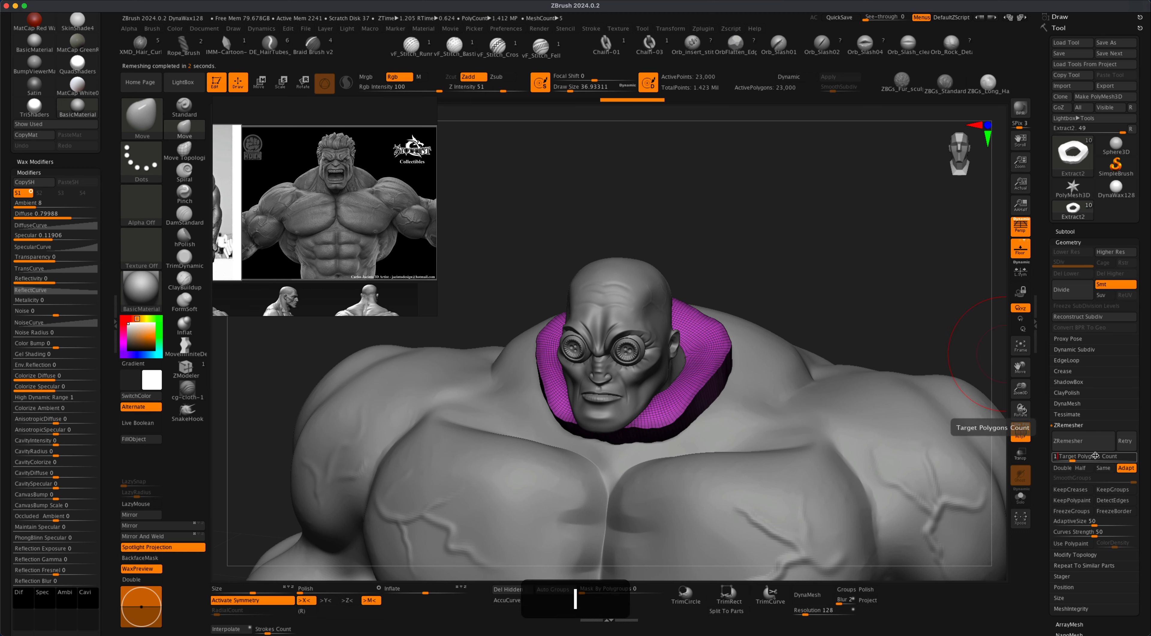
key("Return")
left_click(1075, 445)
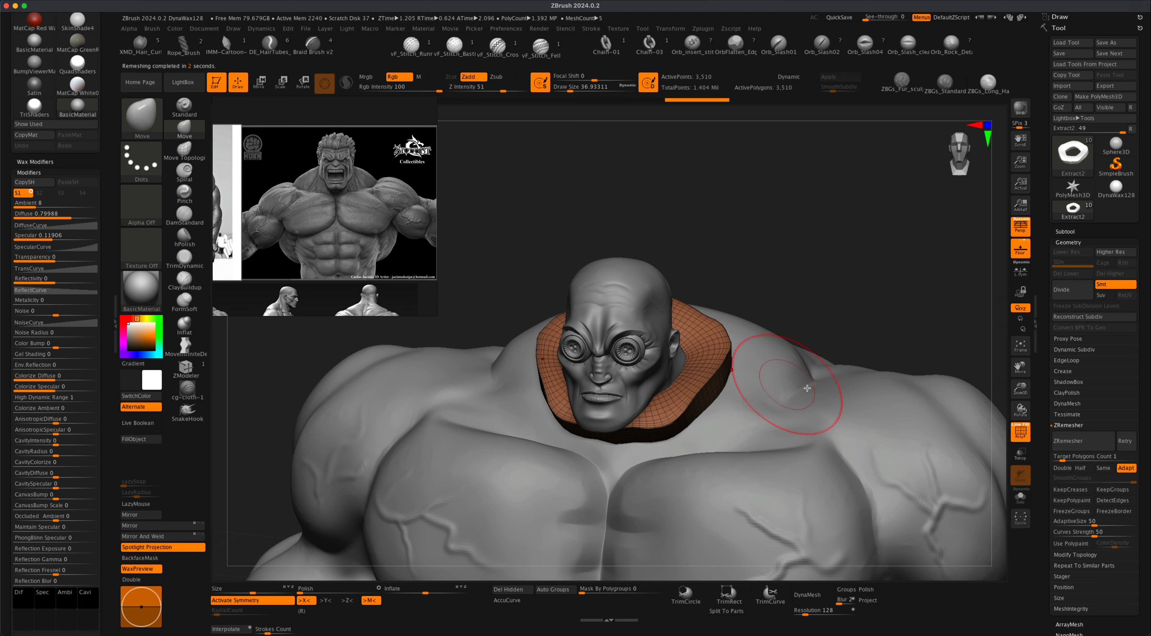
- ZRemesh the neck ring again using the Half polygon count option
left_click(1059, 457)
left_click(1080, 468)
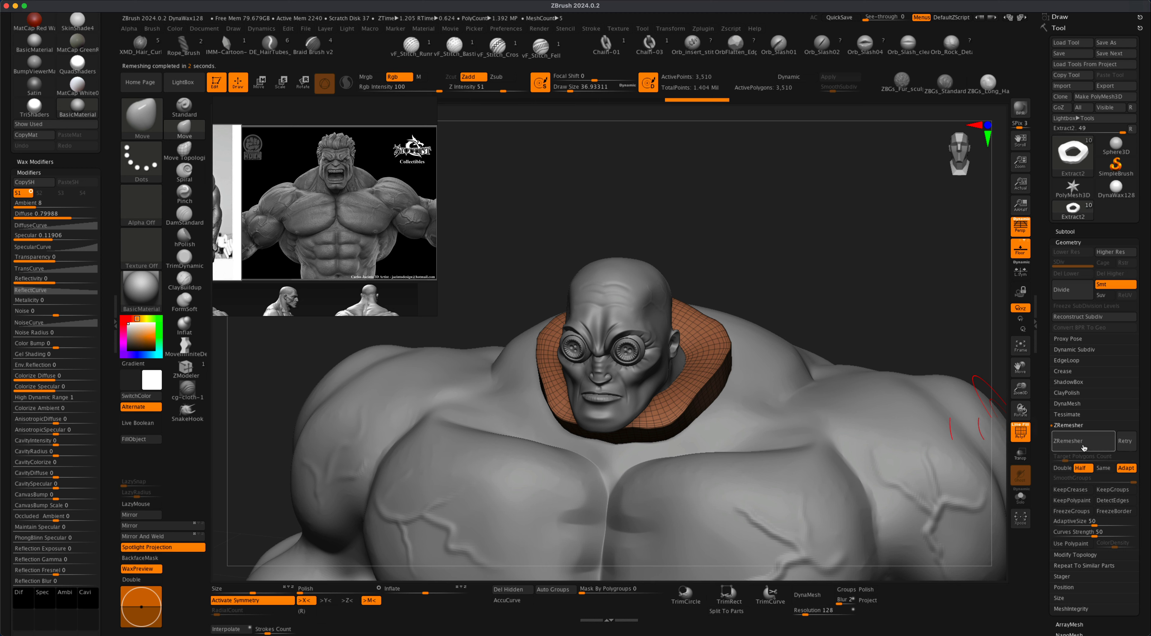
left_click(1079, 443)
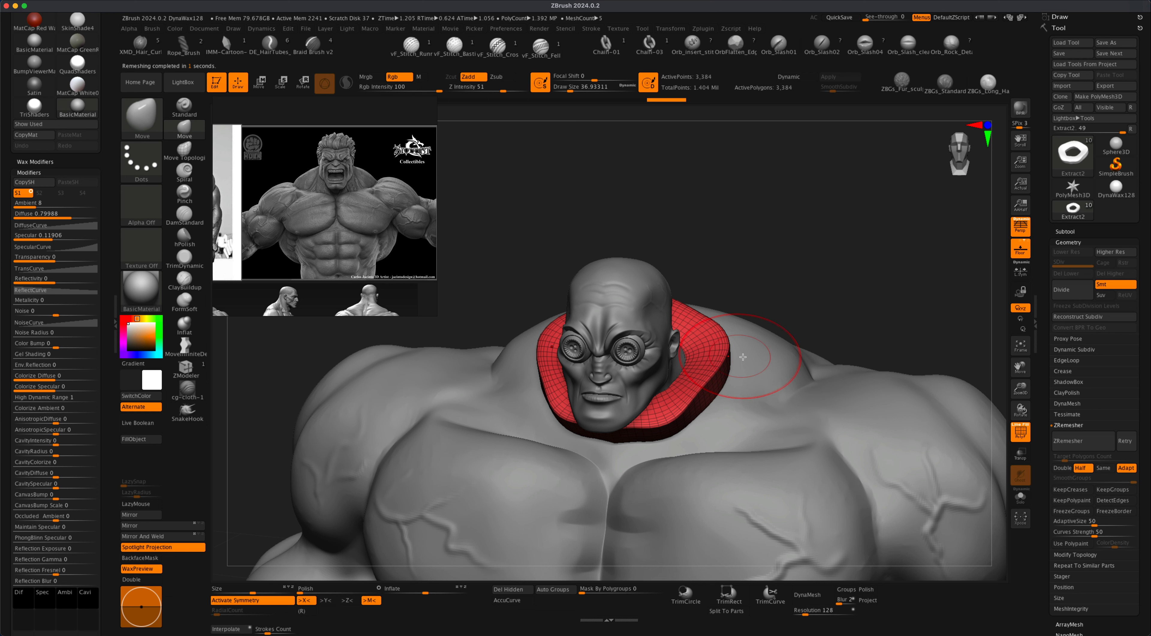
- Turn off adaptive density, set AdaptiveSize to 0, enable DetectEdges and ZRemesh the neck ring at Half polygon count
left_click(1127, 468)
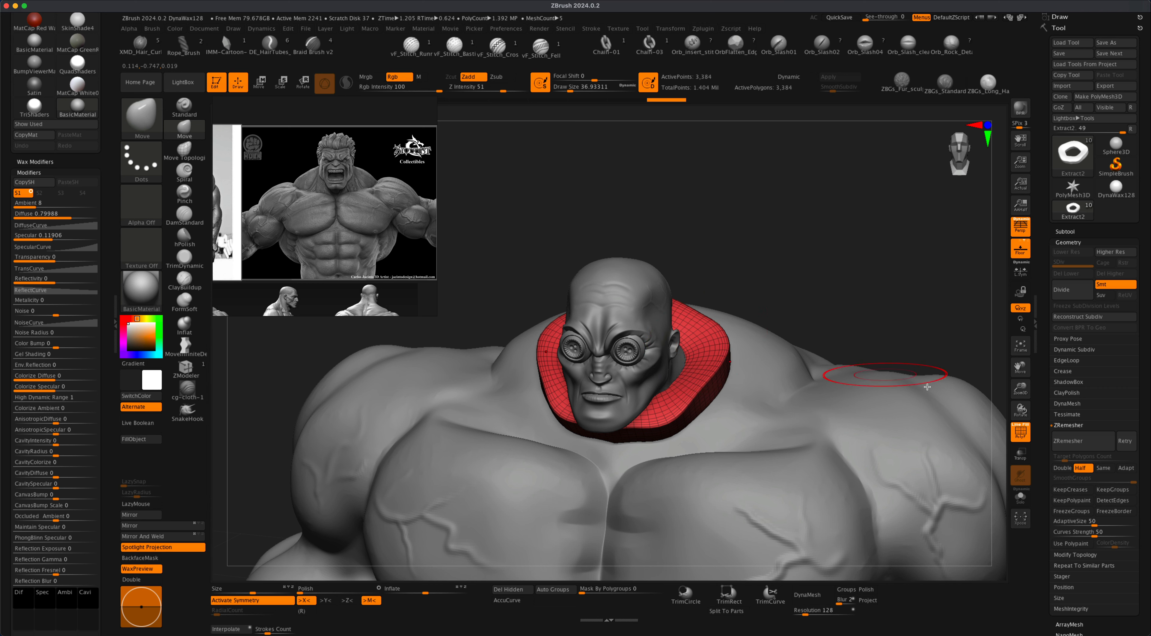
left_click(1066, 521)
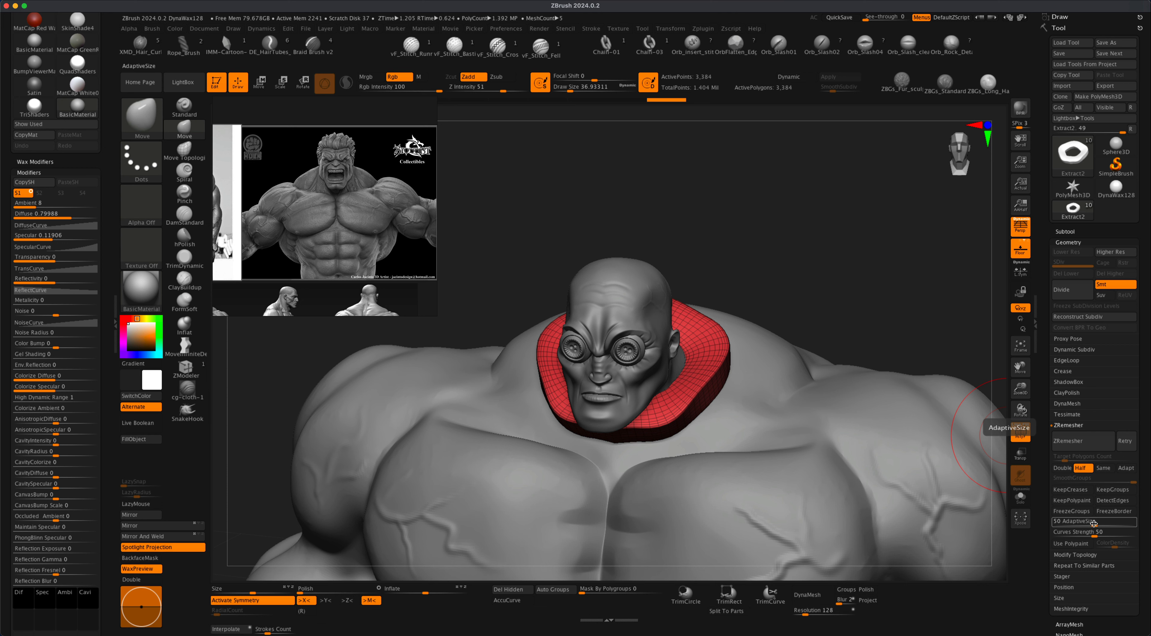
left_click_drag(1094, 523, 1093, 525)
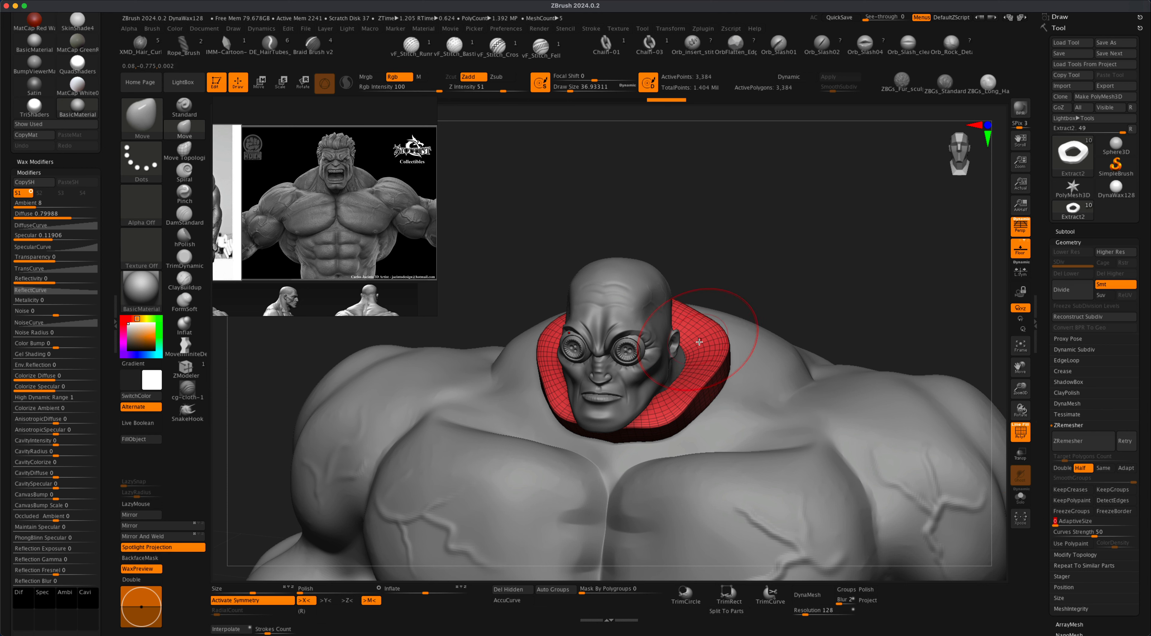
left_click(1112, 501)
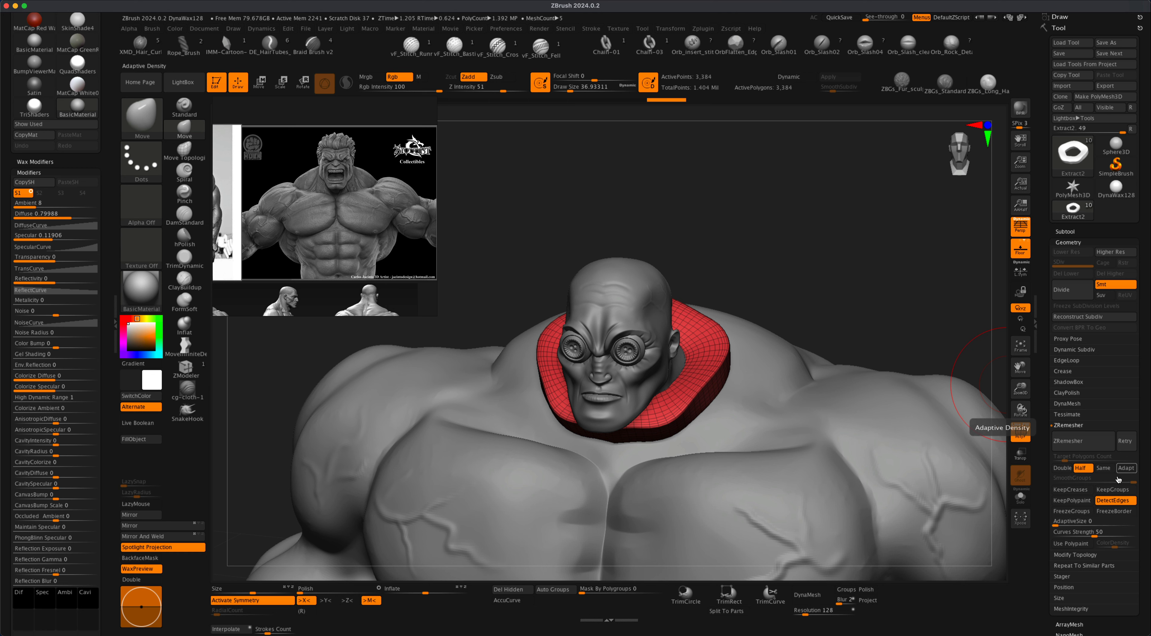
left_click(1082, 442)
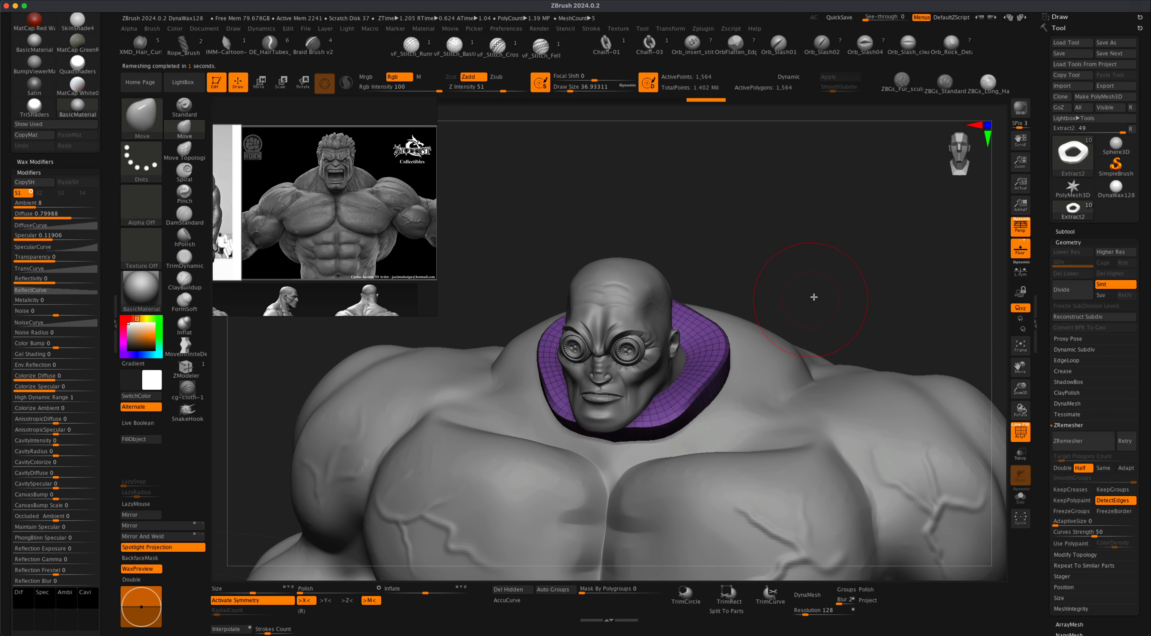
- ZRemesh the neck ring further with the Half option, undoing the surplus remesh passes
mouse_move(814, 297)
left_mouse_down()
mouse_move(820, 266)
mouse_move(833, 279)
mouse_move(807, 290)
mouse_move(831, 268)
mouse_move(812, 283)
left_mouse_up()
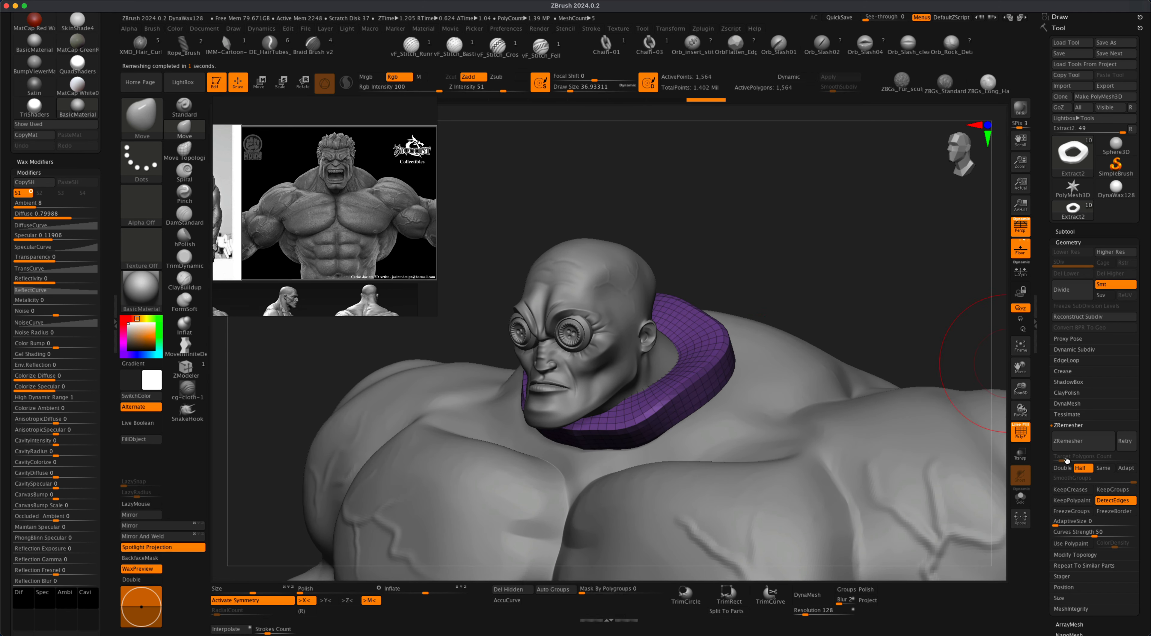
left_click(1079, 442)
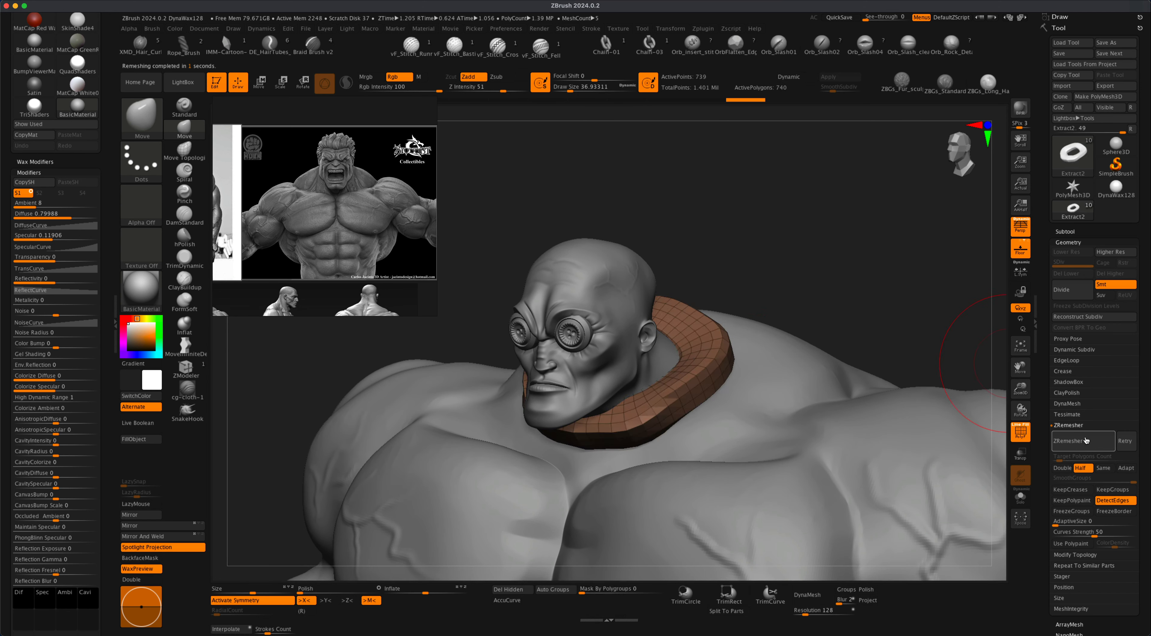
left_click(1087, 441)
key("super+z")
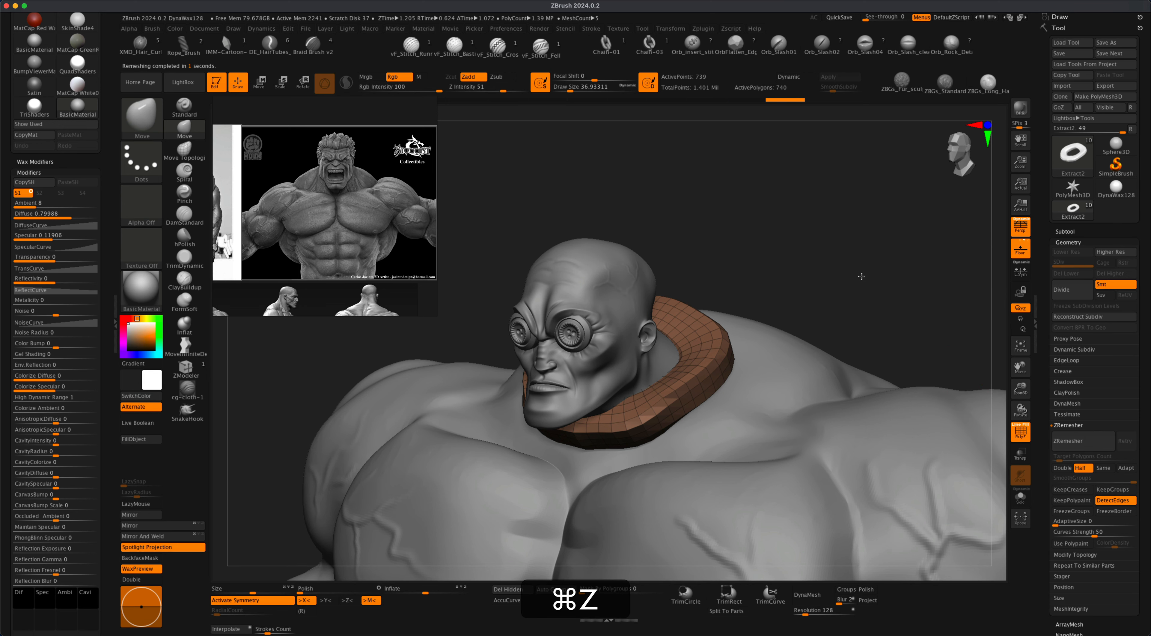
left_click_drag(861, 262, 882, 294)
key("super+z")
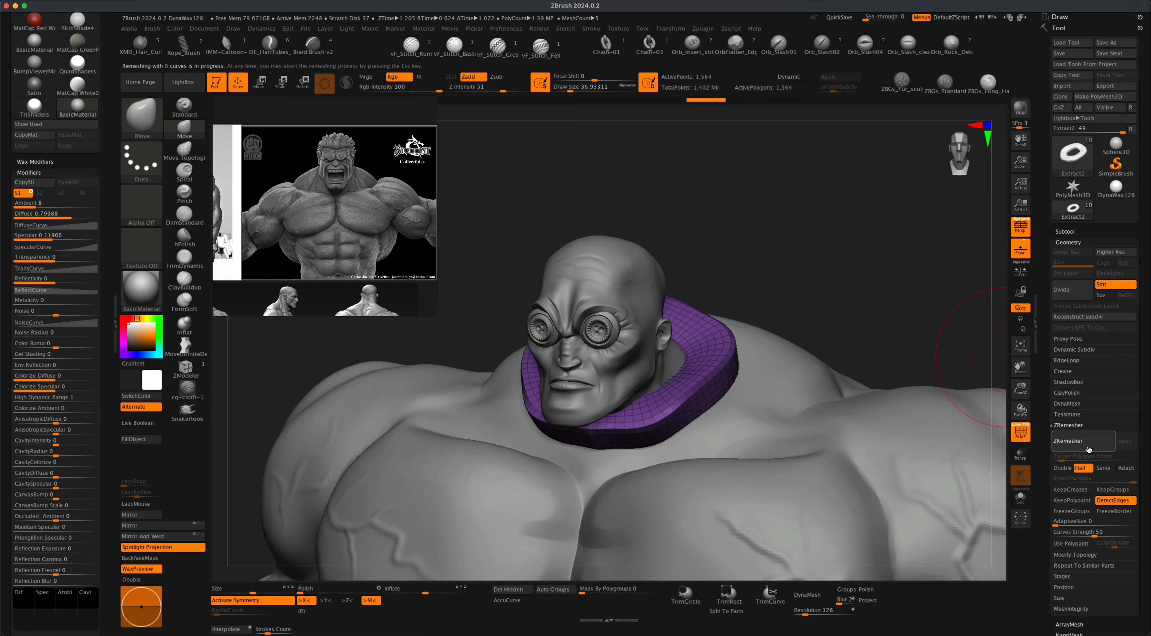
left_click_drag(810, 258, 866, 398)
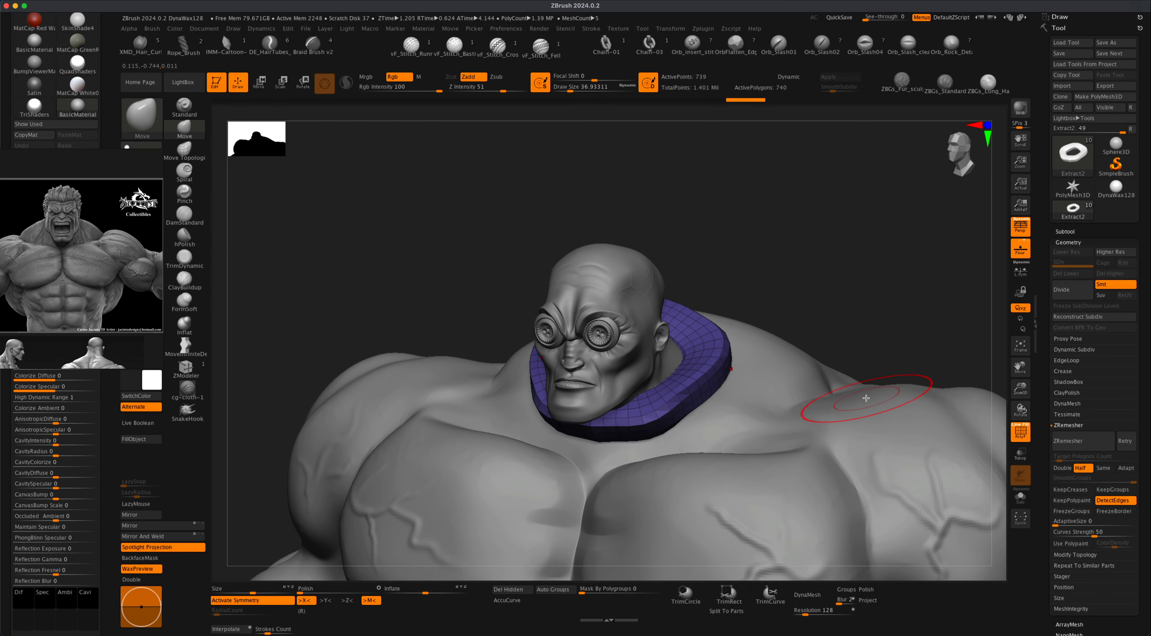
- Reduce the Move brush to draw size about 14.2 and isolate the neck ring with Solo mode
mouse_move(841, 267)
left_mouse_down("alt")
mouse_move(840, 286)
mouse_move(809, 237)
mouse_move(812, 253)
mouse_move(819, 229)
left_mouse_up("alt")
key("s")
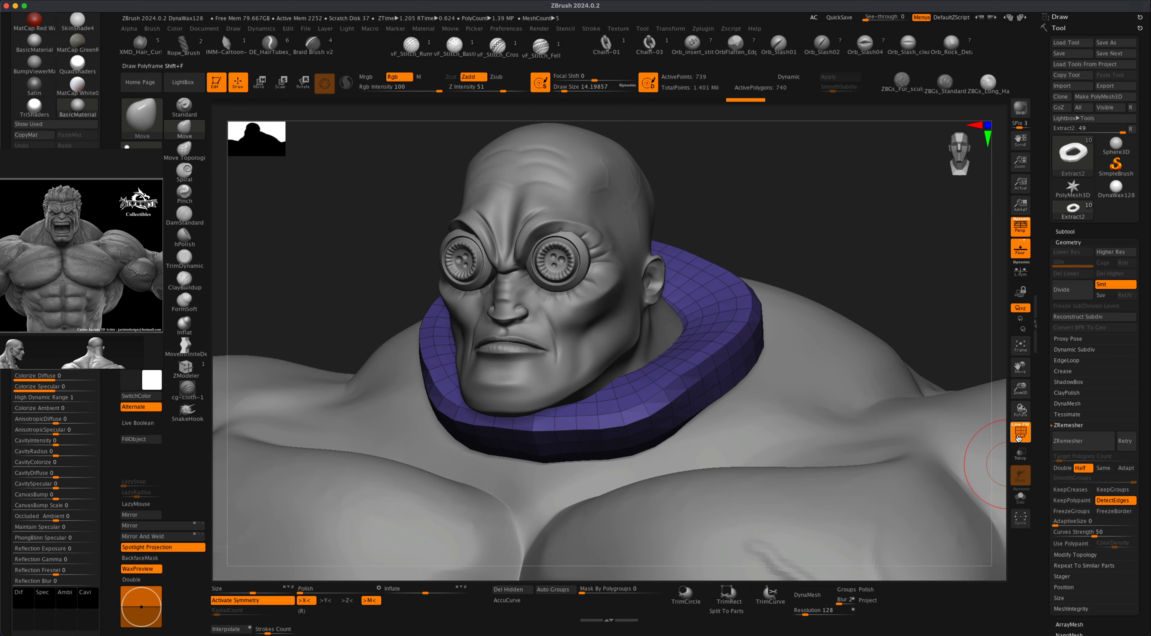
left_click(1018, 493)
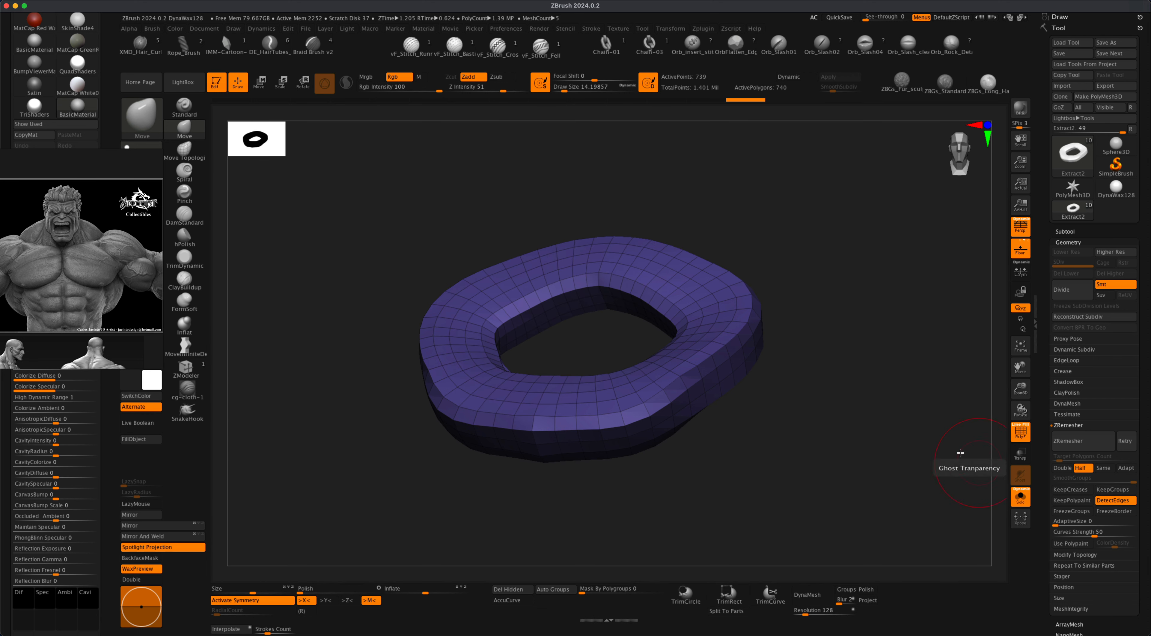
left_click_drag(958, 450, 832, 399)
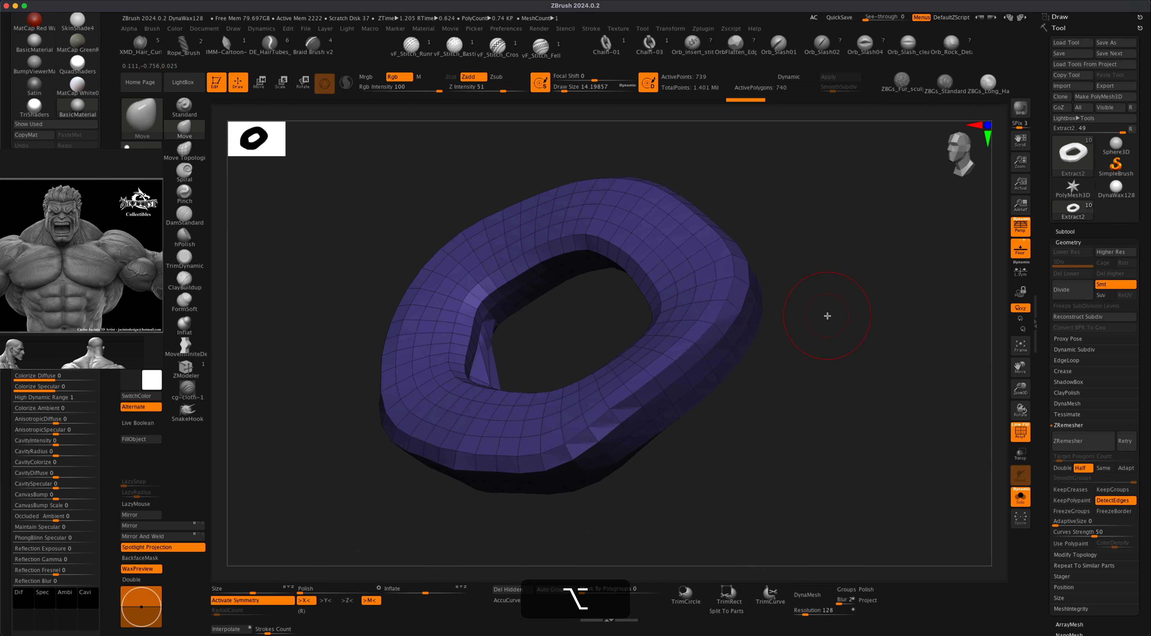
left_click_drag(827, 314, 872, 351, "alt")
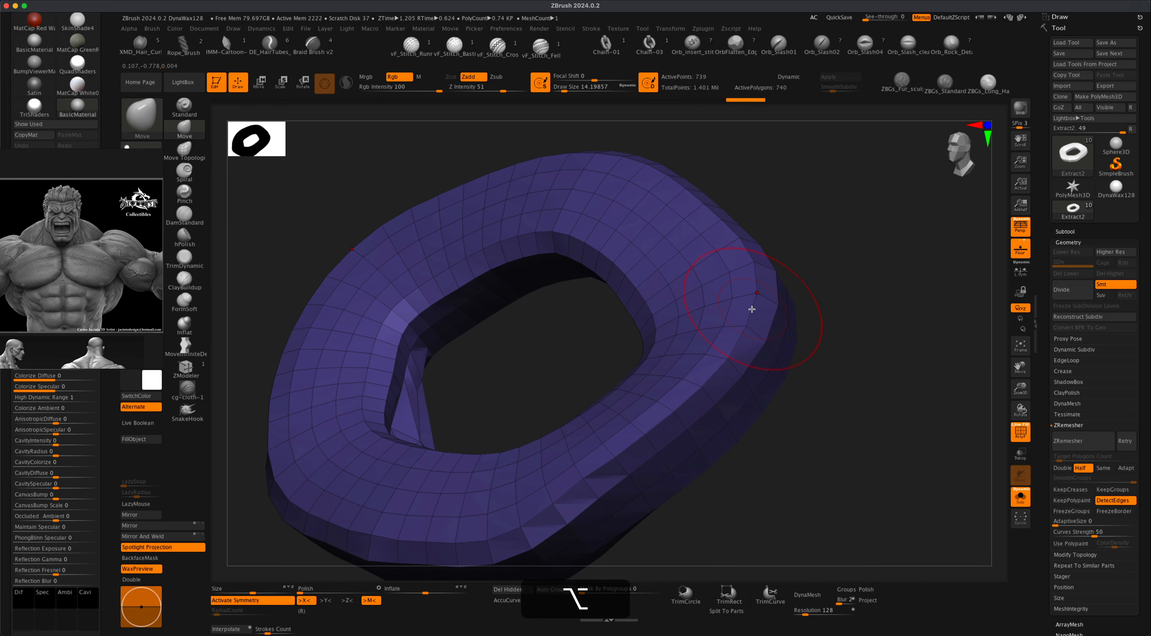
- Set ZModeler's edge action to Crease with the EdgeLoop Complete target, turn off symmetry and crease the ring's edge loops
left_click(190, 370)
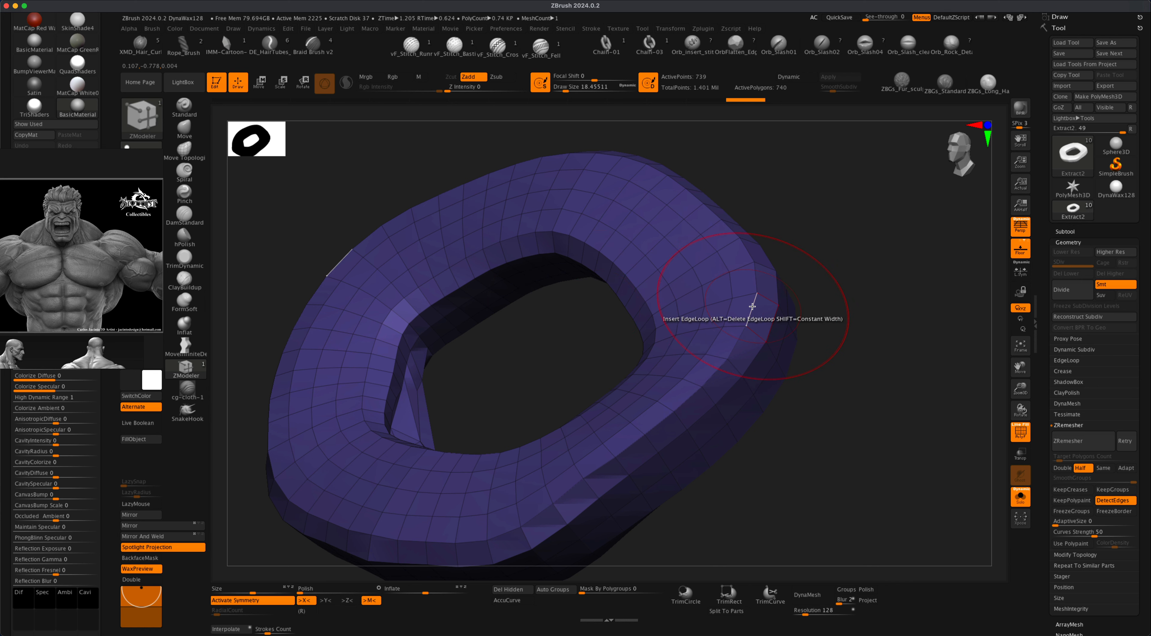
key("space")
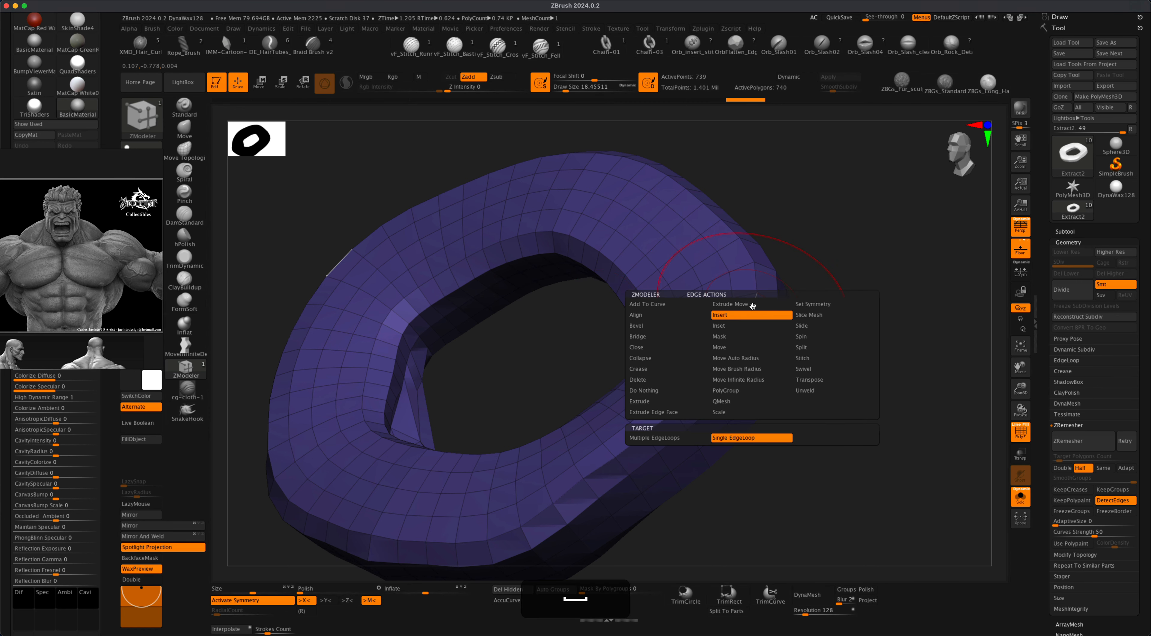
left_click(663, 369)
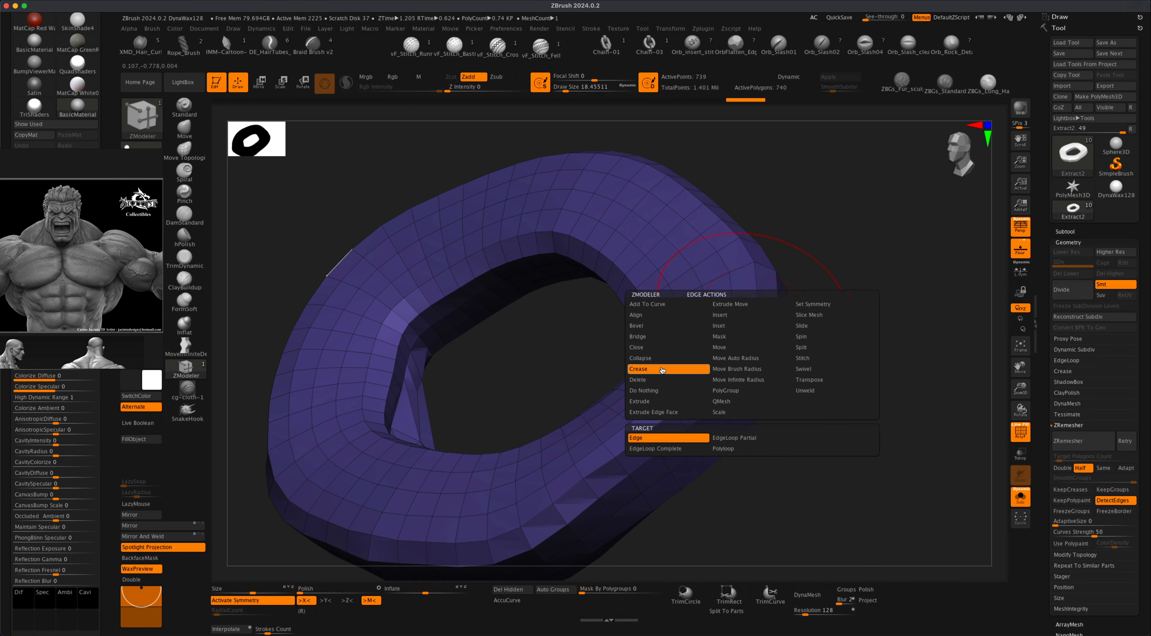
left_click(677, 449)
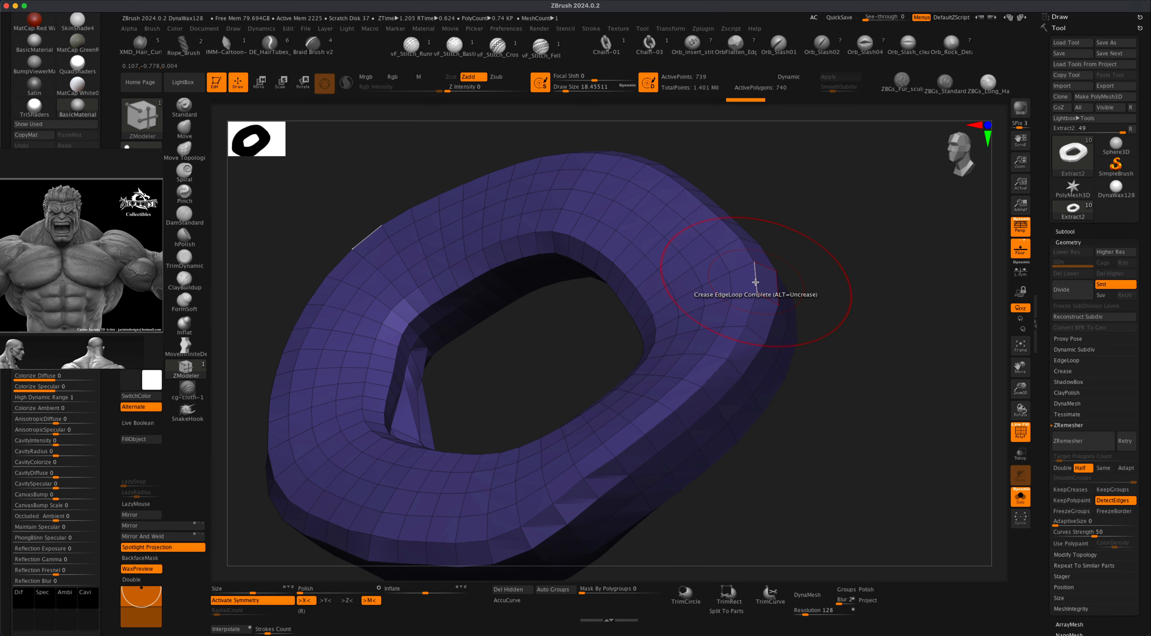
key("x")
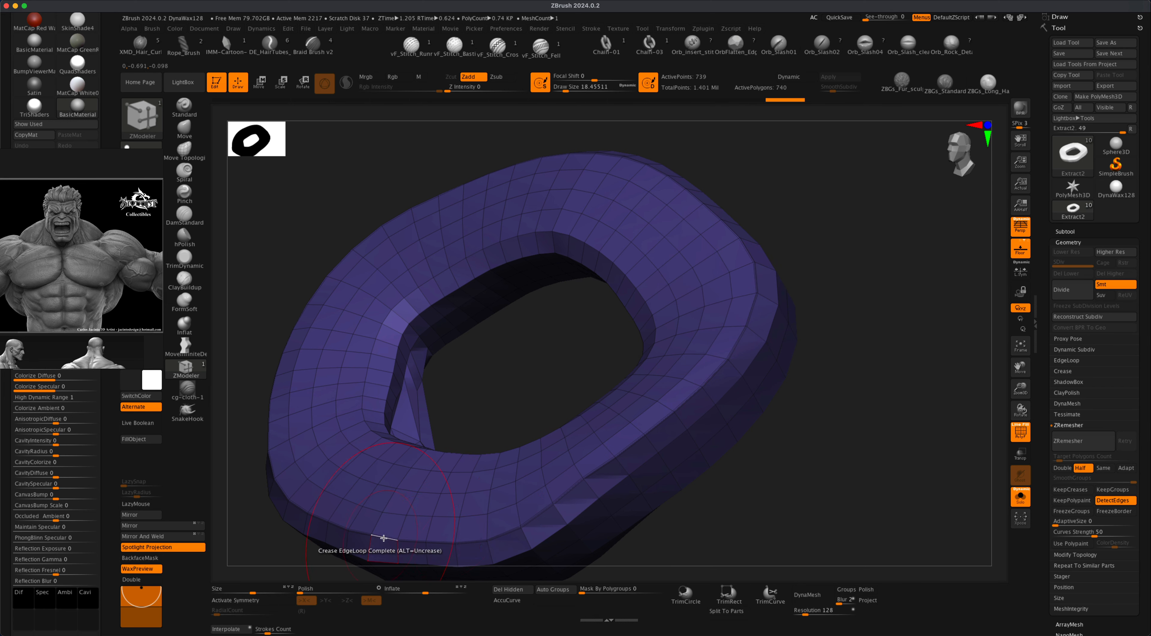
left_click_drag(863, 265, 870, 255)
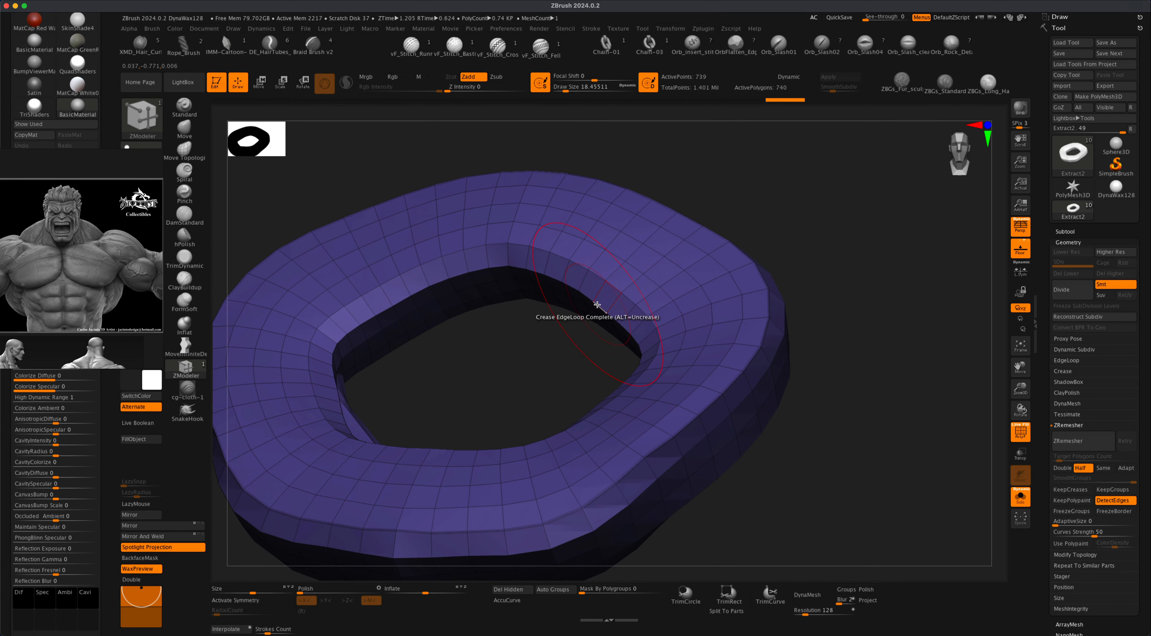
left_click_drag(853, 306, 724, 267)
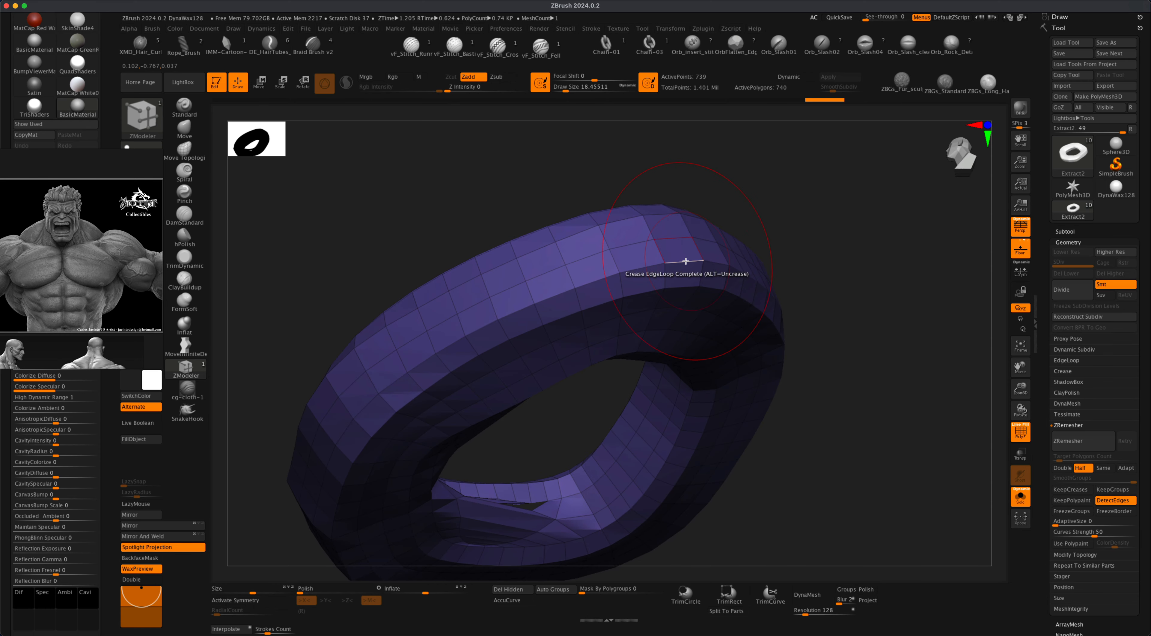
left_click_drag(848, 296, 853, 237)
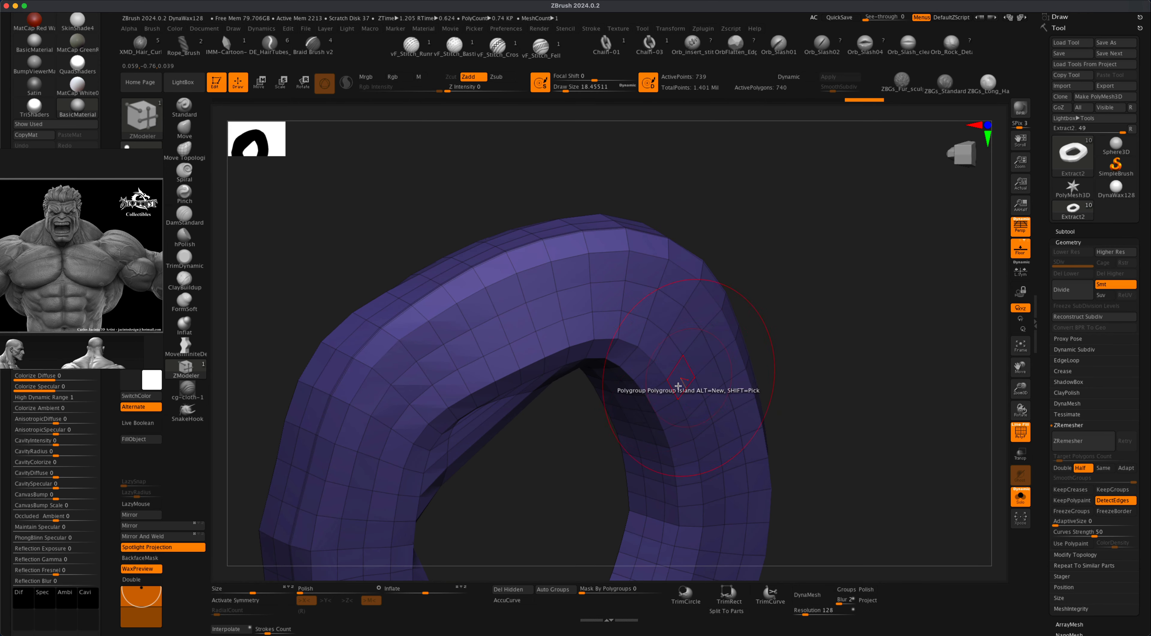
left_click_drag(805, 384, 910, 341)
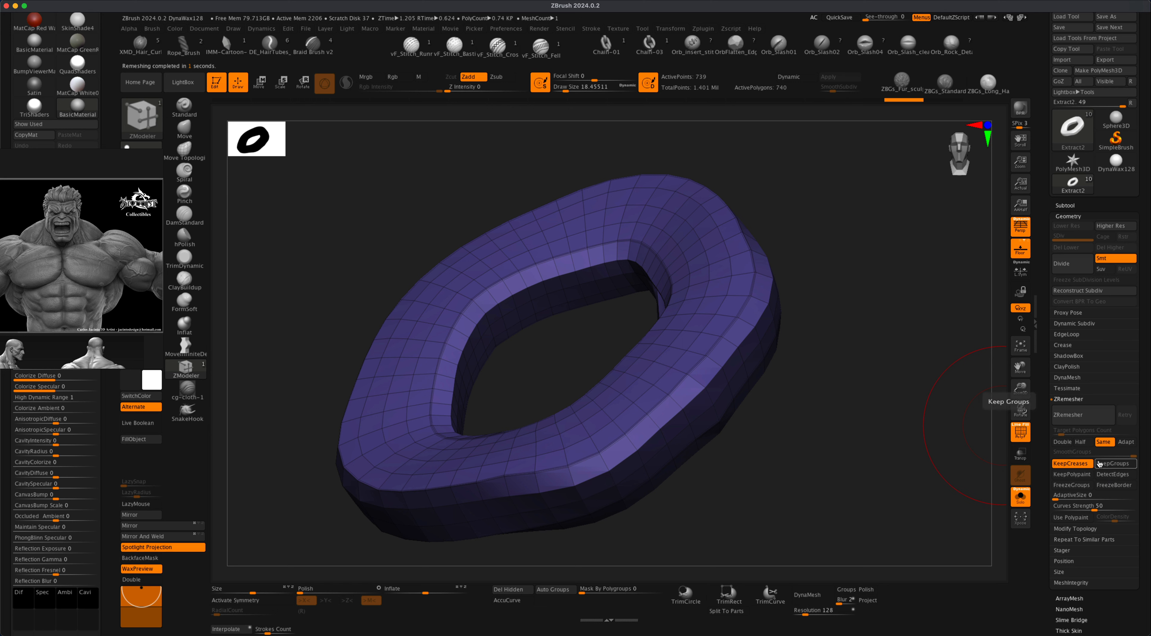
- ZRemesh the creased neck ring at Half polygon count with KeepCreases on, and show the head and body again
left_click(1086, 442)
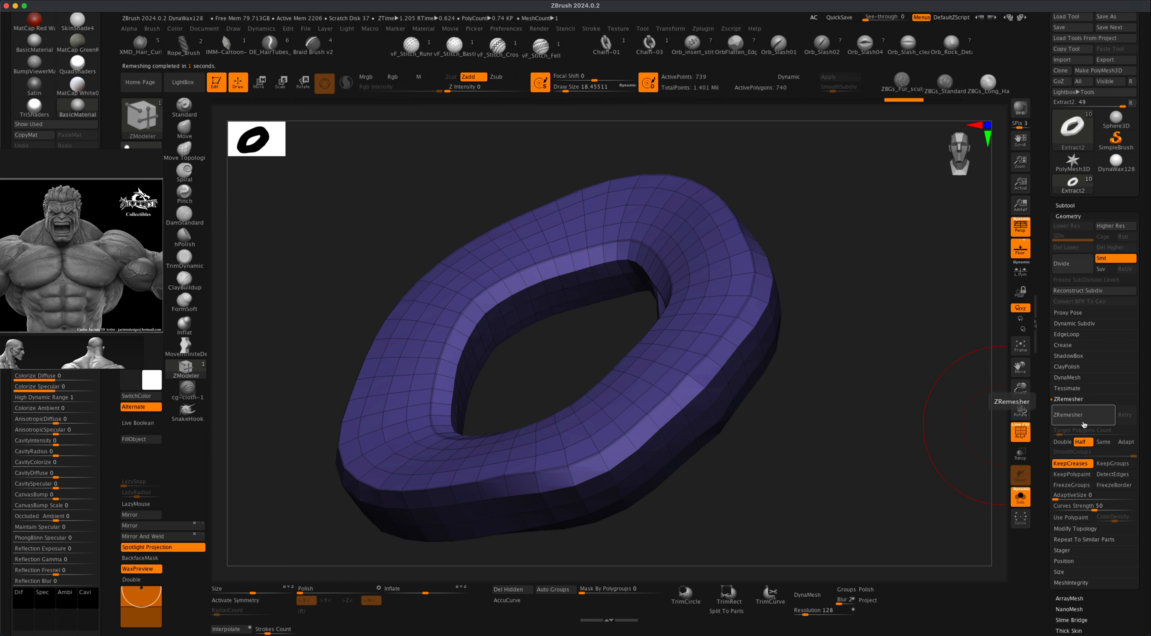
left_click(1083, 420)
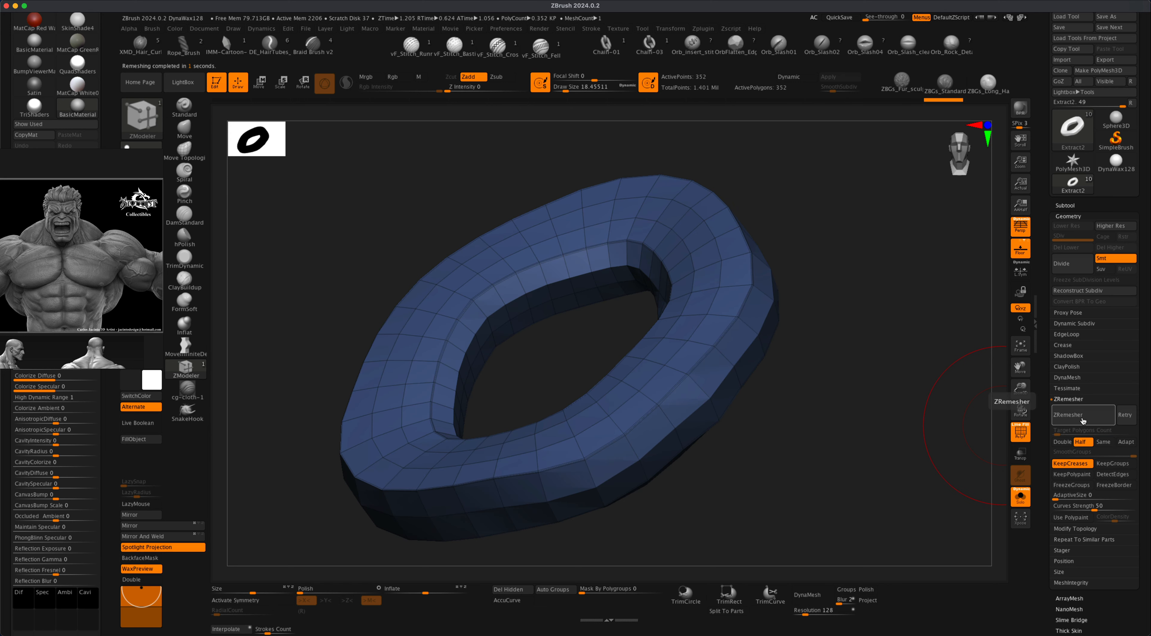
left_click_drag(937, 379, 889, 370)
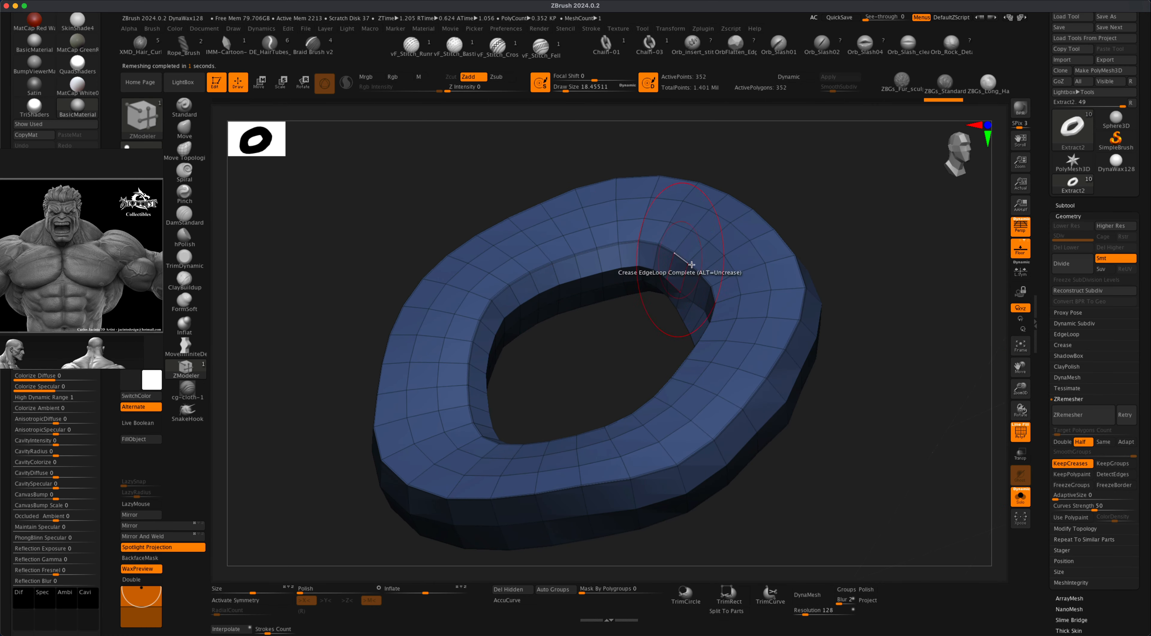
left_click_drag(876, 414, 802, 443)
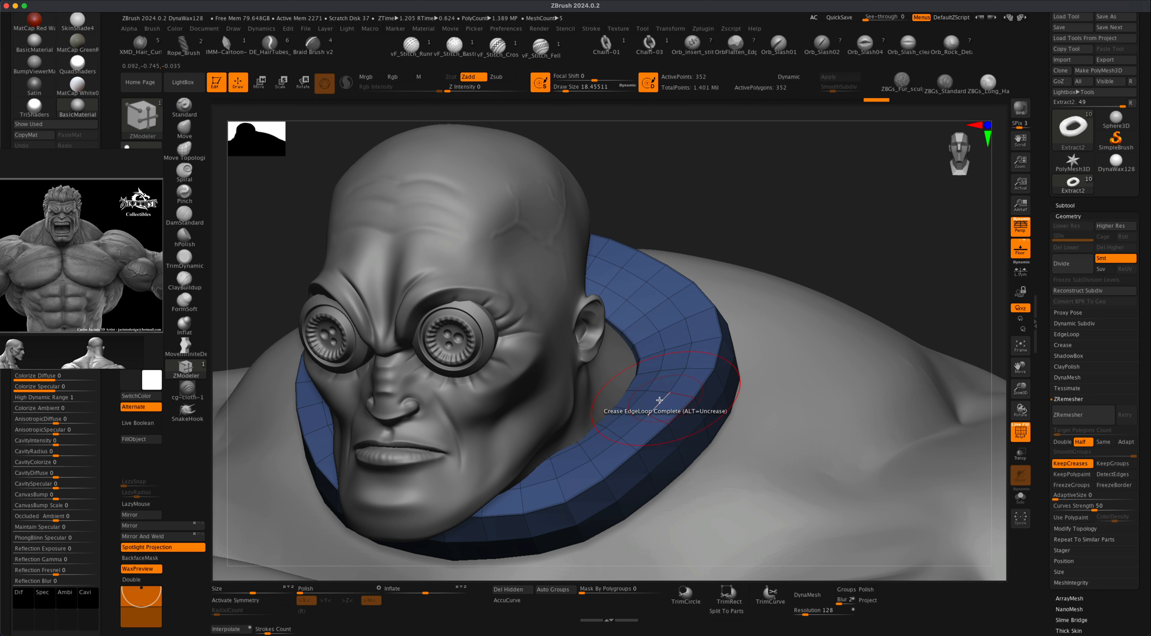
- Set ZModeler's polygon action to PolyGroup with the Polyloop target and assign a new polygroup to the ring's upper middle loop
left_click_drag(745, 246, 759, 264)
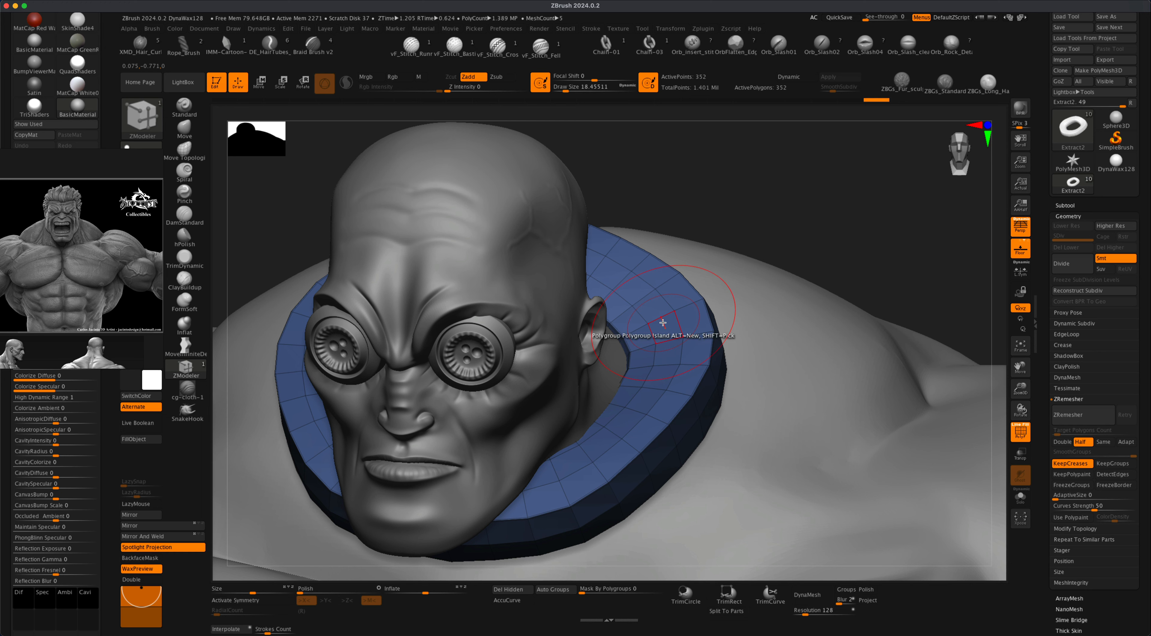
key("space")
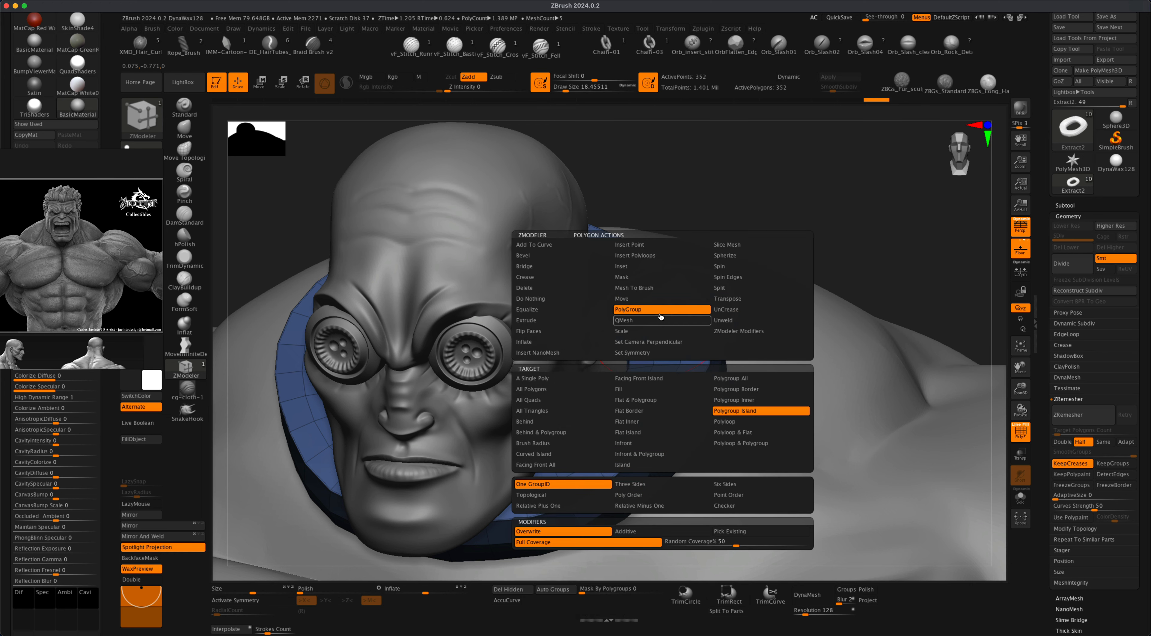
left_click(743, 421)
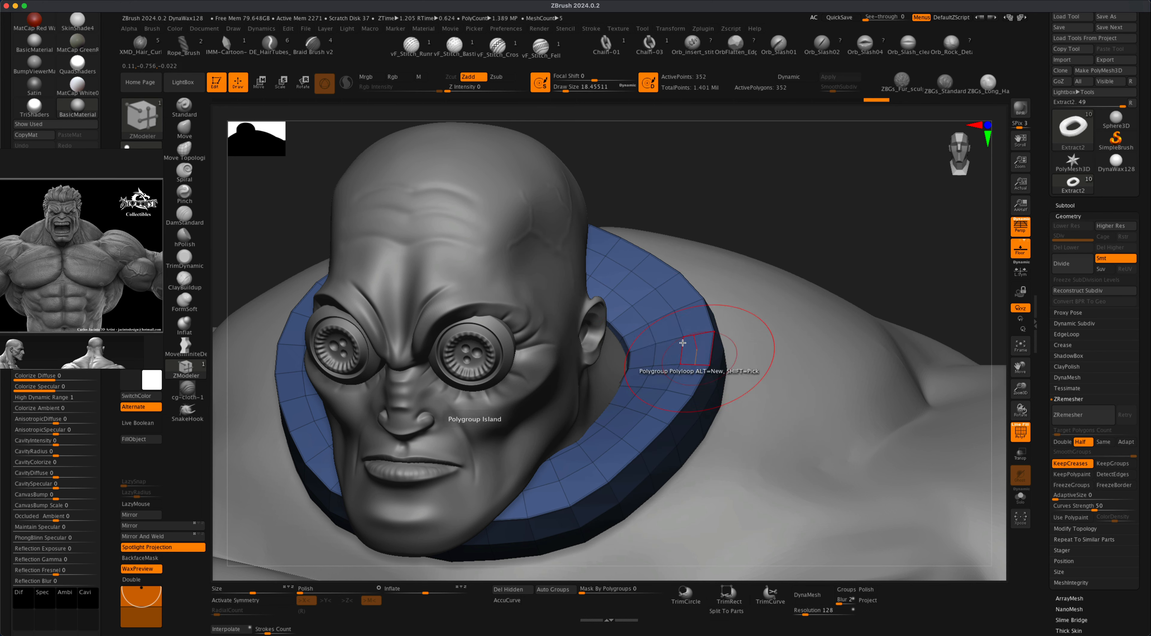
left_click(663, 322)
- Push the ring's upper middle loop inward as a groove using ZModeler's QMesh action with the Polygroup All target
mouse_move(791, 243)
left_mouse_down()
mouse_move(794, 216)
mouse_move(804, 233)
left_mouse_up()
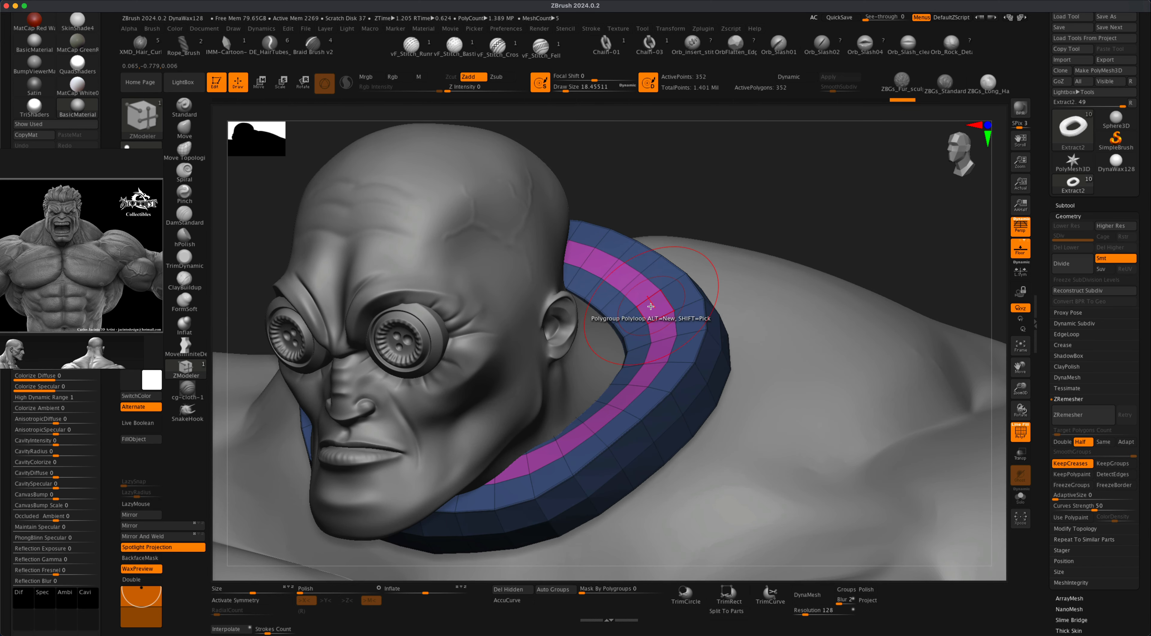
key("space")
left_click(647, 320)
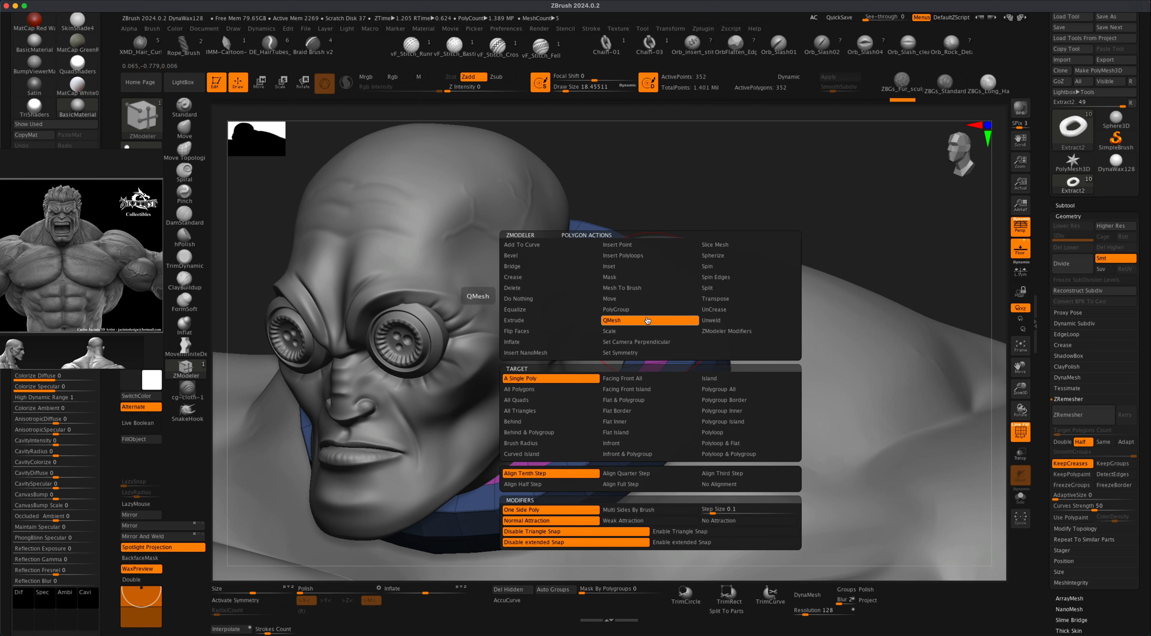
left_click(721, 389)
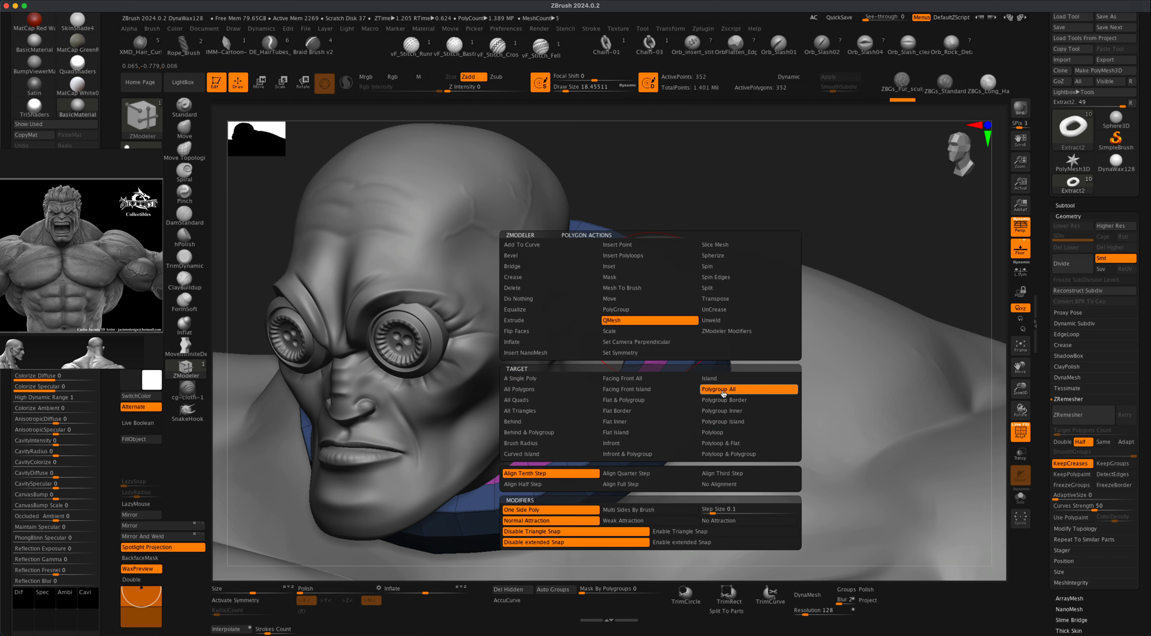
left_click_drag(638, 288, 646, 302)
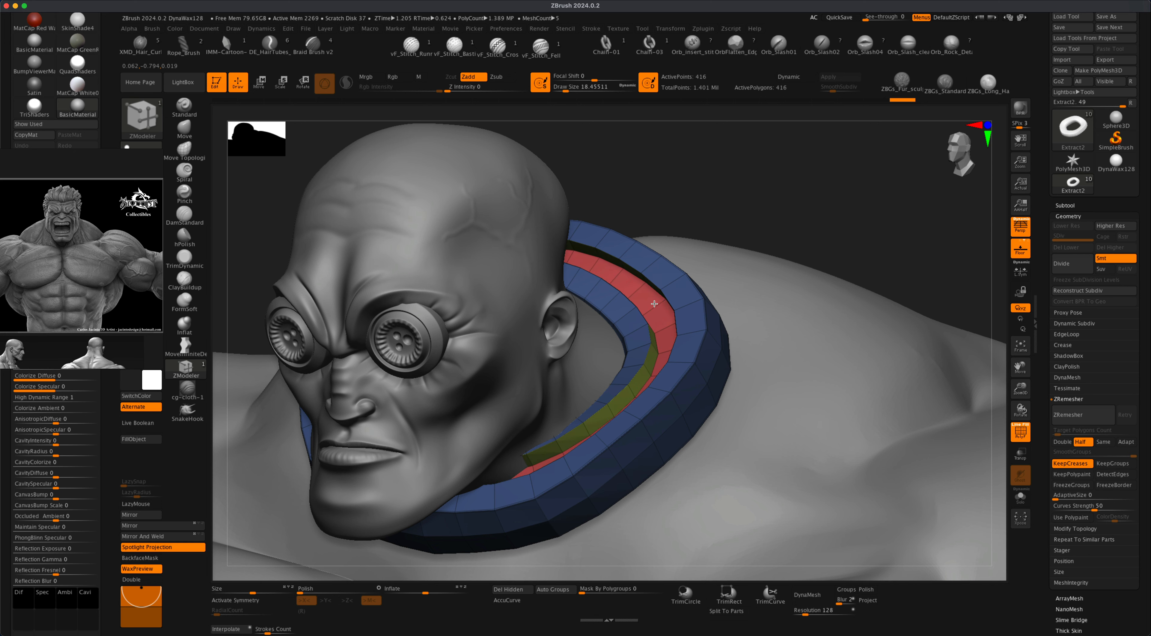
left_click_drag(762, 223, 709, 257)
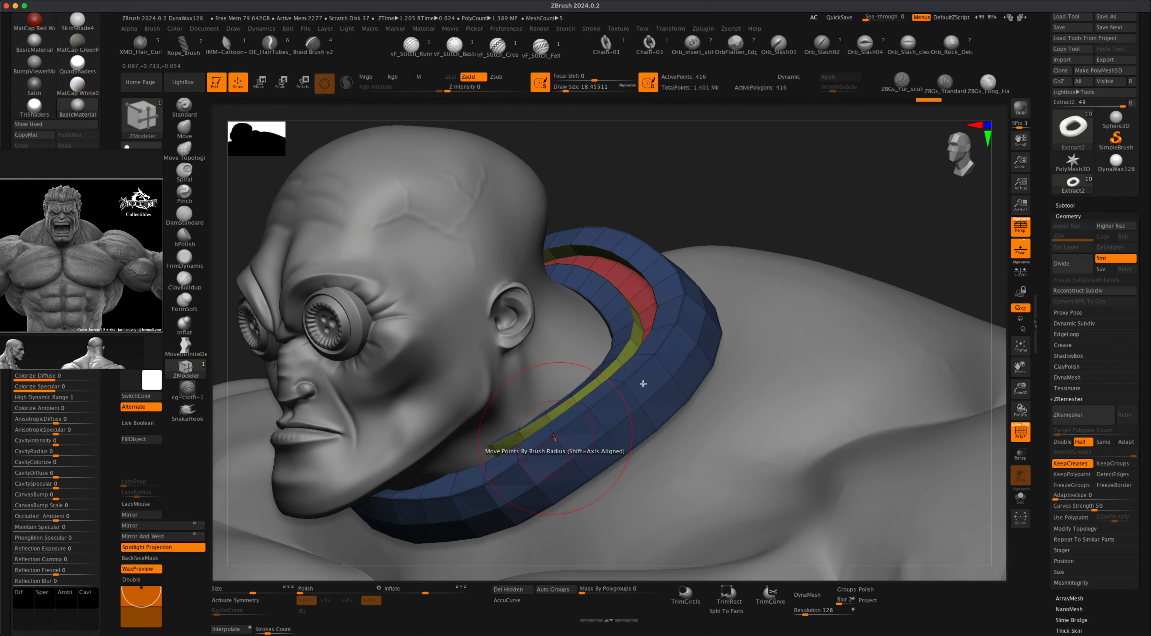
- Switch to the Move brush, enlarge its draw size to about 101 and pull the neck ring's front downward below the chin
left_click_drag(815, 226, 459, 175, "alt")
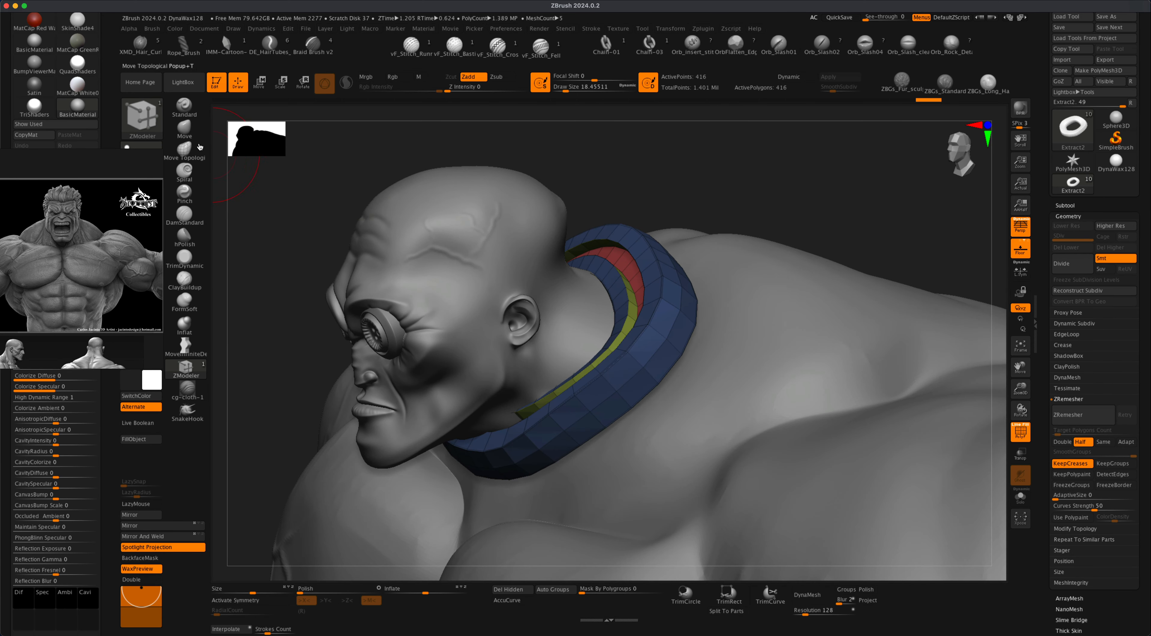
left_click(186, 131)
key("s")
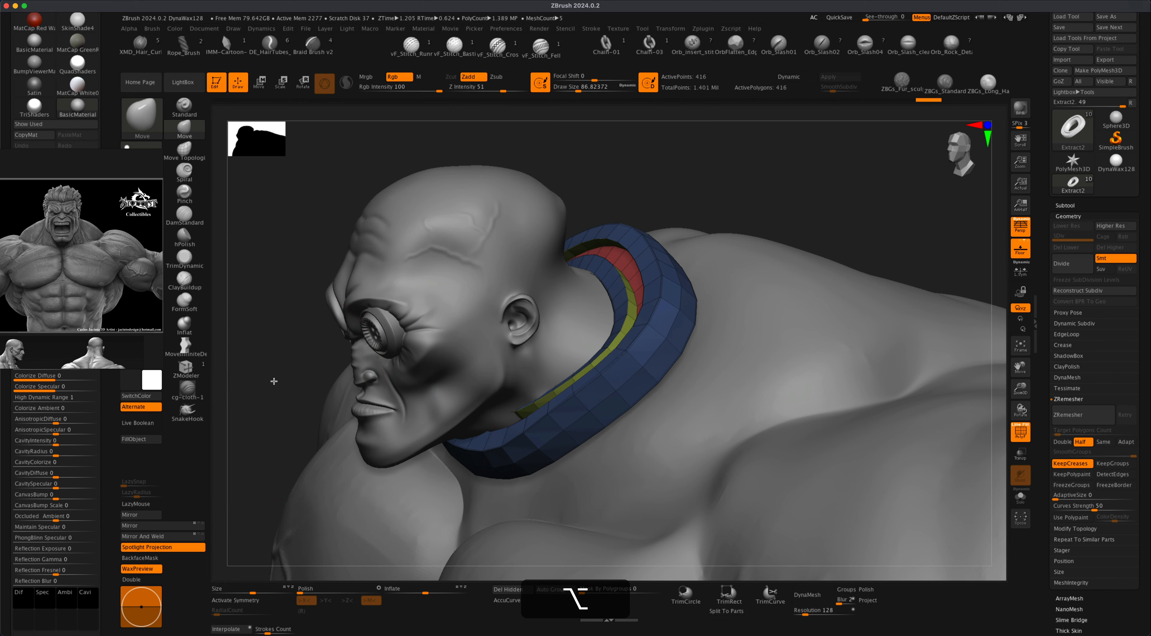
mouse_move(274, 381)
left_mouse_down("alt")
mouse_move(288, 334)
mouse_move(327, 359)
left_mouse_up("alt")
key("s")
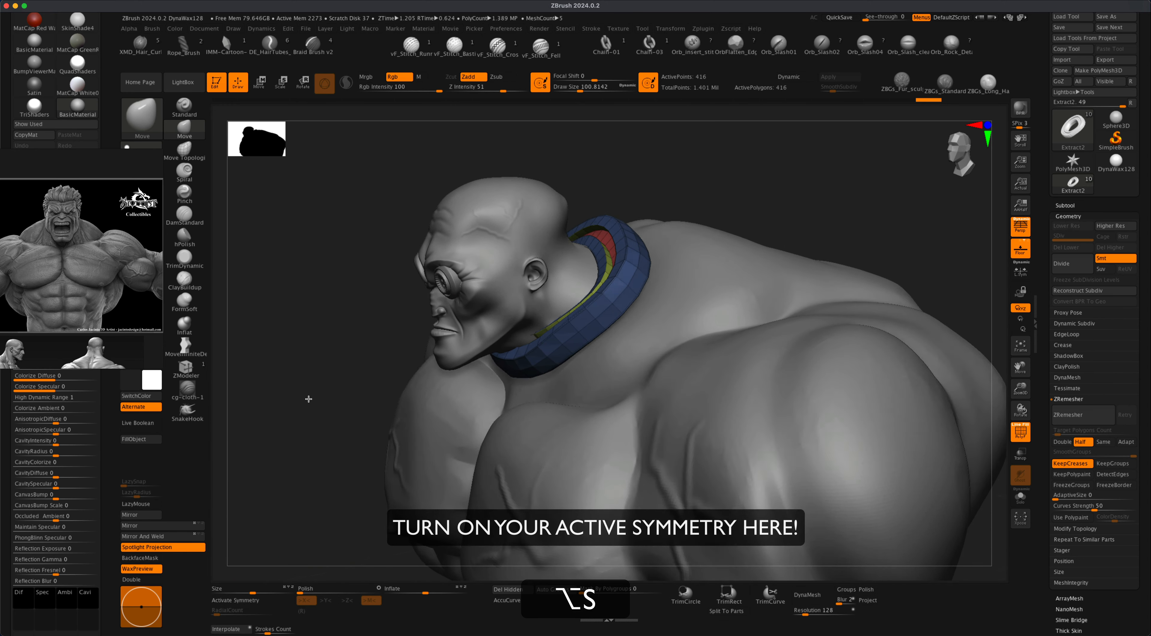
left_click_drag(308, 399, 402, 373)
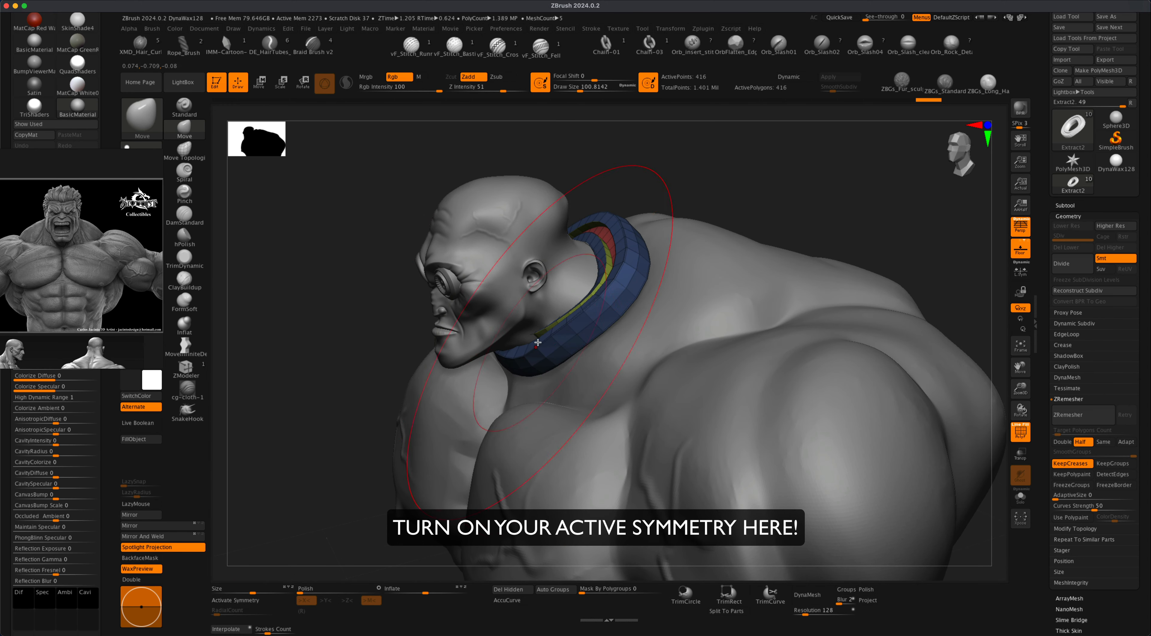
mouse_move(308, 376)
left_mouse_down()
mouse_move(315, 392)
mouse_move(309, 342)
left_mouse_up()
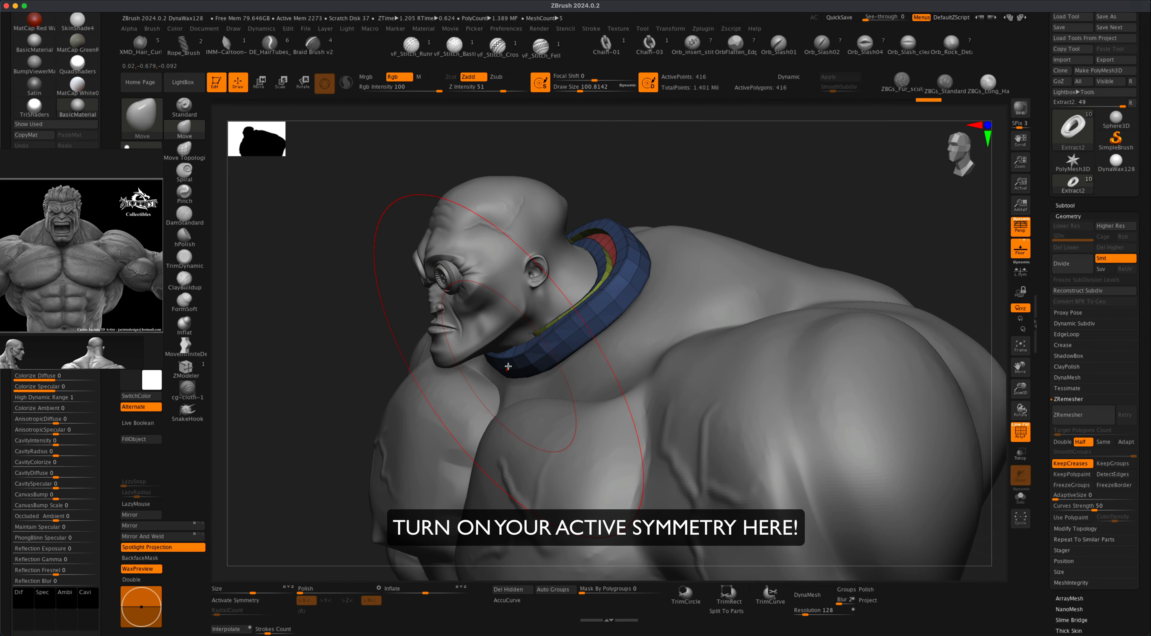
left_click_drag(506, 371, 499, 381)
left_click_drag(348, 367, 376, 382)
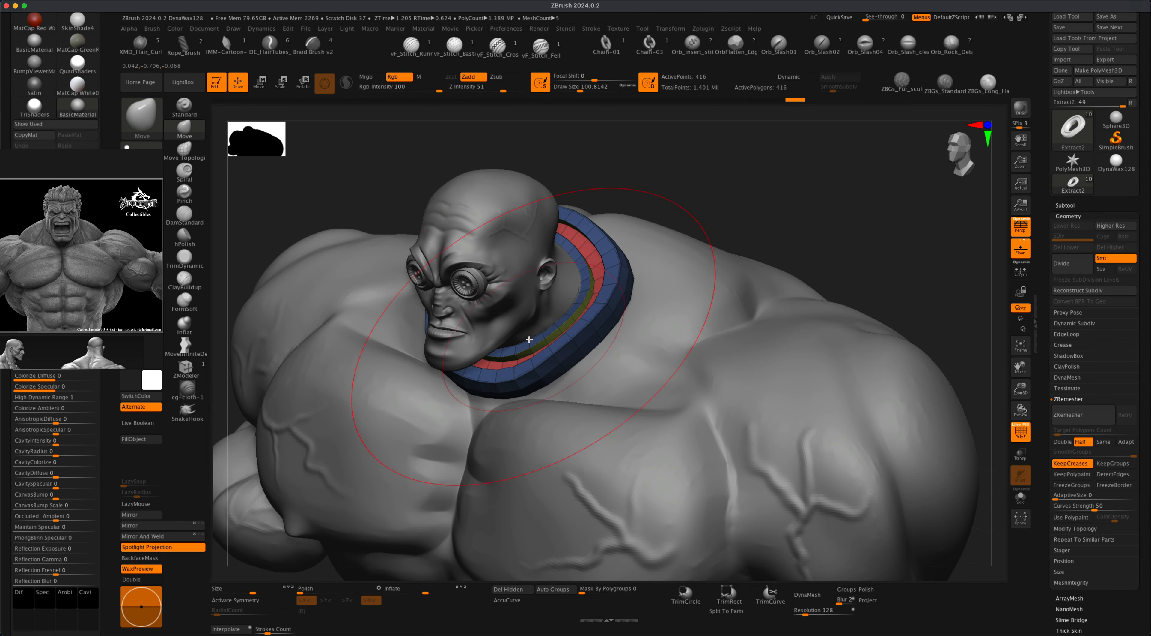
mouse_move(718, 216)
left_mouse_down()
mouse_move(765, 235)
mouse_move(712, 201)
left_mouse_up()
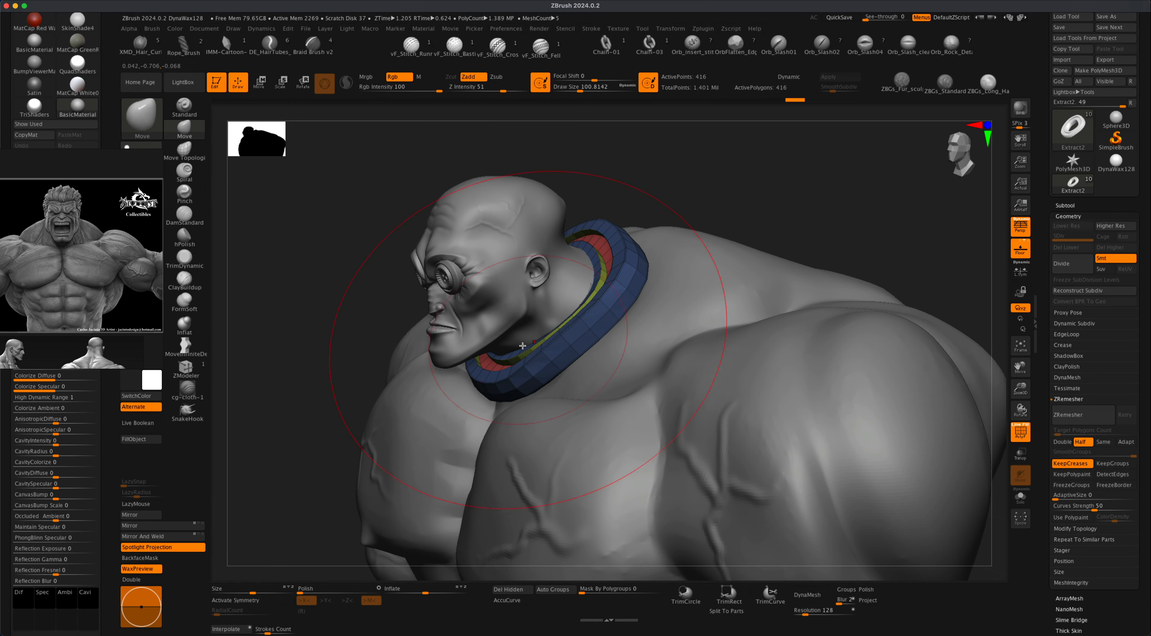
- Refine the lower front of the neck ring from both sides with the Move brush at a draw size of about 94
key("s")
left_click_drag(352, 330, 344, 329)
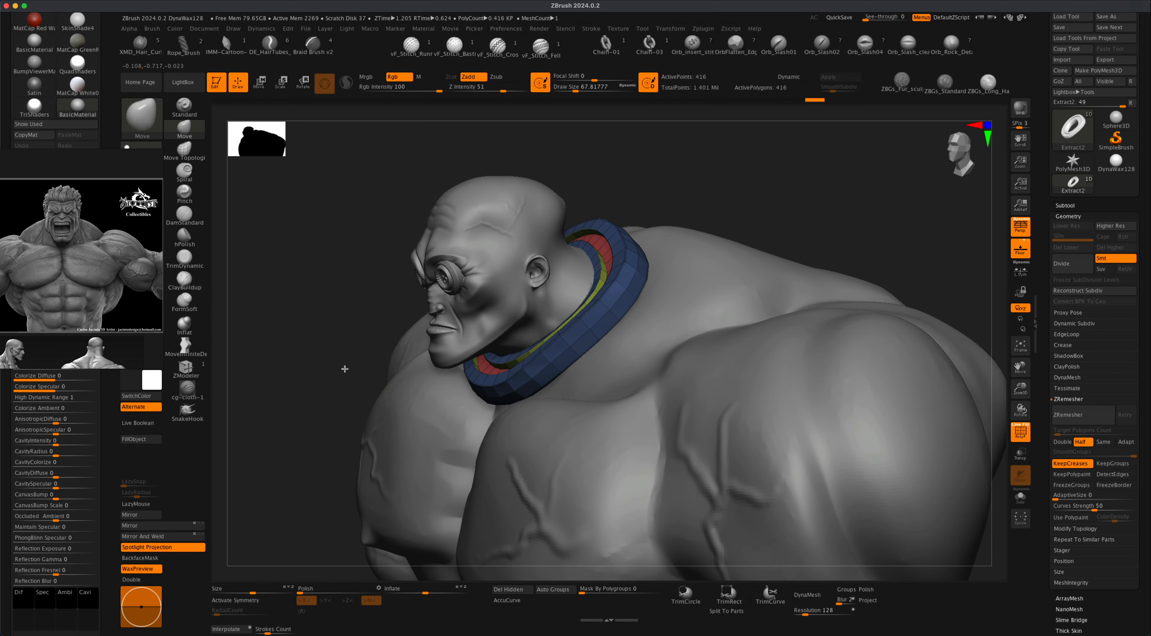
left_click_drag(344, 367, 398, 365)
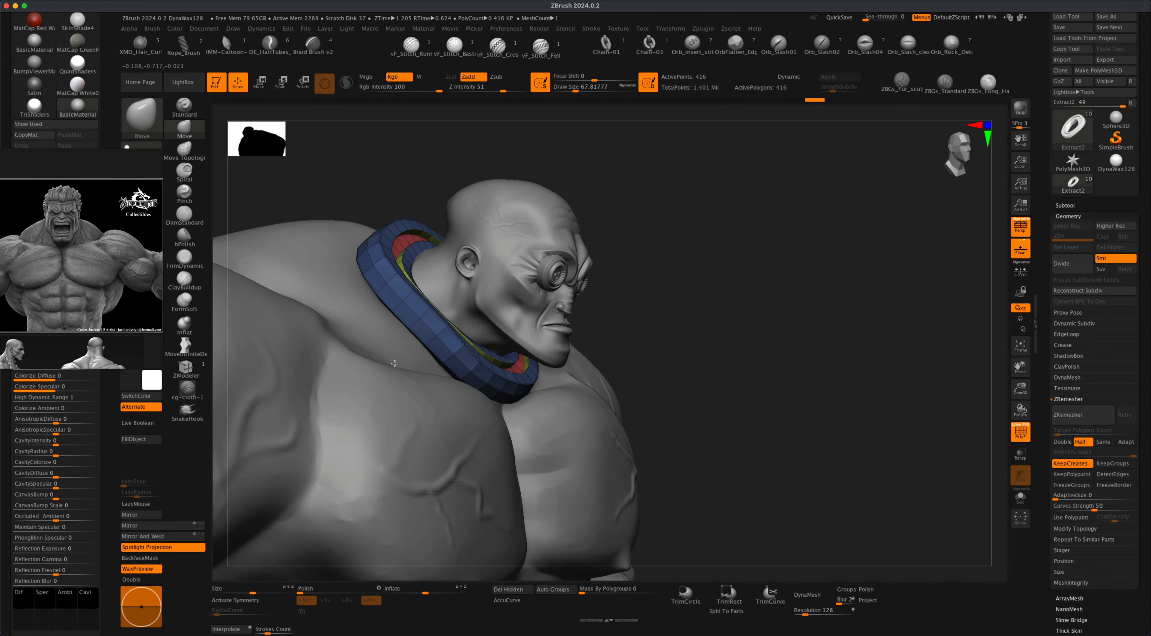
key("s")
left_click_drag(697, 422, 704, 422)
left_click_drag(506, 387, 506, 393)
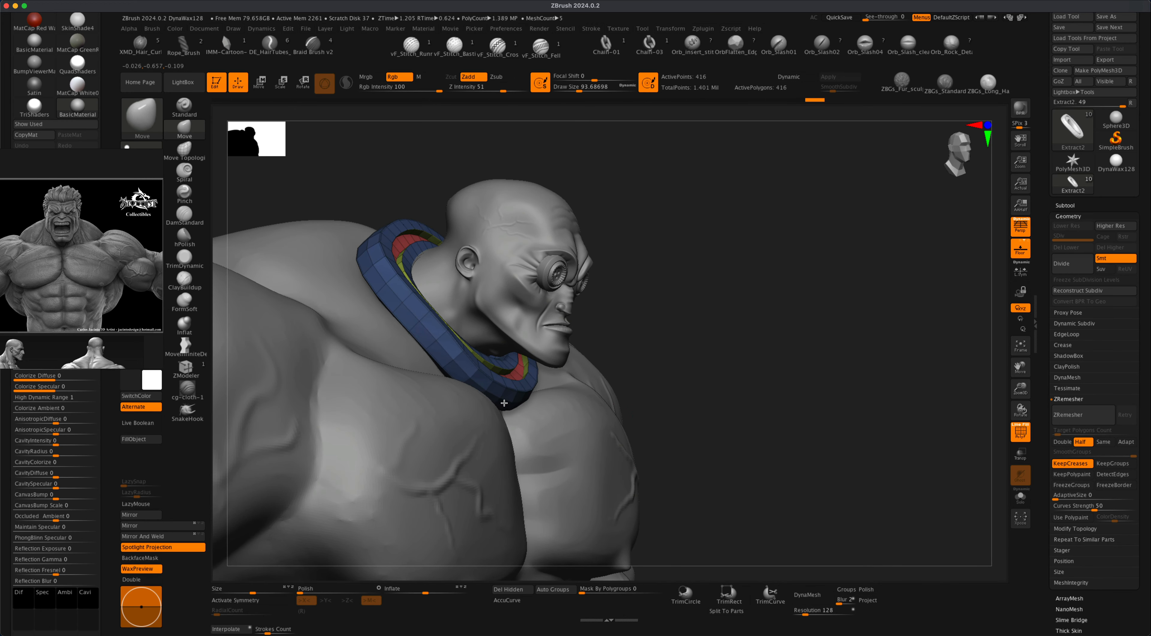
left_click_drag(721, 401, 634, 398)
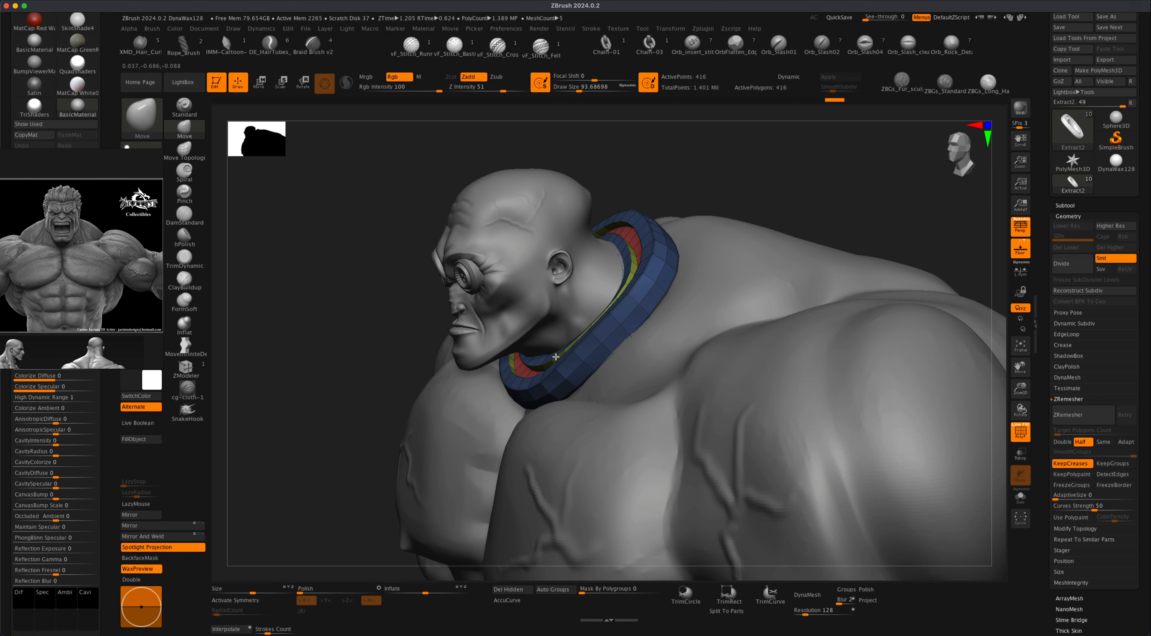
left_click_drag(375, 361, 418, 360)
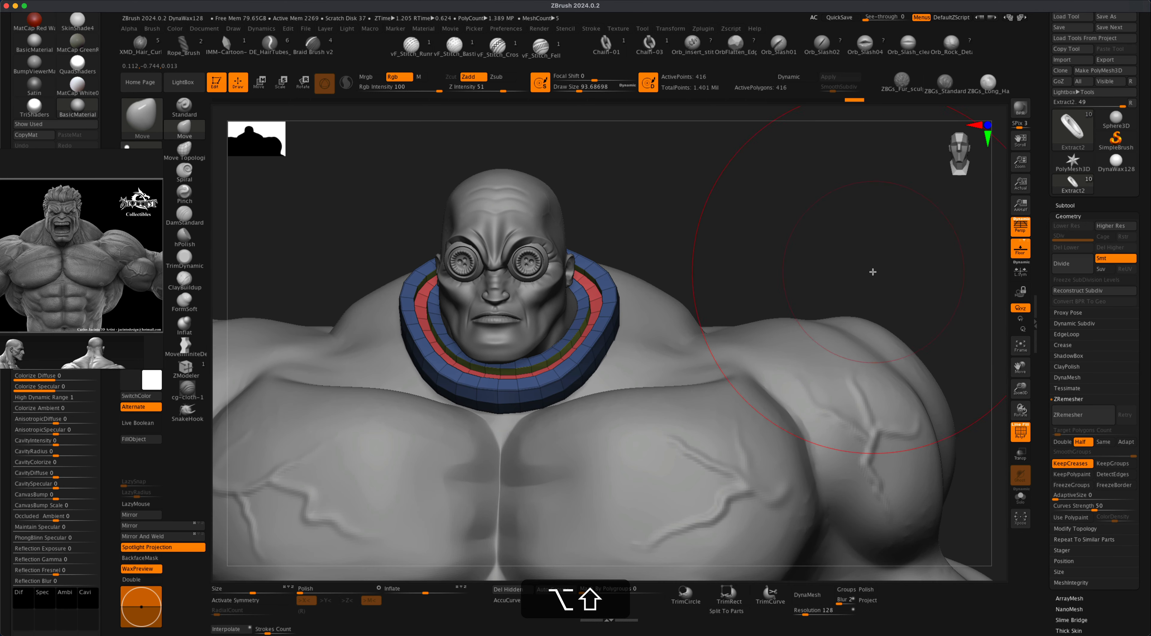
- Return to the ZModeler brush and activate X symmetry for the neck ring
left_click_drag(873, 269, 875, 218, "alt")
left_click_drag(845, 308, 836, 351, "alt")
mouse_move(827, 219)
left_mouse_down("alt")
mouse_move(797, 322)
mouse_move(822, 261)
mouse_move(792, 259)
left_mouse_up("alt")
key("s")
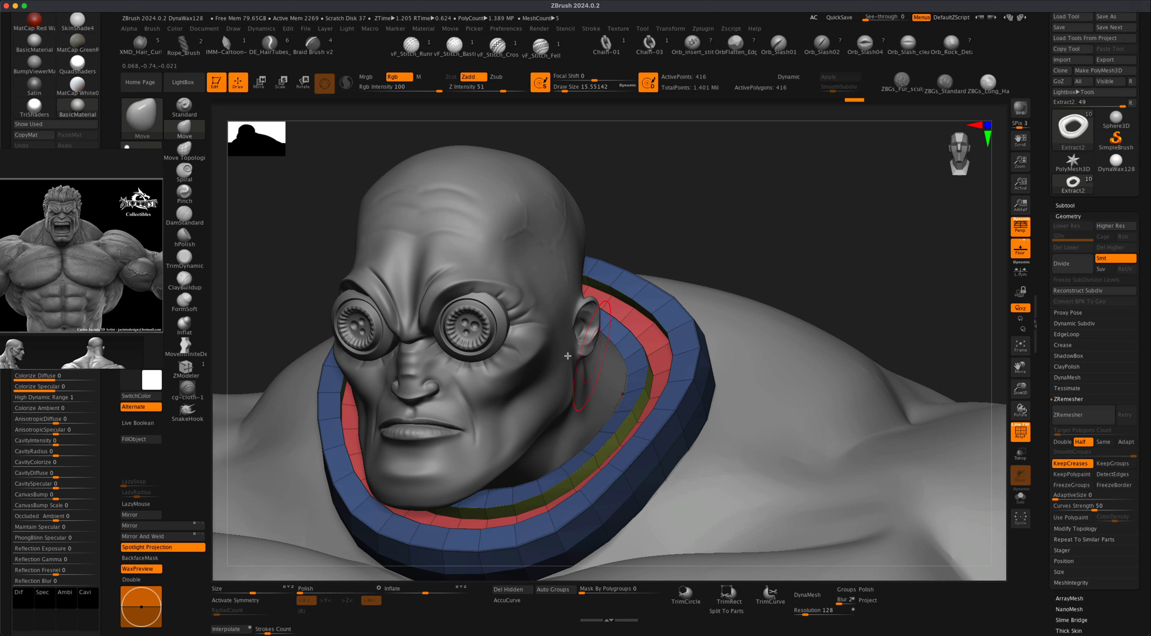
left_click(183, 366)
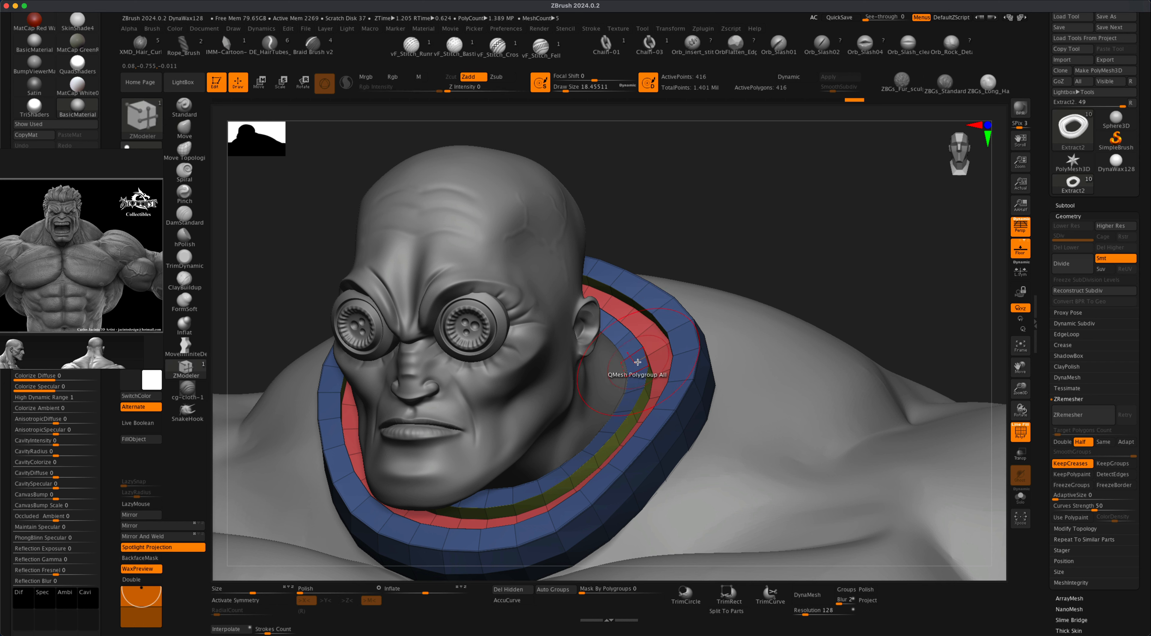
left_click_drag(793, 255, 803, 255)
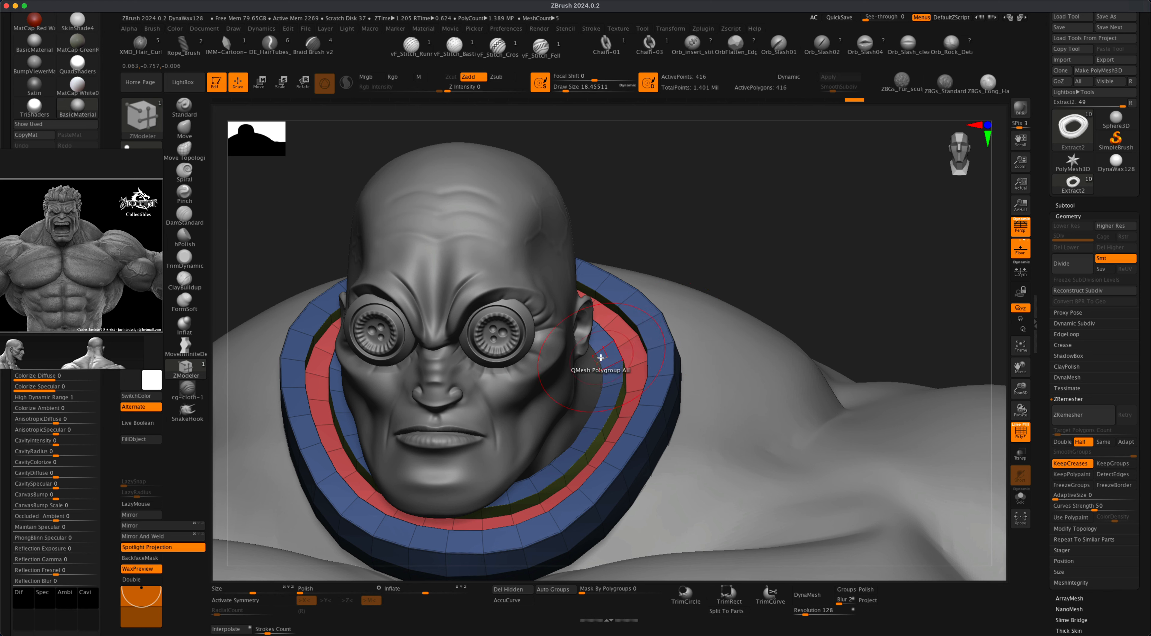
left_click_drag(720, 244, 768, 295)
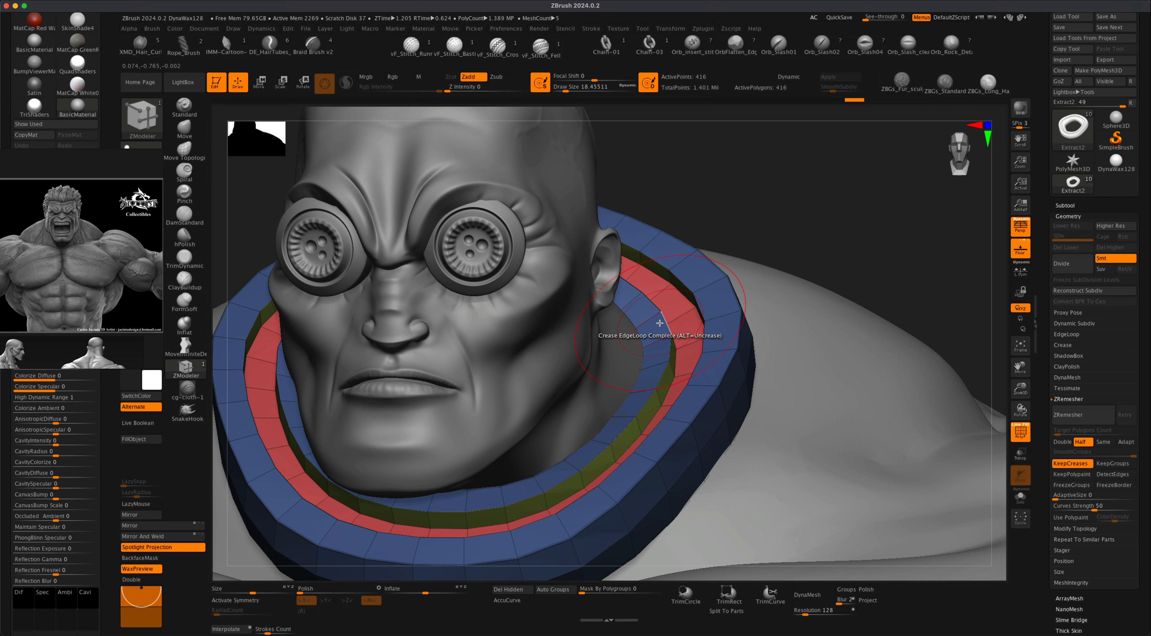
key("x")
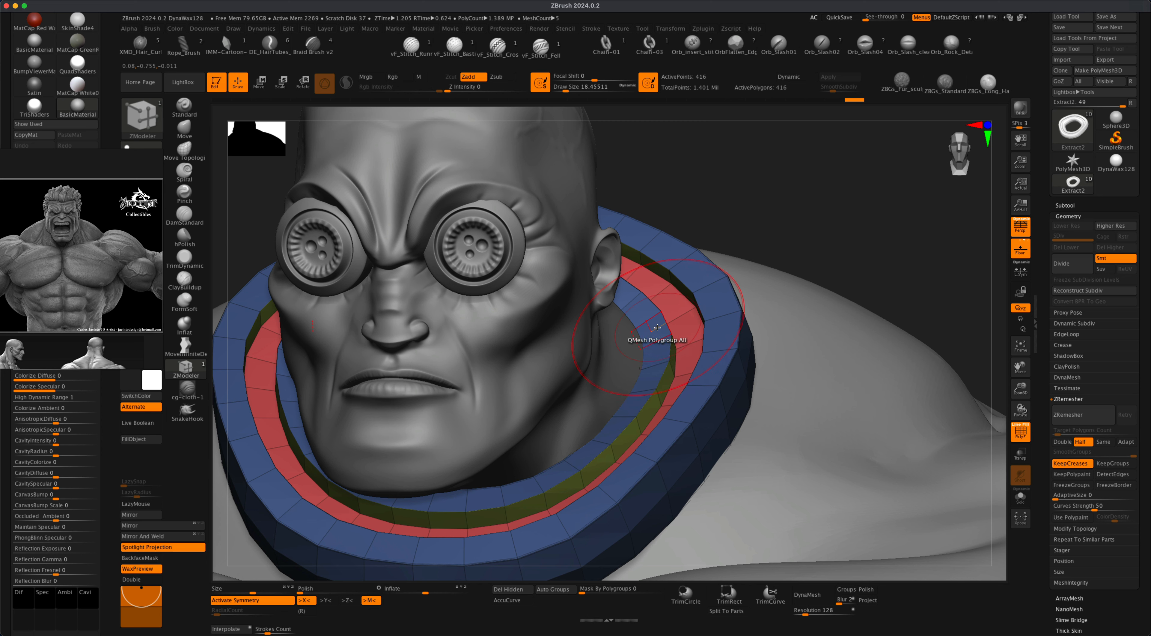
- Set ZModeler's polygon action to Delete with the A Single Poly target and delete facing polygons on the ring's inner and outer rims beside the ear
key("space")
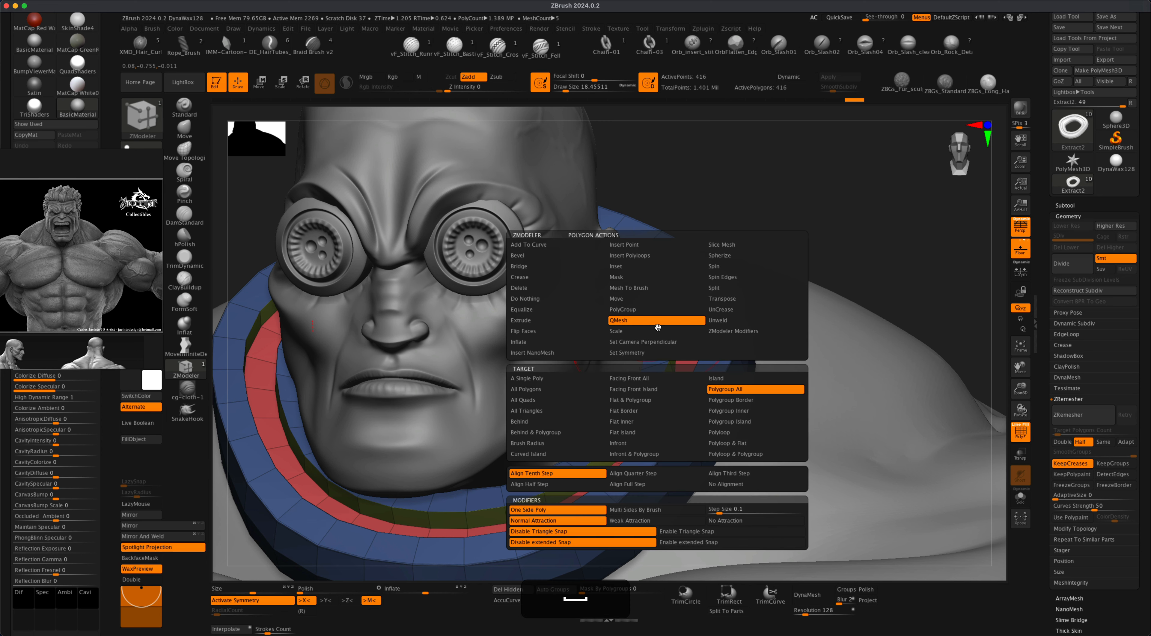
left_click(555, 290)
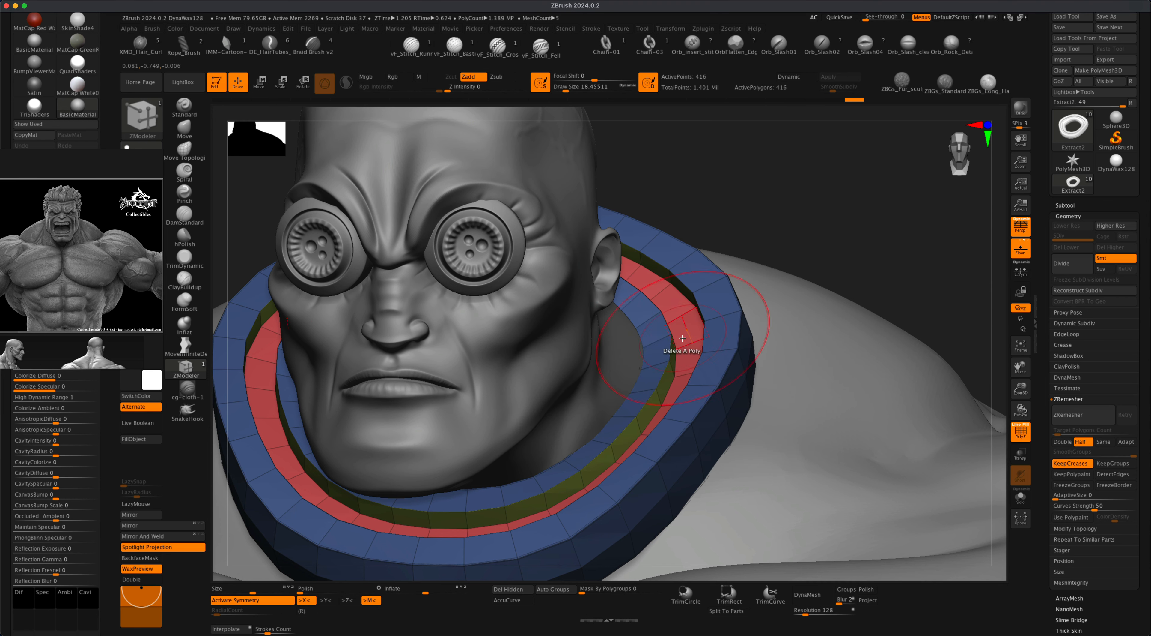
left_click(654, 325)
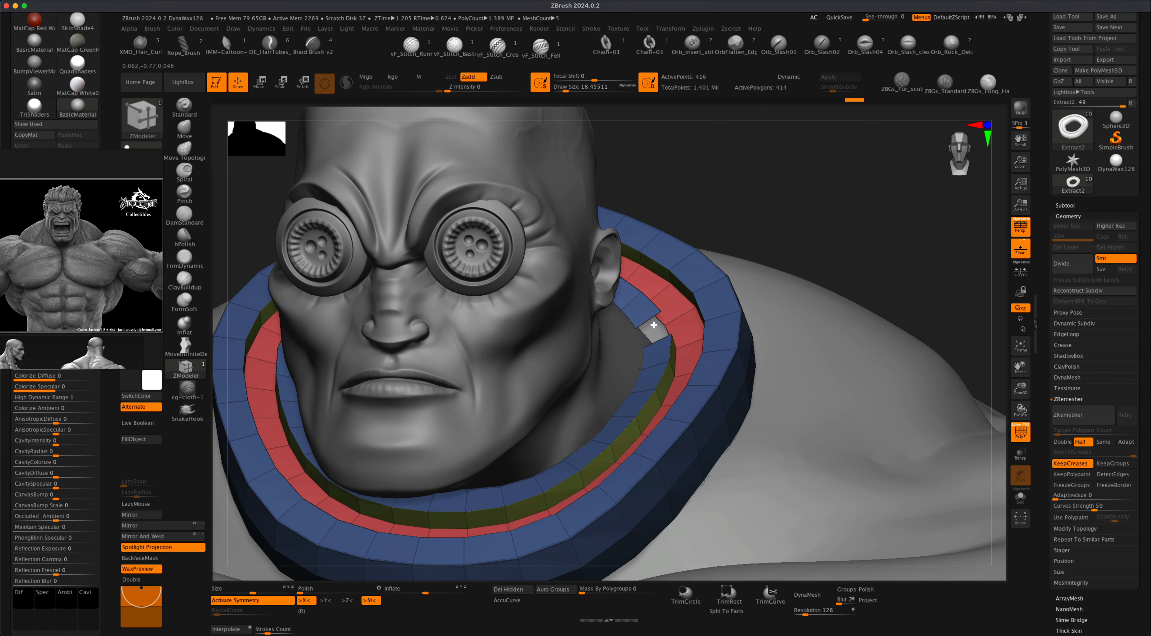
left_click(709, 297)
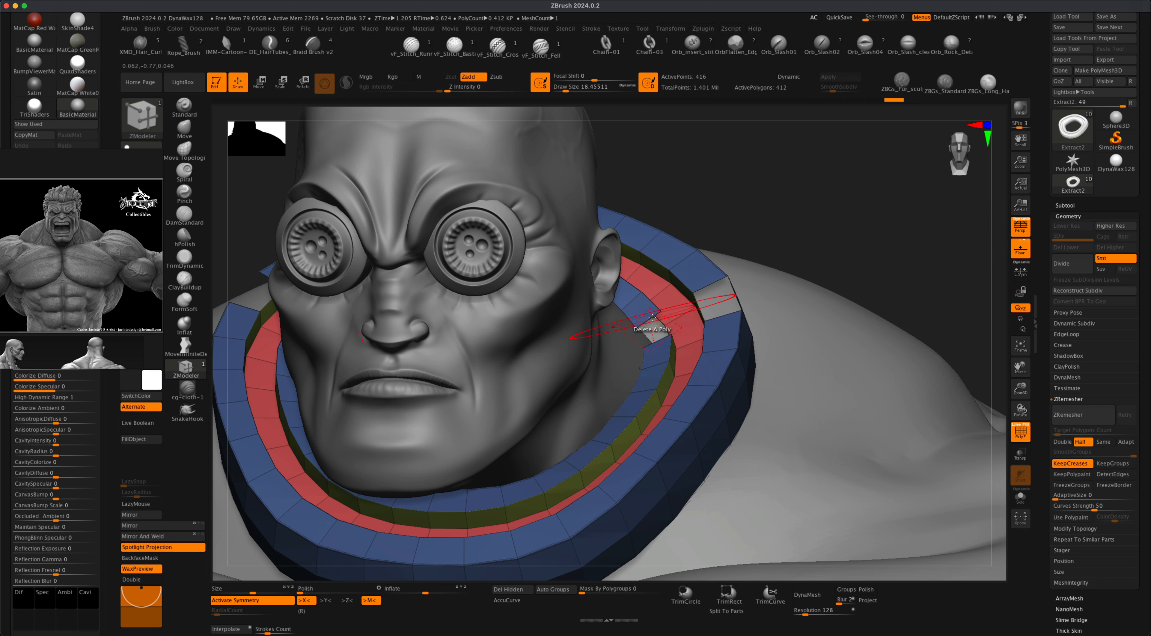
- Set ZModeler's edge action to Bridge with the Two Holes target and join the two openings with a raised strap across the groove
key("space")
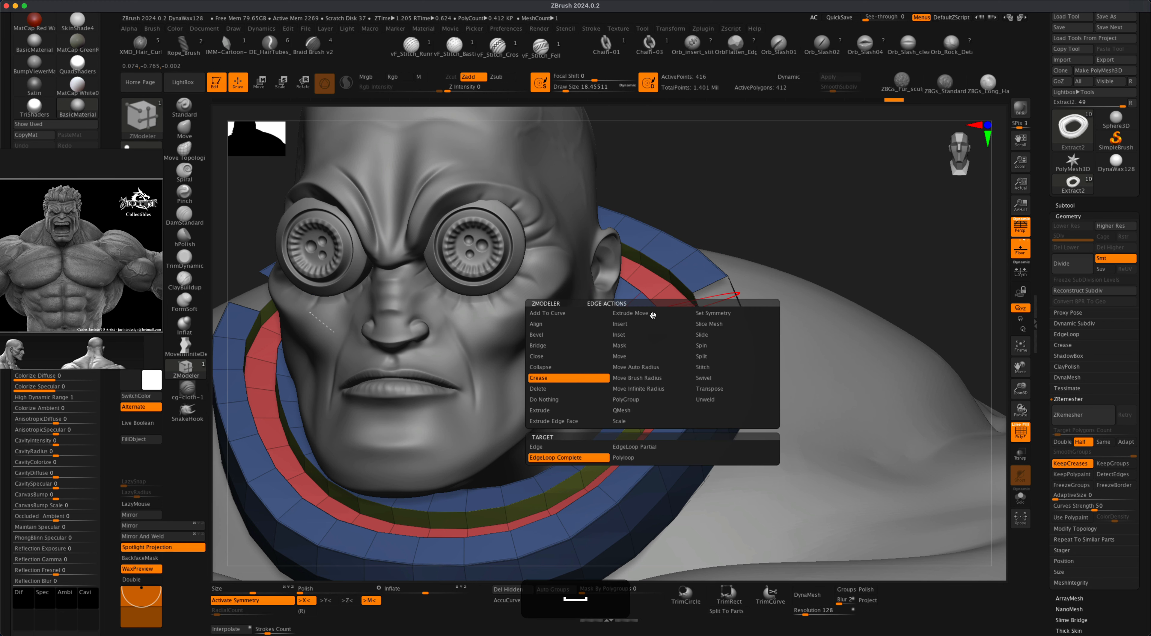
left_click(584, 351)
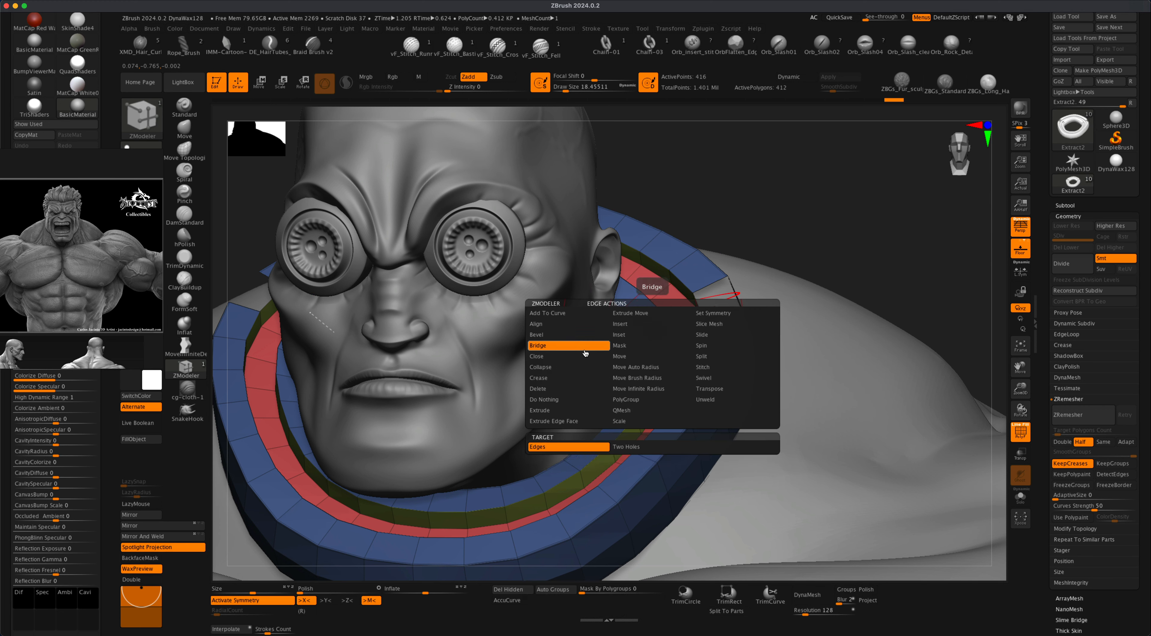
left_click(630, 447)
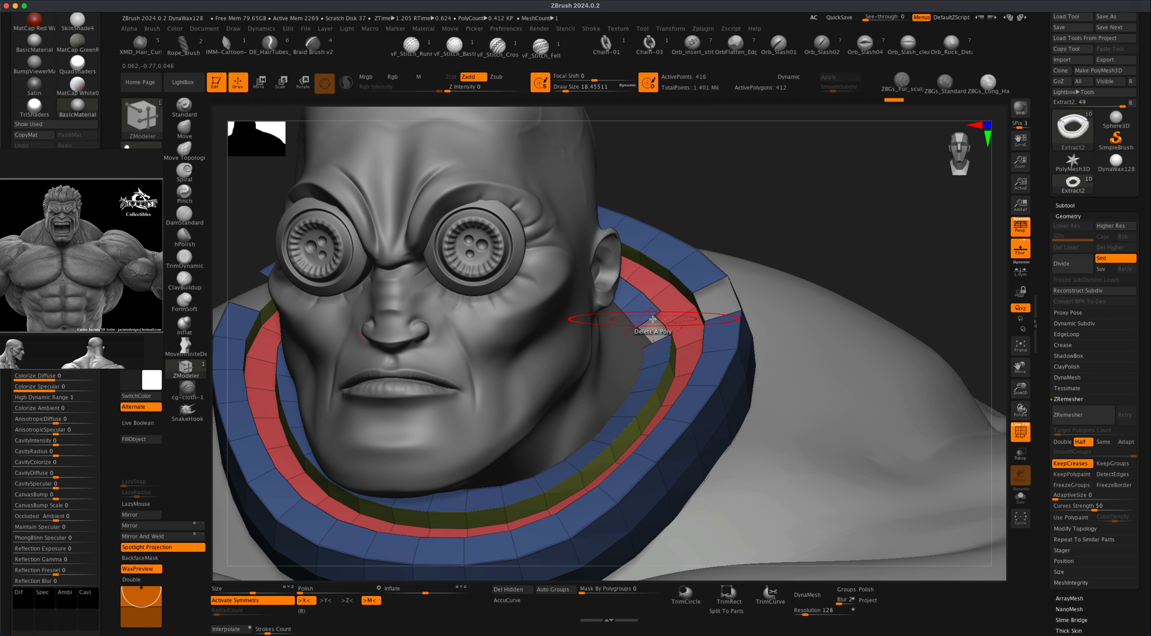
left_click(648, 318)
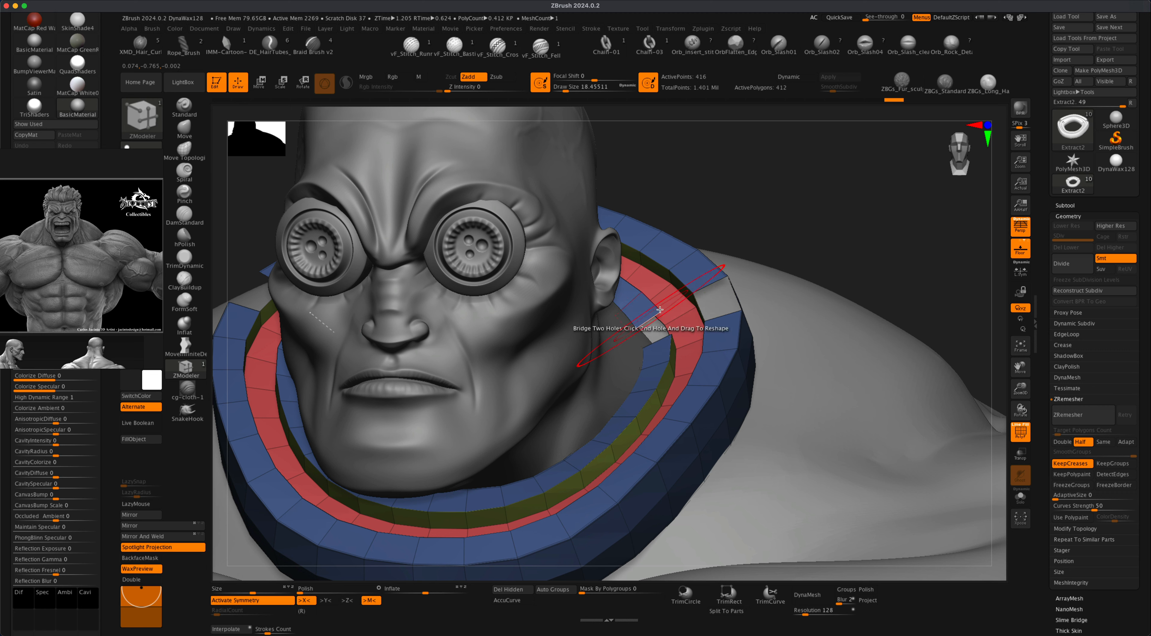
left_click(708, 284)
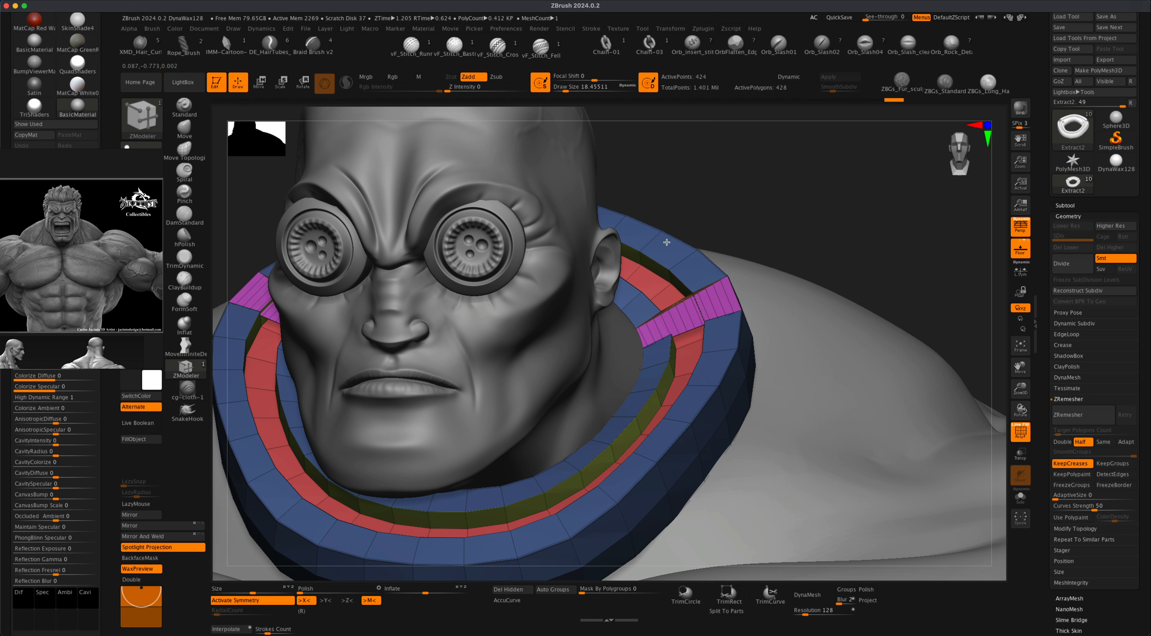
left_click_drag(667, 242, 810, 302)
- Delete a second pair of facing polygons on the ring's inner and outer rims, just behind the first strap
left_click_drag(882, 261, 874, 290)
left_click_drag(882, 217, 827, 291, "alt")
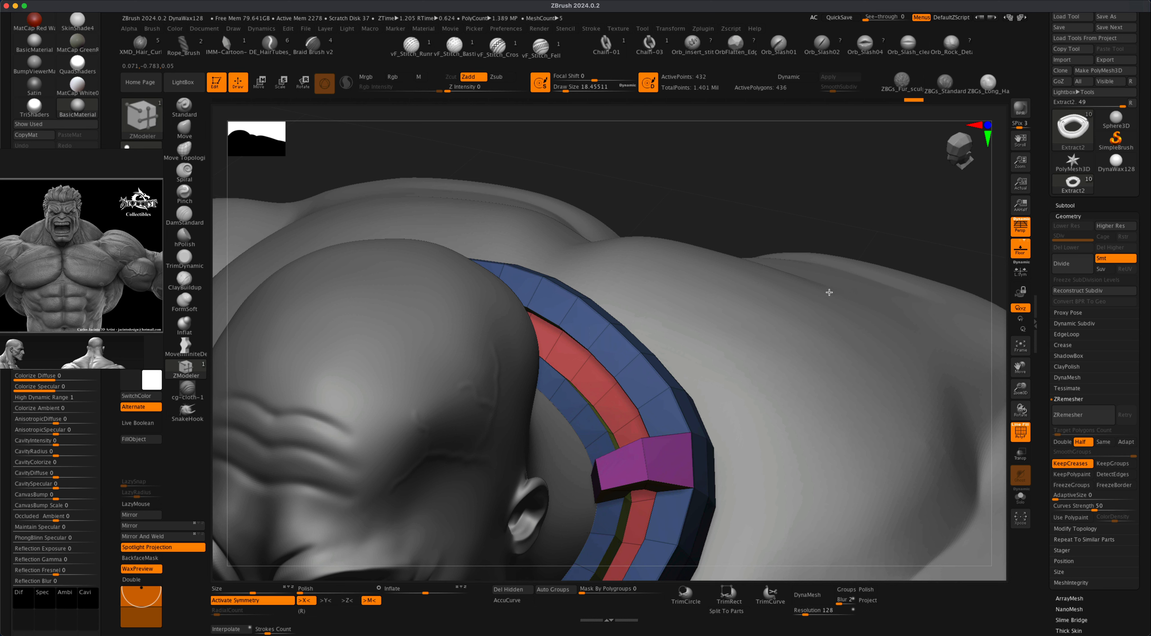
right_click(595, 426)
left_click(588, 416)
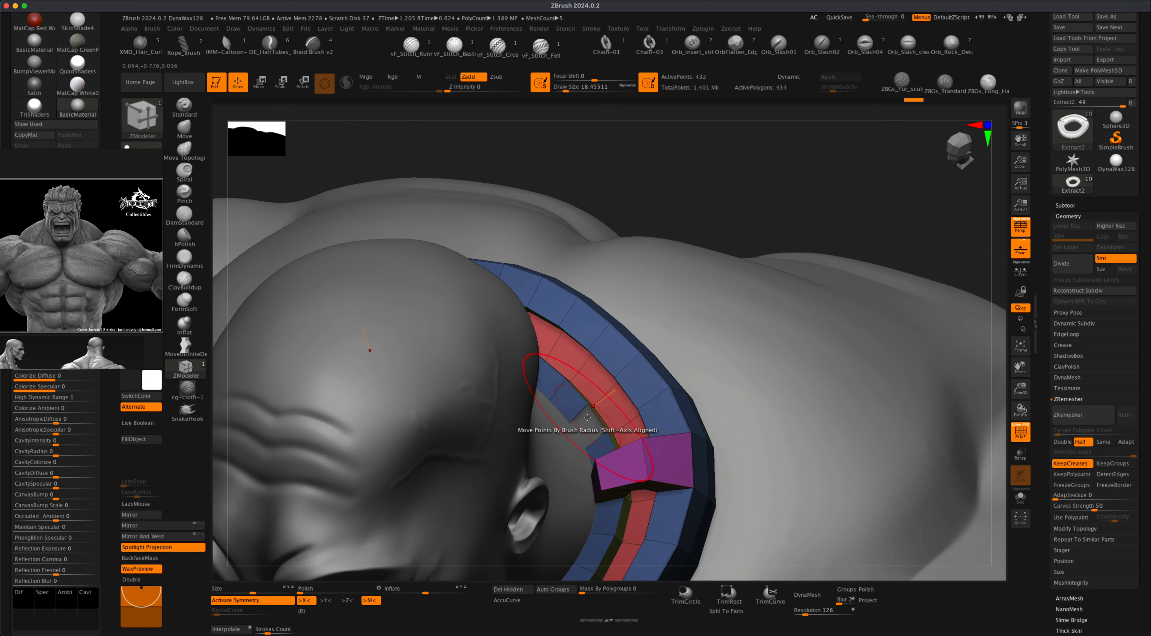
left_click(632, 380)
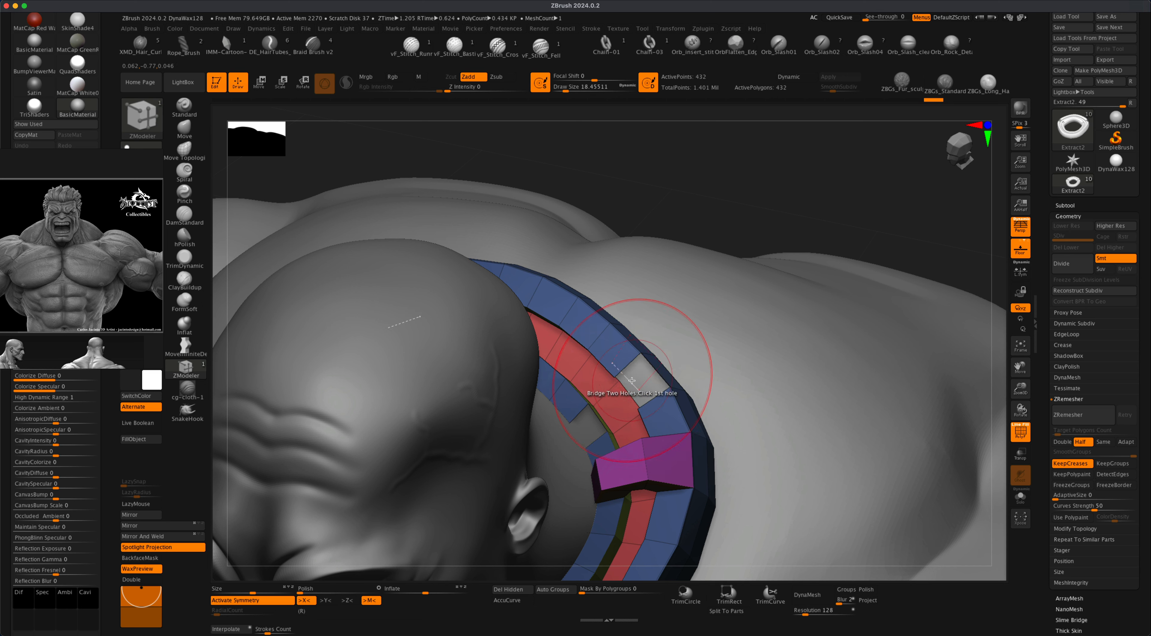
- Bridge the second pair of openings with another raised strap across the groove
left_click(578, 412)
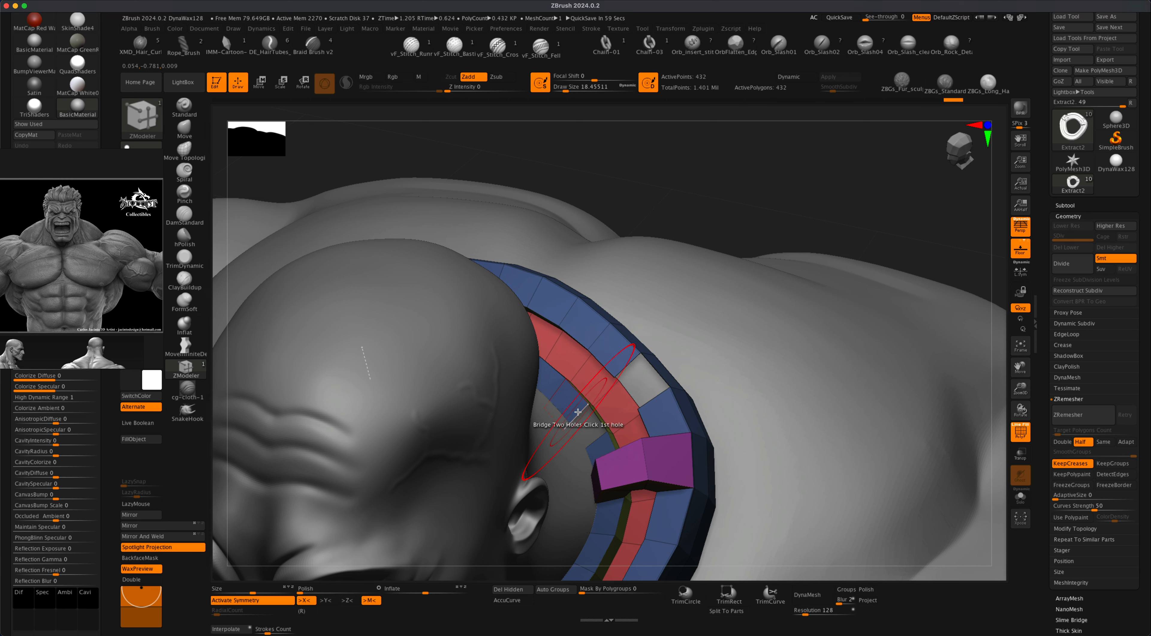
left_click(624, 366)
left_click_drag(691, 195, 694, 165)
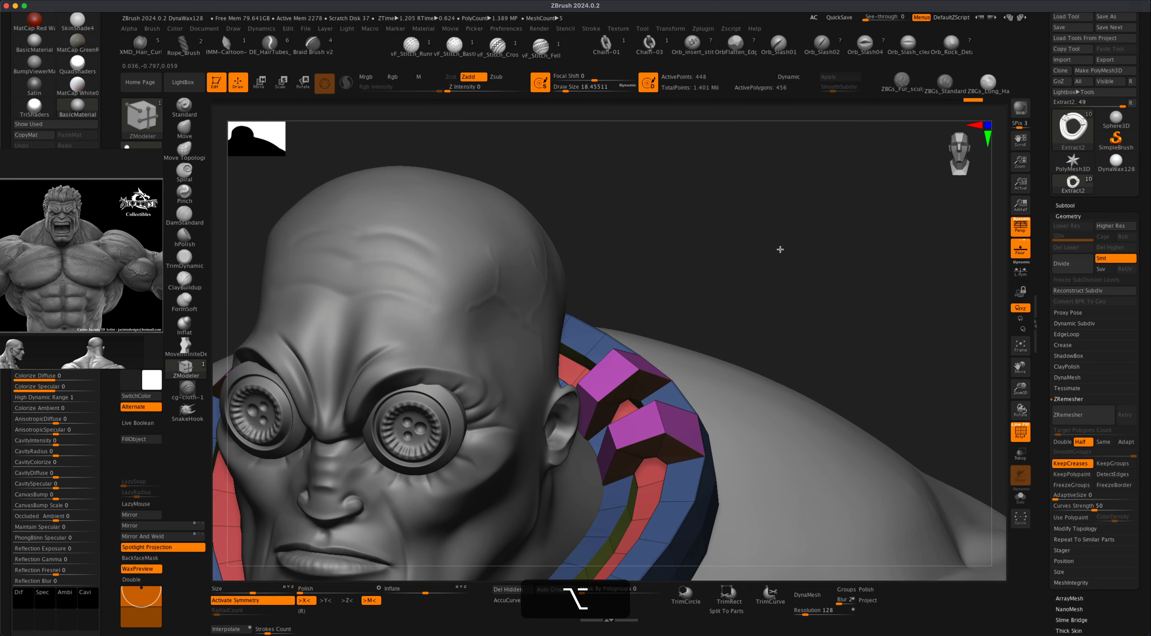
- Set ZModeler's polygon action to Inset with A Single Poly and Inset Each Poly, and inset a polygon on the ring's front rim
left_click_drag(780, 248, 856, 265)
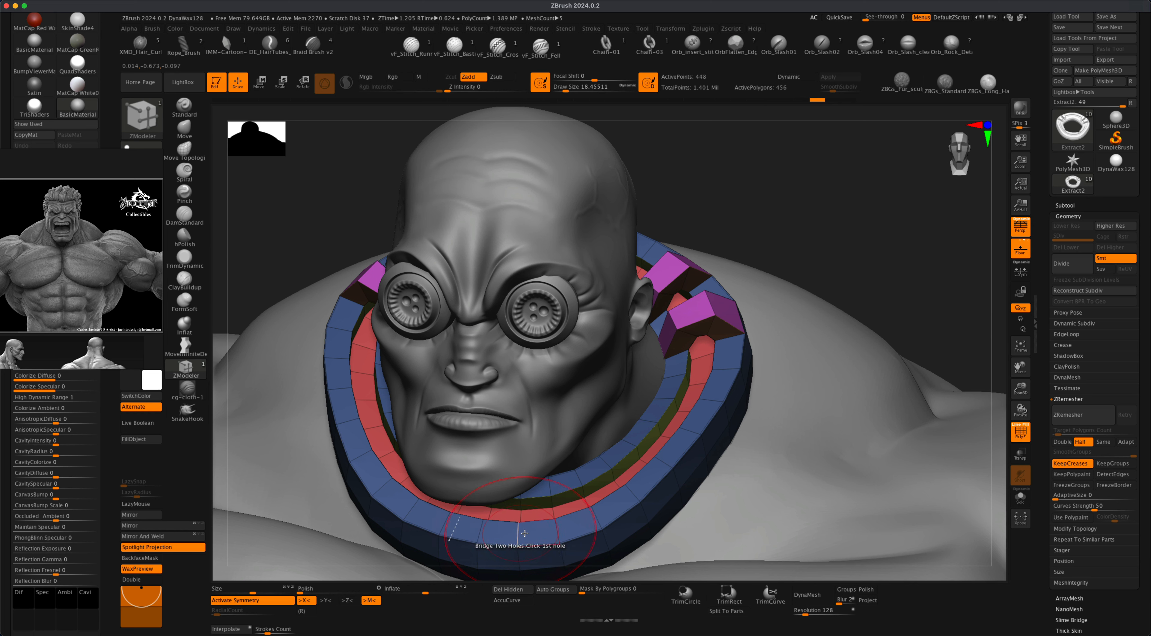
key("space")
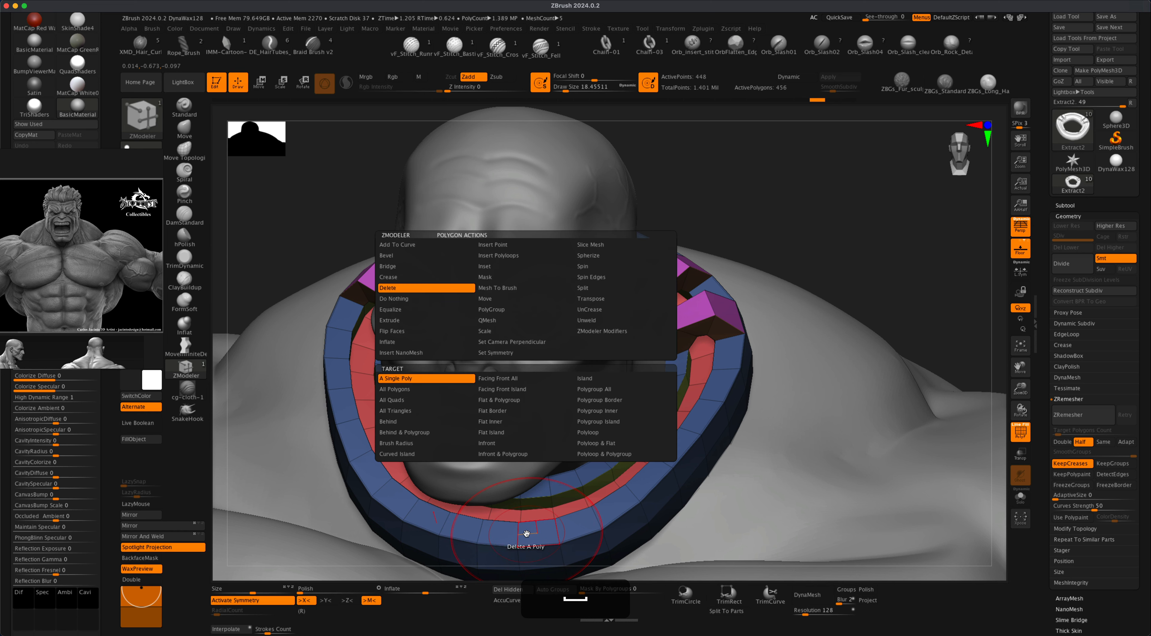
left_click(503, 271)
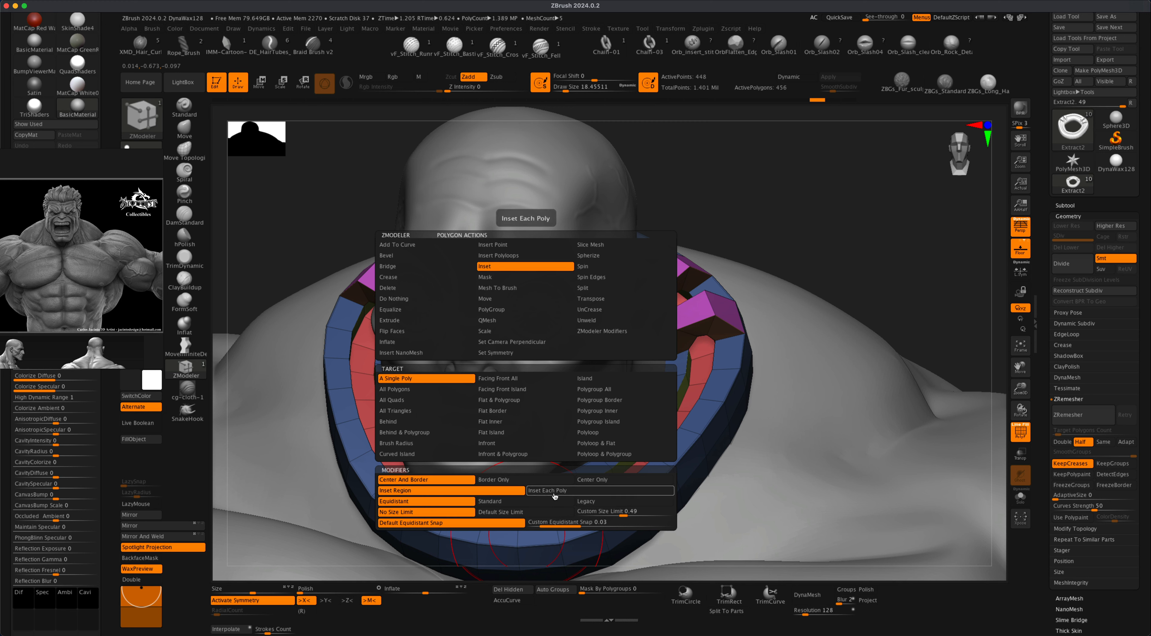
left_click(555, 493)
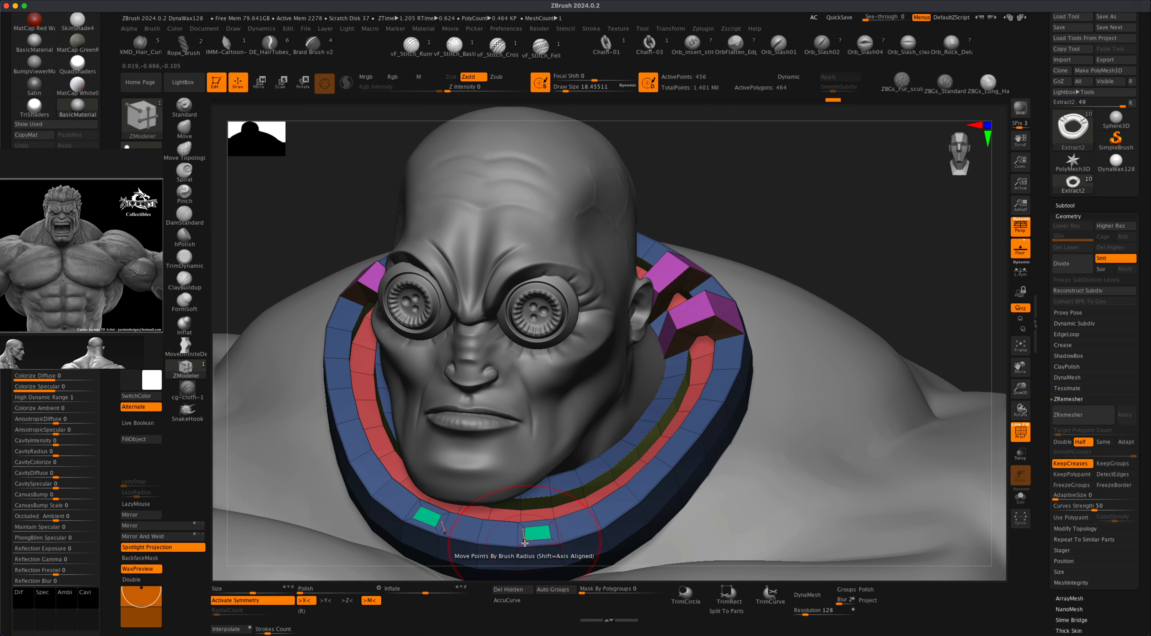
- Inset more single polygons along the ring's front rim, turning symmetry off partway, for a row of four on each side
left_click_drag(578, 522, 586, 525)
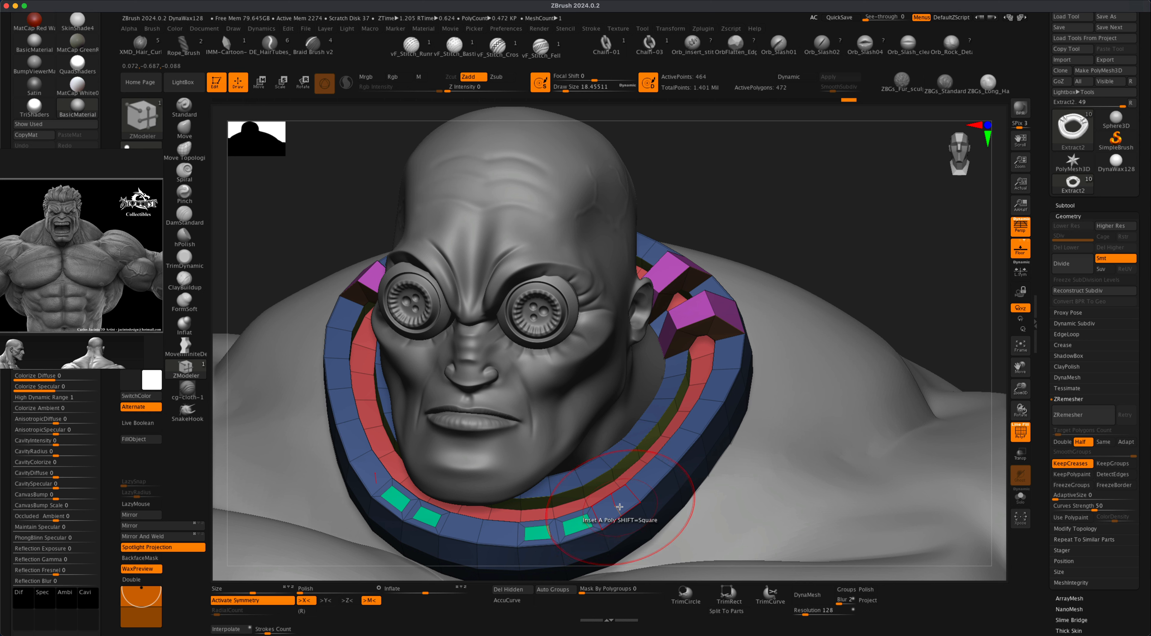
left_click(606, 506)
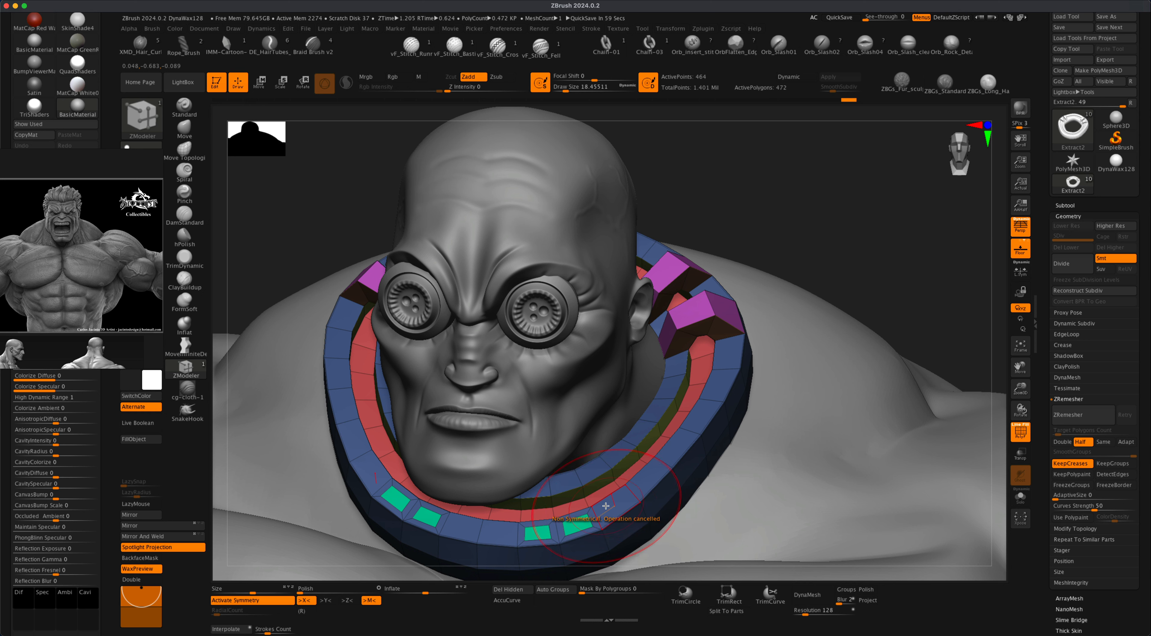
key("x")
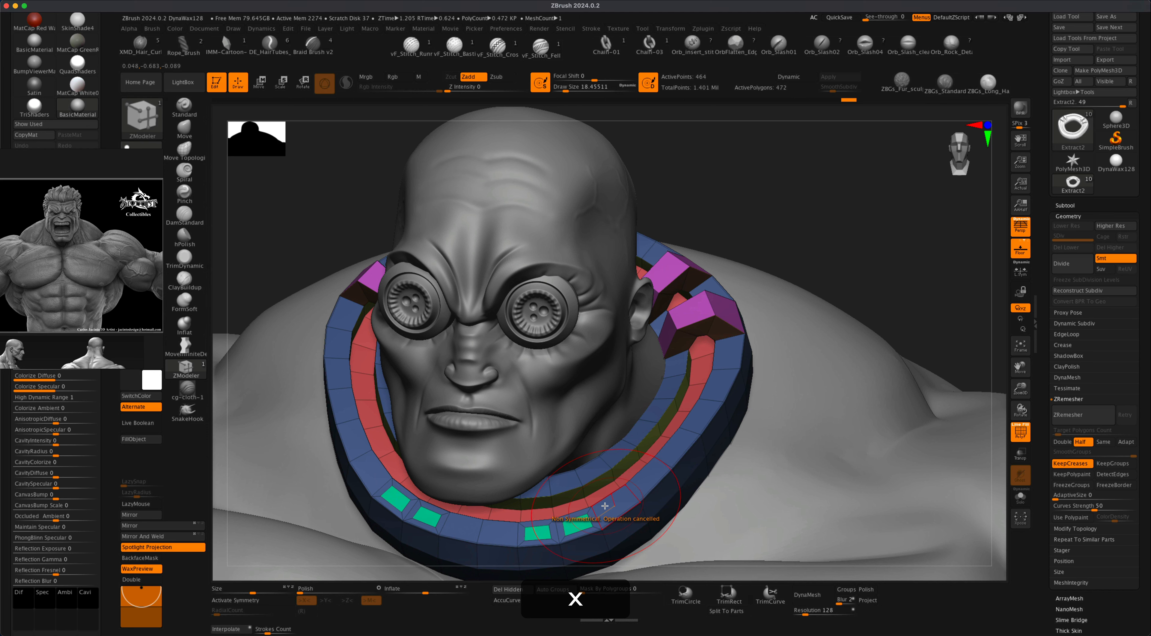
left_click(605, 506)
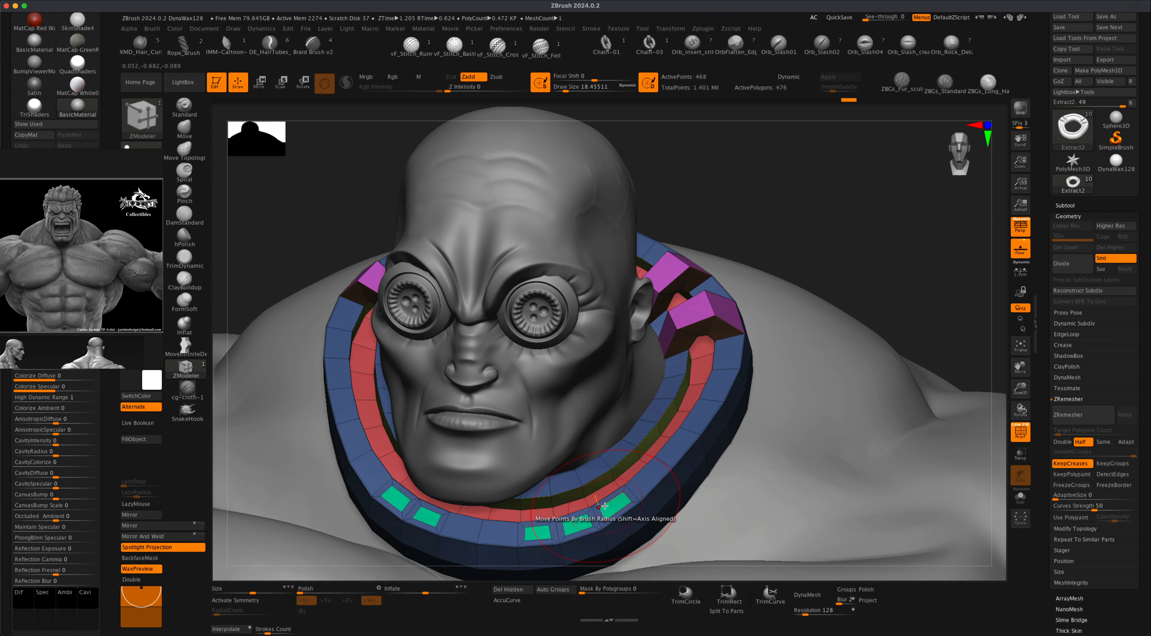
left_click(367, 471)
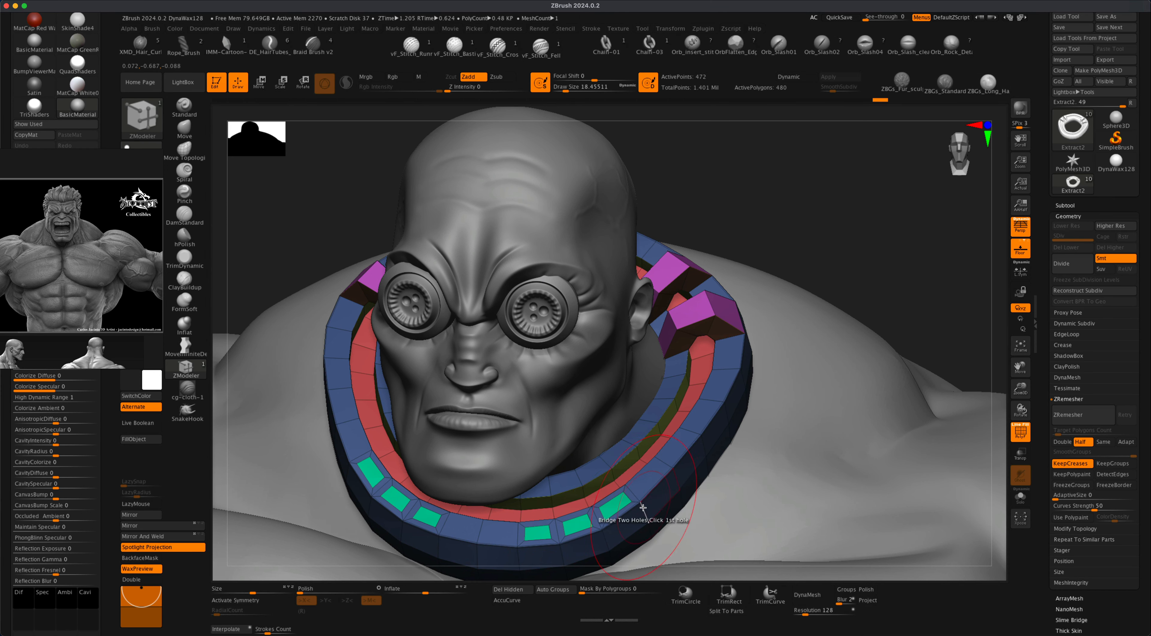
left_click(646, 480)
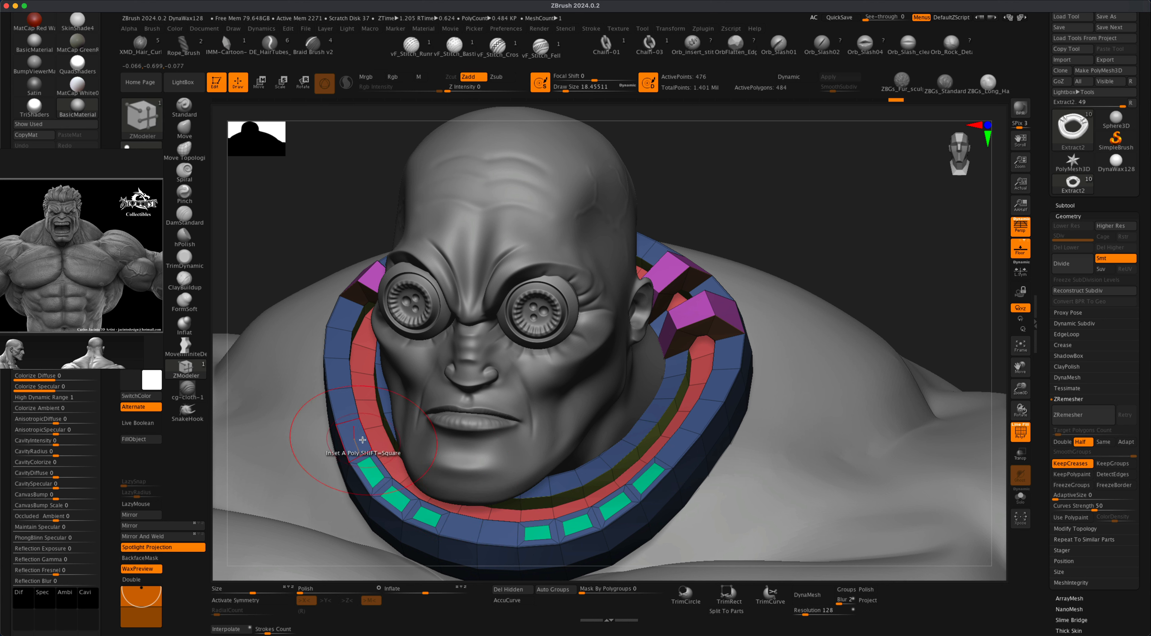
left_click(360, 430)
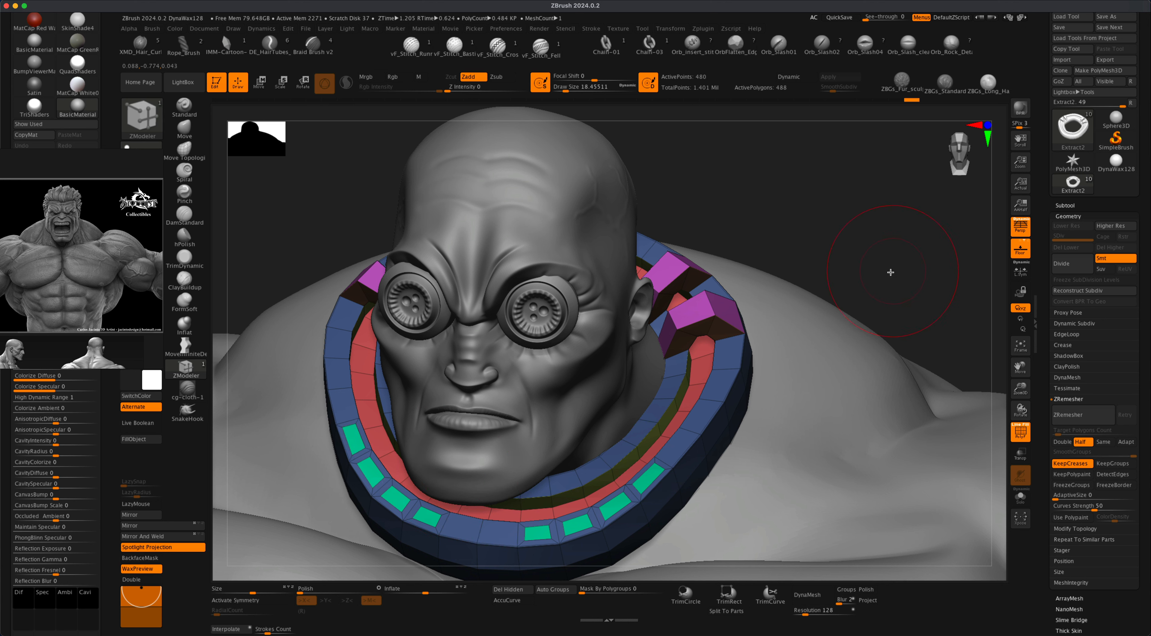
- Set ZModeler's polygon action to QMesh with Polygroup All and push the front rim's inset polygons inward as recesses
key("space")
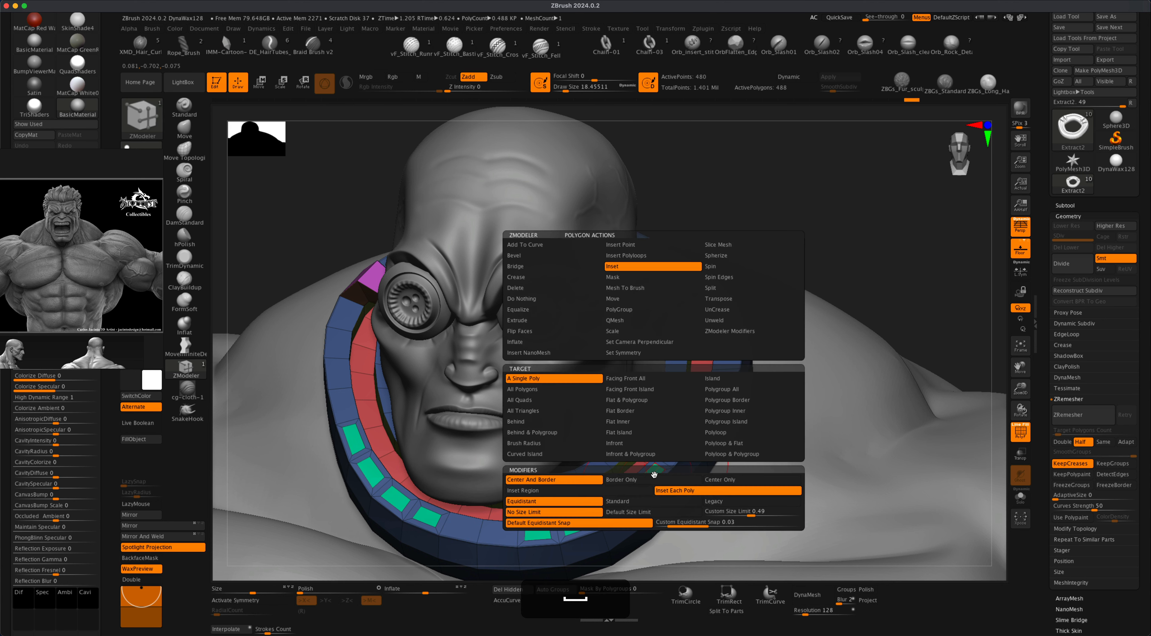
left_click(615, 320)
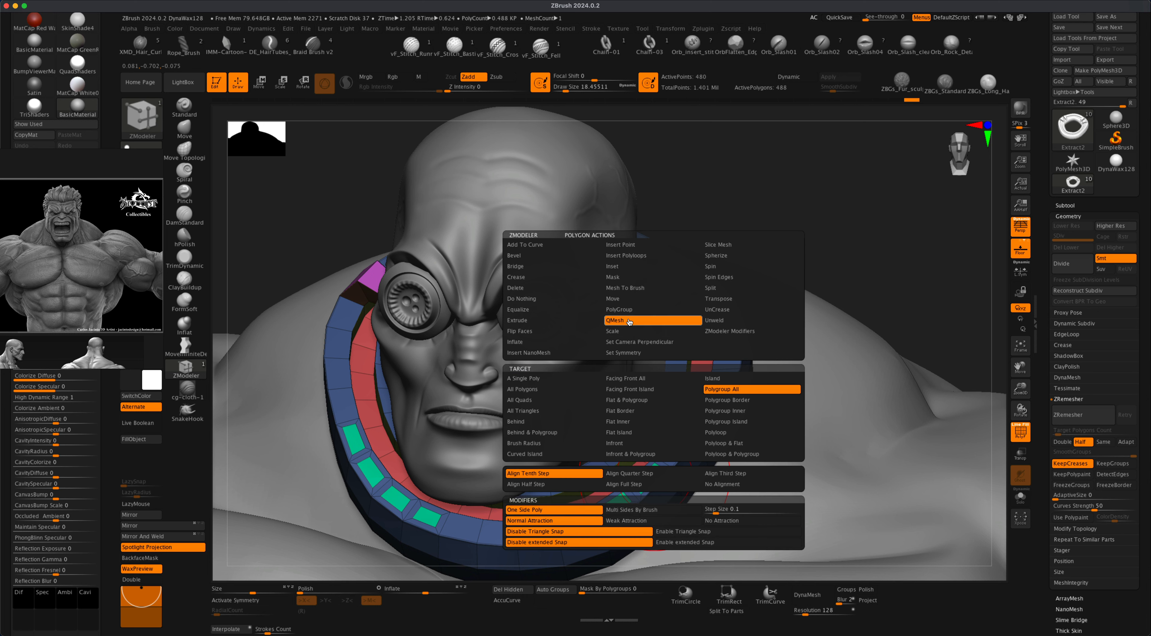
left_click(743, 389)
left_click_drag(609, 504, 620, 518)
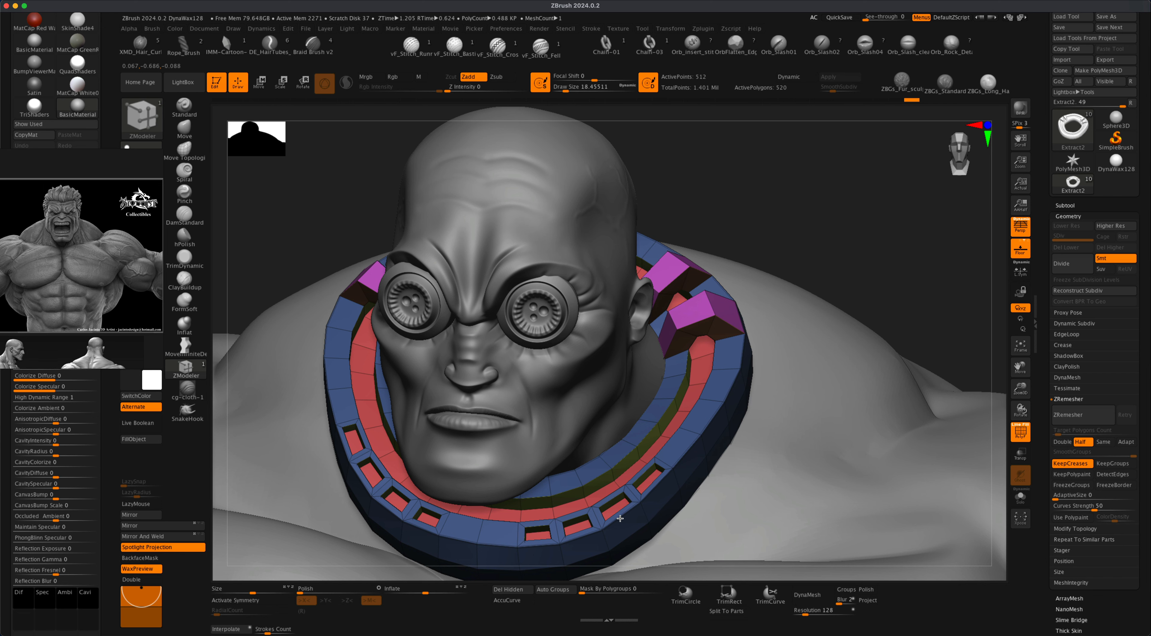
- Bevel the complete edge loop around the ring's outer side with ZModeler and QMesh the resulting band inward as a groove
left_click_drag(861, 285, 838, 240, "alt")
left_click_drag(836, 344, 821, 302, "alt")
left_click_drag(805, 228, 763, 234, "alt")
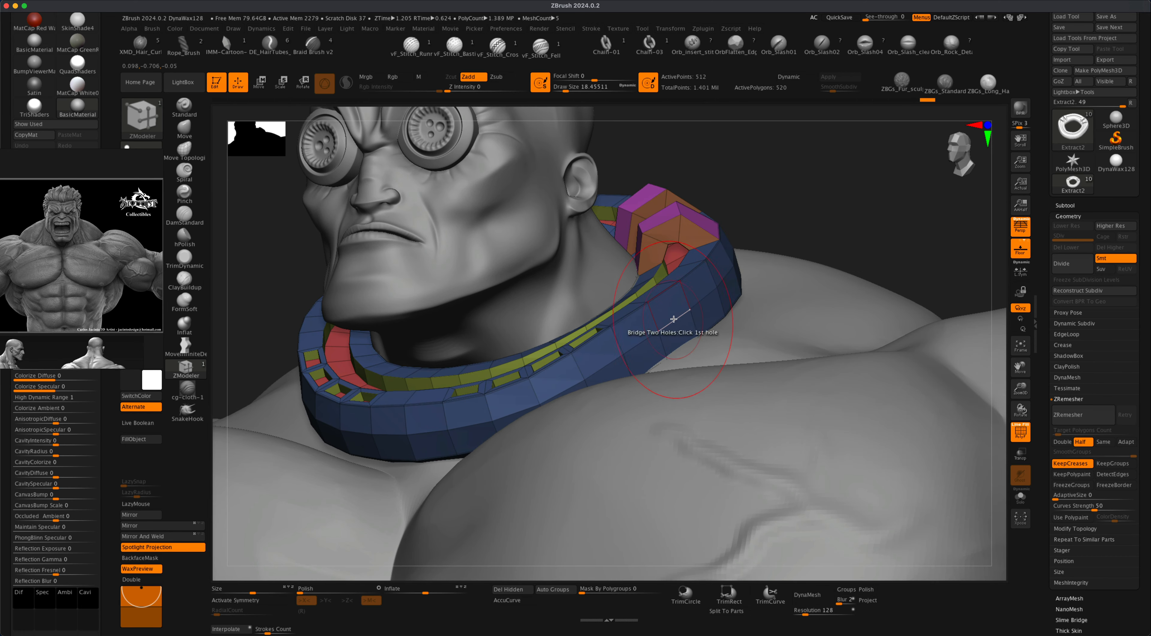
key("space")
left_click(564, 338)
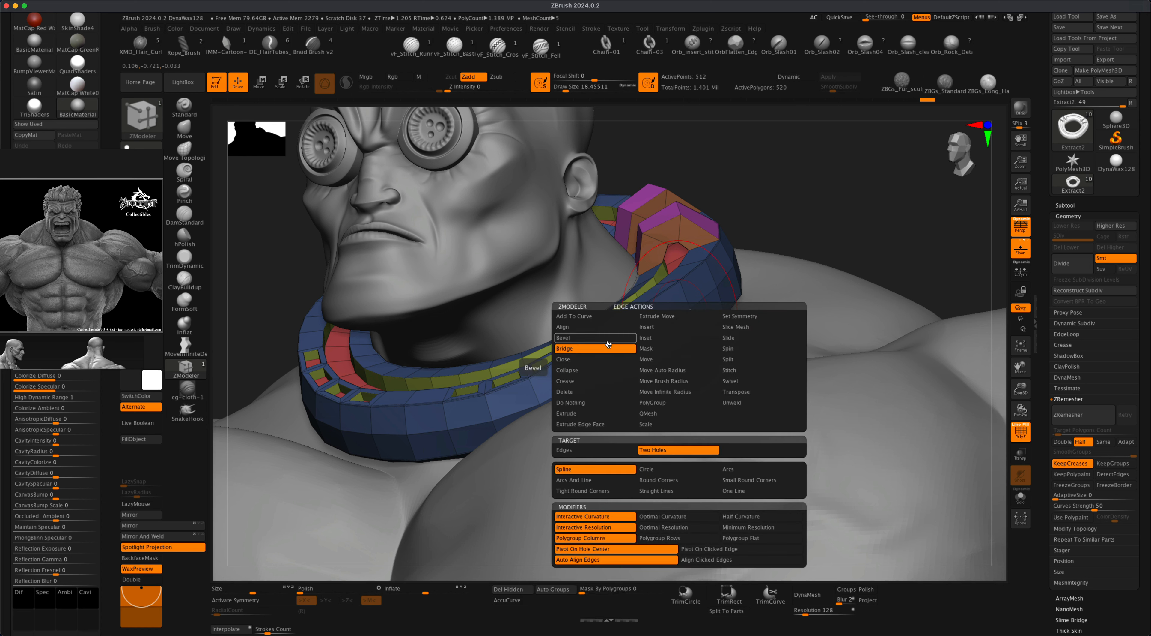
key("space")
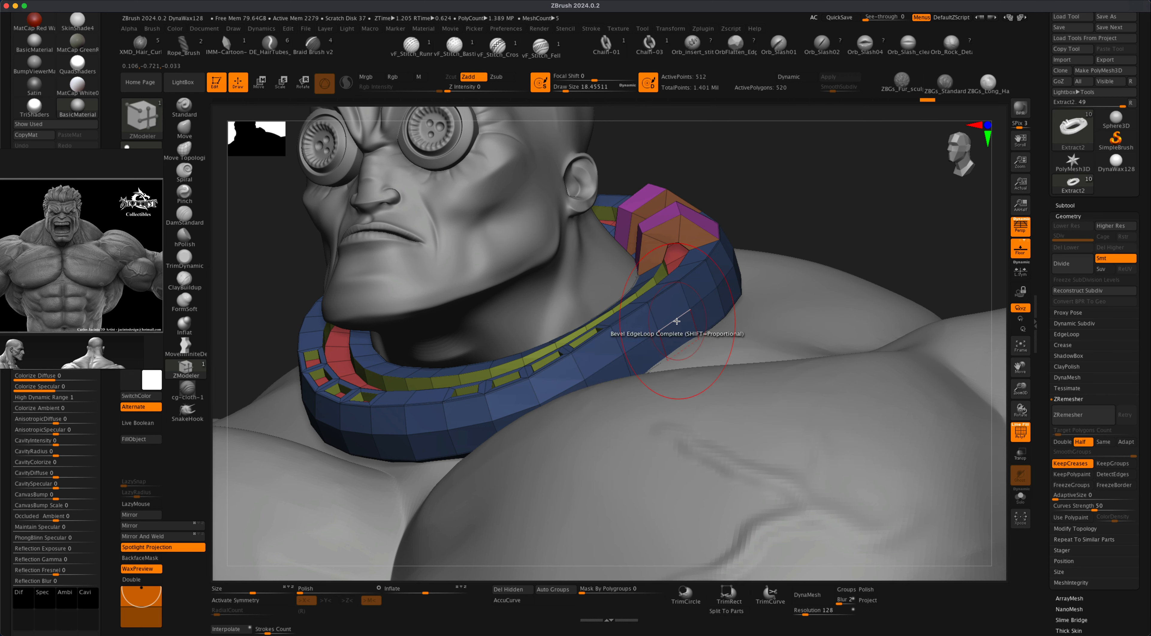
left_click(679, 322)
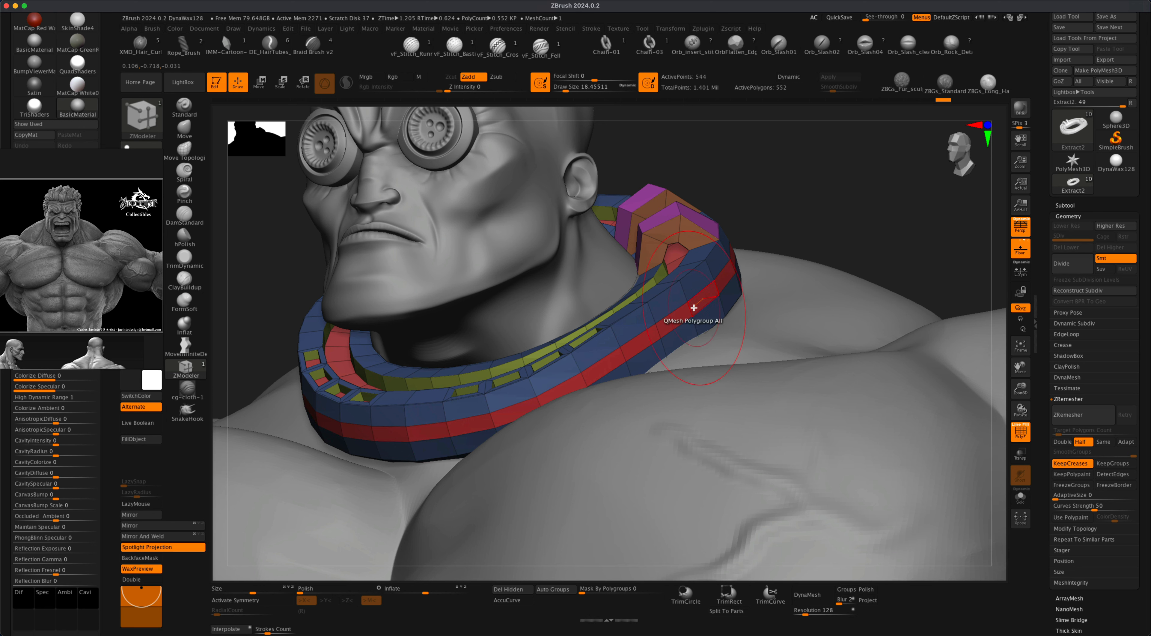
key("space")
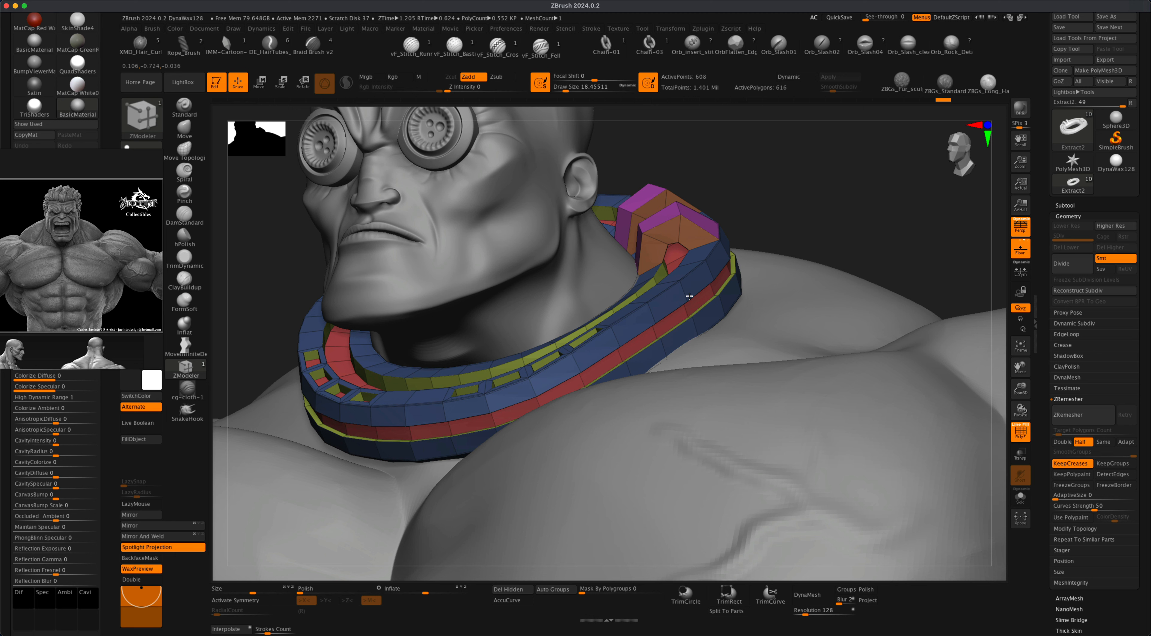
mouse_move(685, 294)
left_mouse_down()
mouse_move(706, 297)
mouse_move(683, 297)
left_mouse_up()
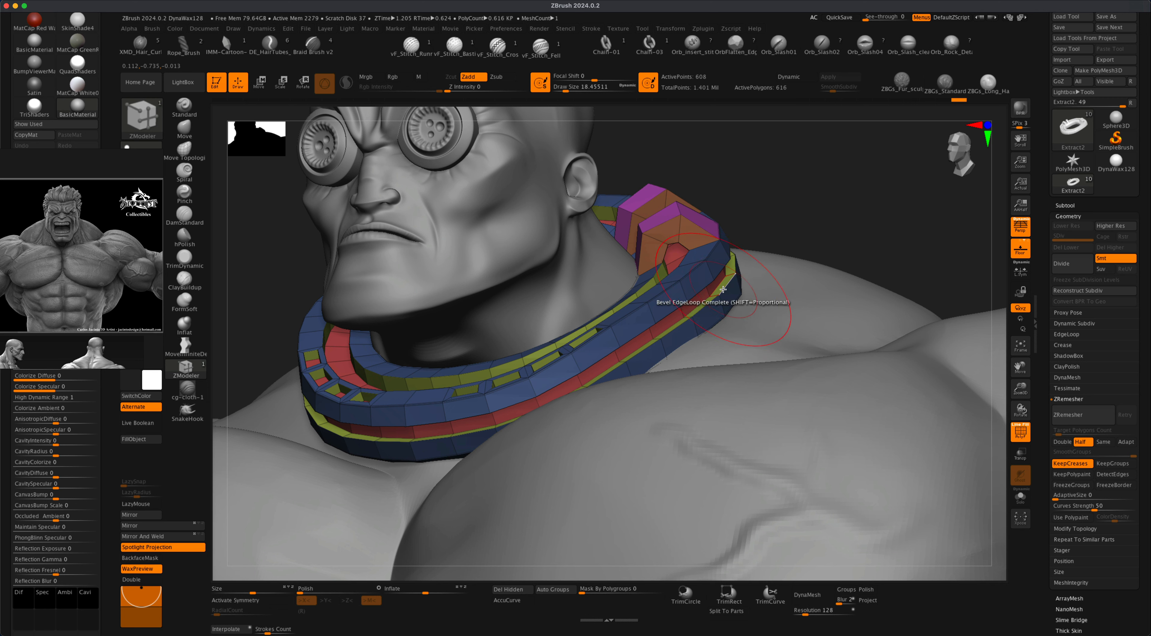
- Bevel further complete edge loops around the ring's lower outer side, keeping the Single Row option
key("space")
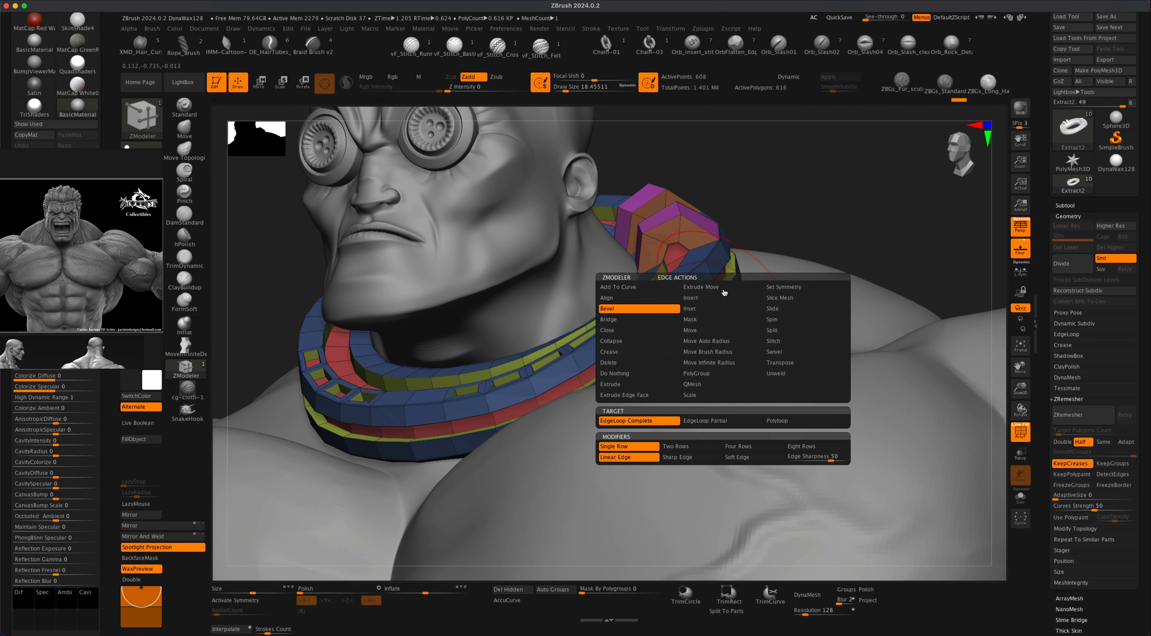
left_click(726, 290)
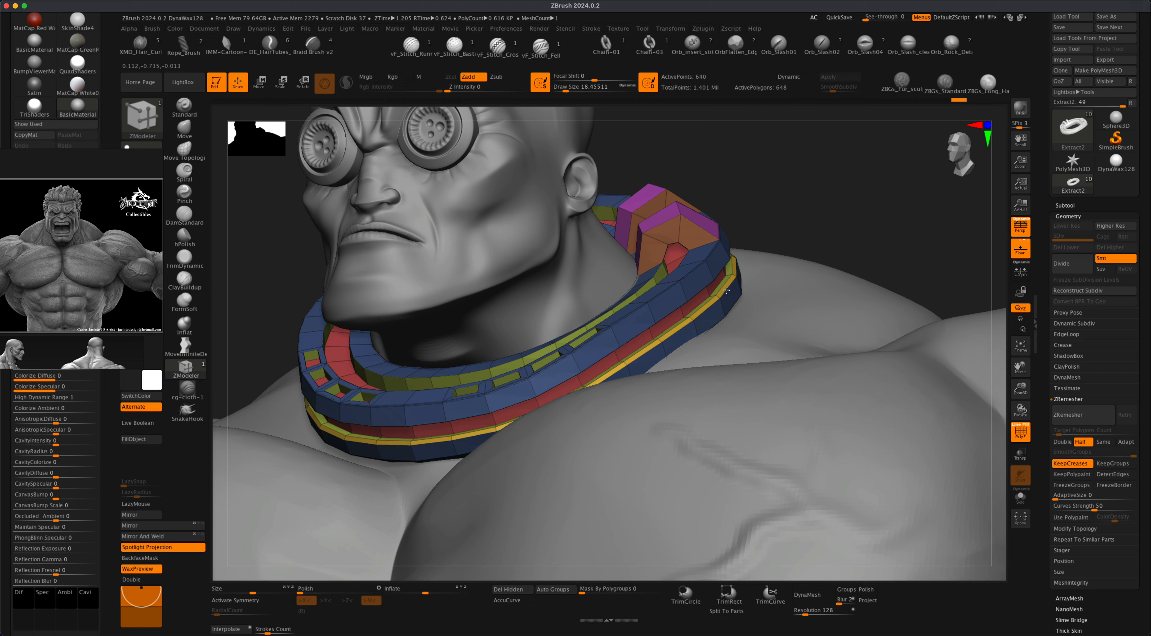
mouse_move(838, 203)
left_mouse_down()
mouse_move(825, 185)
mouse_move(744, 206)
left_mouse_up()
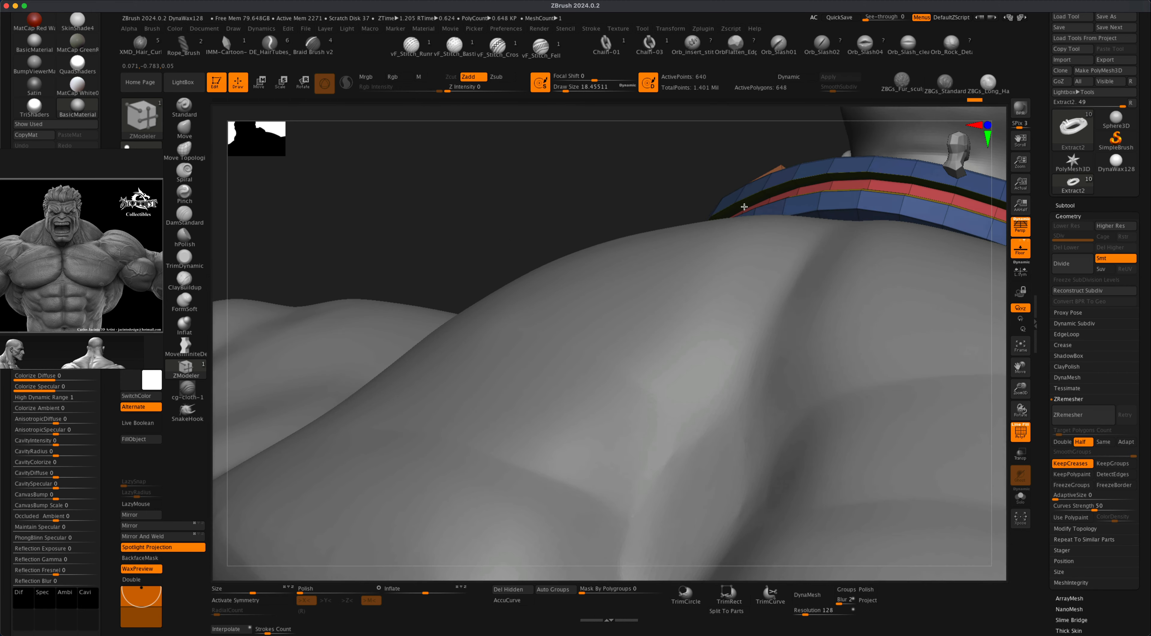
left_click(729, 206)
- Hide the polyframe, examine the ring's shape against the head and body, and show the polyframe again
mouse_move(632, 202)
left_mouse_down()
mouse_move(897, 224)
mouse_move(892, 262)
mouse_move(843, 257)
left_mouse_up()
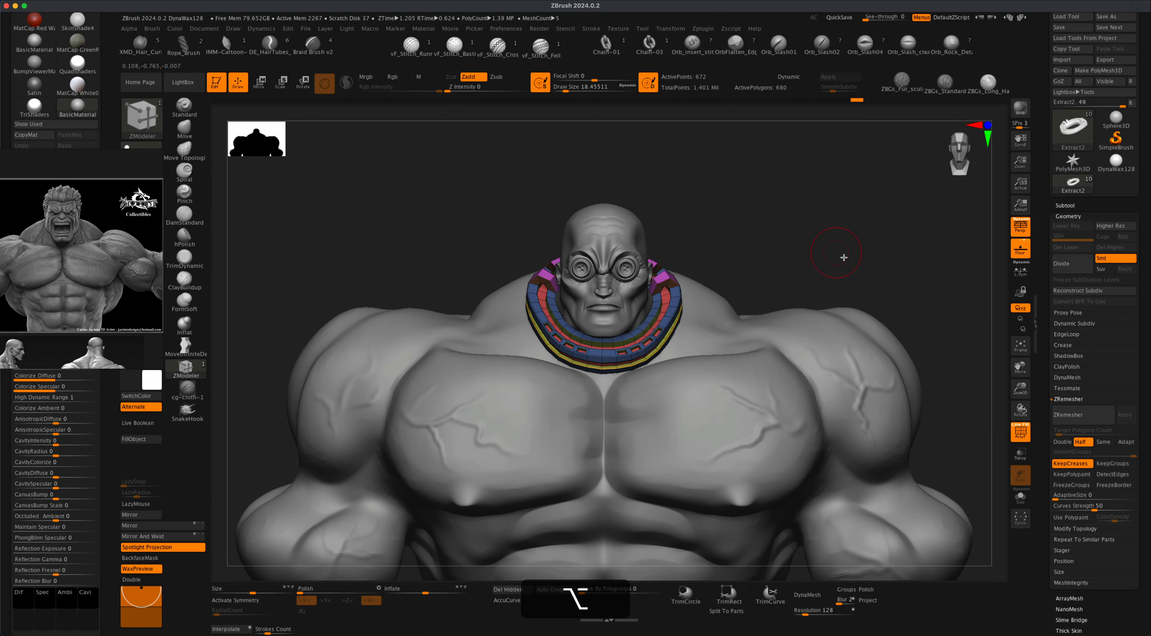
left_click_drag(929, 300, 974, 427)
left_click(1015, 432)
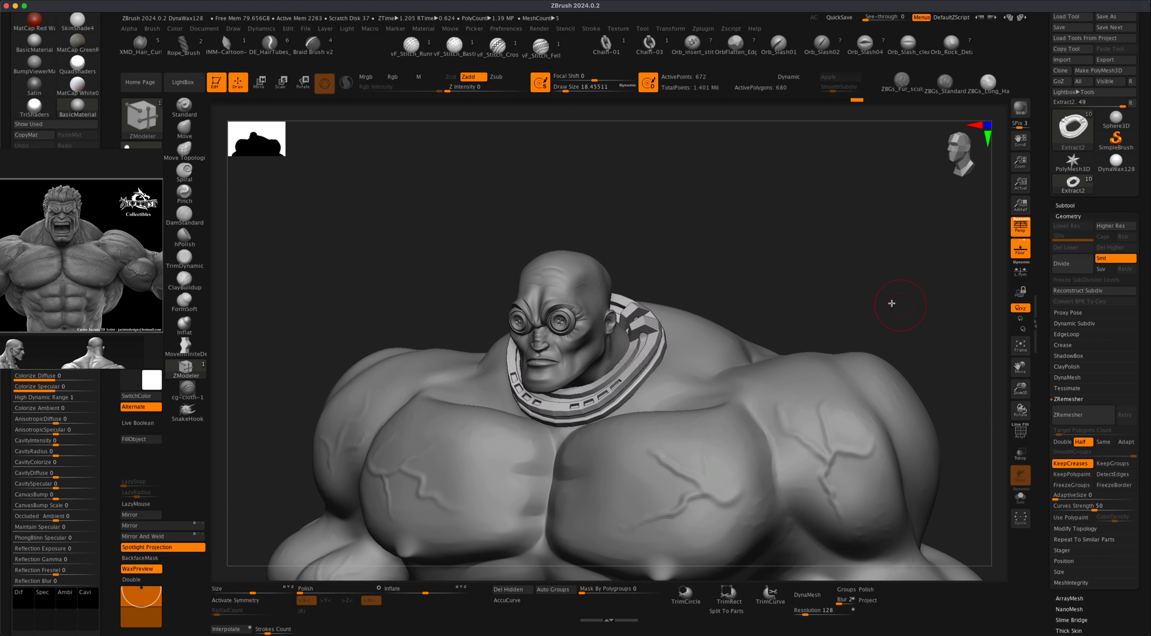
left_click_drag(889, 300, 824, 330)
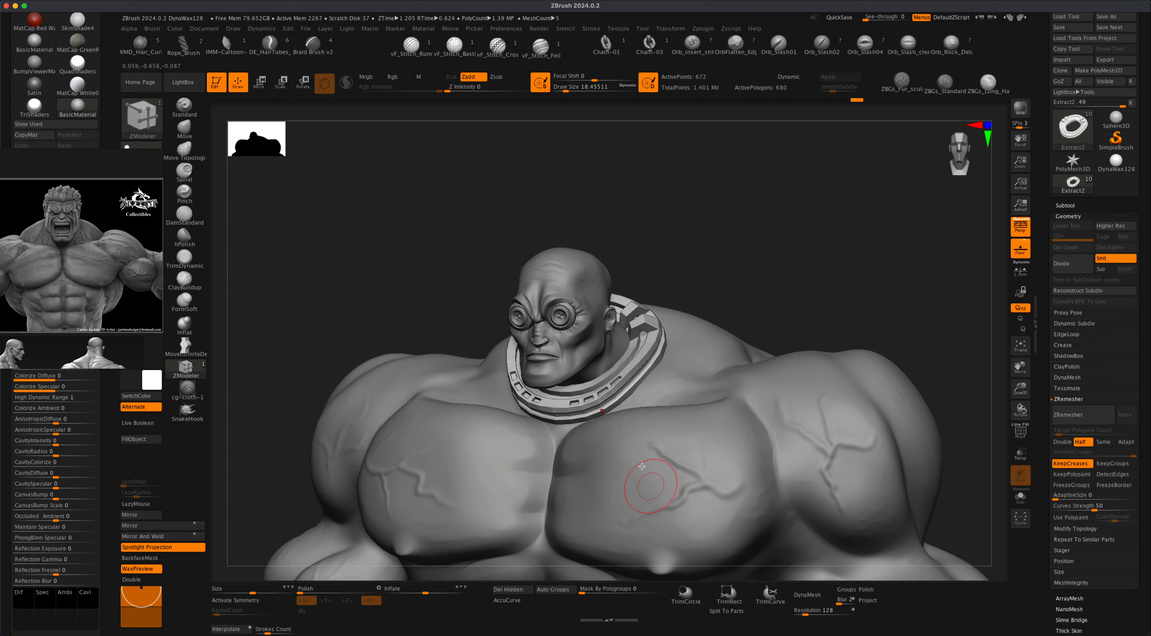
mouse_move(775, 231)
left_mouse_down("alt")
mouse_move(782, 258)
mouse_move(801, 259)
mouse_move(758, 265)
mouse_move(784, 257)
mouse_move(773, 250)
left_mouse_up("alt")
left_click(1021, 431)
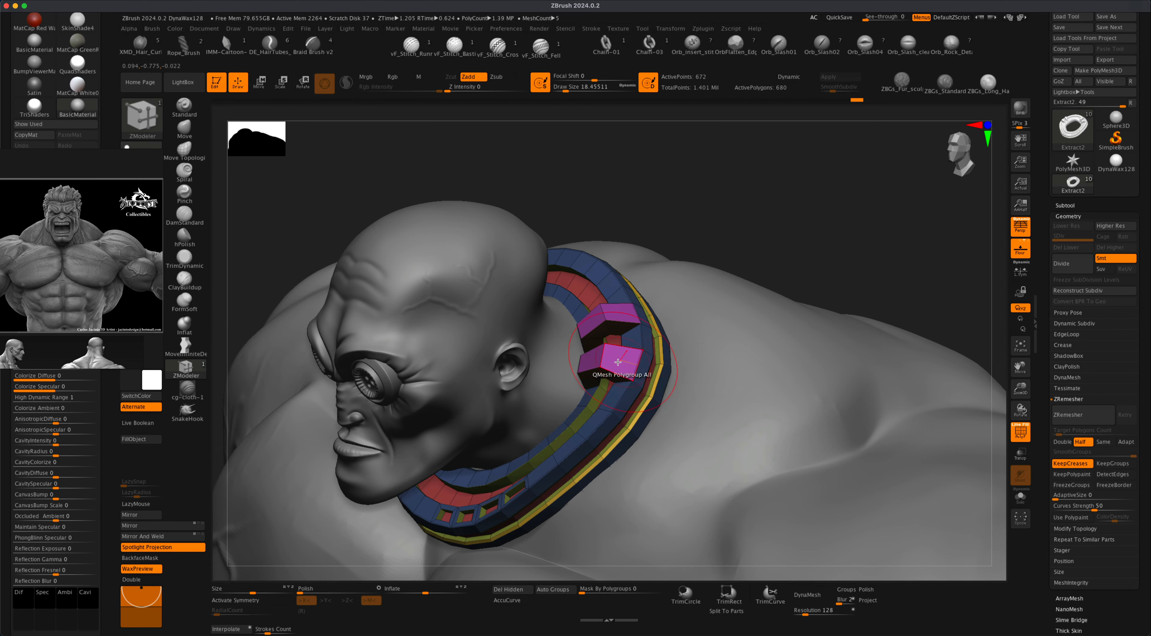
- Inset a single polygon on the outer face of each of the four straps, and QMesh the insets inward
right_click(618, 361)
left_click(593, 269)
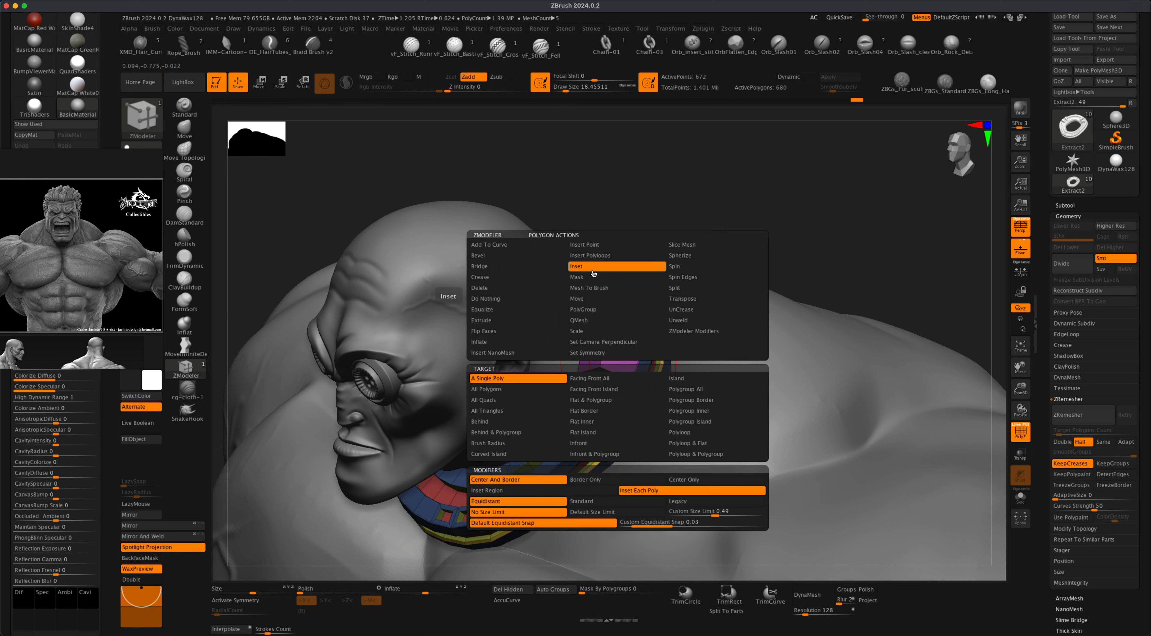
left_click(554, 384)
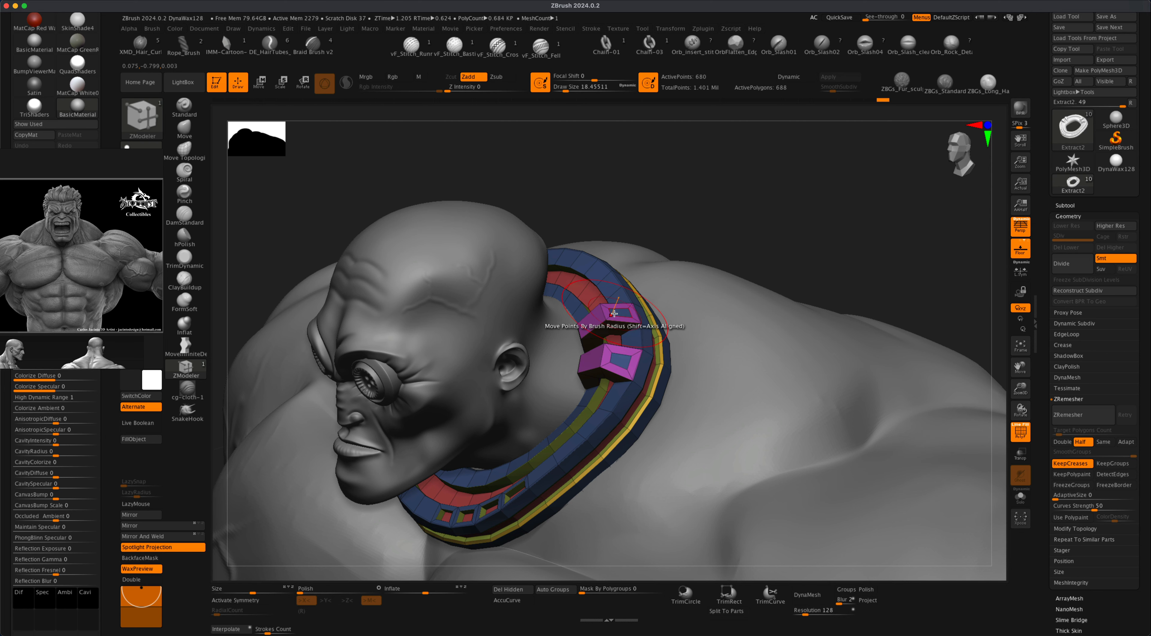
left_click_drag(690, 234, 720, 282)
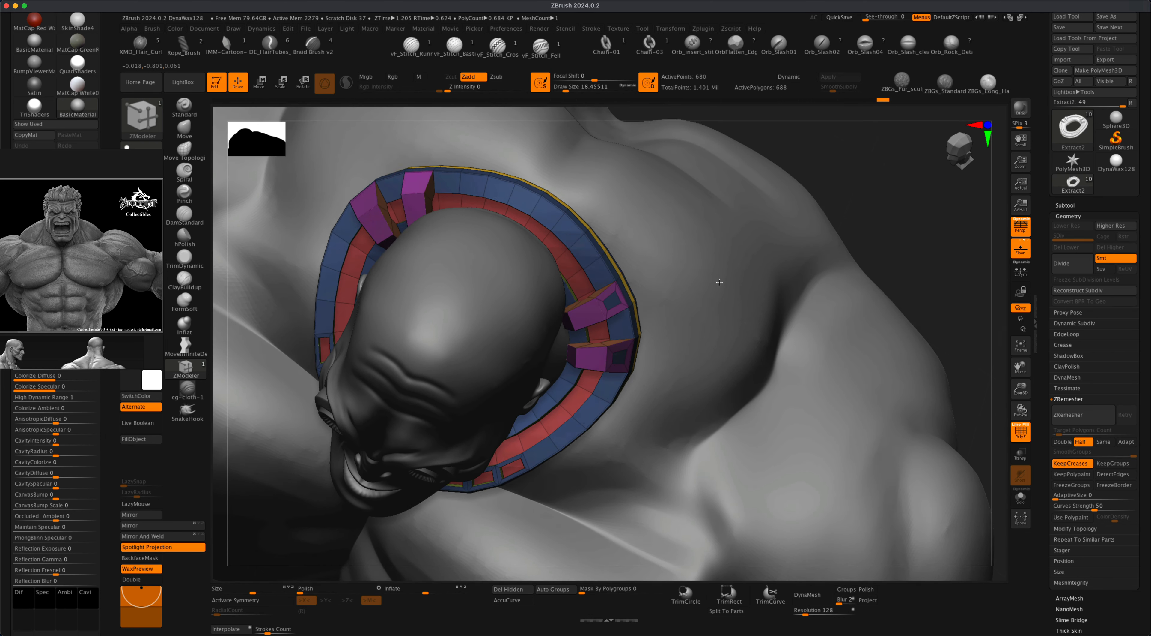
left_click(411, 187)
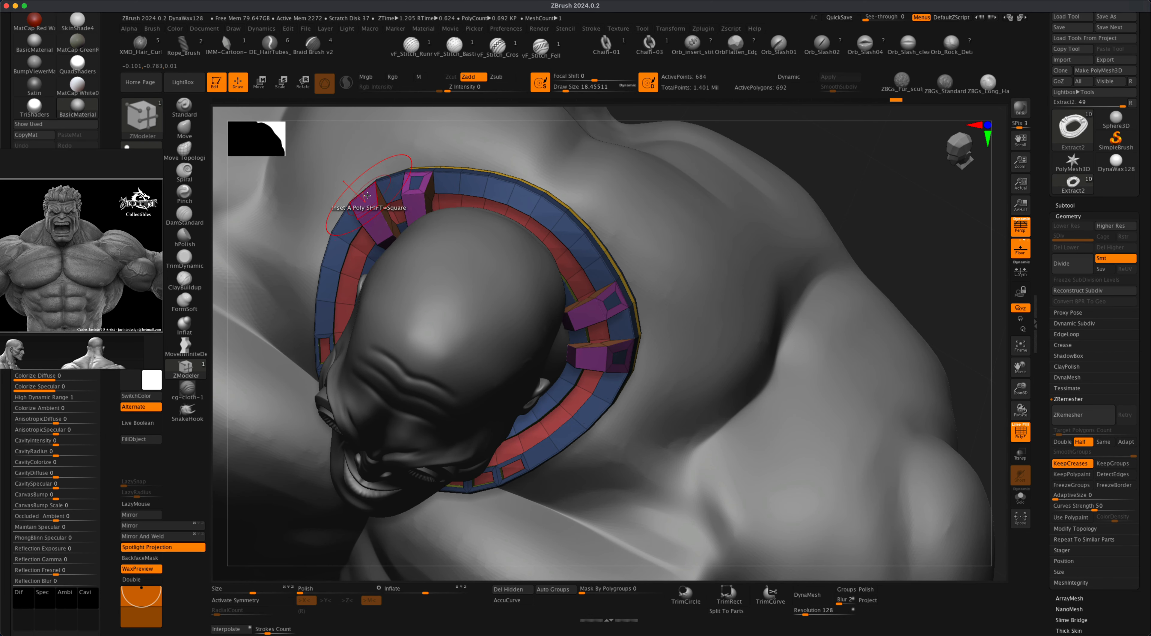
left_click_drag(840, 188, 707, 236)
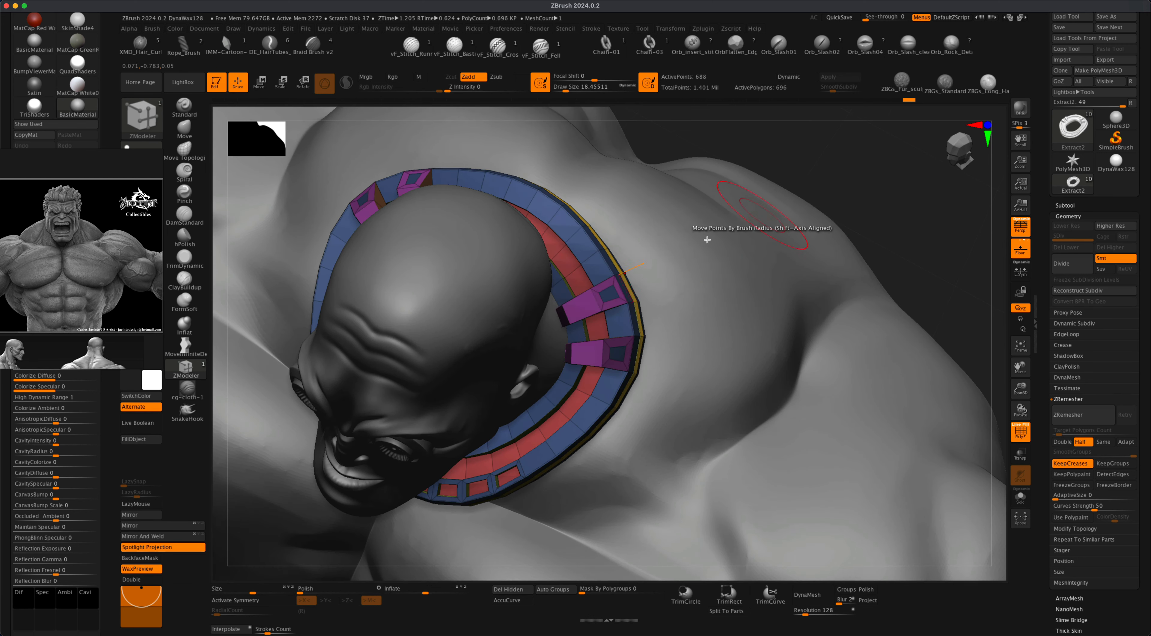
key("space")
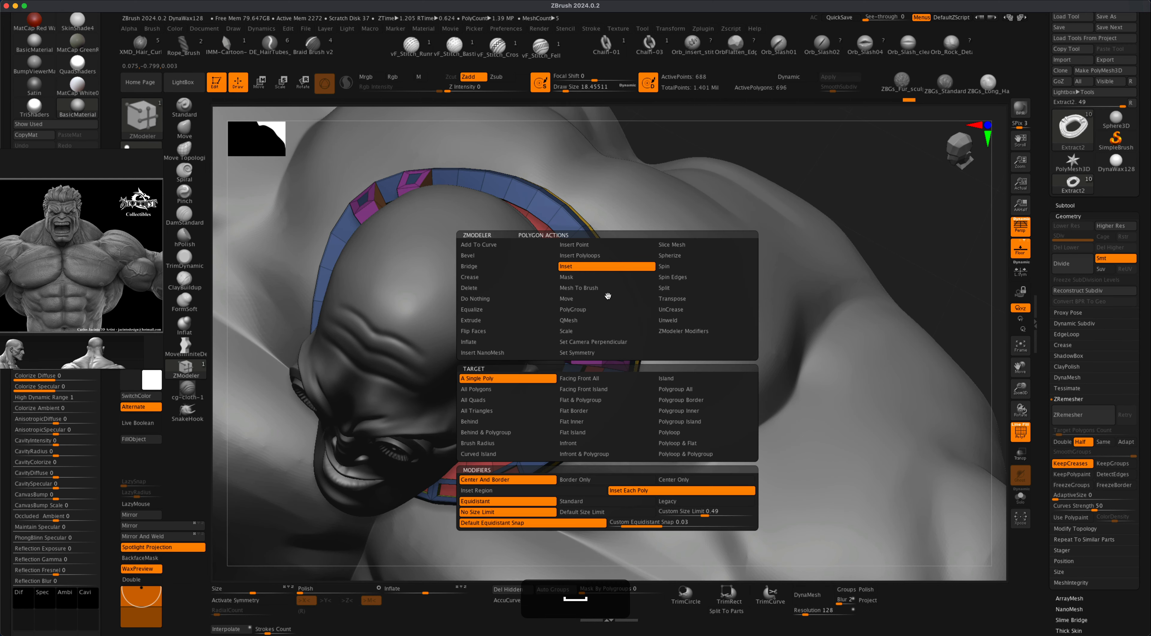
left_click(587, 321)
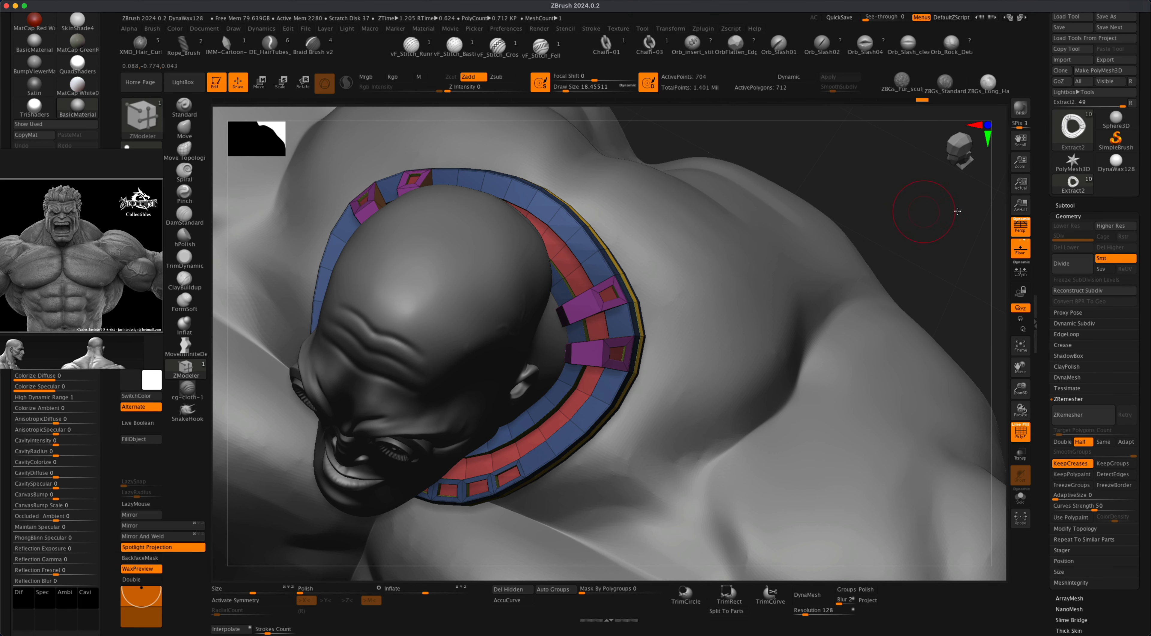
- Make the male_zbrush3 glove the active subtool and show the hidden glove, trouser and boot subtools to check the full figure
mouse_move(957, 211)
right_mouse_down()
mouse_move(936, 225)
mouse_move(930, 175)
mouse_move(898, 223)
mouse_move(938, 223)
right_mouse_up()
right_click_drag(938, 223, 938, 179, "alt")
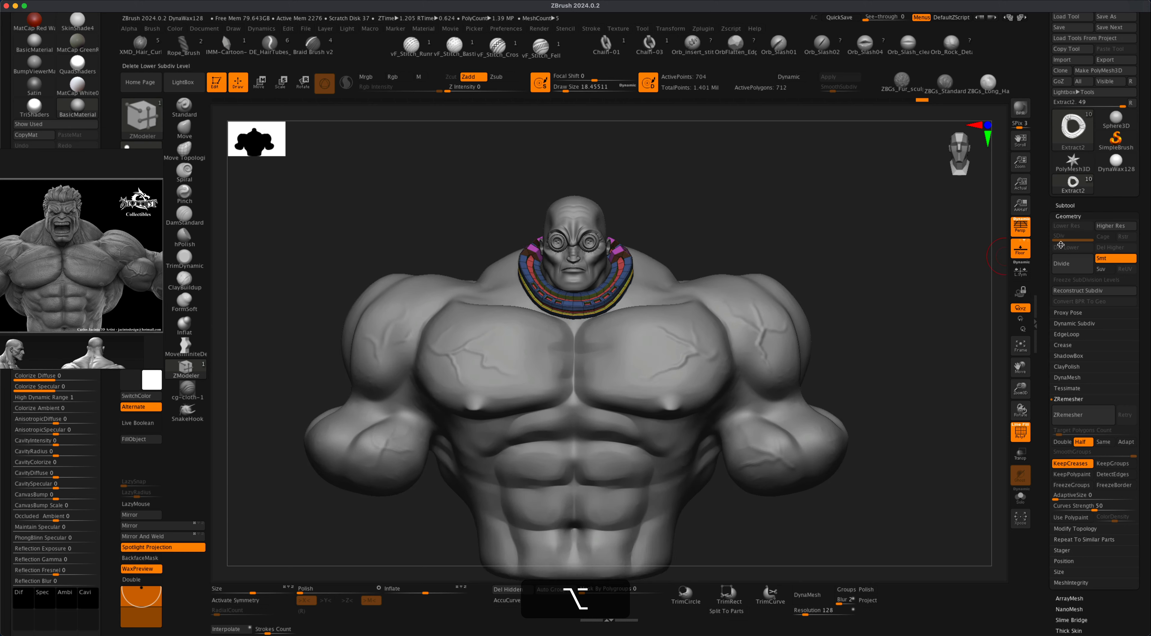
left_click(1068, 205)
left_click(1142, 212)
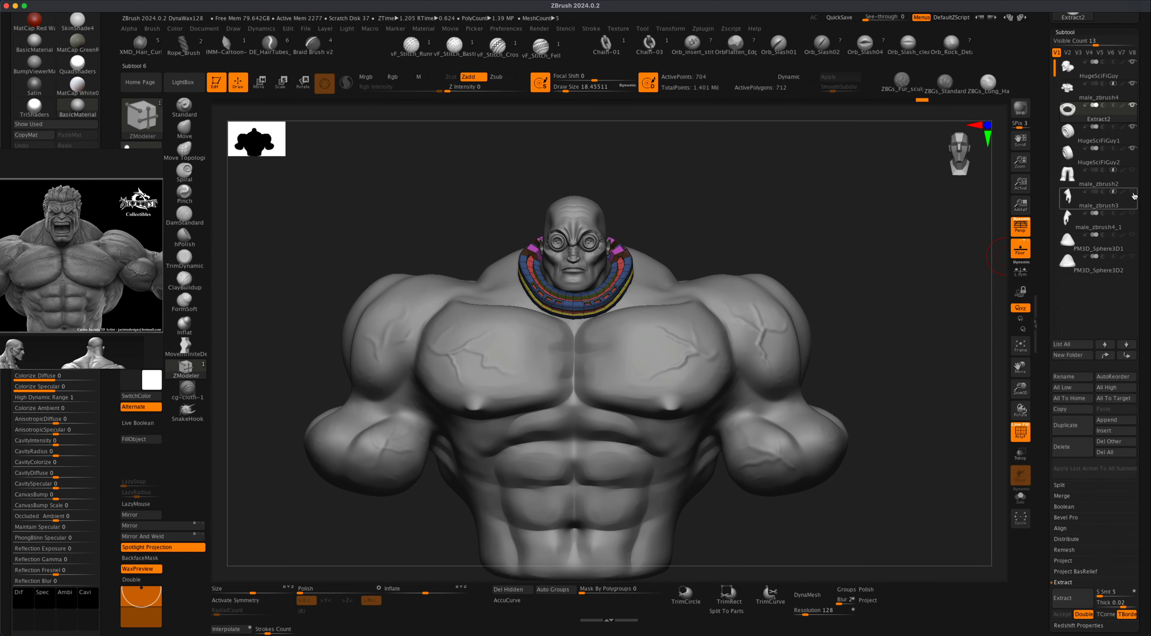
left_click(1133, 214)
left_click_drag(891, 318, 868, 365)
left_click(1134, 237)
key("shift")
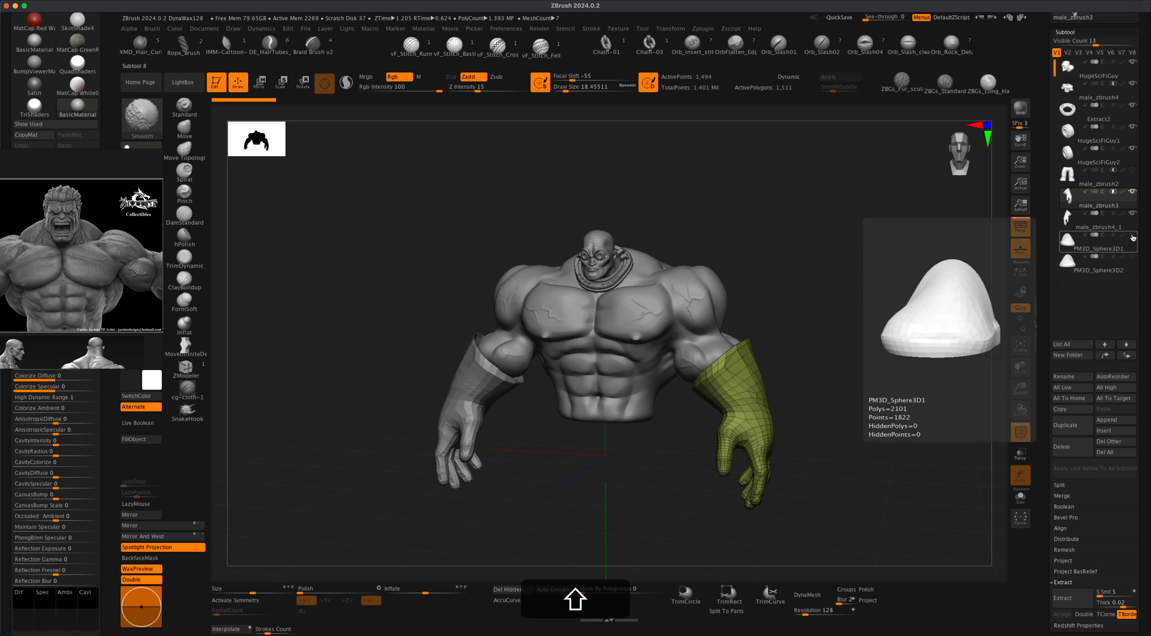
left_click(1134, 238, "shift")
left_click_drag(881, 437, 860, 410, "alt")
left_click_drag(793, 387, 873, 426, "alt")
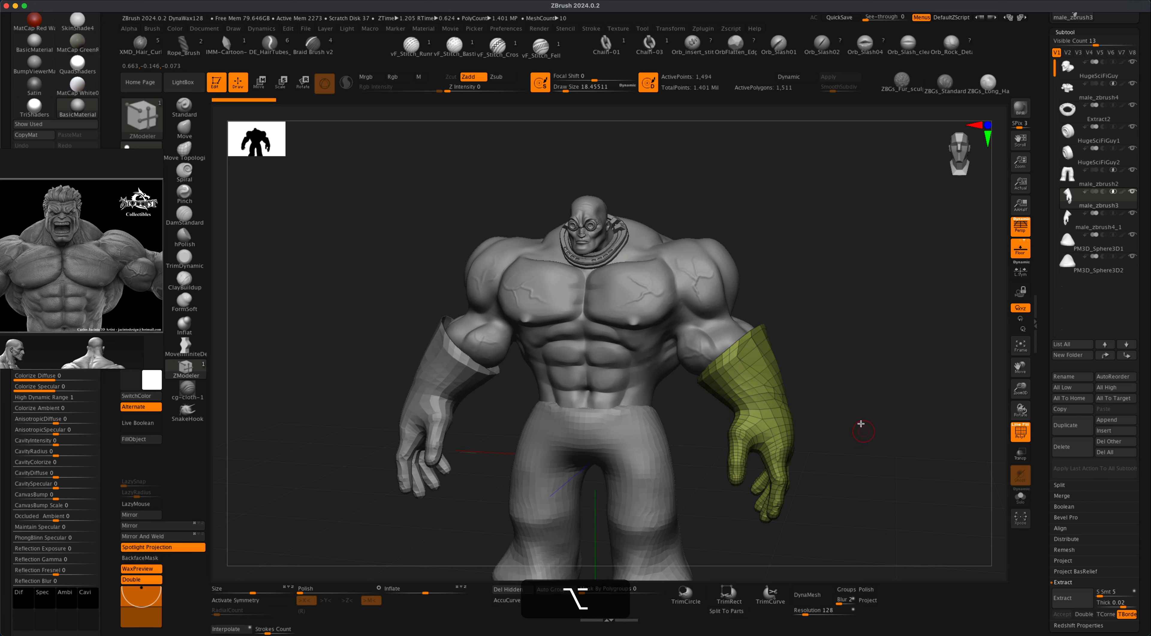
left_click_drag(861, 422, 633, 407, "alt")
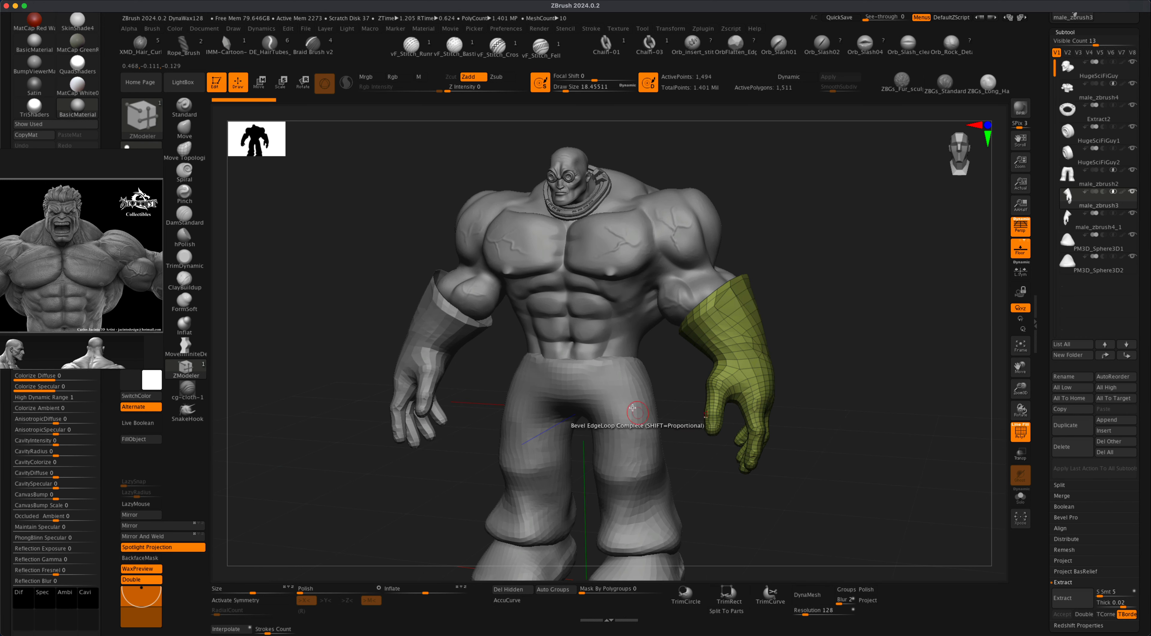
- Examine the full figure's proportions from the front and the neck ring's fit around the head up close
left_click_drag(742, 519, 738, 510)
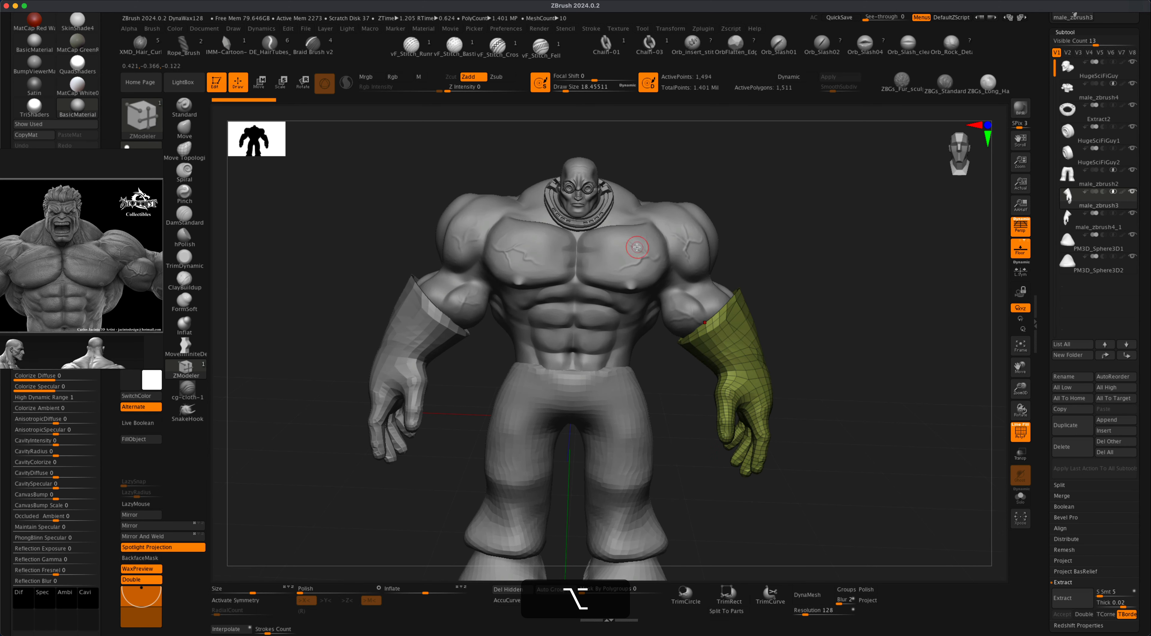
left_click_drag(811, 272, 812, 296, "alt")
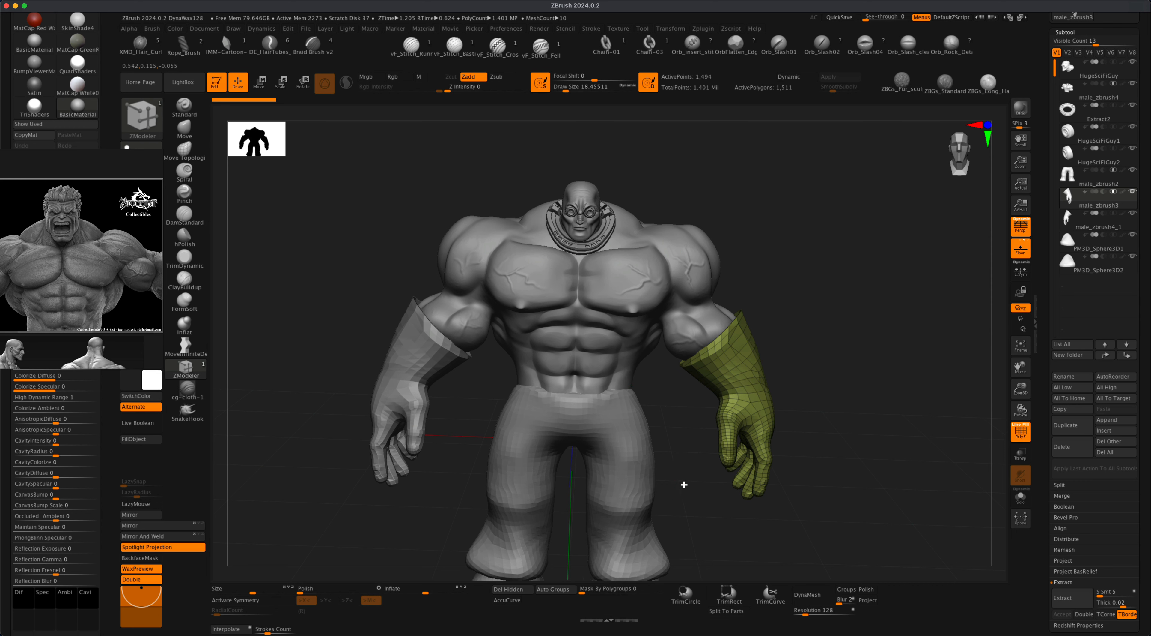
left_click_drag(684, 484, 680, 484)
left_click_drag(670, 441, 684, 411)
mouse_move(815, 330)
left_mouse_down("alt")
mouse_move(863, 314)
mouse_move(872, 336)
mouse_move(887, 327)
mouse_move(897, 355)
mouse_move(788, 216)
mouse_move(799, 200)
mouse_move(779, 185)
mouse_move(663, 293)
left_mouse_up("alt")
left_click_drag(754, 212, 696, 278, "alt")
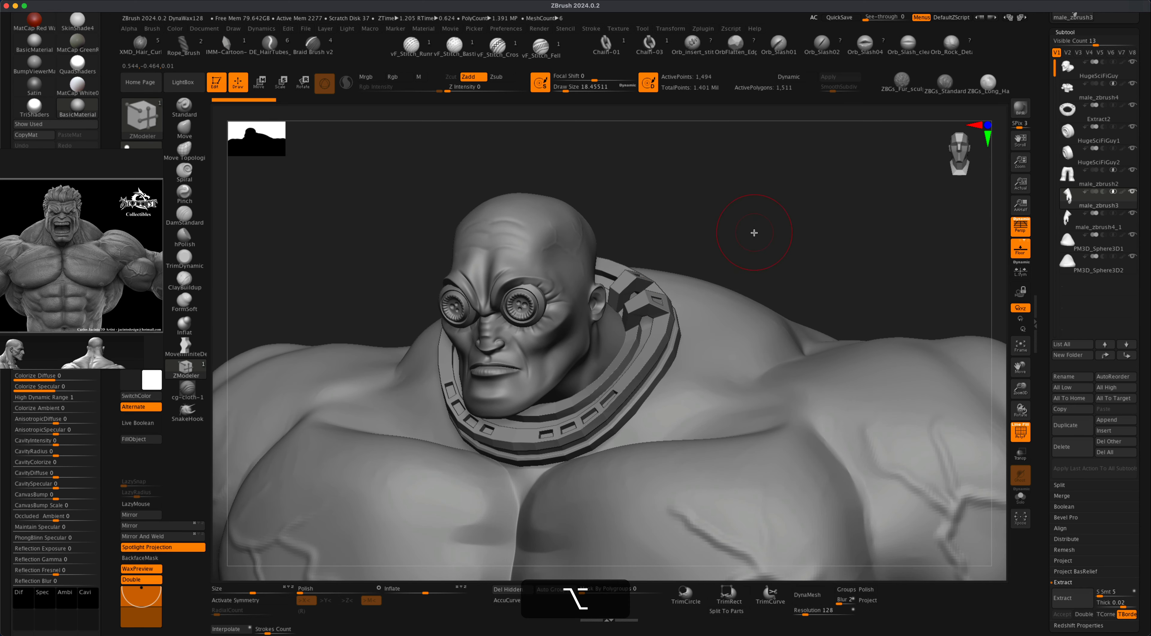
left_click_drag(767, 230, 771, 235, "alt")
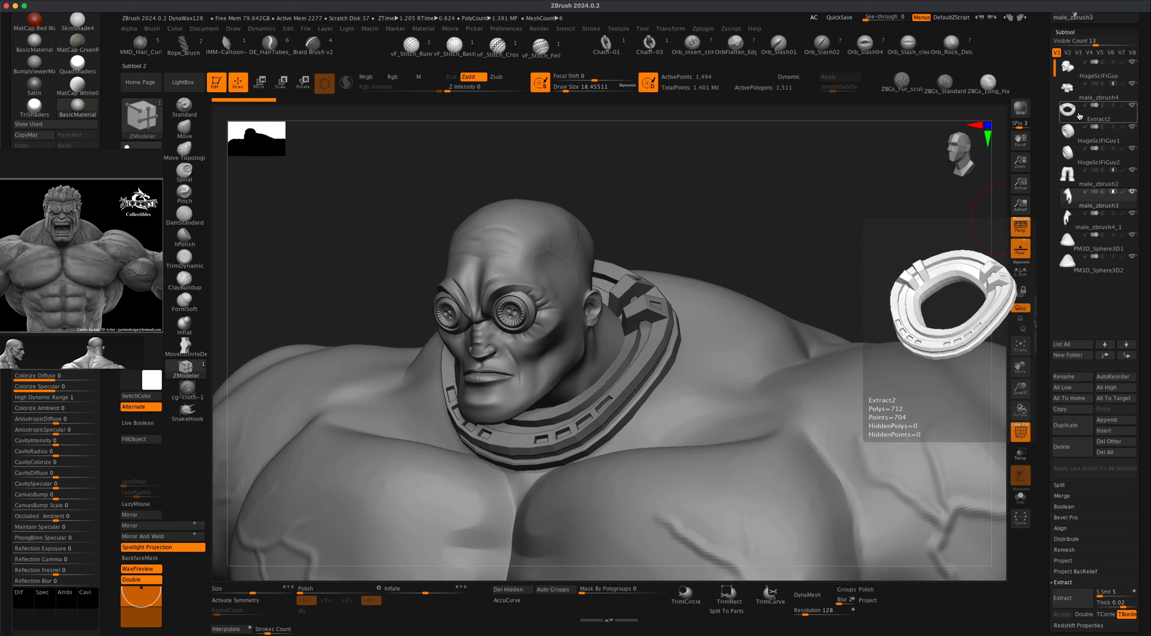
- Make the Extract2 neck ring the active subtool and save the tool to its existing file
left_click(1099, 112)
left_click_drag(1142, 94, 1149, 197)
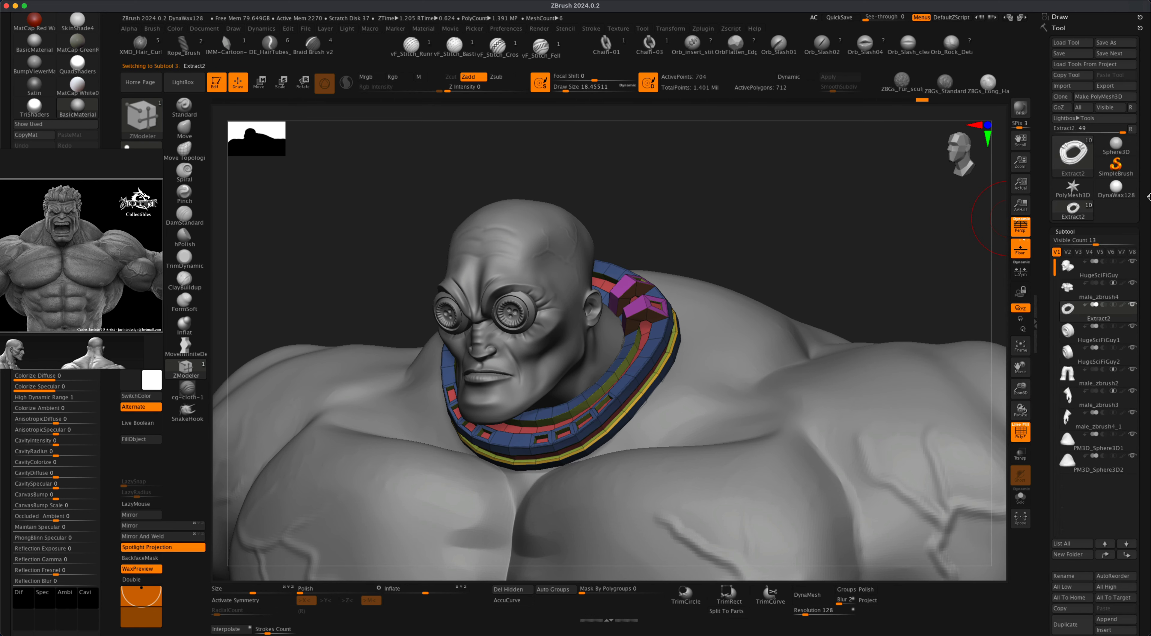
left_click(1076, 52)
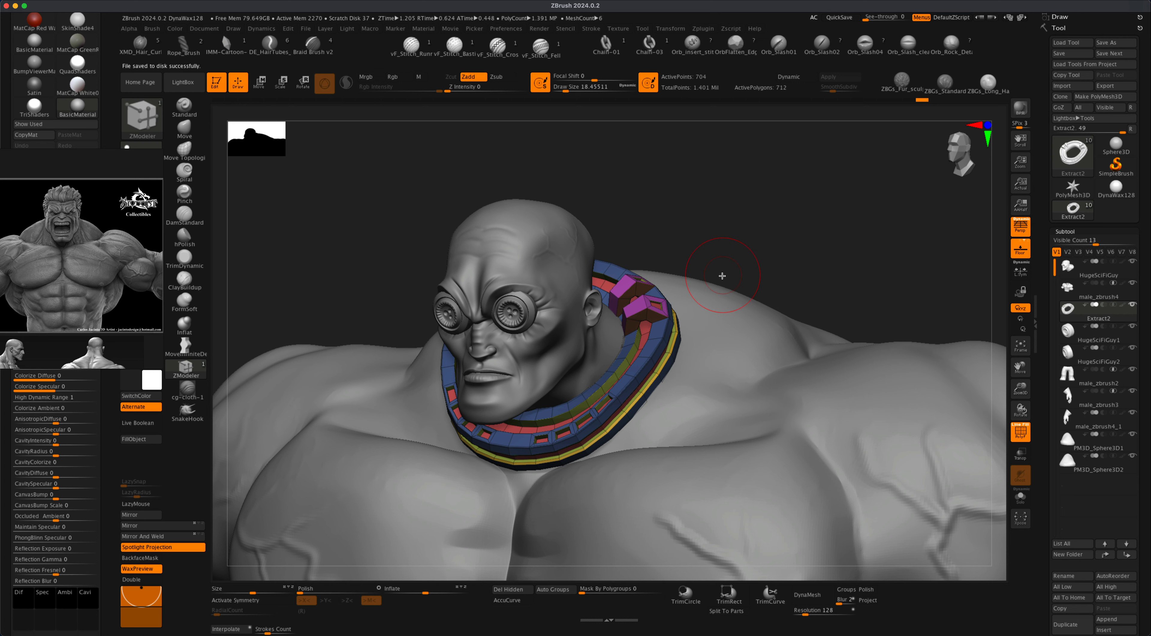
- Hide the polyframe and subdivide the neck ring twice to smooth its low-poly shape
left_click(1020, 432)
key("super+d")
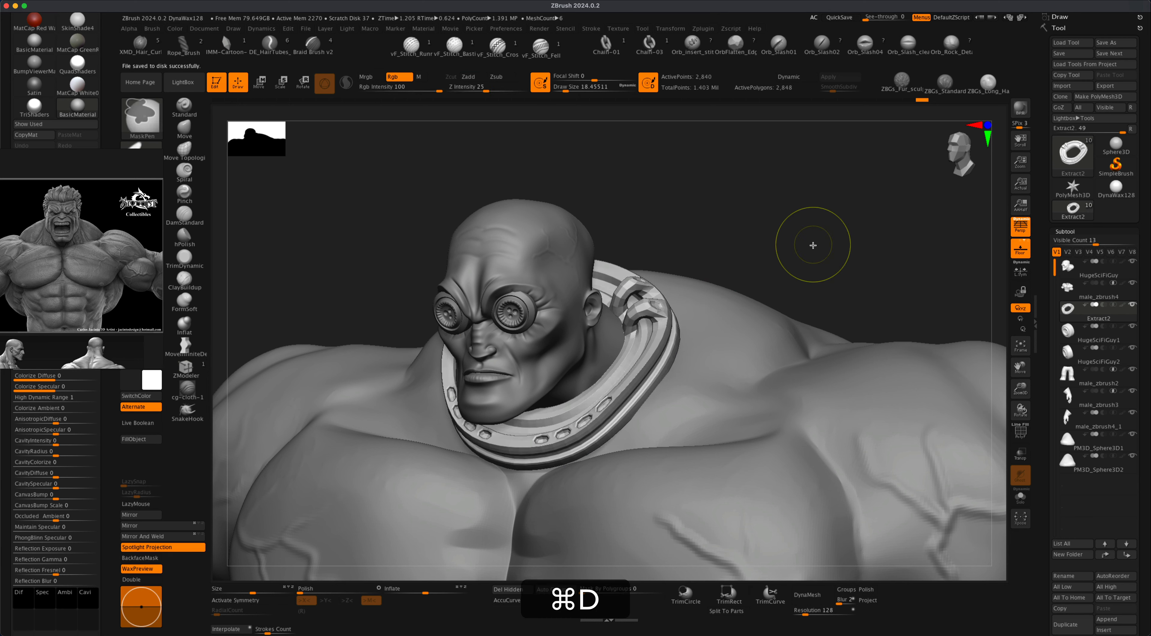
key("super+d")
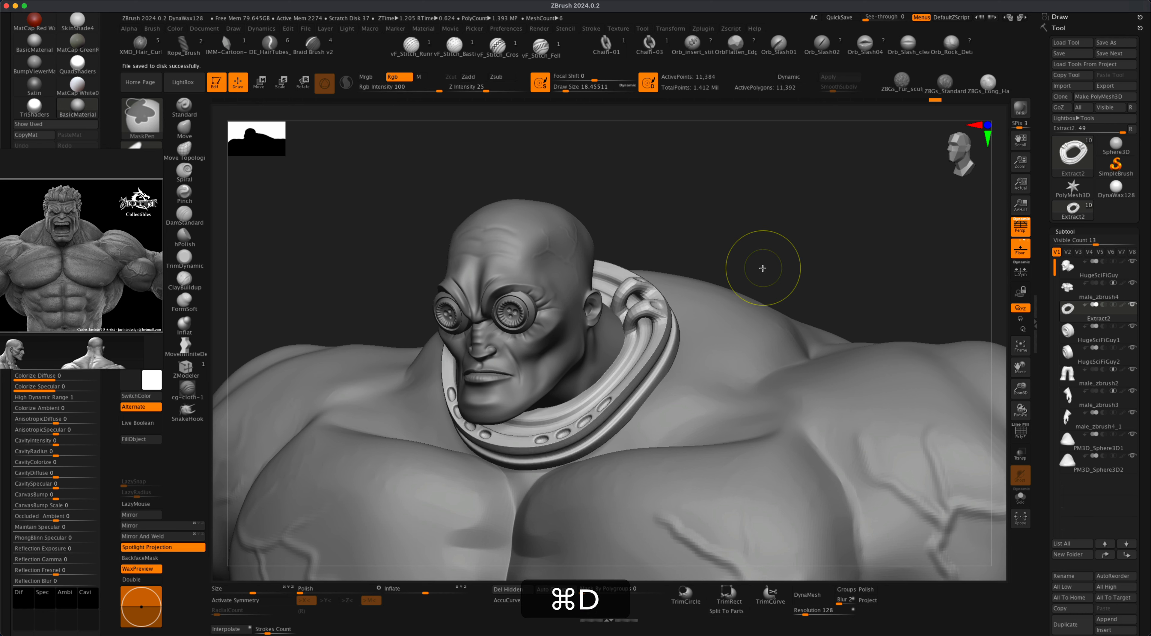